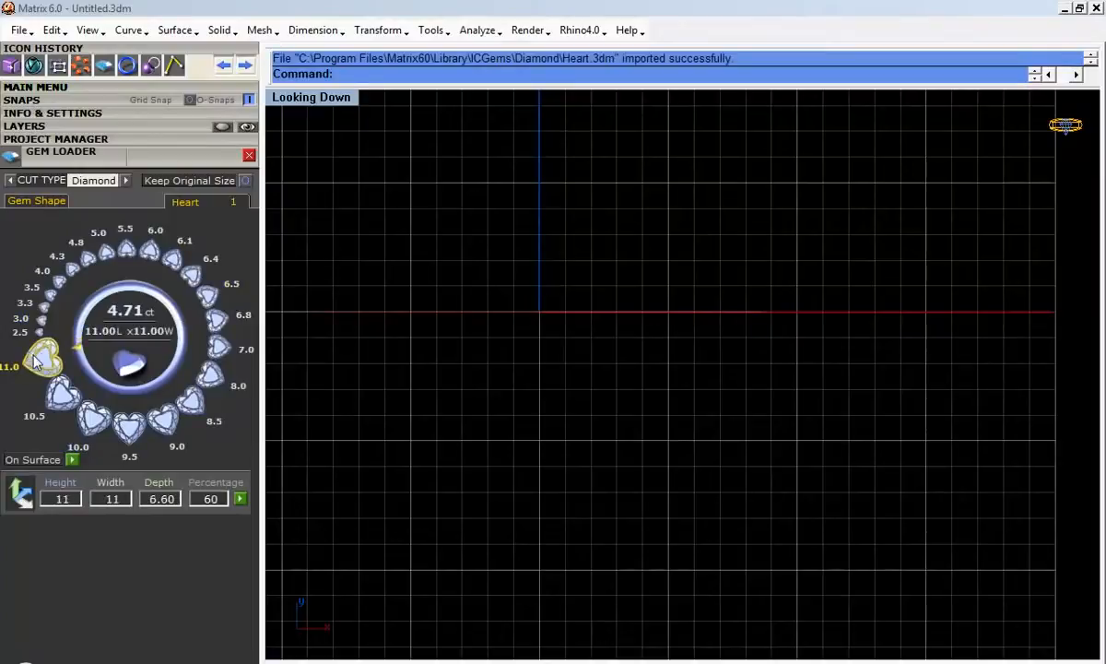
# Step: Load a heart-cut diamond with a height of 11 and a width of 11
pyautogui.click(93, 405)
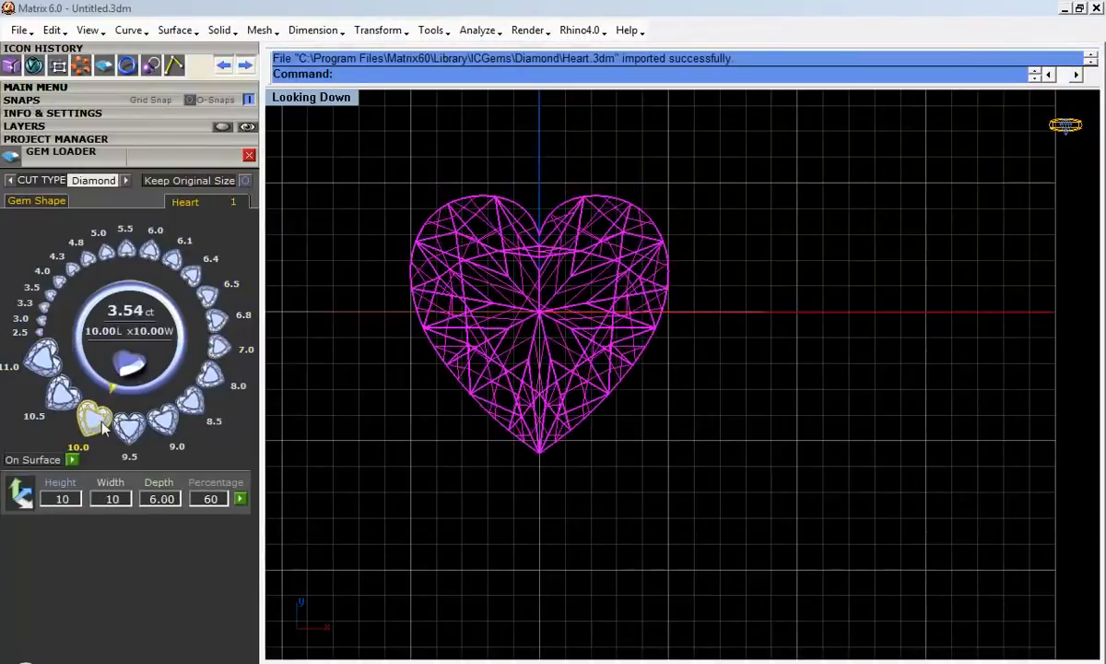
pyautogui.click(205, 381)
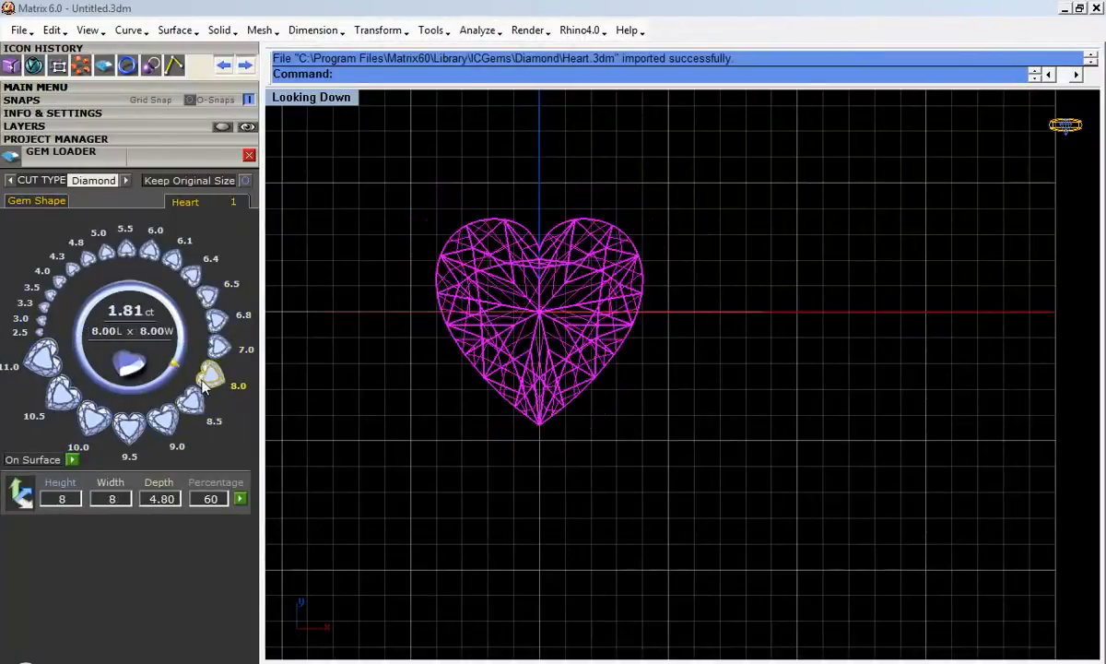
pyautogui.click(62, 393)
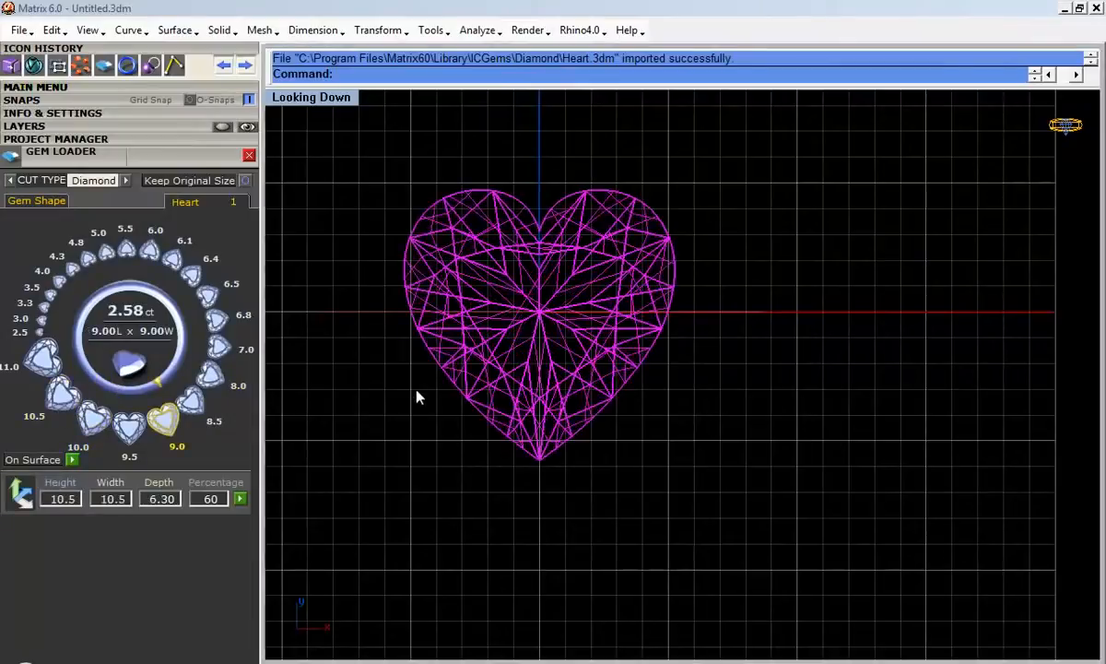
pyautogui.moveTo(399, 389); pyautogui.dragTo(414, 419, button='right')
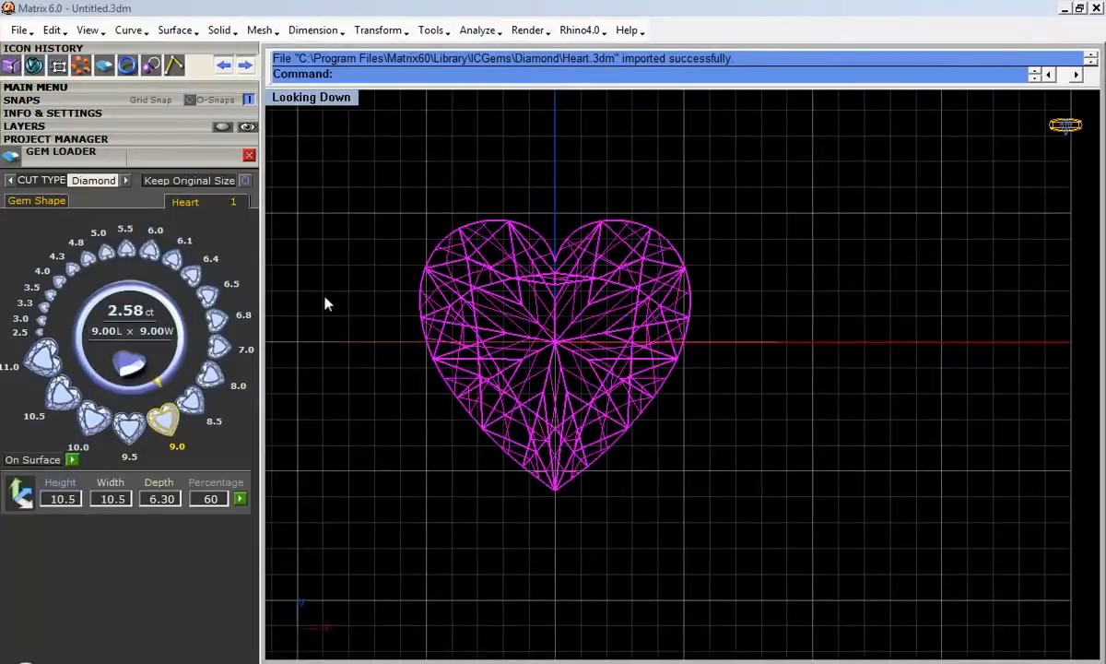
pyautogui.click(41, 355)
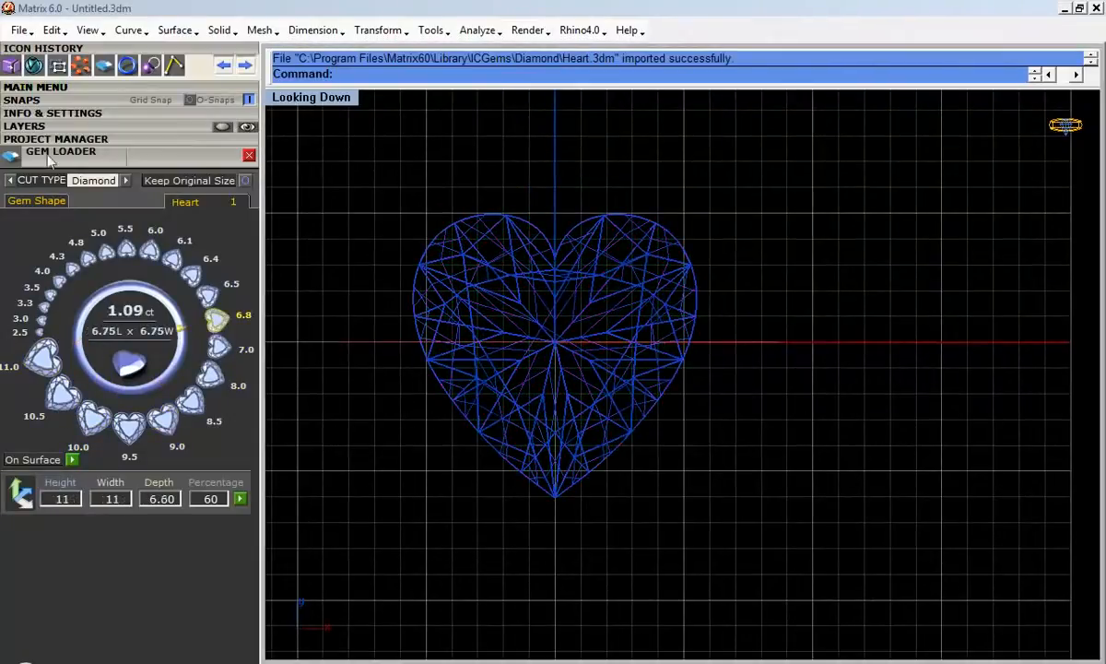
# Step: Change the gem shape to Cushion and load a cushion-cut diamond with a height of 12 and a width of 10
pyautogui.click(57, 203)
pyautogui.click(44, 277)
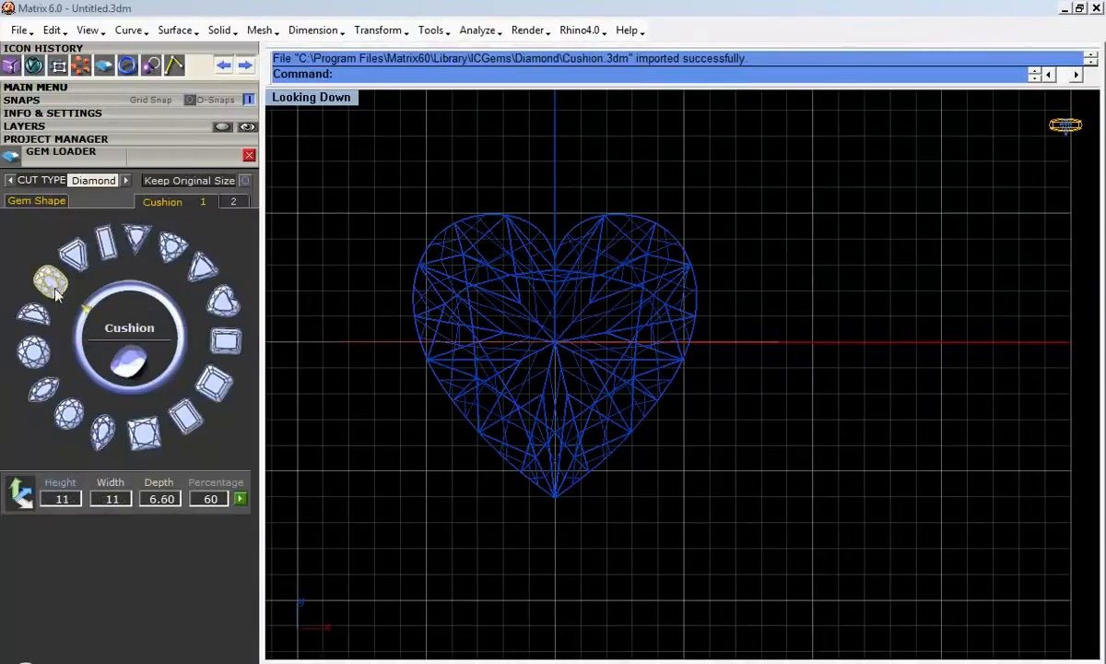
pyautogui.click(46, 369)
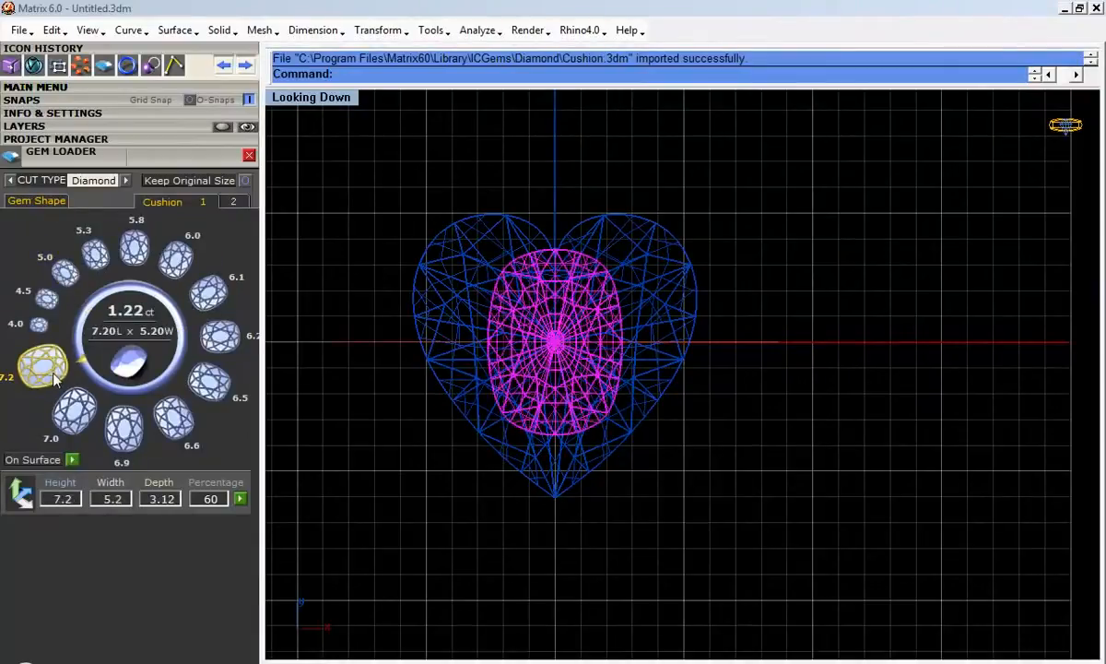
pyautogui.click(234, 203)
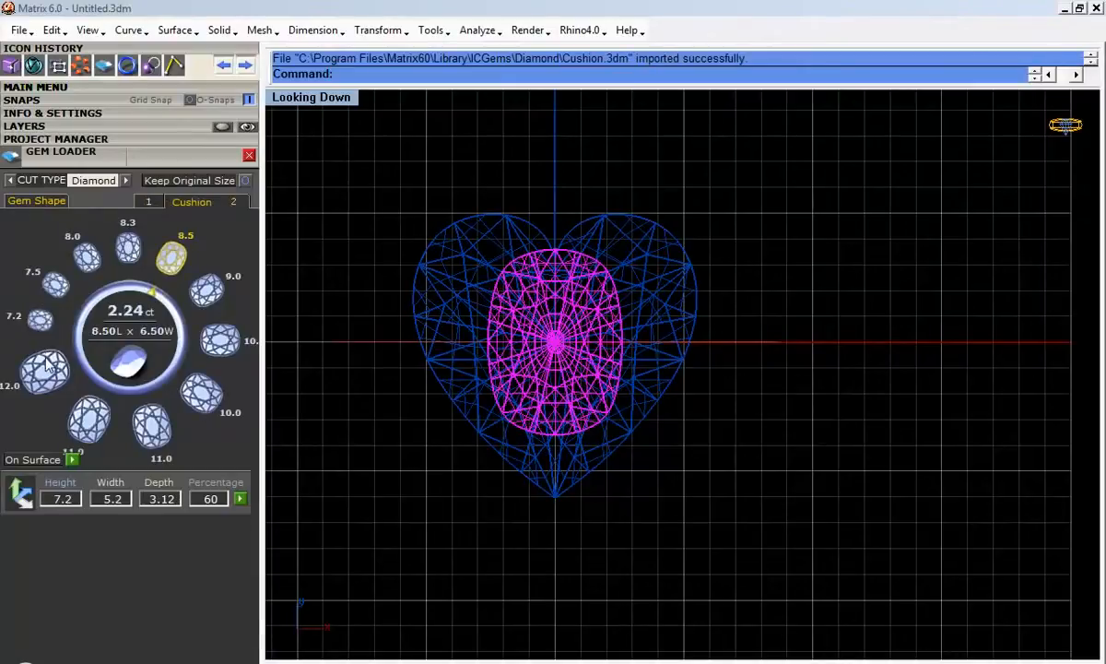
pyautogui.click(47, 374)
pyautogui.click(206, 288)
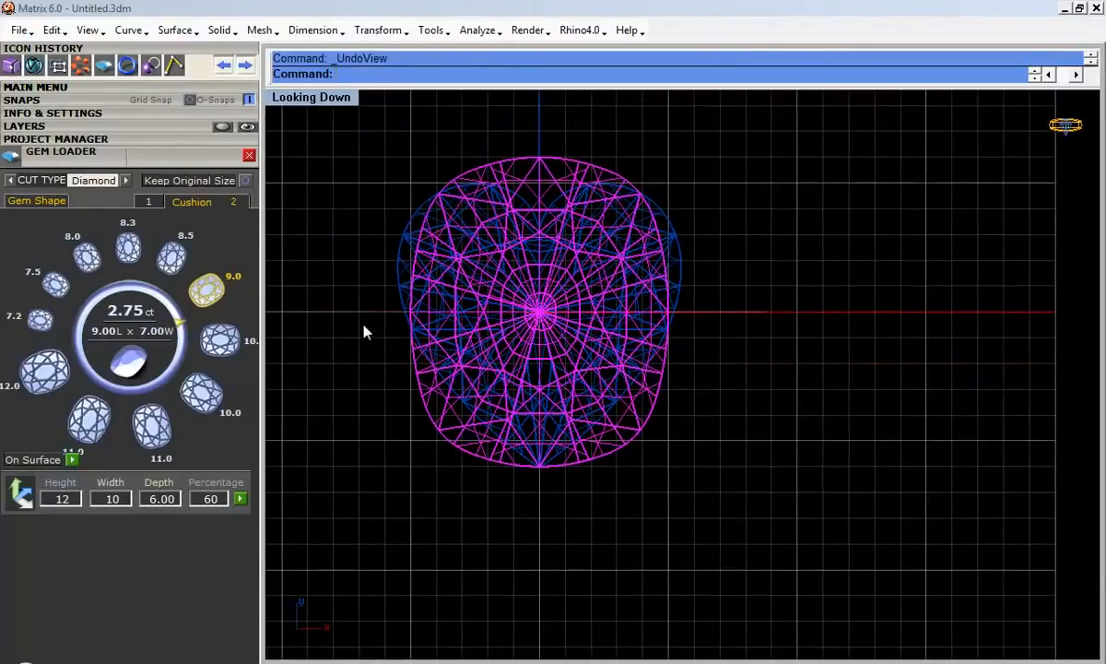
# Step: Select the heart gem, close the Gem Loader and bring up the main modelling tools
pyautogui.moveTo(364, 325); pyautogui.dragTo(421, 424, button='right')
pyautogui.click(382, 342)
pyautogui.click(459, 314)
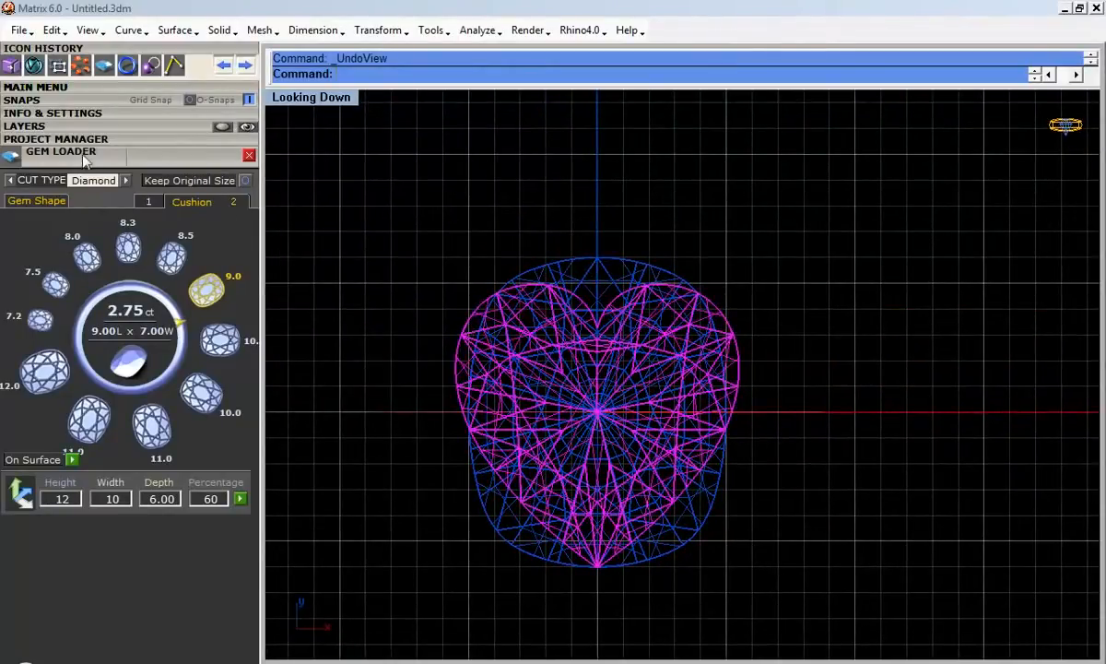
pyautogui.click(246, 156)
pyautogui.click(22, 100)
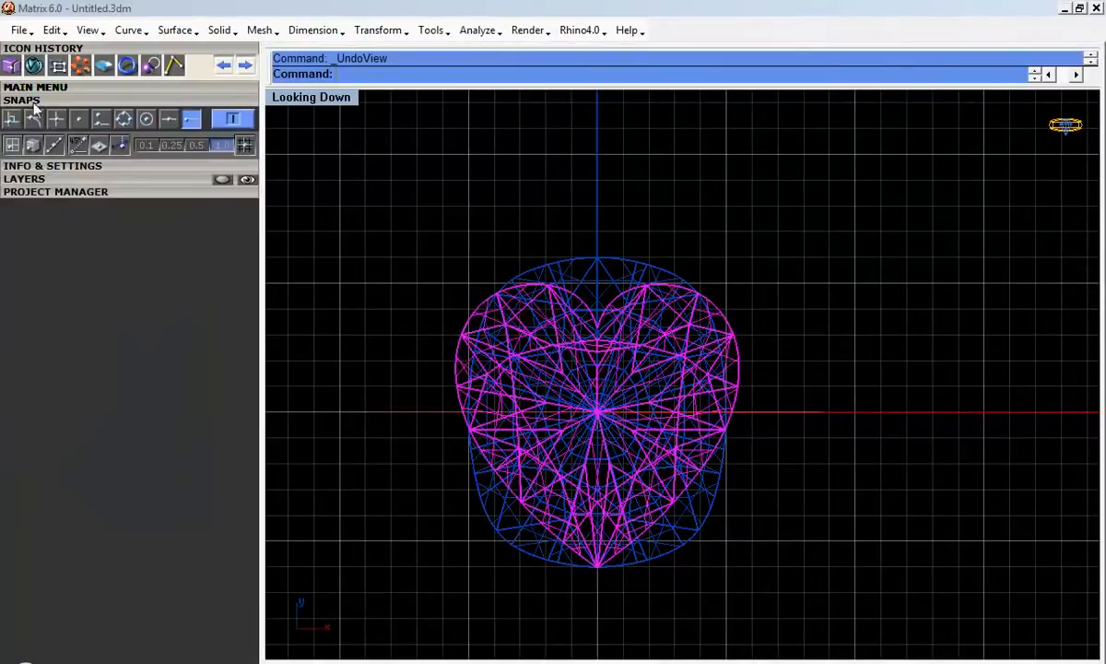
pyautogui.click(37, 102)
pyautogui.click(40, 87)
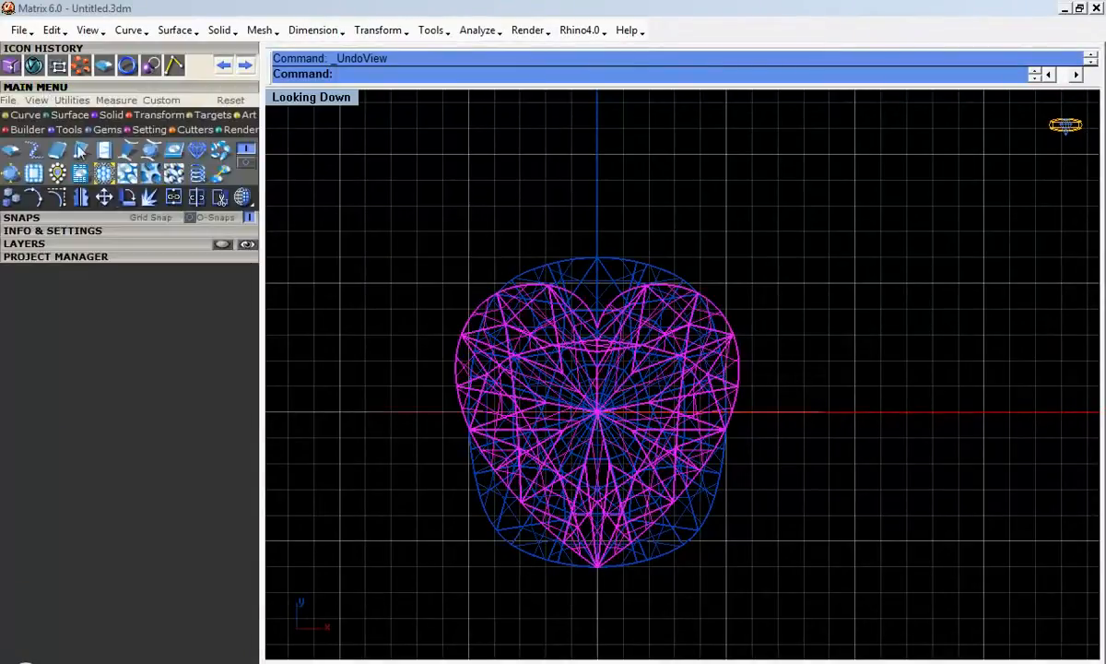
# Step: Rotate the heart gem clockwise about the origin in the Looking Down view, using two reference points
pyautogui.click(121, 185)
pyautogui.scroll(-2, 419, 333)
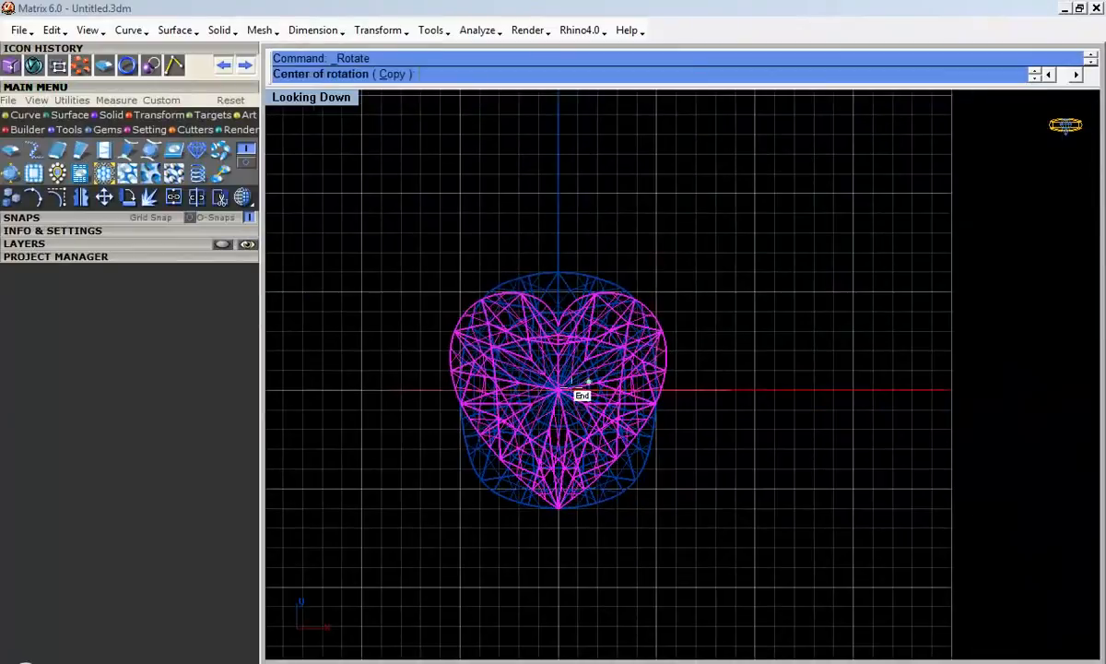
pyautogui.write('0')
pyautogui.press('Return')
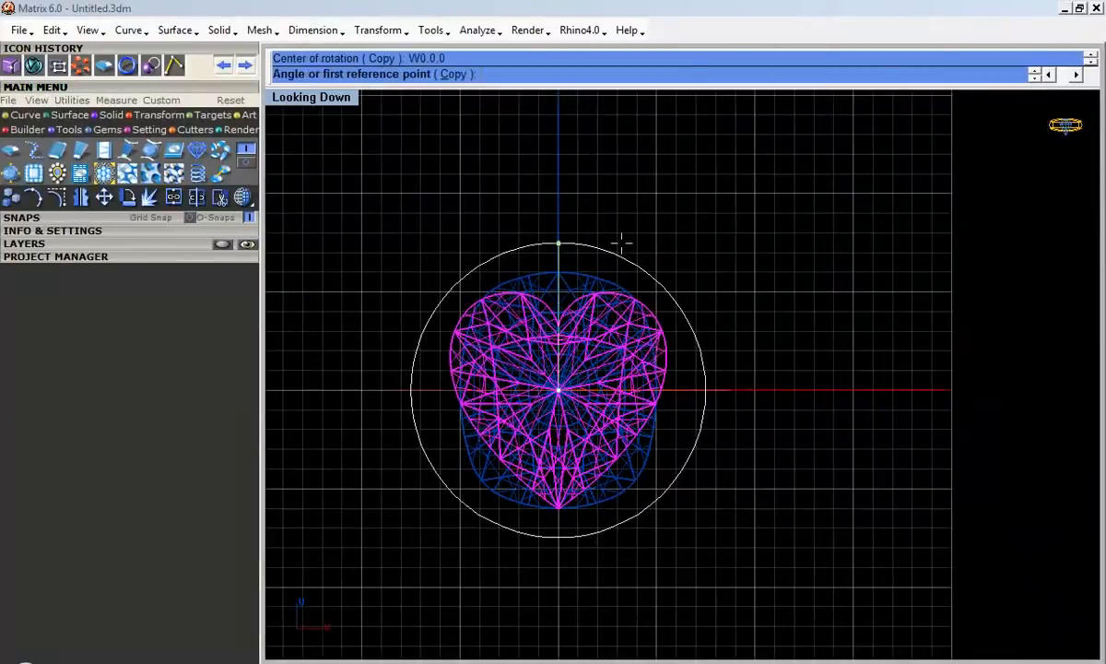
pyautogui.click(413, 224)
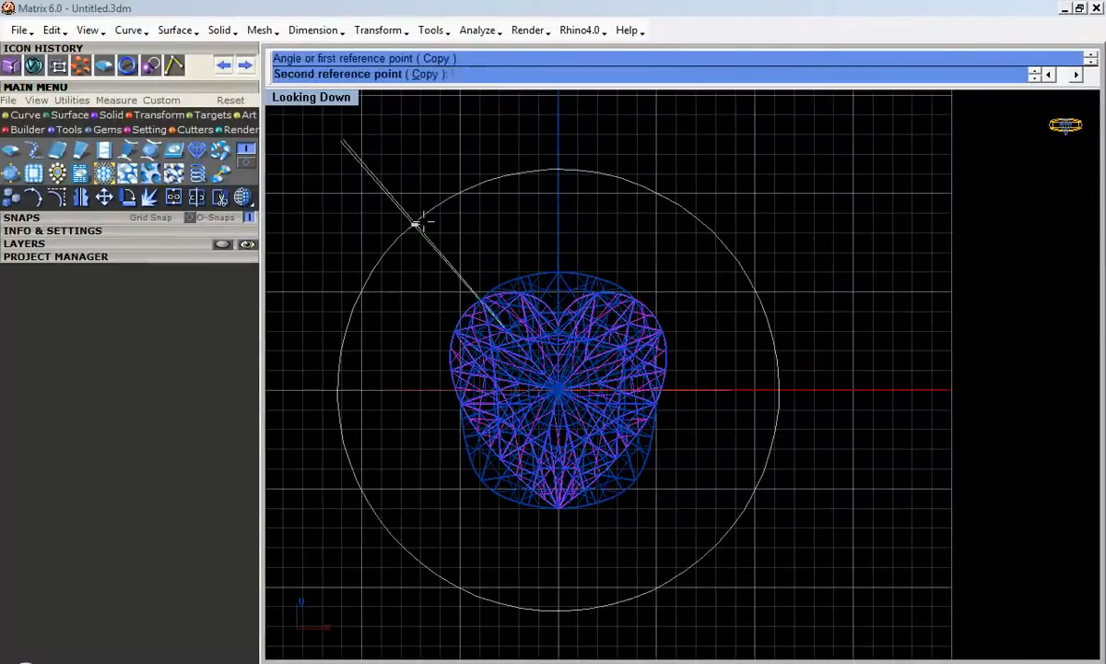
pyautogui.click(607, 229)
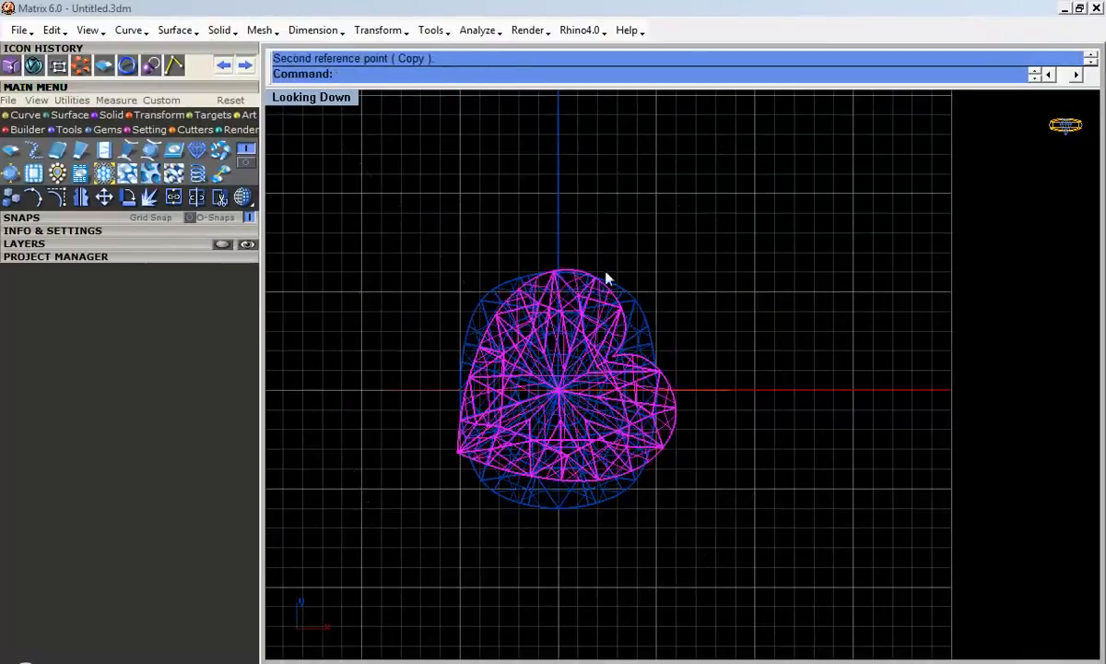
# Step: Move the heart gem diagonally away from the origin, toward negative X and positive Y
pyautogui.click(103, 196)
pyautogui.click(722, 305)
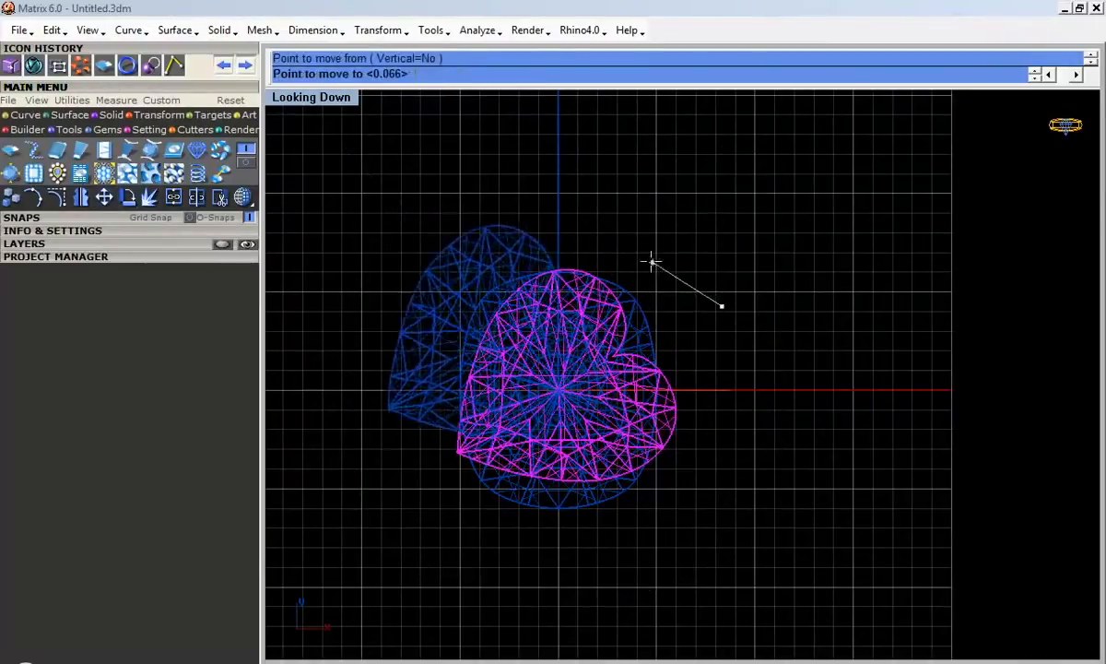
pyautogui.click(642, 238)
# Step: Move the cushion gem from the origin toward positive X and negative Y, diagonally opposite the heart
pyautogui.click(641, 316)
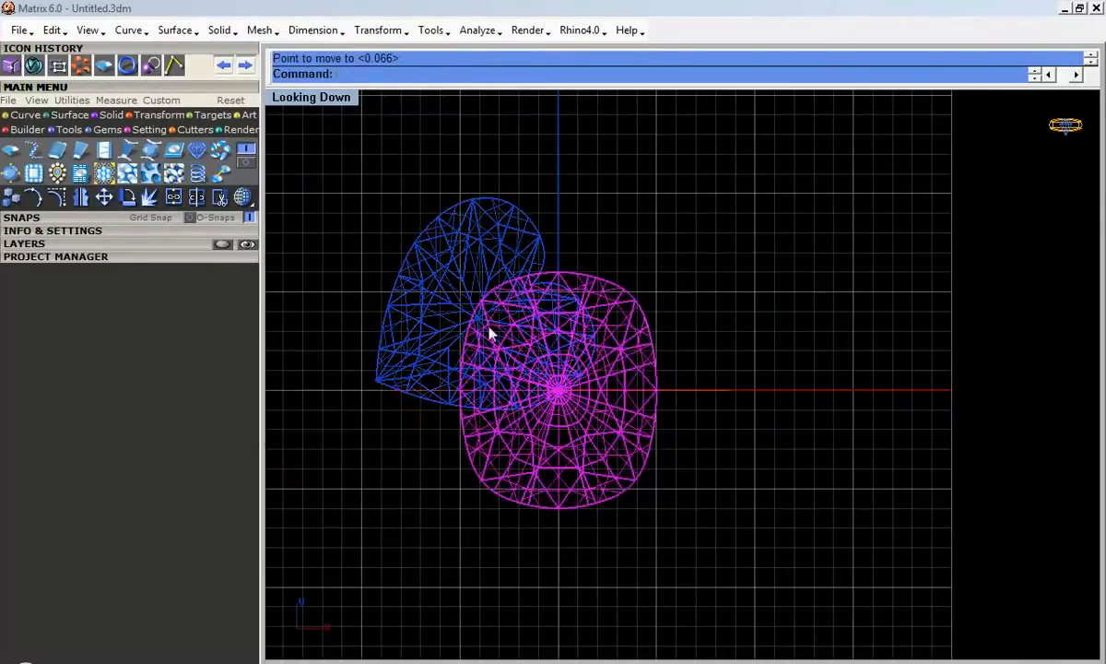
pyautogui.rightClick(608, 366)
pyautogui.press('F4')
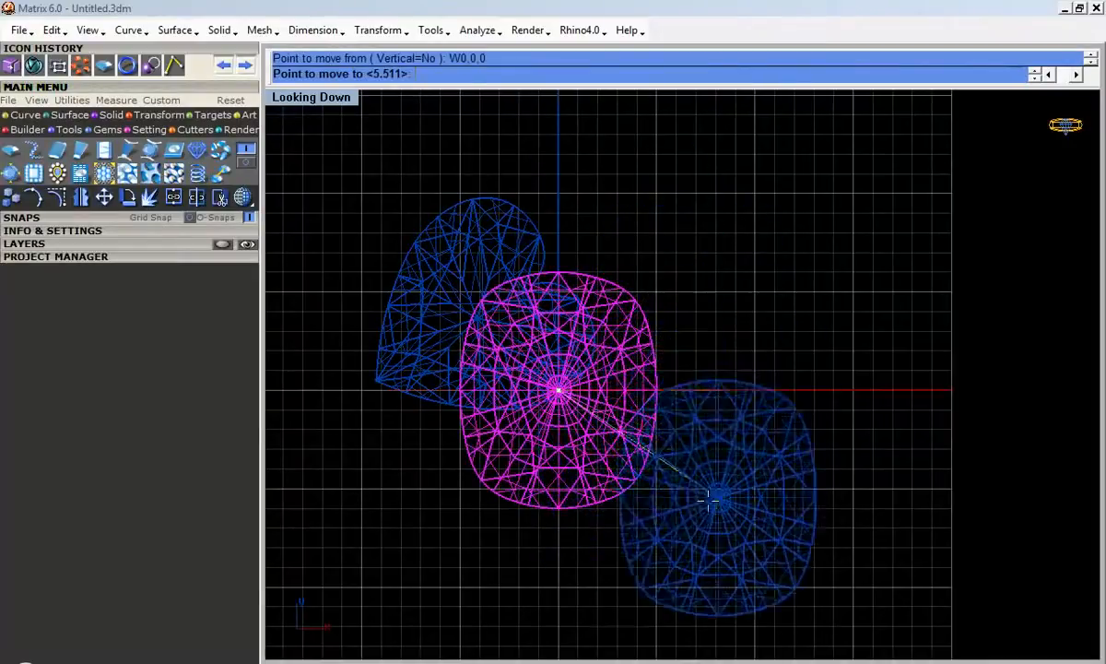
pyautogui.click(654, 439)
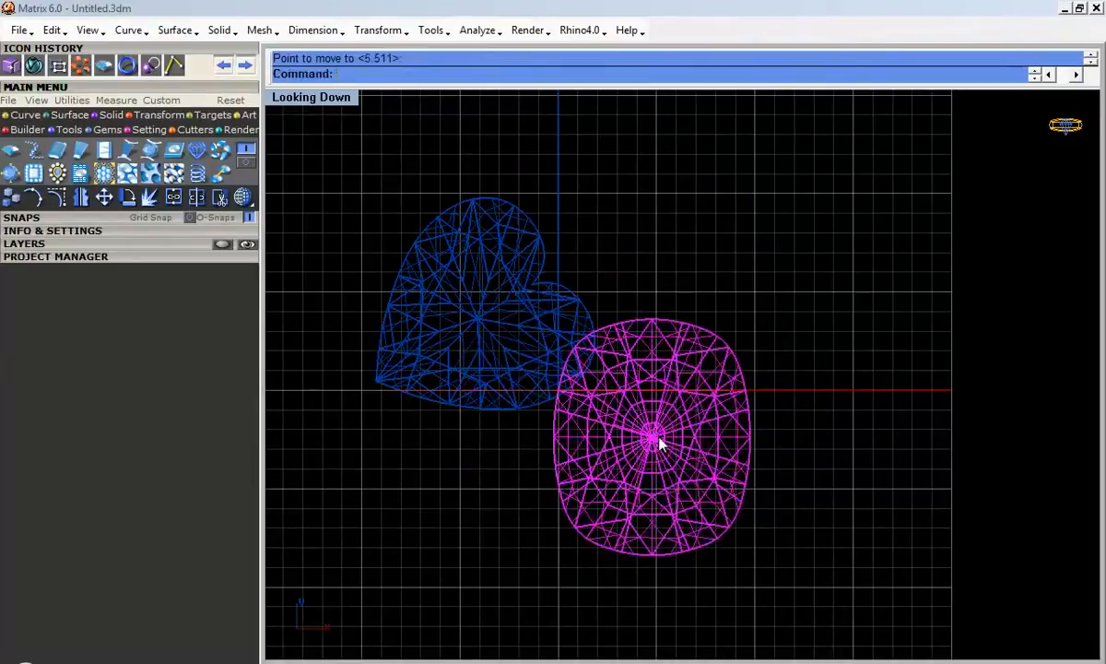
# Step: Rotate the cushion gem about its centre until its long side lies diagonally beside the heart gem
pyautogui.click(128, 197)
pyautogui.click(652, 437)
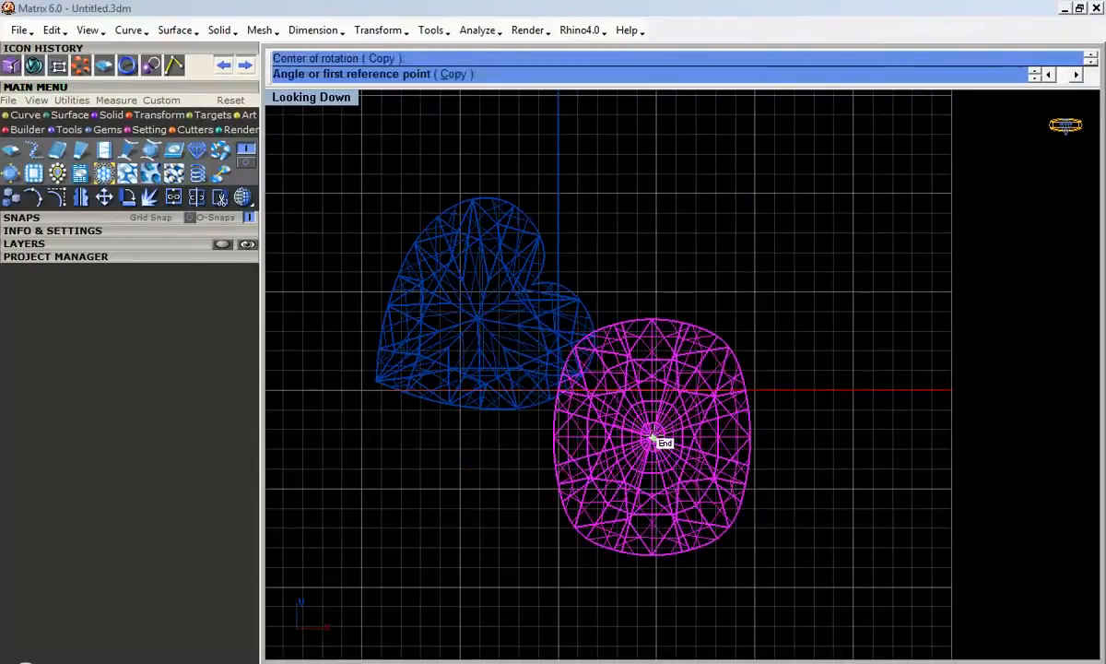
pyautogui.click(602, 220)
pyautogui.click(848, 273)
pyautogui.press('Return')
pyautogui.click(655, 437)
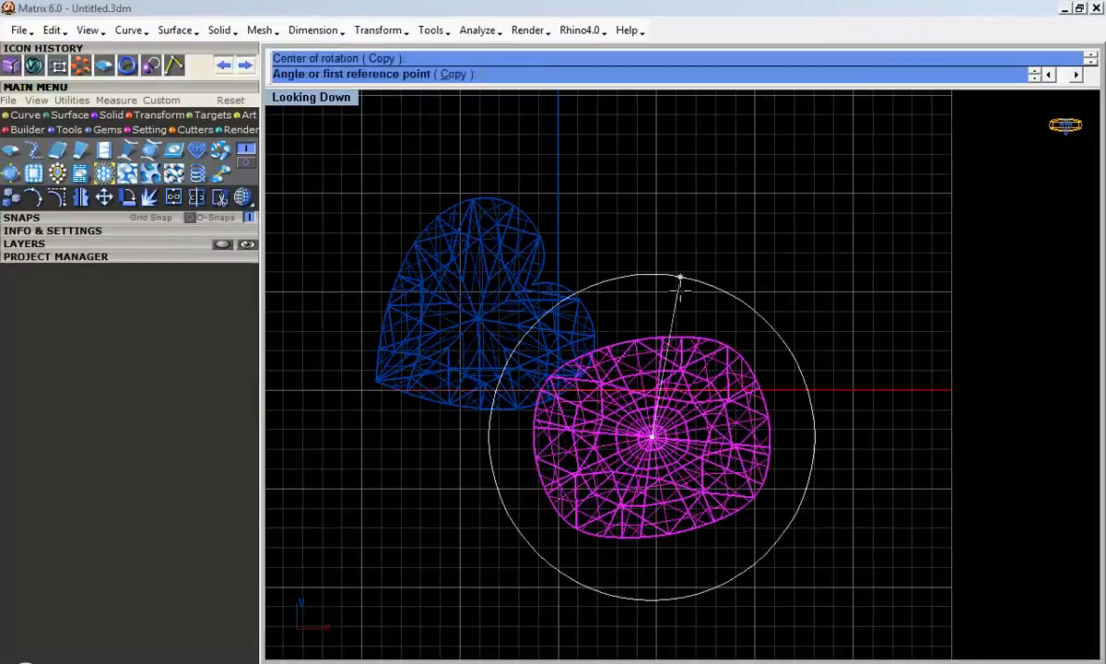
pyautogui.click(791, 291)
pyautogui.click(743, 244)
pyautogui.press('Return')
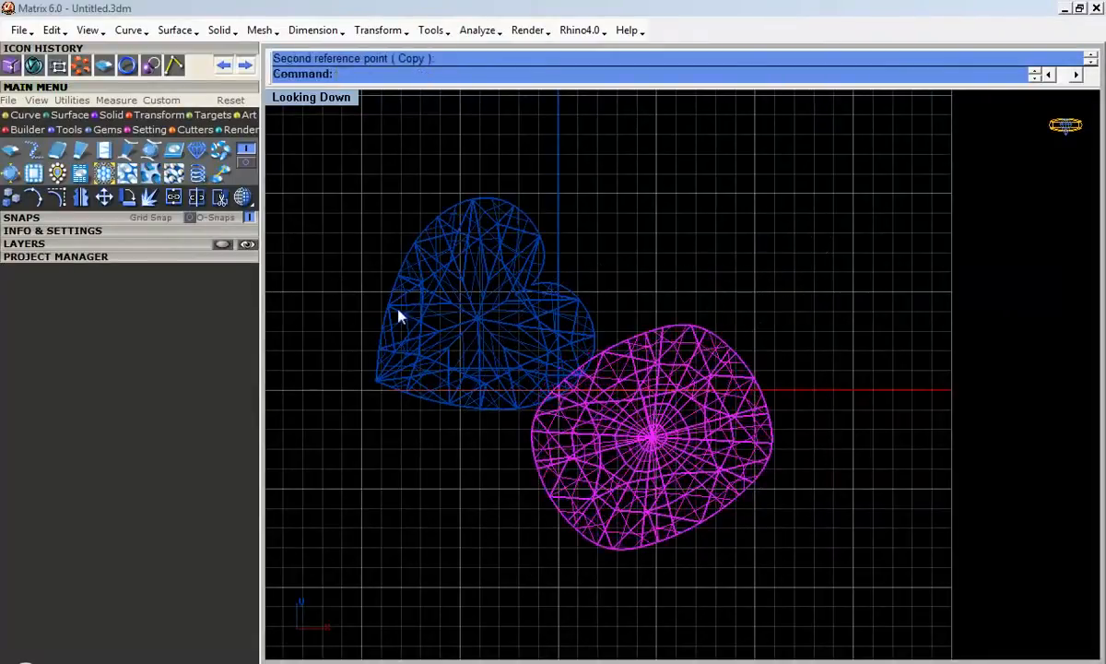
# Step: Rotate the heart gem about its centre until its point faces the positive X direction
pyautogui.click(464, 304)
pyautogui.press('Return')
pyautogui.click(479, 316)
pyautogui.click(600, 302)
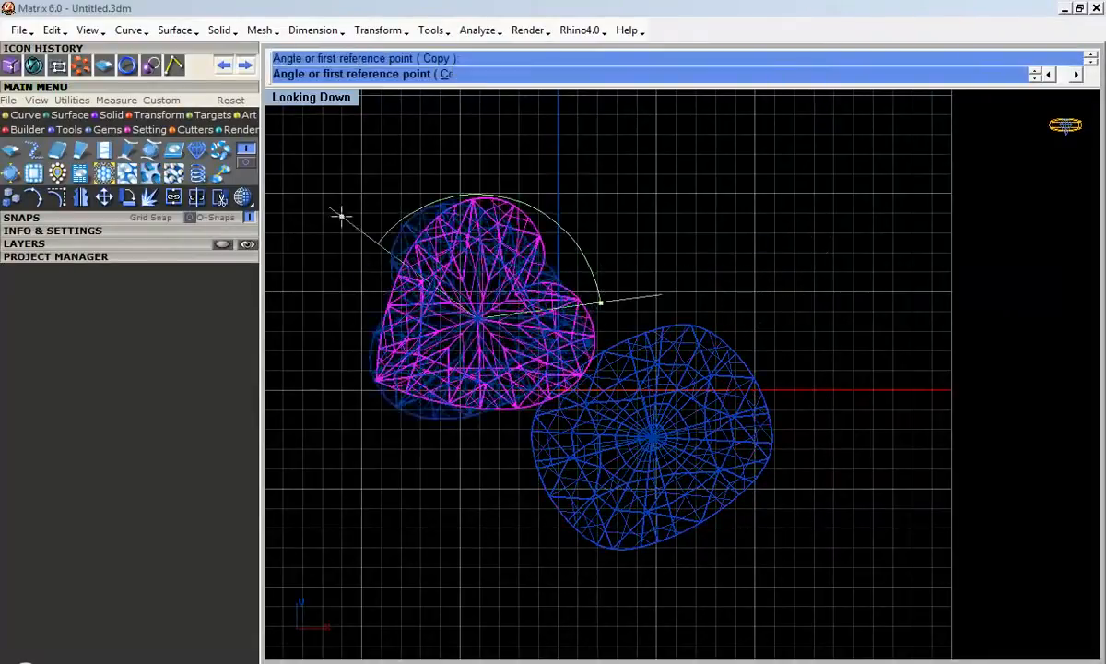
pyautogui.click(317, 267)
pyautogui.press('Return')
pyautogui.press('Return')
pyautogui.click(531, 314)
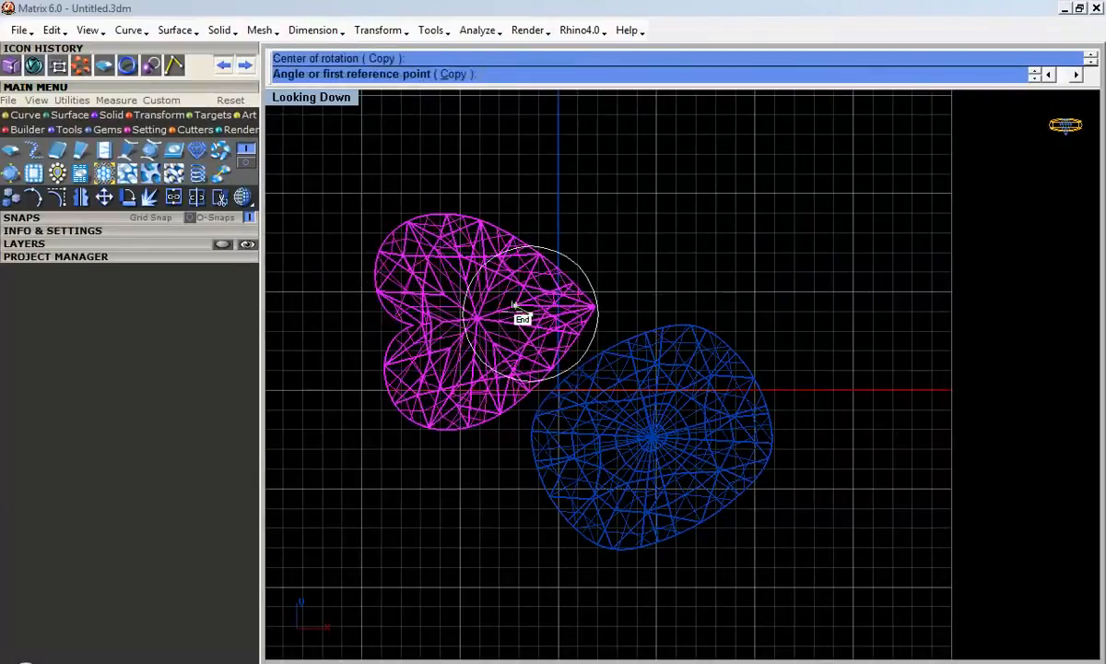
# Step: Move the heart gem slightly farther away from the cushion gem to open a small gap
pyautogui.click(105, 197)
pyautogui.click(606, 205)
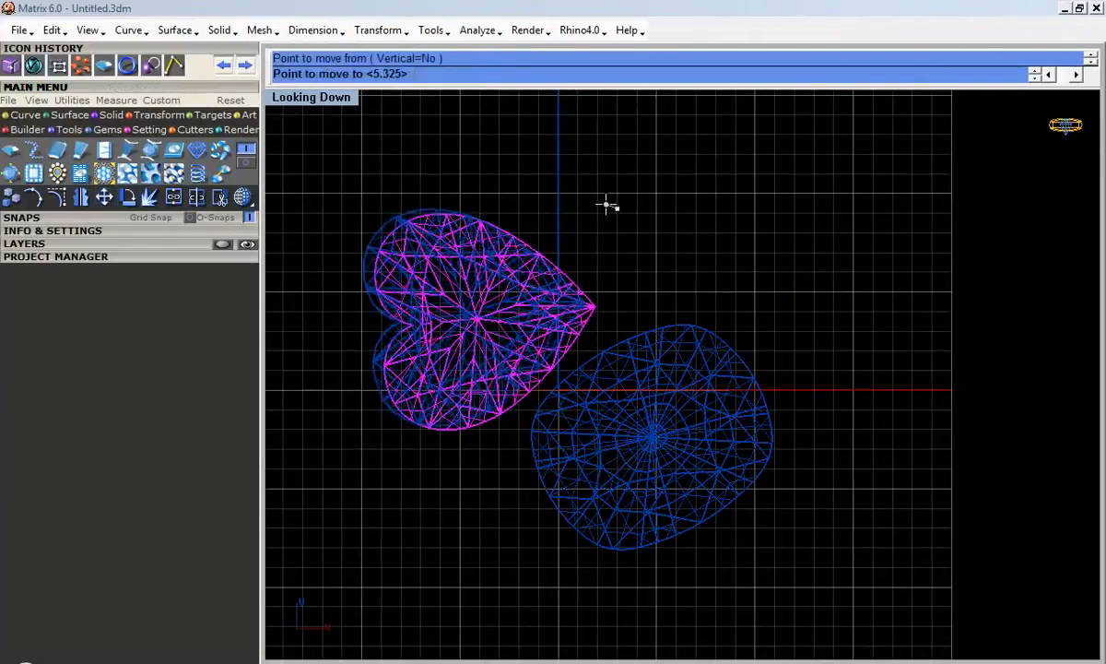
pyautogui.click(603, 204)
# Step: Return to the four-viewport layout and maximize the Through Finger view with both gems in sight
pyautogui.click(606, 378)
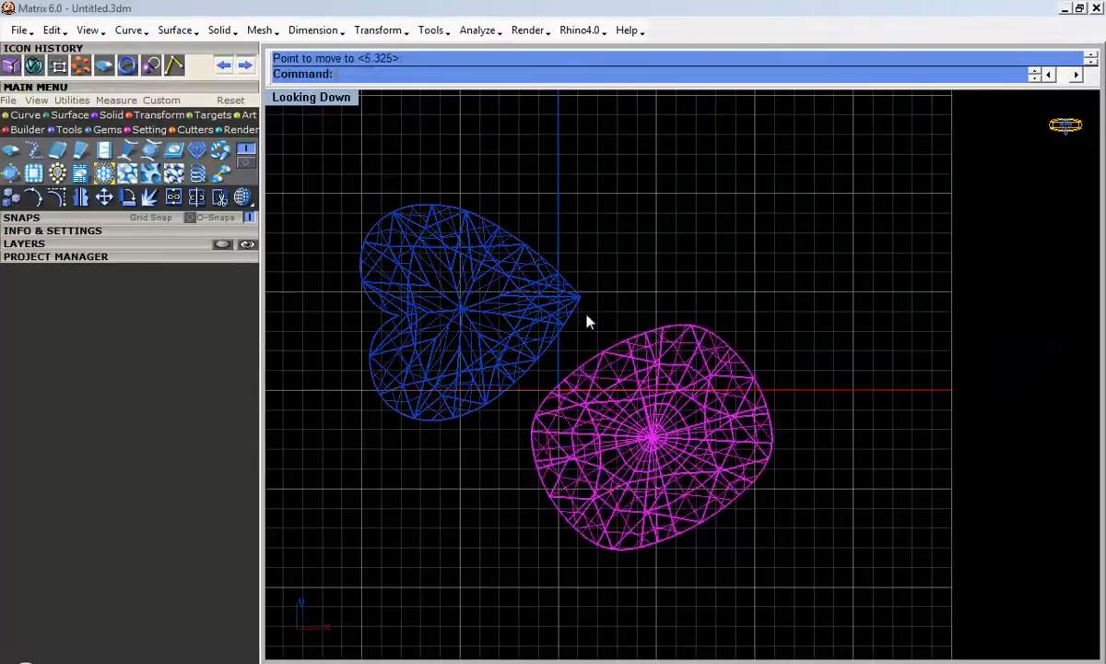
pyautogui.doubleClick(305, 107)
pyautogui.click(475, 443)
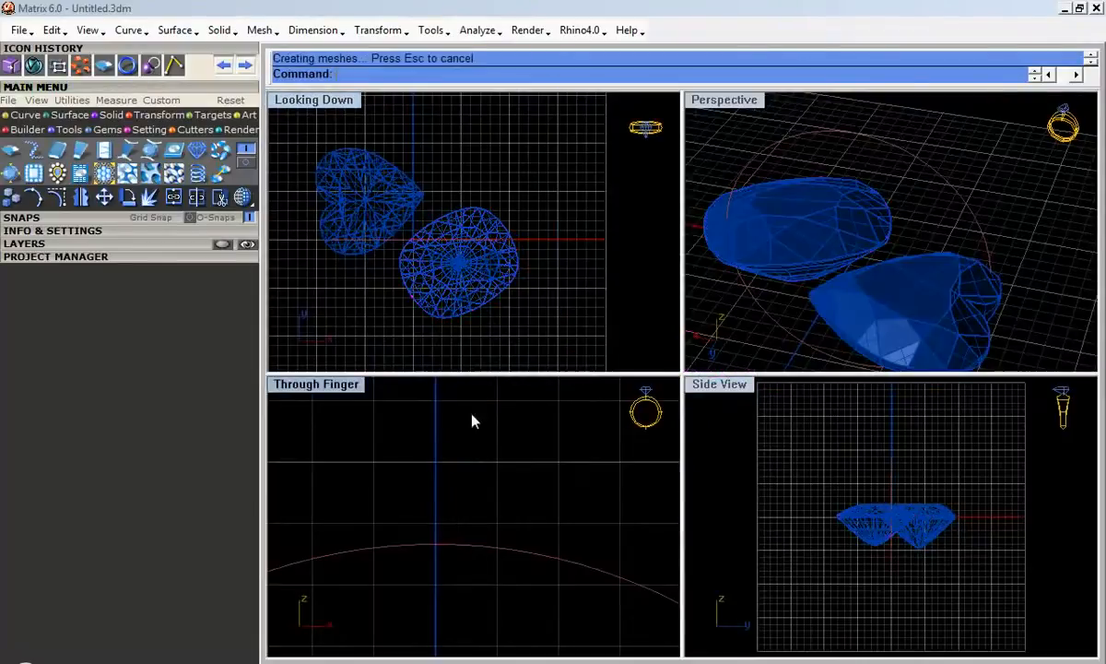
pyautogui.scroll(-7, 465, 463)
pyautogui.click(444, 522)
pyautogui.keyDown('shift'); pyautogui.click(485, 532); pyautogui.keyUp('shift')
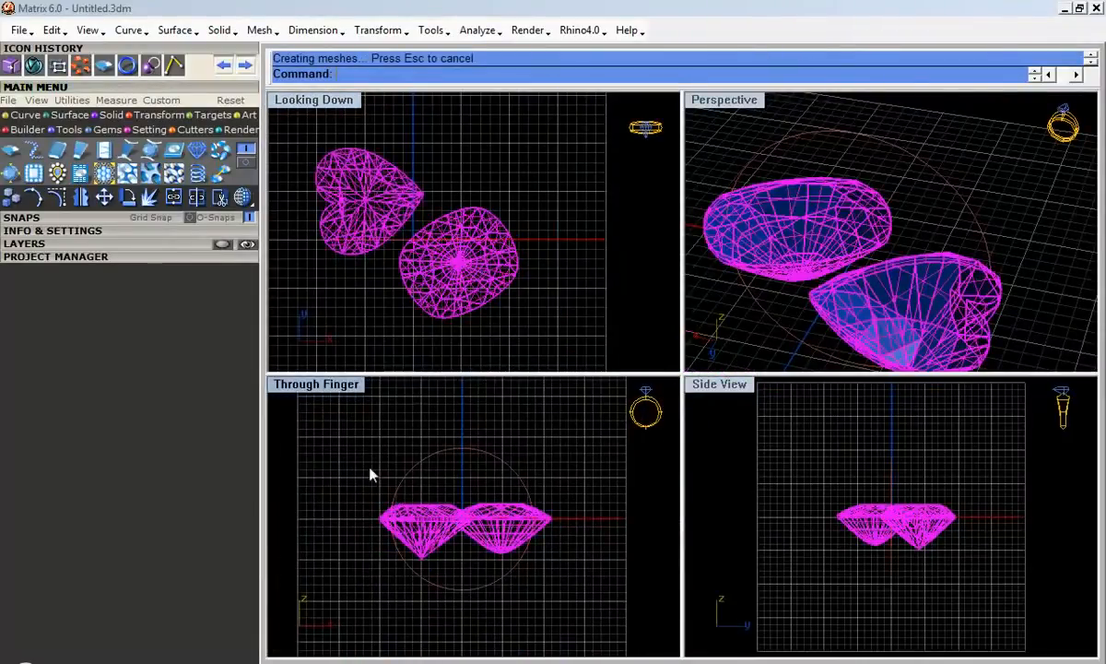
pyautogui.doubleClick(325, 385)
# Step: Move the heart gem straight up in the Through Finger view until its bottom tip meets the finger circle
pyautogui.click(565, 387)
pyautogui.click(127, 196)
pyautogui.click(484, 509)
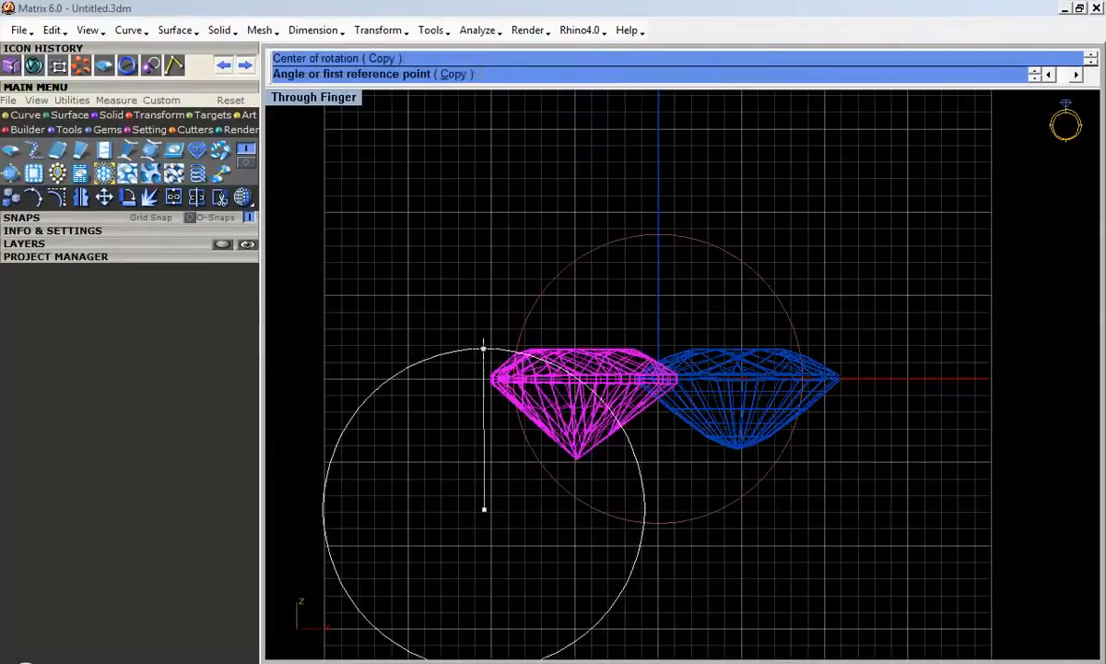
pyautogui.click(103, 196)
pyautogui.click(422, 453)
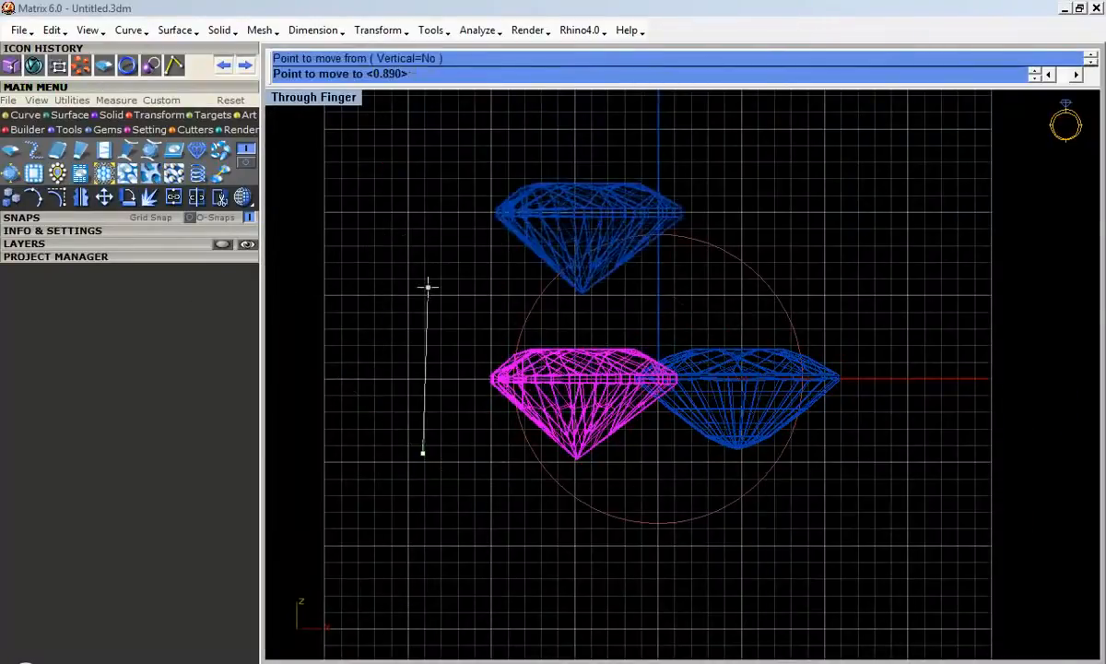
pyautogui.click(417, 261)
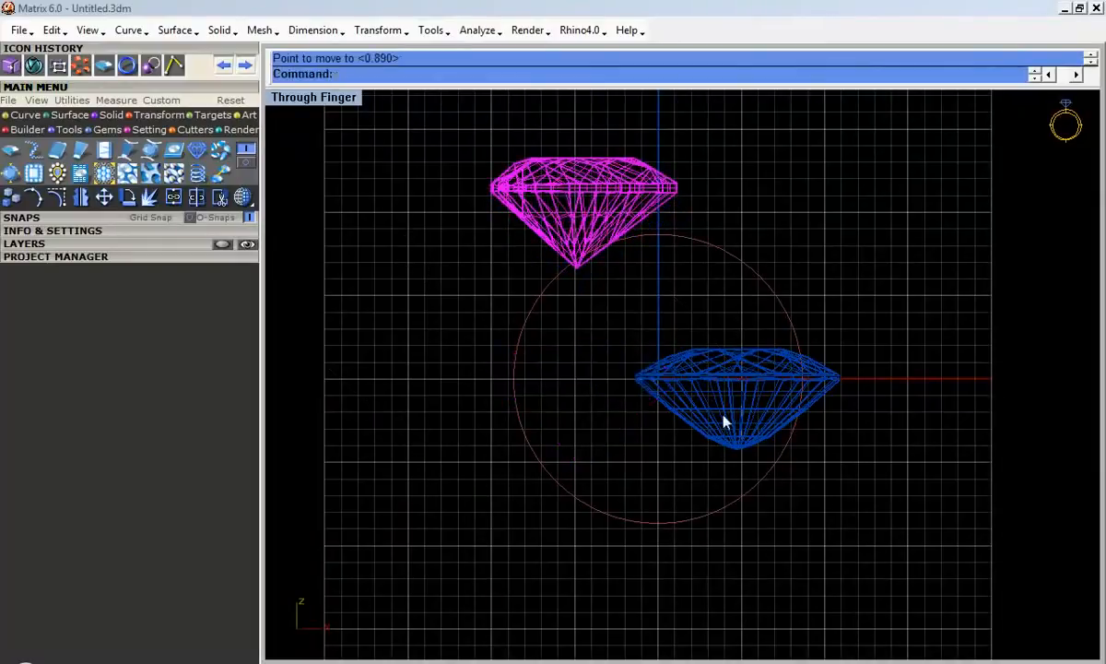
# Step: Move the cushion gem up above the finger circle, slightly higher than the heart gem
pyautogui.click(722, 422)
pyautogui.rightClick(660, 431)
pyautogui.click(648, 470)
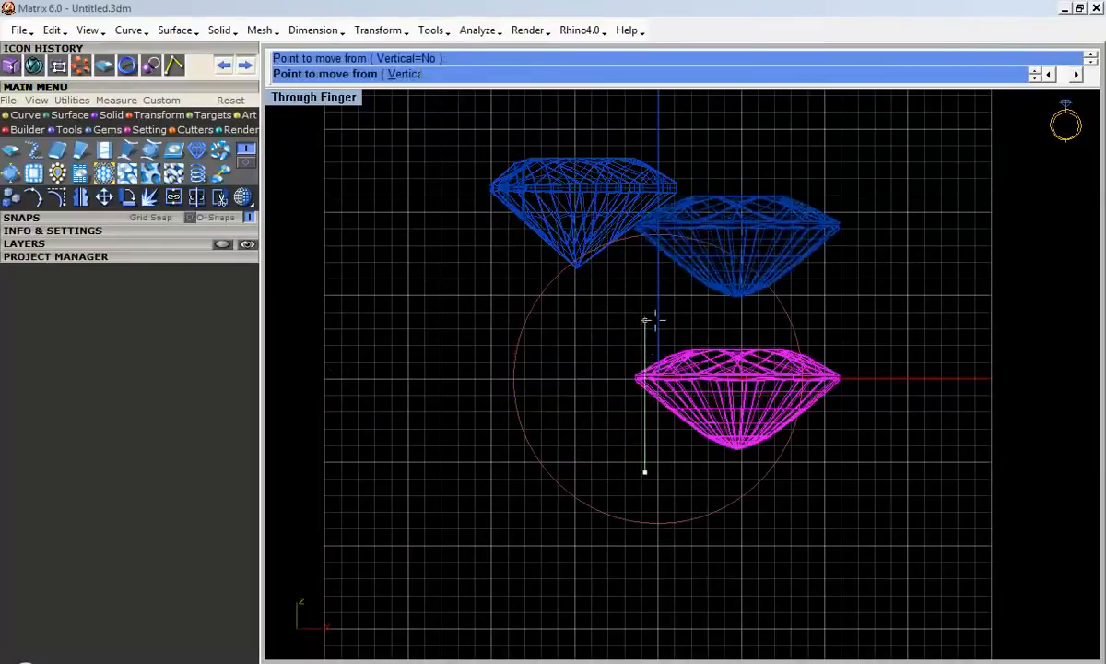
pyautogui.click(657, 269)
# Step: Rotate the cushion gem in the Through Finger view so it tilts outward, with its far edge down over the finger circle
pyautogui.scroll(3, 659, 277)
pyautogui.moveTo(569, 441); pyautogui.dragTo(535, 497, button='right')
pyautogui.click(126, 197)
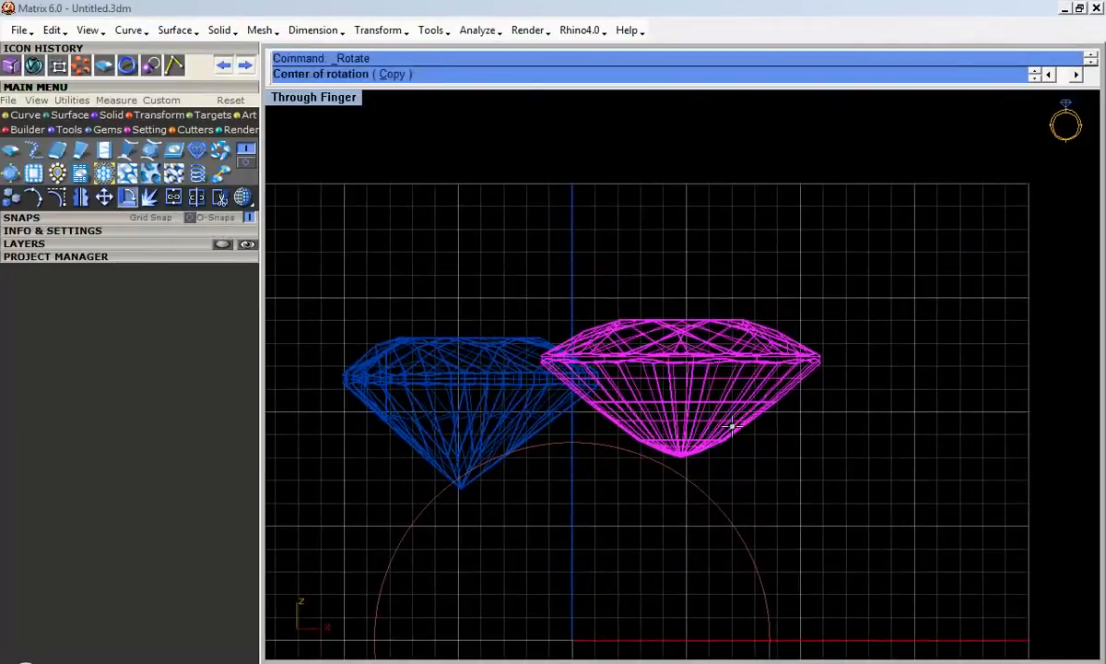
pyautogui.click(688, 372)
pyautogui.click(875, 416)
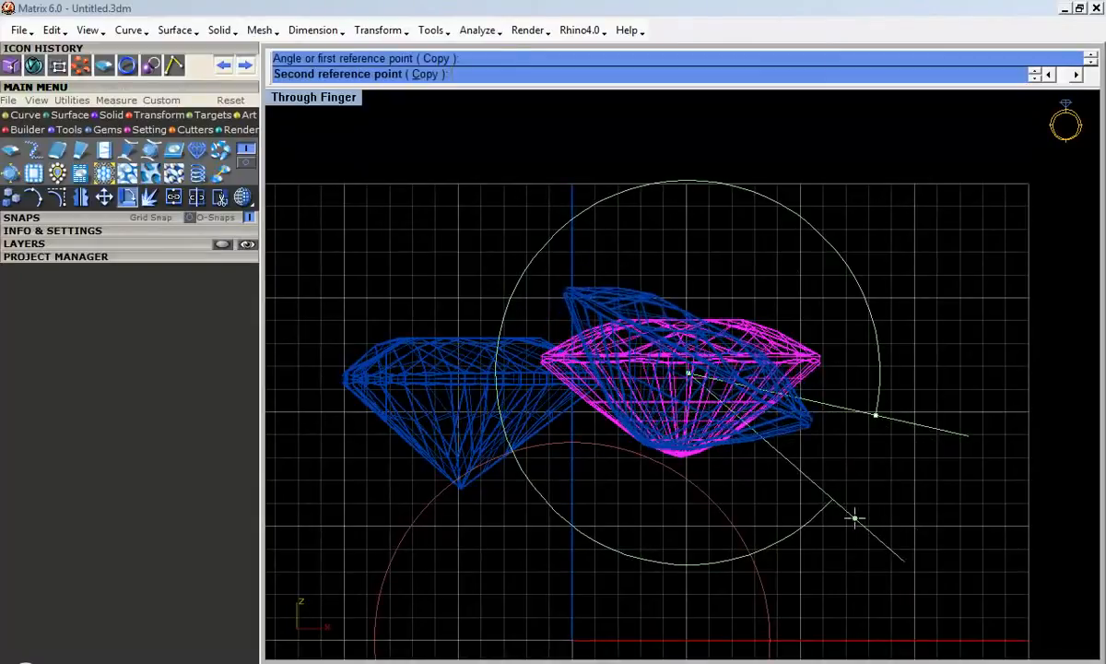
pyautogui.click(855, 518)
pyautogui.doubleClick(314, 100)
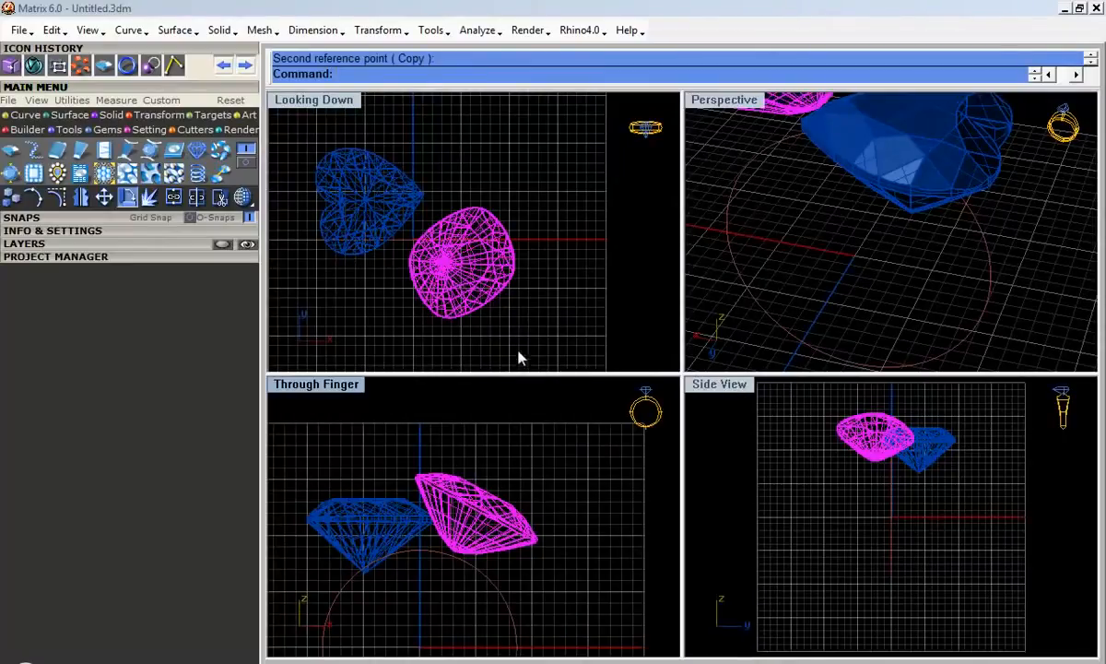
# Step: Move the cushion gem slightly closer to the heart gem in the Looking Down view
pyautogui.click(104, 196)
pyautogui.click(525, 318)
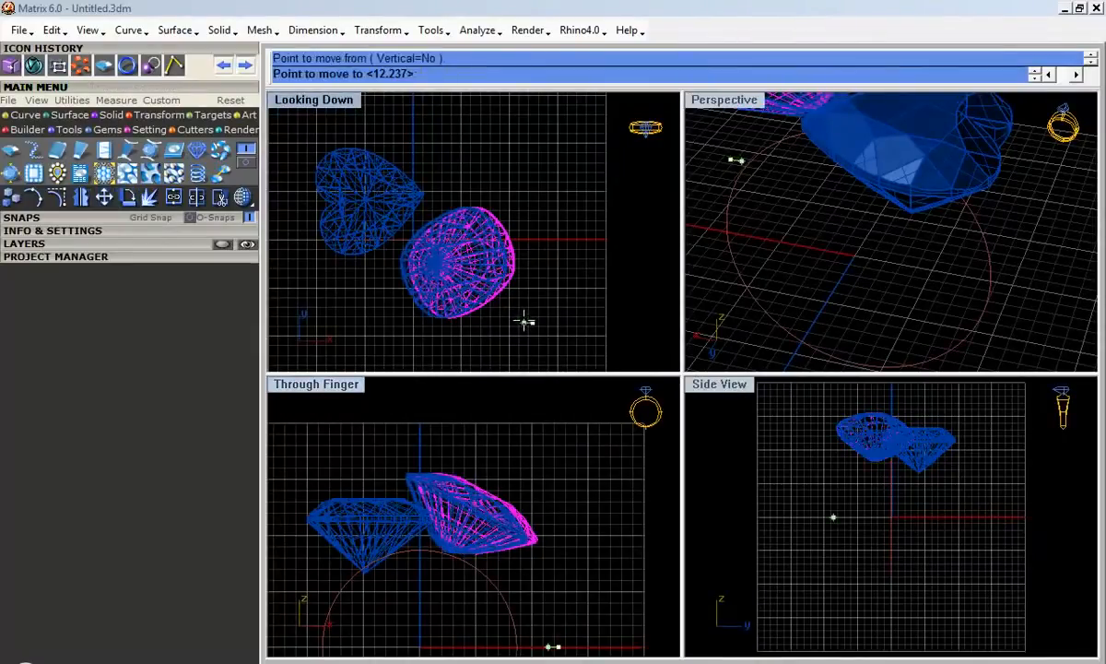
pyautogui.click(523, 321)
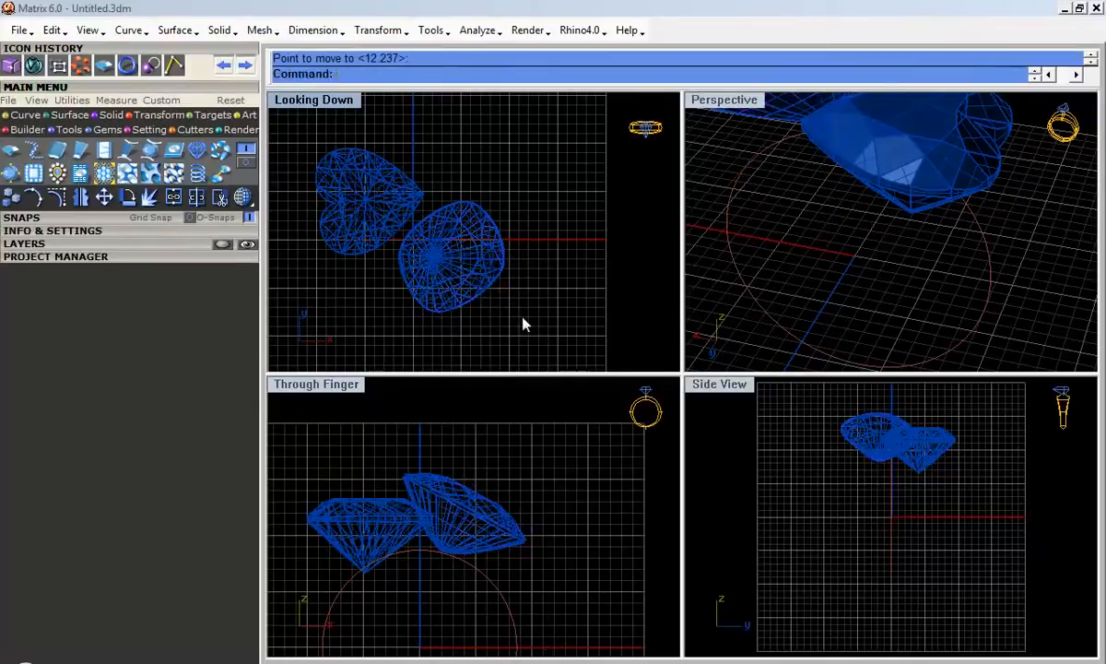
# Step: Rotate the heart gem slightly in the Side View about its outer edge, raising the edge nearer the cushion gem
pyautogui.click(356, 225)
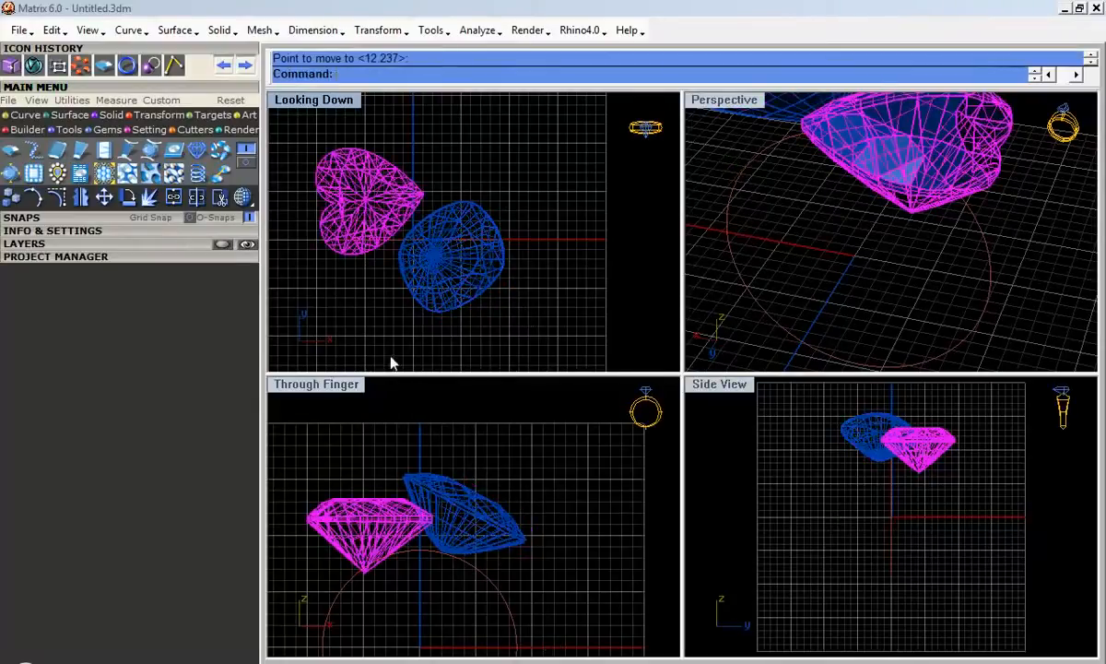
pyautogui.click(127, 199)
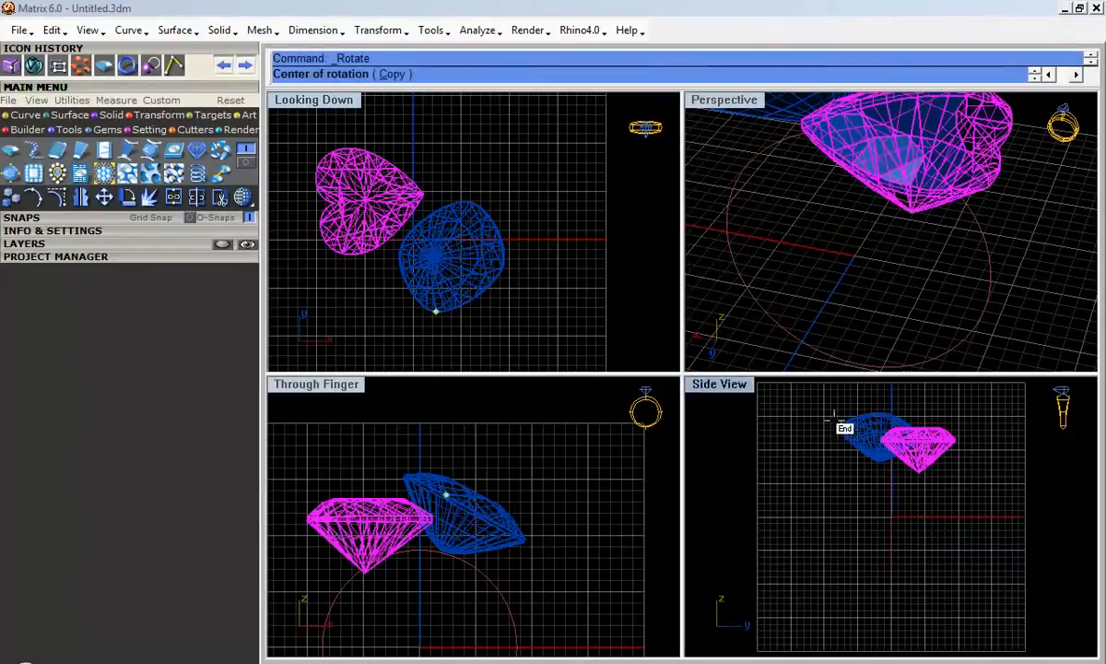
pyautogui.scroll(4, 803, 521)
pyautogui.click(900, 509)
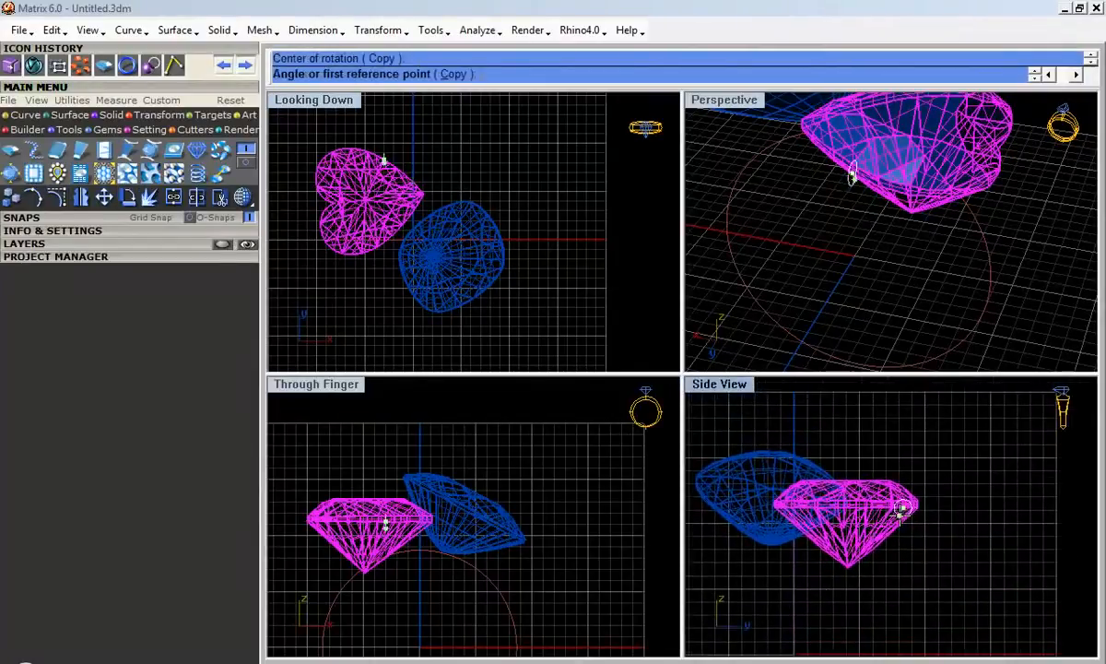
pyautogui.click(1014, 552)
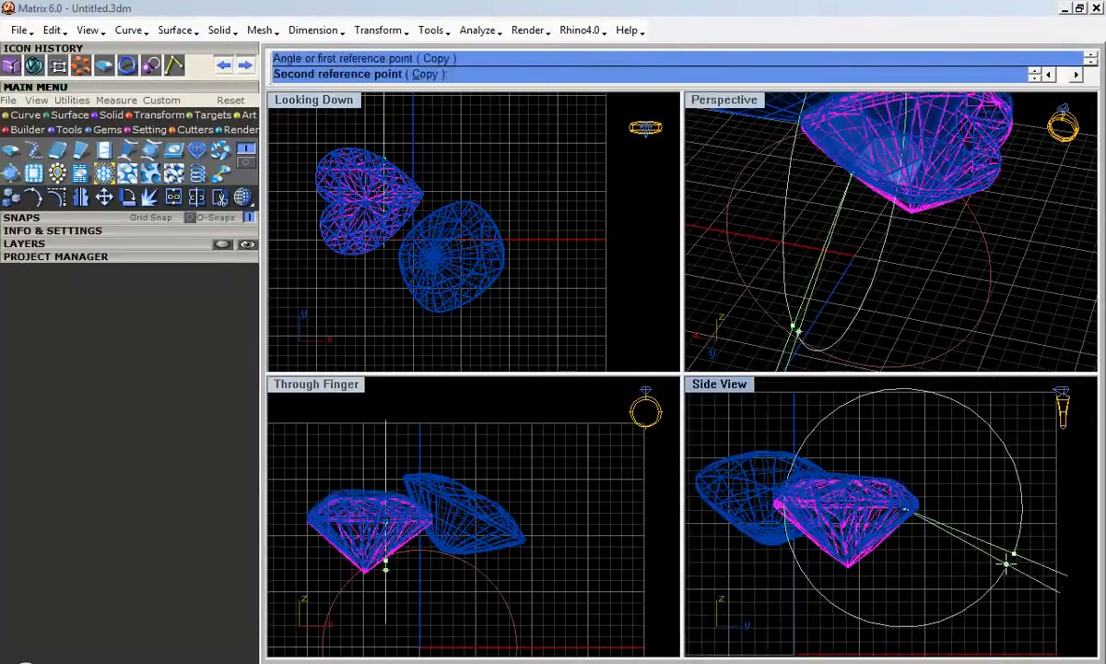
pyautogui.click(1003, 569)
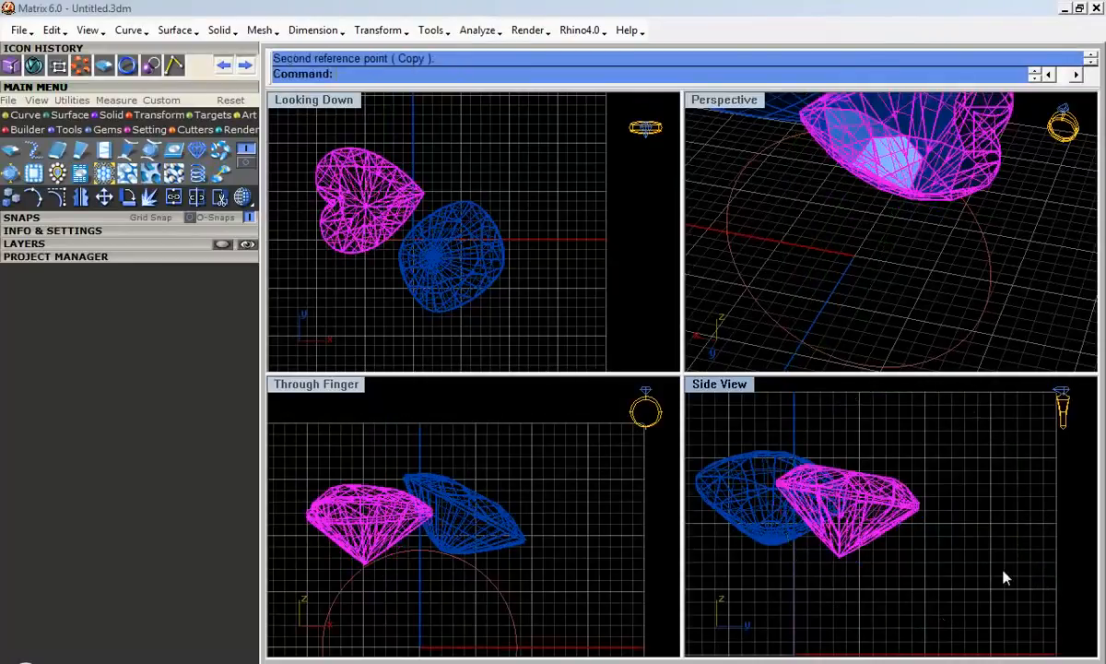
# Step: Rotate the heart gem in the Through Finger view so it tilts outward, opposite to the cushion gem
pyautogui.rightClick(364, 533)
pyautogui.click(347, 524)
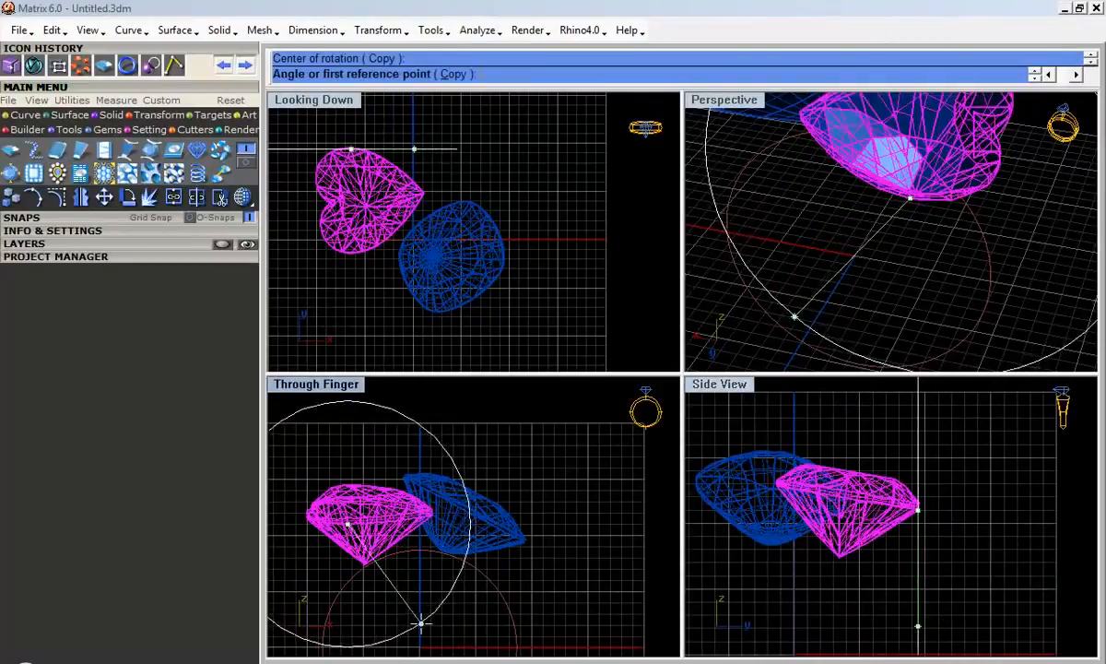
pyautogui.click(420, 622)
pyautogui.click(461, 604)
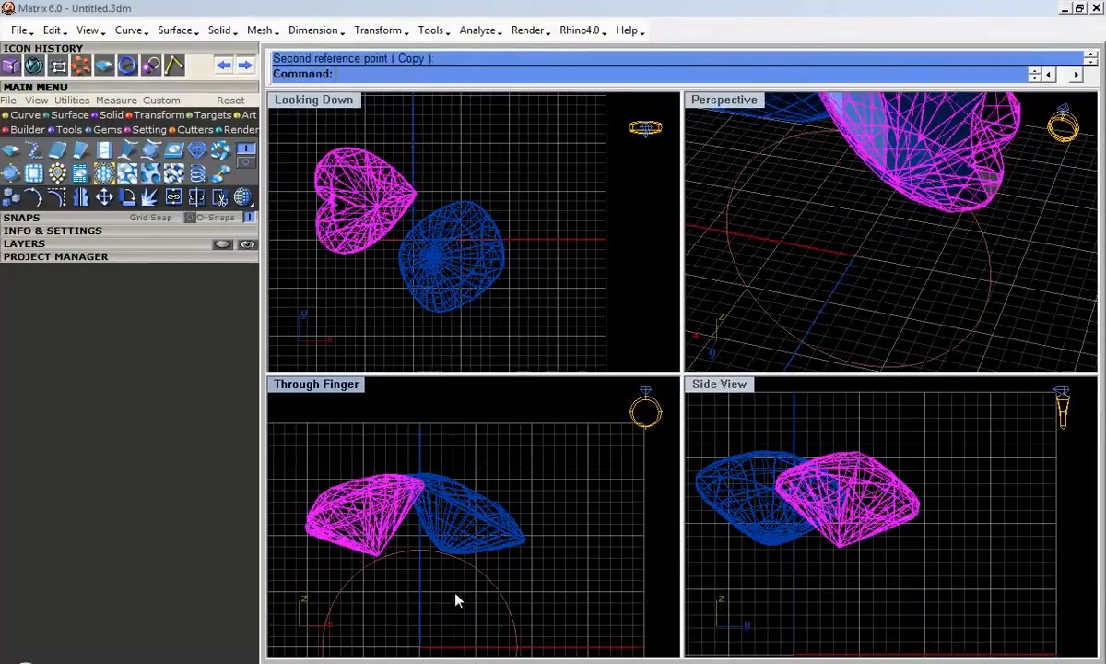
pyautogui.click(443, 534)
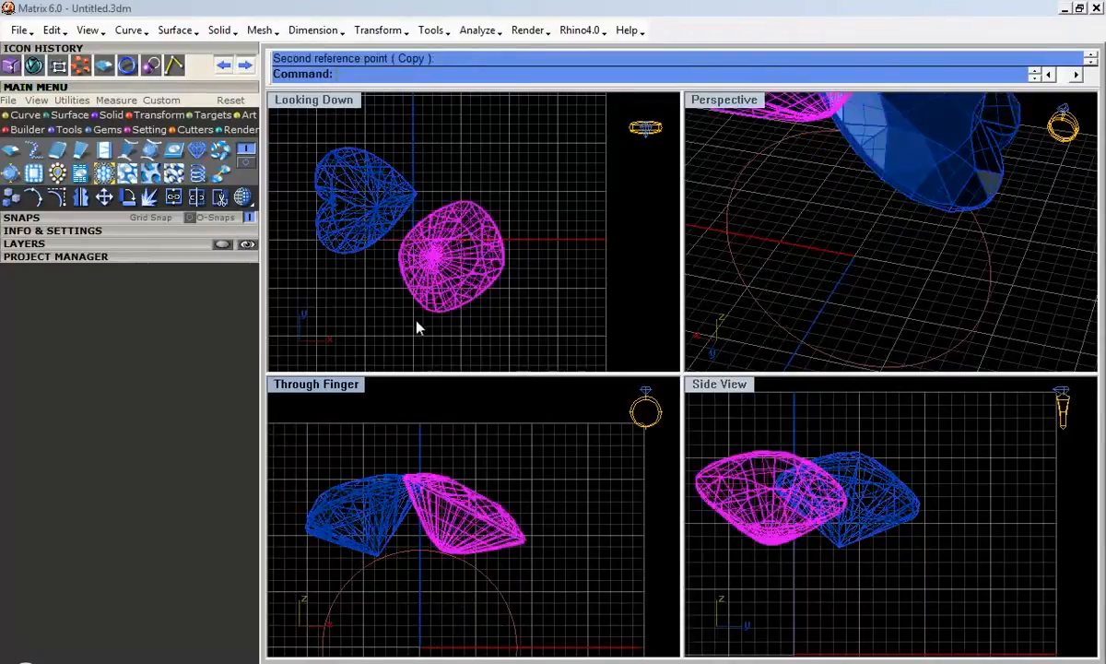
pyautogui.click(379, 514)
pyautogui.moveTo(431, 453); pyautogui.dragTo(397, 481)
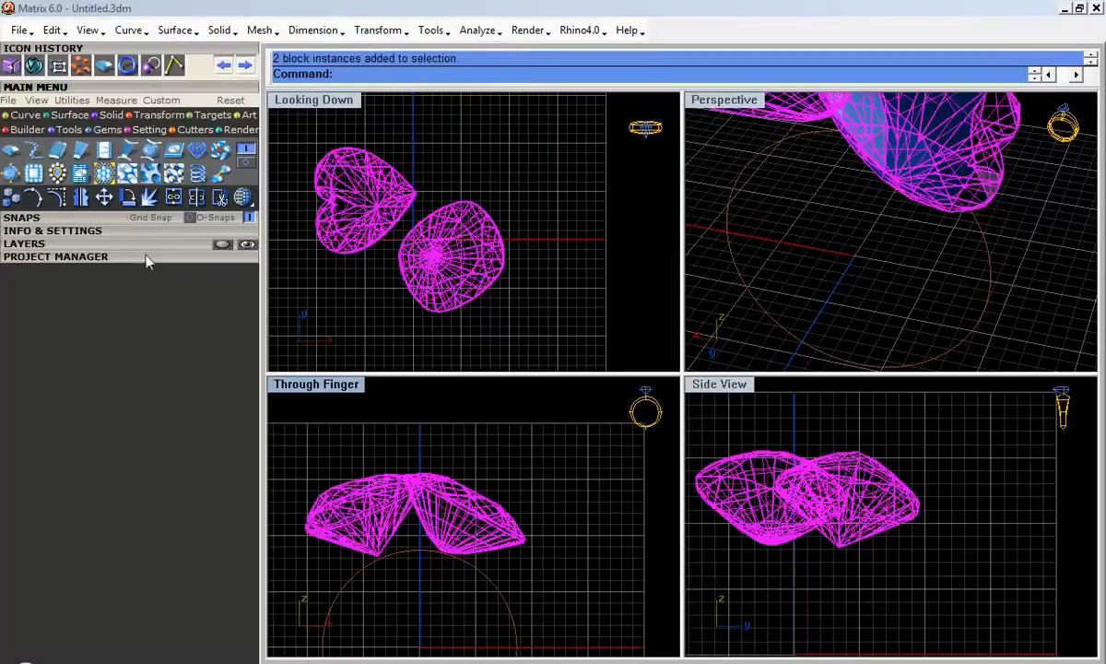
# Step: Extrude the finger circle to both sides as a capped solid cylinder extending past both gems
pyautogui.click(396, 242)
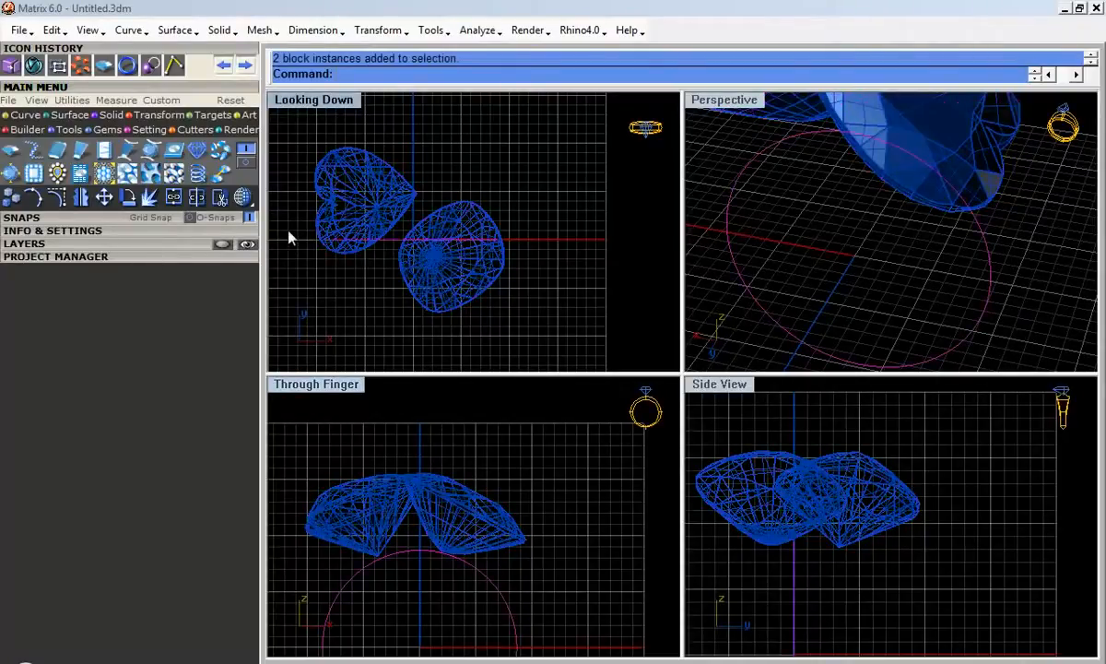
pyautogui.doubleClick(304, 108)
pyautogui.click(110, 115)
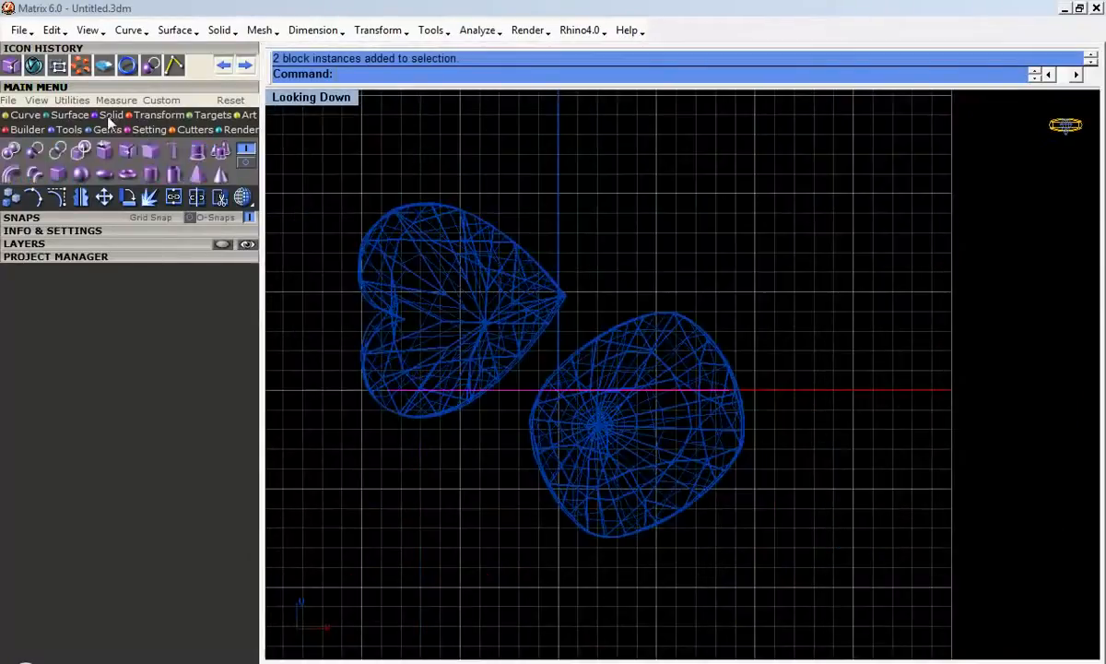
pyautogui.click(176, 150)
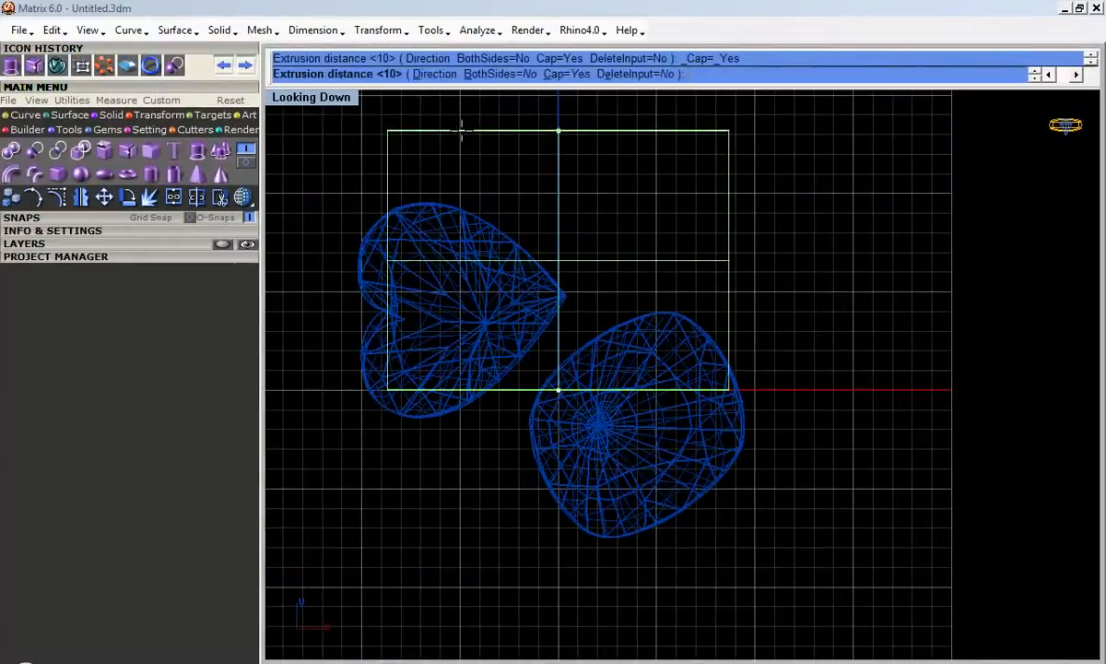
pyautogui.write('b')
pyautogui.press('Return')
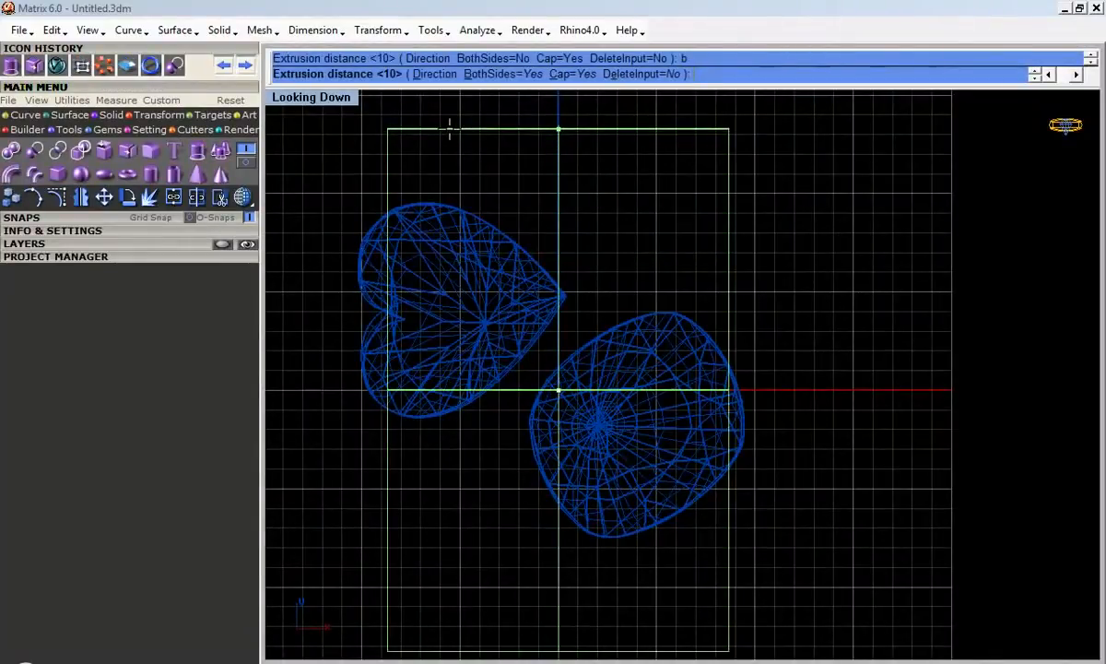
pyautogui.click(433, 140)
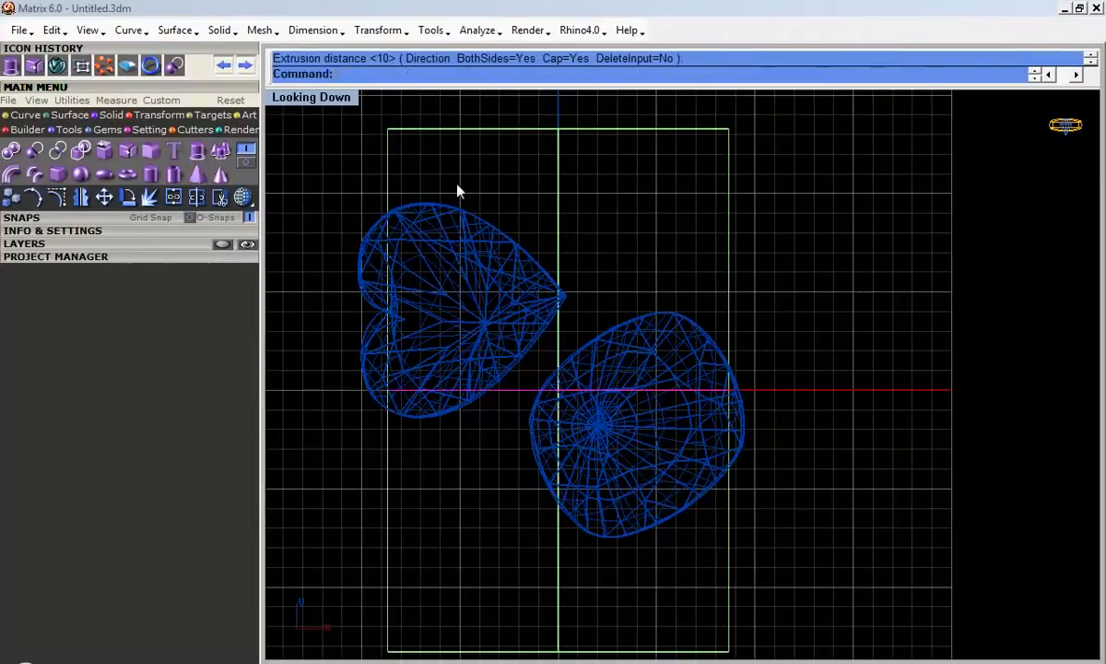
pyautogui.scroll(-1, 446, 217)
pyautogui.click(447, 233)
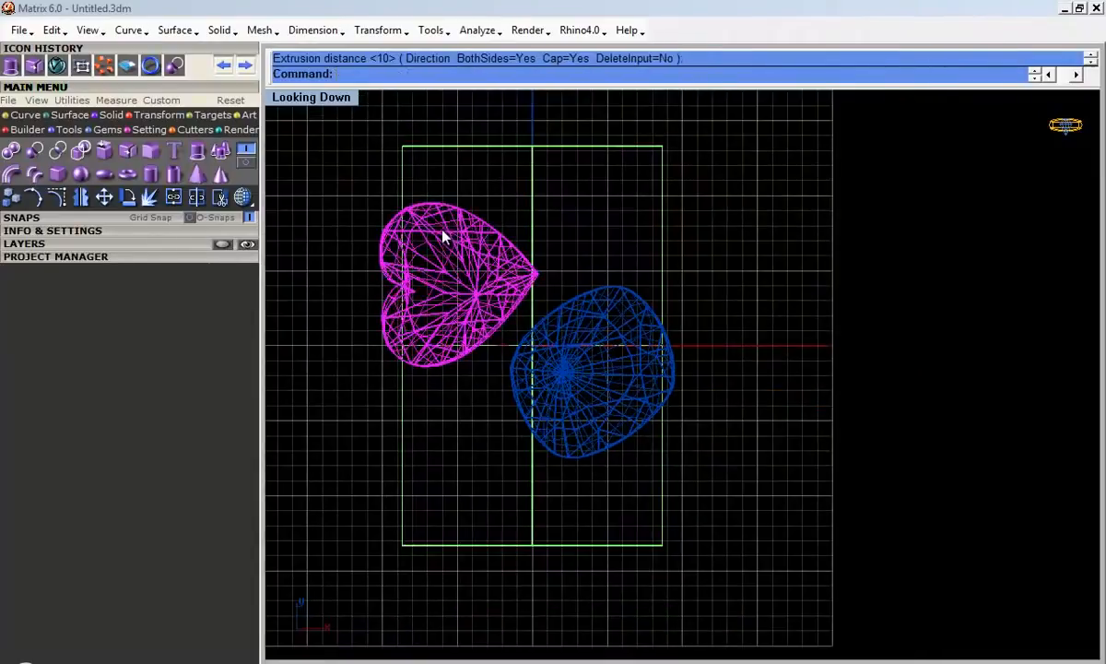
pyautogui.click(640, 339)
pyautogui.click(427, 295)
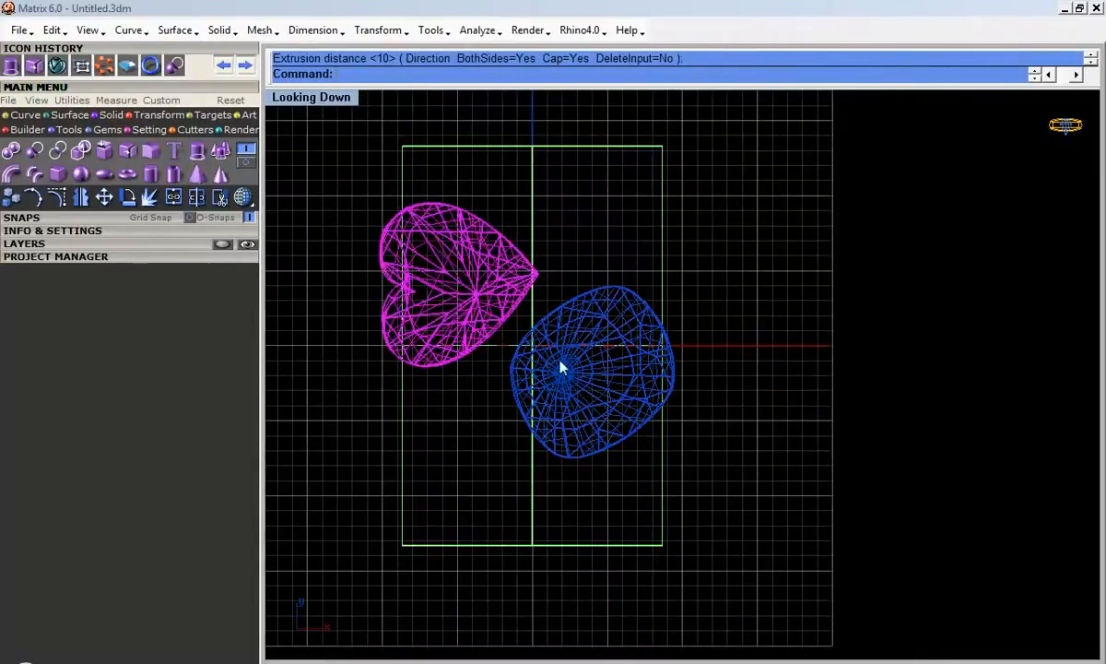
pyautogui.click(571, 371)
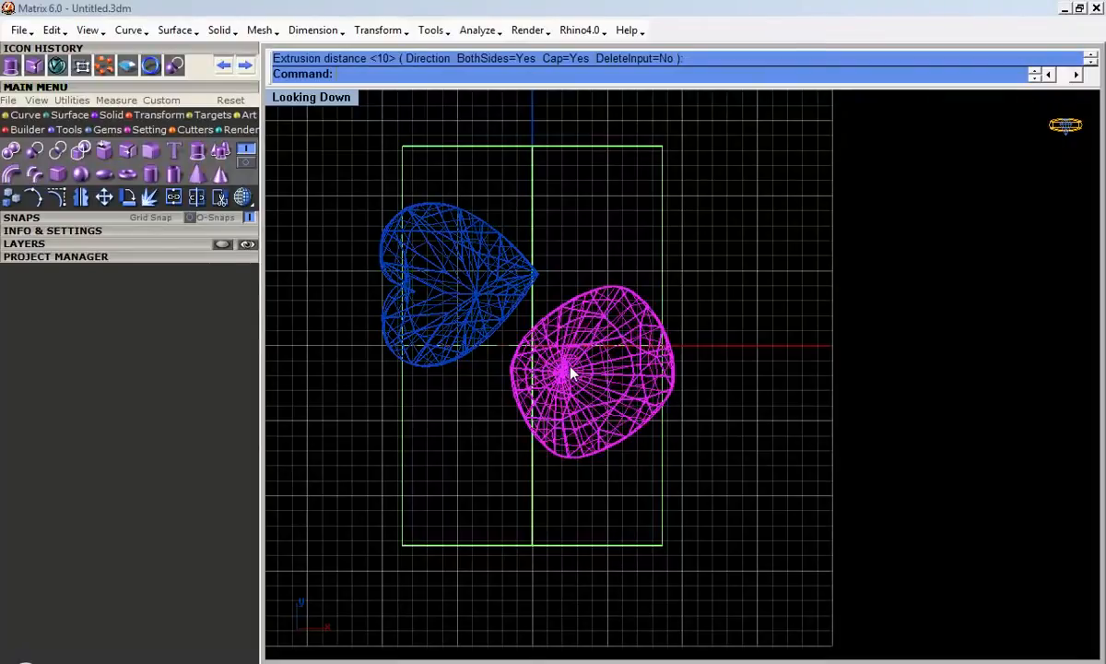
pyautogui.click(357, 239)
# Step: Select both gems in the Perspective view and maximize the Through Finger view
pyautogui.doubleClick(334, 101)
pyautogui.click(691, 100)
pyautogui.doubleClick(691, 99)
pyautogui.moveTo(660, 294); pyautogui.dragTo(701, 227, button='right')
pyautogui.click(702, 227)
pyautogui.keyDown('shift'); pyautogui.click(591, 226); pyautogui.keyUp('shift')
pyautogui.doubleClick(291, 101)
pyautogui.doubleClick(297, 378)
# Step: Try to move both gems slightly up and sideways in the Through Finger view
pyautogui.click(104, 197)
pyautogui.click(508, 567)
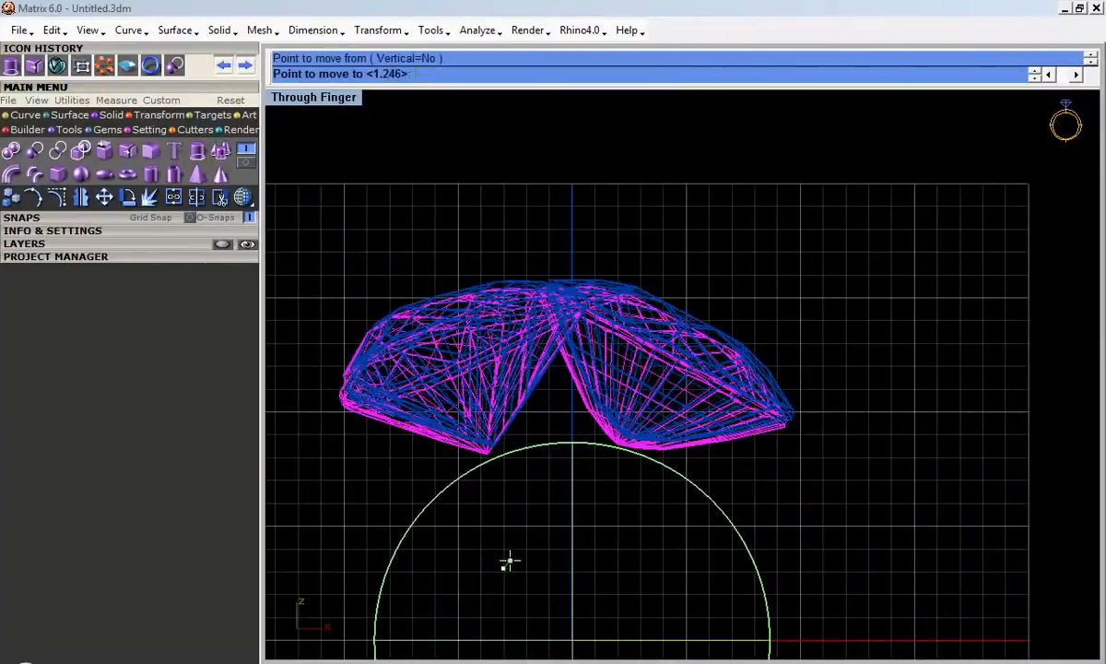
pyautogui.click(509, 563)
pyautogui.click(498, 410)
pyautogui.hotkey('ctrl', 'z')
# Step: Move both gems up in the Through Finger view so their bottom tips clear the finger cylinder
pyautogui.rightClick(544, 521)
pyautogui.click(529, 546)
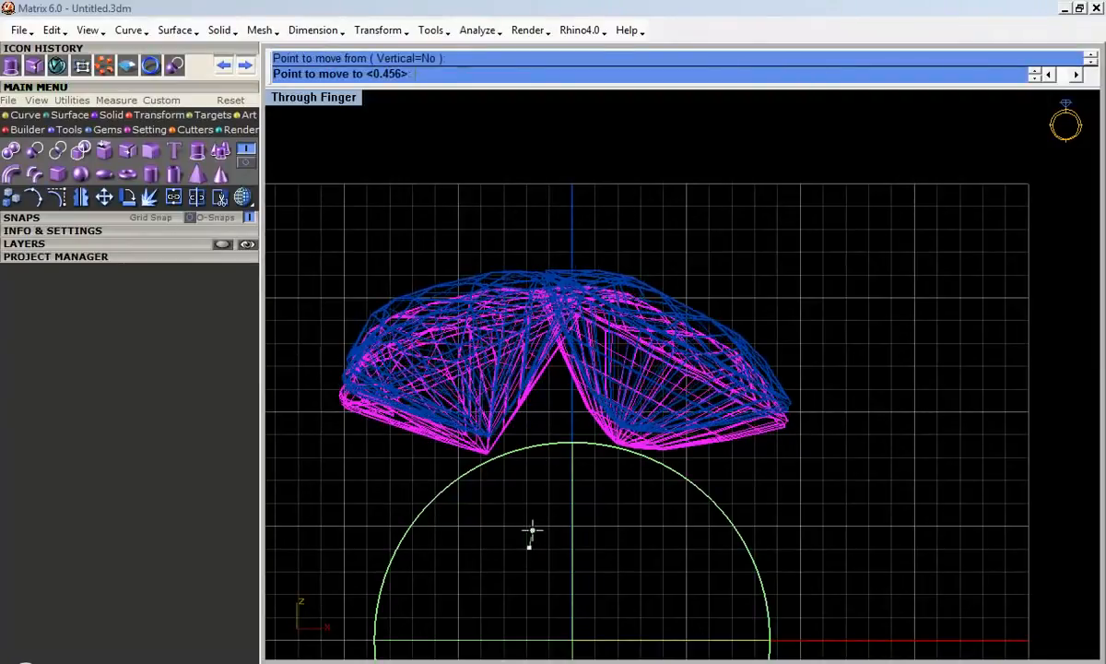
pyautogui.click(532, 530)
pyautogui.click(533, 532)
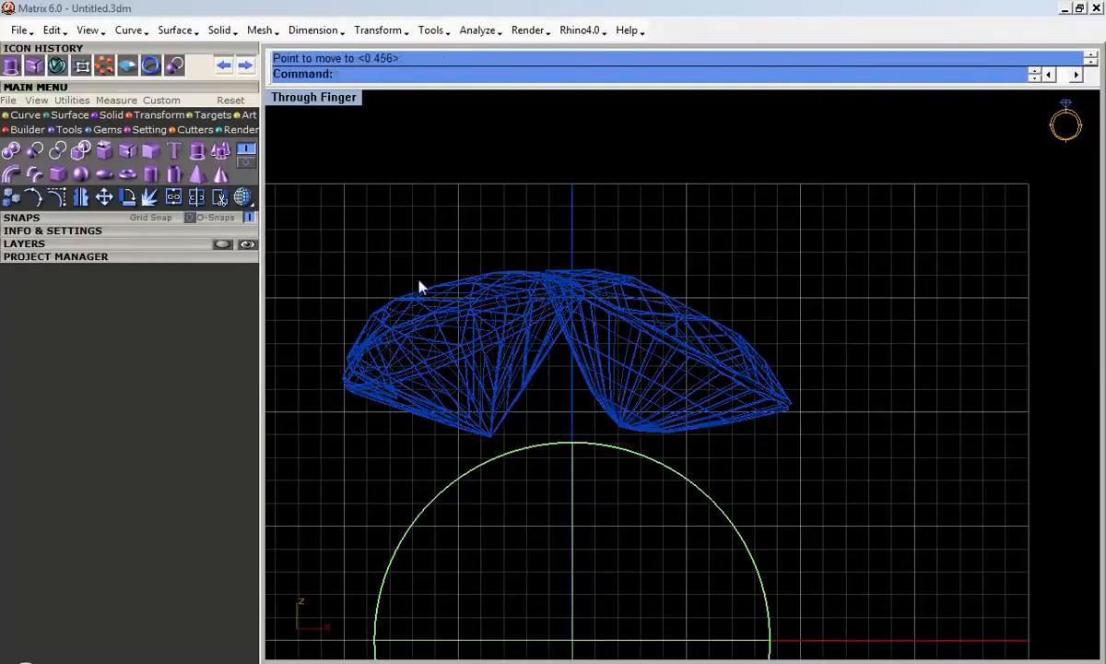
# Step: Create an edge profile curve around the heart gem with the Gem Profile tool in the Perspective view
pyautogui.doubleClick(326, 96)
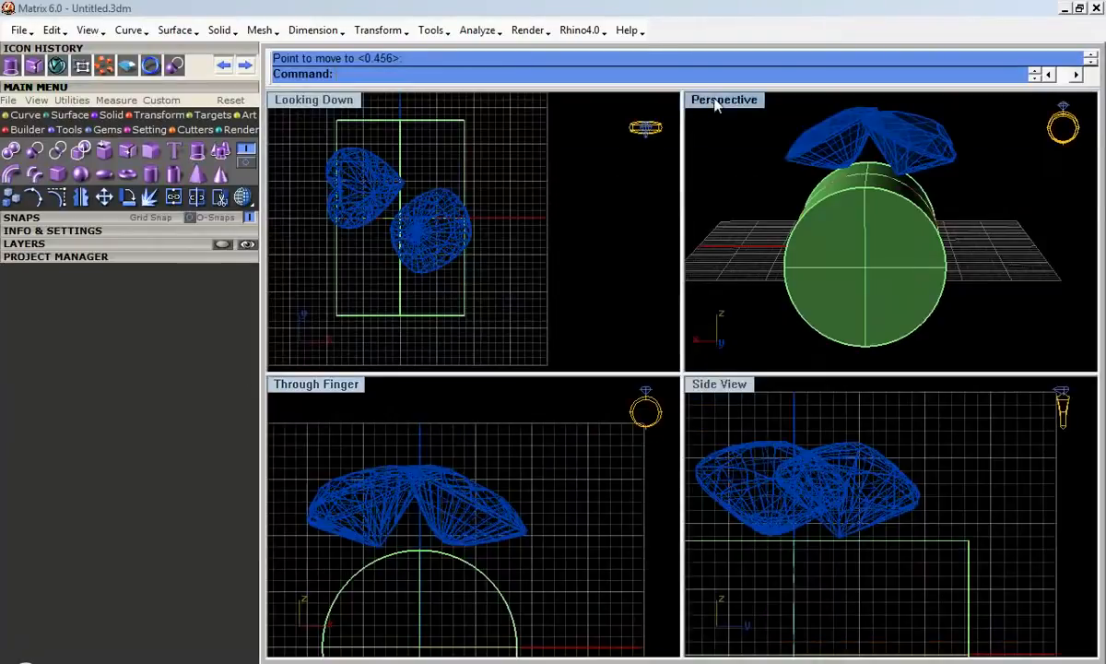
pyautogui.doubleClick(666, 100)
pyautogui.moveTo(660, 245); pyautogui.dragTo(638, 312, button='right')
pyautogui.click(699, 252)
pyautogui.keyDown('shift'); pyautogui.moveTo(699, 252); pyautogui.dragTo(656, 291, button='right'); pyautogui.keyUp('shift')
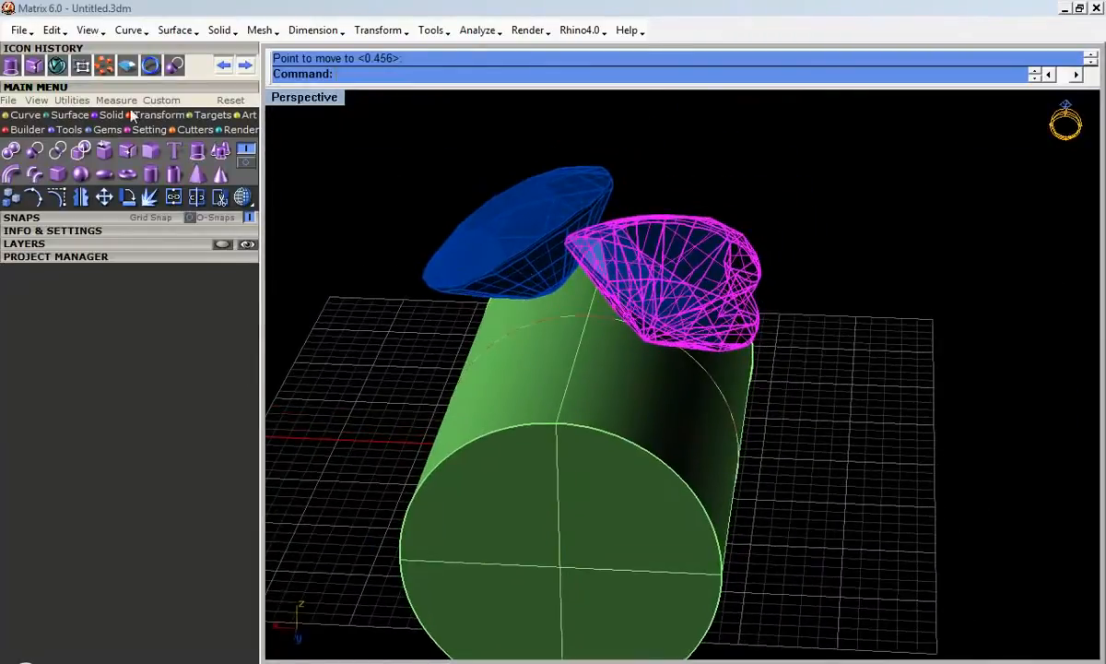
pyautogui.click(103, 129)
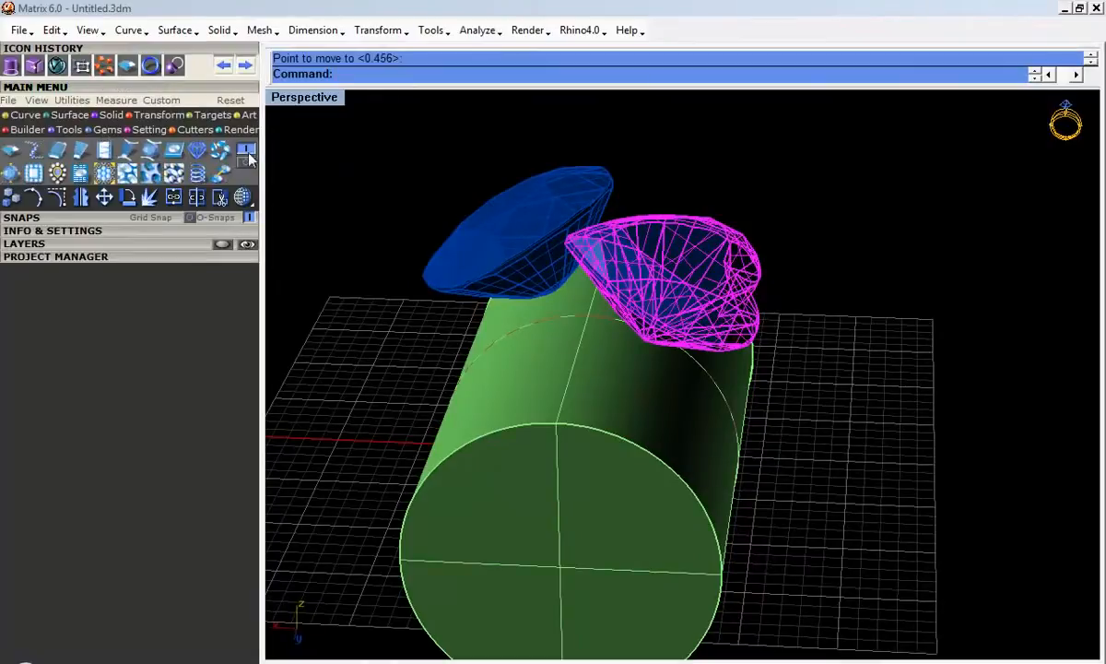
pyautogui.click(247, 164)
pyautogui.click(175, 152)
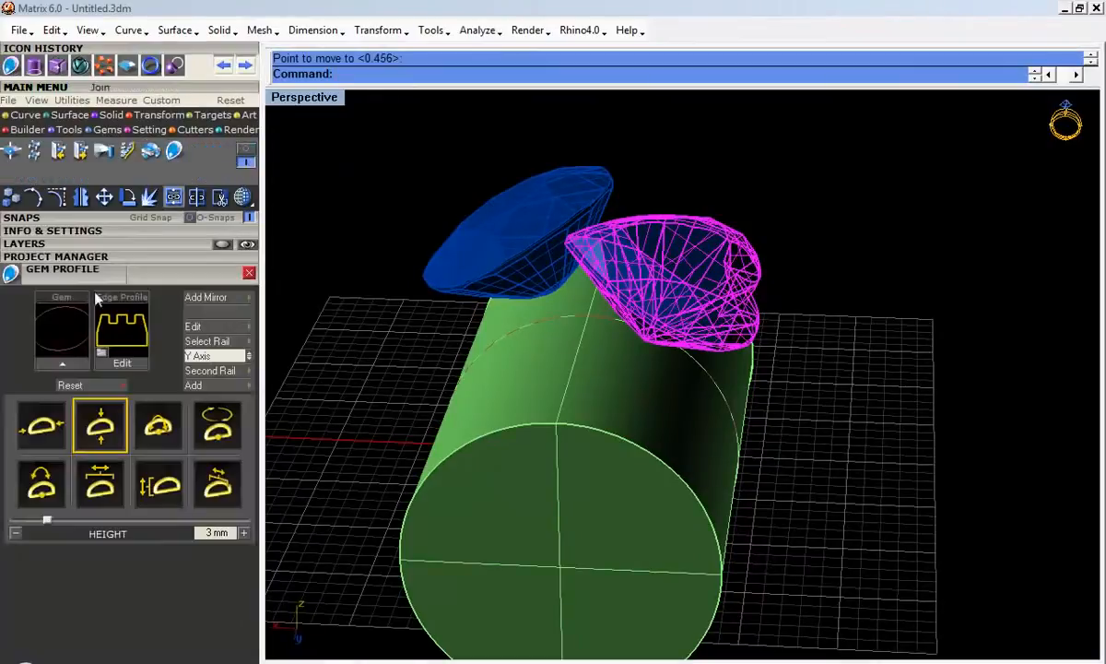
pyautogui.click(74, 365)
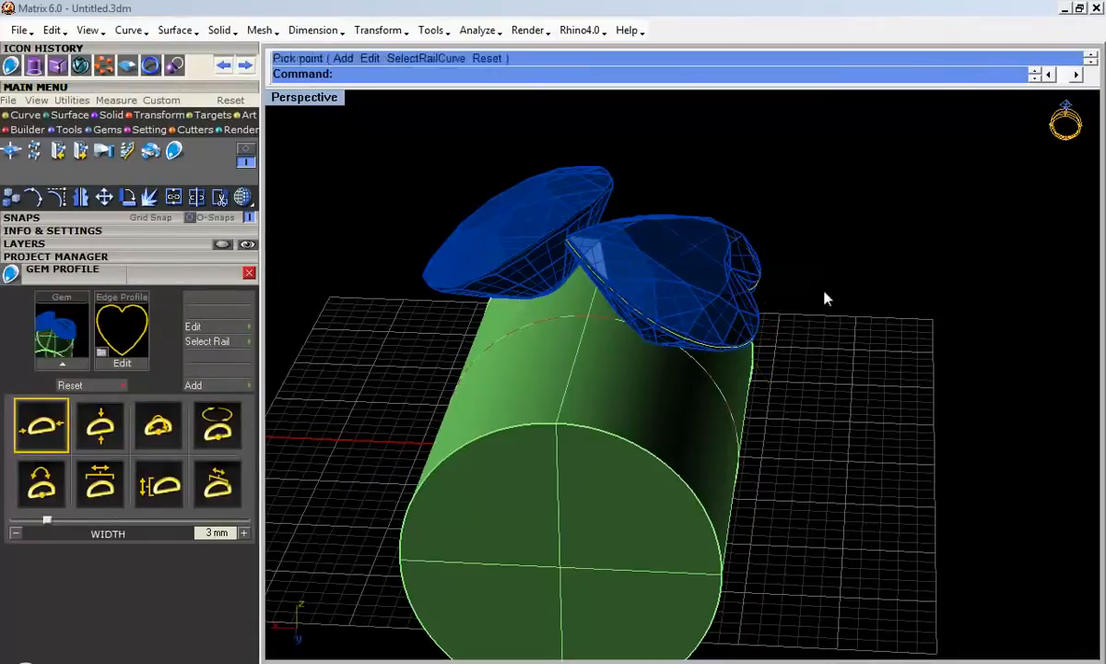
# Step: Load the cushion gem into the Gem Profile tool to create its edge profile curve
pyautogui.click(520, 261)
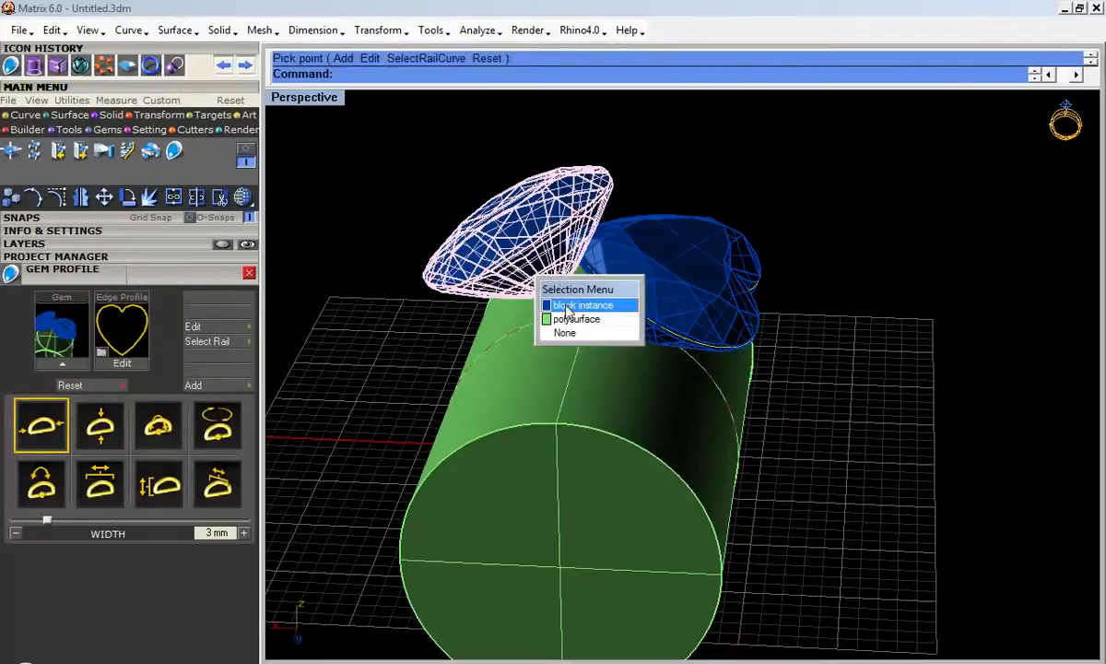
pyautogui.click(567, 307)
pyautogui.click(83, 323)
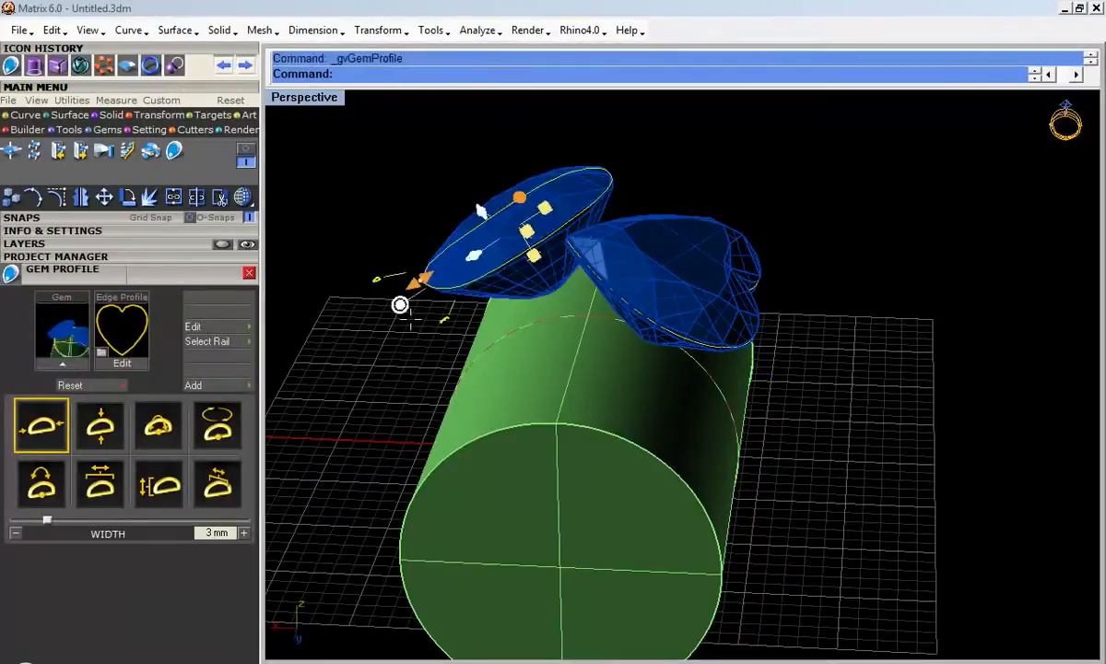
pyautogui.press('Escape')
# Step: Turn on the control points of the cushion gem's profile curve to examine its shape
pyautogui.scroll(5, 443, 285)
pyautogui.click(478, 312)
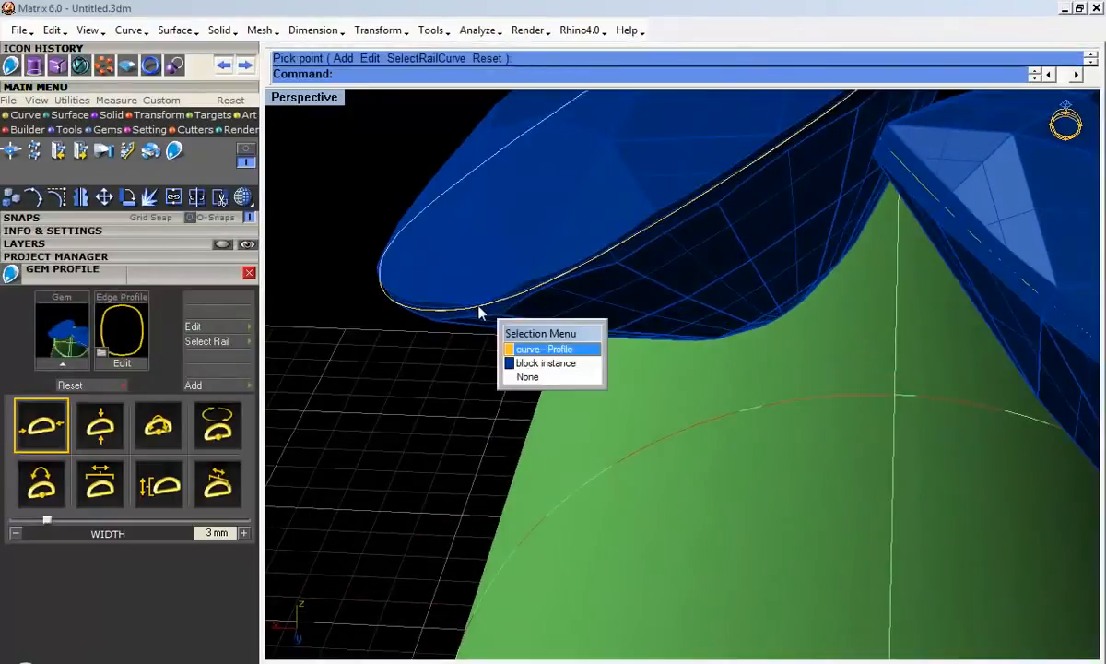
pyautogui.click(521, 348)
pyautogui.press('F10')
pyautogui.scroll(-5, 422, 353)
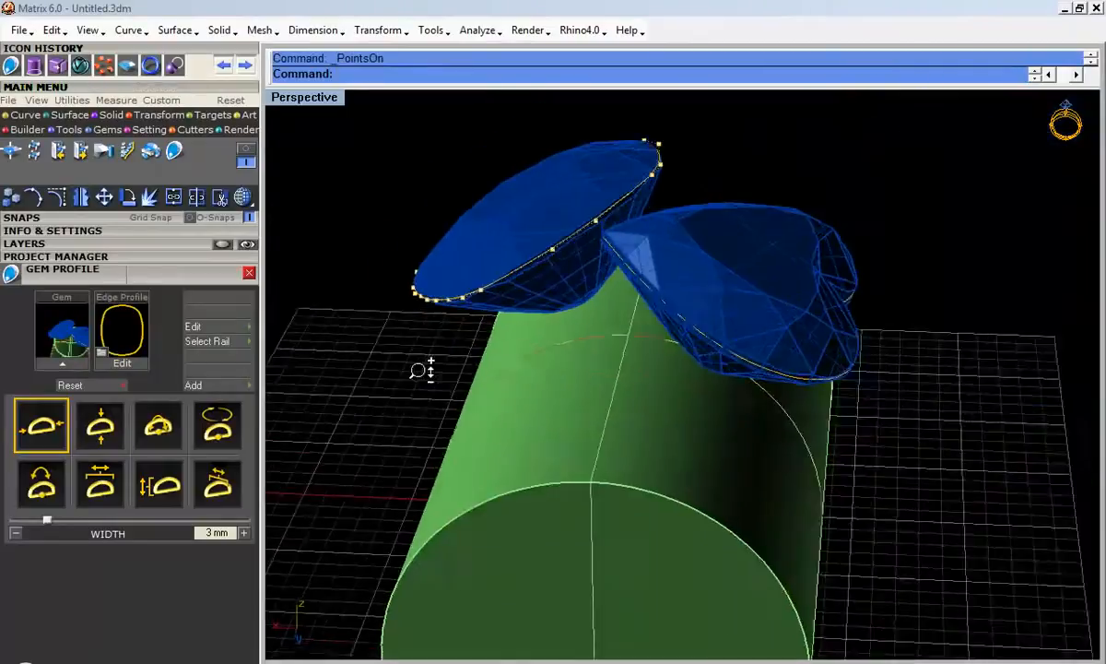
# Step: Turn on the control points of the heart gem's profile curve to examine its shape
pyautogui.moveTo(613, 251); pyautogui.dragTo(427, 332, button='right')
pyautogui.scroll(6, 754, 308)
pyautogui.click(739, 304)
pyautogui.click(780, 345)
pyautogui.press('F10')
pyautogui.scroll(-5, 742, 338)
pyautogui.click(420, 344)
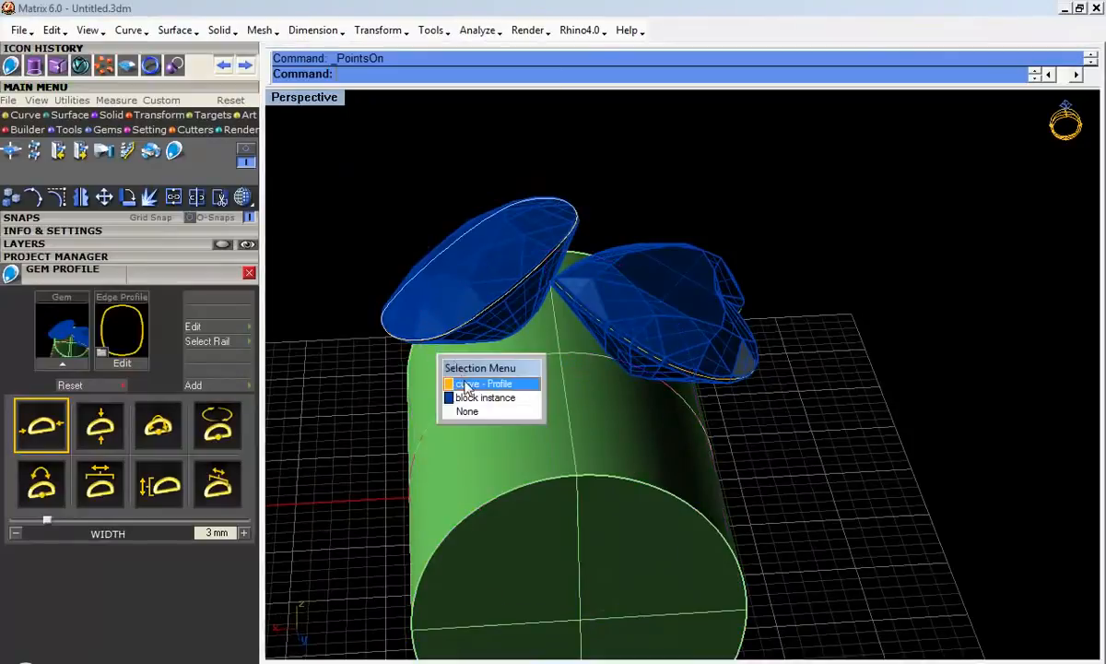
pyautogui.click(441, 378)
pyautogui.click(36, 100)
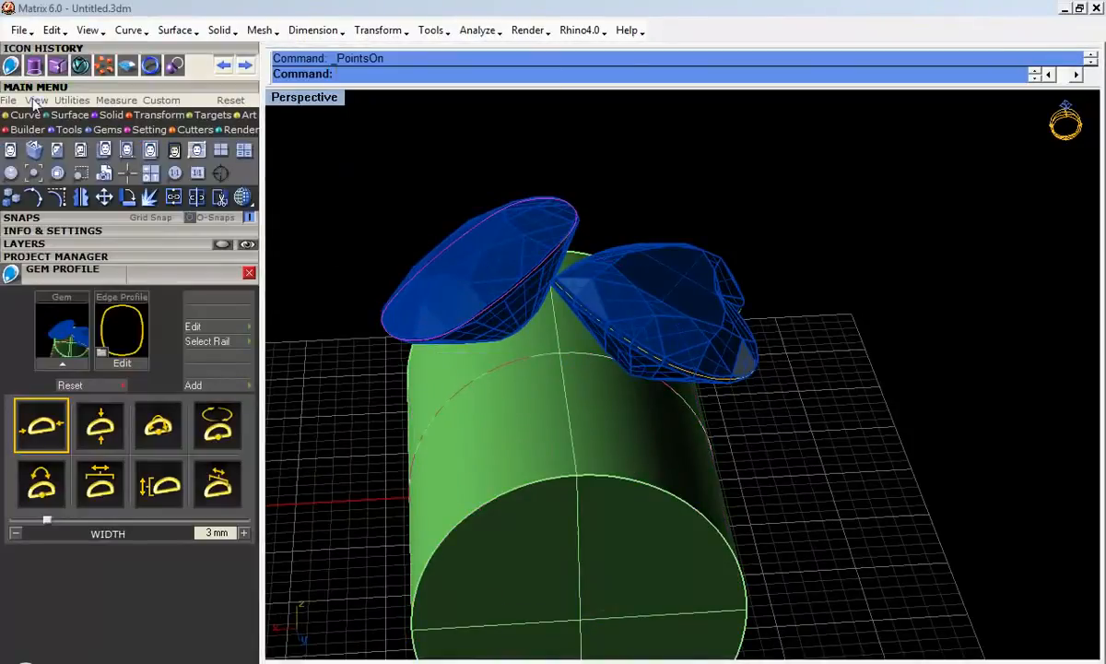
pyautogui.click(69, 101)
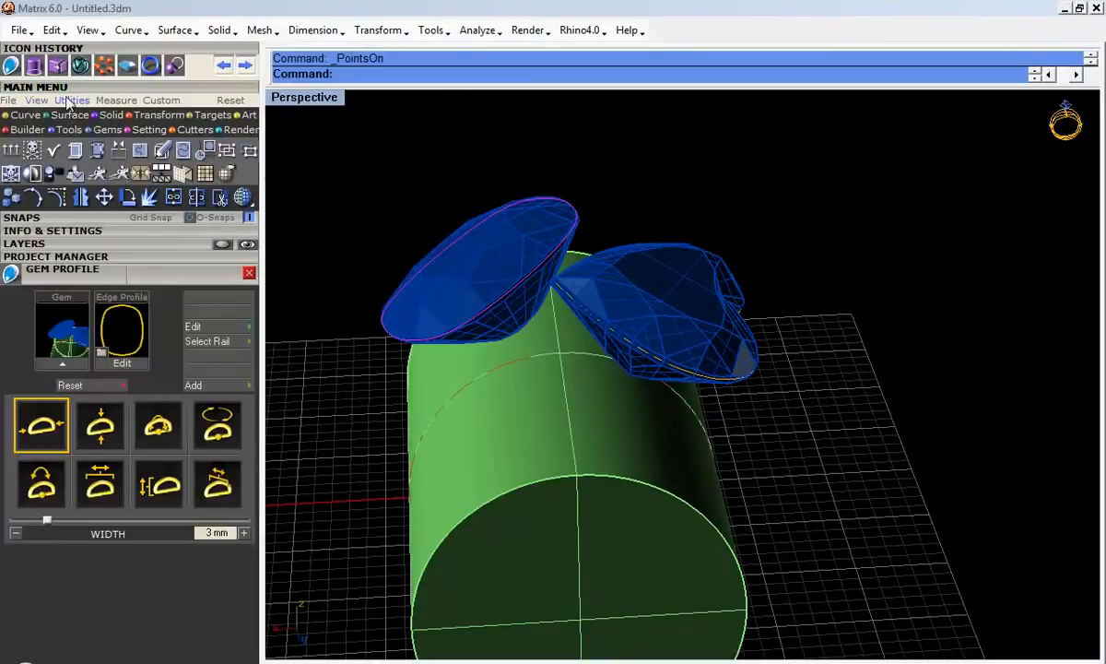
pyautogui.click(111, 103)
pyautogui.click(163, 104)
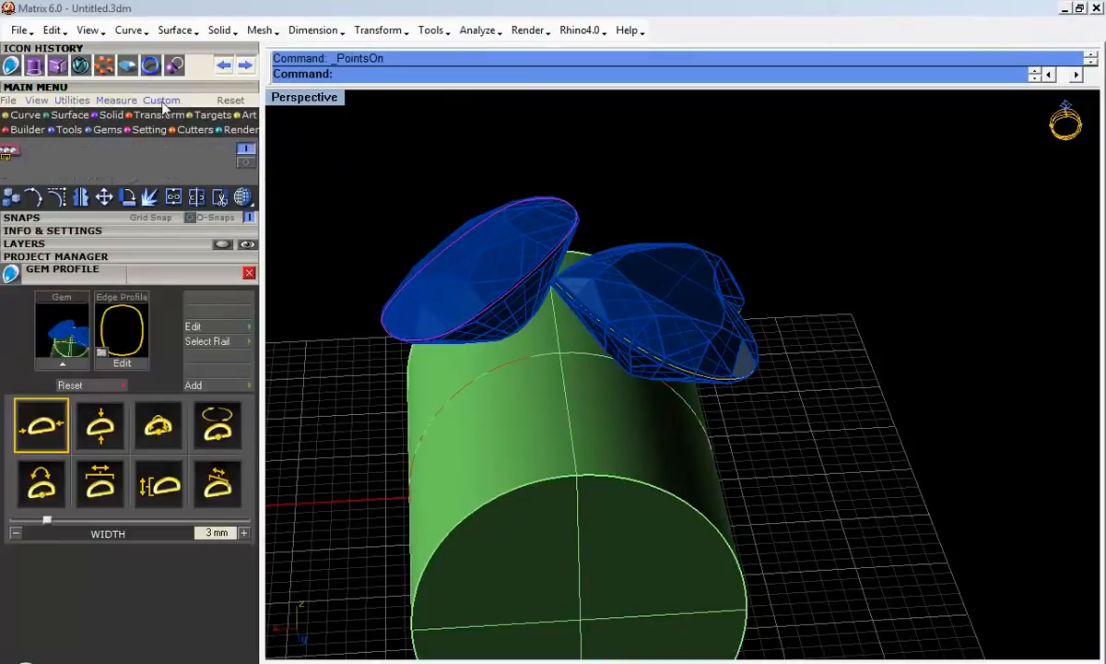
pyautogui.click(116, 102)
pyautogui.click(68, 104)
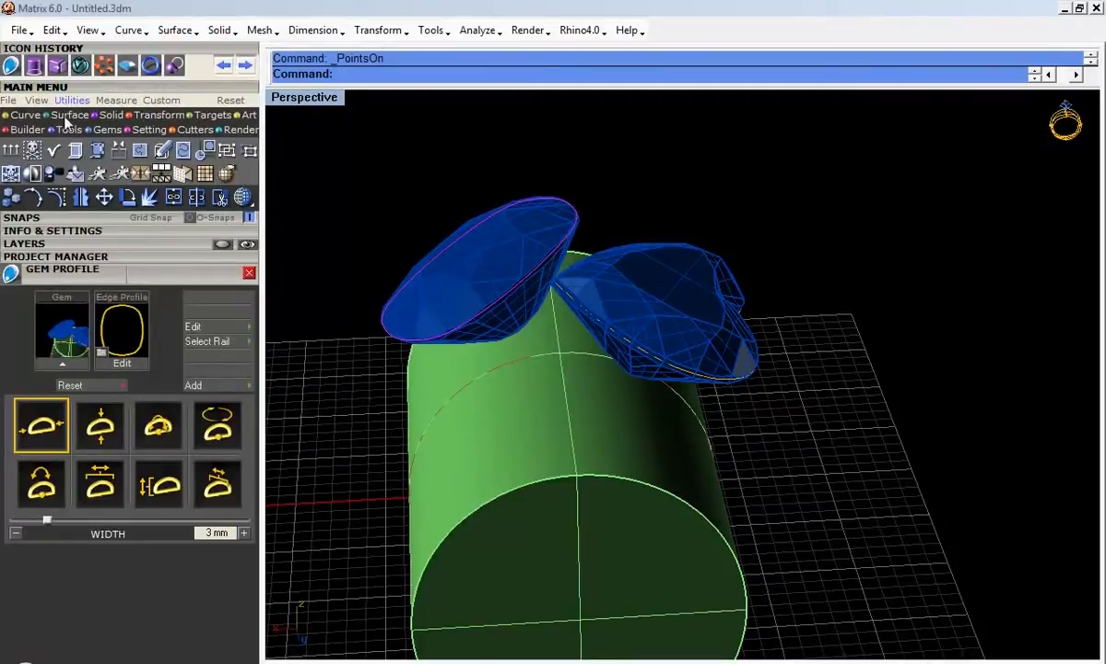
pyautogui.click(40, 105)
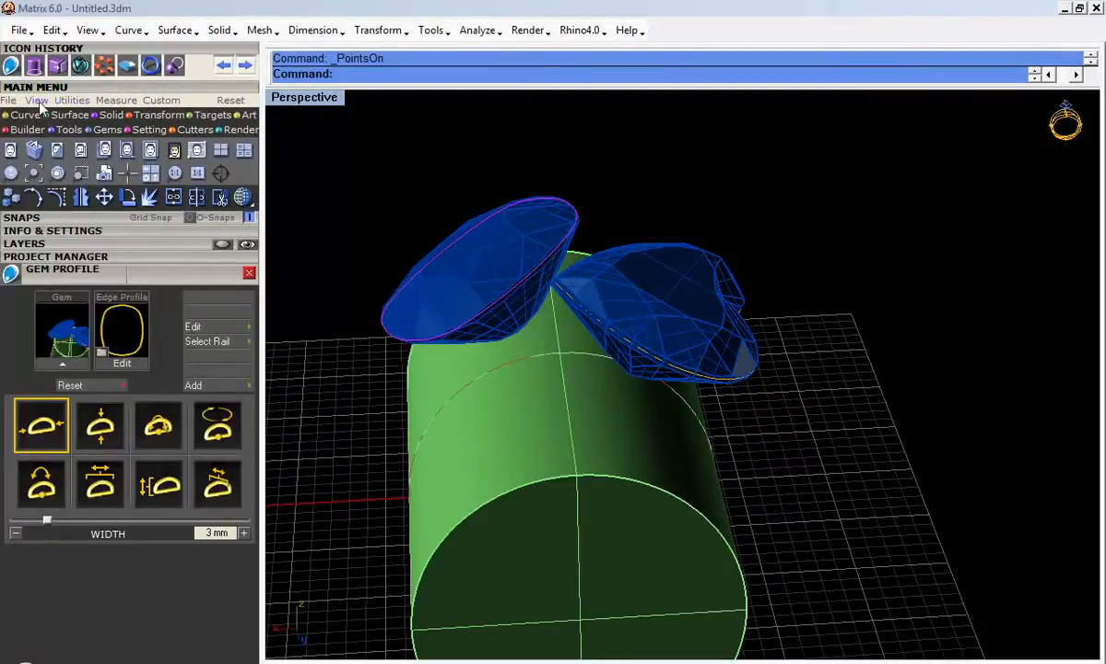
pyautogui.click(69, 104)
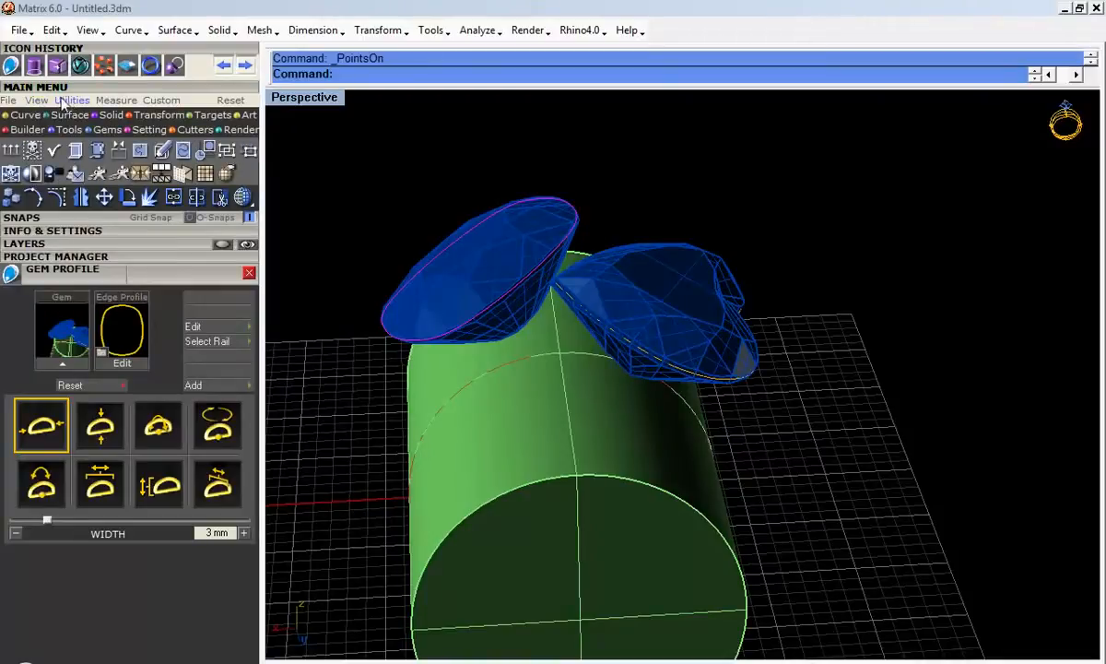
pyautogui.click(37, 102)
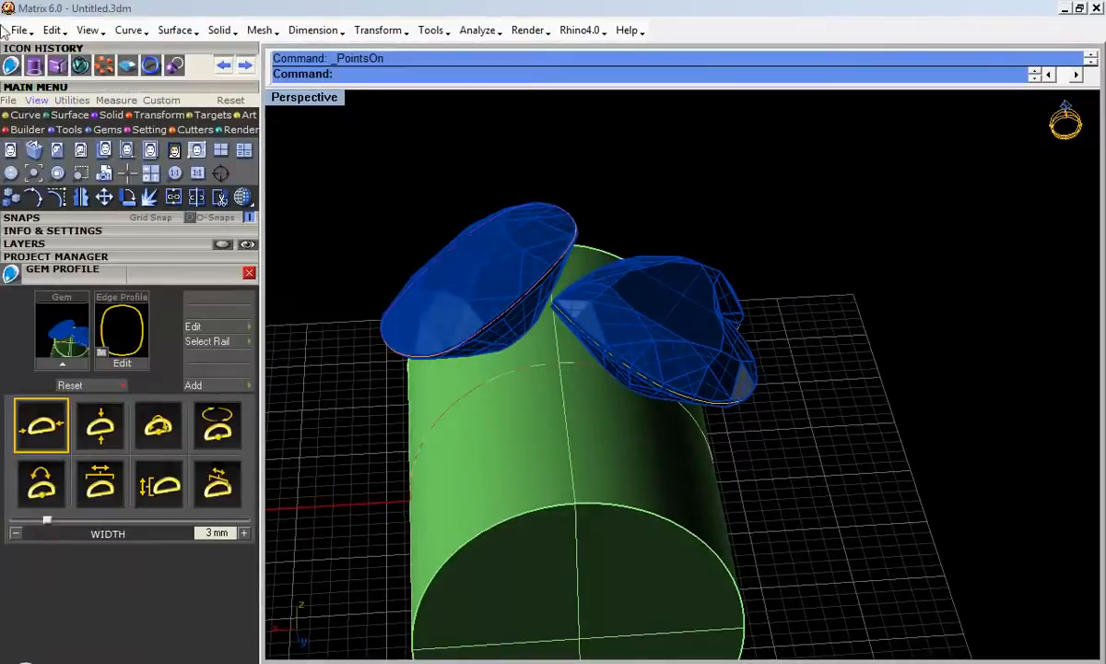
# Step: Orient the construction plane to the cushion gem's profile curve
pyautogui.click(83, 31)
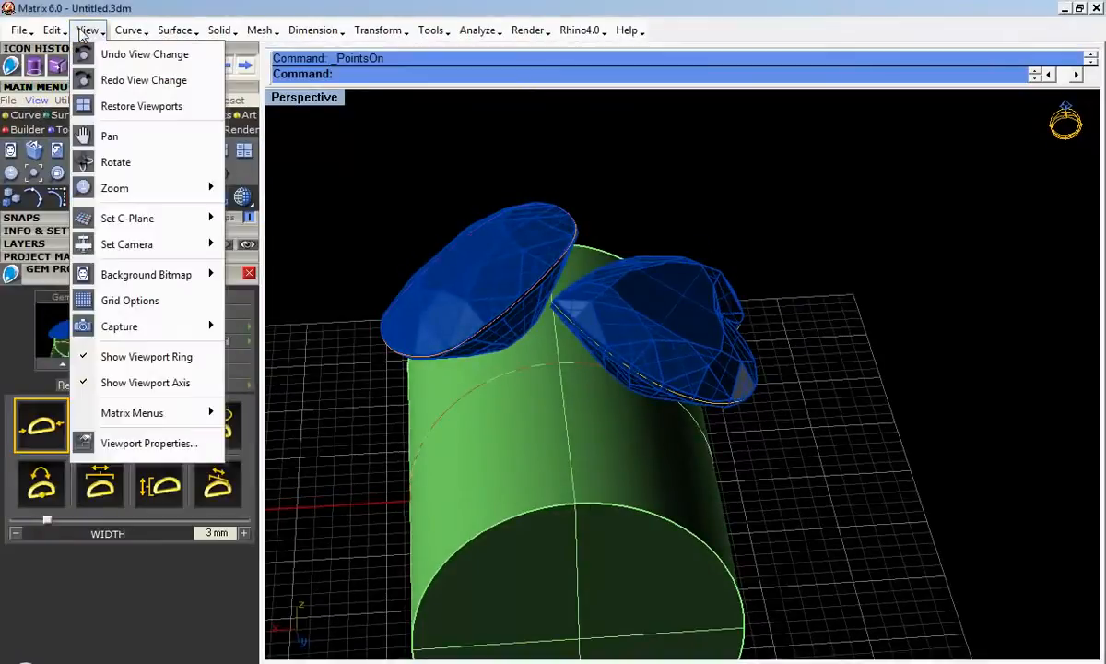
pyautogui.moveTo(163, 219)
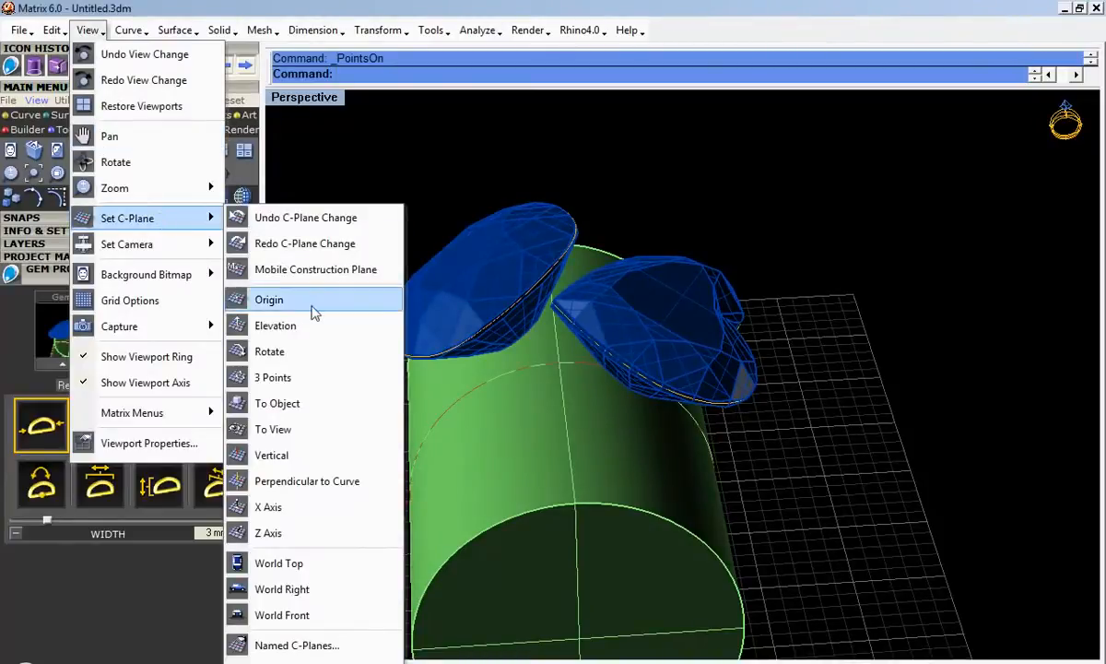
pyautogui.click(283, 408)
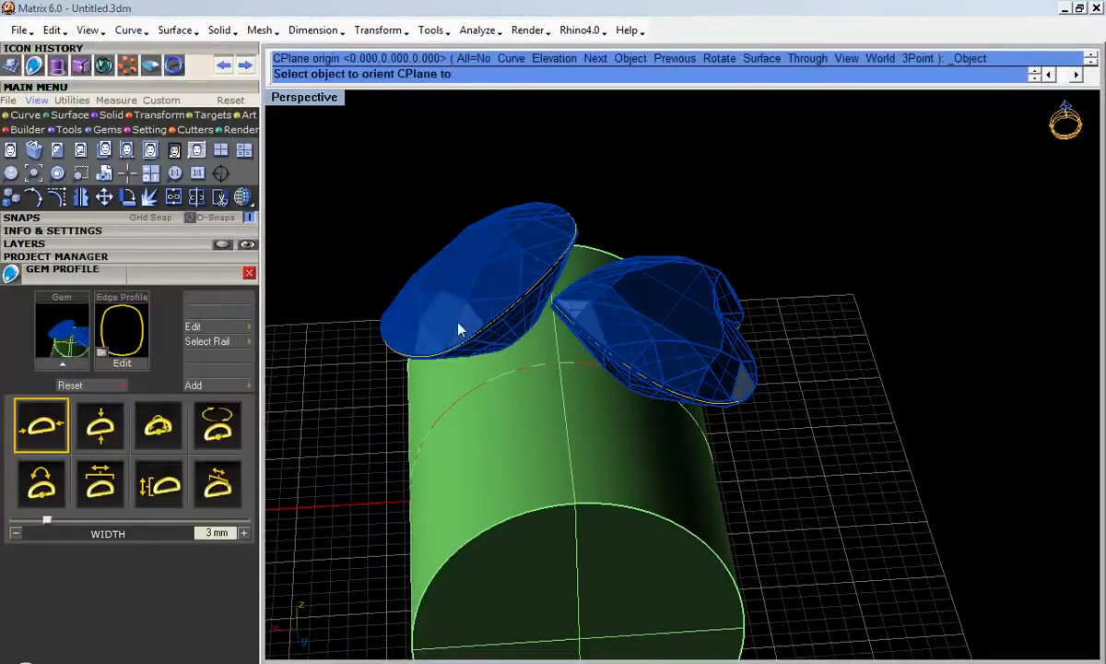
pyautogui.scroll(5, 442, 383)
pyautogui.scroll(3, 451, 336)
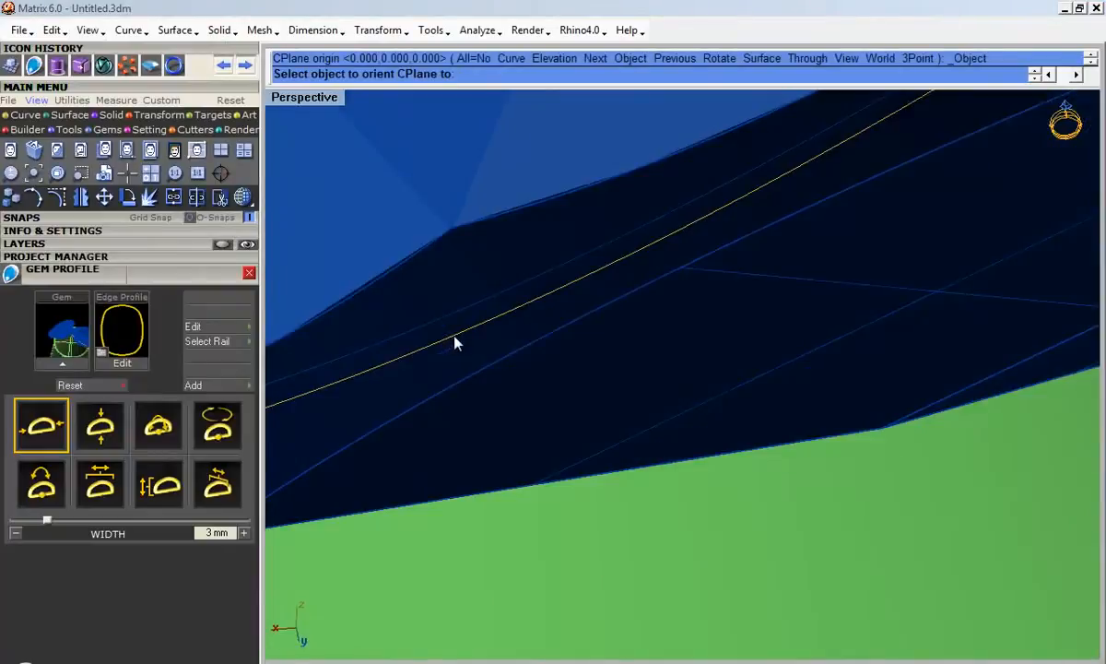
pyautogui.click(465, 346)
pyautogui.click(520, 379)
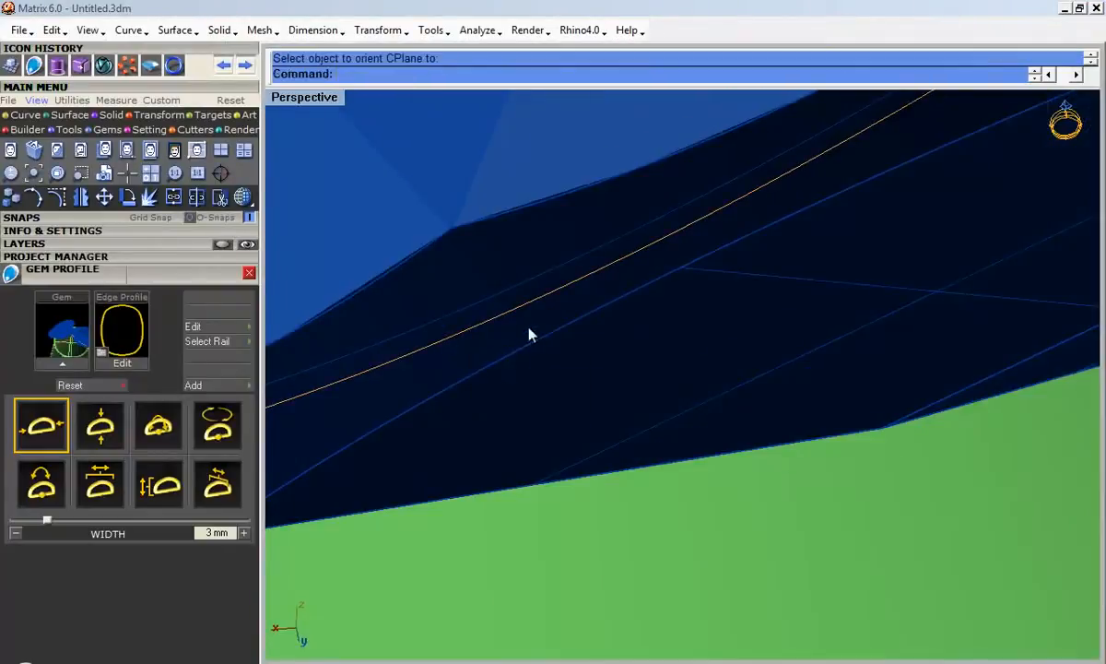
# Step: Offset the cushion gem's profile curve 0.1 mm toward the inside of the gem
pyautogui.scroll(-6, 526, 324)
pyautogui.scroll(-5, 525, 328)
pyautogui.moveTo(525, 328); pyautogui.dragTo(467, 329, button='right')
pyautogui.scroll(4, 649, 347)
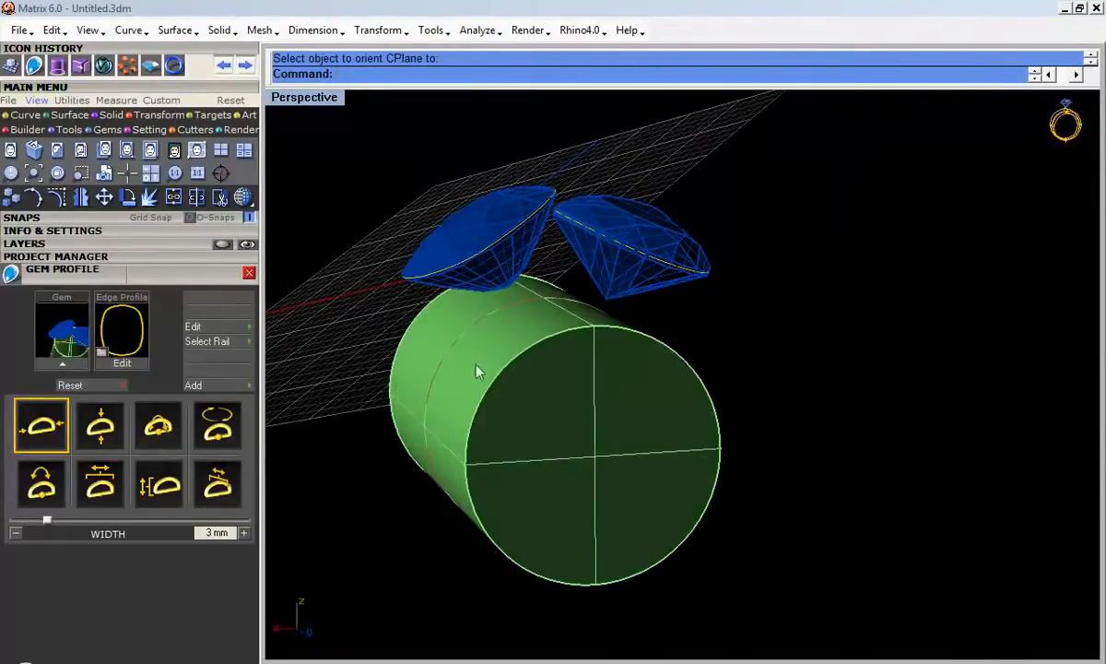
pyautogui.moveTo(649, 435); pyautogui.dragTo(608, 415, button='right')
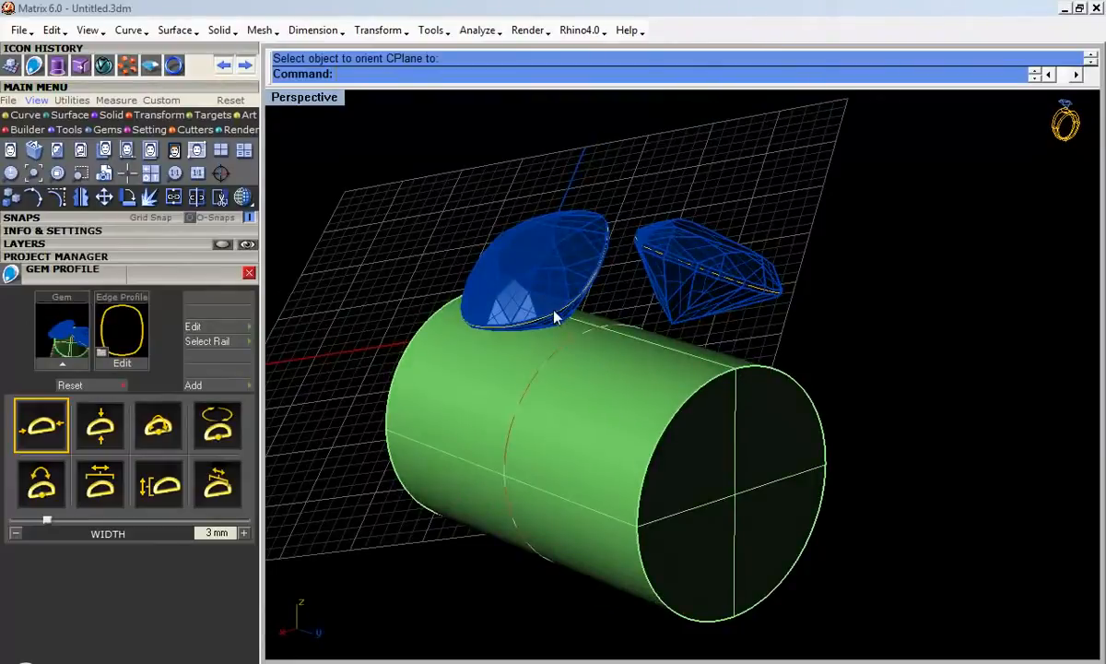
pyautogui.scroll(5, 556, 317)
pyautogui.click(584, 313)
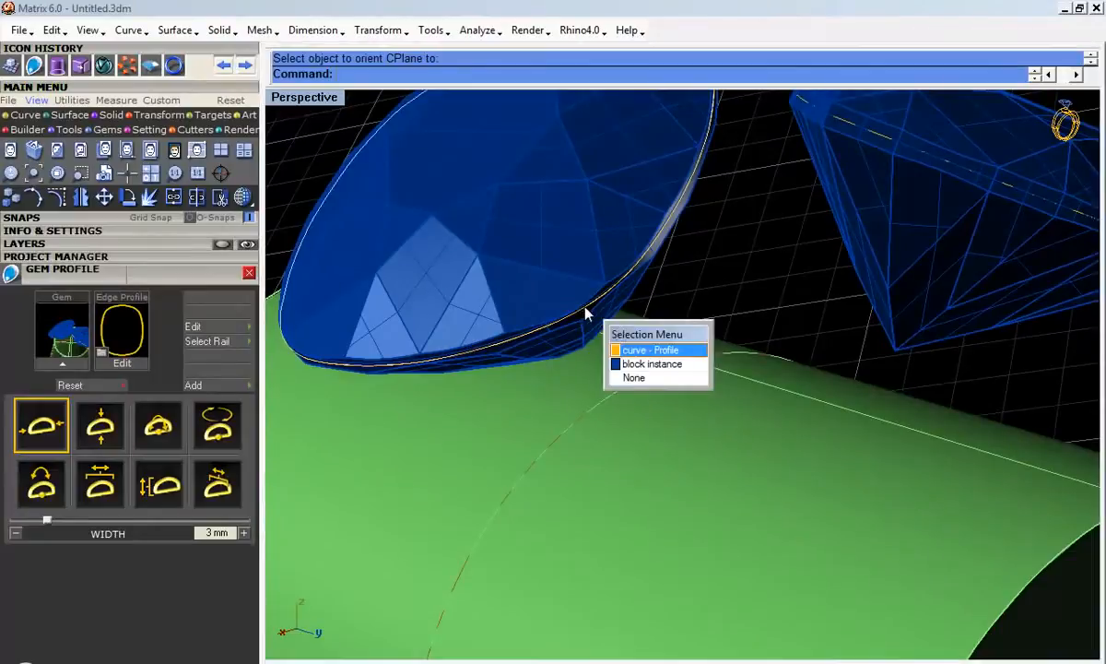
pyautogui.click(631, 351)
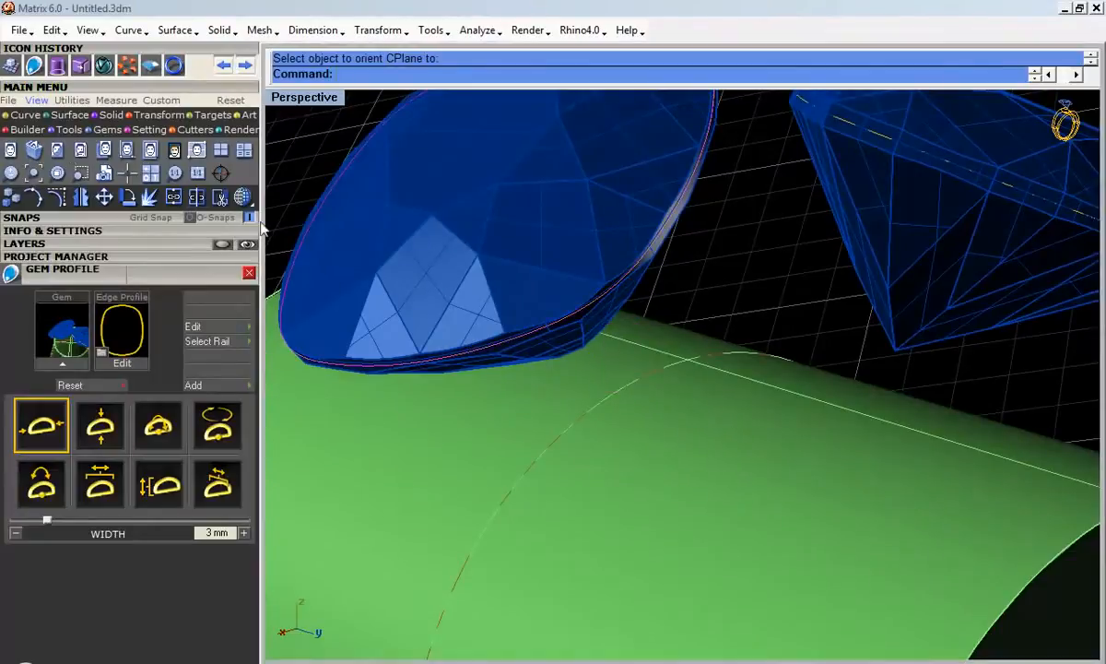
pyautogui.click(25, 115)
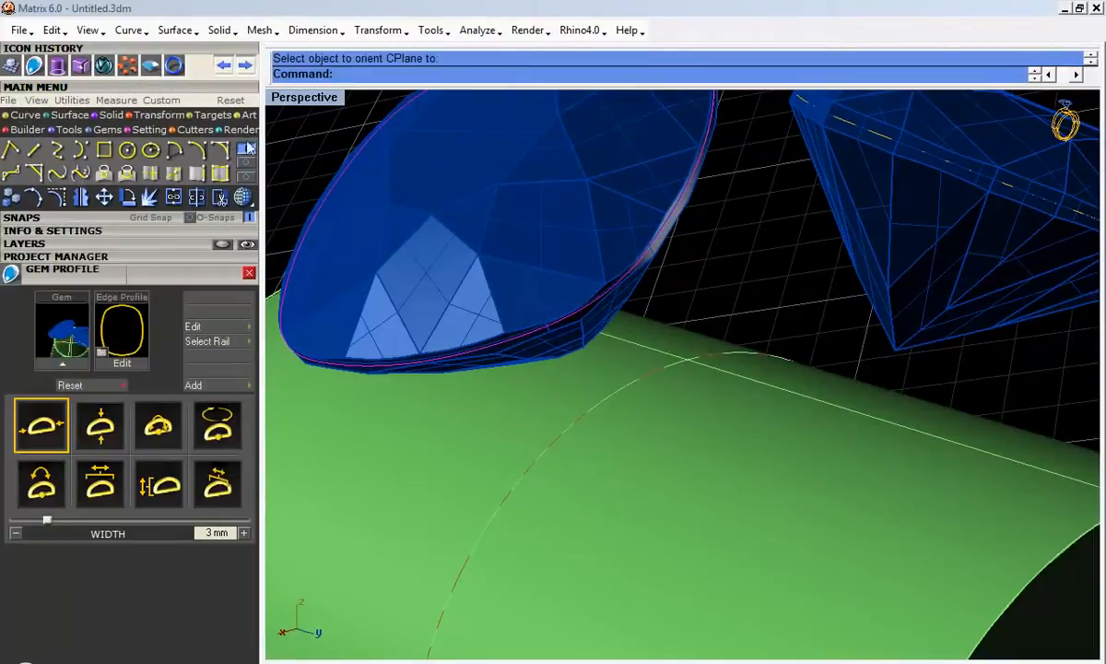
pyautogui.click(14, 153)
pyautogui.moveTo(393, 215); pyautogui.dragTo(506, 240, button='right')
pyautogui.moveTo(752, 279); pyautogui.dragTo(699, 309, button='right')
pyautogui.scroll(2, 680, 265)
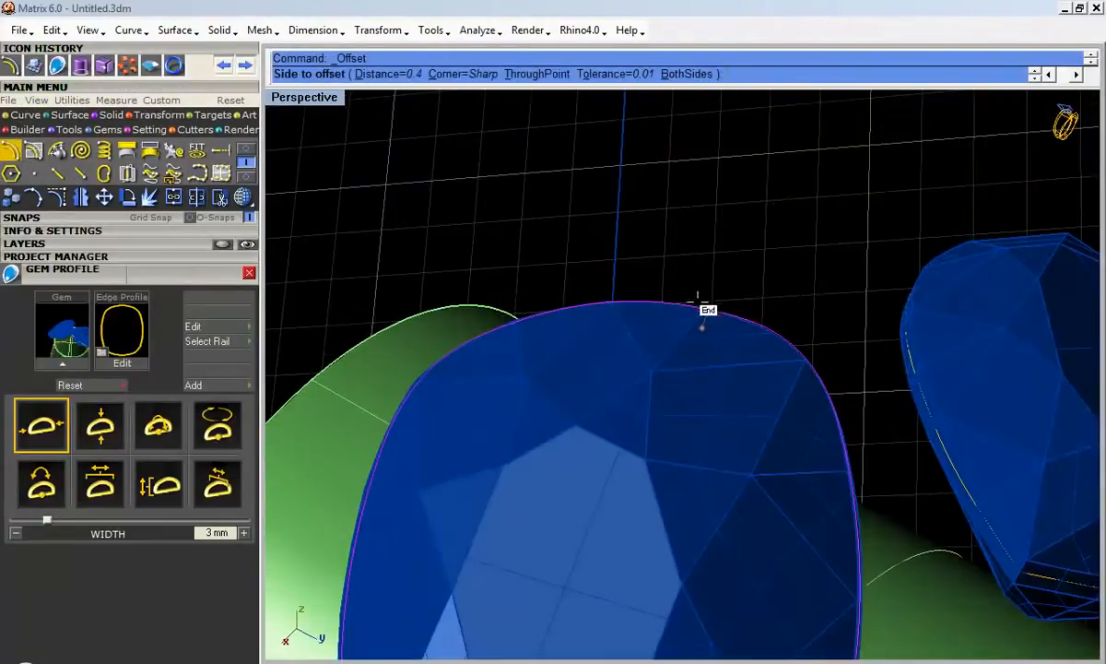
pyautogui.press('Return')
pyautogui.click(704, 348)
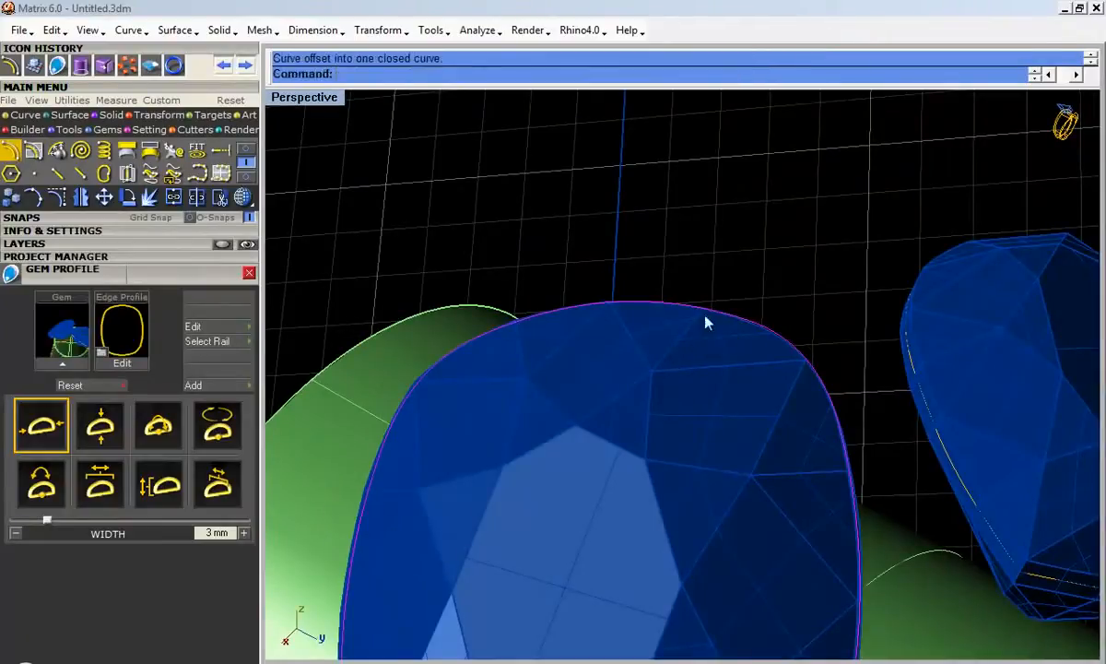
# Step: Switch to wireframe display and offset the inner cushion curve 1 mm outward around the gem
pyautogui.click(244, 197)
pyautogui.scroll(10, 734, 323)
pyautogui.click(733, 317)
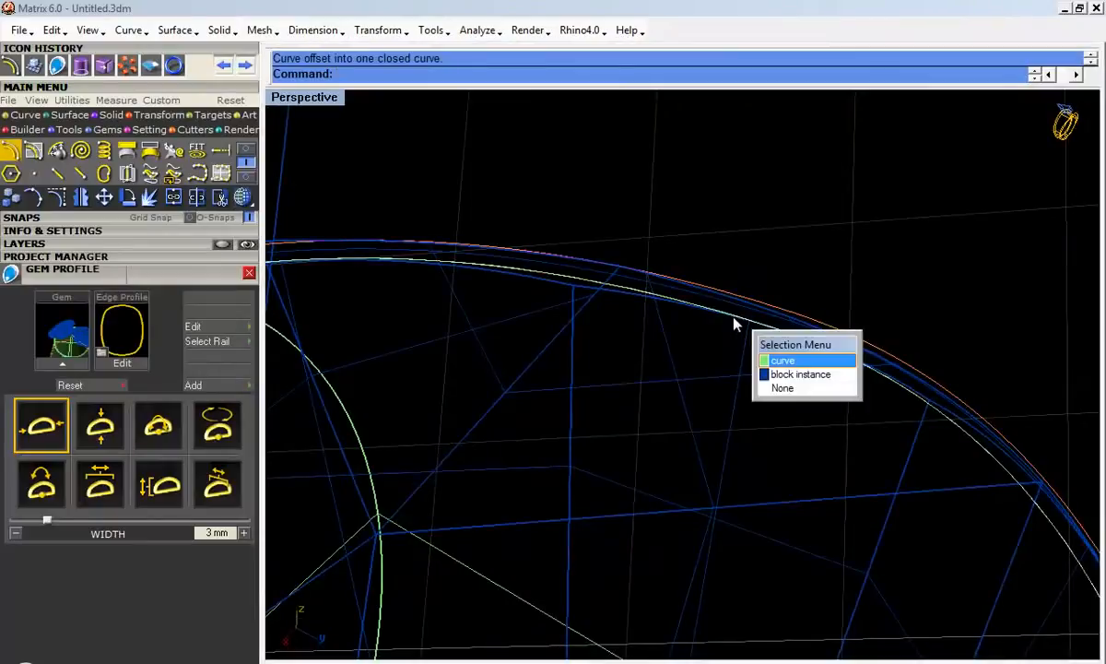
pyautogui.click(786, 363)
pyautogui.scroll(-10, 731, 361)
pyautogui.rightClick(770, 230)
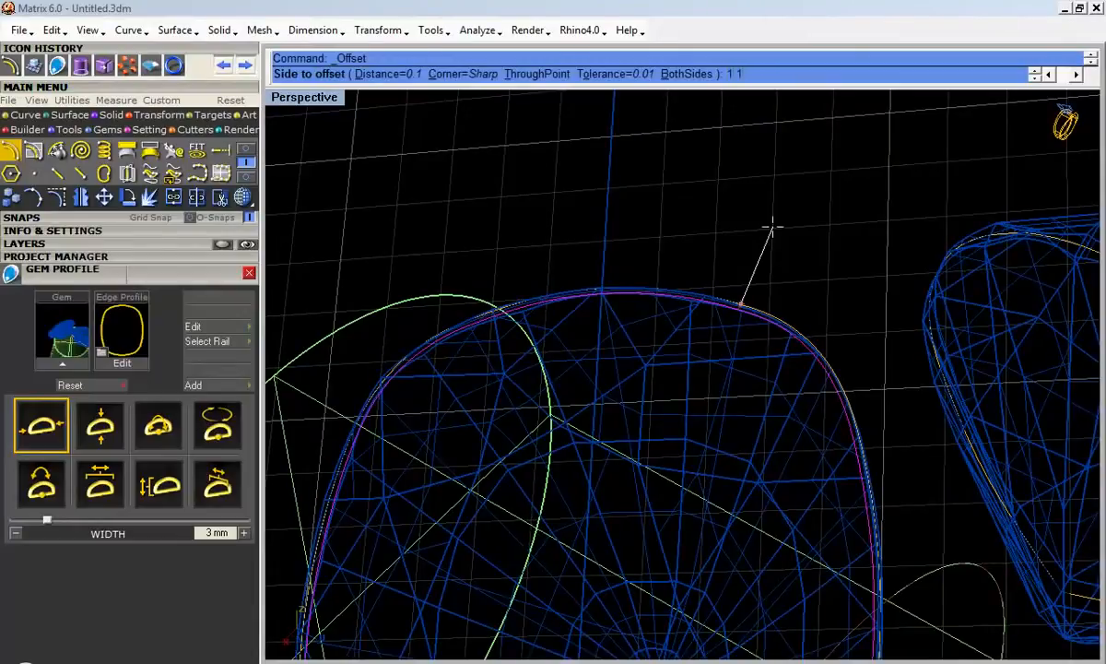
pyautogui.write('1.1')
pyautogui.press('Return')
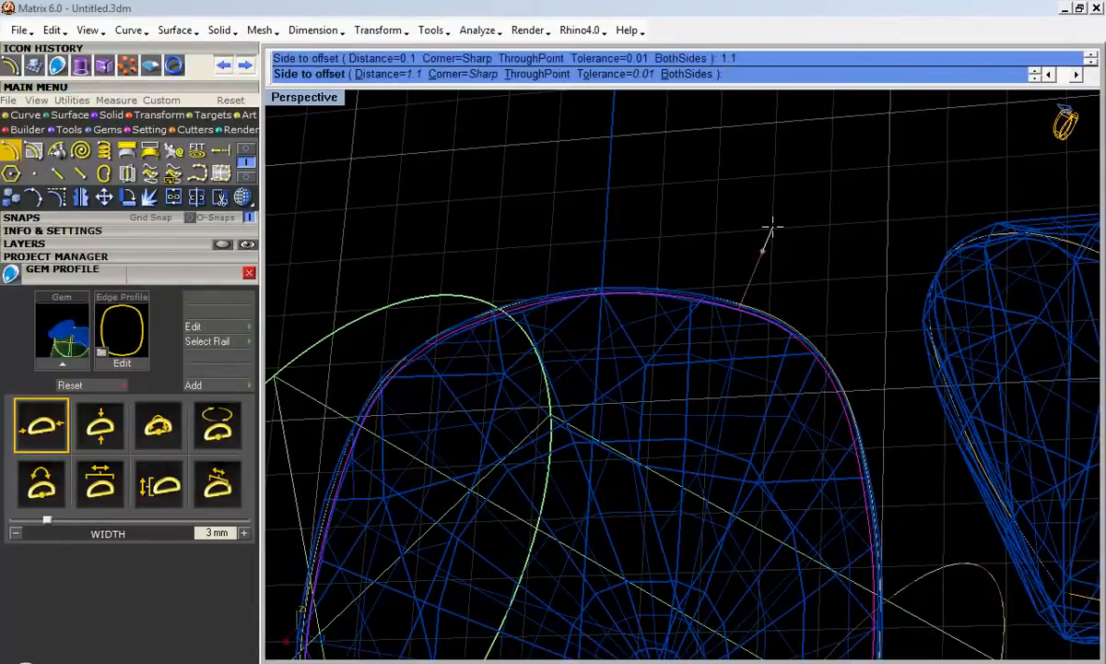
pyautogui.write('1')
pyautogui.press('Return')
pyautogui.click(793, 222)
pyautogui.moveTo(696, 210); pyautogui.dragTo(823, 230, button='right')
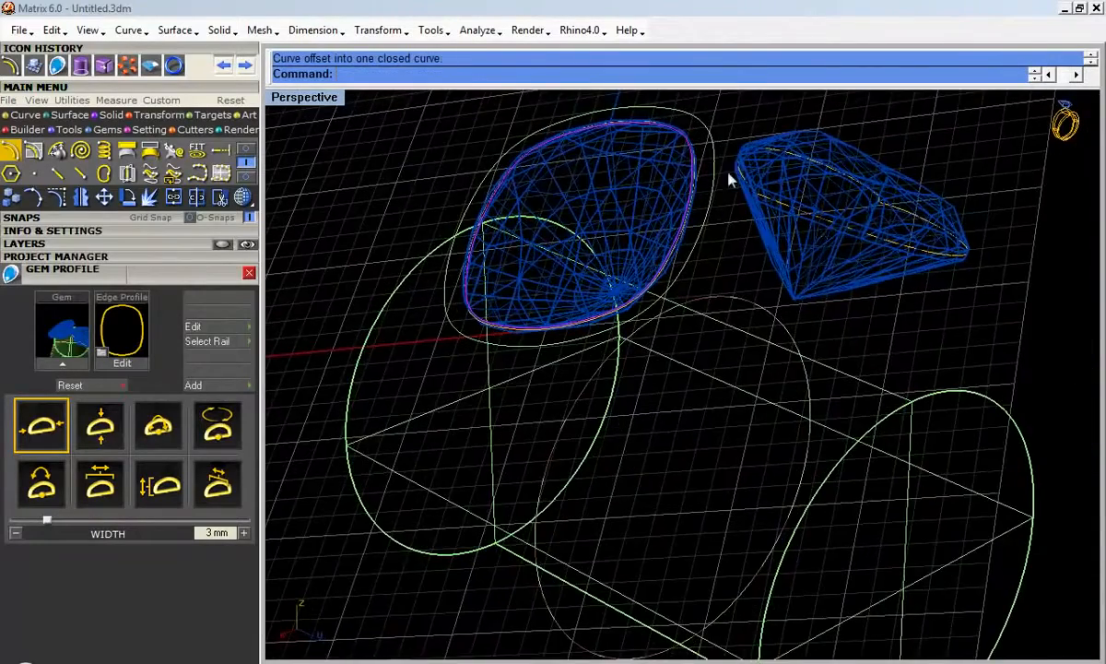
# Step: Orient the construction plane to the heart gem's profile curve
pyautogui.scroll(5, 689, 158)
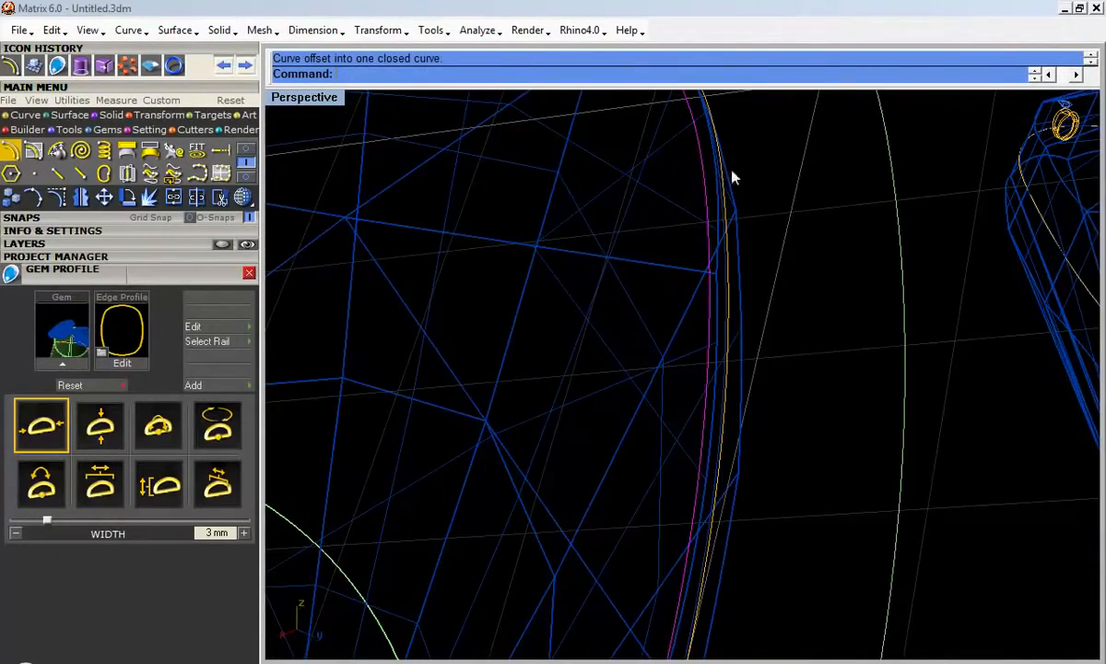
pyautogui.scroll(-5, 728, 185)
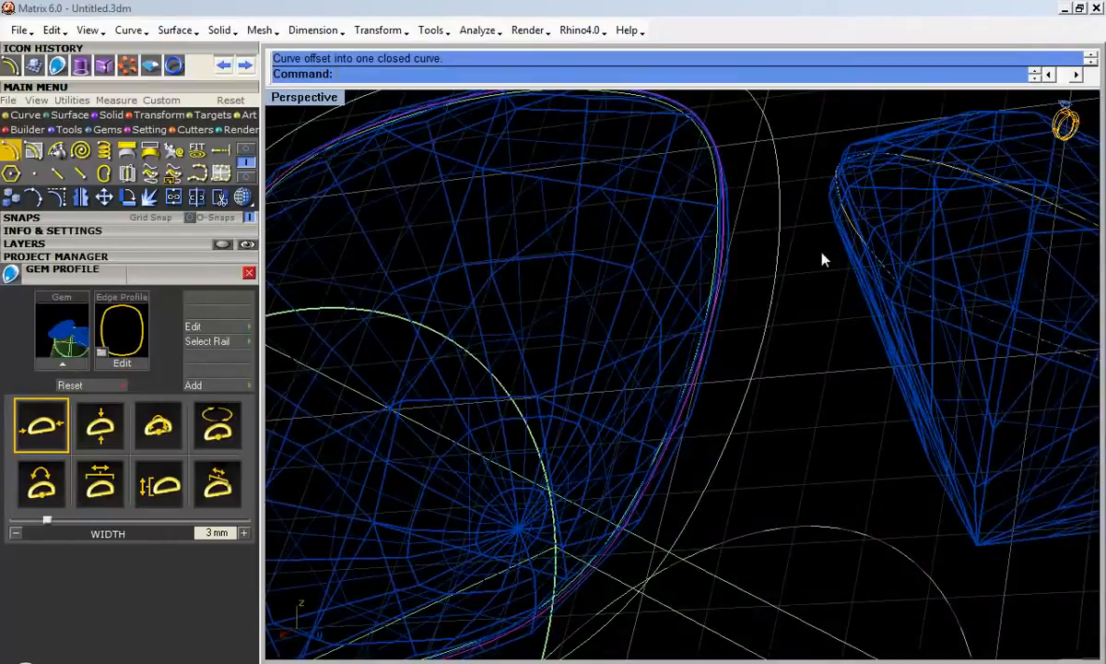
pyautogui.scroll(6, 823, 260)
pyautogui.click(862, 224)
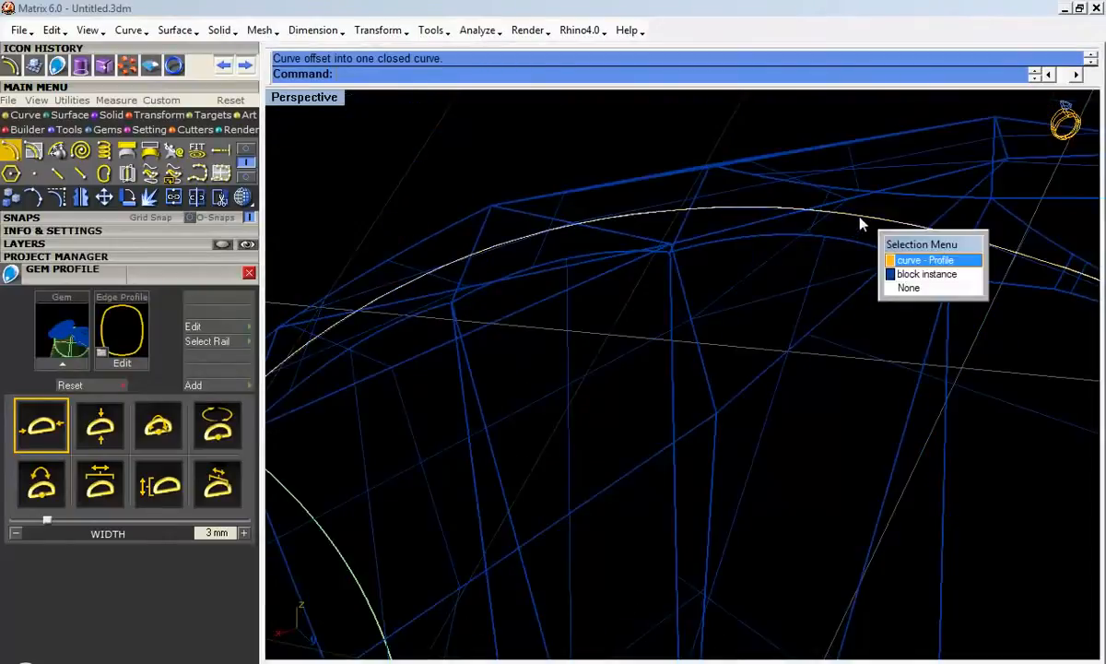
pyautogui.click(917, 260)
pyautogui.scroll(-2, 810, 255)
pyautogui.scroll(-1, 809, 256)
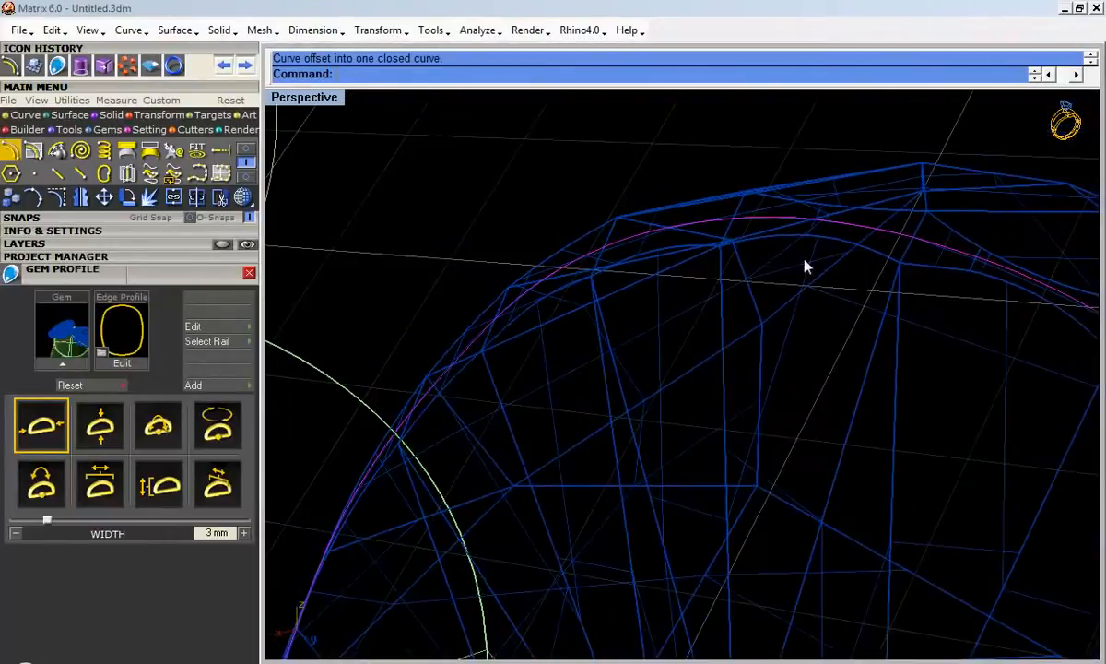
pyautogui.click(87, 31)
pyautogui.moveTo(197, 218)
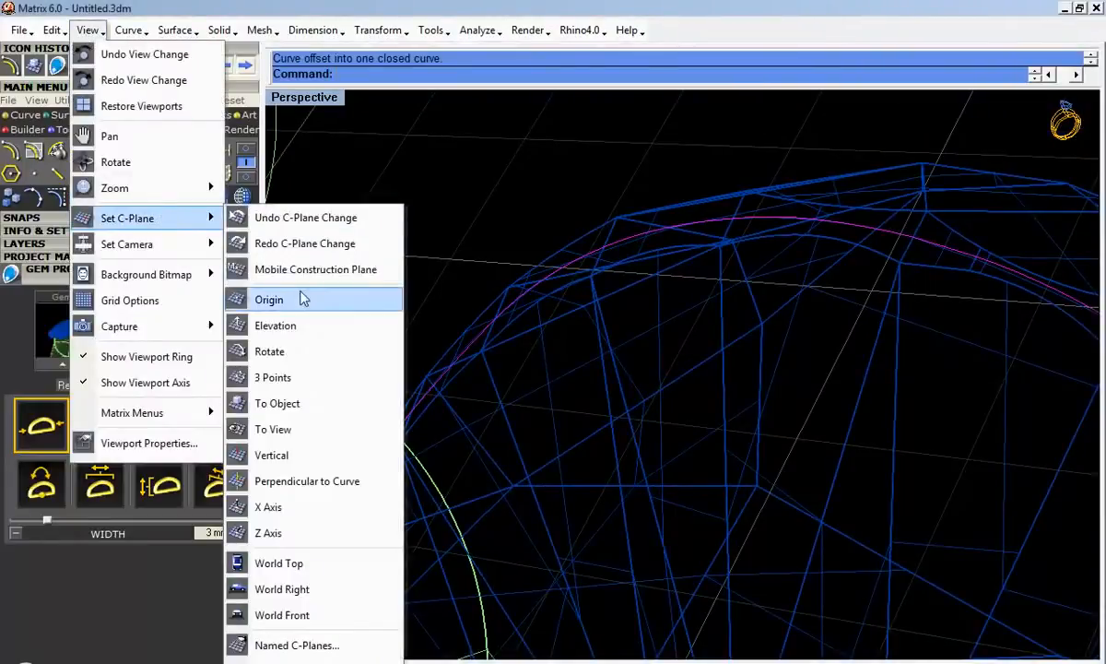
pyautogui.click(277, 403)
pyautogui.moveTo(438, 337); pyautogui.dragTo(462, 252, button='right')
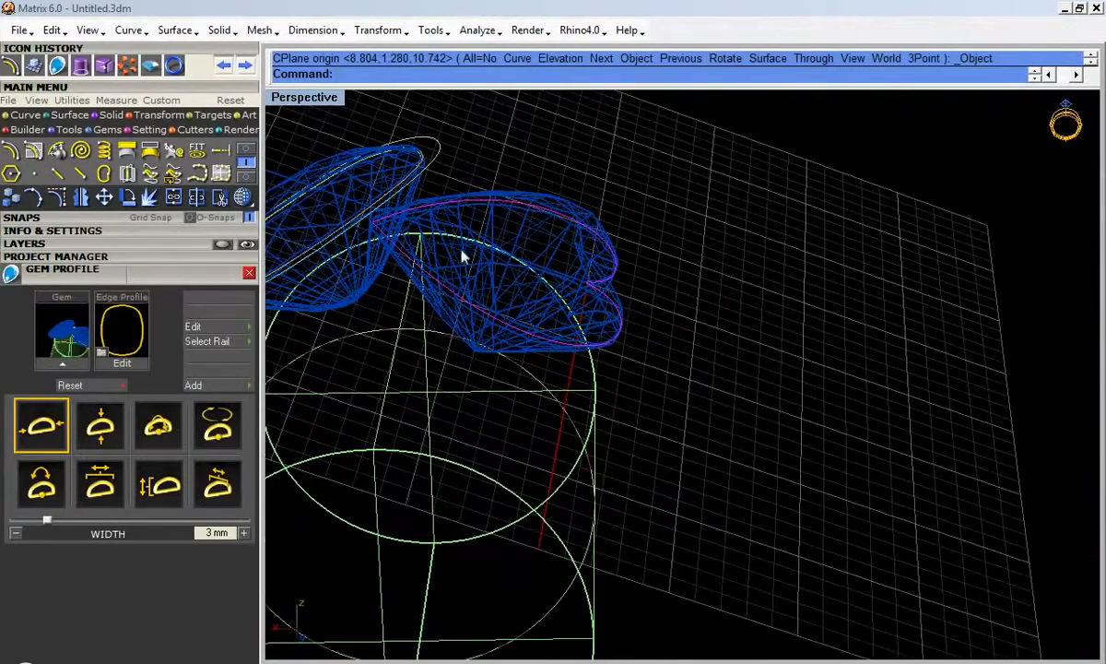
# Step: Offset the heart gem's profile curve 0.1 mm toward the inside of the gem
pyautogui.click(14, 152)
pyautogui.scroll(5, 494, 296)
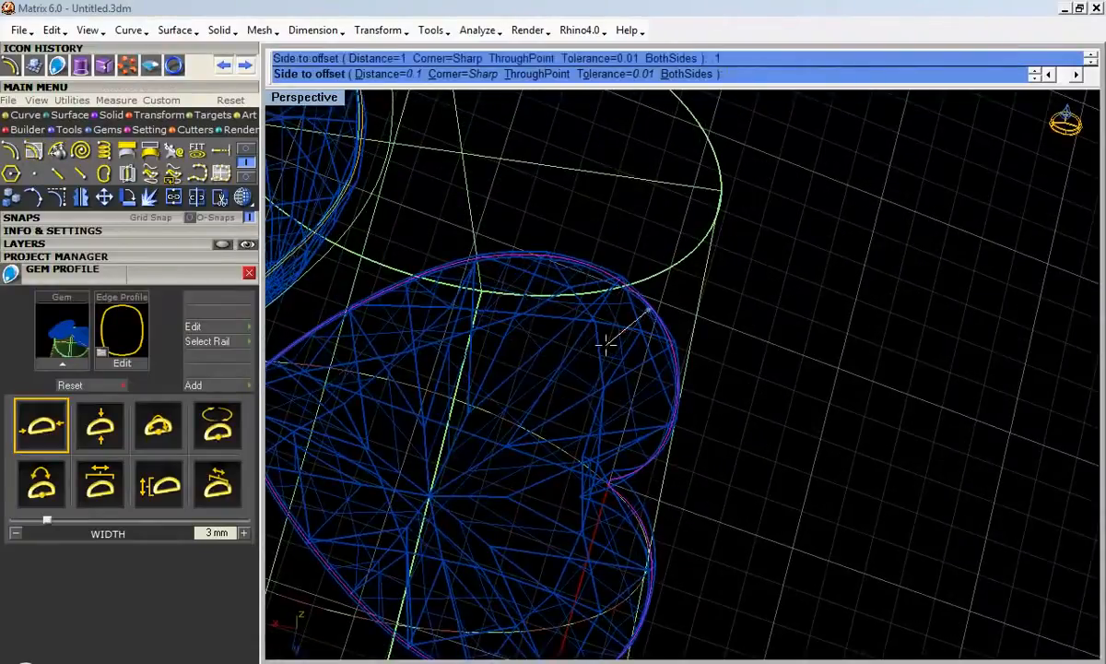
pyautogui.click(605, 340)
# Step: Offset the inner heart curve 1 mm outward around the gem
pyautogui.scroll(8, 616, 278)
pyautogui.click(554, 281)
pyautogui.rightClick(553, 282)
pyautogui.scroll(-4, 562, 285)
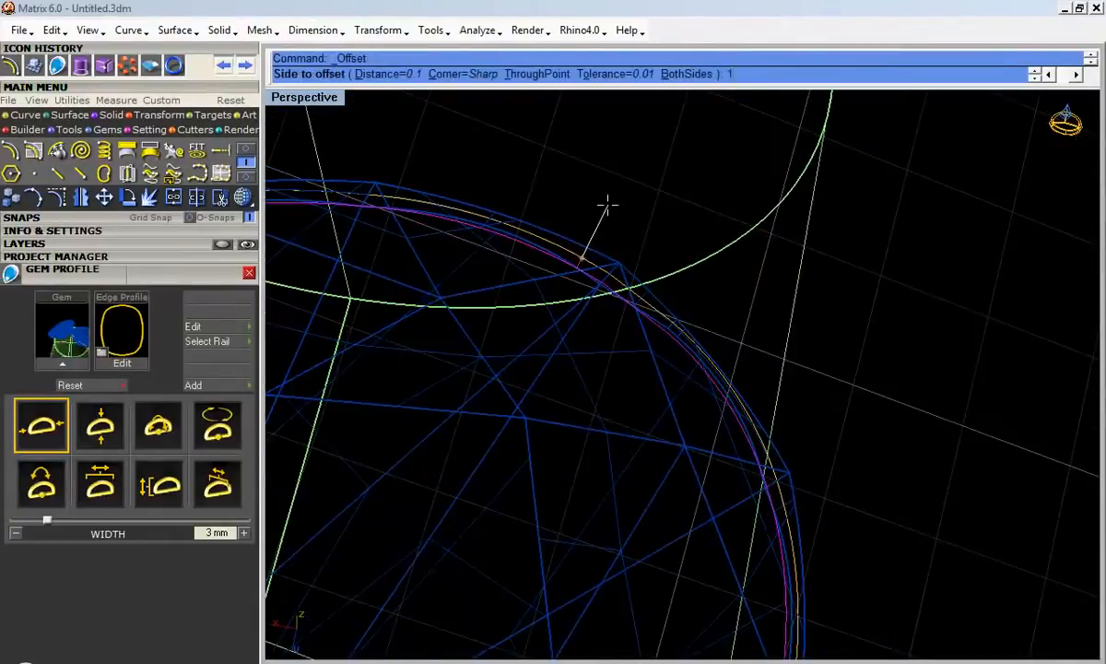
pyautogui.click(601, 234)
pyautogui.scroll(-5, 580, 320)
pyautogui.moveTo(579, 320); pyautogui.dragTo(660, 267, button='right')
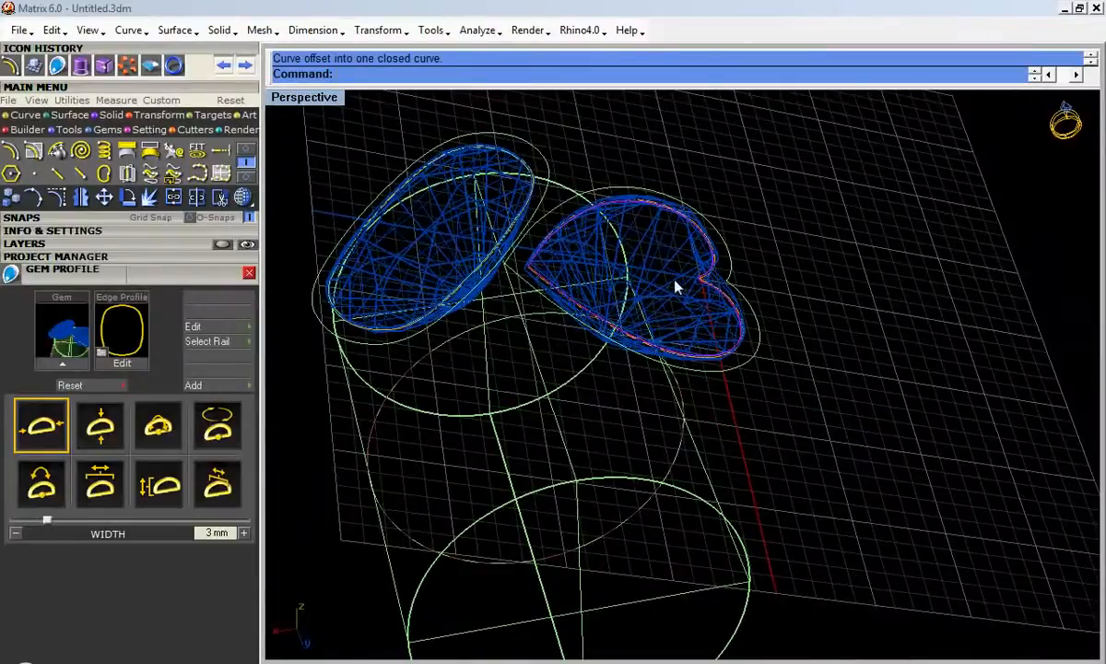
# Step: Revert the last two construction plane changes and maximize the Through Finger view
pyautogui.click(87, 29)
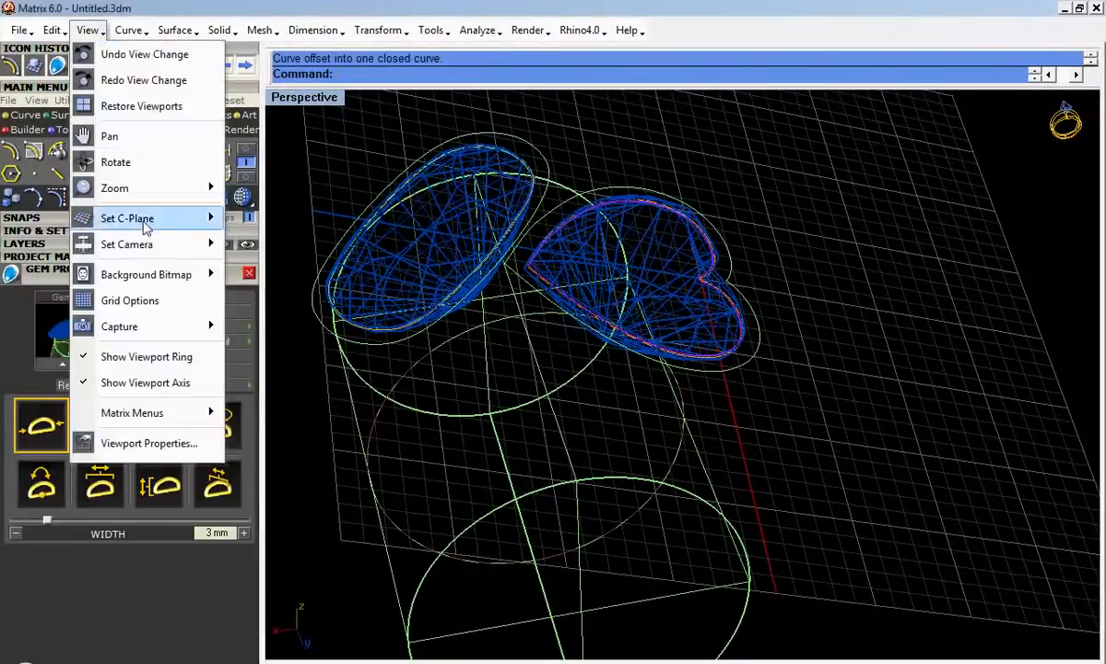
pyautogui.moveTo(155, 224)
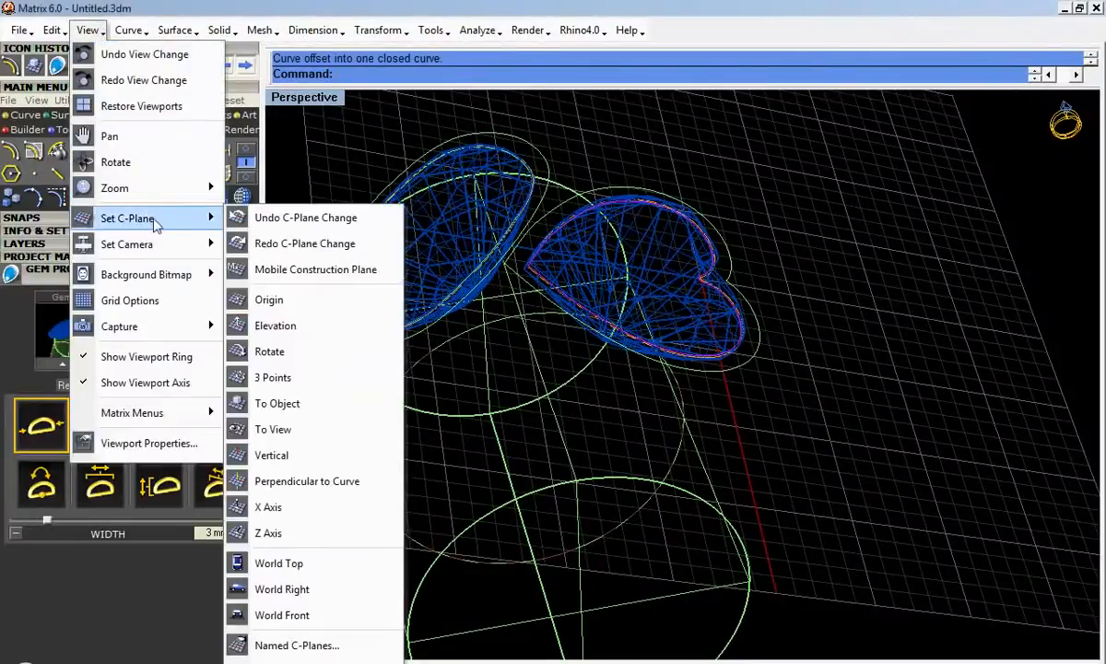
pyautogui.click(314, 225)
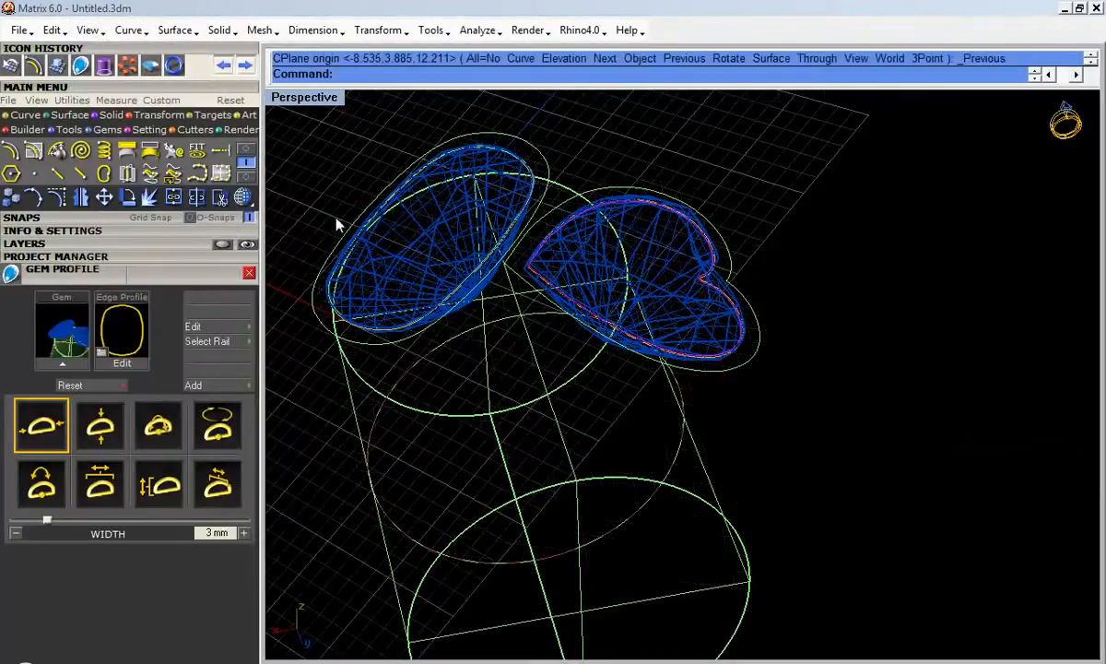
pyautogui.click(89, 31)
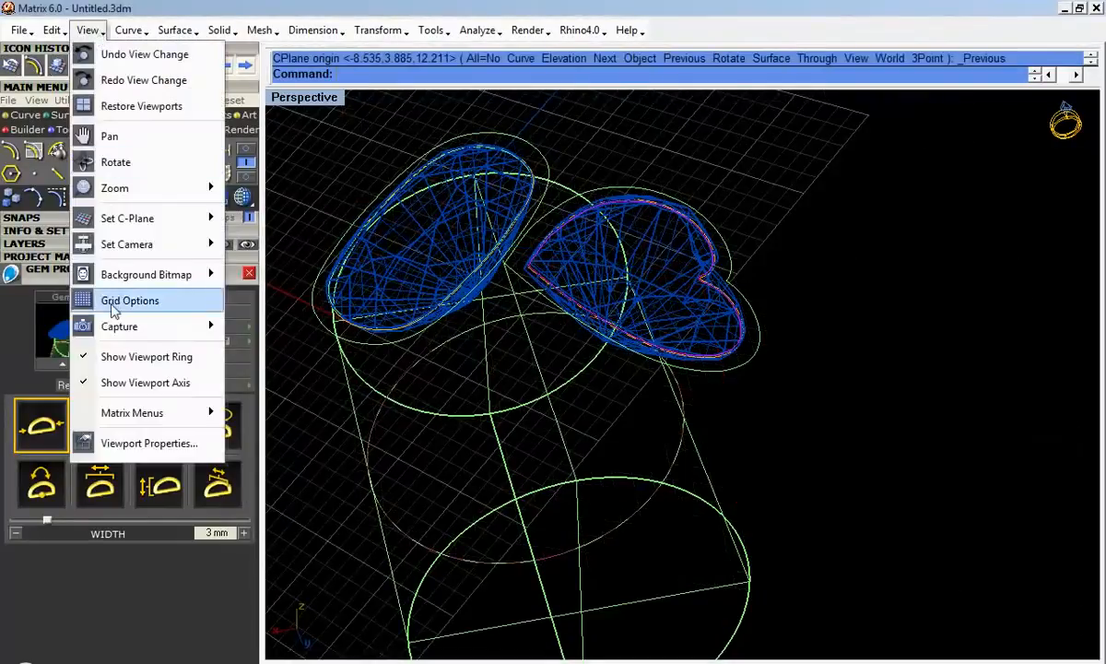
pyautogui.moveTo(131, 222)
pyautogui.click(290, 224)
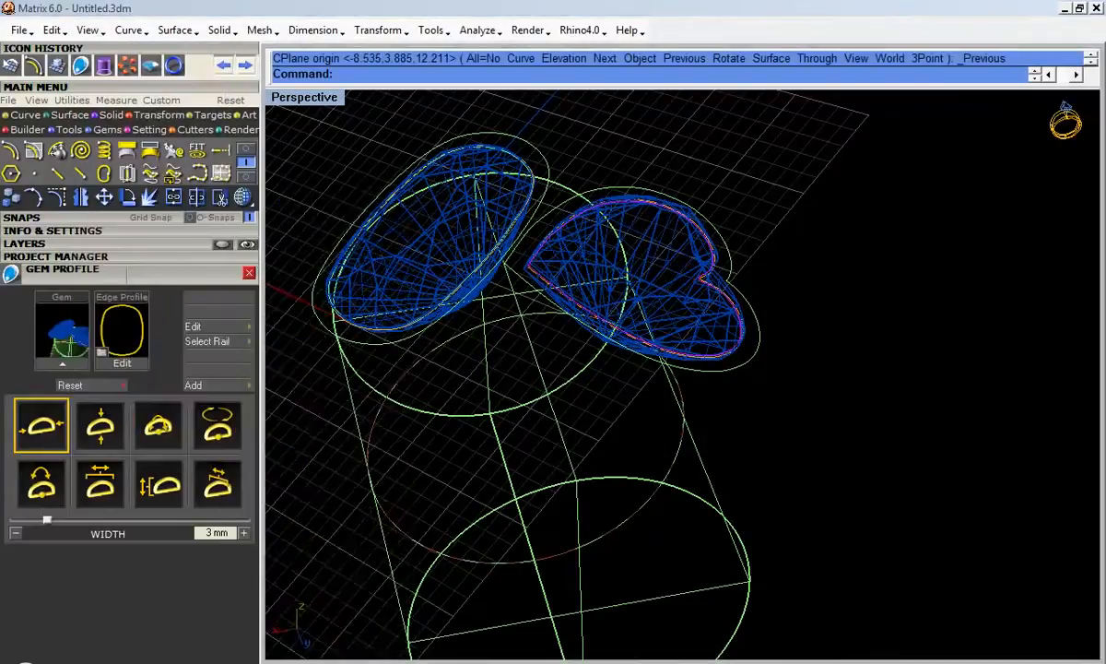
pyautogui.scroll(-3, 581, 301)
pyautogui.moveTo(582, 327); pyautogui.dragTo(537, 433, button='right')
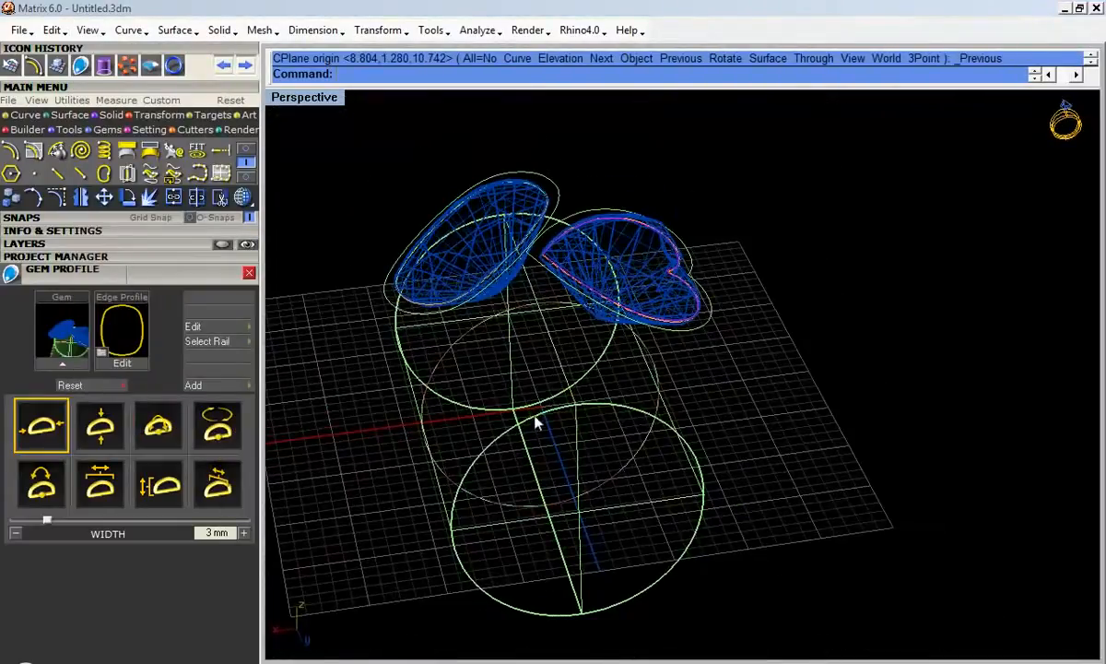
pyautogui.moveTo(629, 322); pyautogui.dragTo(575, 429, button='right')
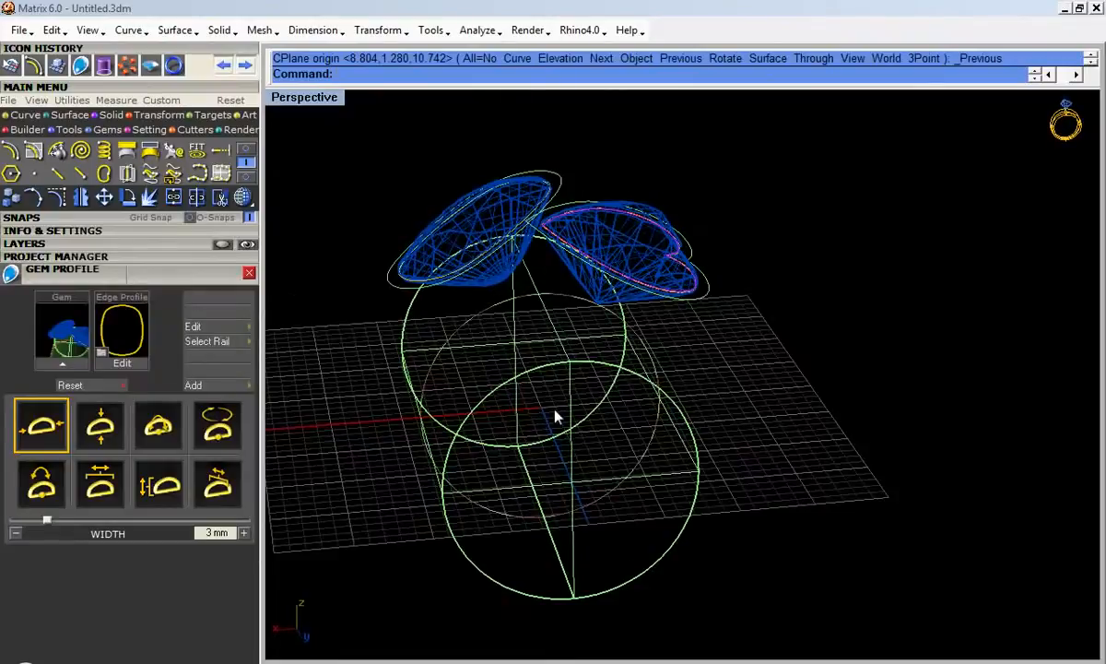
pyautogui.scroll(2, 561, 301)
pyautogui.keyDown('shift'); pyautogui.moveTo(565, 292); pyautogui.dragTo(567, 311, button='right'); pyautogui.keyUp('shift')
pyautogui.doubleClick(302, 102)
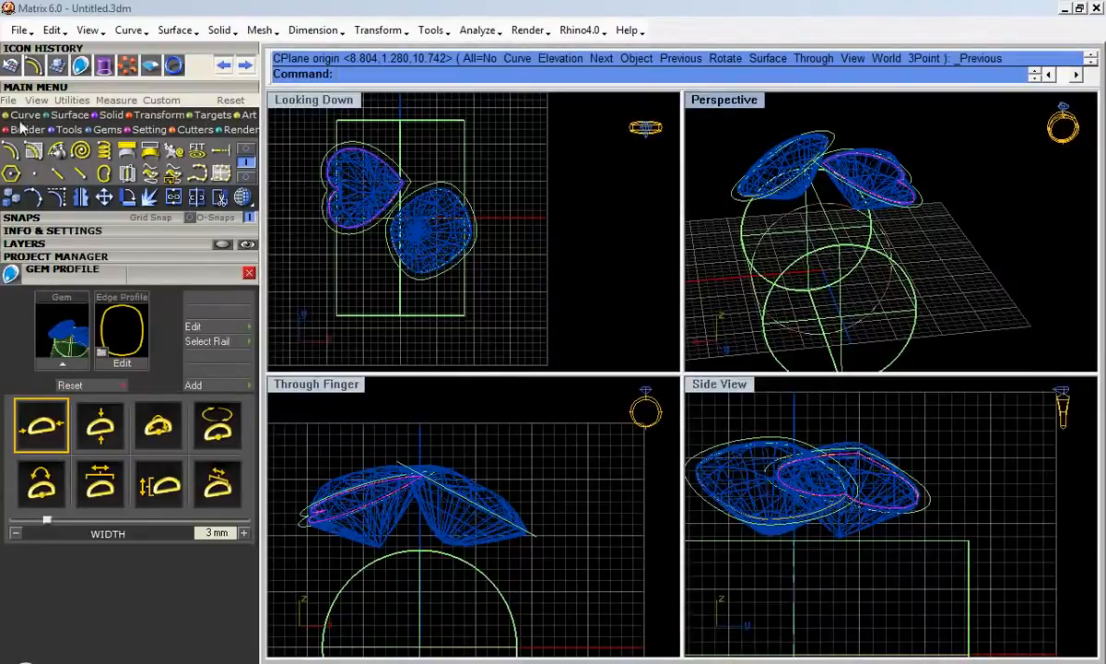
pyautogui.doubleClick(314, 384)
pyautogui.scroll(2, 365, 387)
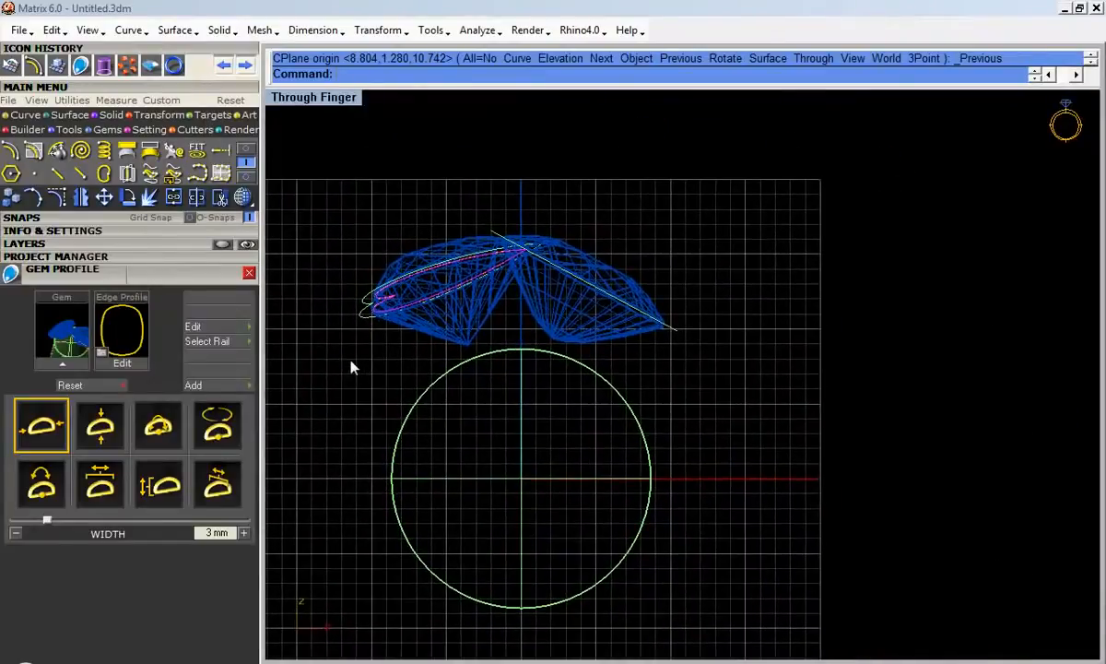
# Step: Draw an interpolated curve from the heart's outer offset curve down around the finger circle to just past its lowest point
pyautogui.click(56, 149)
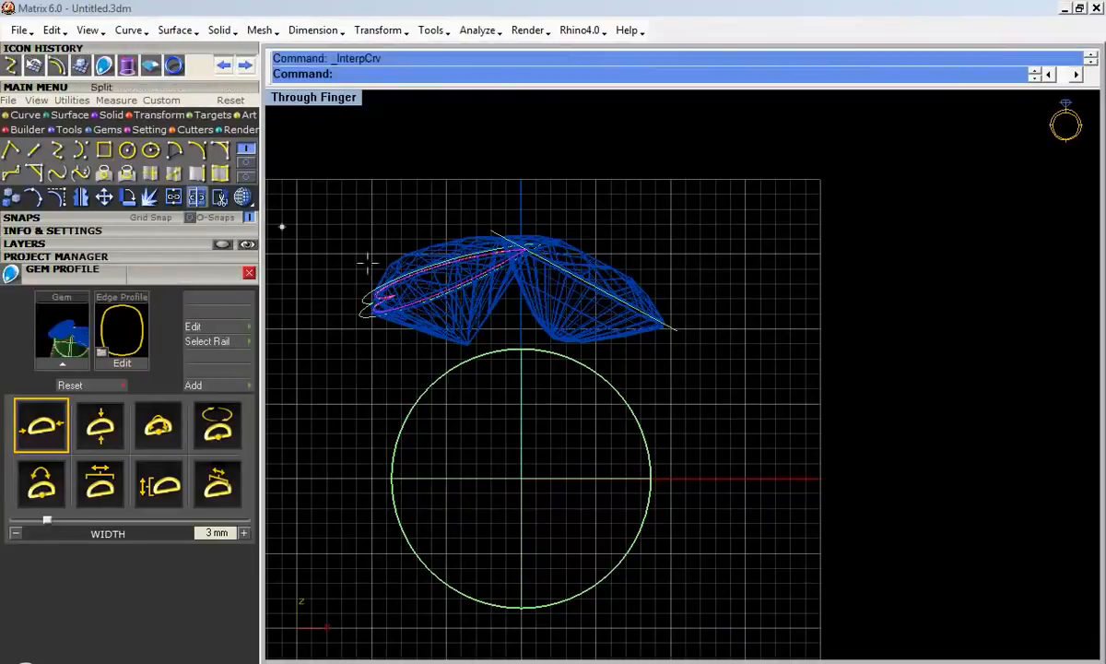
pyautogui.scroll(3, 388, 327)
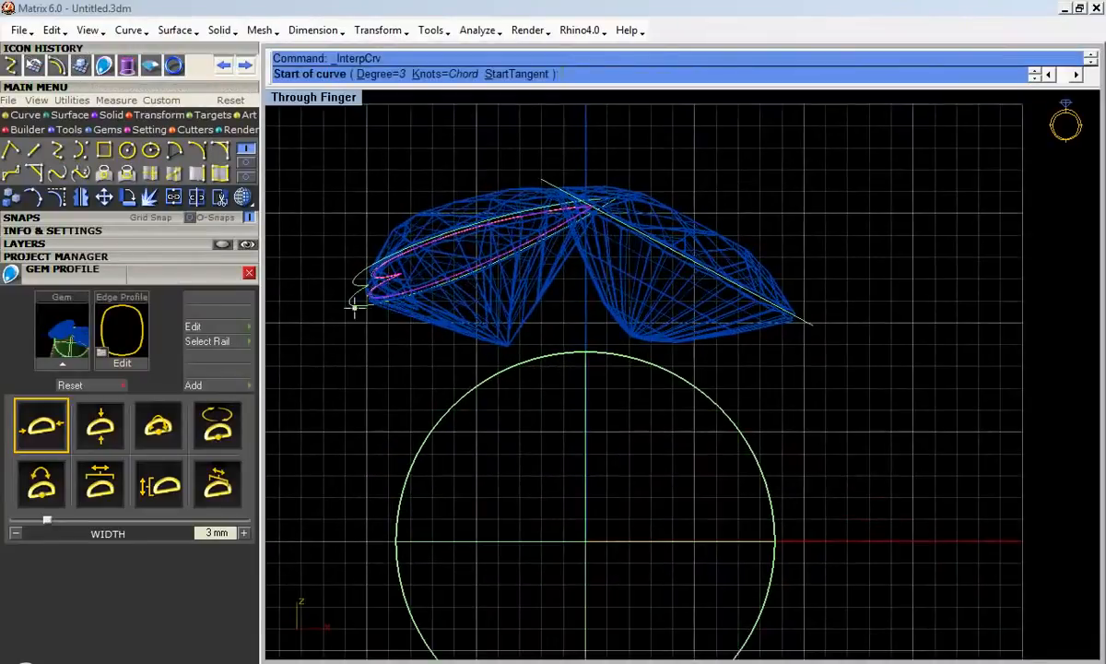
pyautogui.click(35, 218)
pyautogui.click(125, 237)
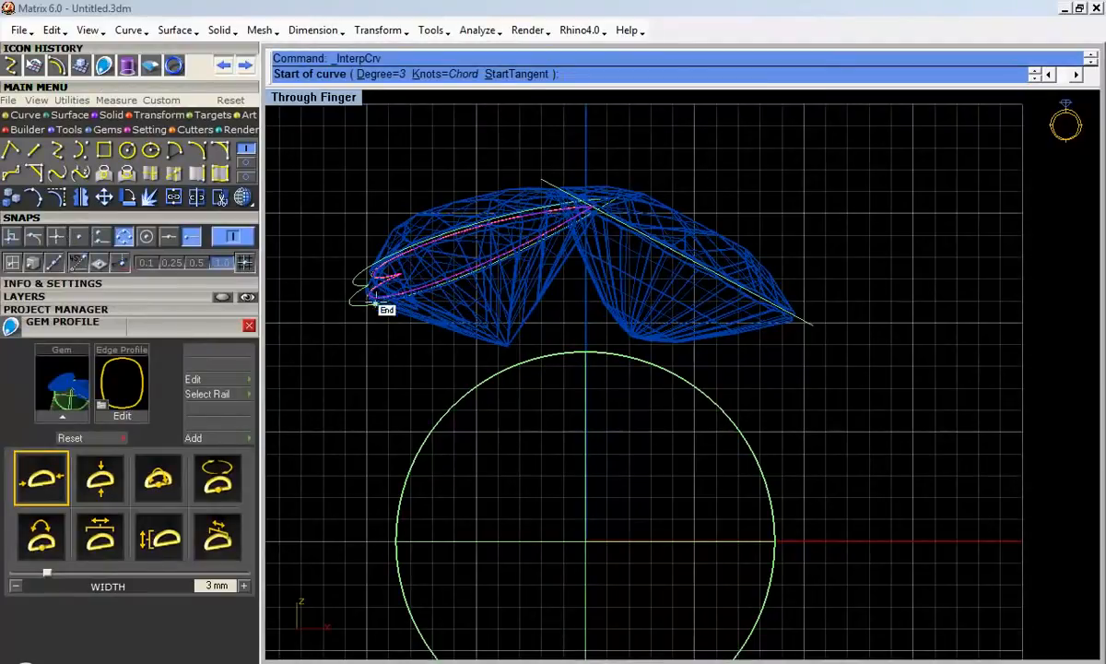
pyautogui.click(351, 302)
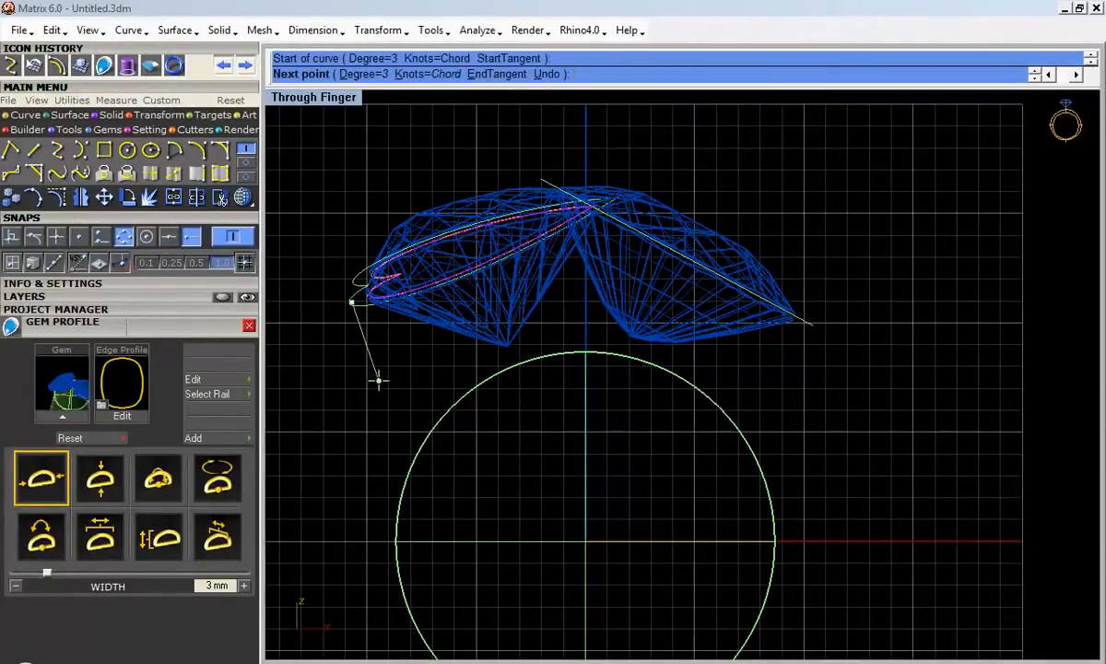
pyautogui.click(377, 375)
pyautogui.moveTo(366, 452); pyautogui.dragTo(366, 404, button='right')
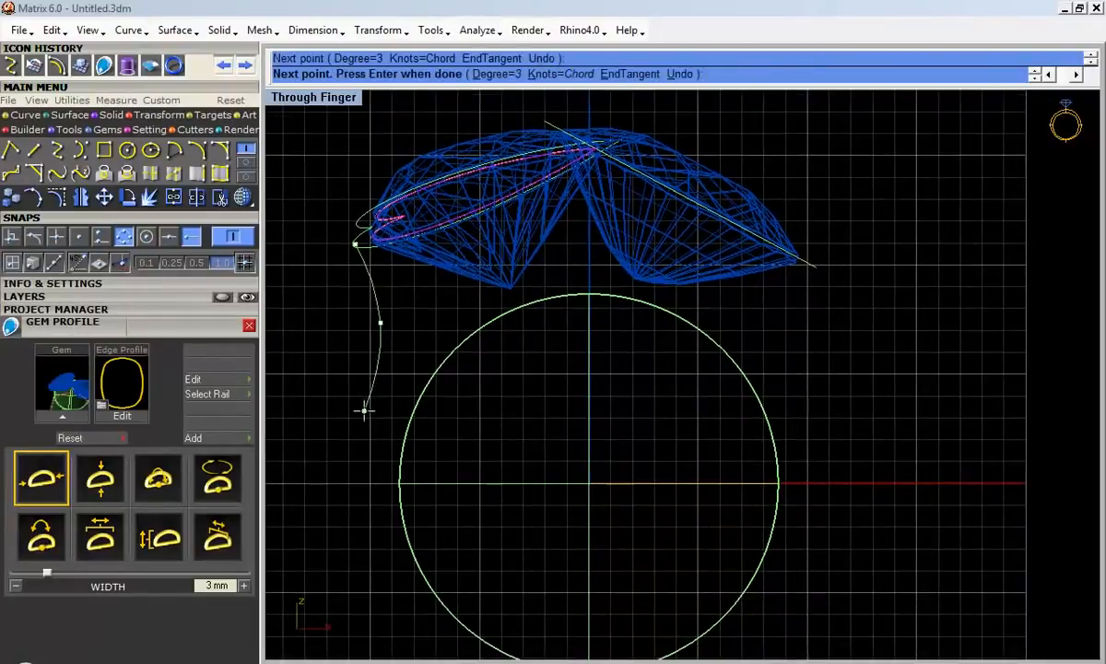
pyautogui.click(364, 406)
pyautogui.moveTo(348, 539); pyautogui.dragTo(347, 463, button='right')
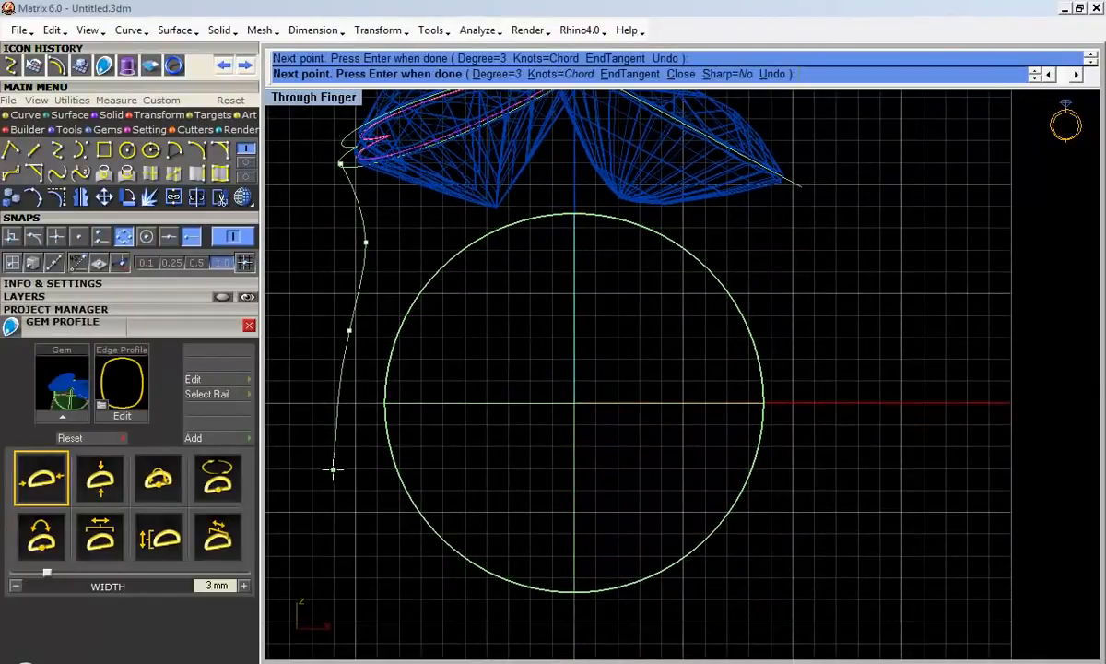
pyautogui.click(358, 527)
pyautogui.moveTo(449, 604); pyautogui.dragTo(437, 548, button='right')
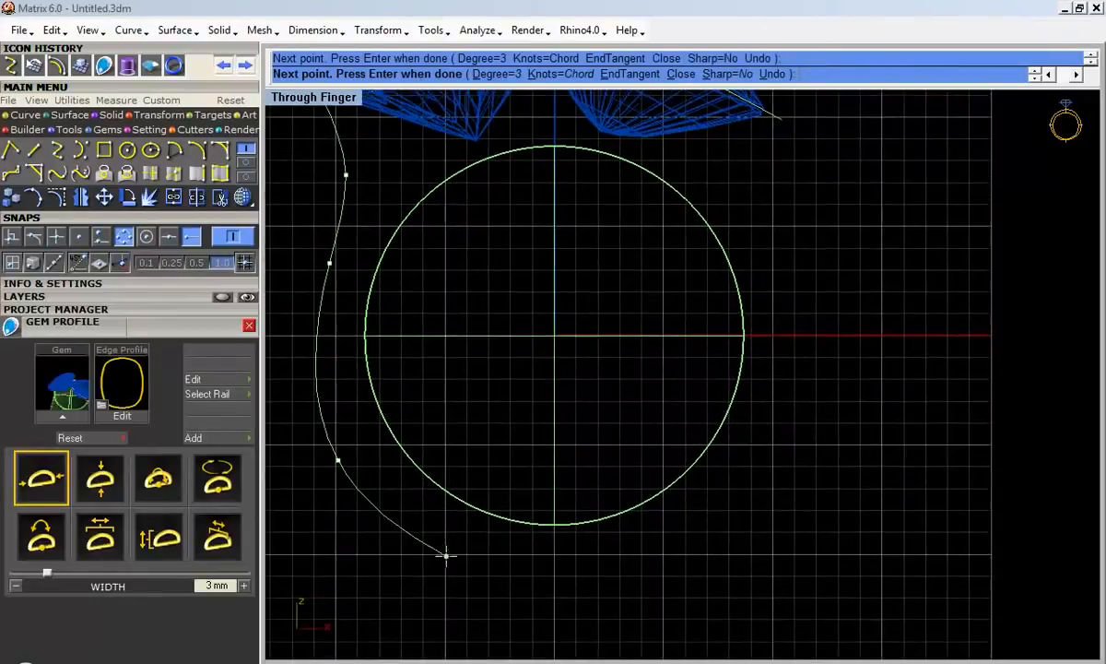
pyautogui.click(461, 558)
pyautogui.click(571, 564)
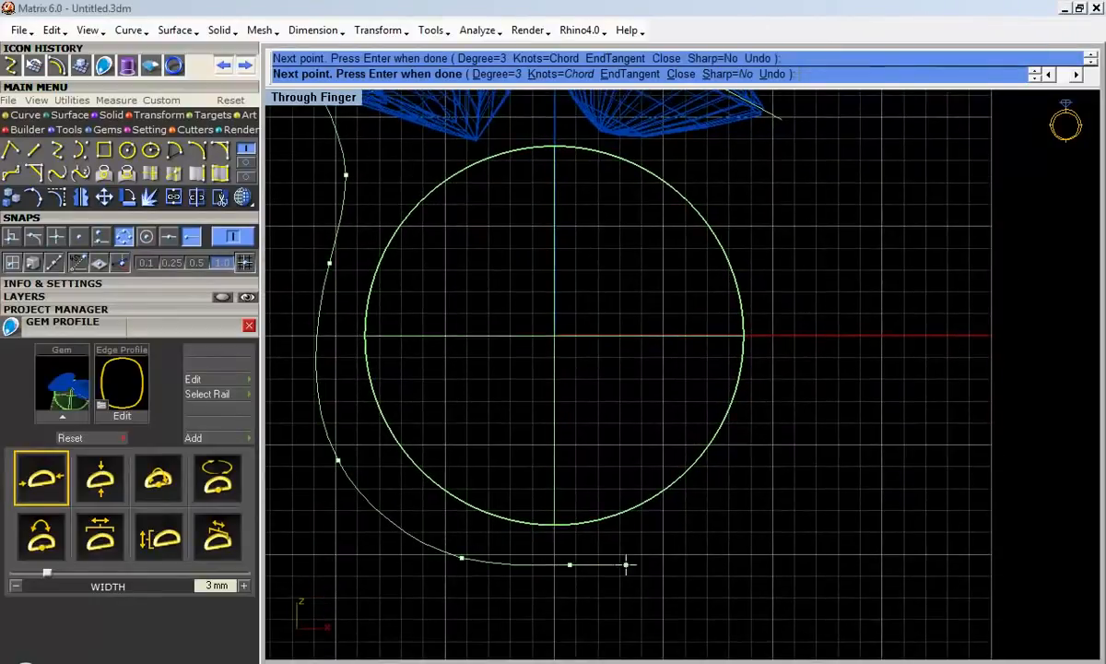
pyautogui.press('Return')
pyautogui.scroll(-1, 609, 572)
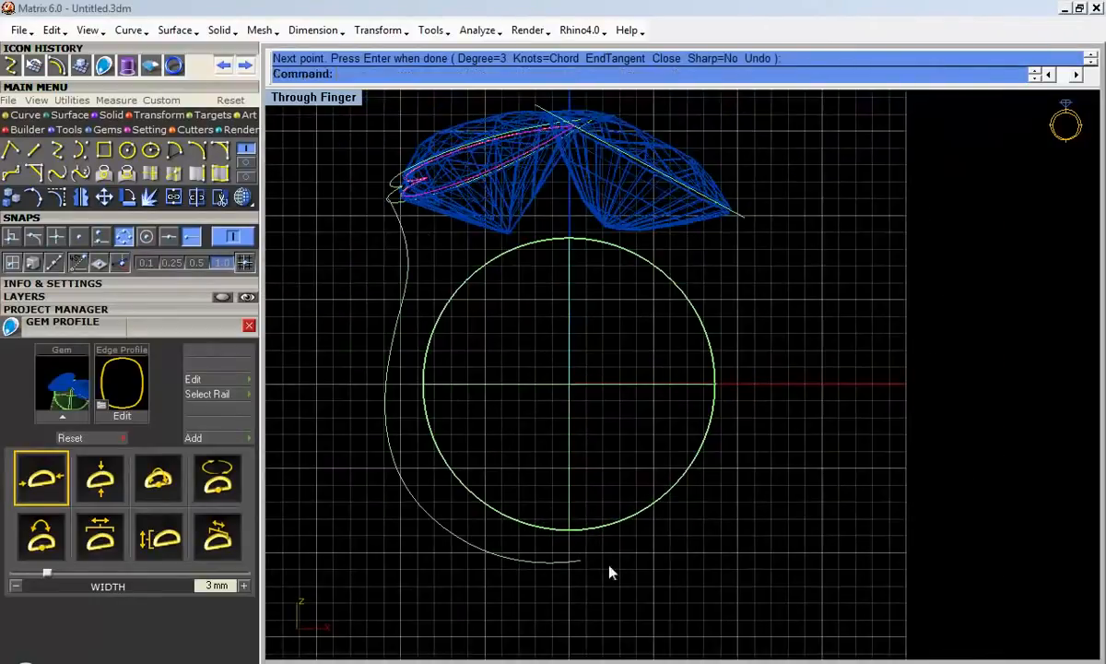
# Step: Start an outside ring rail around the finger circle
pyautogui.click(398, 266)
pyautogui.scroll(2, 400, 267)
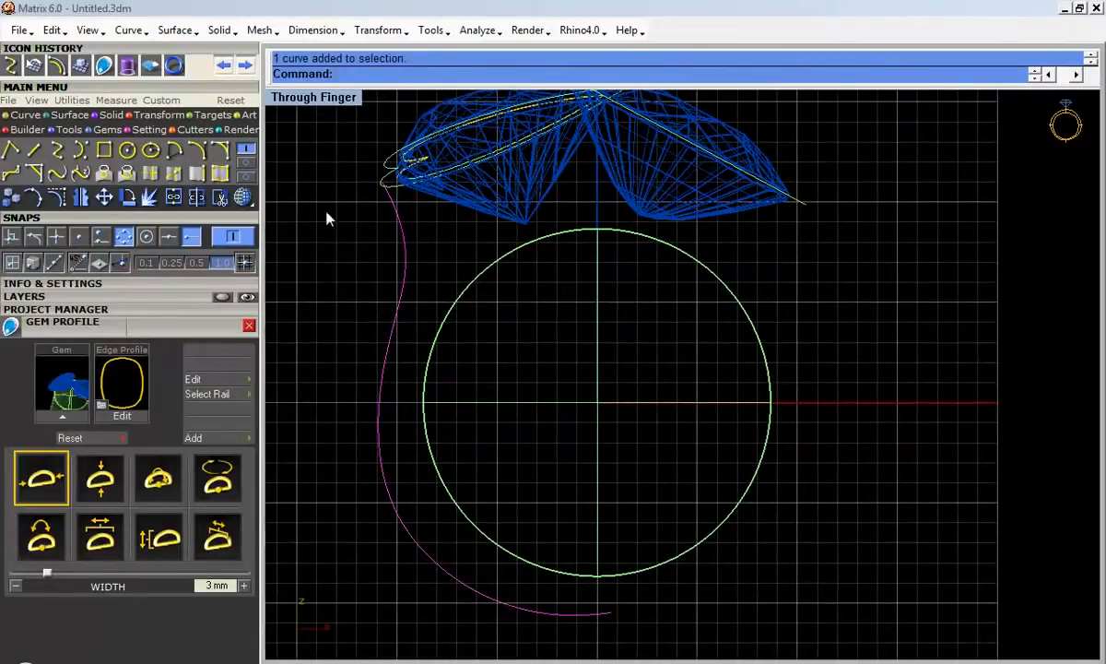
pyautogui.click(494, 258)
pyautogui.click(516, 259)
pyautogui.click(503, 250)
pyautogui.click(564, 297)
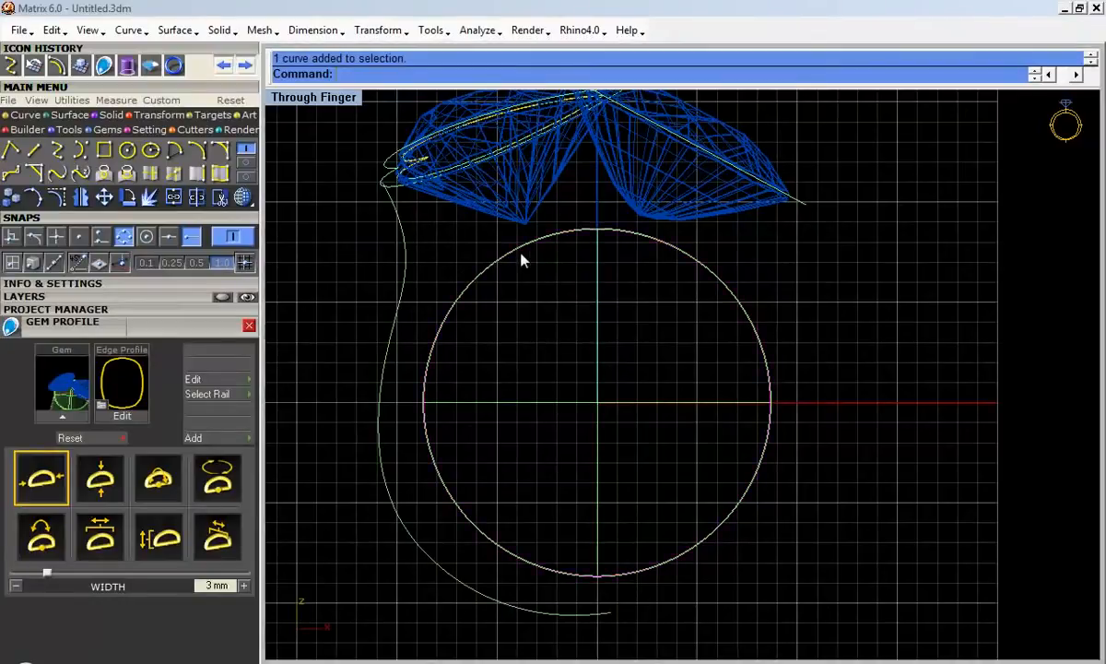
pyautogui.rightClick(525, 242)
pyautogui.click(573, 332)
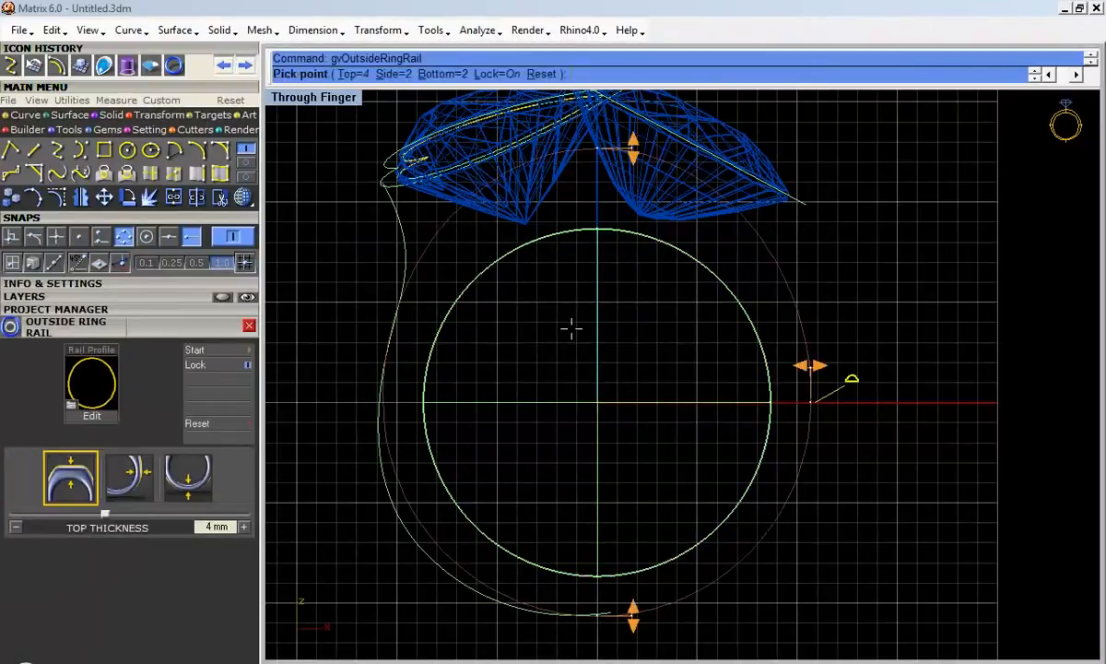
# Step: Set the outside ring rail's bottom thickness to about 1.48 mm, keep the side at 2 mm, and finish the rail
pyautogui.moveTo(632, 615); pyautogui.dragTo(632, 606)
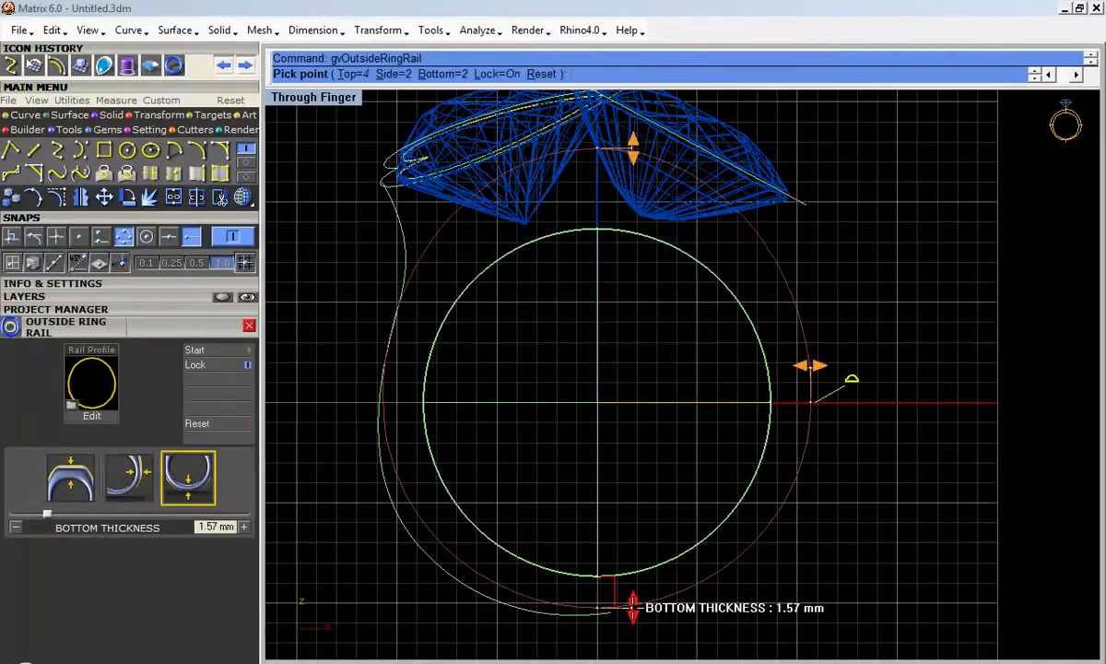
pyautogui.moveTo(633, 606); pyautogui.dragTo(632, 604)
pyautogui.moveTo(811, 368); pyautogui.dragTo(810, 366)
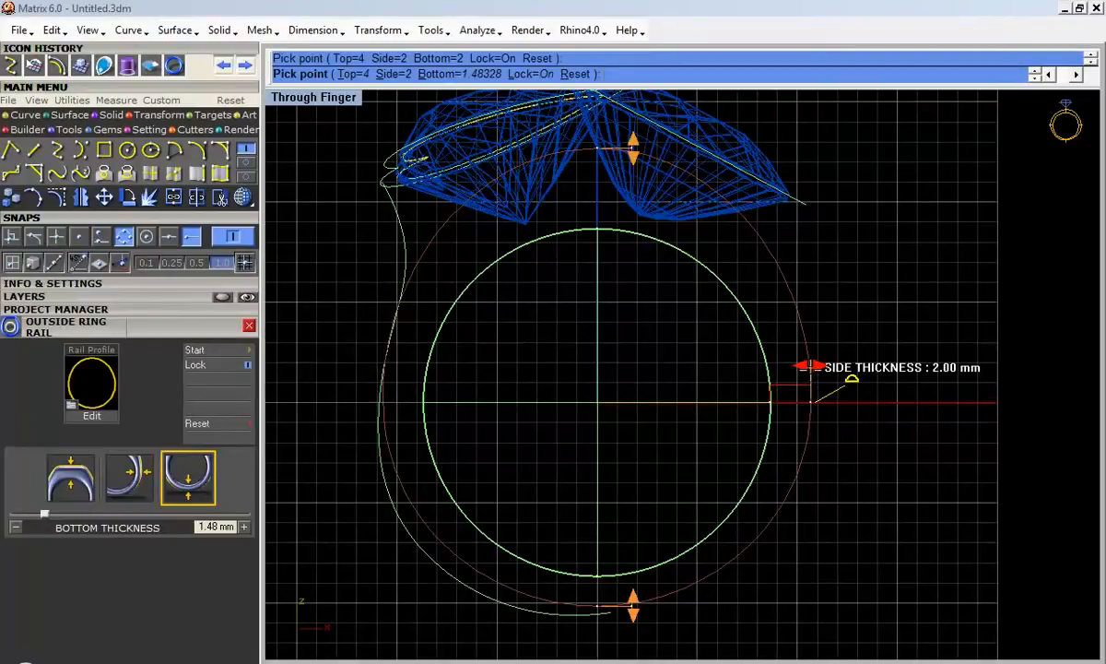
pyautogui.moveTo(809, 366); pyautogui.dragTo(809, 366)
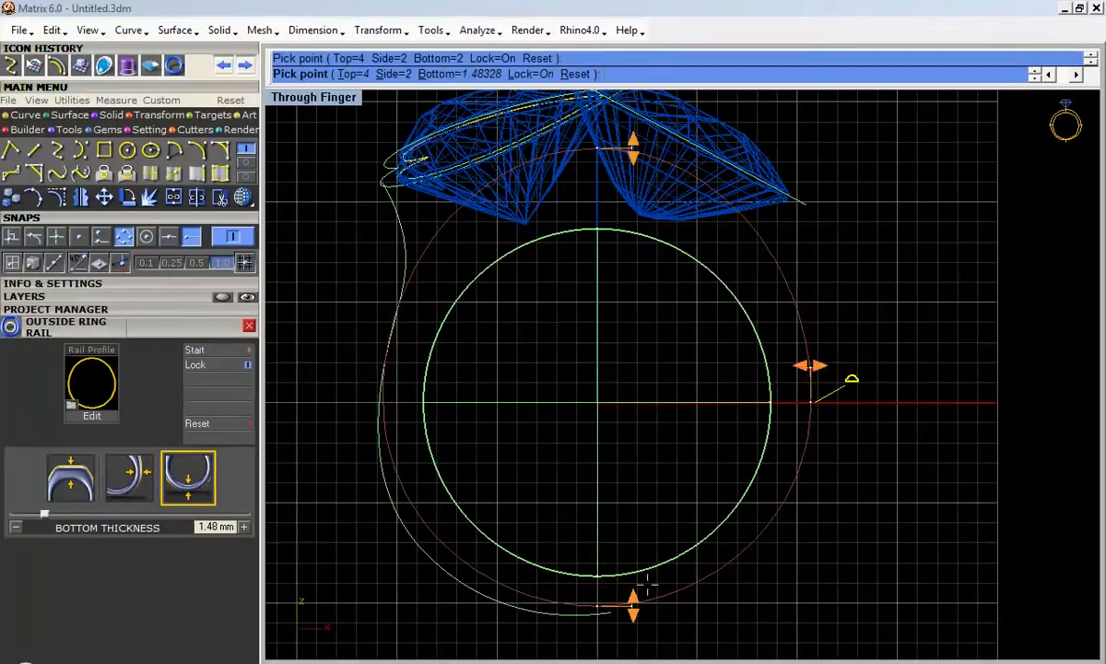
pyautogui.rightClick(853, 437)
# Step: Move the shank curve's lower control points so its bottom portion follows the outside ring rail more closely
pyautogui.click(412, 542)
pyautogui.click(64, 199)
pyautogui.moveTo(446, 518); pyautogui.dragTo(447, 450, button='right')
pyautogui.moveTo(459, 580); pyautogui.dragTo(535, 506)
pyautogui.click(495, 546)
pyautogui.click(104, 197)
pyautogui.scroll(3, 489, 540)
pyautogui.click(479, 597)
pyautogui.click(483, 539)
pyautogui.press('Return')
pyautogui.click(694, 608)
pyautogui.click(699, 585)
pyautogui.scroll(-4, 689, 607)
pyautogui.press('Escape')
# Step: Turn on the shank curve's edit points and move the end point and its neighbour onto the bottom of the outside rail
pyautogui.click(508, 439)
pyautogui.click(43, 196)
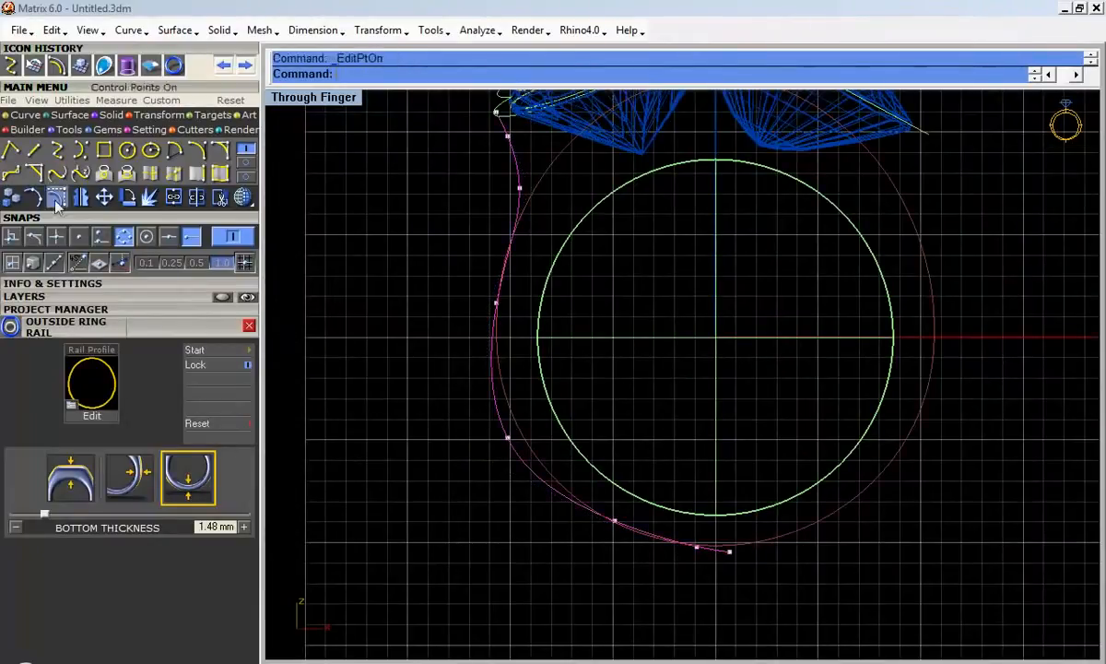
pyautogui.scroll(3, 753, 549)
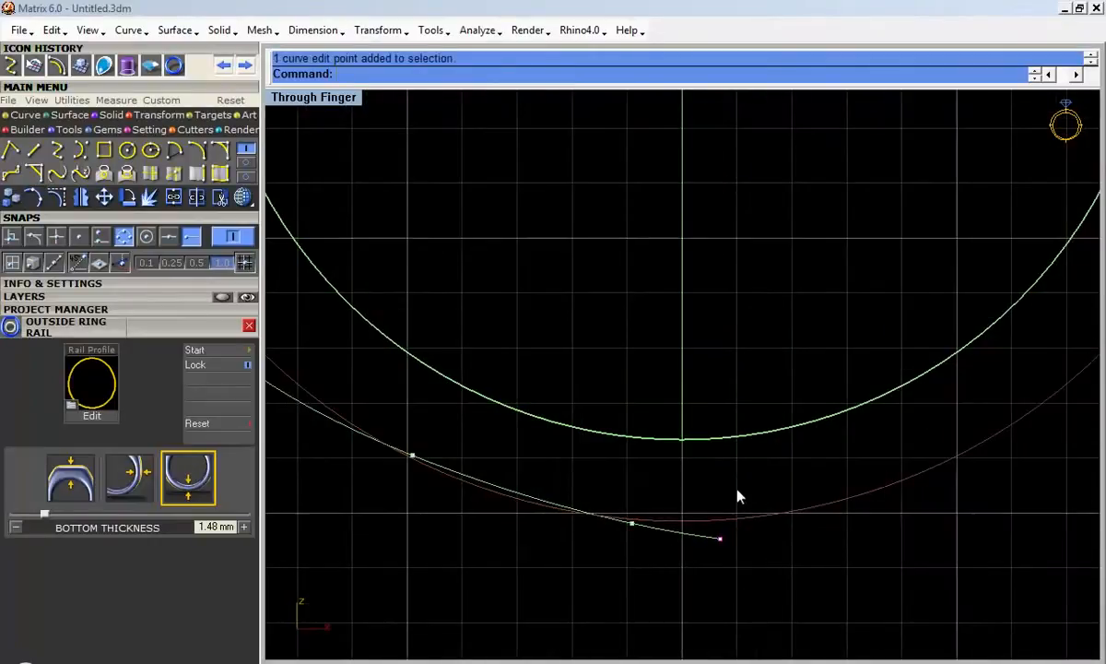
pyautogui.click(105, 197)
pyautogui.click(660, 560)
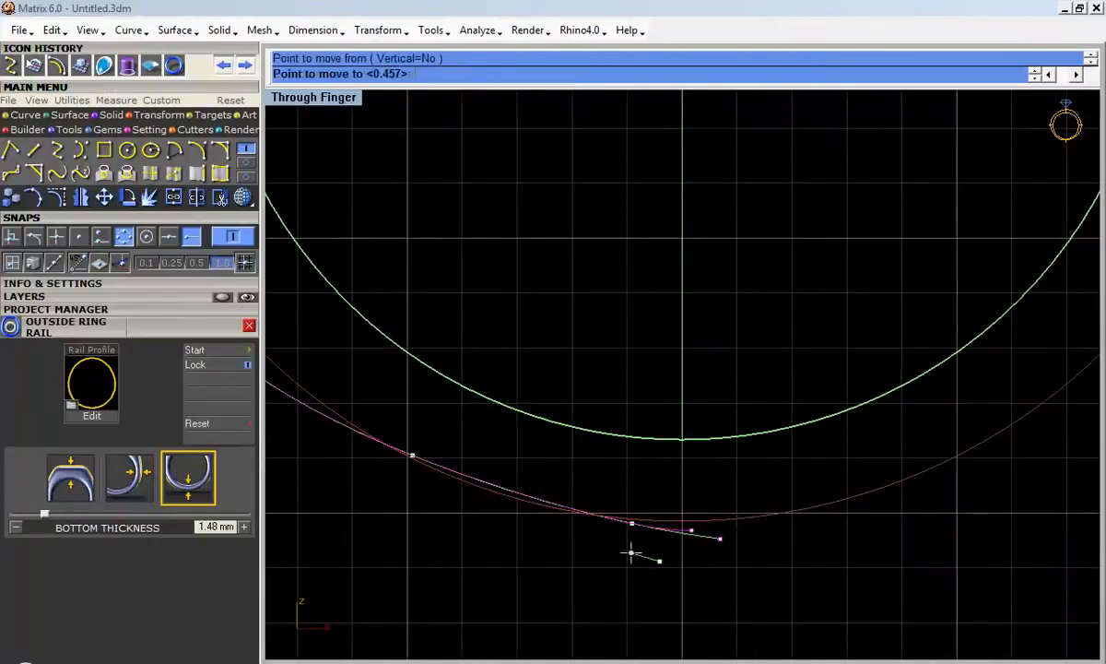
pyautogui.click(626, 544)
pyautogui.moveTo(625, 544); pyautogui.dragTo(666, 495)
pyautogui.press('Return')
pyautogui.click(631, 577)
pyautogui.click(596, 572)
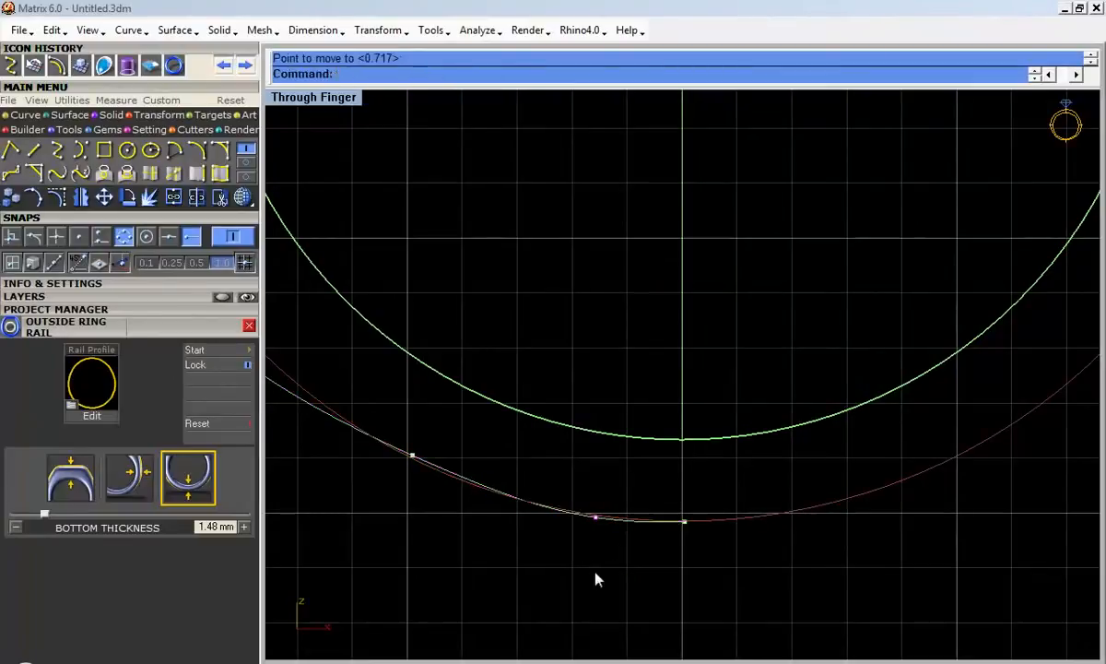
# Step: Move the third edit point from the bottom onto the outside rail and readjust the second one to match
pyautogui.click(412, 455)
pyautogui.scroll(3, 409, 456)
pyautogui.press('Return')
pyautogui.click(397, 507)
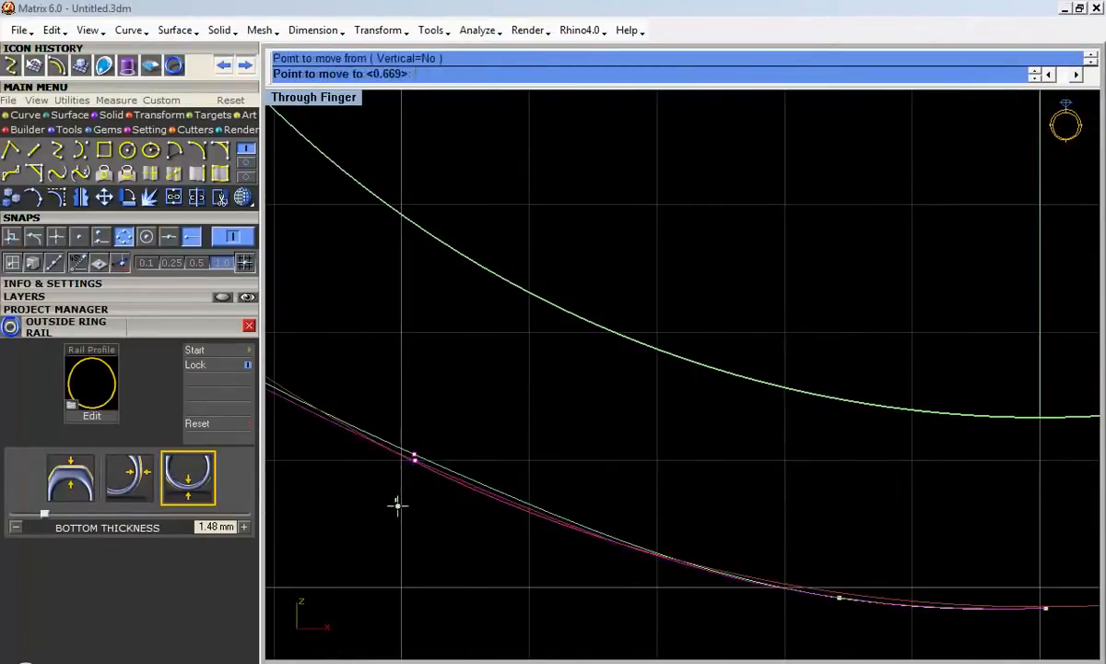
pyautogui.scroll(-3, 419, 451)
pyautogui.moveTo(580, 568); pyautogui.dragTo(613, 488)
pyautogui.press('Return')
pyautogui.click(607, 473)
pyautogui.click(594, 467)
# Step: Move the shank curve's lower-left edit point inward onto the outside rail
pyautogui.scroll(-5, 474, 483)
pyautogui.moveTo(368, 485); pyautogui.dragTo(455, 544, button='right')
pyautogui.moveTo(355, 437); pyautogui.dragTo(418, 370)
pyautogui.press('Return')
pyautogui.click(345, 455)
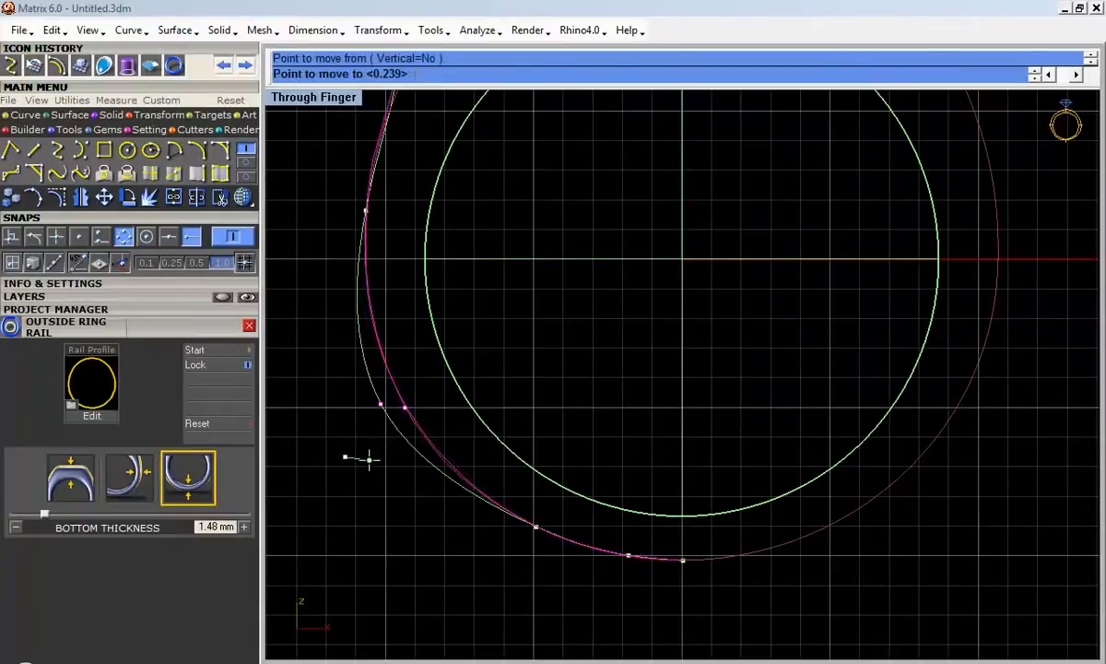
pyautogui.click(368, 451)
pyautogui.scroll(-3, 367, 447)
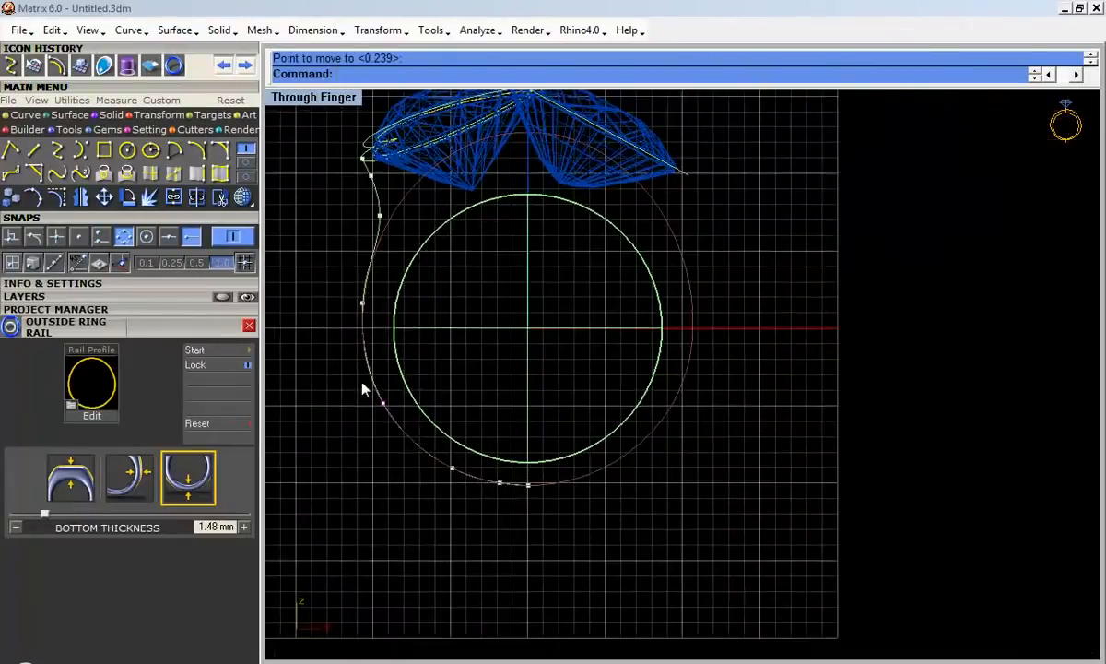
# Step: Move the edit point beside the finger circle's left side onto the outside rail
pyautogui.scroll(6, 401, 262)
pyautogui.moveTo(340, 418); pyautogui.dragTo(379, 340, button='right')
pyautogui.moveTo(319, 323); pyautogui.dragTo(378, 402)
pyautogui.press('Return')
pyautogui.click(387, 383)
pyautogui.click(393, 382)
pyautogui.scroll(-3, 394, 439)
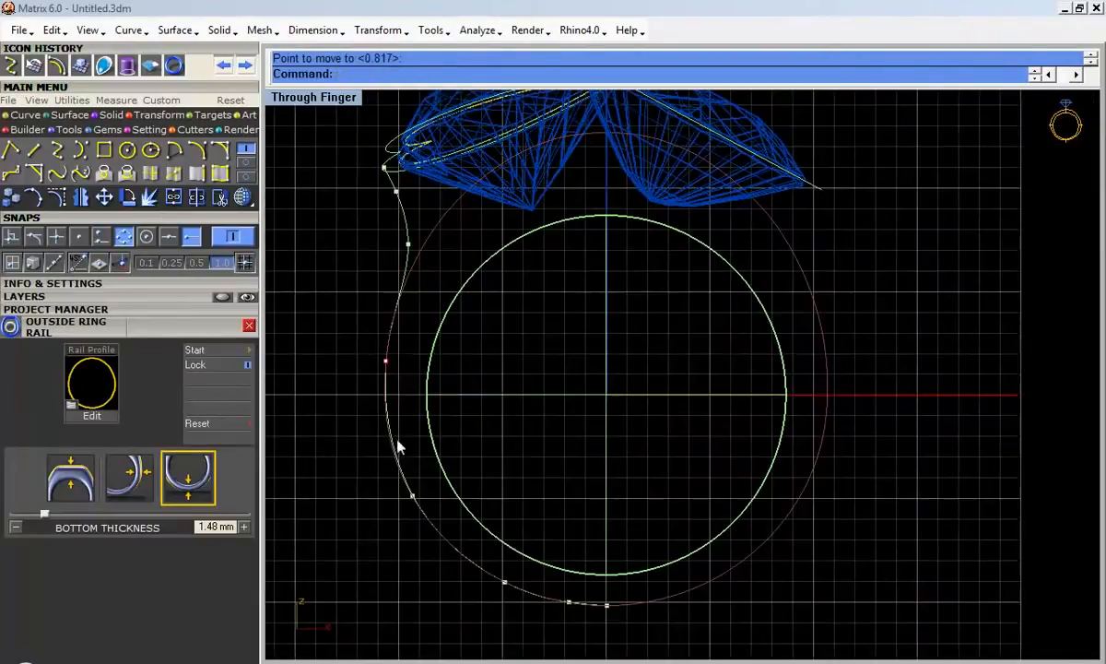
# Step: Fine-tune the lower-left edit point to lie on the outside rail and turn off the shank curve's edit points
pyautogui.scroll(3, 371, 409)
pyautogui.moveTo(403, 411); pyautogui.dragTo(408, 277, button='right')
pyautogui.moveTo(384, 521); pyautogui.dragTo(481, 453)
pyautogui.press('Return')
pyautogui.click(447, 403)
pyautogui.click(442, 401)
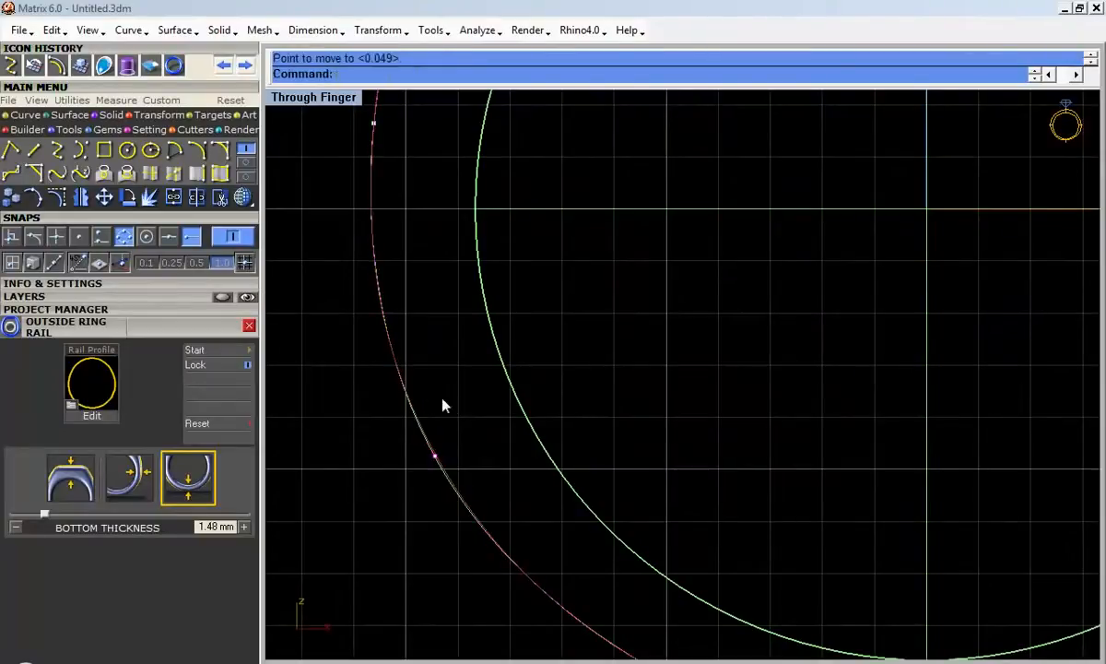
pyautogui.scroll(-3, 444, 433)
pyautogui.moveTo(444, 440); pyautogui.dragTo(448, 378, button='right')
pyautogui.moveTo(446, 236); pyautogui.dragTo(415, 466, button='right')
pyautogui.scroll(-6, 418, 446)
pyautogui.moveTo(483, 530); pyautogui.dragTo(454, 431, button='right')
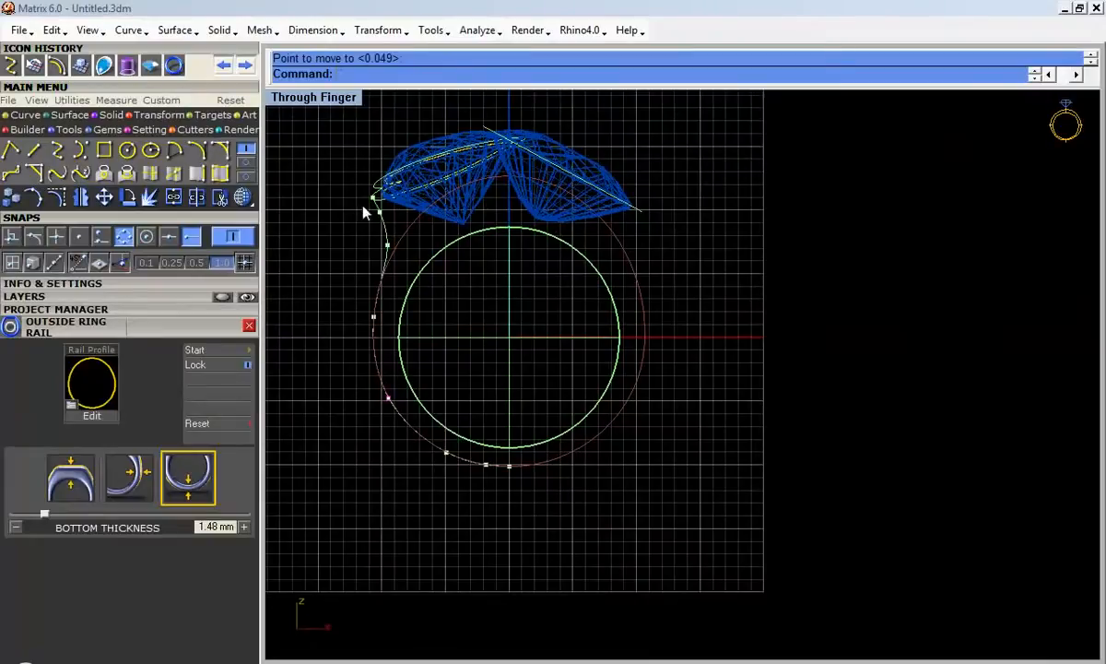
pyautogui.press('Escape')
pyautogui.moveTo(416, 293); pyautogui.dragTo(409, 319, button='right')
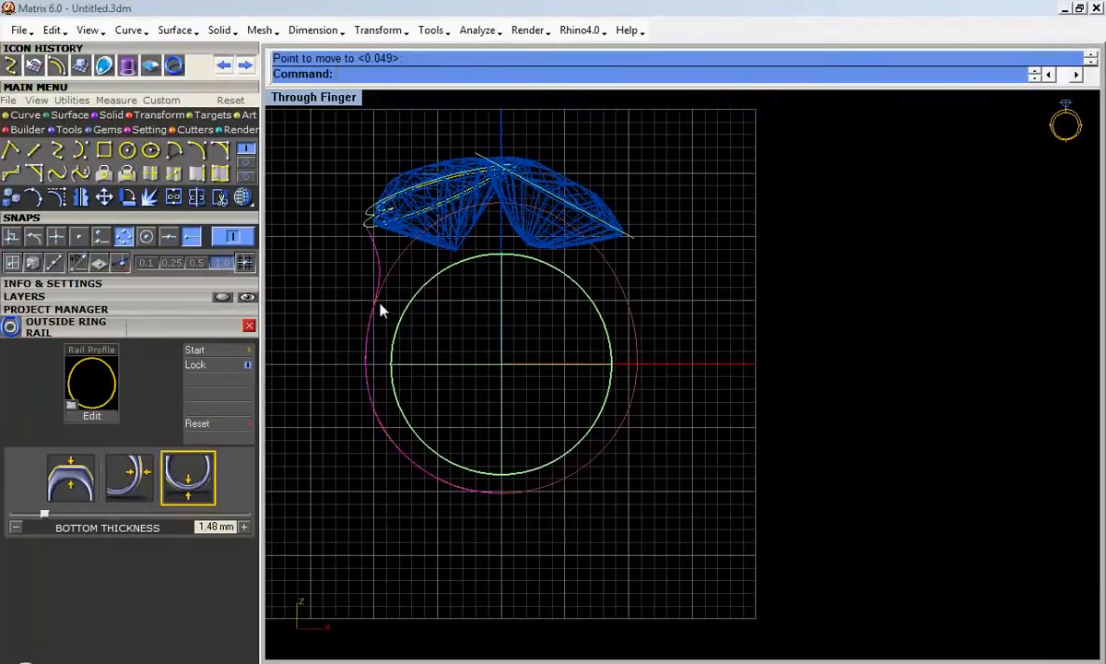
# Step: Mirror the shank curve to the other side of the ring across the vertical axis through the origin
pyautogui.scroll(2, 380, 306)
pyautogui.click(81, 196)
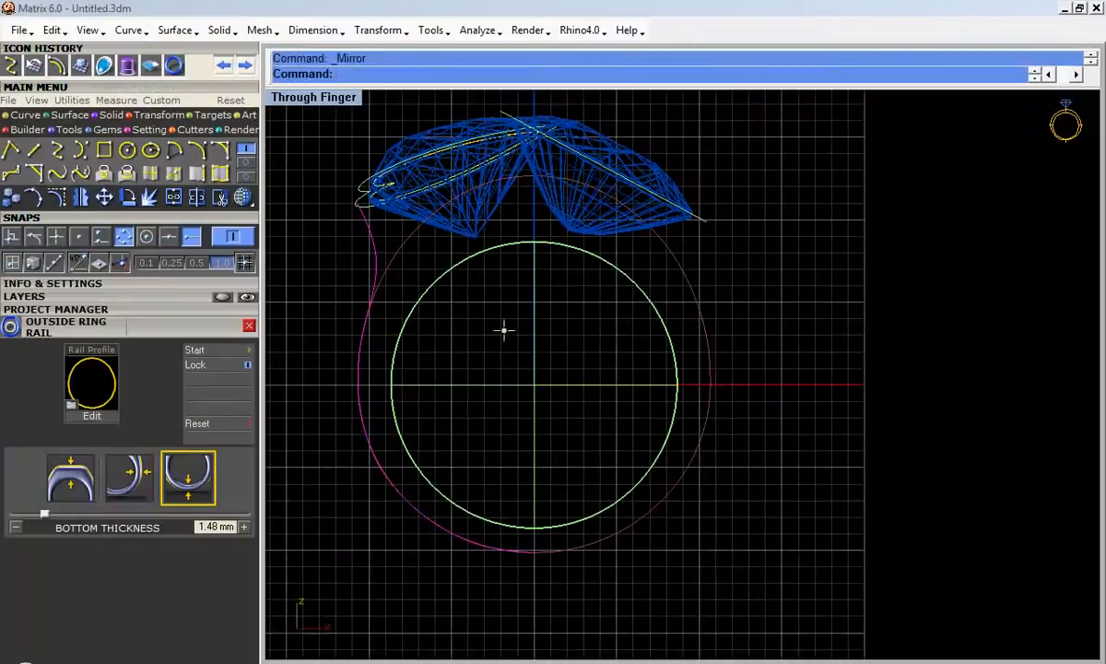
pyautogui.click(535, 383)
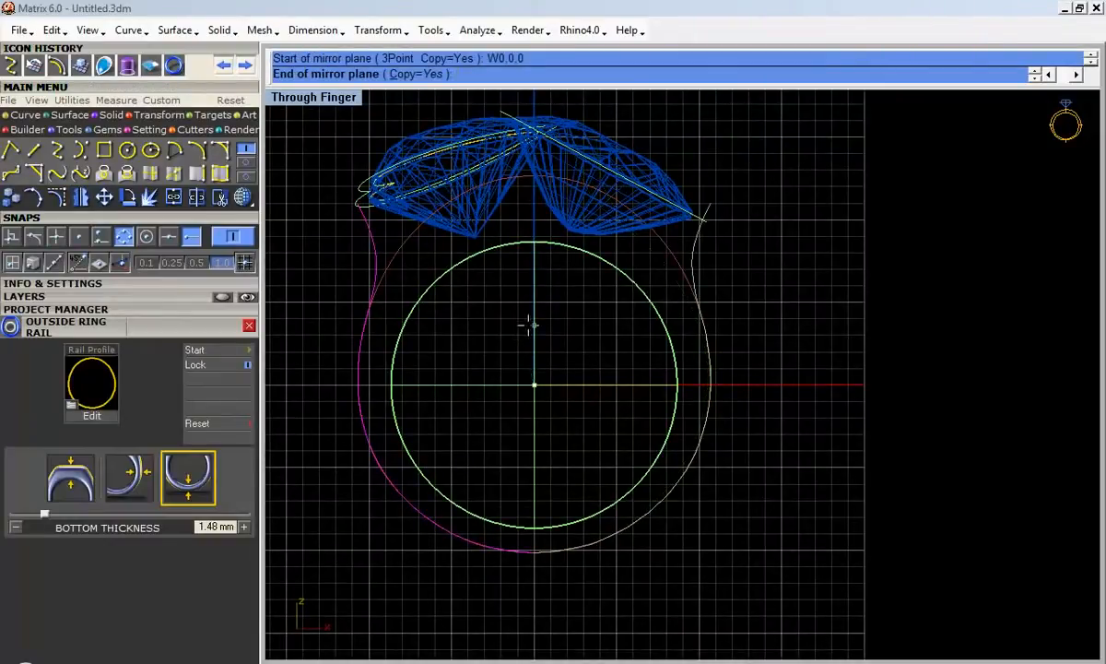
pyautogui.click(533, 323)
pyautogui.scroll(3, 687, 231)
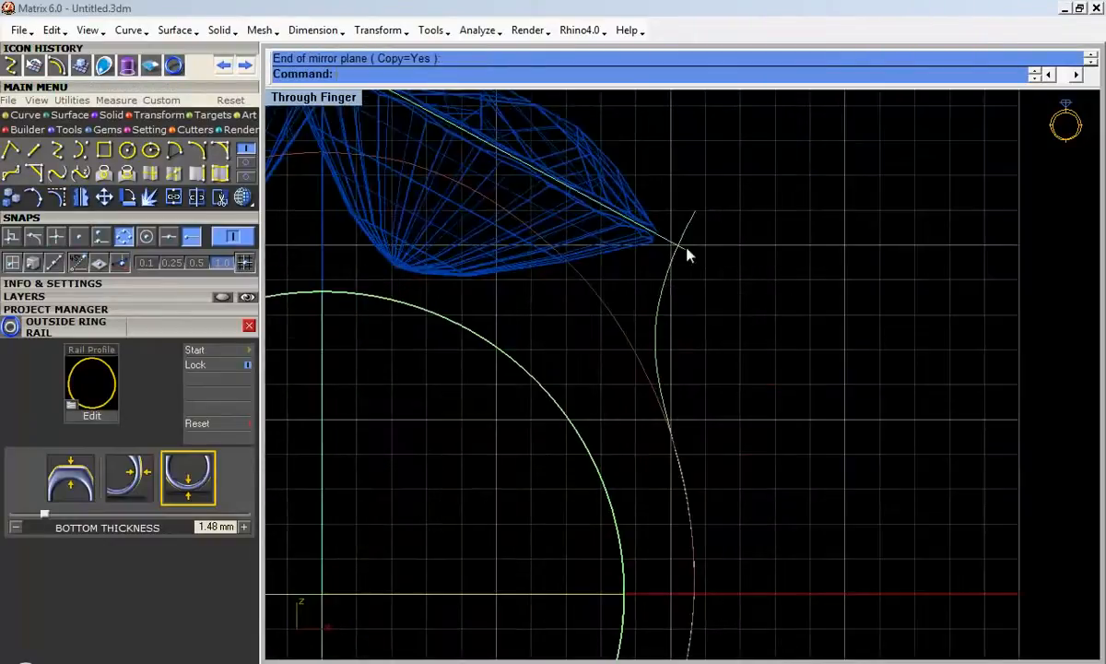
# Step: Turn on the mirrored shank curve's control points and move its top end point onto the lower end of the cushion stone's outer bezel curve
pyautogui.press('Escape')
pyautogui.click(57, 198)
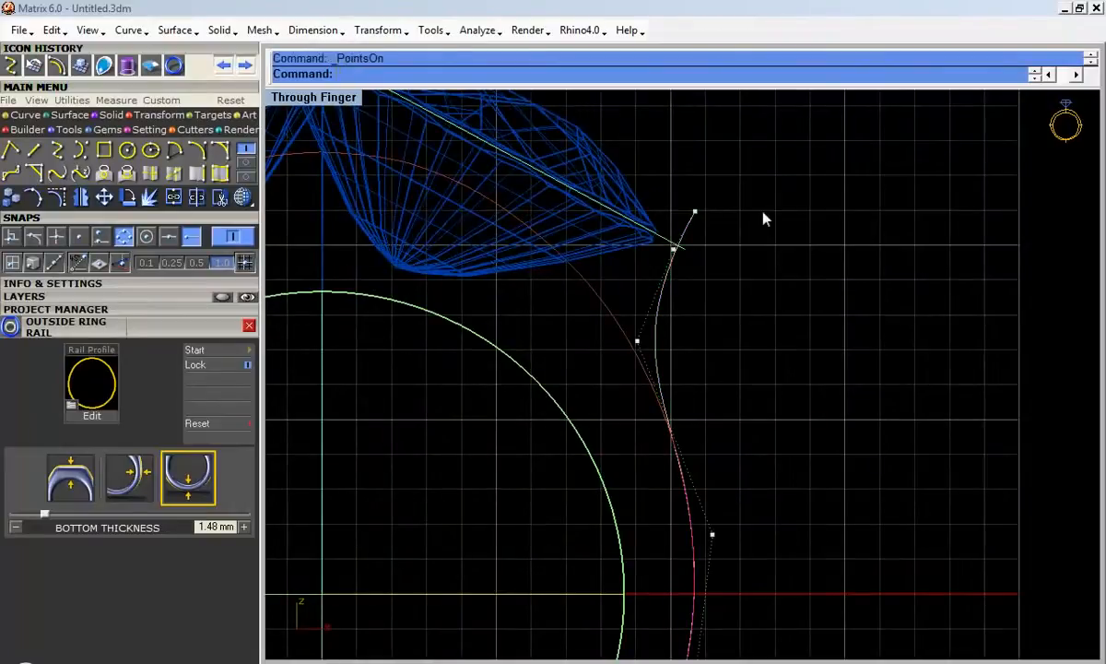
pyautogui.scroll(5, 712, 227)
pyautogui.moveTo(643, 157); pyautogui.dragTo(722, 232)
pyautogui.click(104, 196)
pyautogui.click(683, 190)
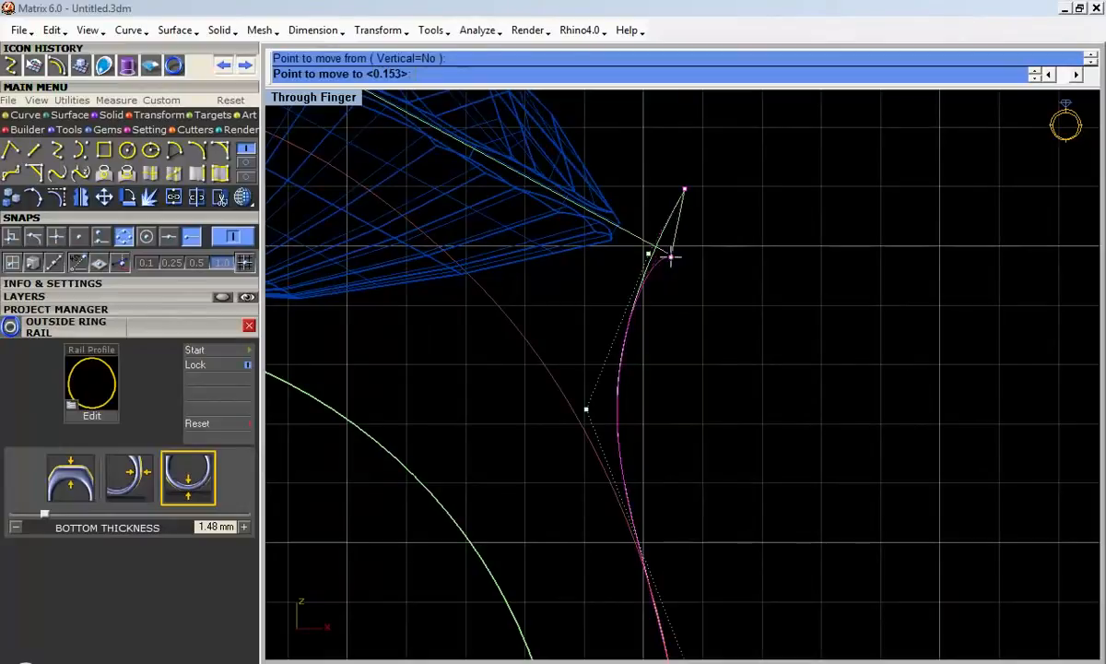
pyautogui.click(666, 252)
# Step: Move the mirrored shank curve's second control point from the top down and inward below the cushion stone's edge
pyautogui.click(650, 254)
pyautogui.rightClick(711, 290)
pyautogui.click(711, 291)
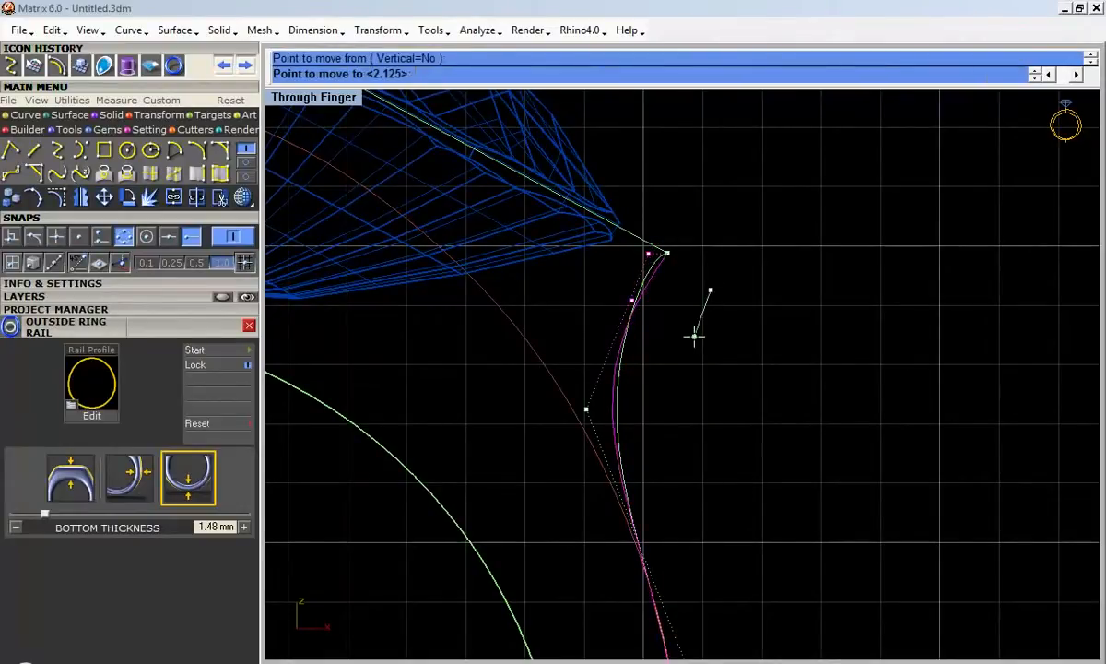
pyautogui.click(694, 336)
pyautogui.scroll(-2, 691, 305)
pyautogui.rightClick(686, 317)
pyautogui.click(689, 318)
pyautogui.click(690, 325)
pyautogui.moveTo(580, 351); pyautogui.dragTo(660, 384)
pyautogui.hotkey('ctrl', 'z')
# Step: Nudge the third and second control points from the top to smooth the mirrored curve's bend below the cushion stone
pyautogui.moveTo(563, 415); pyautogui.dragTo(661, 370)
pyautogui.rightClick(680, 358)
pyautogui.click(683, 357)
pyautogui.click(685, 356)
pyautogui.moveTo(612, 287); pyautogui.dragTo(674, 335)
pyautogui.rightClick(680, 335)
pyautogui.click(681, 336)
pyautogui.click(674, 349)
# Step: Shift the mirrored curve's third control point slightly outward and turn off its control points
pyautogui.moveTo(536, 418); pyautogui.dragTo(701, 352)
pyautogui.rightClick(655, 392)
pyautogui.rightClick(698, 352)
pyautogui.click(697, 353)
pyautogui.click(702, 352)
pyautogui.scroll(-3, 709, 360)
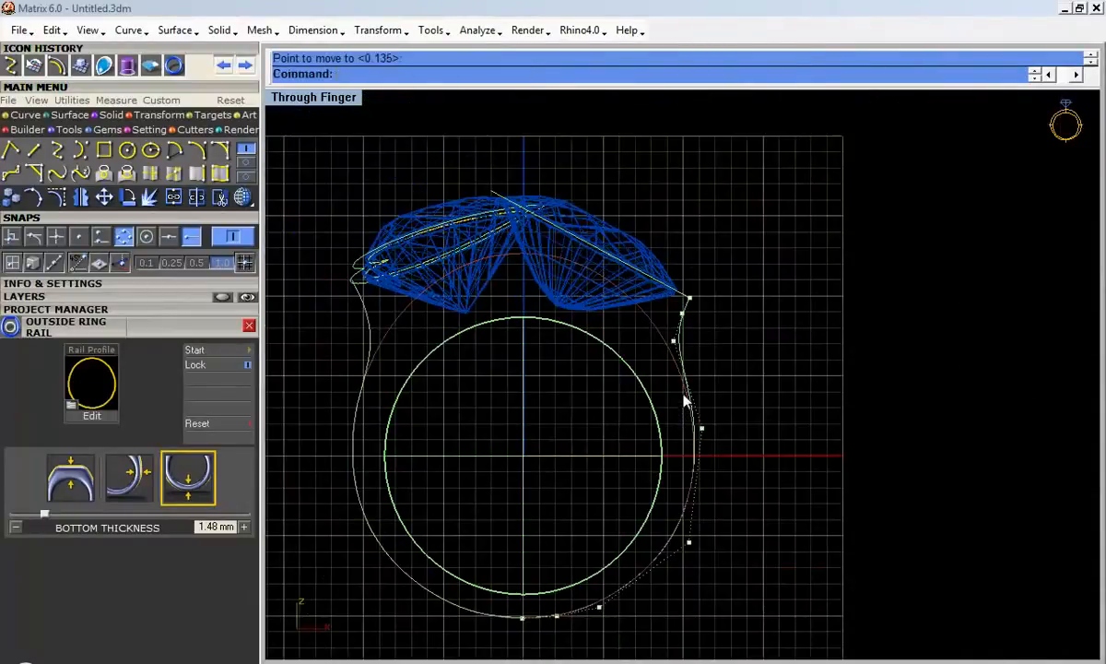
pyautogui.press('Escape')
# Step: Delete the finger-size cylinder and the outside ring rail in the Perspective view
pyautogui.doubleClick(323, 100)
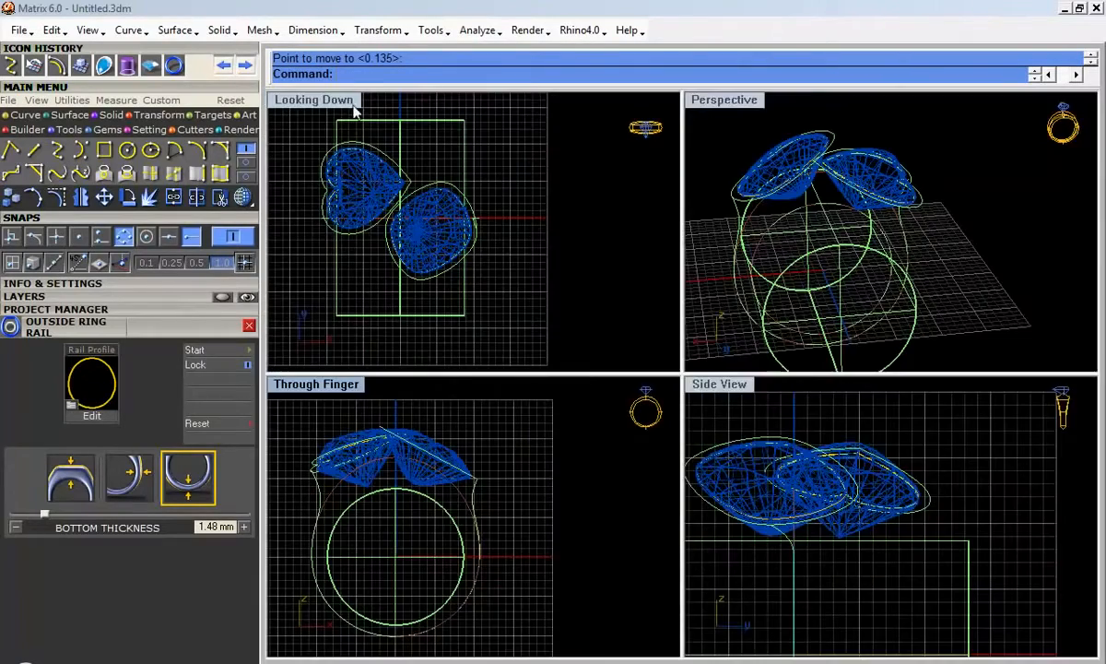
pyautogui.doubleClick(709, 97)
pyautogui.moveTo(601, 280); pyautogui.dragTo(647, 272, button='right')
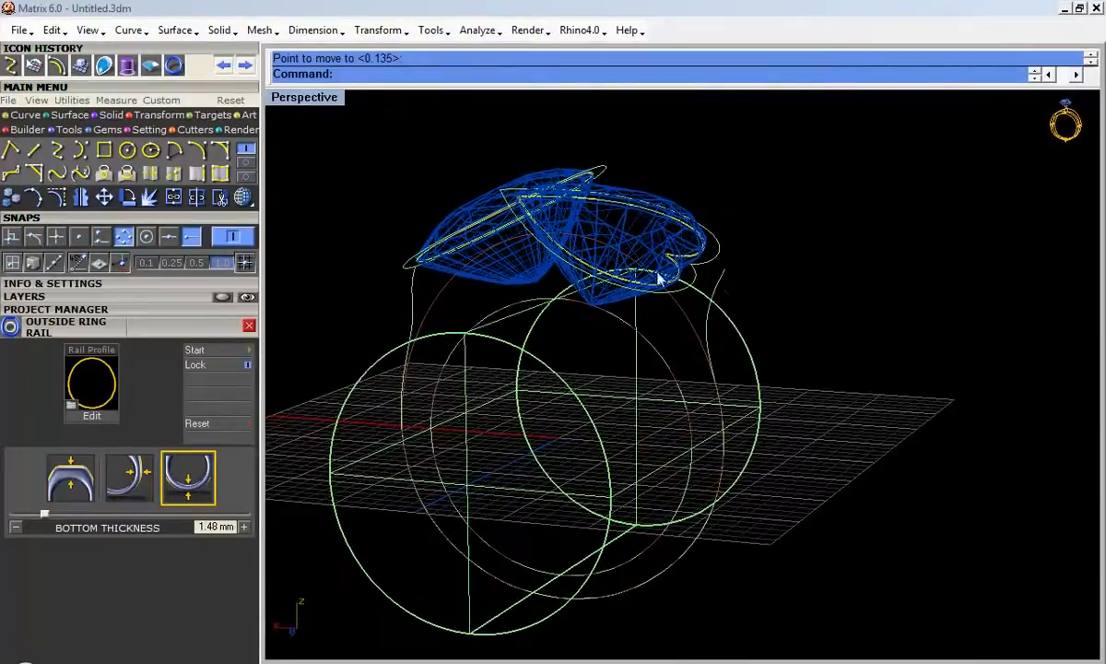
pyautogui.moveTo(798, 342); pyautogui.dragTo(752, 394)
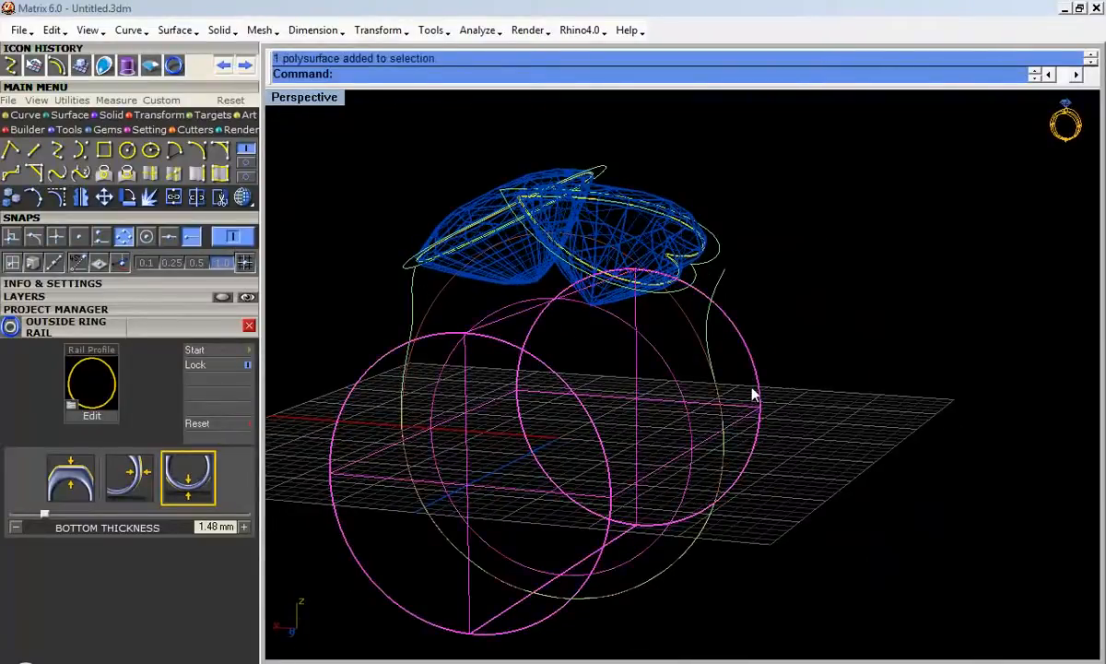
pyautogui.press('Delete')
pyautogui.moveTo(689, 364); pyautogui.dragTo(623, 346, button='right')
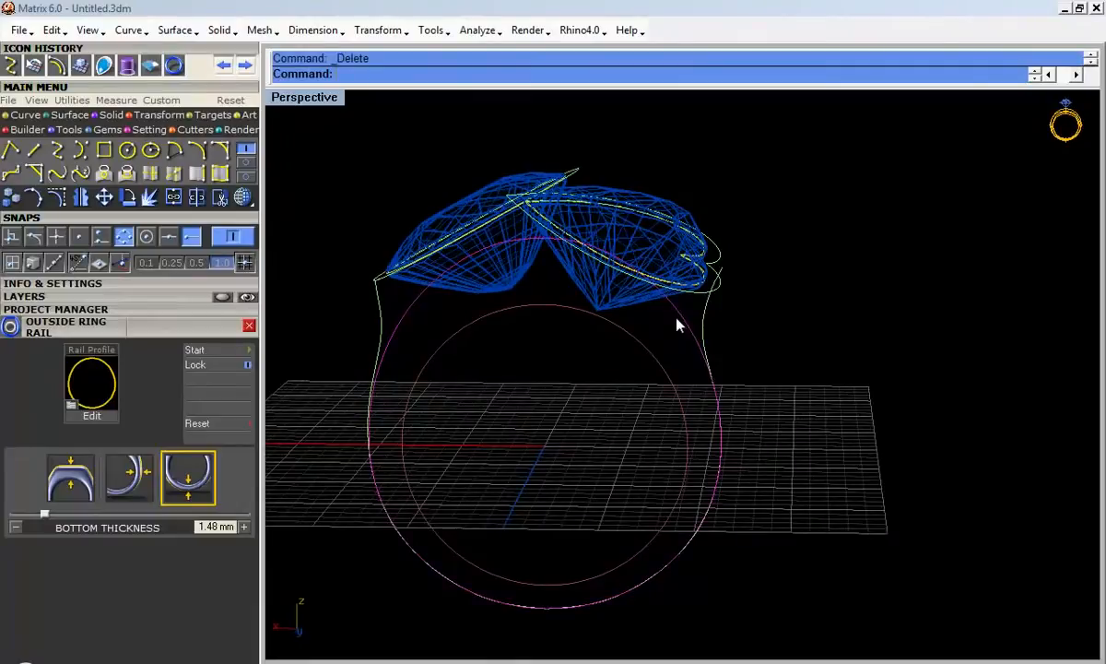
pyautogui.press('BackSpace')
pyautogui.moveTo(680, 289); pyautogui.dragTo(477, 373, button='right')
# Step: Try a history sweep of the cushion stone's outer bezel curve along the mirrored shank curve, and undo it
pyautogui.click(427, 397)
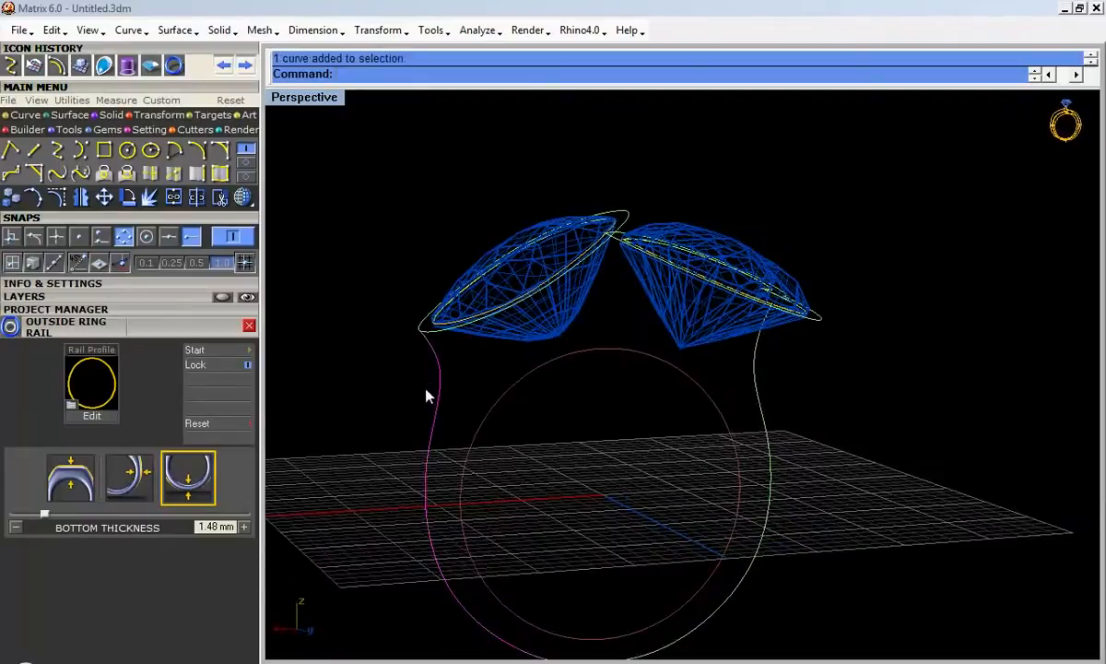
pyautogui.press('F6')
pyautogui.click(401, 343)
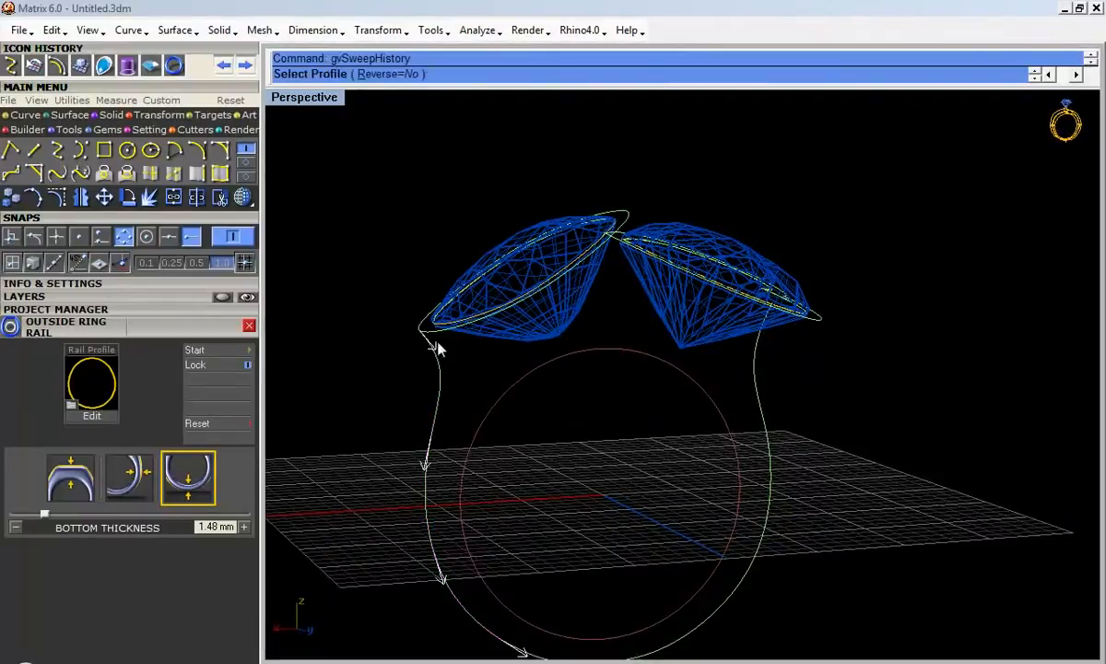
pyautogui.click(427, 332)
pyautogui.rightClick(460, 354)
pyautogui.moveTo(460, 352); pyautogui.dragTo(565, 387, button='right')
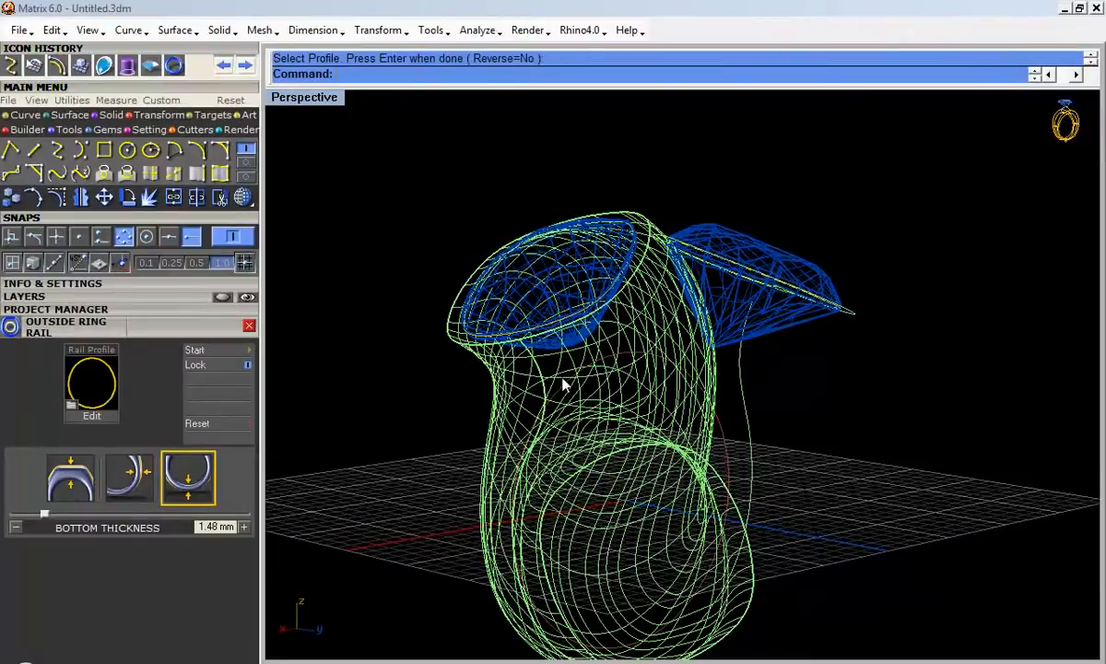
pyautogui.hotkey('ctrl', 'z')
pyautogui.moveTo(490, 367); pyautogui.dragTo(468, 380)
pyautogui.hotkey('ctrl', 'z')
pyautogui.press('F6')
pyautogui.click(382, 348)
pyautogui.click(518, 334)
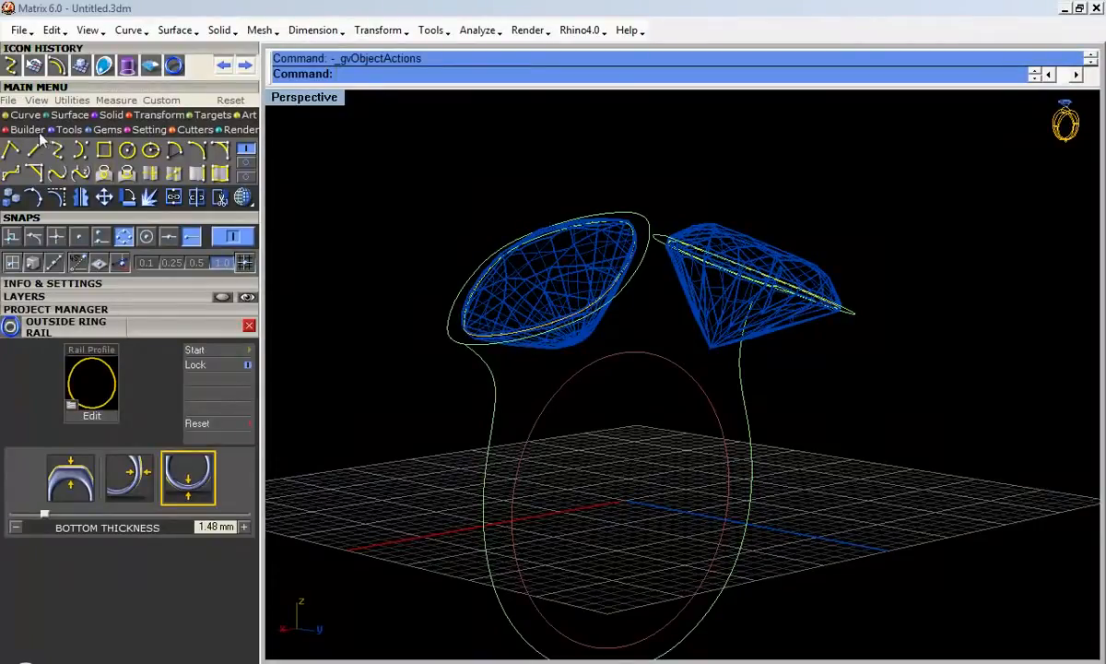
# Step: Try a one-rail sweep with the mirrored shank curve as rail and the cushion's outer bezel curve as cross section
pyautogui.click(61, 116)
pyautogui.click(10, 149)
pyautogui.click(494, 394)
pyautogui.click(450, 345)
pyautogui.press('Return')
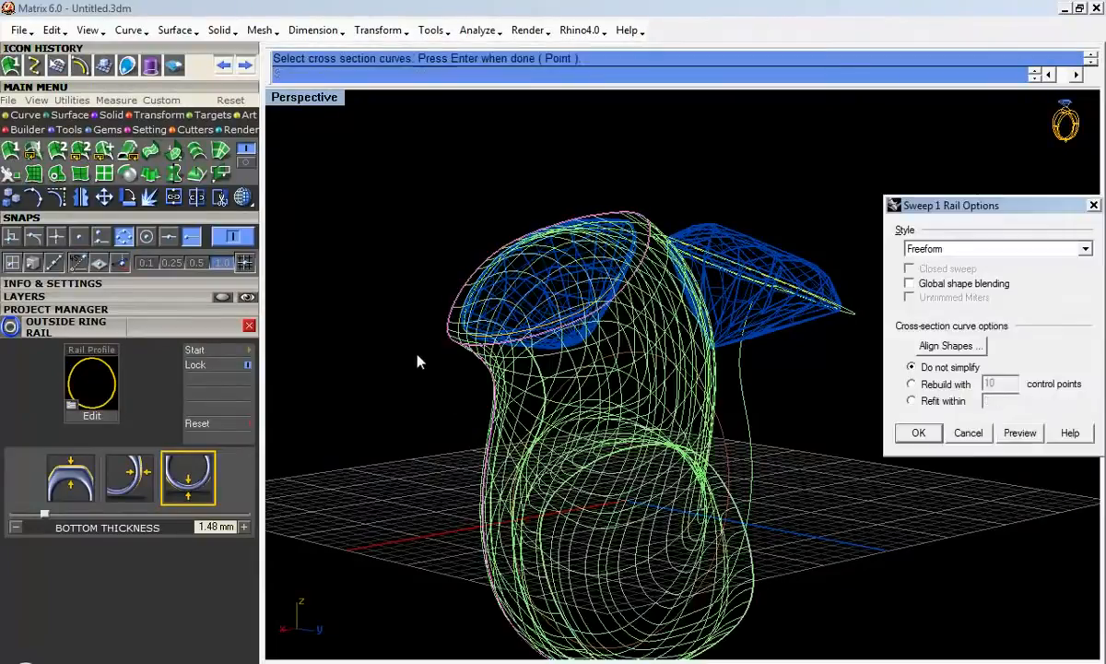
# Step: Try the Roadlike Through Finger style on the one-rail sweep and cancel the sweep
pyautogui.moveTo(662, 429); pyautogui.dragTo(524, 349, button='right')
pyautogui.click(1007, 251)
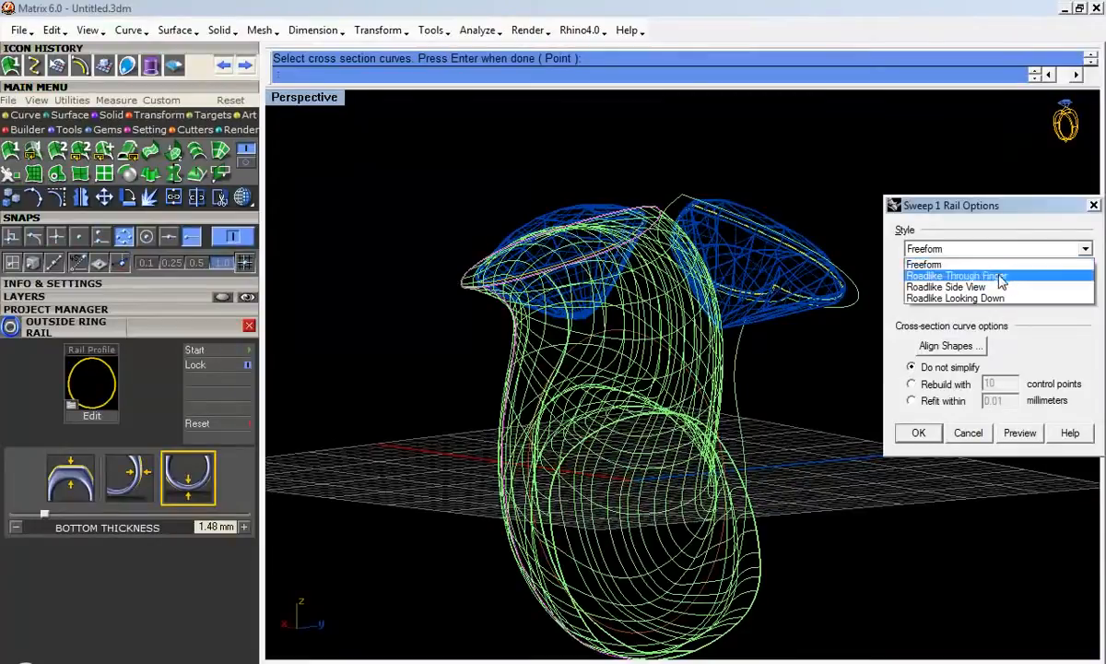
pyautogui.click(1002, 278)
pyautogui.moveTo(581, 436); pyautogui.dragTo(947, 458, button='right')
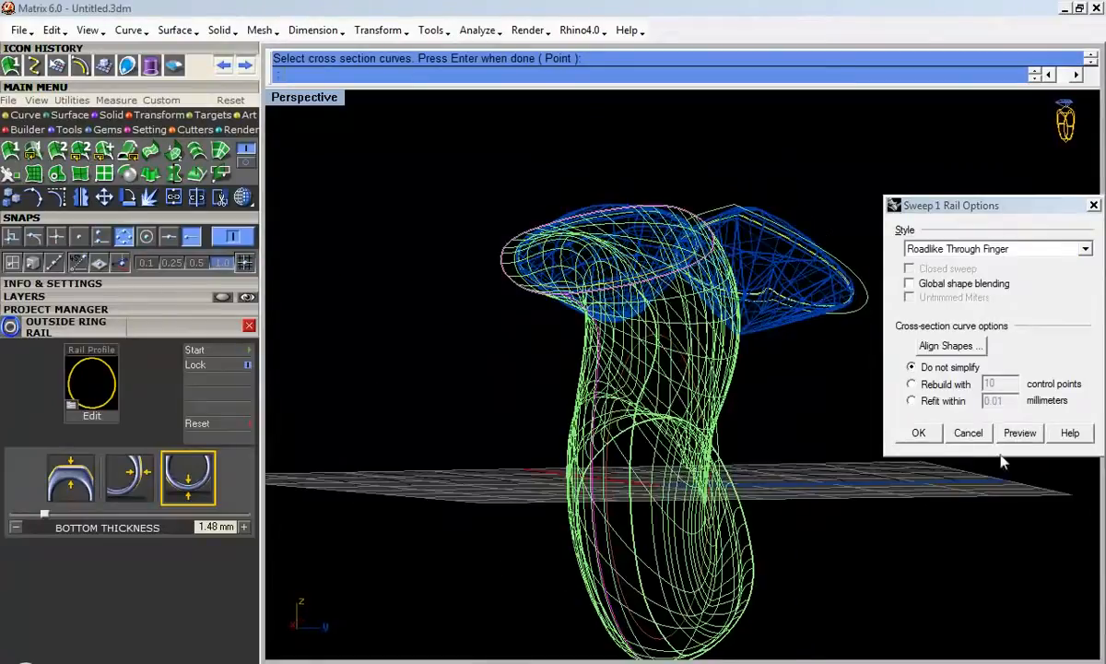
pyautogui.click(967, 435)
# Step: Examine the shank curves' alignment with the ring's centre plane in the Perspective and Side View
pyautogui.moveTo(592, 361); pyautogui.dragTo(726, 369, button='right')
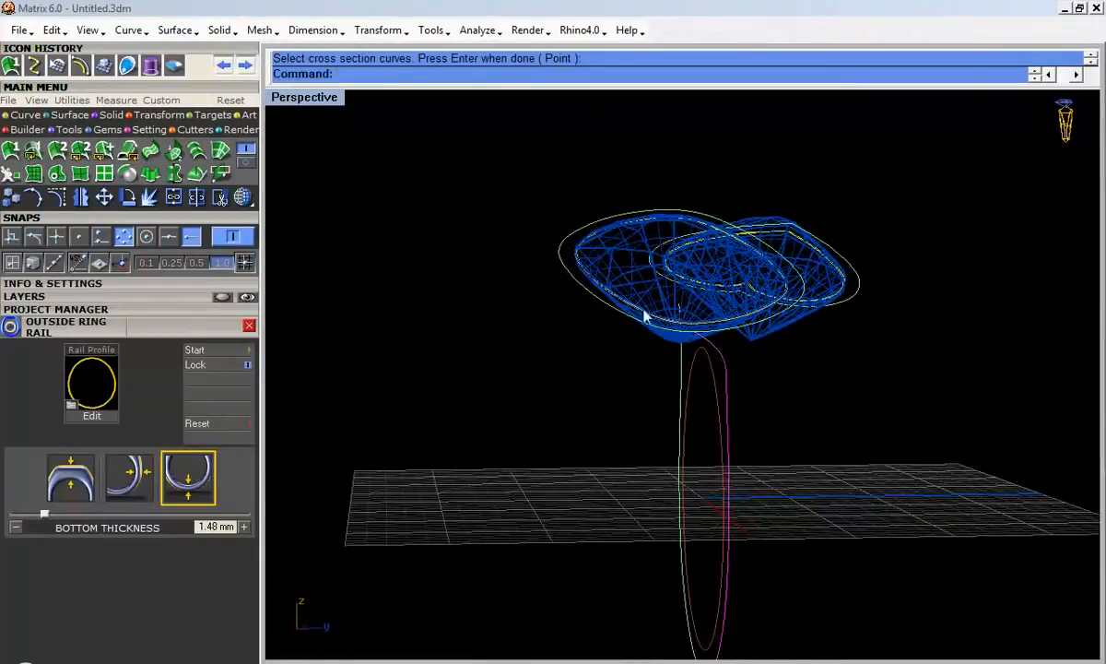
pyautogui.doubleClick(322, 103)
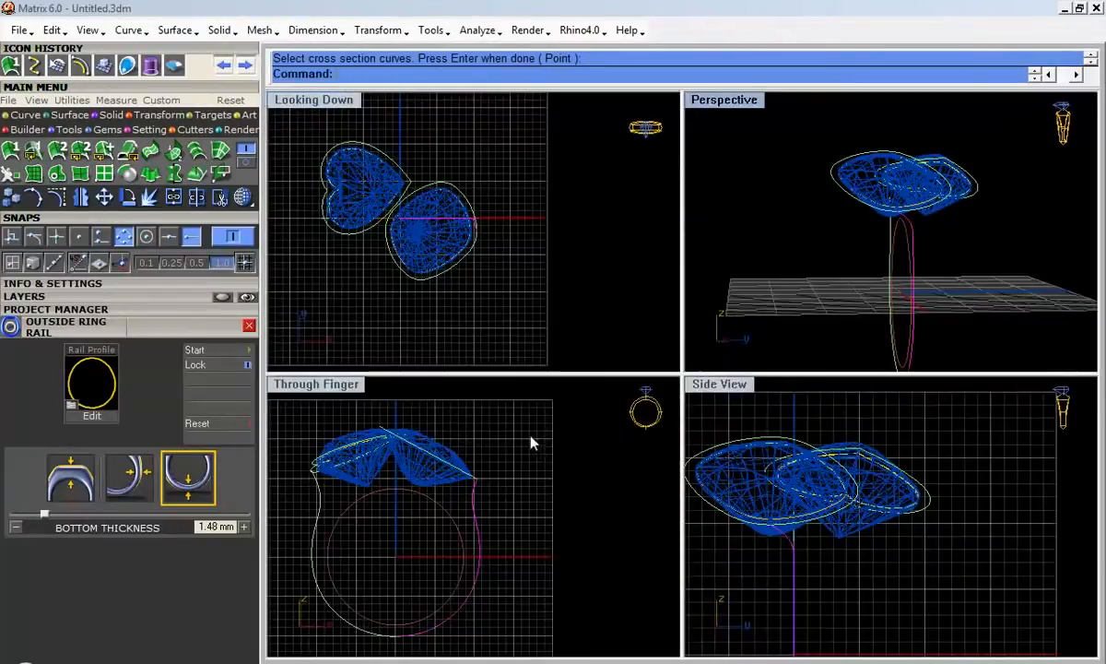
pyautogui.doubleClick(733, 385)
pyautogui.moveTo(680, 474); pyautogui.dragTo(697, 290, button='right')
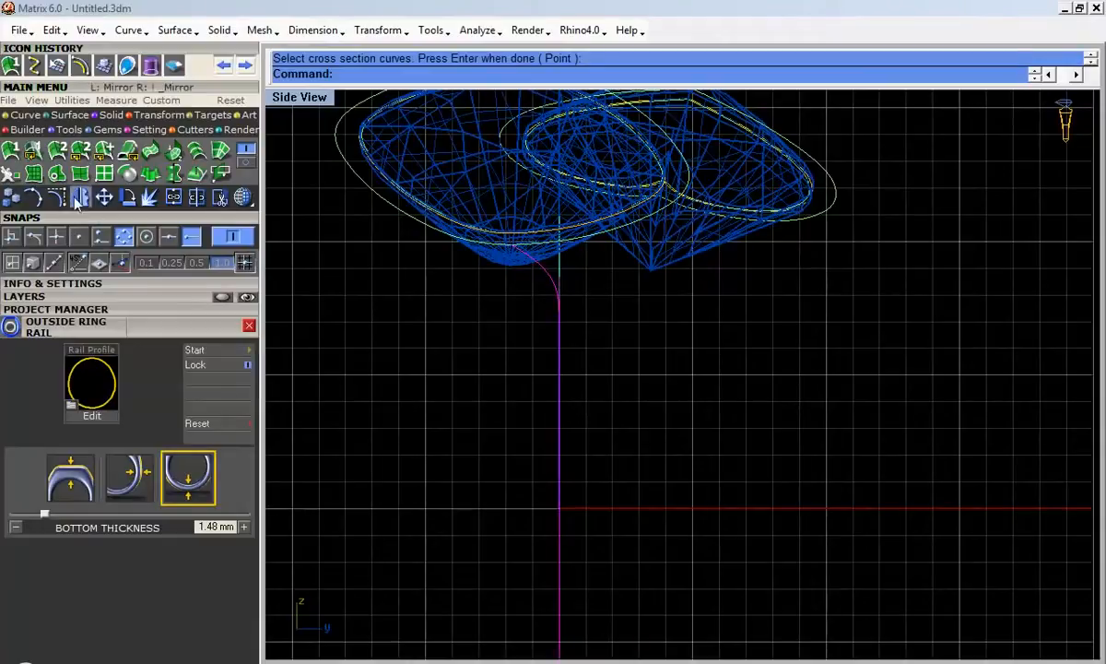
pyautogui.scroll(-3, 507, 260)
pyautogui.scroll(3, 498, 290)
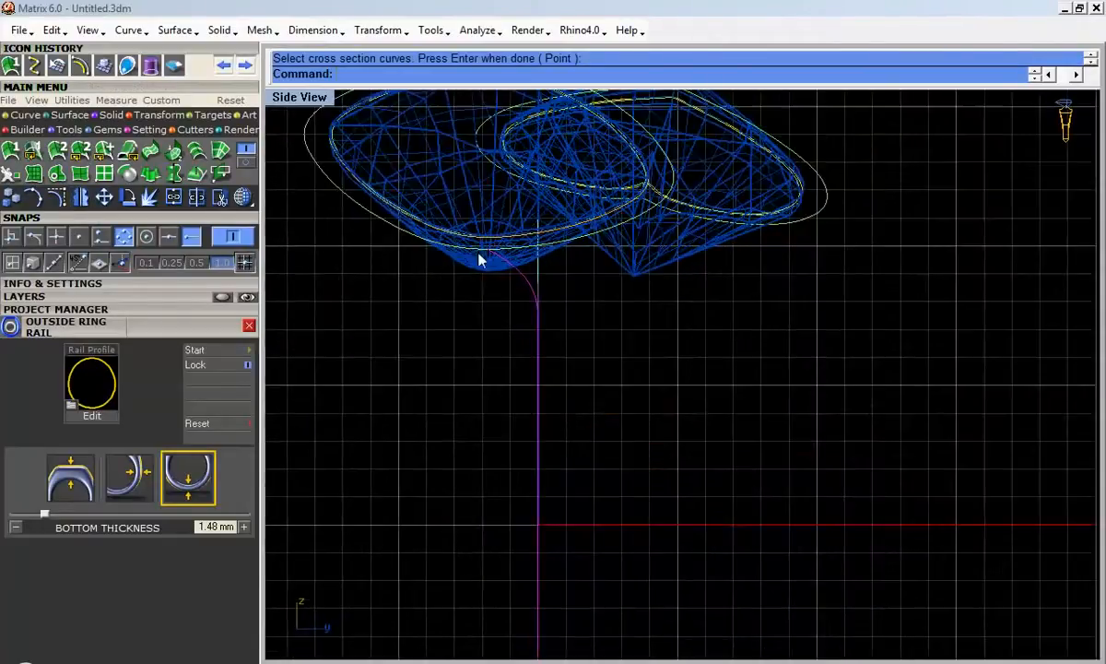
pyautogui.doubleClick(284, 96)
# Step: Project both shank curves onto the Through Finger construction plane with ProjectToCPlane, keeping the input objects
pyautogui.moveTo(508, 510); pyautogui.dragTo(475, 524)
pyautogui.click(325, 500)
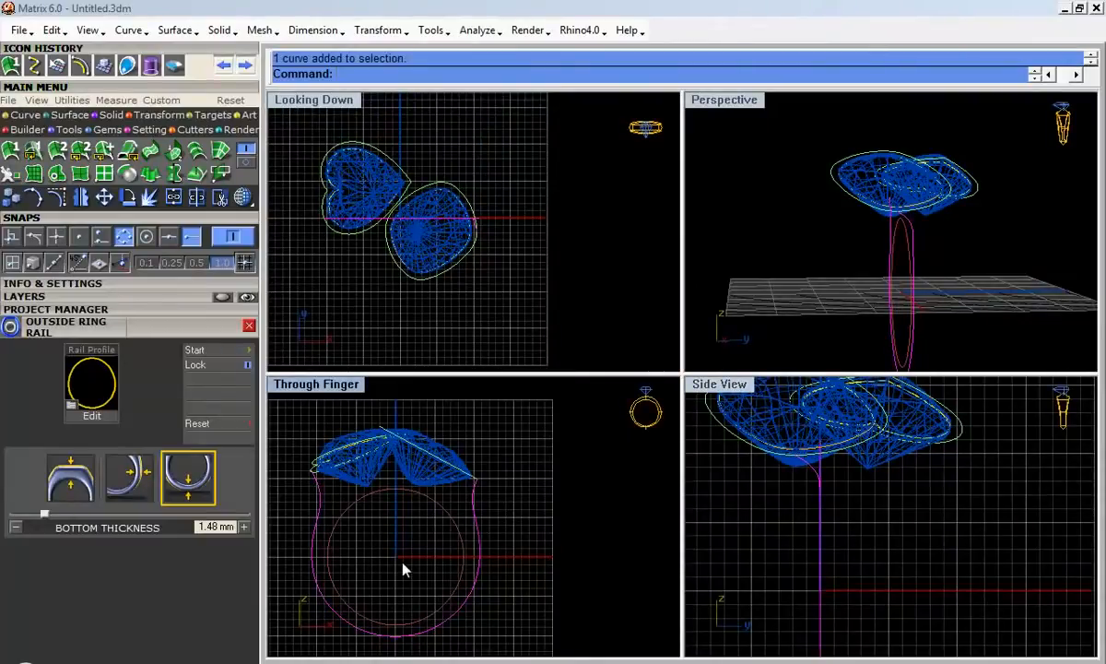
pyautogui.write('Project')
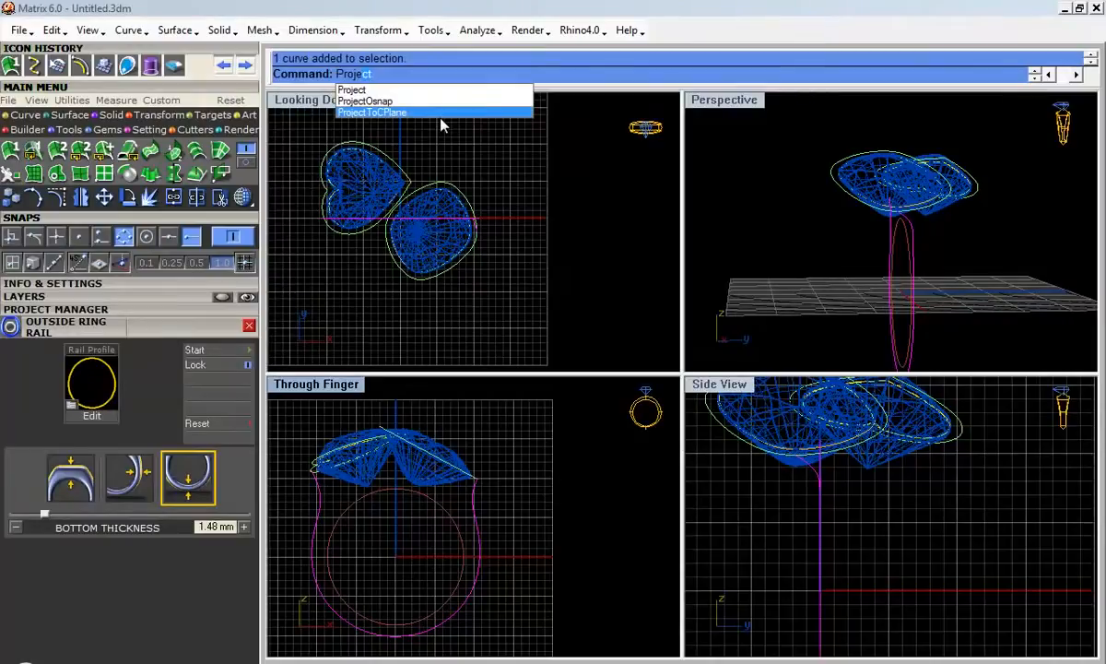
pyautogui.click(443, 114)
pyautogui.moveTo(478, 451); pyautogui.dragTo(526, 432, button='right')
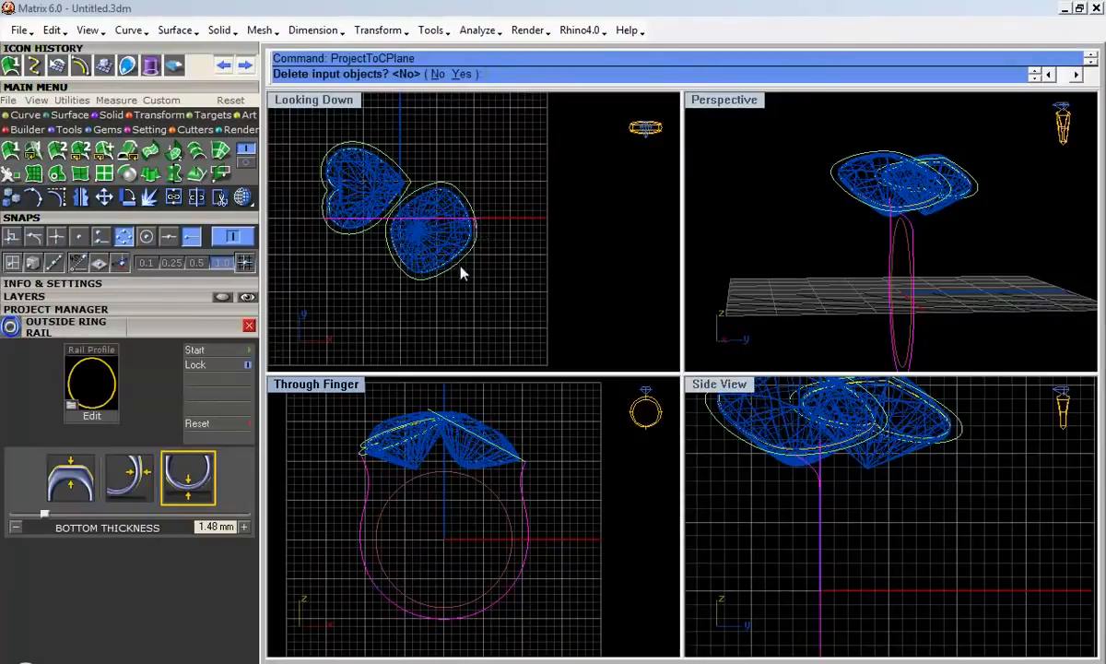
pyautogui.moveTo(492, 491); pyautogui.dragTo(463, 515, button='right')
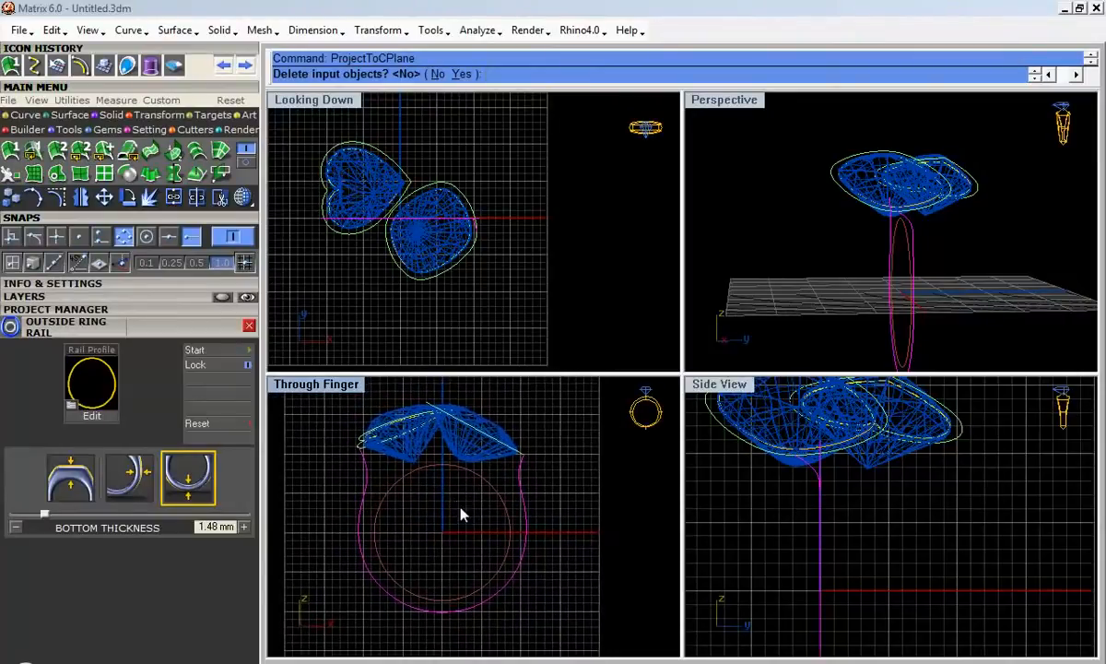
pyautogui.press('Return')
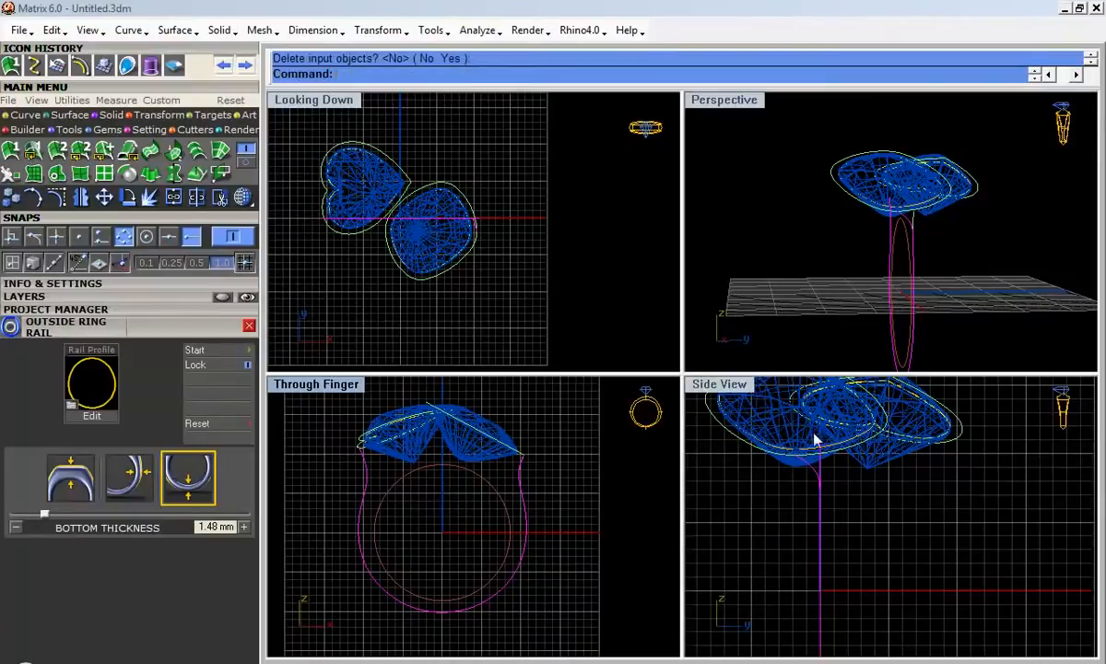
# Step: Undo the projection of the shank curves onto the construction plane
pyautogui.moveTo(836, 509); pyautogui.dragTo(823, 503, button='right')
pyautogui.click(542, 514)
pyautogui.moveTo(541, 513); pyautogui.dragTo(552, 513, button='right')
pyautogui.click(564, 352)
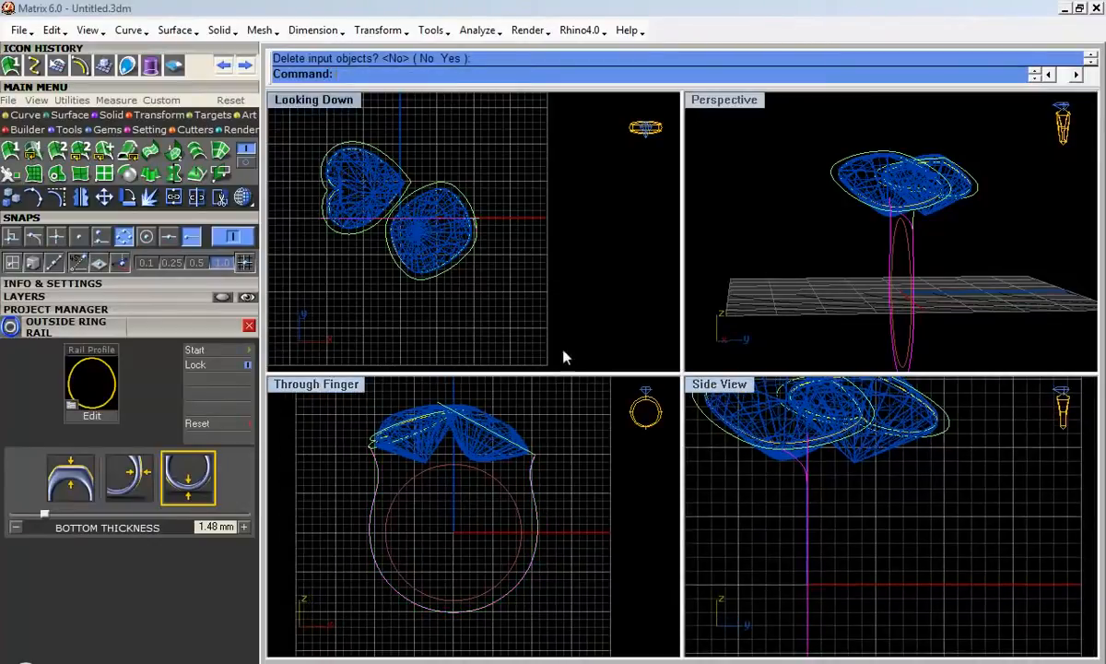
pyautogui.hotkey('ctrl', 'z')
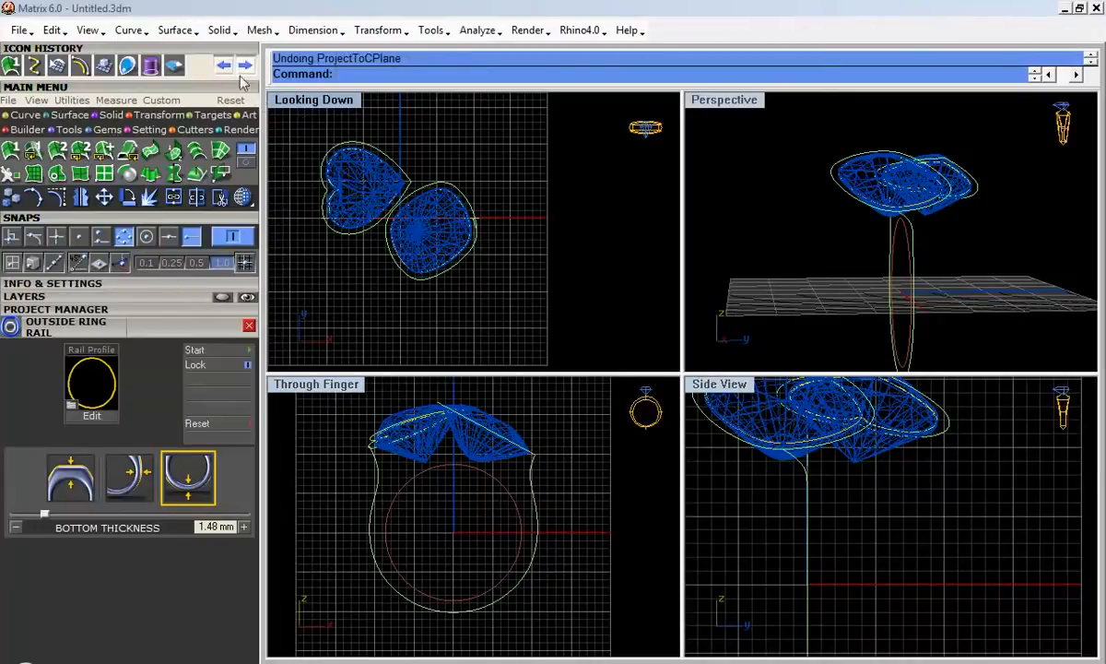
# Step: Project both shank curves onto the Through Finger construction plane with ProjectToCPlane, deleting the input objects
pyautogui.scroll(5, 813, 509)
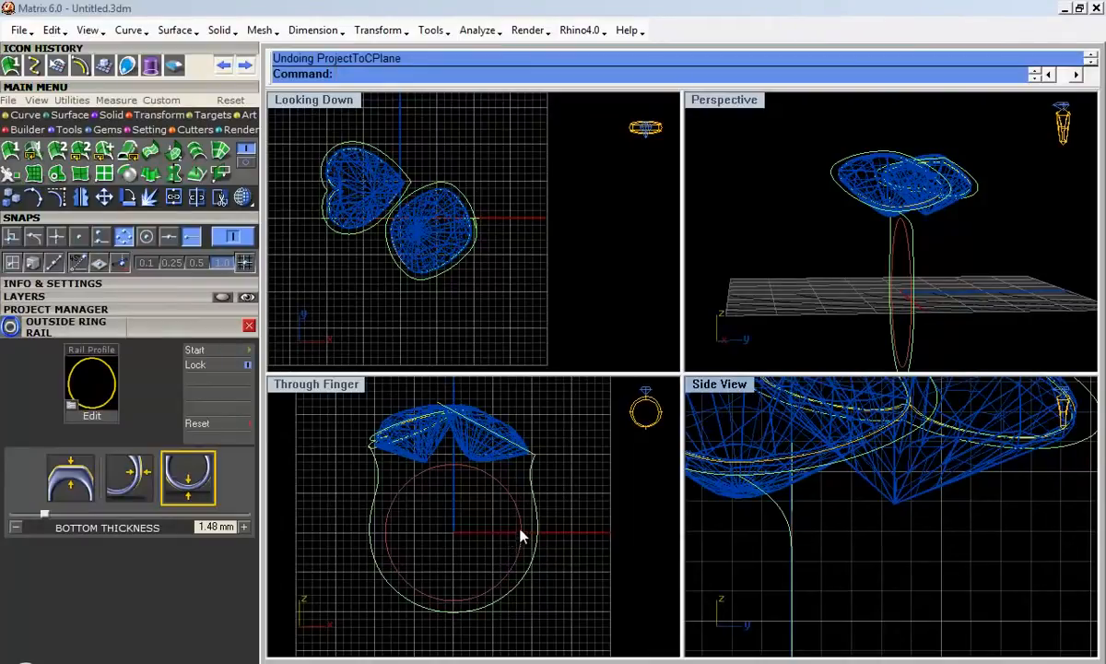
pyautogui.scroll(3, 363, 435)
pyautogui.click(360, 447)
pyautogui.scroll(-3, 355, 447)
pyautogui.click(546, 492)
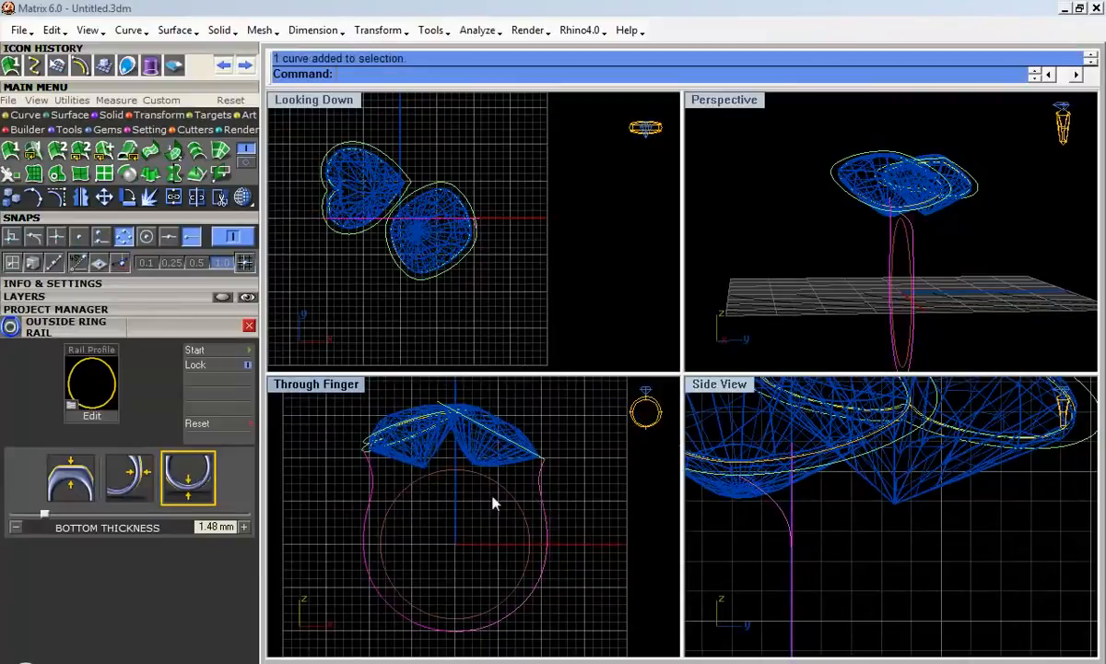
pyautogui.press('F5')
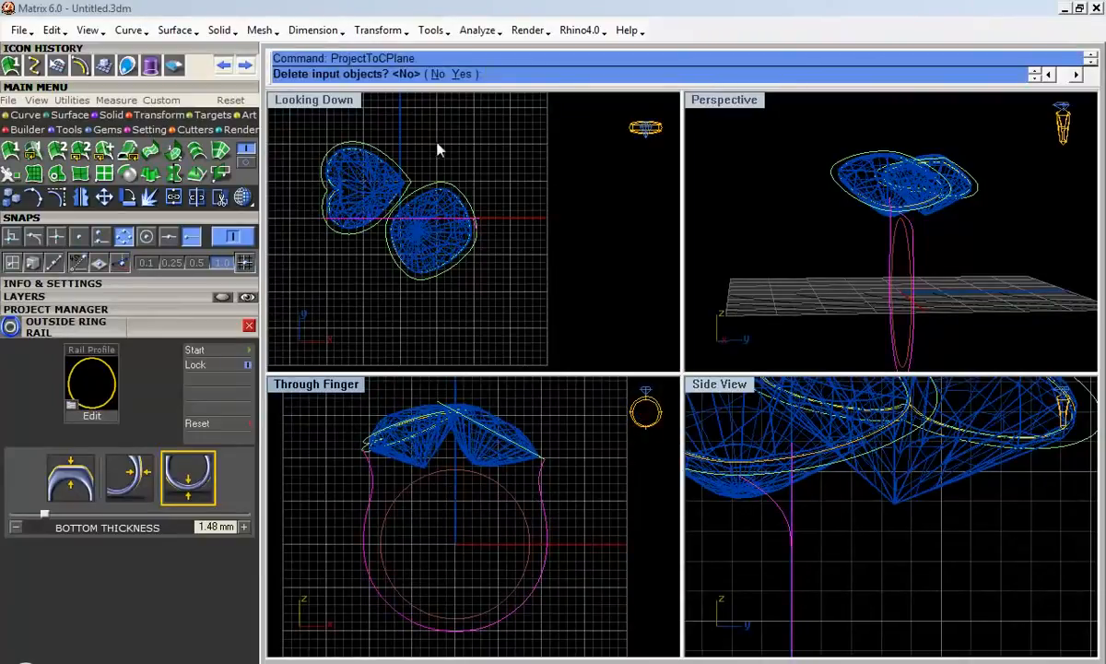
pyautogui.click(461, 74)
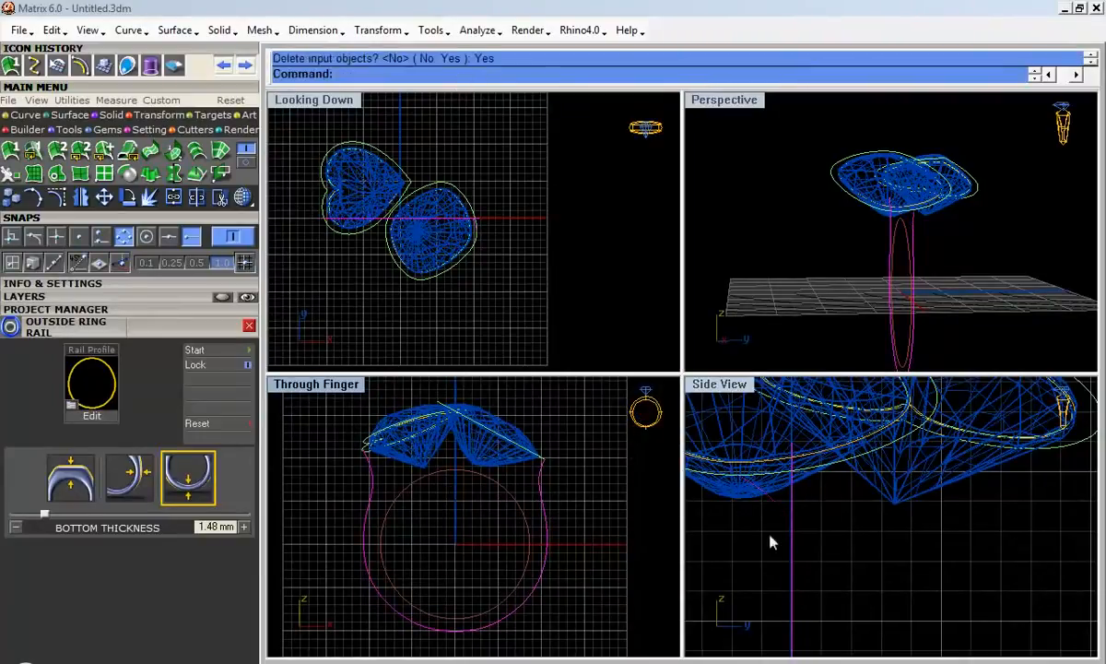
# Step: Maximize the Perspective view and turn on the control points of the shank curve
pyautogui.doubleClick(725, 99)
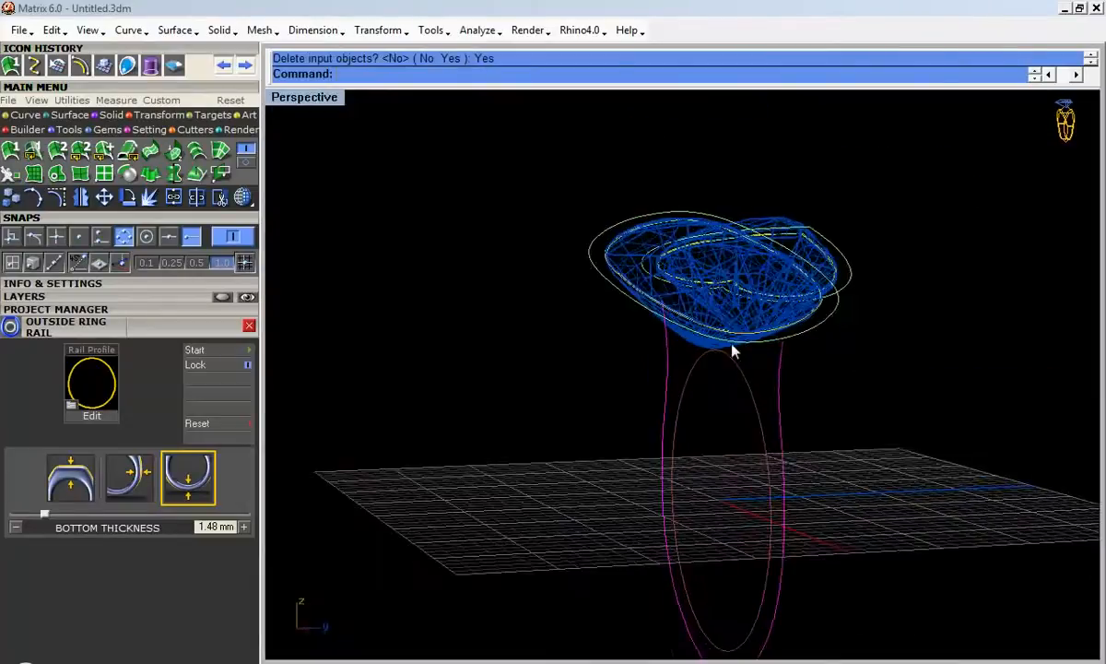
pyautogui.scroll(5, 826, 372)
pyautogui.click(837, 352)
pyautogui.click(56, 197)
pyautogui.scroll(-3, 751, 443)
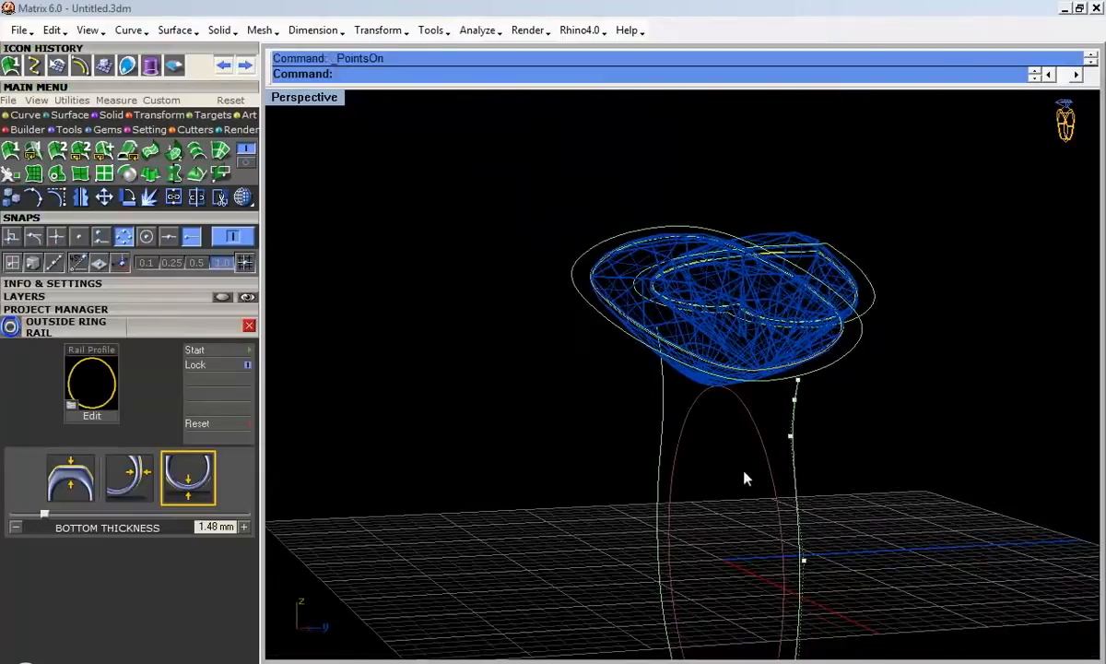
# Step: Undo and redo the shank curves' ProjectToCPlane operation to compare their shape before and after projection
pyautogui.hotkey('ctrl', 'z')
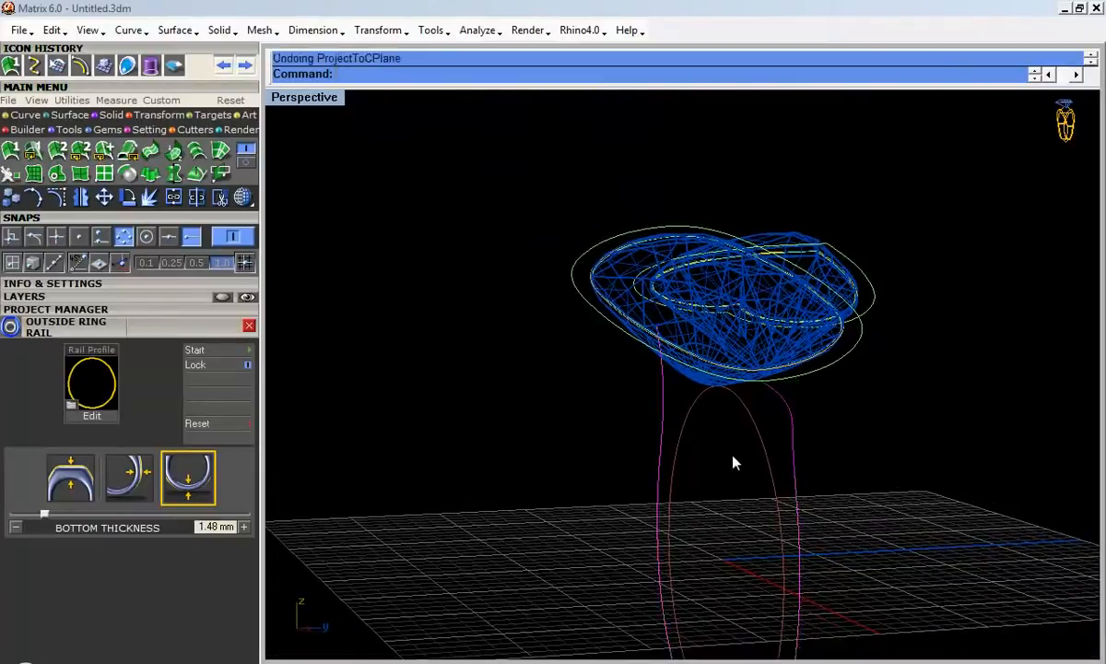
pyautogui.scroll(1, 773, 439)
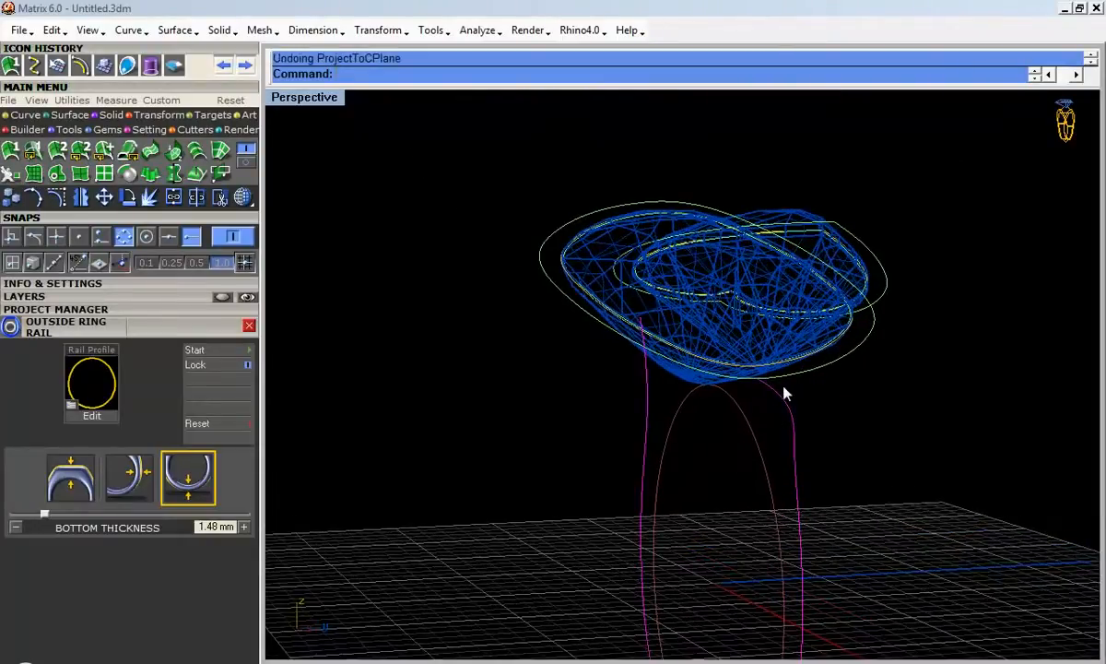
pyautogui.hotkey('ctrl', 'y')
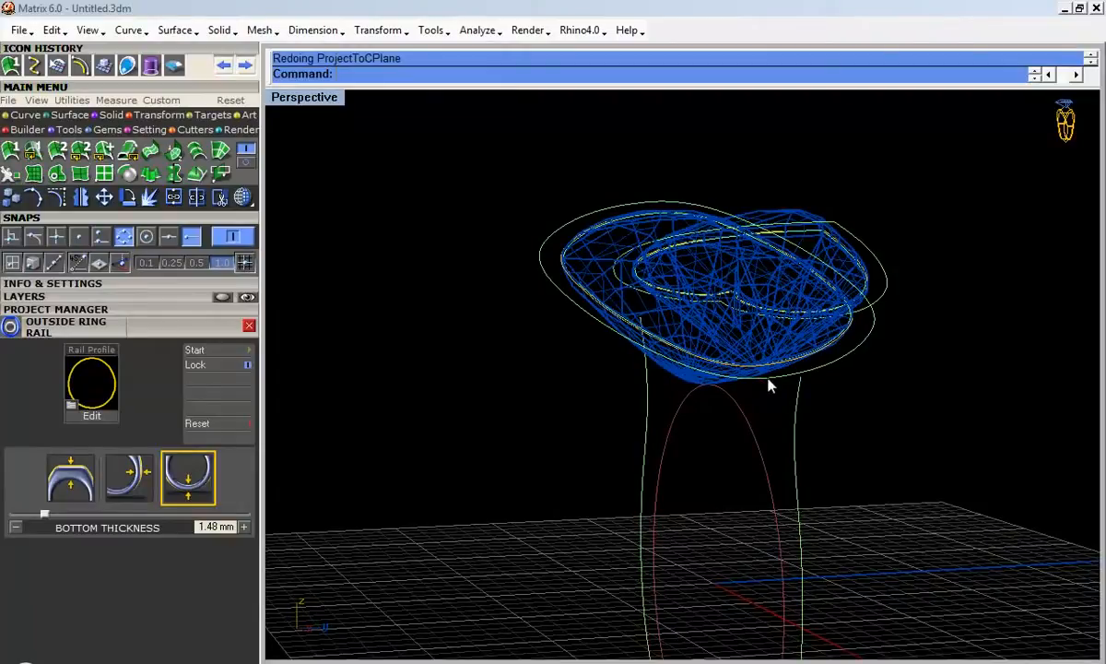
# Step: Rebuild the cushion stone's outer and inner bezel curves with 20 points at degree 3, deleting the input curves
pyautogui.moveTo(694, 358); pyautogui.dragTo(875, 401, button='right')
pyautogui.moveTo(880, 390); pyautogui.dragTo(533, 389, button='right')
pyautogui.click(451, 343)
pyautogui.scroll(3, 446, 351)
pyautogui.click(453, 330)
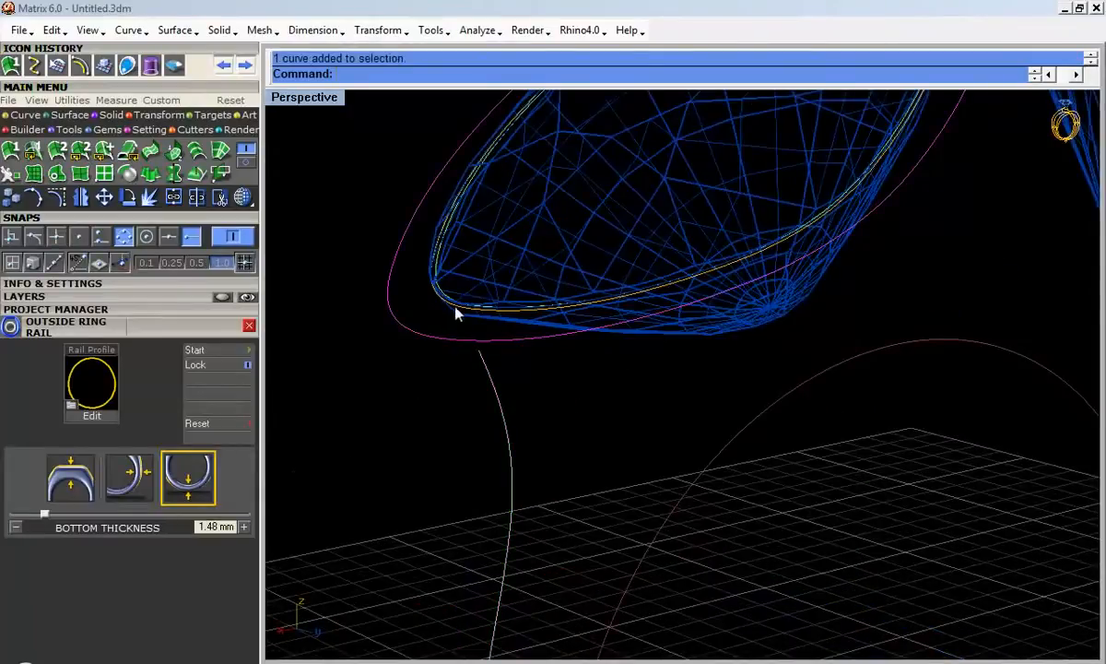
pyautogui.click(448, 294)
pyautogui.scroll(3, 447, 294)
pyautogui.click(446, 294)
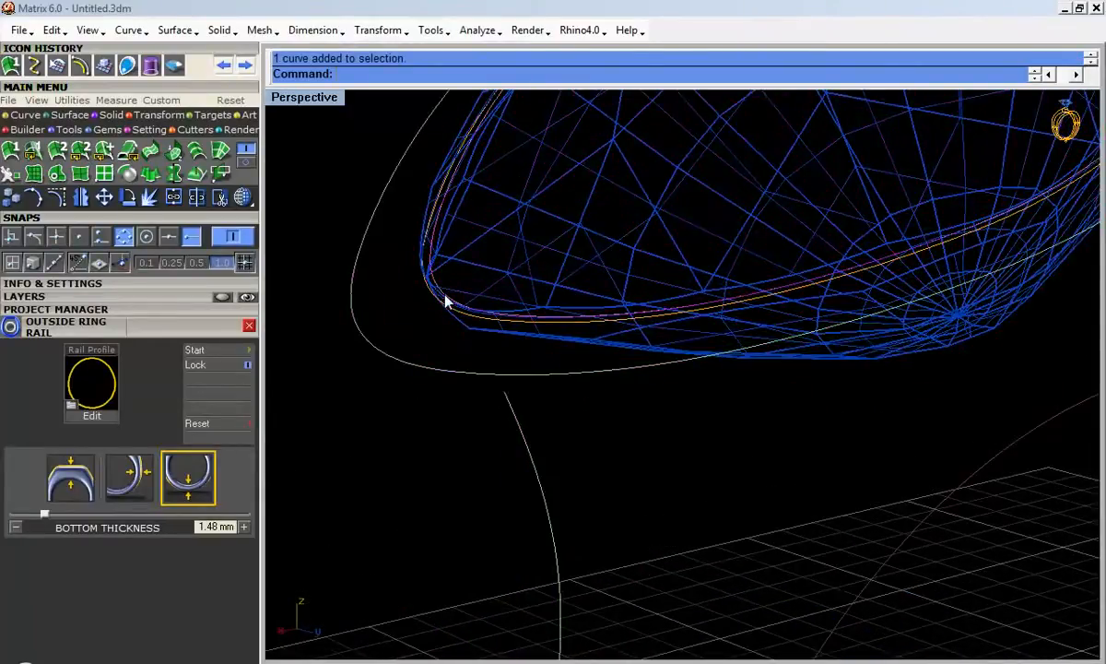
pyautogui.scroll(-4, 402, 396)
pyautogui.write('rebuild')
pyautogui.press('Return')
pyautogui.doubleClick(719, 305)
pyautogui.write('12')
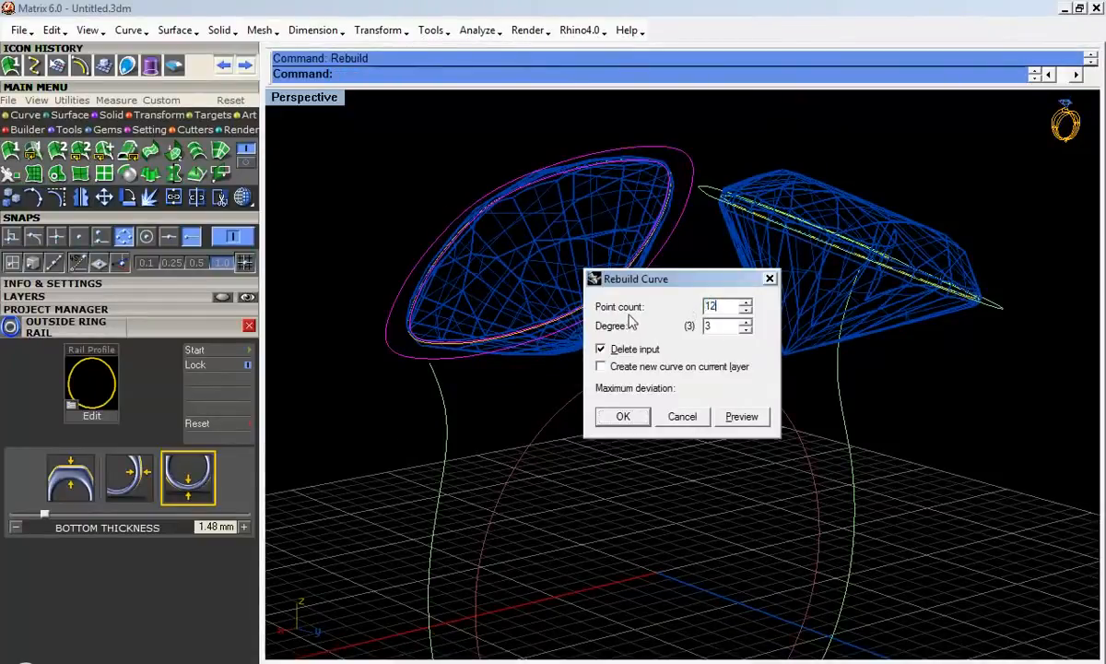
pyautogui.write('20')
pyautogui.click(743, 415)
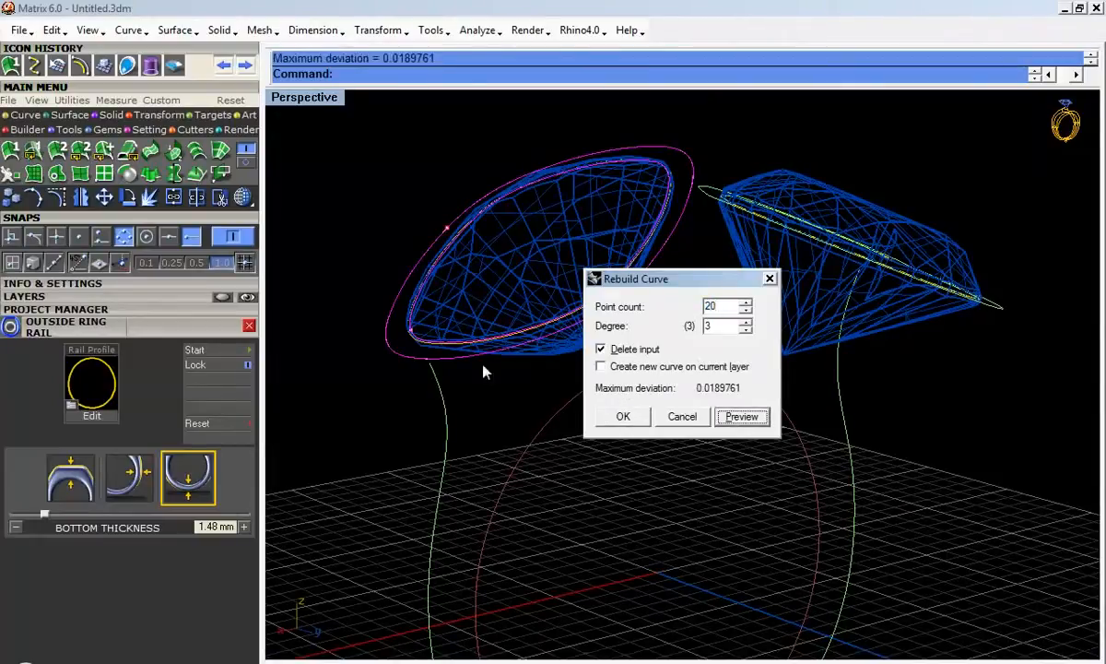
pyautogui.scroll(5, 493, 383)
pyautogui.click(621, 416)
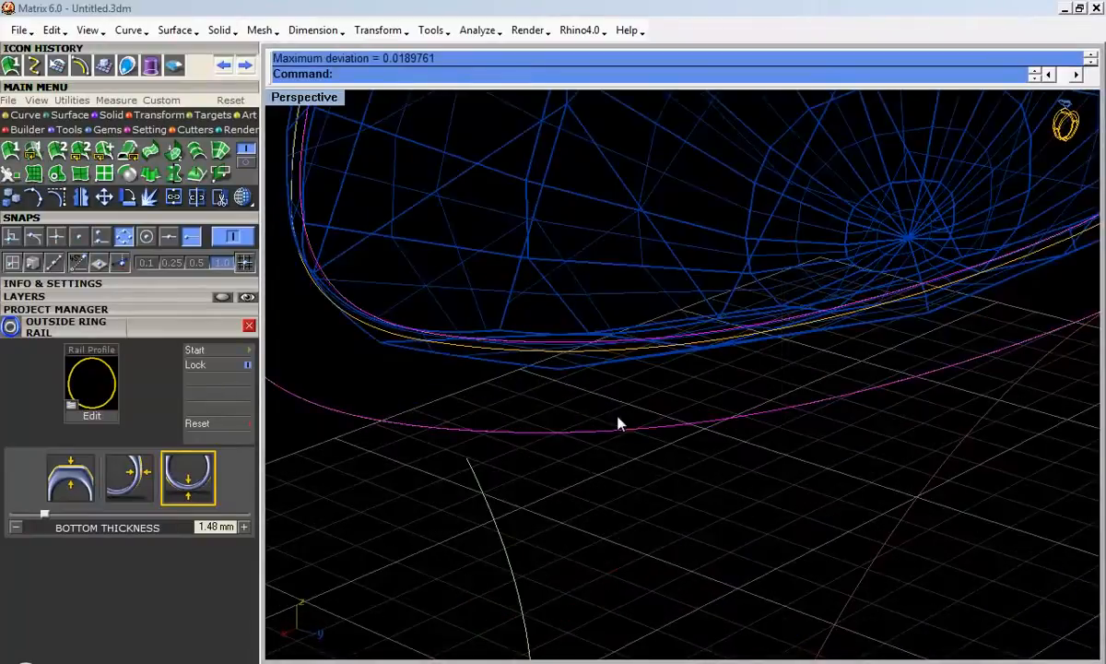
# Step: Explode the heart stone's outer and inner bezel curves into separate segments
pyautogui.scroll(-5, 613, 425)
pyautogui.moveTo(605, 433); pyautogui.dragTo(786, 378, button='right')
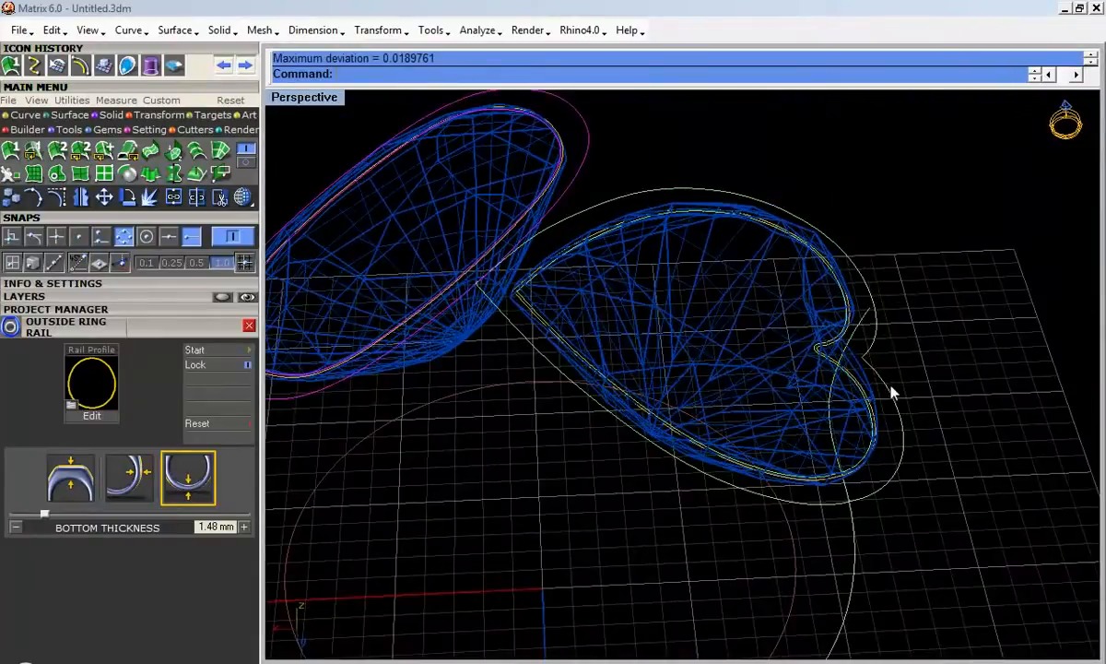
pyautogui.scroll(5, 832, 365)
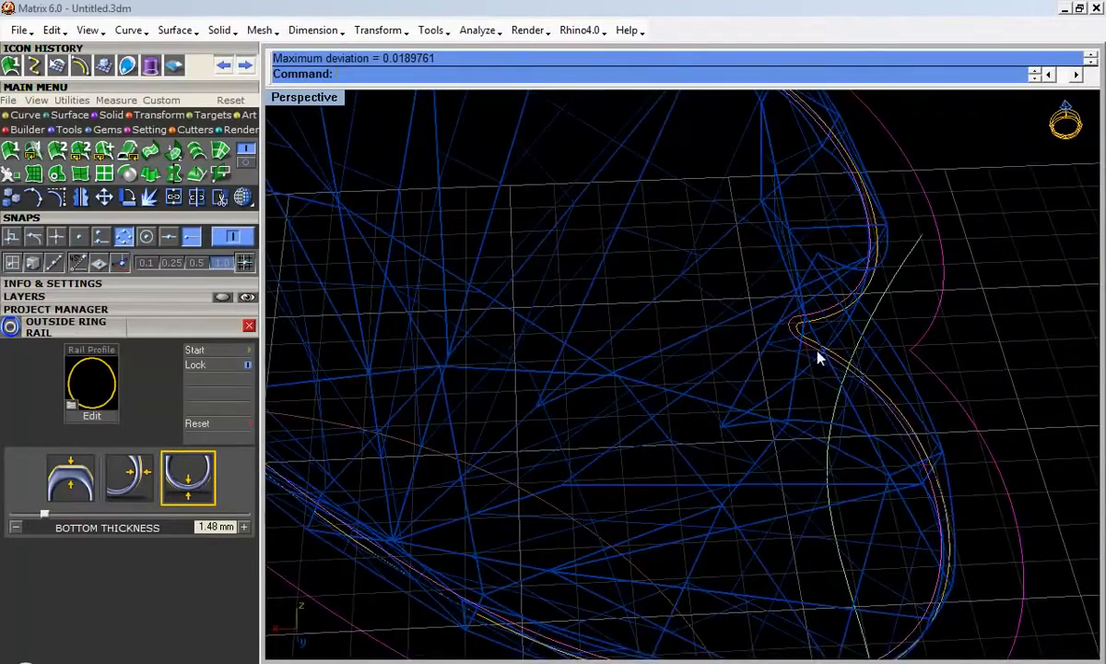
pyautogui.scroll(3, 802, 360)
pyautogui.scroll(2, 673, 343)
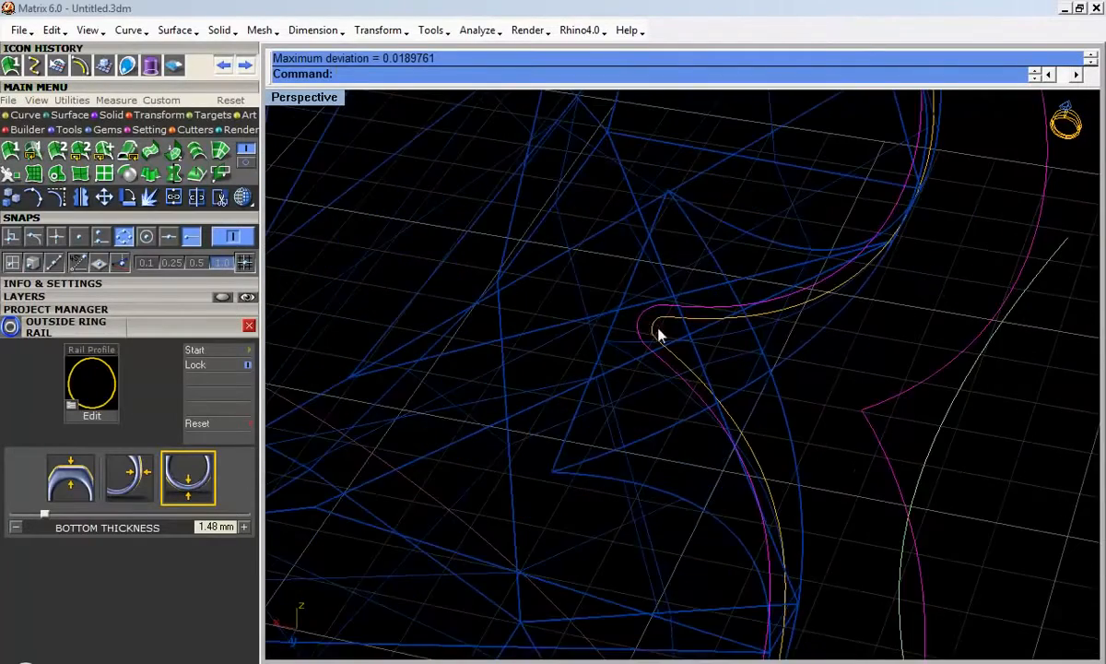
pyautogui.scroll(-6, 653, 334)
pyautogui.moveTo(691, 395); pyautogui.dragTo(710, 343, button='right')
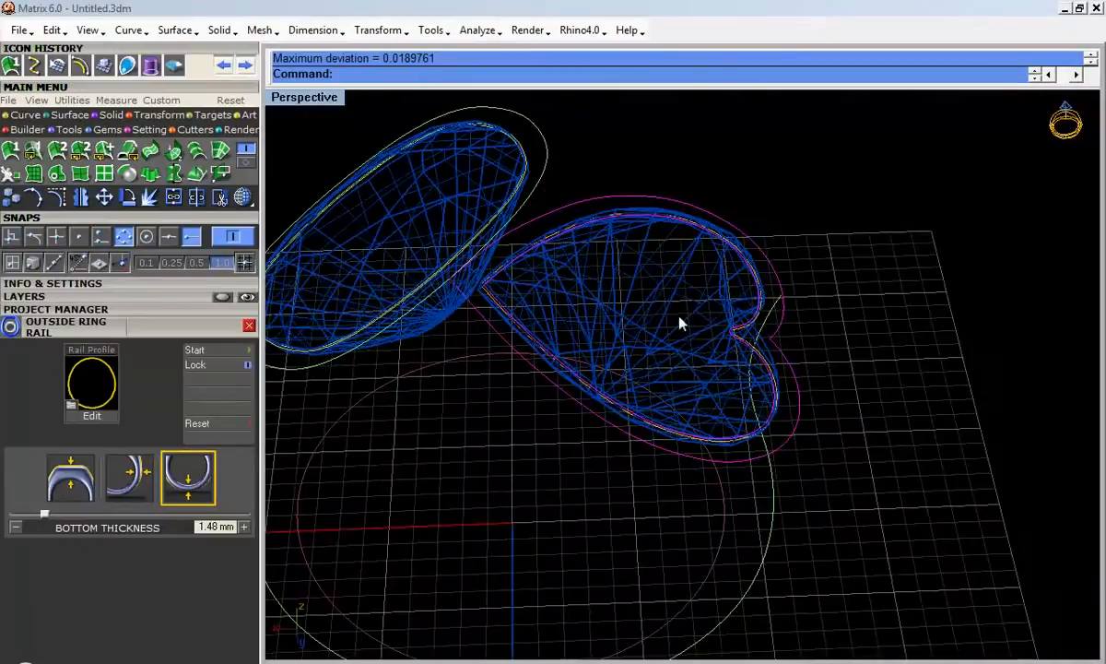
pyautogui.click(141, 183)
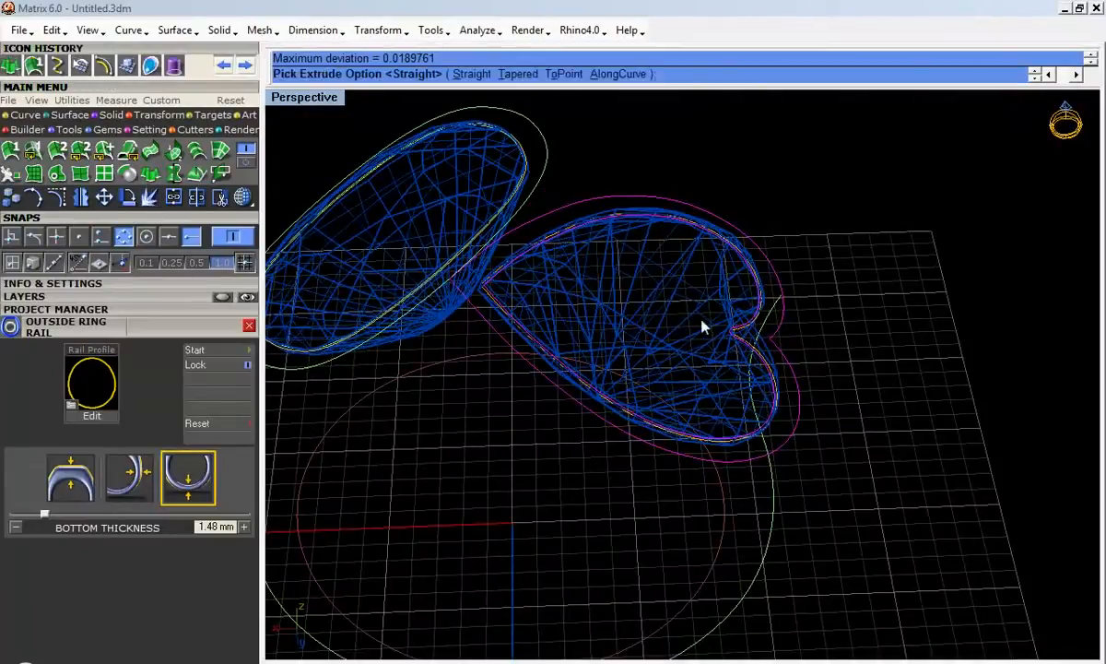
pyautogui.moveTo(694, 320); pyautogui.dragTo(712, 303, button='right')
pyautogui.click(150, 196)
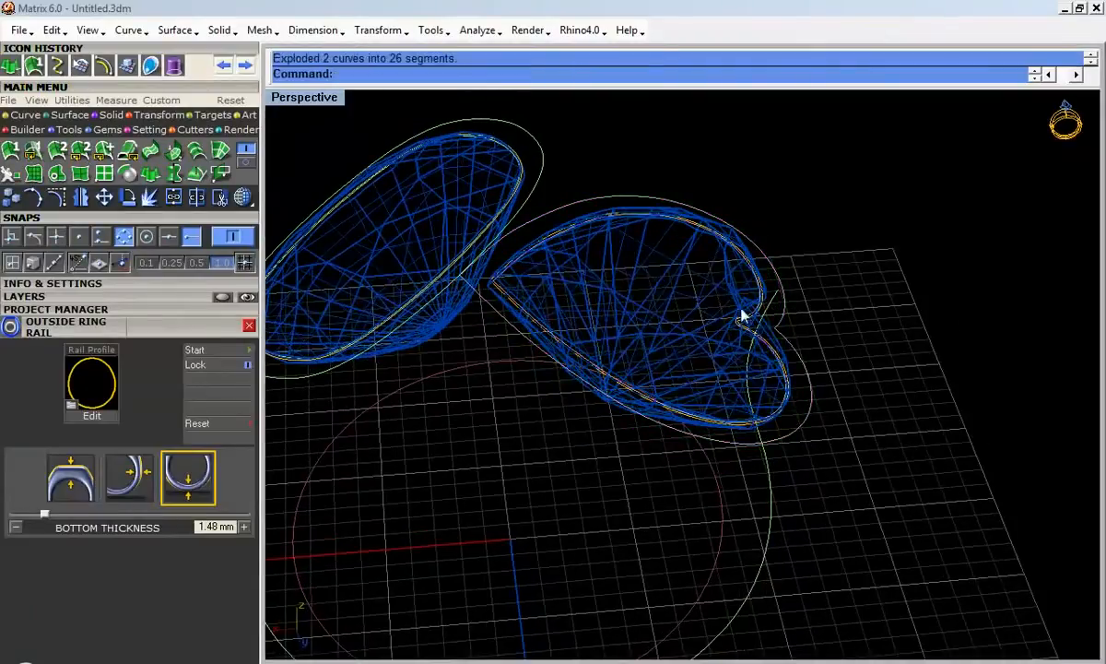
# Step: Examine the outer heart curve's segments where they meet at the notch
pyautogui.scroll(5, 759, 339)
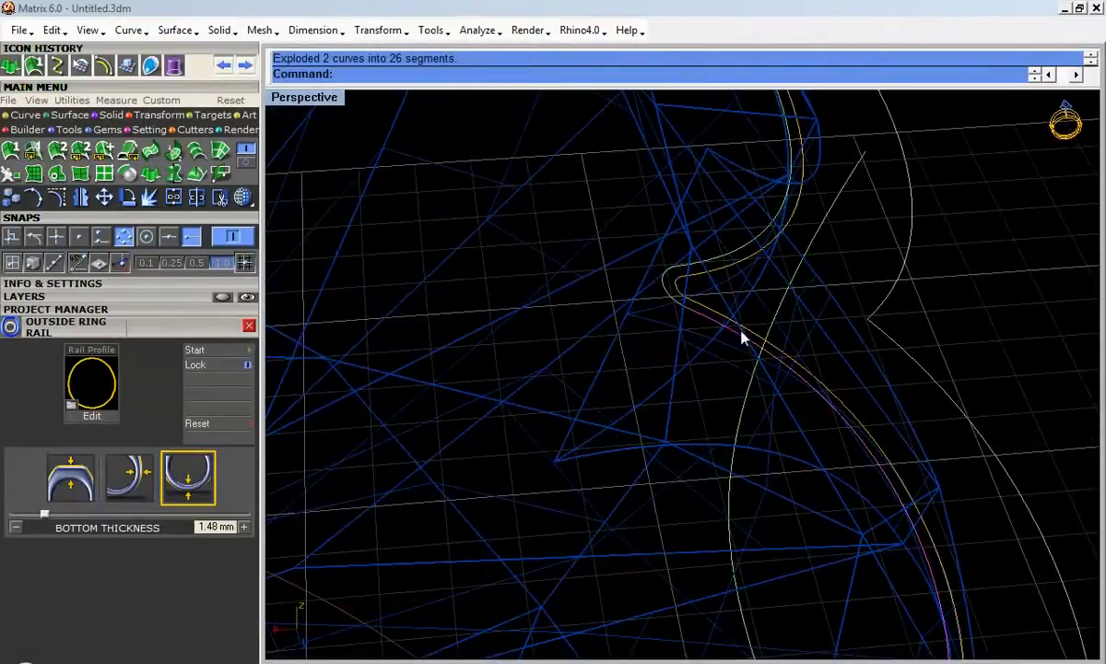
pyautogui.click(886, 307)
pyautogui.click(886, 329)
pyautogui.moveTo(905, 309); pyautogui.dragTo(877, 335)
pyautogui.scroll(2, 892, 311)
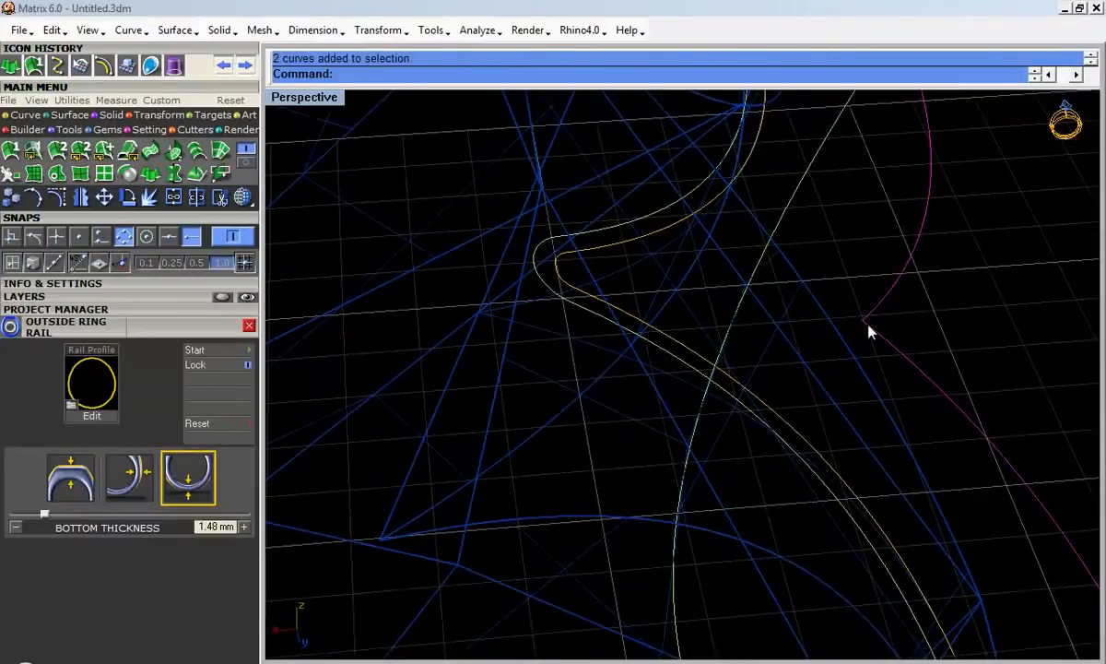
pyautogui.scroll(-2, 863, 335)
pyautogui.moveTo(921, 323); pyautogui.dragTo(887, 279)
pyautogui.scroll(-1, 890, 322)
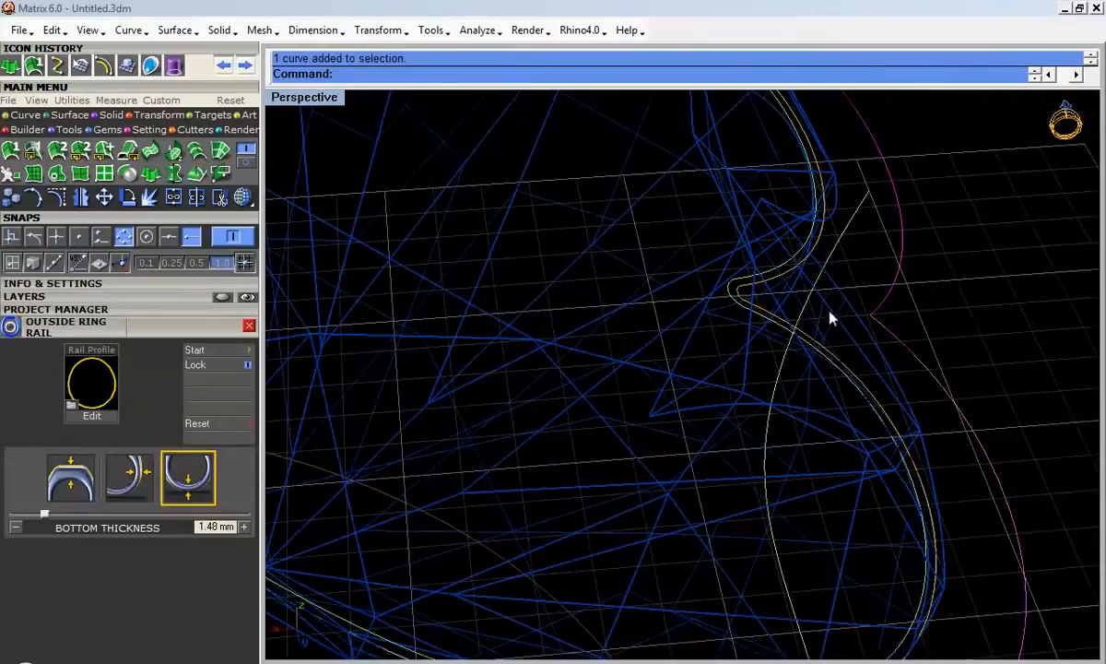
pyautogui.scroll(-2, 834, 331)
# Step: Lock the cushion stone with its bezel curves, the shank curves, the finger rail and the heart stone
pyautogui.moveTo(868, 521); pyautogui.dragTo(858, 490)
pyautogui.moveTo(875, 487); pyautogui.dragTo(956, 473, button='right')
pyautogui.scroll(-1, 824, 477)
pyautogui.moveTo(823, 478); pyautogui.dragTo(706, 452, button='right')
pyautogui.scroll(-6, 707, 454)
pyautogui.click(531, 387)
pyautogui.click(448, 430)
pyautogui.click(770, 521)
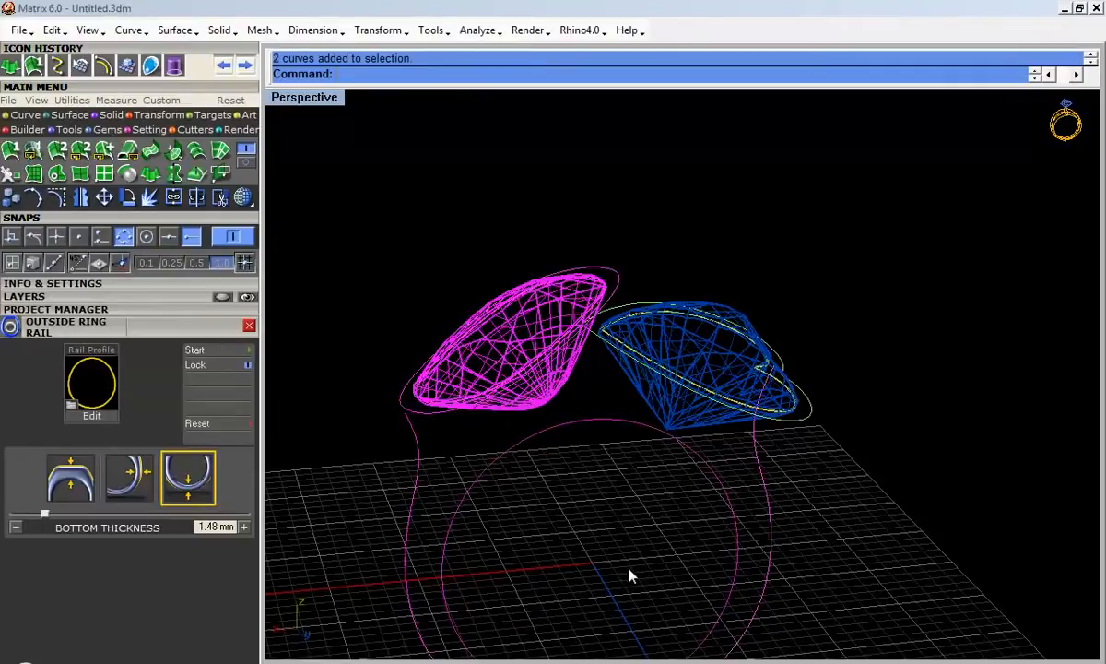
pyautogui.hotkey('ctrl', 'l')
pyautogui.moveTo(719, 349); pyautogui.dragTo(695, 392, button='right')
pyautogui.scroll(4, 695, 366)
pyautogui.click(695, 366)
pyautogui.hotkey('ctrl', 'l')
# Step: Delete the extra curve running along the heart stone's girdle
pyautogui.moveTo(620, 393); pyautogui.dragTo(511, 364, button='right')
pyautogui.scroll(6, 492, 348)
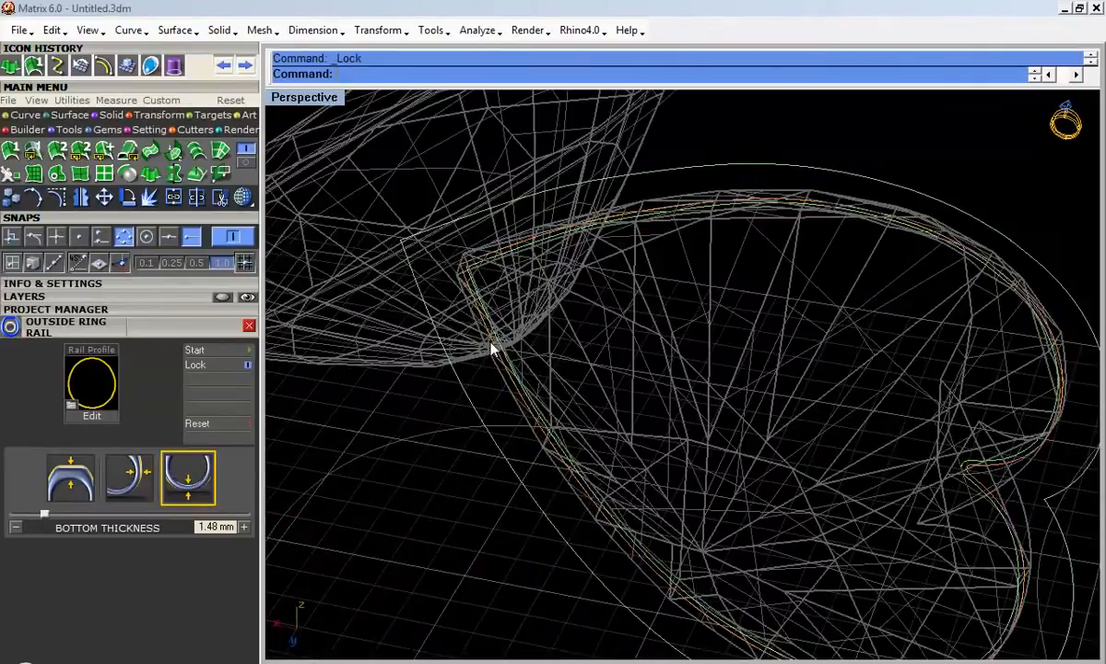
pyautogui.press('Delete')
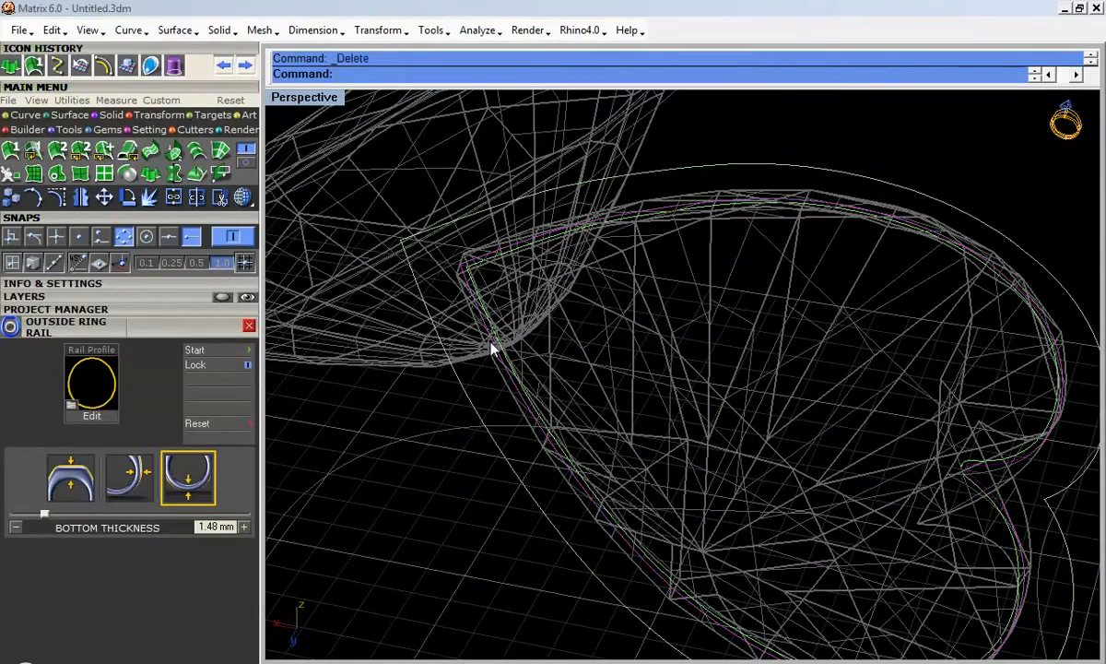
# Step: Join the outer heart curve's segments along one side, from the pointed tip to the notch
pyautogui.moveTo(480, 347); pyautogui.dragTo(645, 347, button='right')
pyautogui.scroll(-6, 591, 341)
pyautogui.scroll(3, 627, 268)
pyautogui.scroll(4, 546, 290)
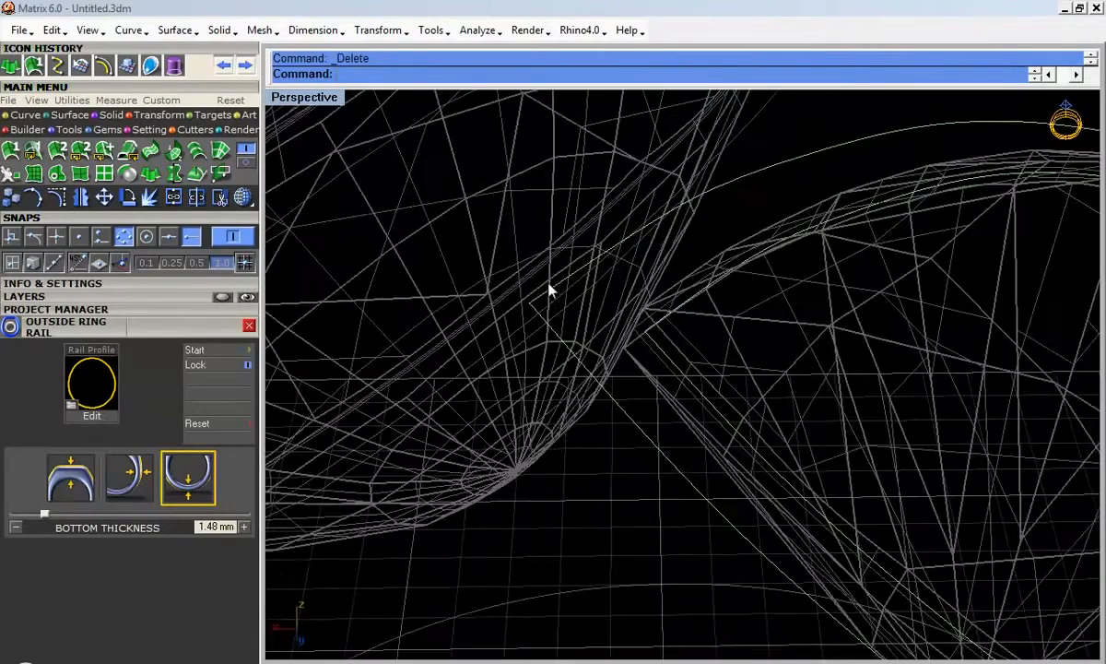
pyautogui.click(618, 252)
pyautogui.scroll(-8, 606, 252)
pyautogui.keyDown('ctrl'); pyautogui.moveTo(829, 327); pyautogui.dragTo(836, 345, button='right'); pyautogui.keyUp('ctrl')
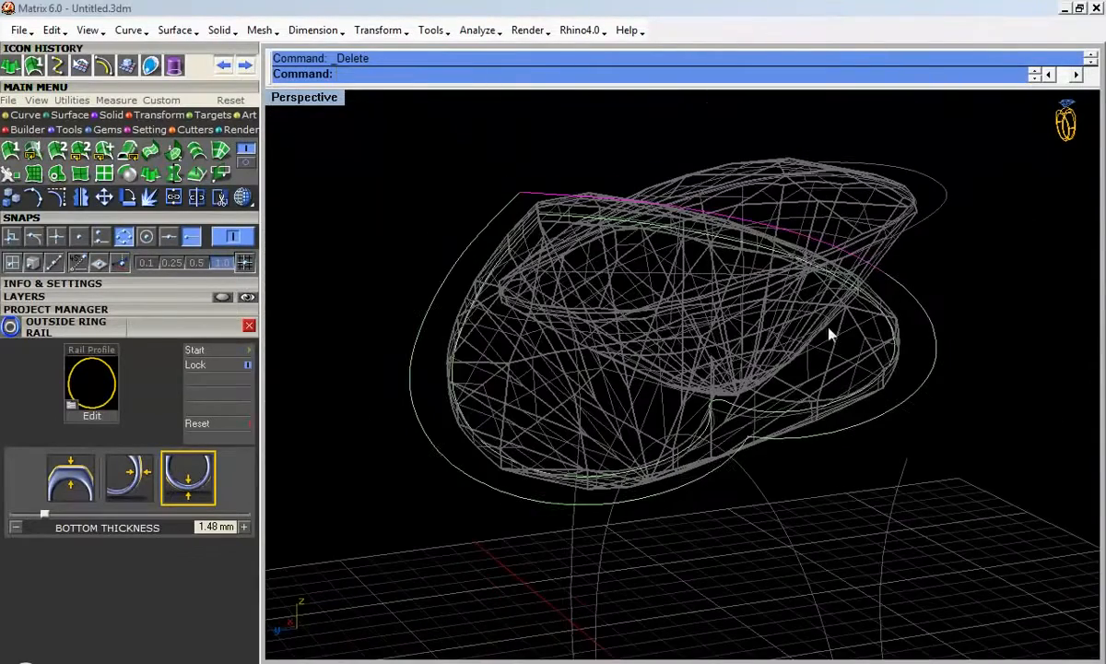
pyautogui.keyDown('shift'); pyautogui.moveTo(959, 271); pyautogui.dragTo(875, 305); pyautogui.keyUp('shift')
pyautogui.keyDown('shift'); pyautogui.moveTo(969, 282); pyautogui.dragTo(913, 389); pyautogui.keyUp('shift')
pyautogui.keyDown('shift'); pyautogui.moveTo(999, 331); pyautogui.dragTo(999, 383); pyautogui.keyUp('shift')
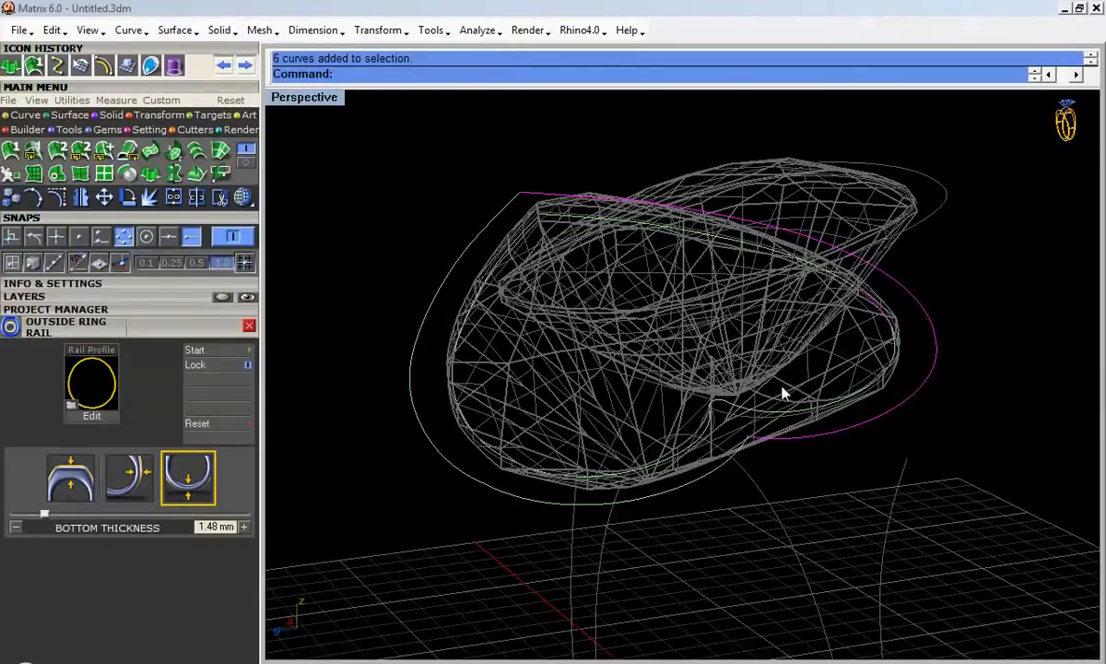
pyautogui.press('Return')
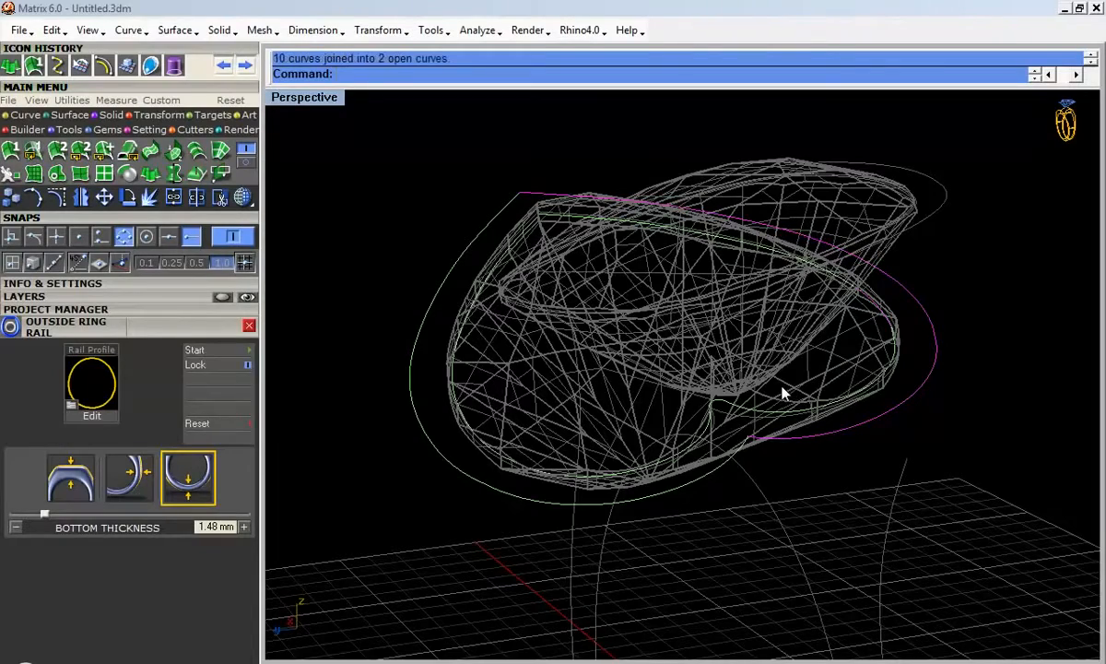
# Step: Join the outer heart curve's segments along the opposite side, from the notch back to the tip
pyautogui.scroll(6, 781, 393)
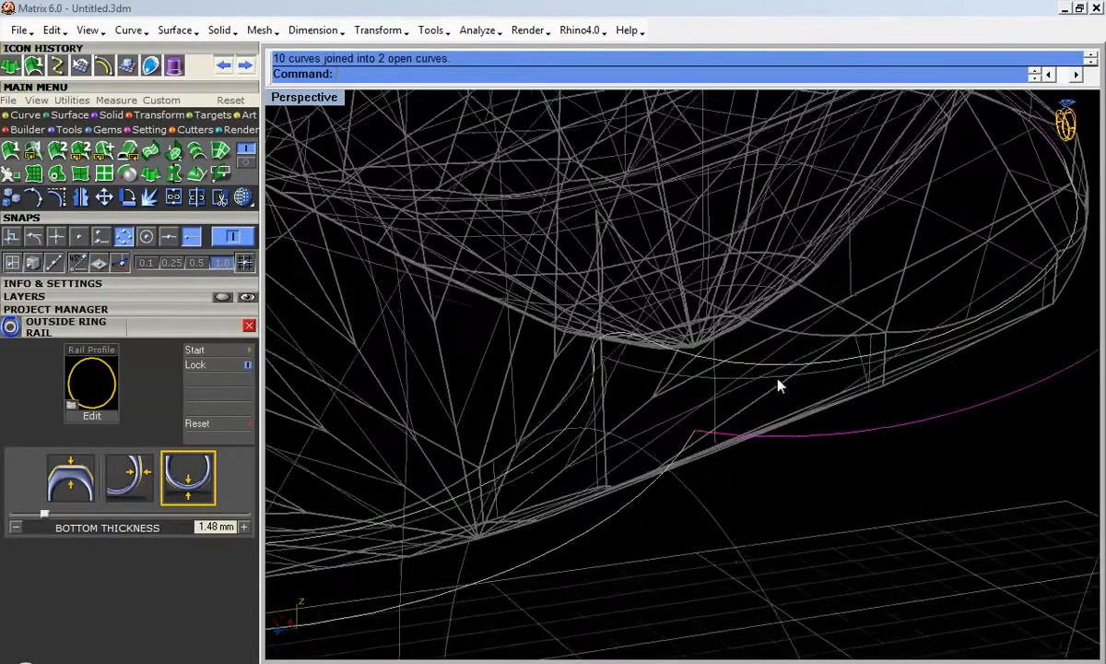
pyautogui.scroll(-4, 799, 394)
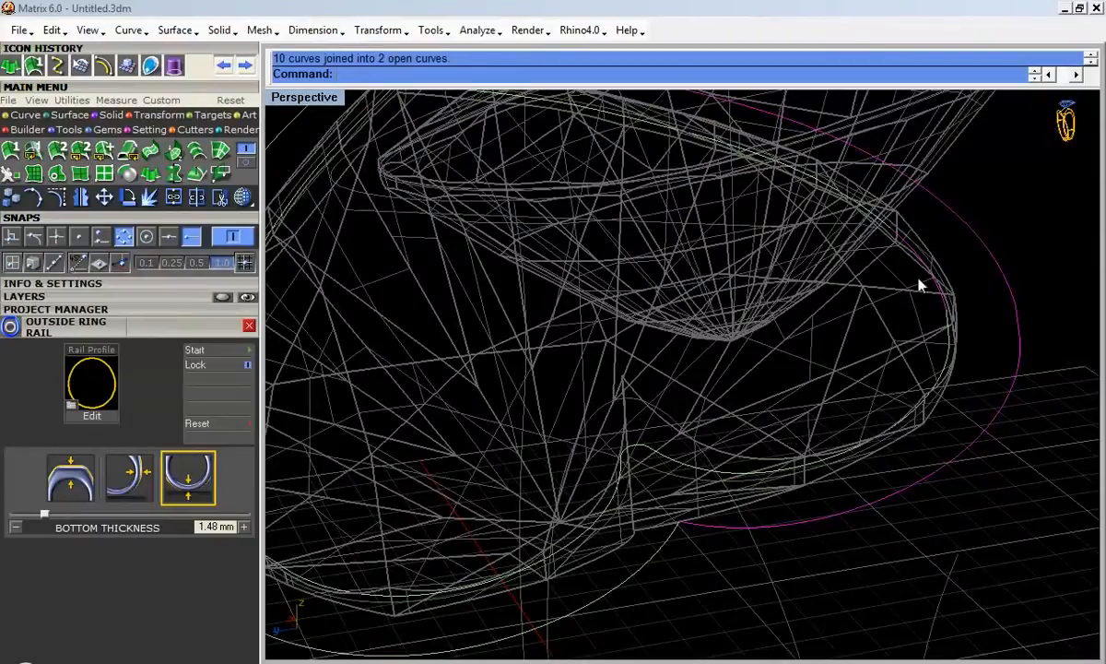
pyautogui.click(636, 563)
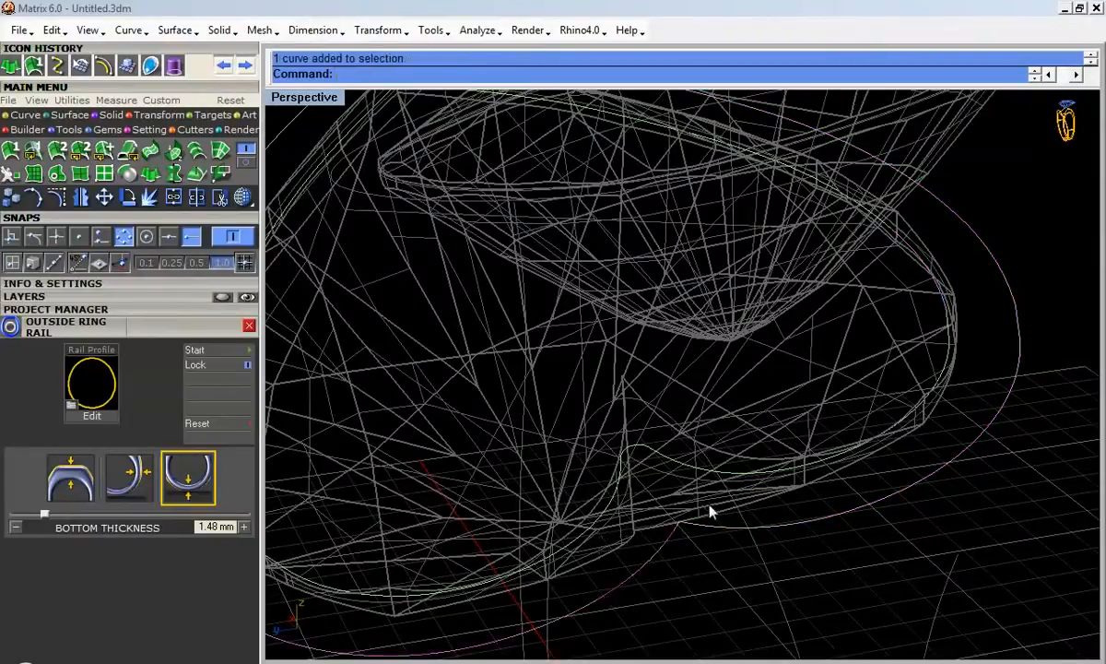
pyautogui.scroll(-5, 599, 562)
pyautogui.moveTo(540, 590); pyautogui.dragTo(446, 514)
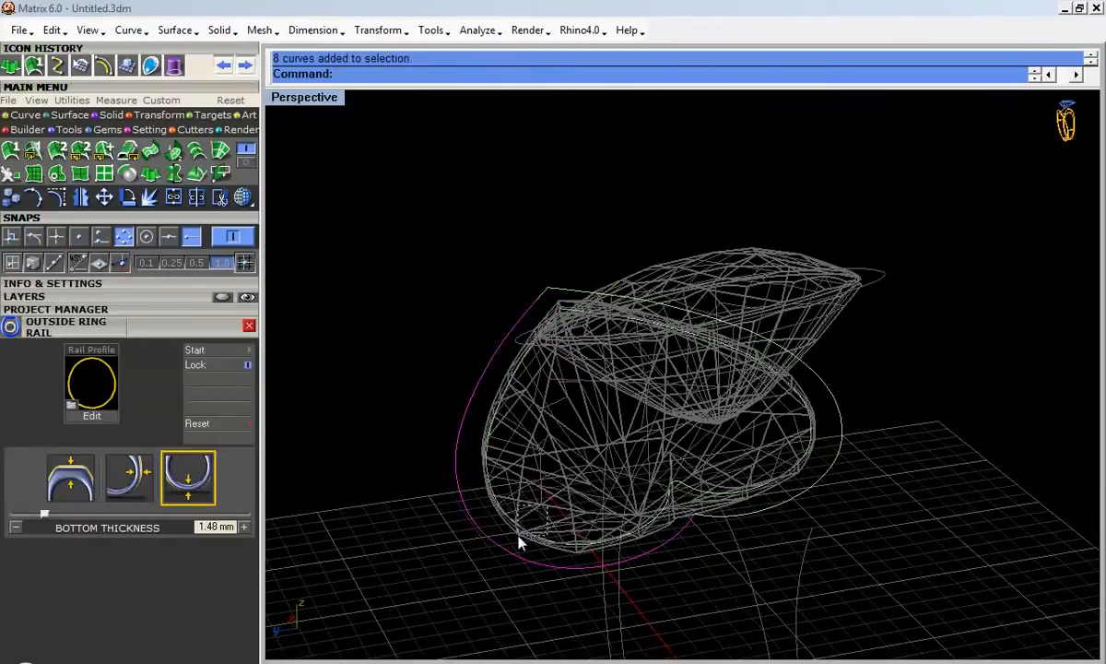
pyautogui.scroll(2, 555, 304)
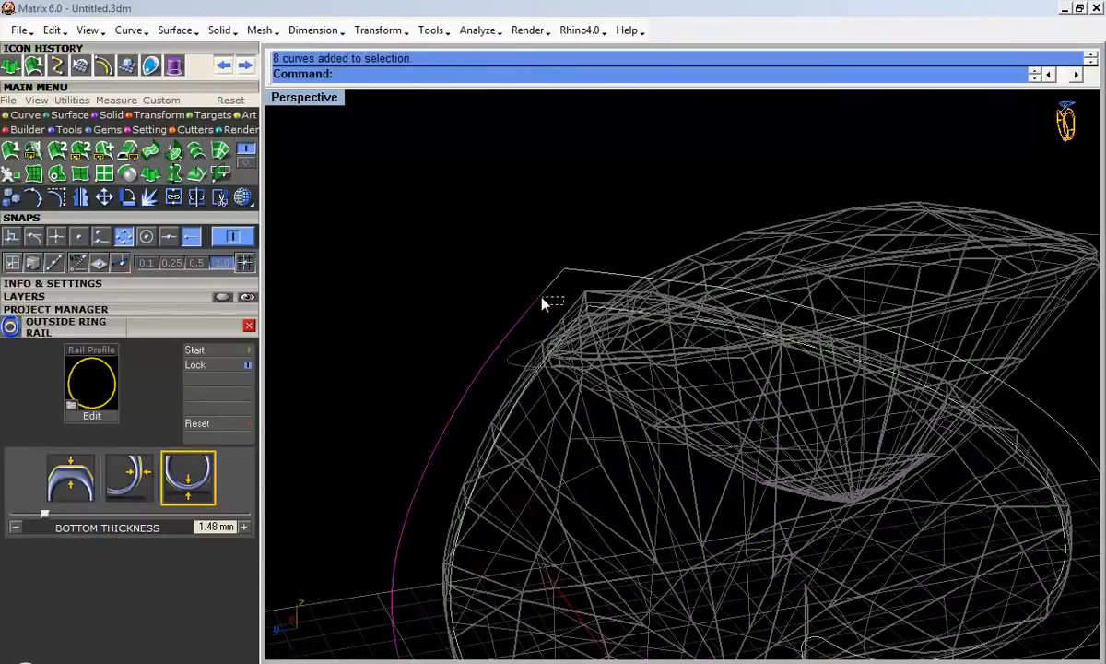
pyautogui.scroll(2, 567, 277)
pyautogui.scroll(-5, 524, 321)
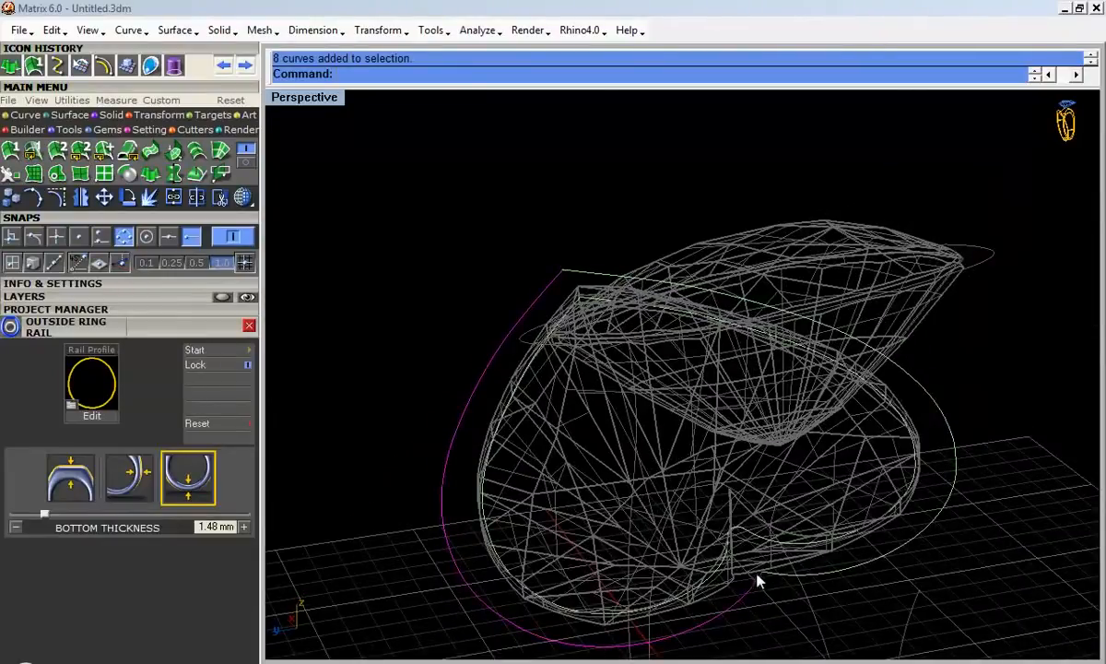
pyautogui.hotkey('ctrl', 'j')
pyautogui.write('ReadCommandFile')
pyautogui.press('Return')
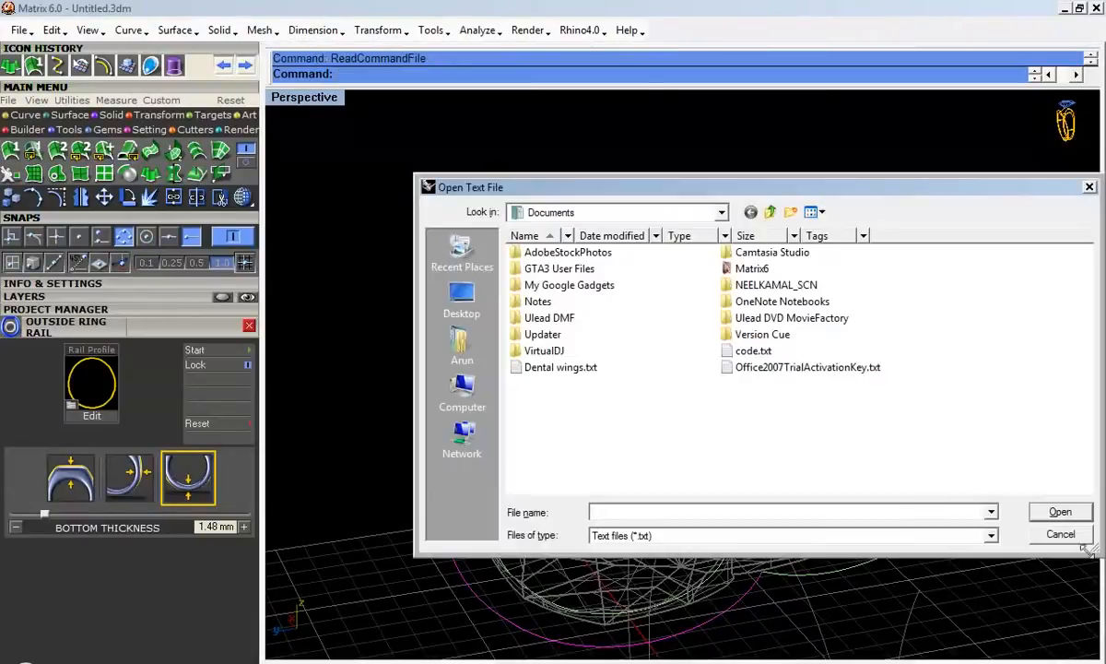
pyautogui.click(1056, 535)
# Step: Join the inner heart curve's segments along one side, from the pointed tip to the notch
pyautogui.scroll(3, 593, 306)
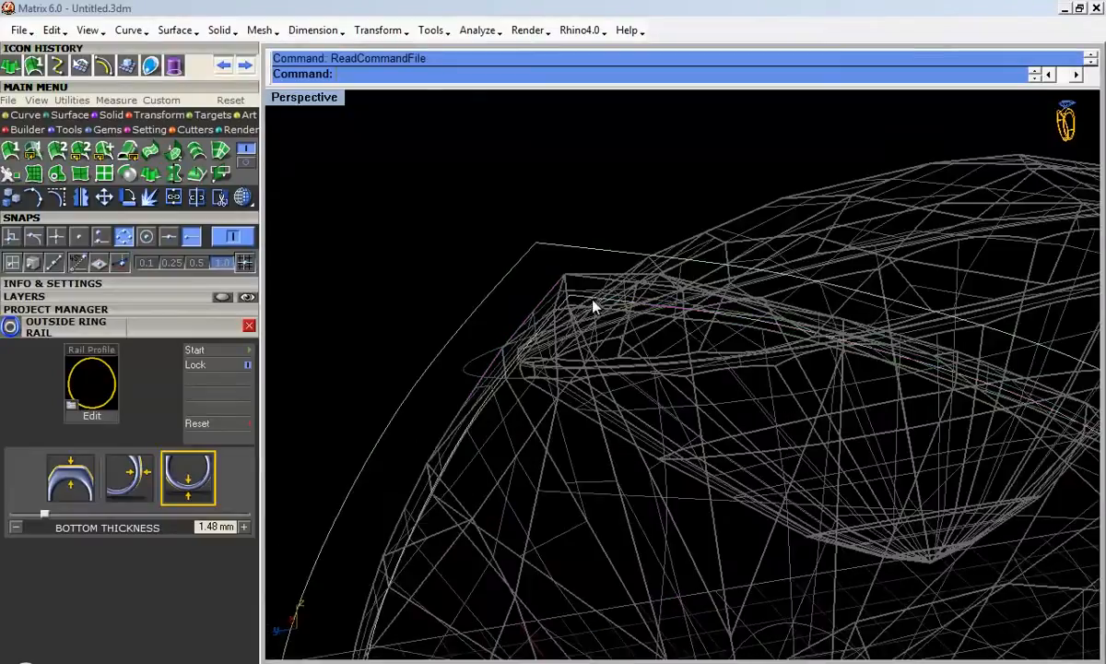
pyautogui.scroll(-5, 570, 350)
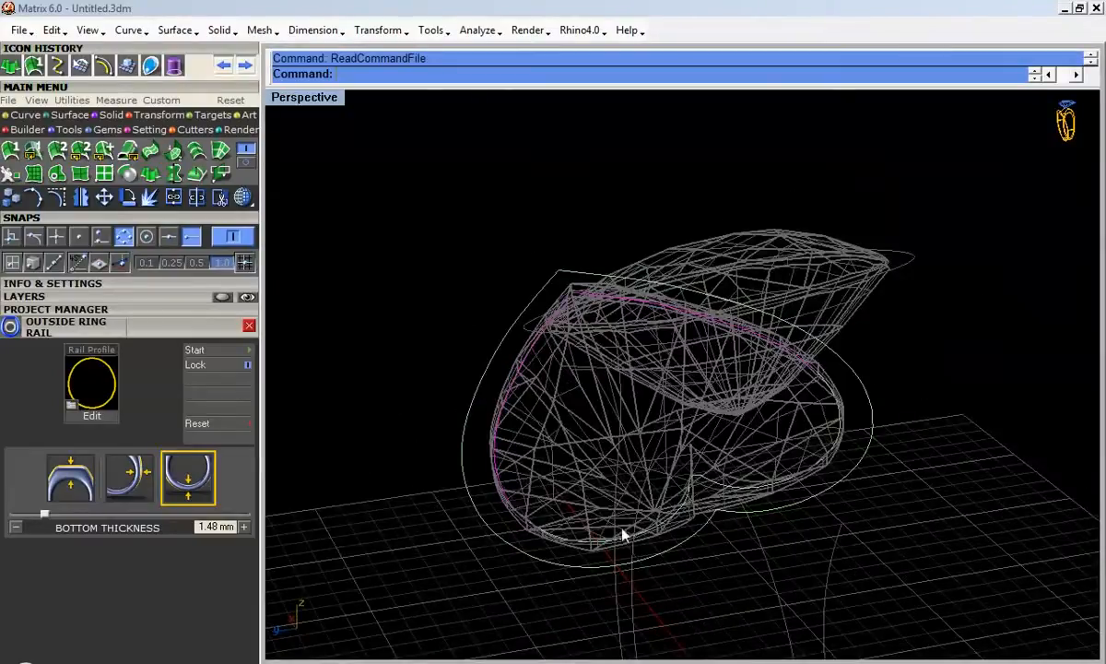
pyautogui.moveTo(560, 305); pyautogui.dragTo(502, 406)
pyautogui.keyDown('ctrl'); pyautogui.click(469, 402); pyautogui.keyUp('ctrl')
pyautogui.moveTo(568, 418); pyautogui.dragTo(450, 591)
pyautogui.scroll(6, 706, 447)
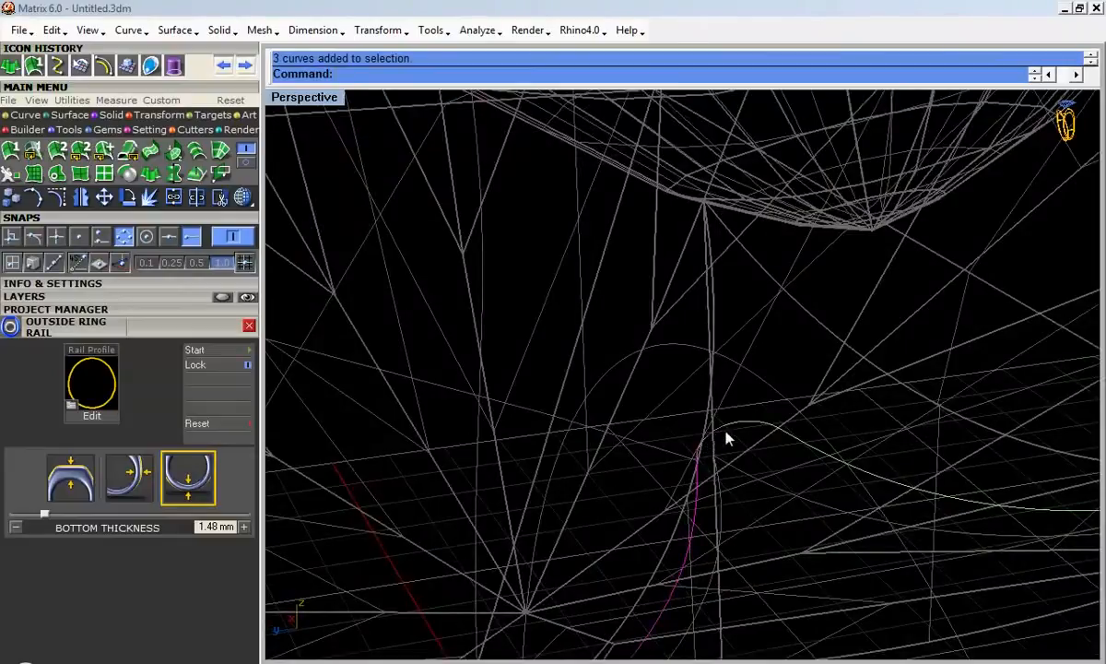
pyautogui.keyDown('ctrl'); pyautogui.moveTo(725, 430); pyautogui.dragTo(694, 463, button='right'); pyautogui.keyUp('ctrl')
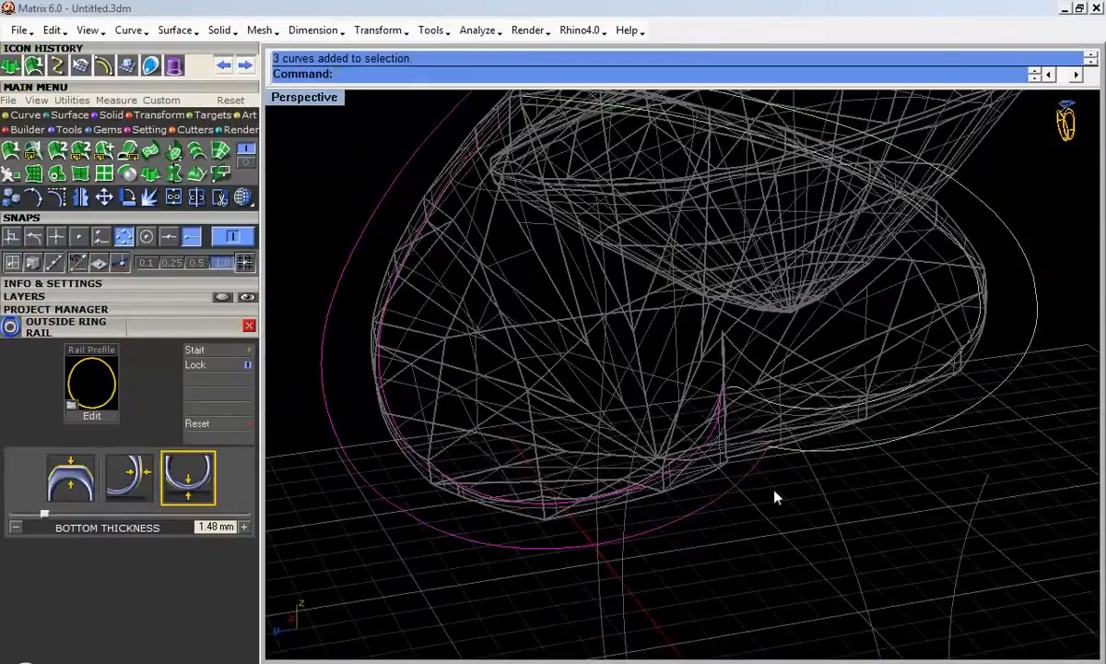
pyautogui.keyDown('shift'); pyautogui.moveTo(730, 477); pyautogui.dragTo(730, 477); pyautogui.keyUp('shift')
pyautogui.hotkey('ctrl', 'j')
# Step: Join the inner heart curve's remaining segments along the opposite side between the tip and the notch
pyautogui.scroll(-4, 624, 478)
pyautogui.moveTo(503, 175); pyautogui.dragTo(820, 435)
pyautogui.scroll(2, 752, 388)
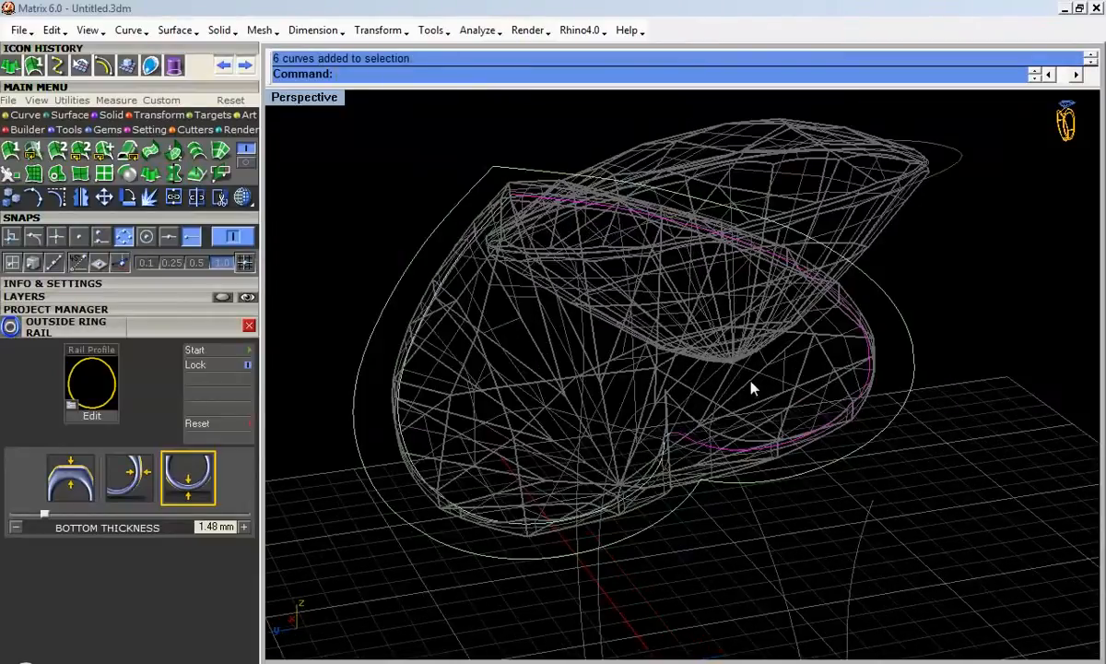
pyautogui.hotkey('ctrl', 'j')
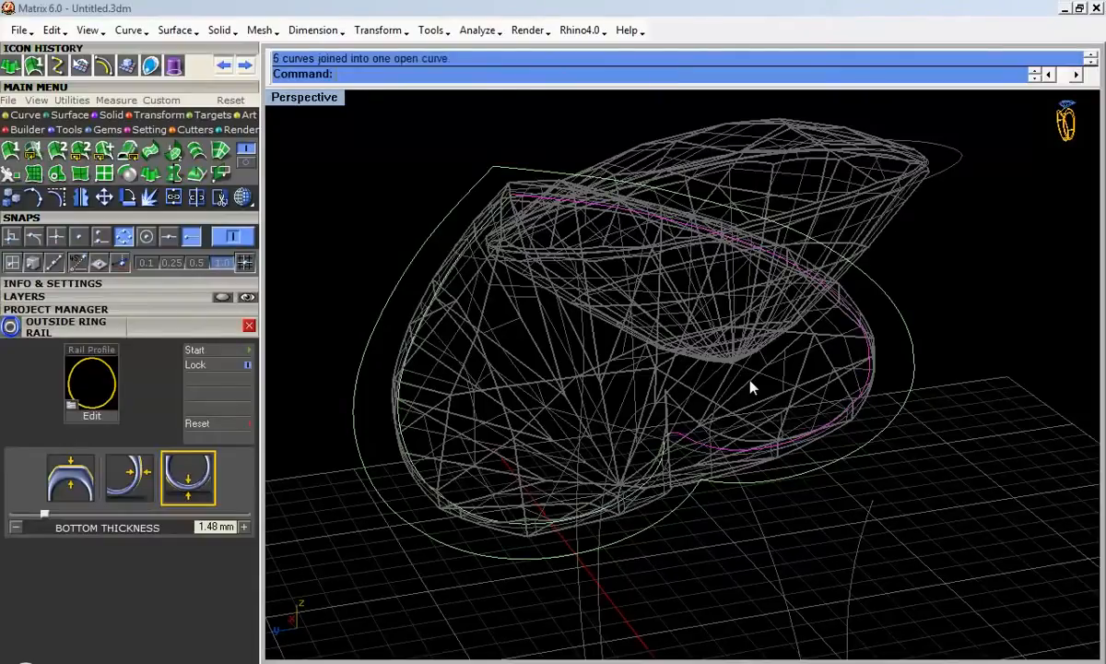
# Step: Show the control points of one inner heart half and delete the two crowded points beside the notch
pyautogui.scroll(3, 657, 452)
pyautogui.click(56, 196)
pyautogui.moveTo(683, 411); pyautogui.dragTo(693, 439)
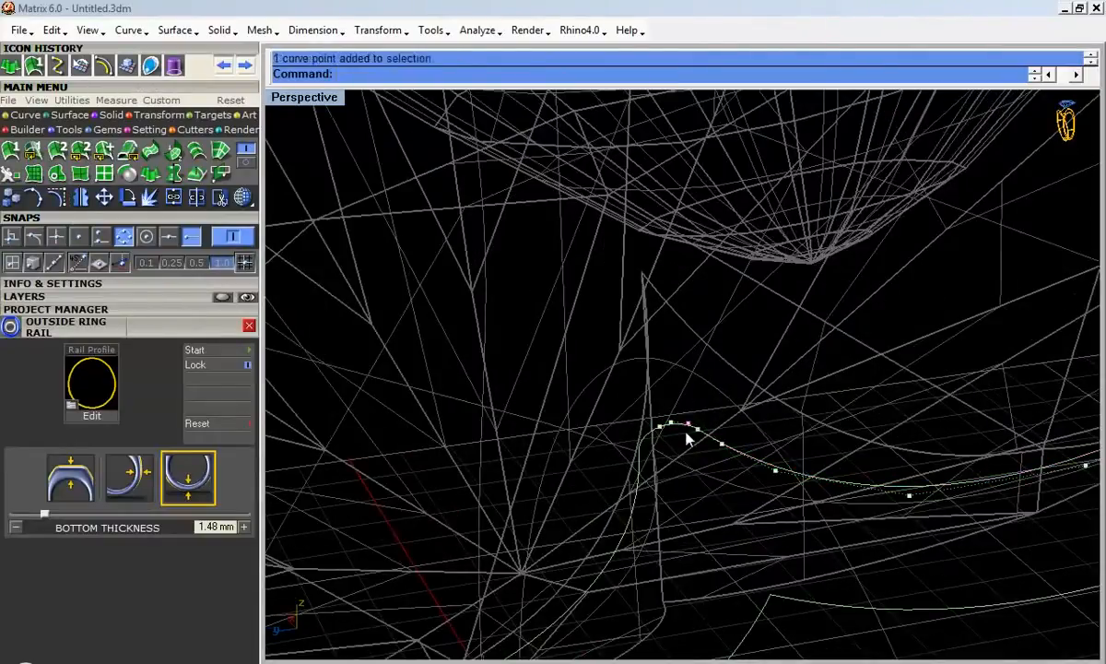
pyautogui.keyDown('shift'); pyautogui.click(672, 424); pyautogui.keyUp('shift')
pyautogui.press('Delete')
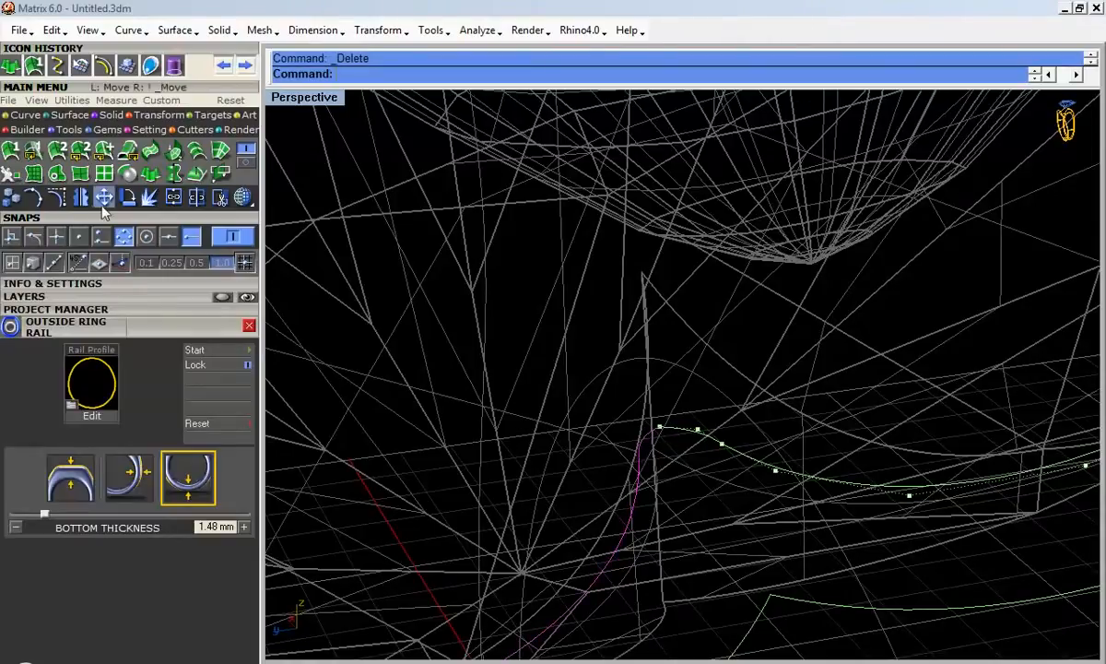
# Step: Delete the surplus control points near the notch on the other inner heart half and hide the points
pyautogui.click(56, 194)
pyautogui.moveTo(613, 413); pyautogui.dragTo(657, 449)
pyautogui.press('Delete')
pyautogui.press('Escape')
pyautogui.click(651, 448)
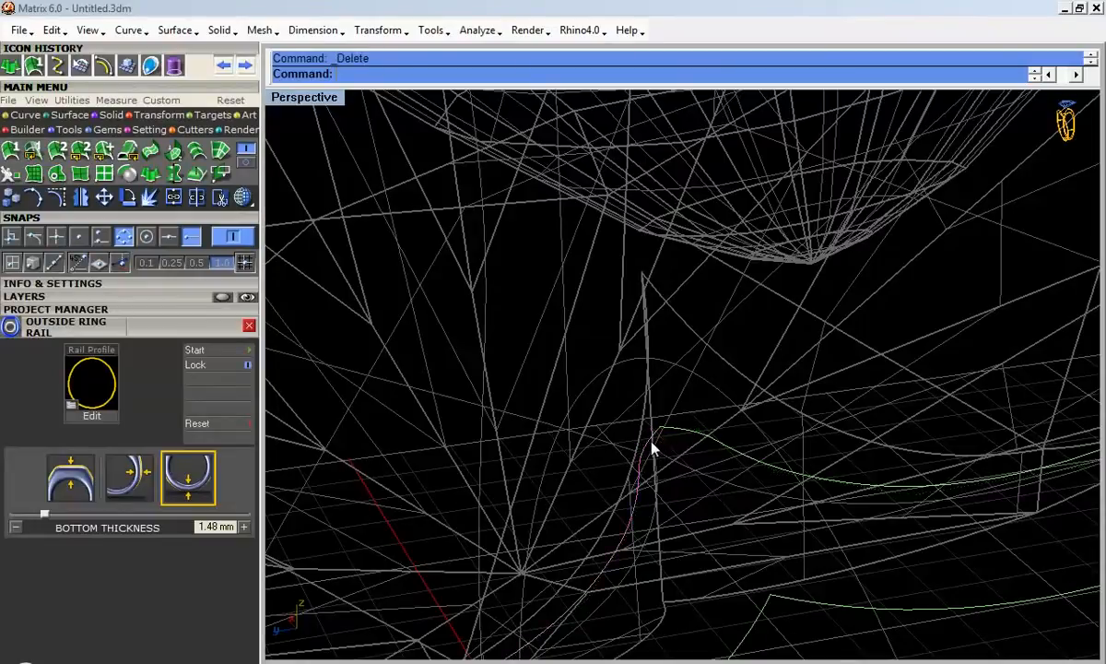
pyautogui.click(679, 438)
pyautogui.scroll(-5, 644, 424)
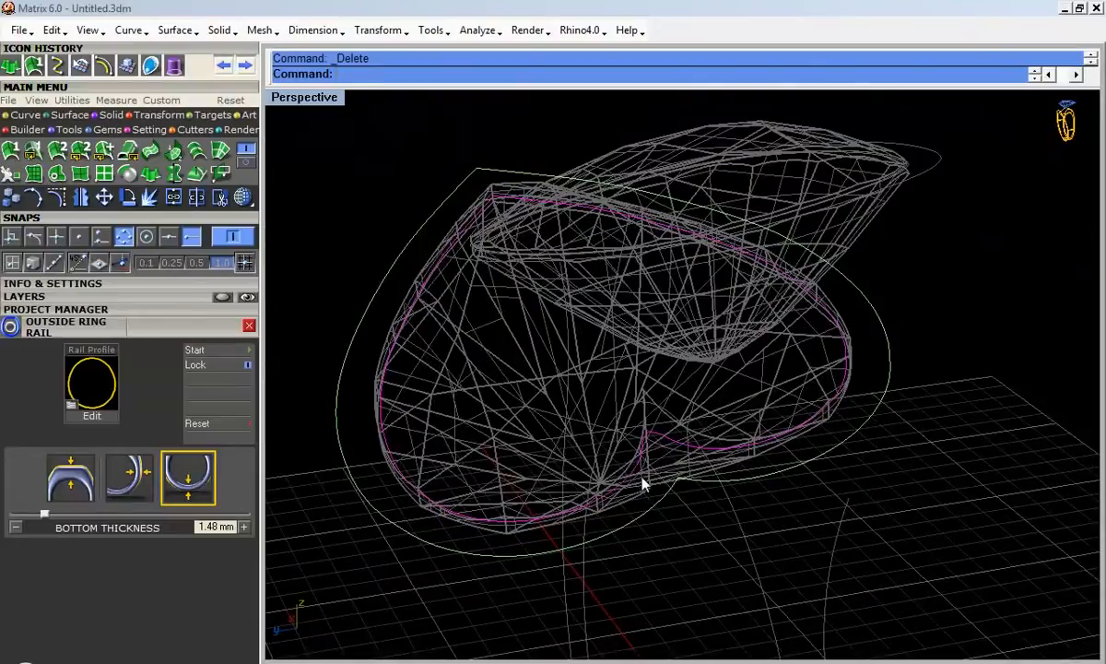
# Step: Rebuild all four inner and outer heart curve halves with 12 points and degree 3, deleting the input curves
pyautogui.moveTo(708, 528); pyautogui.dragTo(590, 427)
pyautogui.write('Rebuild')
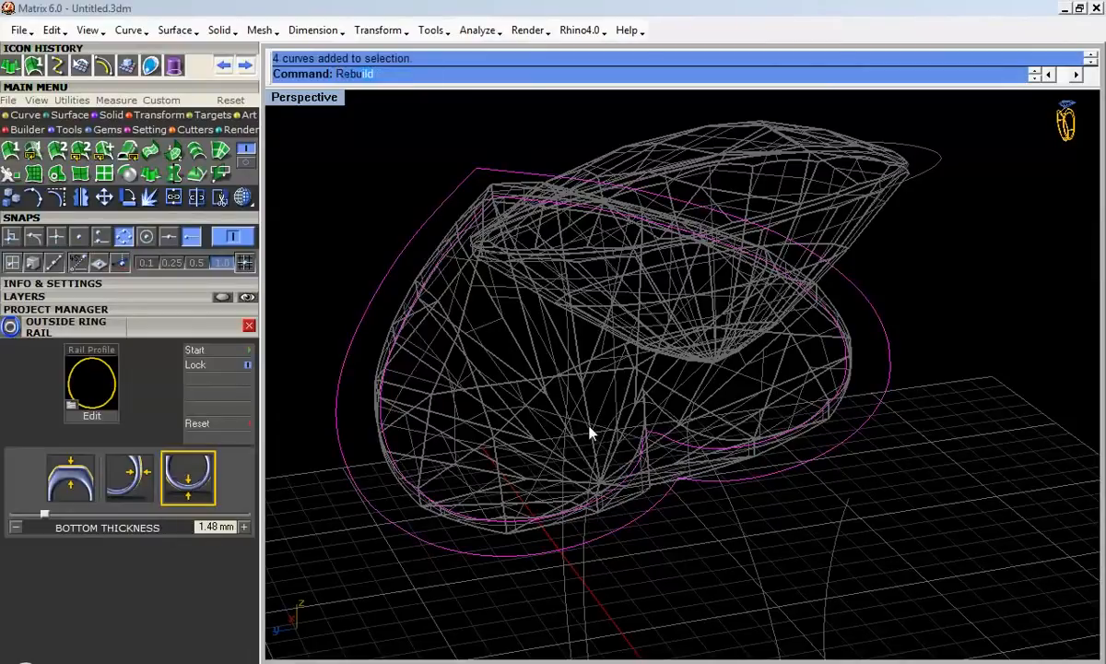
pyautogui.press('Return')
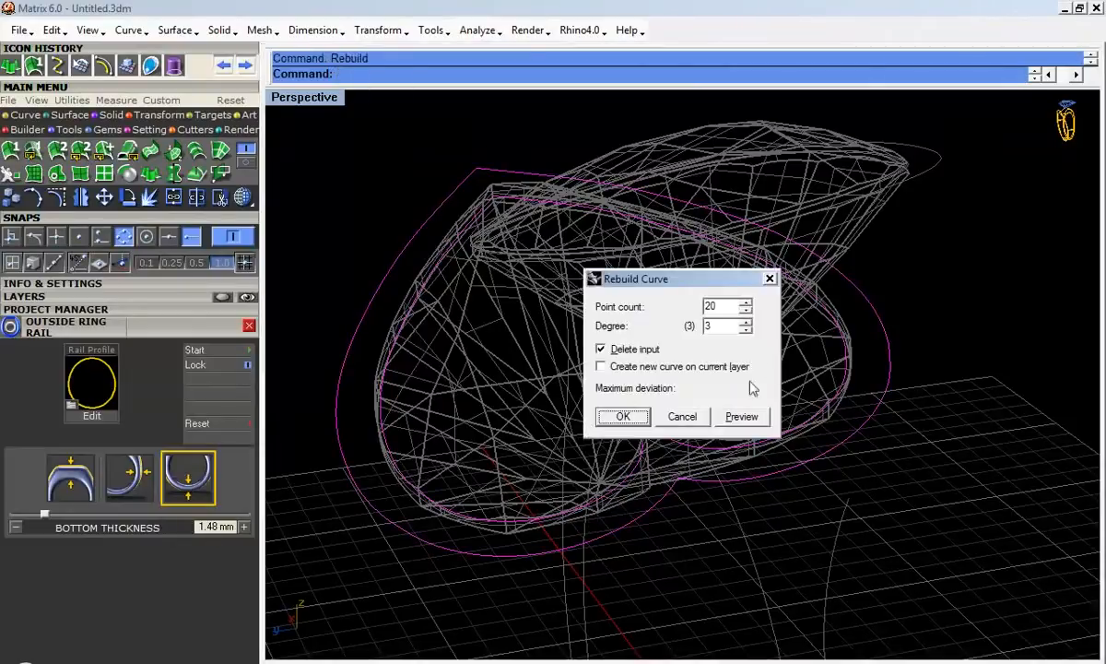
pyautogui.doubleClick(717, 307)
pyautogui.write('12')
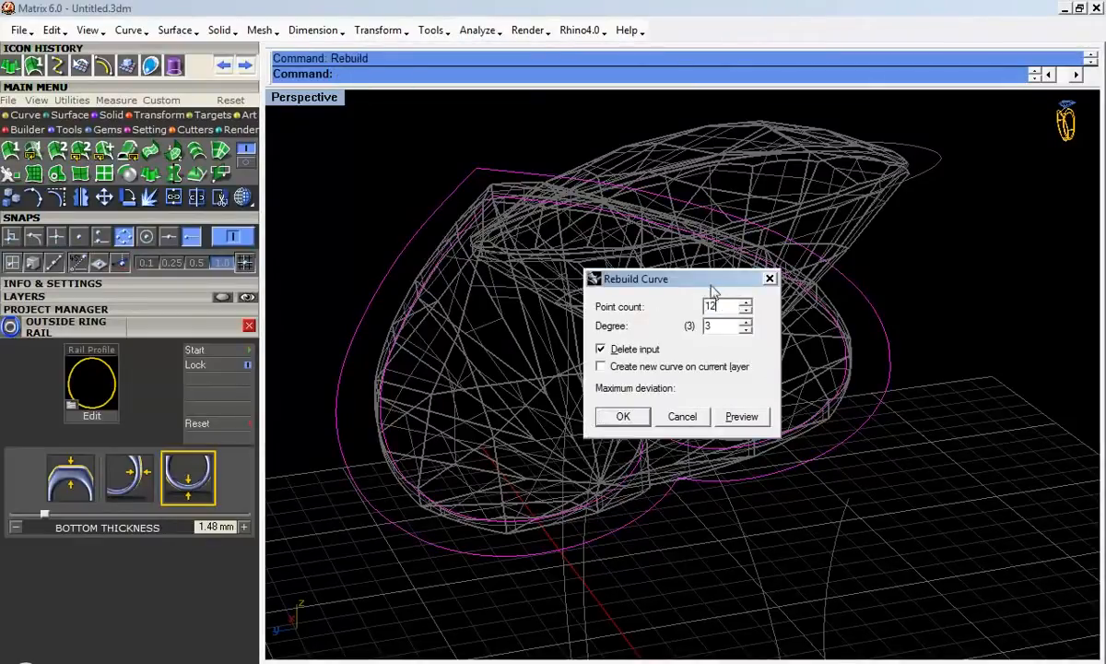
pyautogui.moveTo(676, 278); pyautogui.dragTo(841, 255)
pyautogui.click(911, 394)
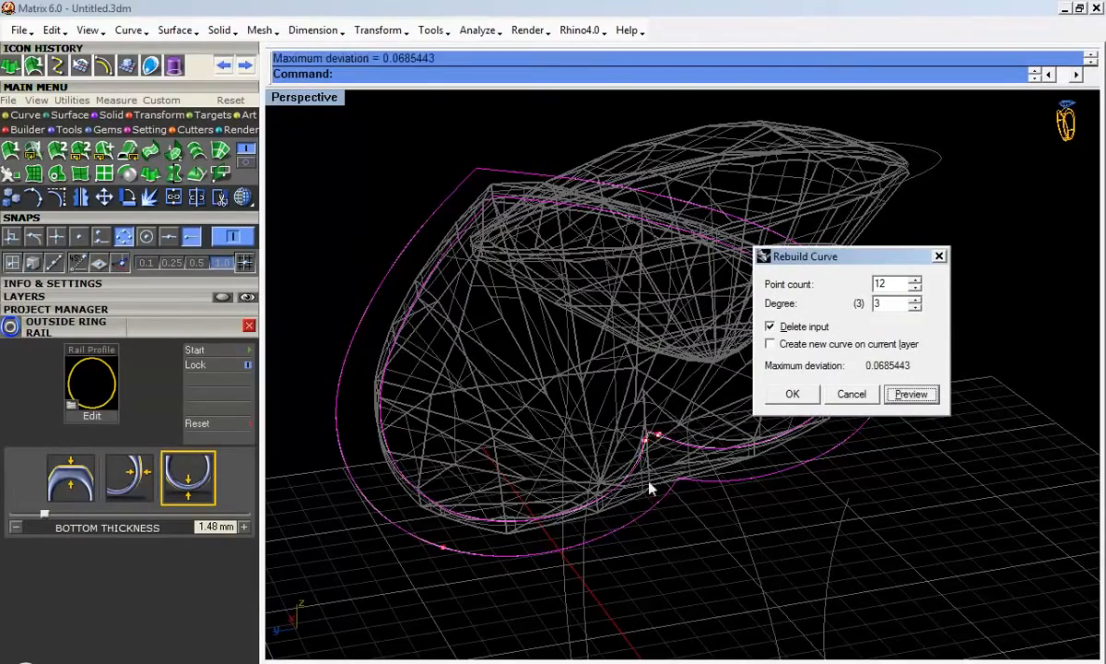
pyautogui.scroll(8, 650, 472)
pyautogui.scroll(-6, 645, 387)
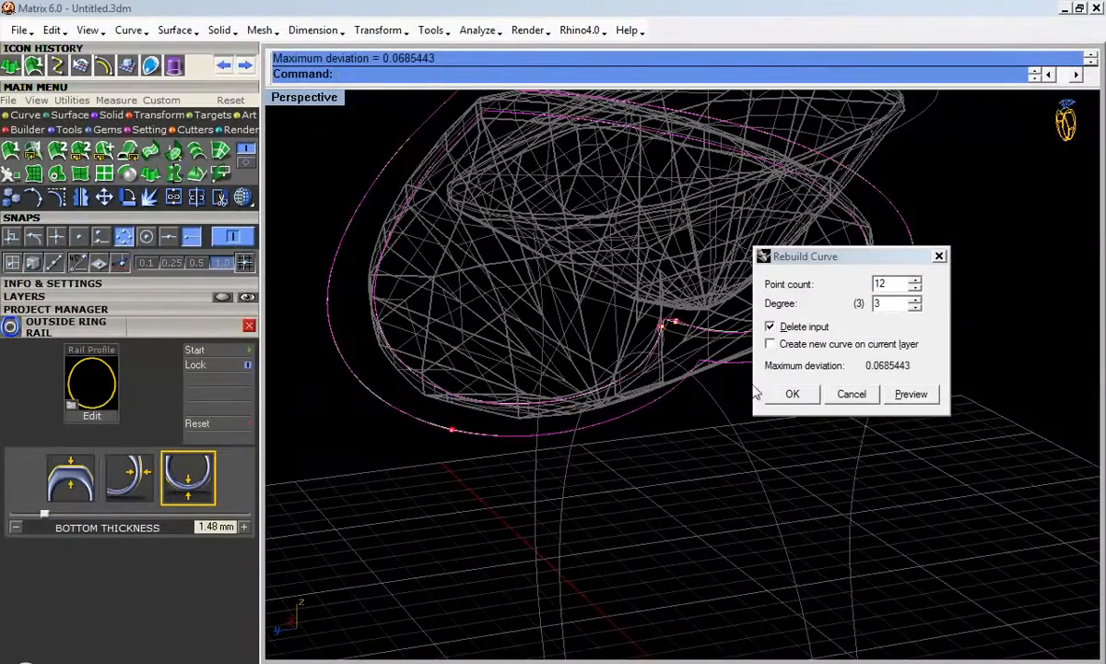
pyautogui.click(793, 395)
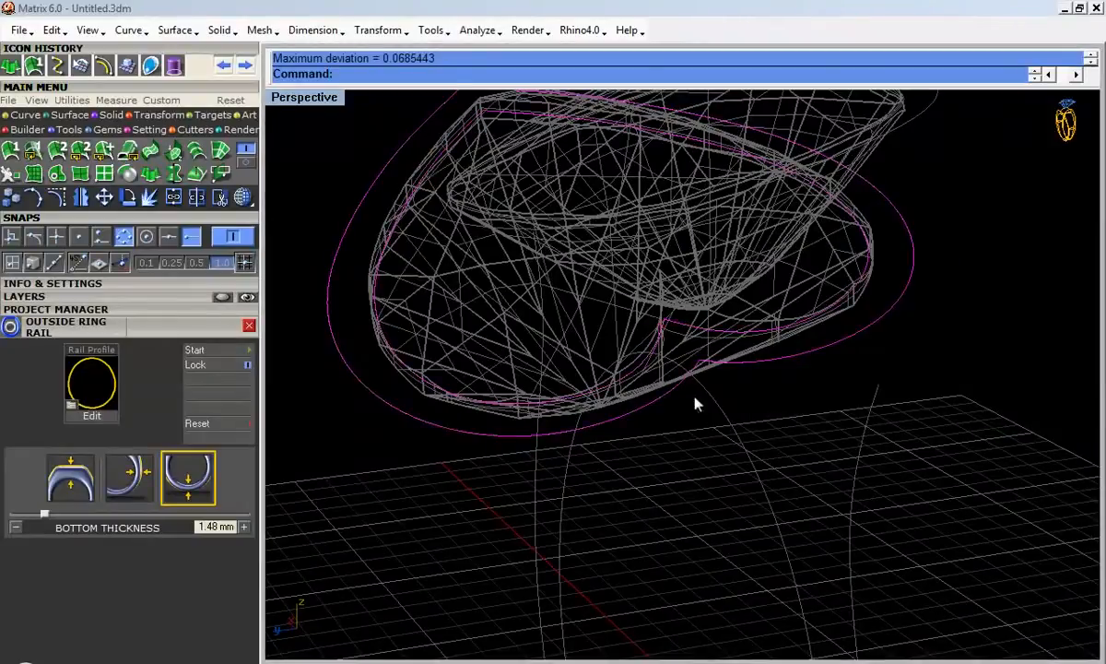
# Step: Join the four rebuilt halves into closed inner and outer heart curves
pyautogui.scroll(5, 666, 375)
pyautogui.scroll(-5, 645, 390)
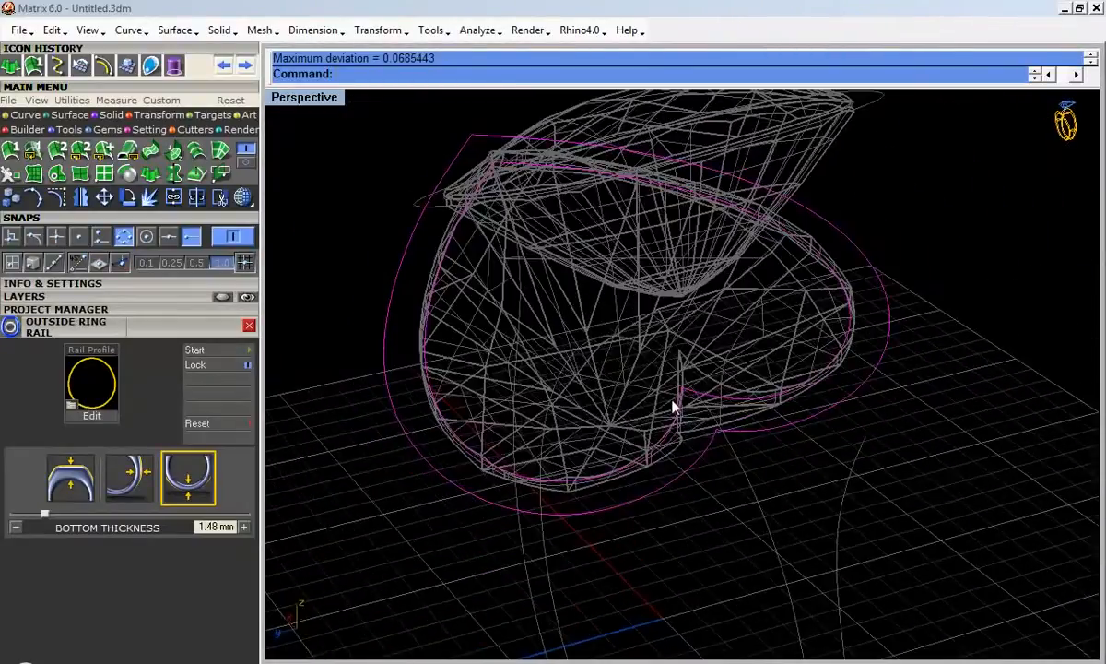
pyautogui.scroll(-2, 672, 424)
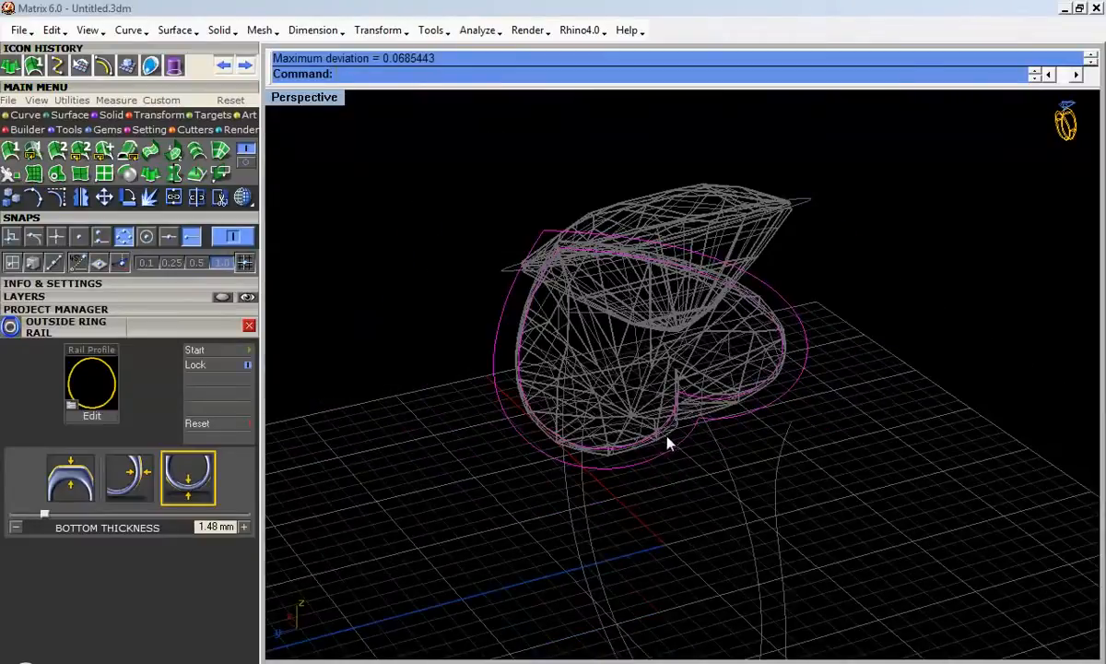
pyautogui.click(645, 368)
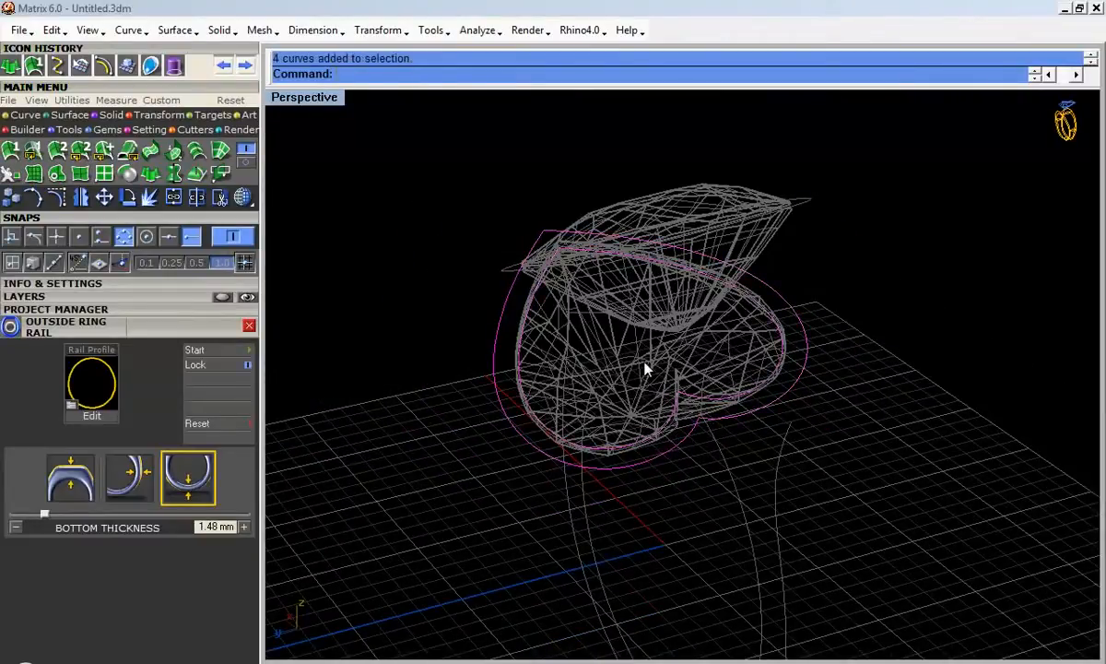
pyautogui.hotkey('ctrl', 'j')
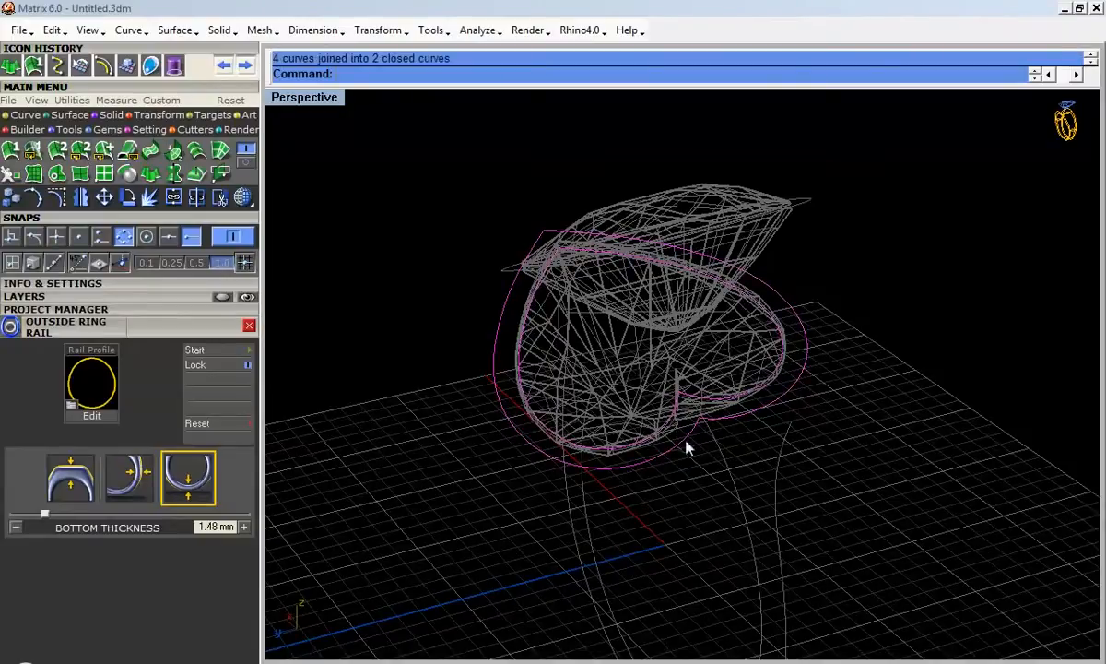
# Step: Unlock the locked stones, cushion bezel curves, shank curves and finger rail
pyautogui.moveTo(672, 424); pyautogui.dragTo(824, 403, button='right')
pyautogui.click(836, 404)
pyautogui.write('Unlock')
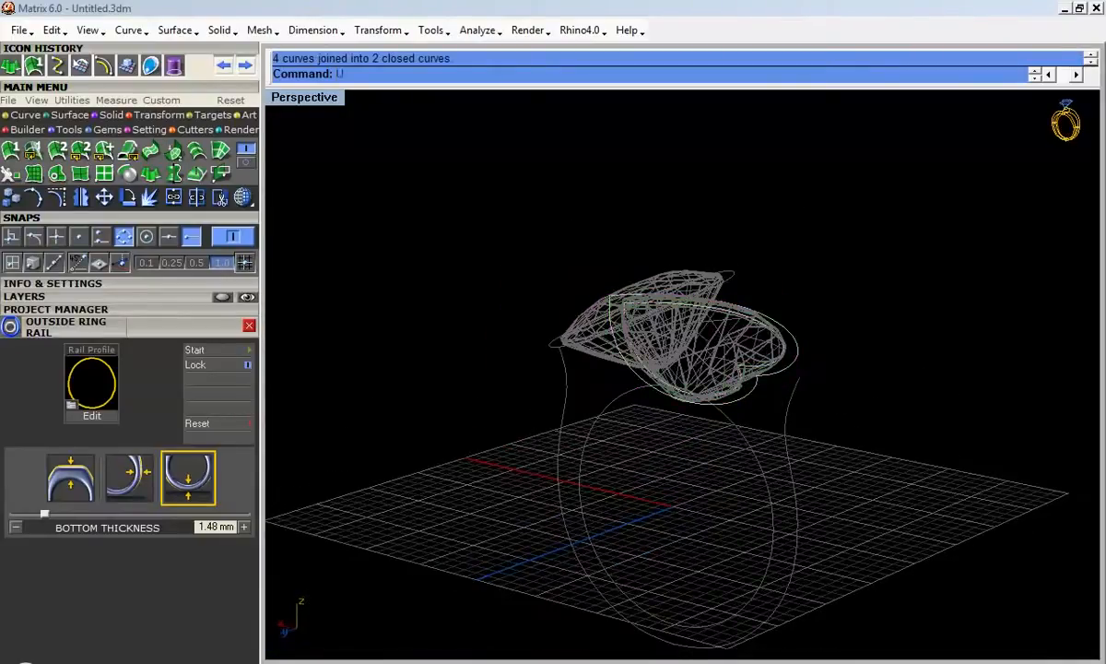
pyautogui.press('Return')
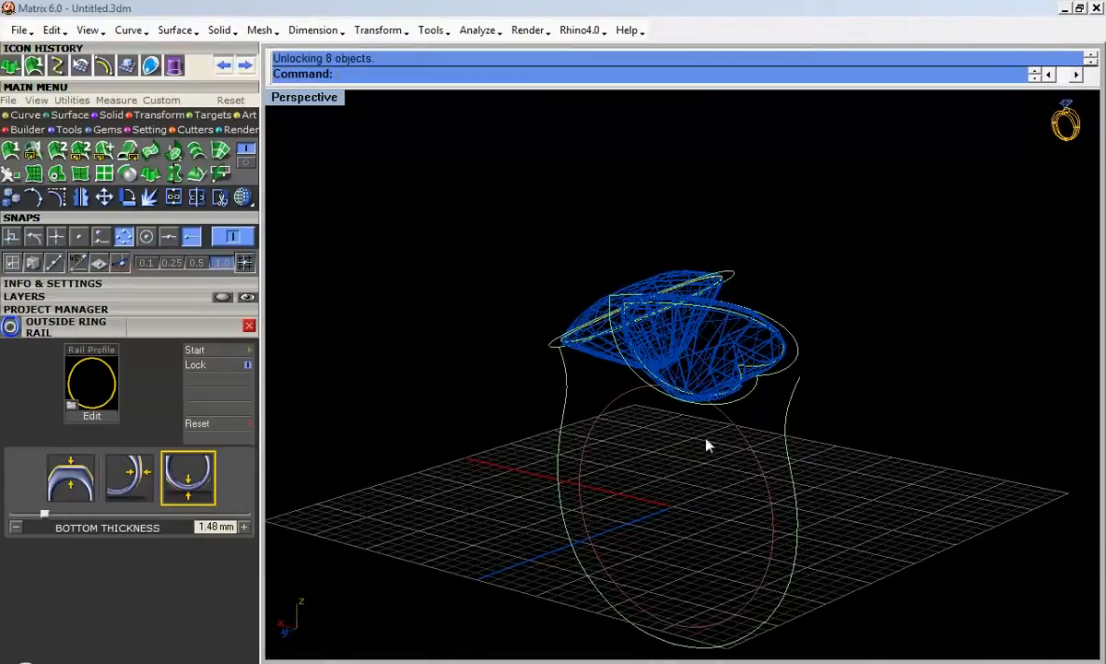
# Step: Maximize the Through Finger view and select both shank curves close up where they cross at the ring's base
pyautogui.keyDown('ctrl'); pyautogui.moveTo(664, 465); pyautogui.dragTo(684, 441, button='right'); pyautogui.keyUp('ctrl')
pyautogui.click(481, 440)
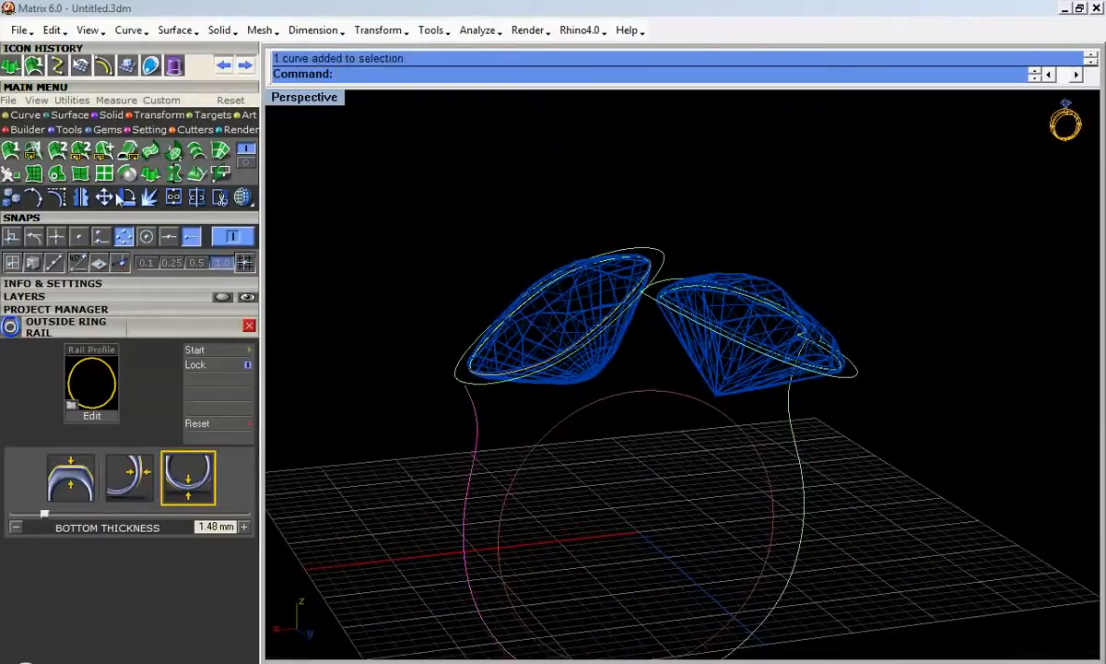
pyautogui.doubleClick(323, 104)
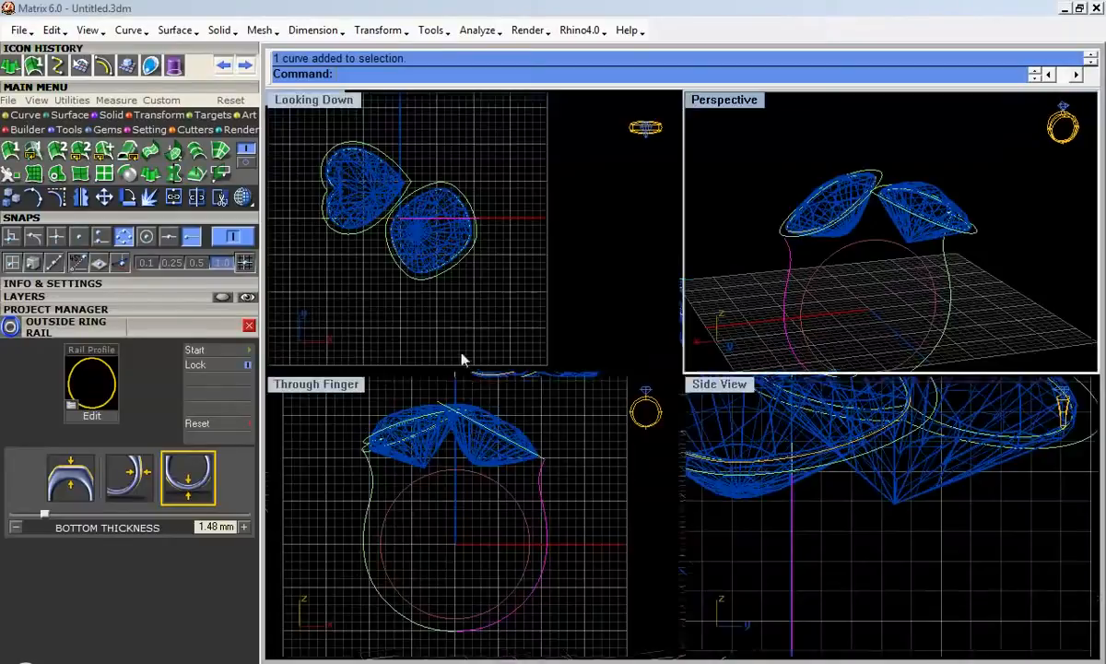
pyautogui.doubleClick(322, 389)
pyautogui.keyDown('ctrl'); pyautogui.moveTo(620, 606); pyautogui.dragTo(572, 480, button='right'); pyautogui.keyUp('ctrl')
pyautogui.moveTo(596, 477); pyautogui.dragTo(578, 557)
pyautogui.keyDown('ctrl'); pyautogui.moveTo(671, 526); pyautogui.dragTo(702, 404, button='right'); pyautogui.keyUp('ctrl')
pyautogui.moveTo(680, 428); pyautogui.dragTo(656, 530)
pyautogui.keyDown('ctrl'); pyautogui.moveTo(653, 512); pyautogui.dragTo(684, 414, button='right'); pyautogui.keyUp('ctrl')
pyautogui.moveTo(685, 420); pyautogui.dragTo(576, 531)
pyautogui.keyDown('ctrl'); pyautogui.moveTo(575, 531); pyautogui.dragTo(560, 465, button='right'); pyautogui.keyUp('ctrl')
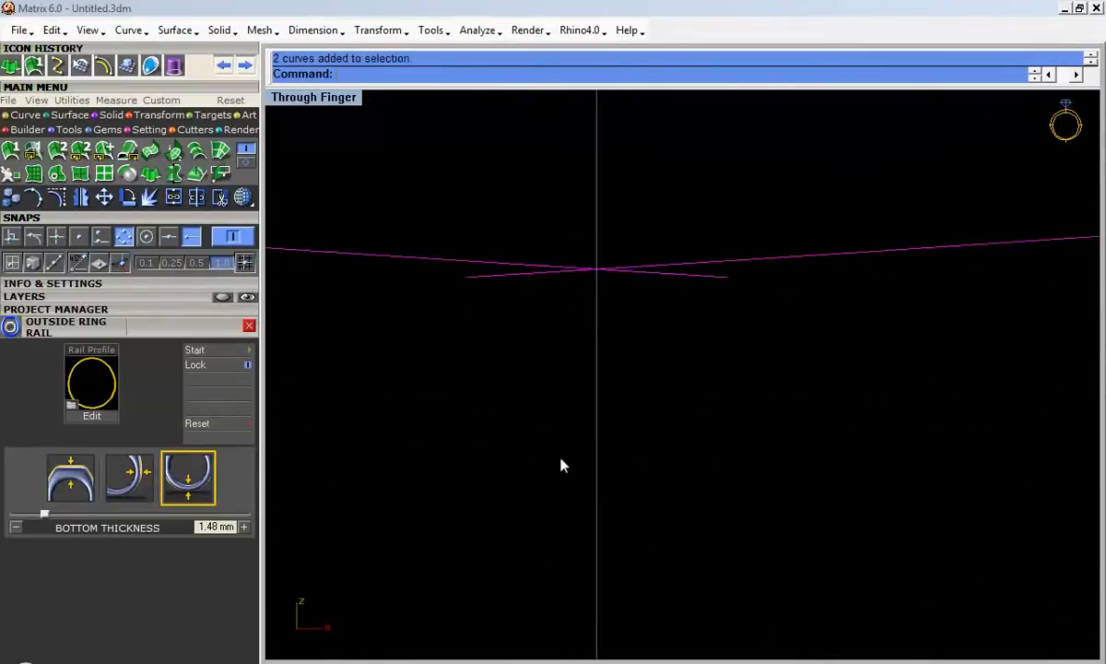
# Step: Try to trim a shank curve's overlapping end at the base crossing, and undo the trim
pyautogui.click(219, 198)
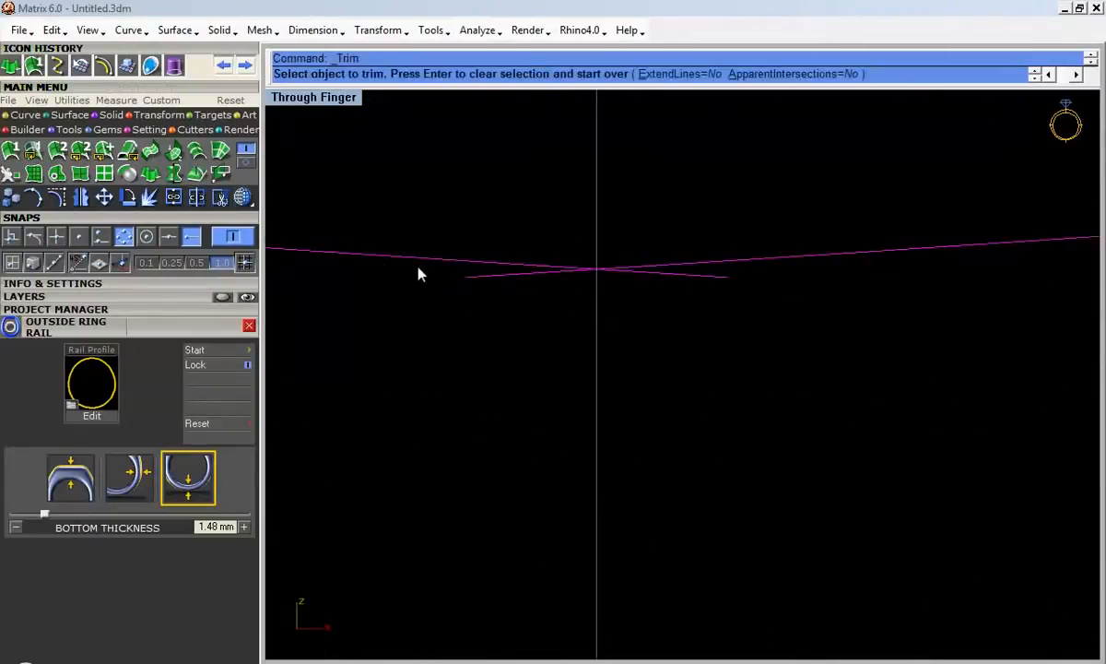
pyautogui.click(486, 279)
pyautogui.press('Return')
pyautogui.hotkey('ctrl', 'z')
# Step: Draw a vertical polyline from the world origin 0,0,0 down past the shank curves' crossing
pyautogui.scroll(-3, 581, 256)
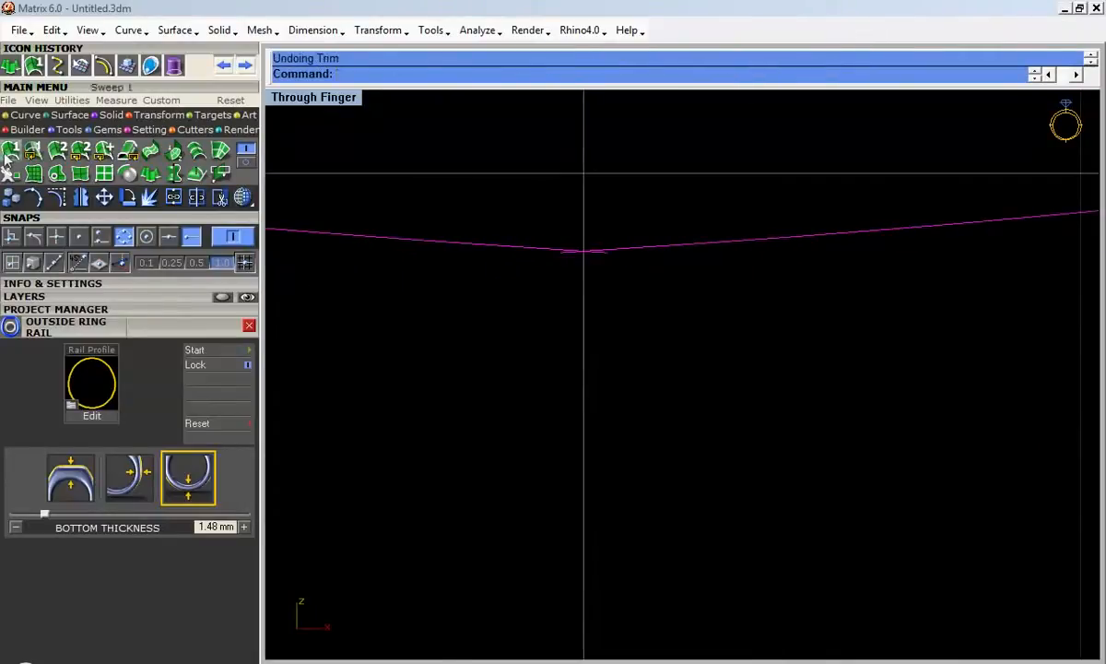
pyautogui.click(24, 114)
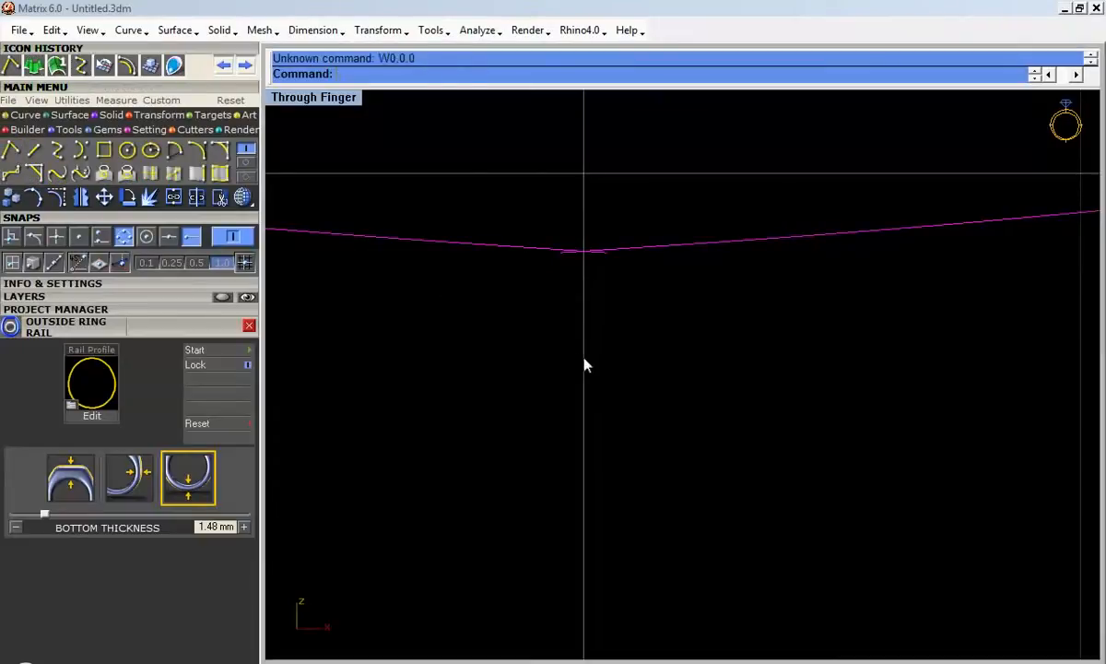
pyautogui.click(10, 150)
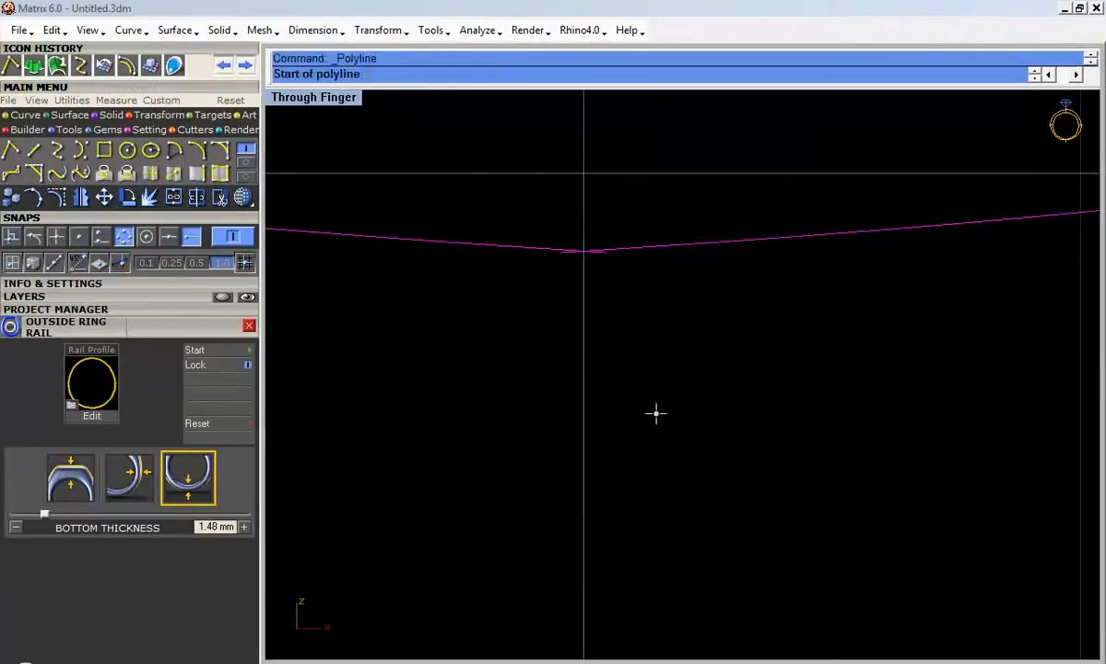
pyautogui.press('F4')
pyautogui.click(641, 447)
pyautogui.press('Return')
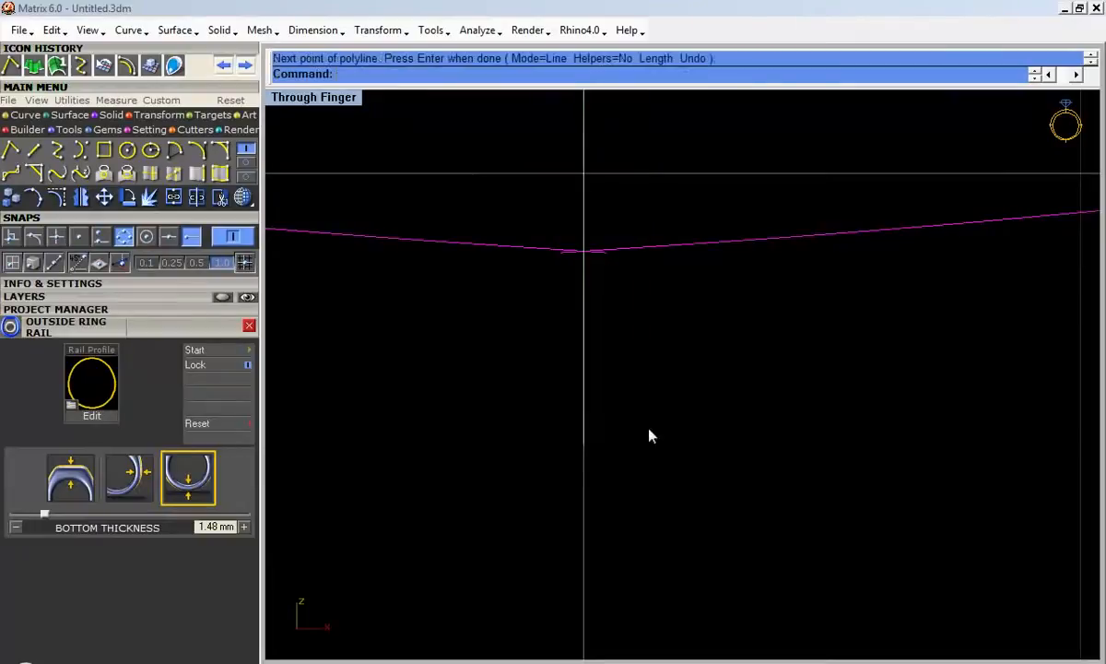
# Step: Trim both overlapping shank curve ends against the vertical line and delete the line
pyautogui.moveTo(609, 169); pyautogui.dragTo(513, 176)
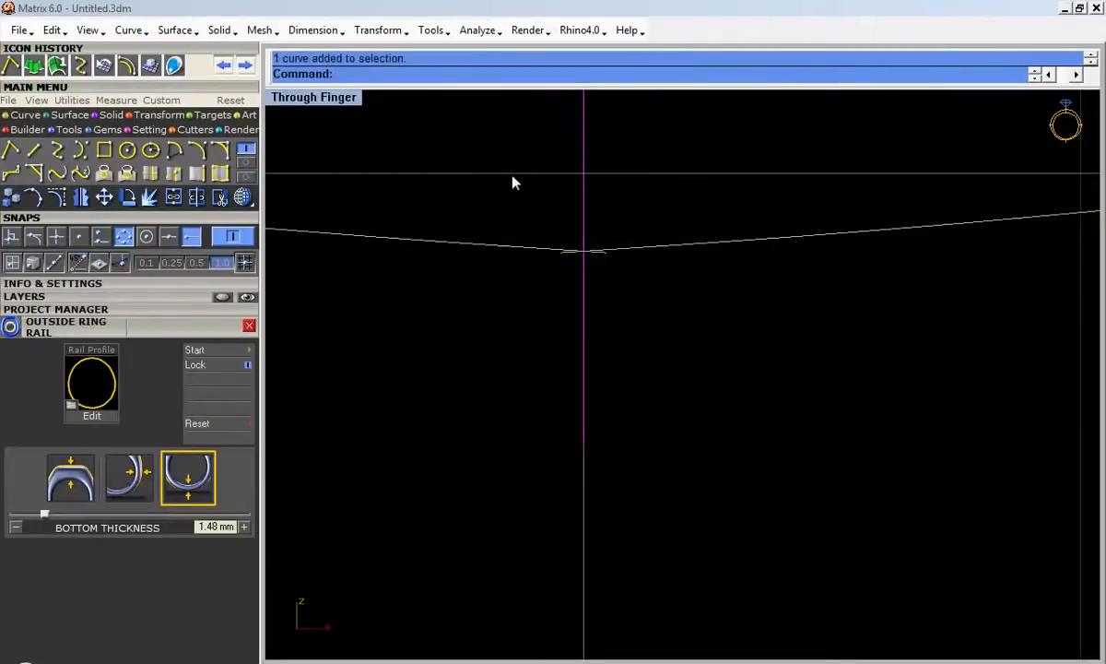
pyautogui.click(220, 194)
pyautogui.scroll(3, 565, 251)
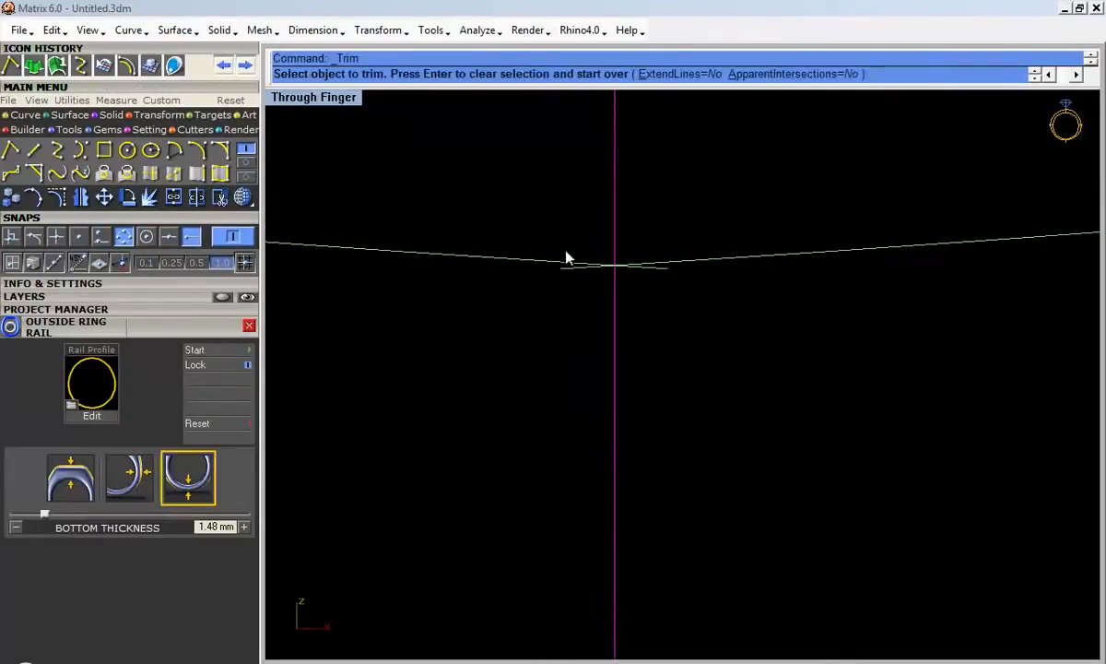
pyautogui.click(564, 271)
pyautogui.press('Return')
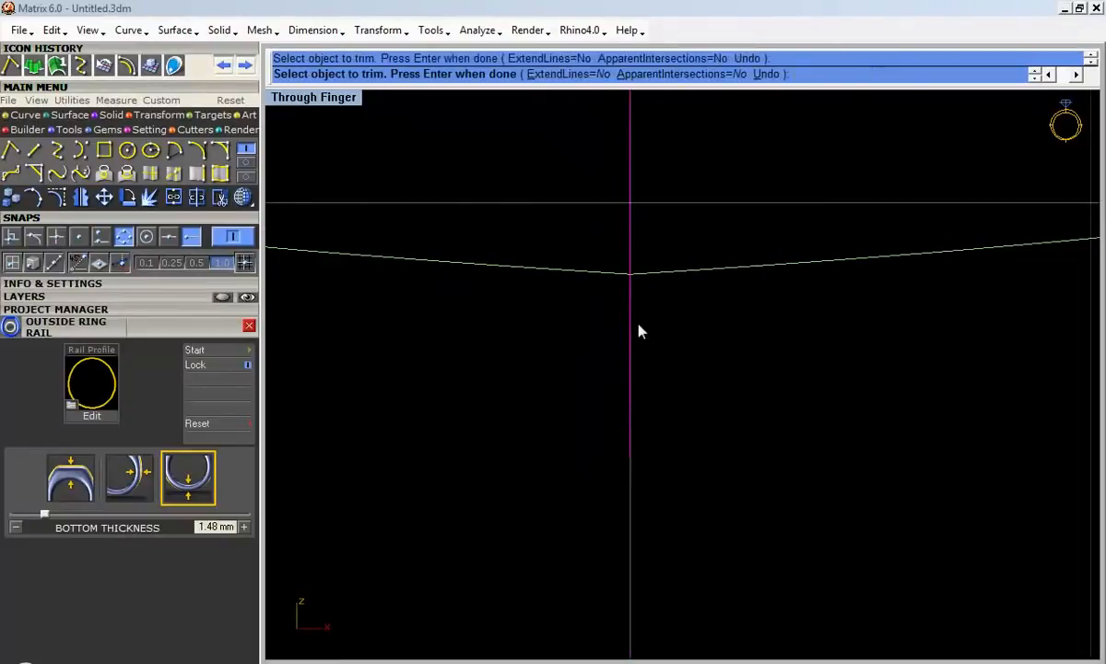
pyautogui.click(630, 337)
pyautogui.press('Delete')
# Step: Join the two trimmed shank halves at the base and show the shank curve's control points
pyautogui.moveTo(699, 379); pyautogui.dragTo(562, 267)
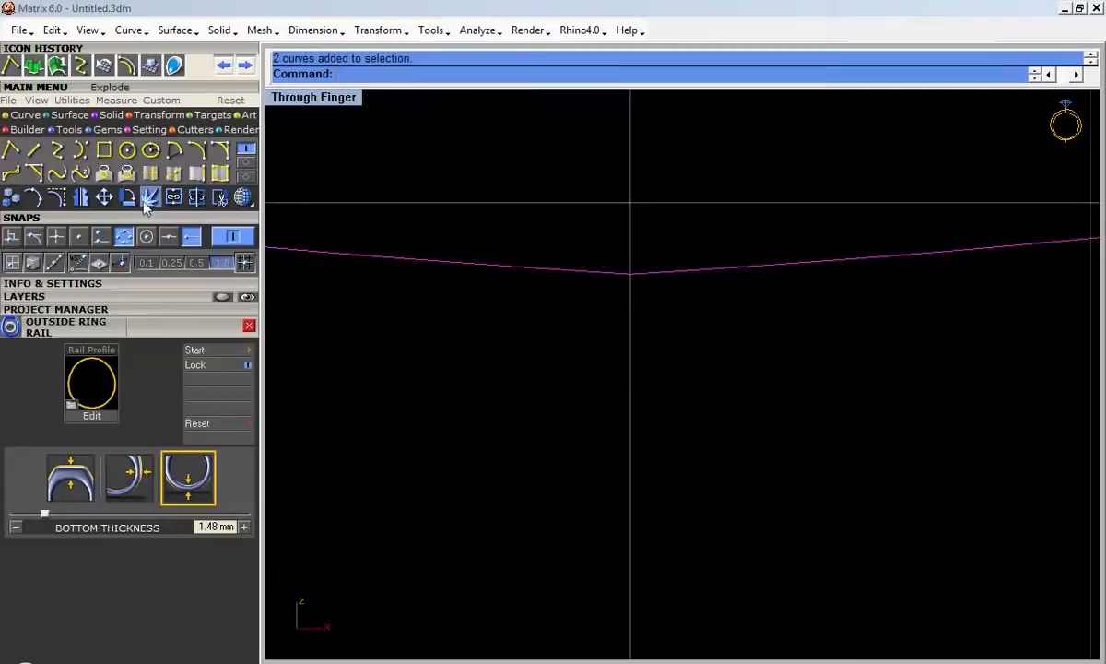
pyautogui.click(172, 198)
pyautogui.click(57, 173)
pyautogui.scroll(3, 495, 483)
pyautogui.scroll(-5, 494, 483)
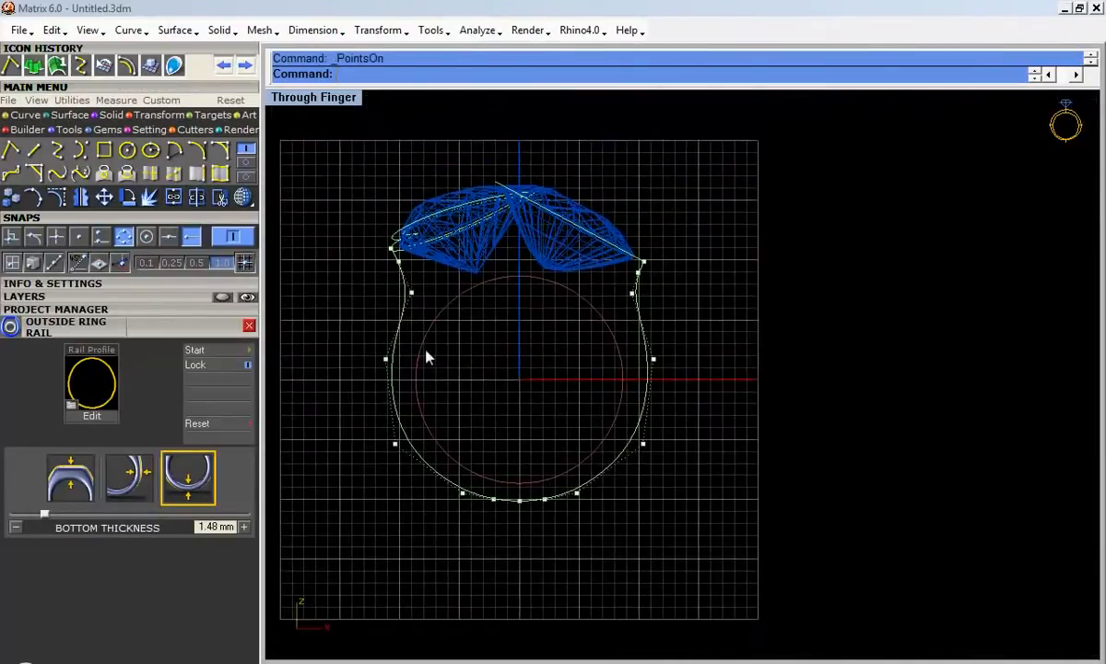
# Step: Rebuild the joined shank curve with 15 points at degree 3 and inspect its new control points
pyautogui.press('Escape')
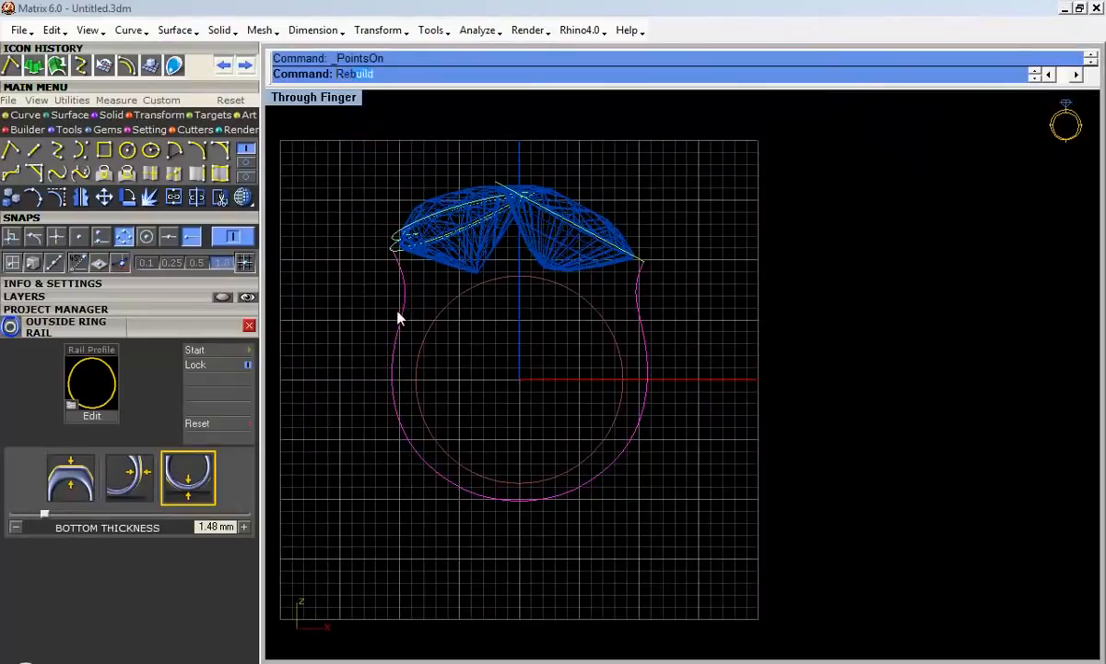
pyautogui.press('Return')
pyautogui.doubleClick(724, 307)
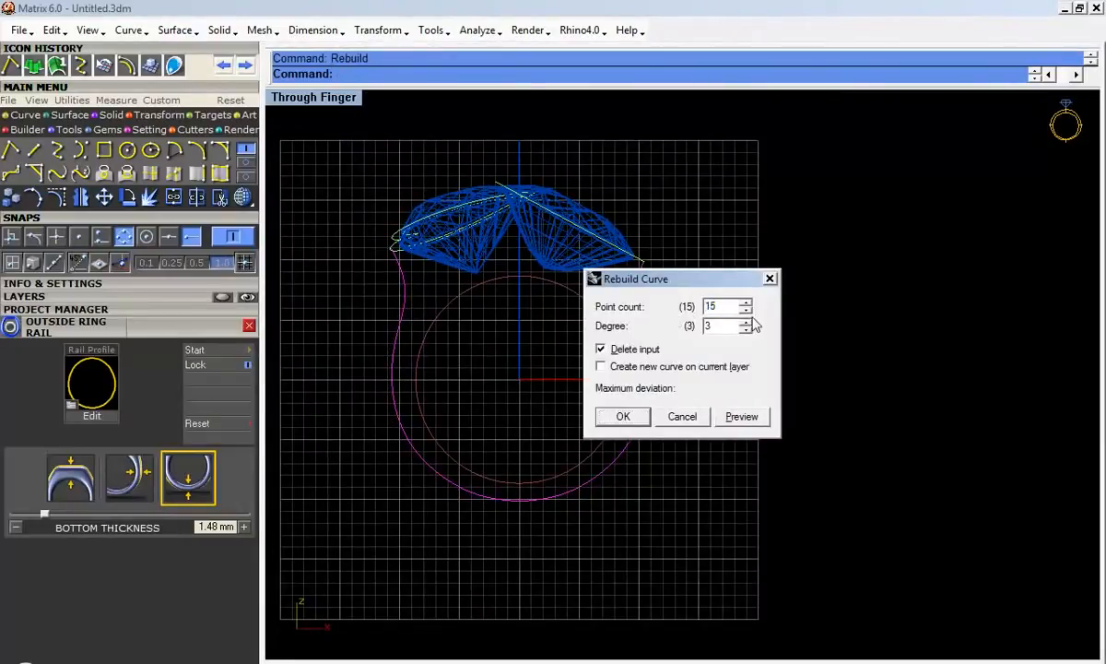
pyautogui.click(742, 417)
pyautogui.click(608, 419)
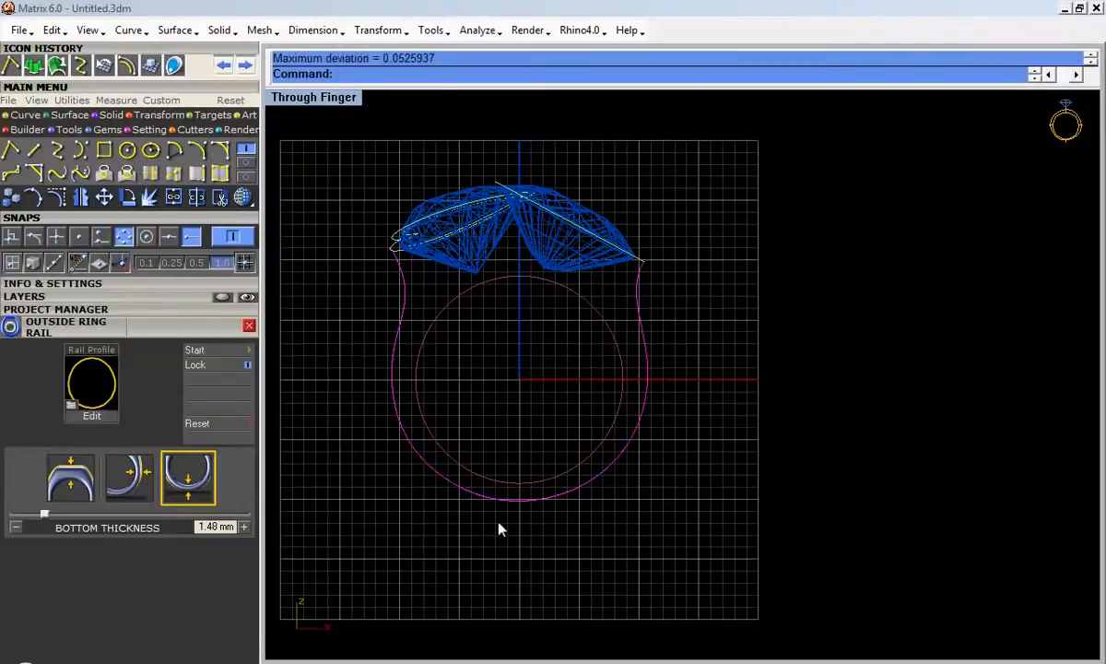
pyautogui.click(58, 196)
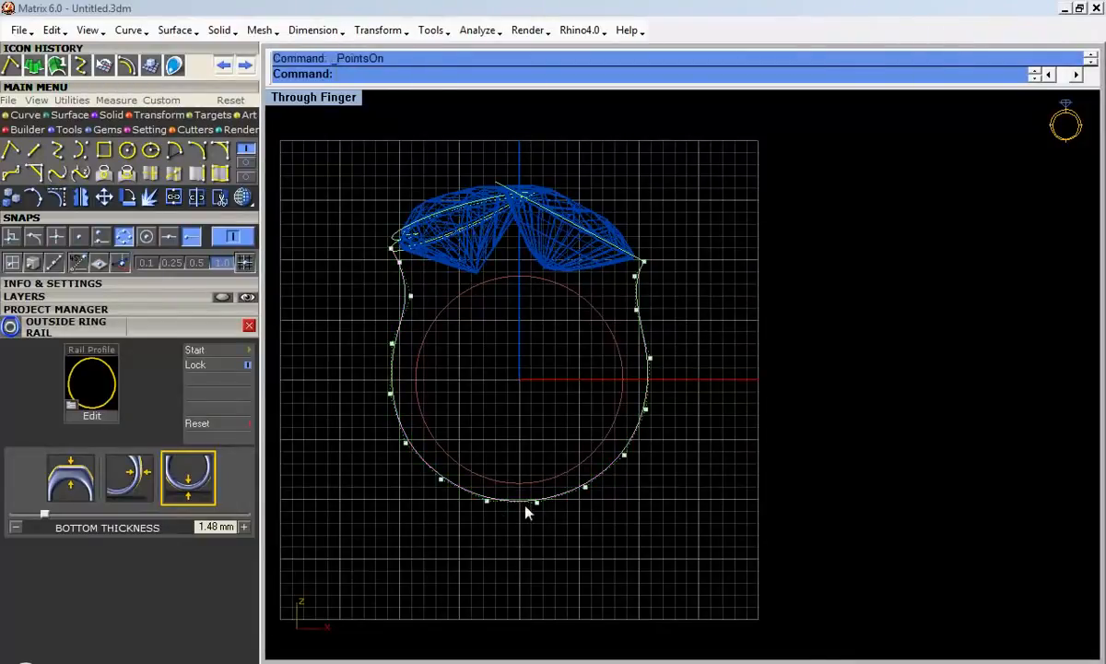
pyautogui.scroll(3, 525, 503)
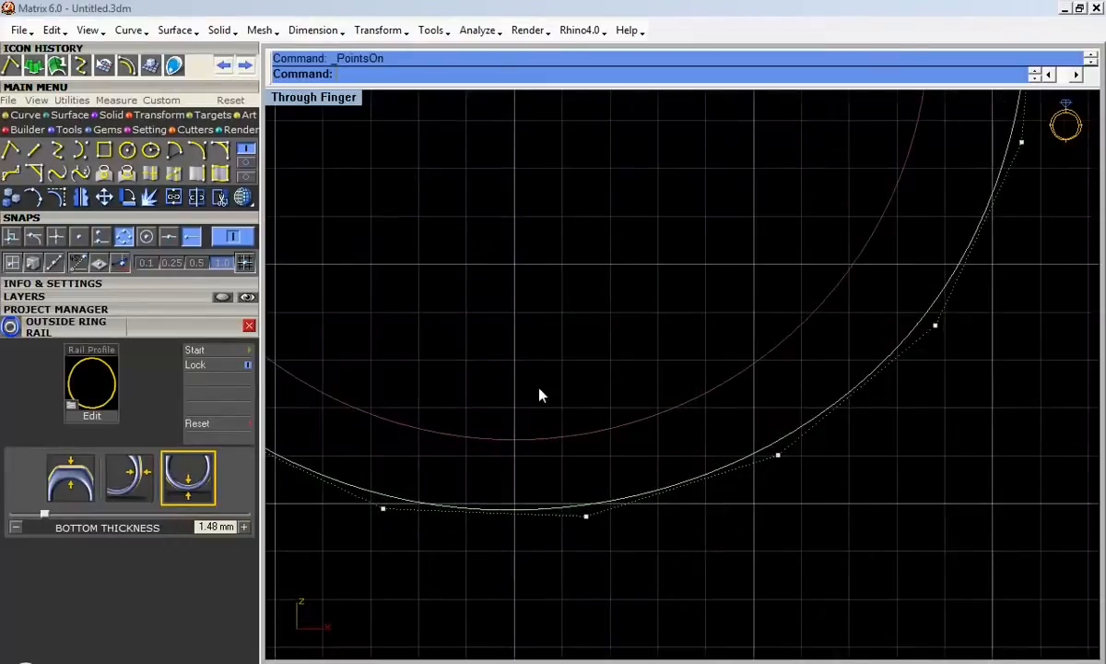
pyautogui.scroll(-5, 538, 390)
pyautogui.press('Escape')
pyautogui.scroll(3, 430, 269)
# Step: Draw a two-point circle in the Side View, starting its diameter at the shank curve's base and running upward
pyautogui.click(434, 220)
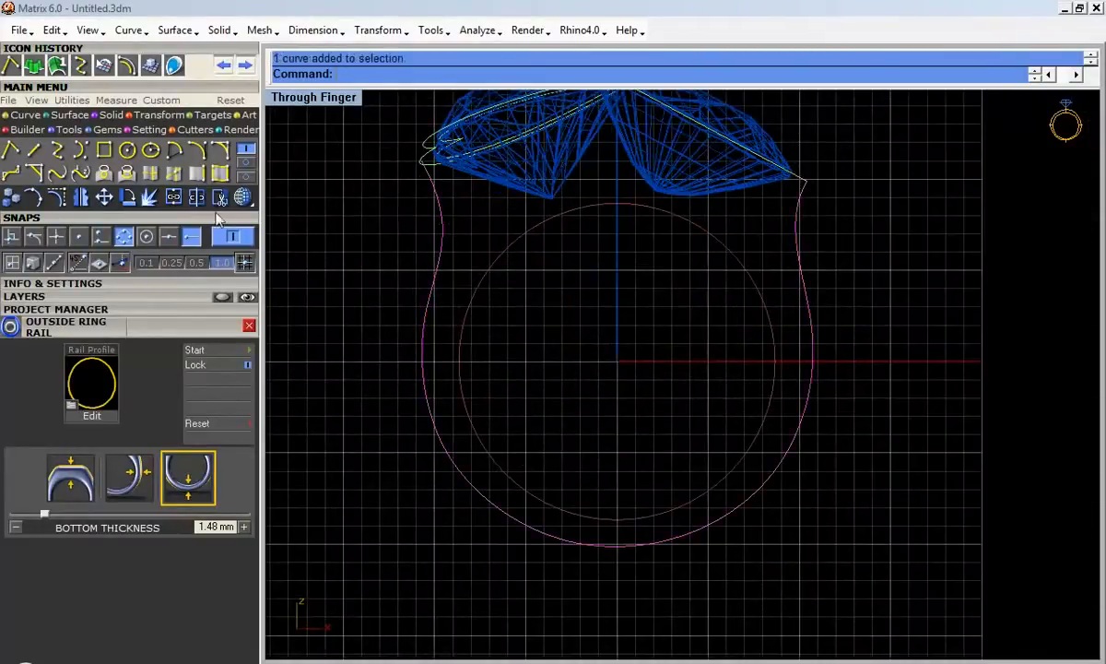
pyautogui.click(127, 150)
pyautogui.click(489, 74)
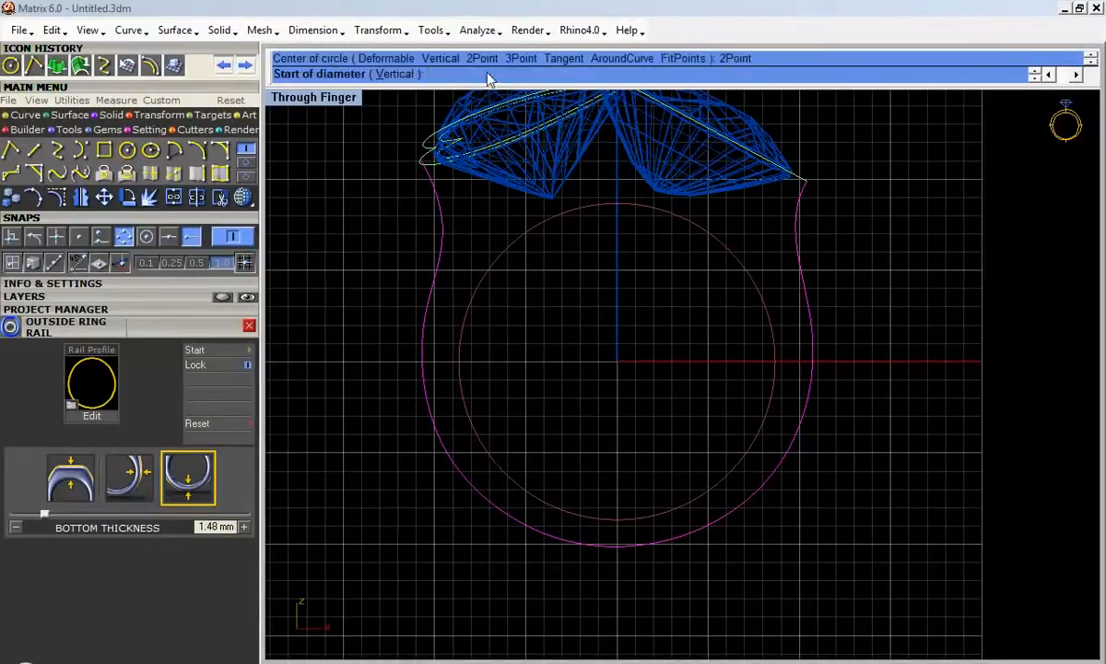
pyautogui.doubleClick(304, 98)
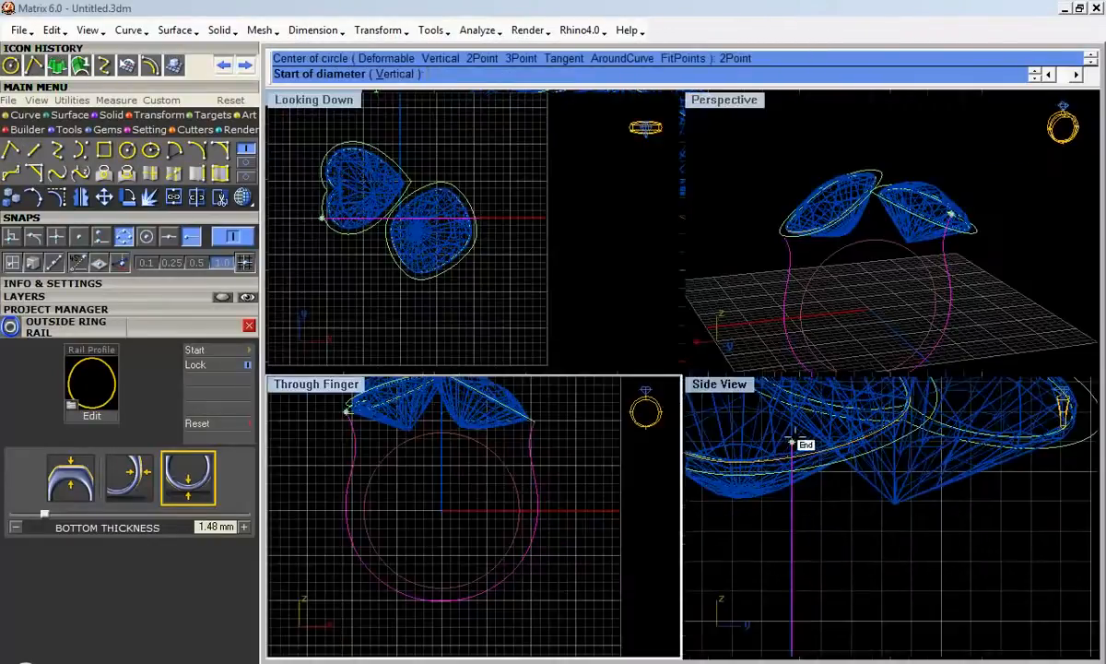
pyautogui.doubleClick(700, 391)
pyautogui.scroll(-8, 677, 378)
pyautogui.moveTo(634, 462); pyautogui.dragTo(627, 220, button='right')
pyautogui.moveTo(600, 423); pyautogui.dragTo(581, 347, button='right')
pyautogui.moveTo(586, 531); pyautogui.dragTo(541, 452, button='right')
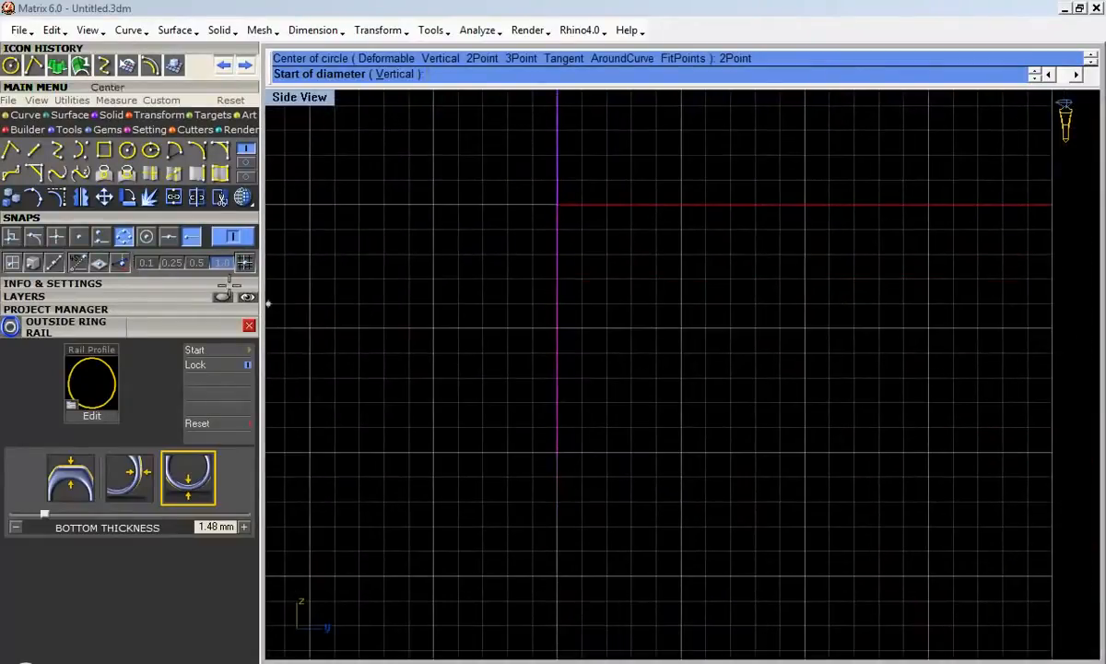
pyautogui.click(557, 454)
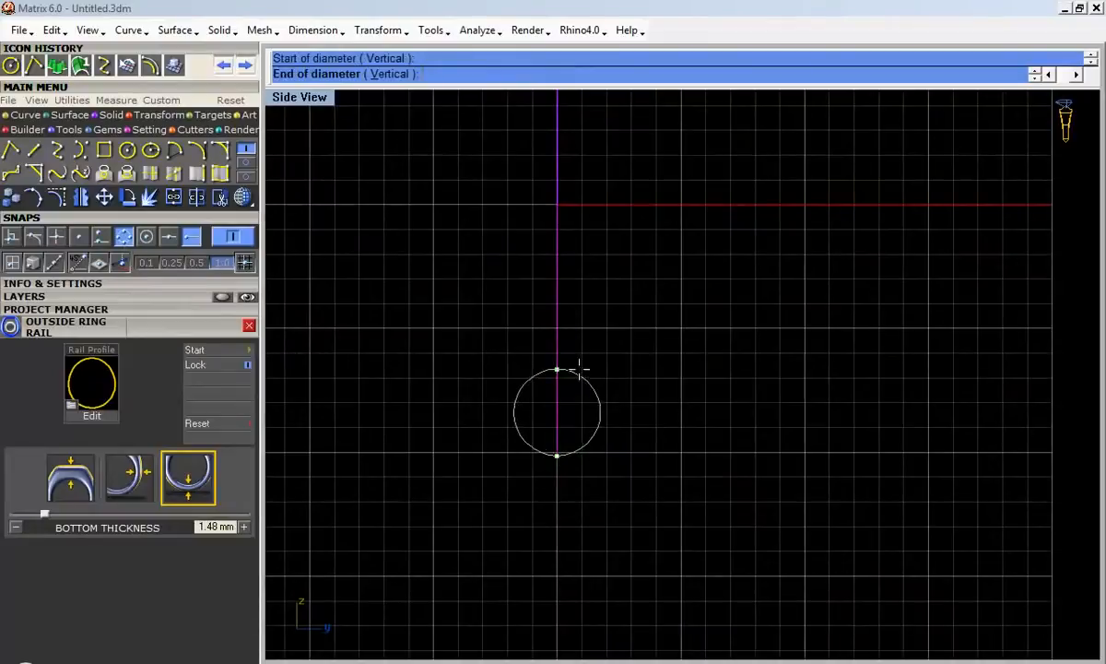
pyautogui.click(593, 341)
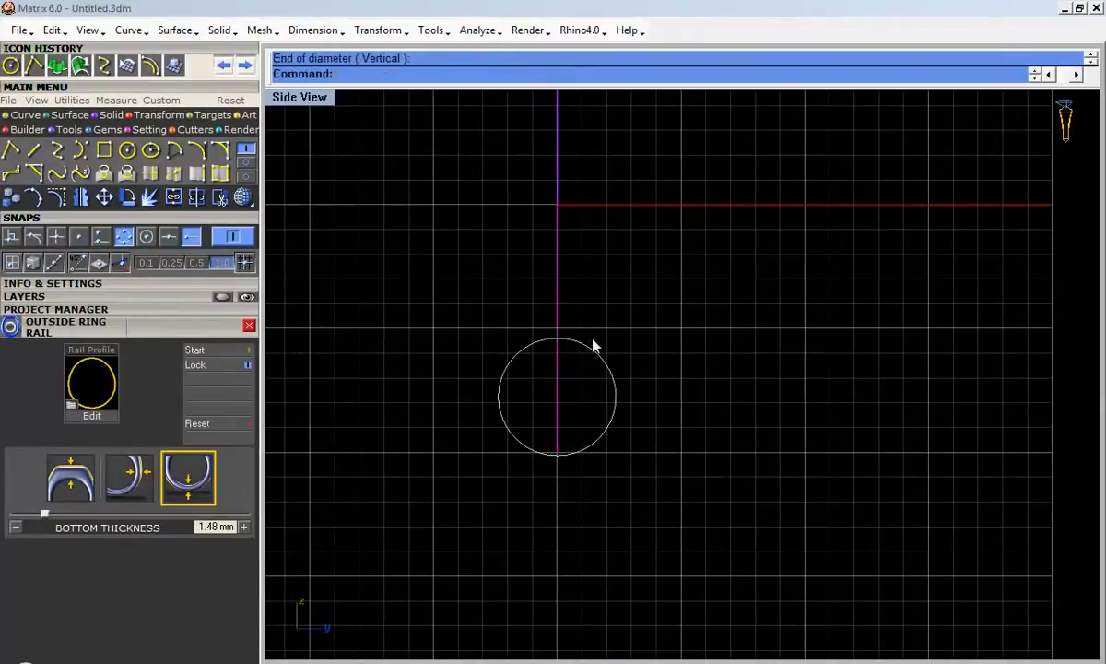
pyautogui.doubleClick(309, 101)
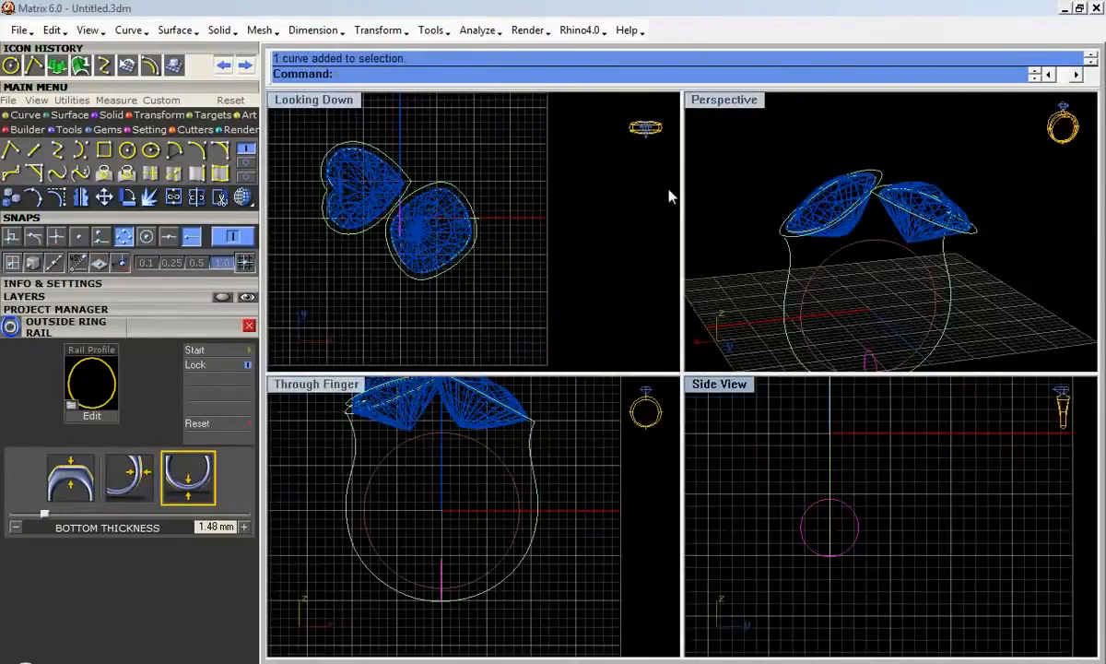
pyautogui.doubleClick(724, 100)
pyautogui.moveTo(665, 434); pyautogui.dragTo(564, 411, button='right')
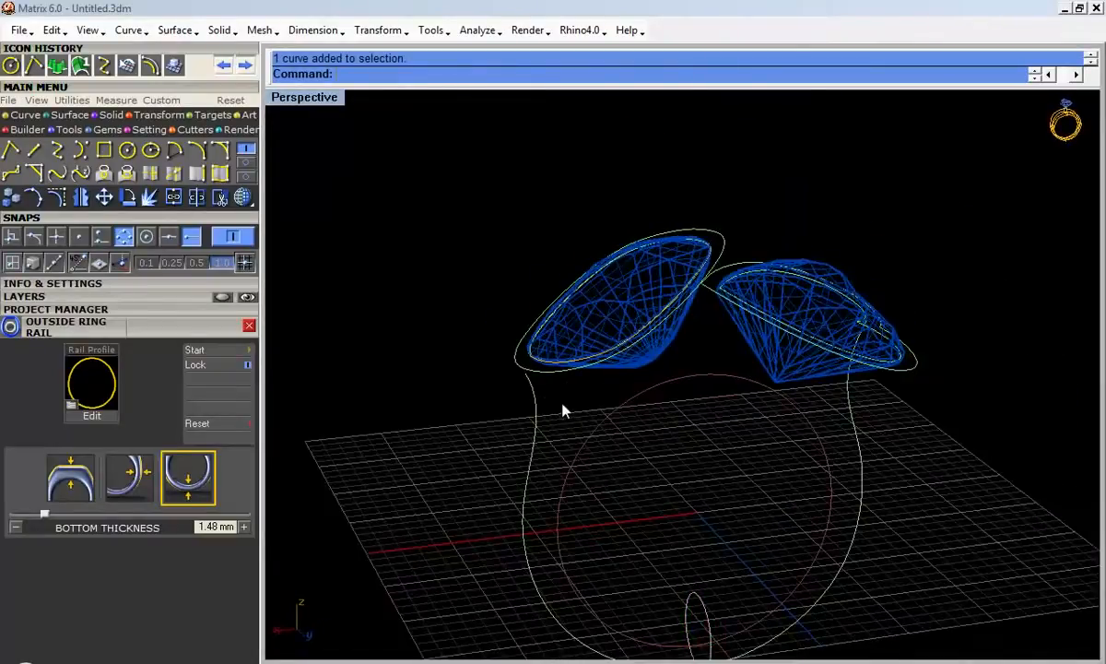
pyautogui.click(69, 116)
pyautogui.click(10, 150)
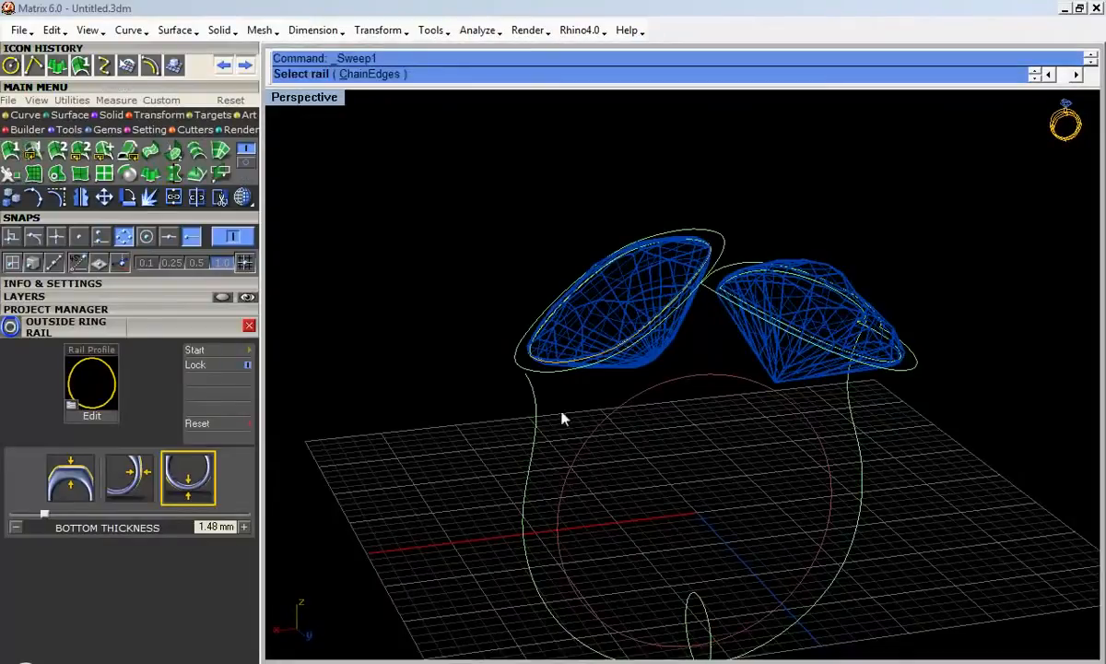
pyautogui.click(537, 431)
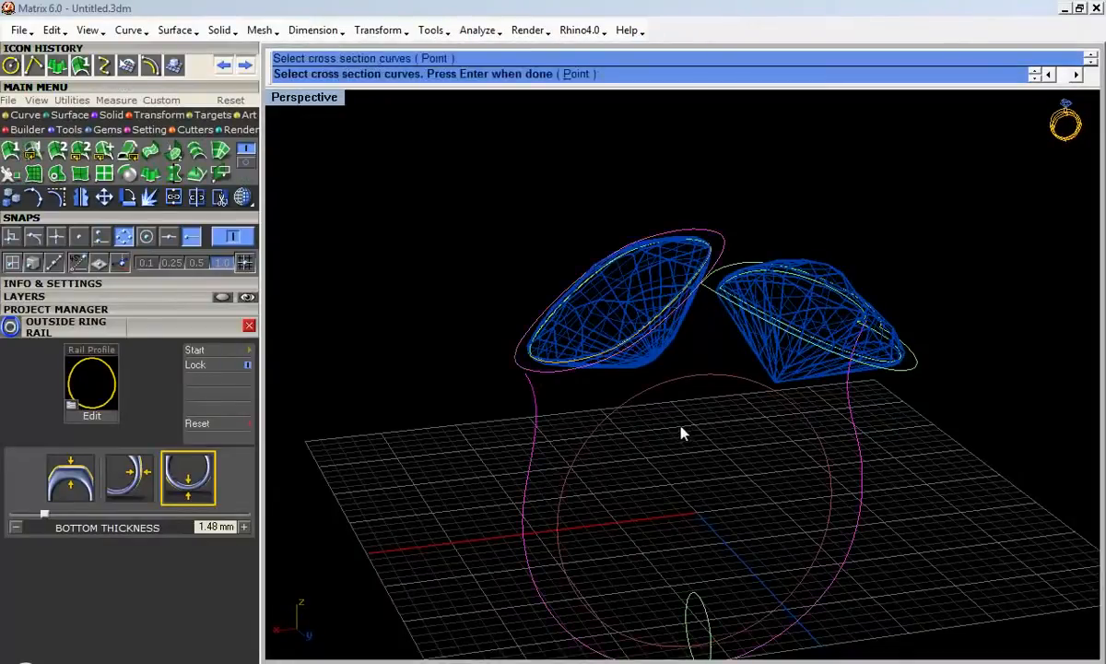
pyautogui.click(909, 369)
pyautogui.moveTo(911, 385); pyautogui.dragTo(745, 412, button='right')
pyautogui.press('Return')
pyautogui.press('Return')
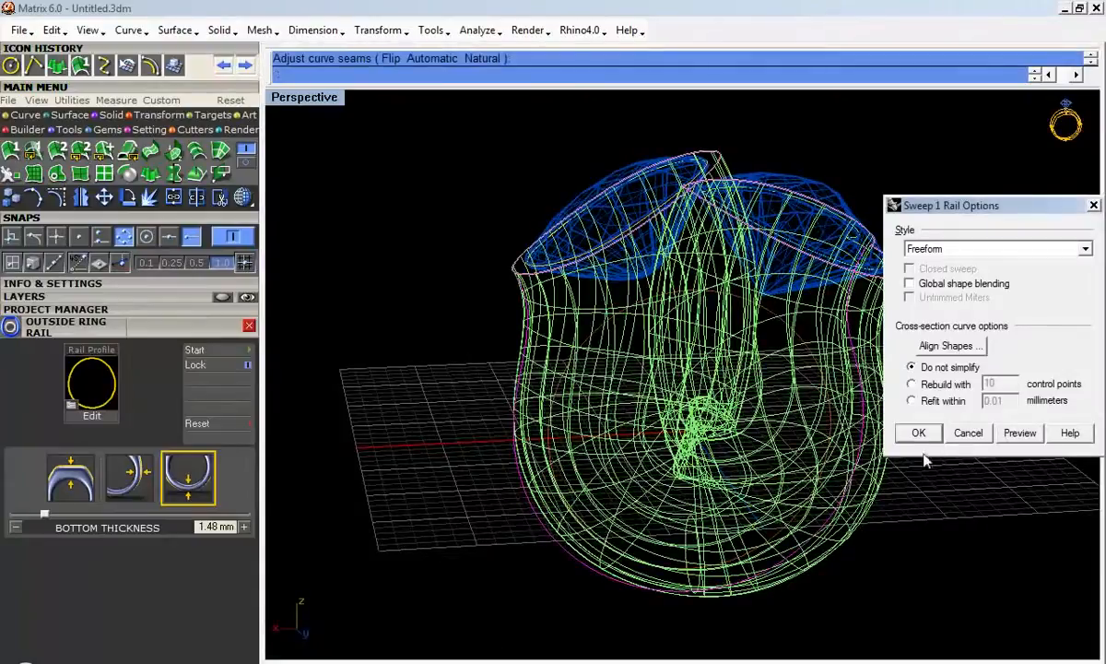
pyautogui.click(970, 436)
# Step: Set up a one-rail sweep along the shank curve through both bezel outlines and the base circle, adjusting the cushion outline's seam
pyautogui.press('Return')
pyautogui.click(532, 287)
pyautogui.click(686, 513)
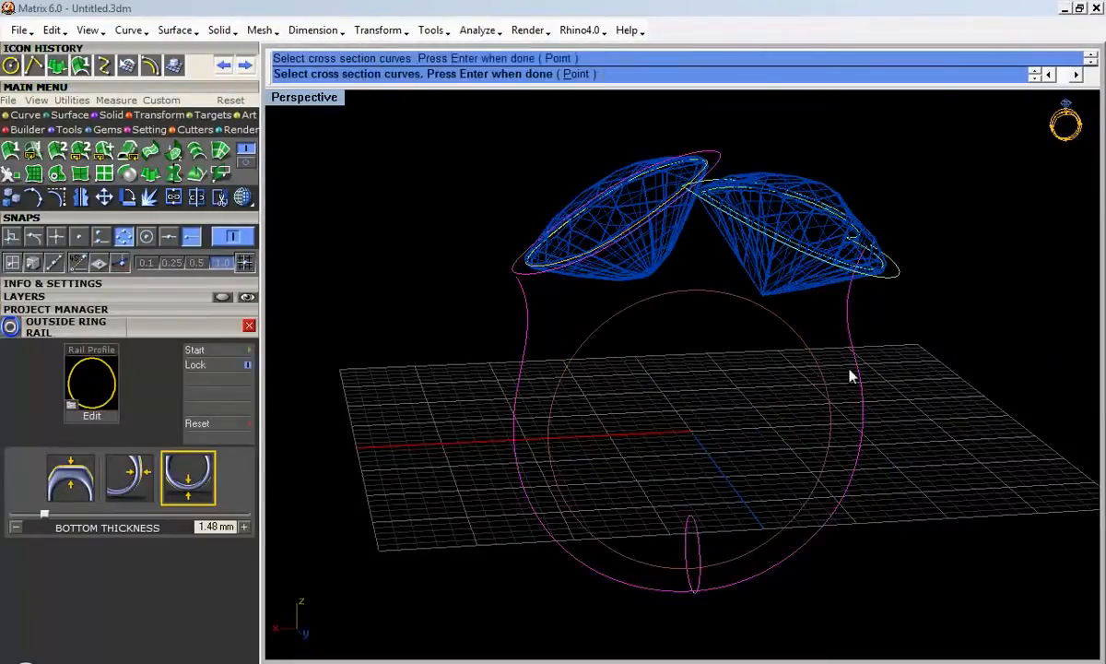
pyautogui.press('Return')
pyautogui.moveTo(895, 365); pyautogui.dragTo(892, 451, button='right')
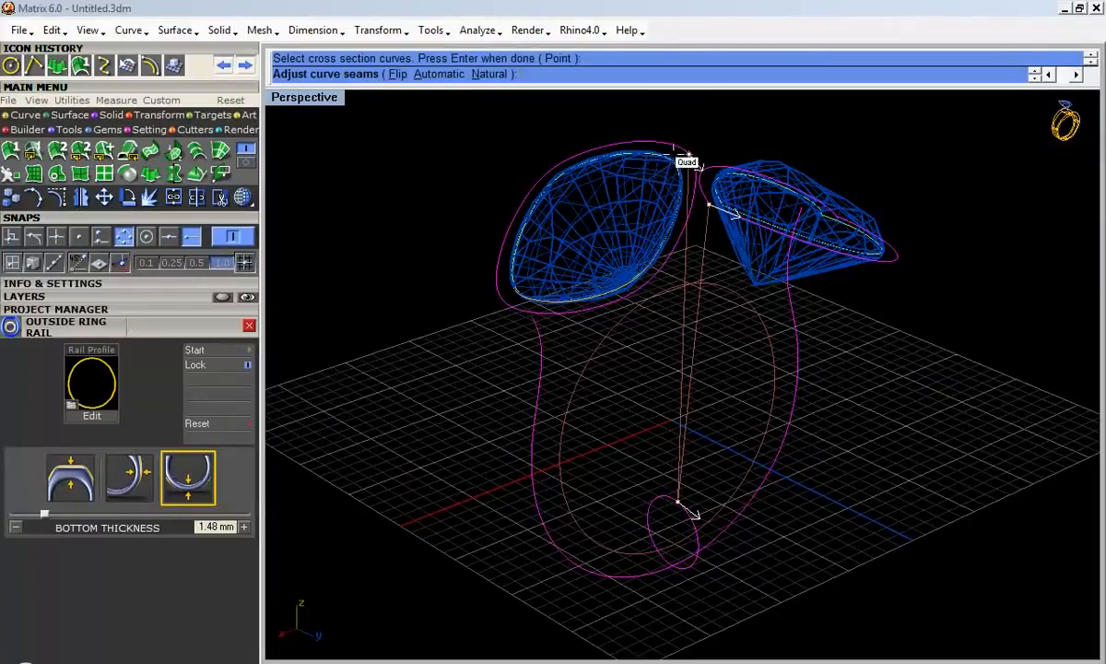
pyautogui.click(683, 141)
pyautogui.moveTo(657, 496); pyautogui.dragTo(630, 391, button='right')
pyautogui.press('Return')
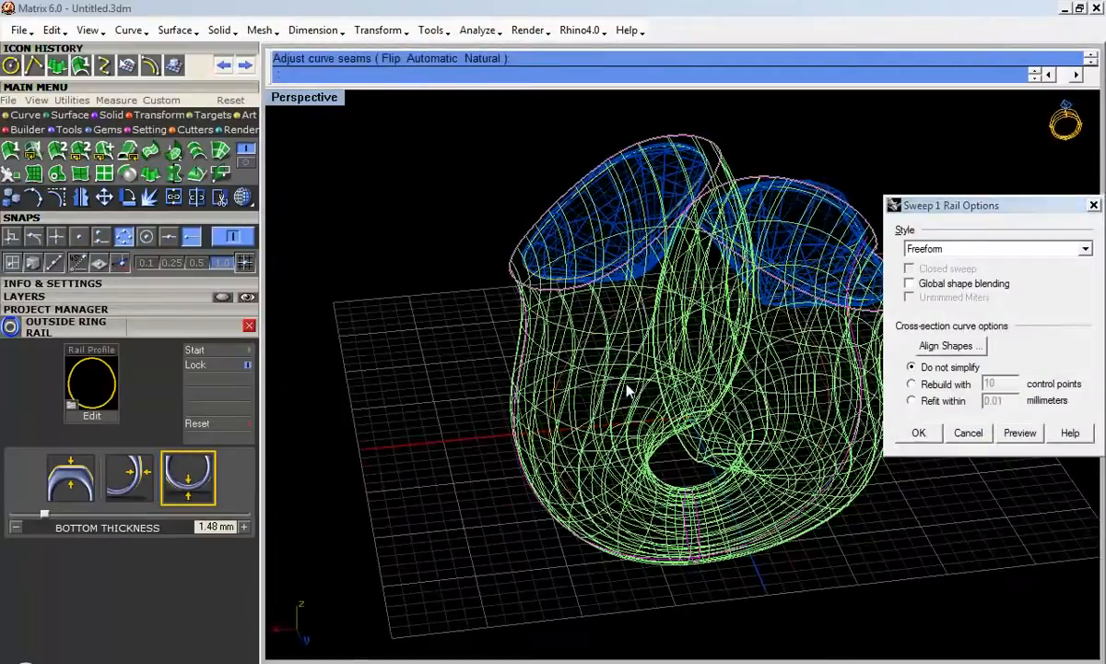
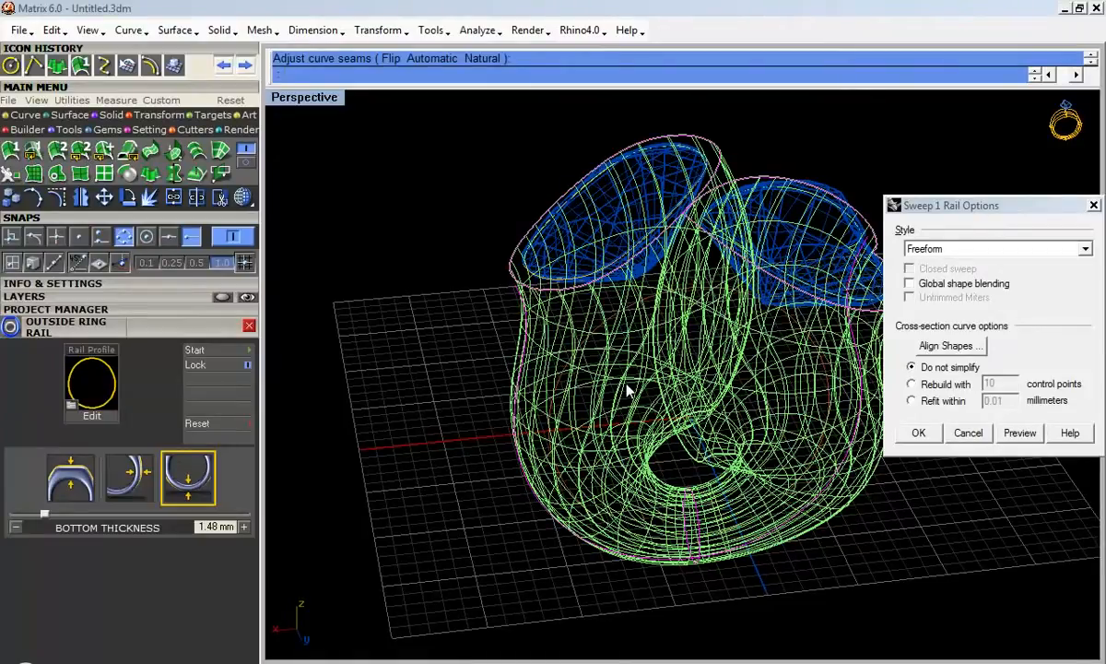
# Step: Preview the sweep shaded, set its style to Roadlike Through Finger, and create the surface
pyautogui.click(247, 199)
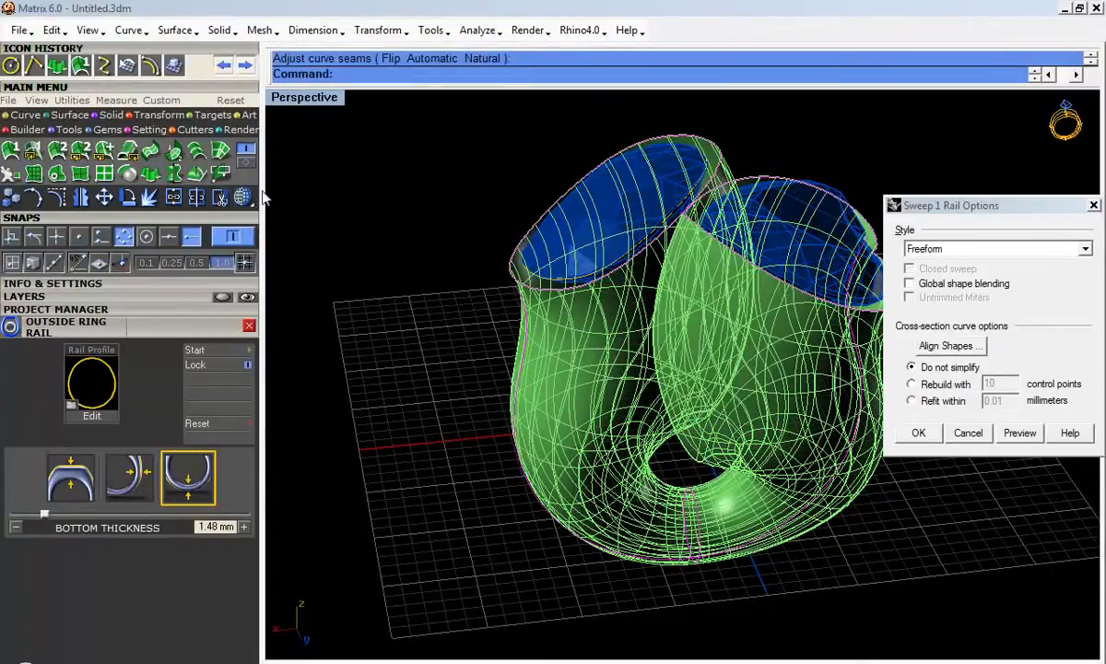
pyautogui.moveTo(689, 280)
pyautogui.mouseDown(button='right')
pyautogui.moveTo(698, 495)
pyautogui.moveTo(694, 285)
pyautogui.mouseUp(button='right')
pyautogui.click(970, 250)
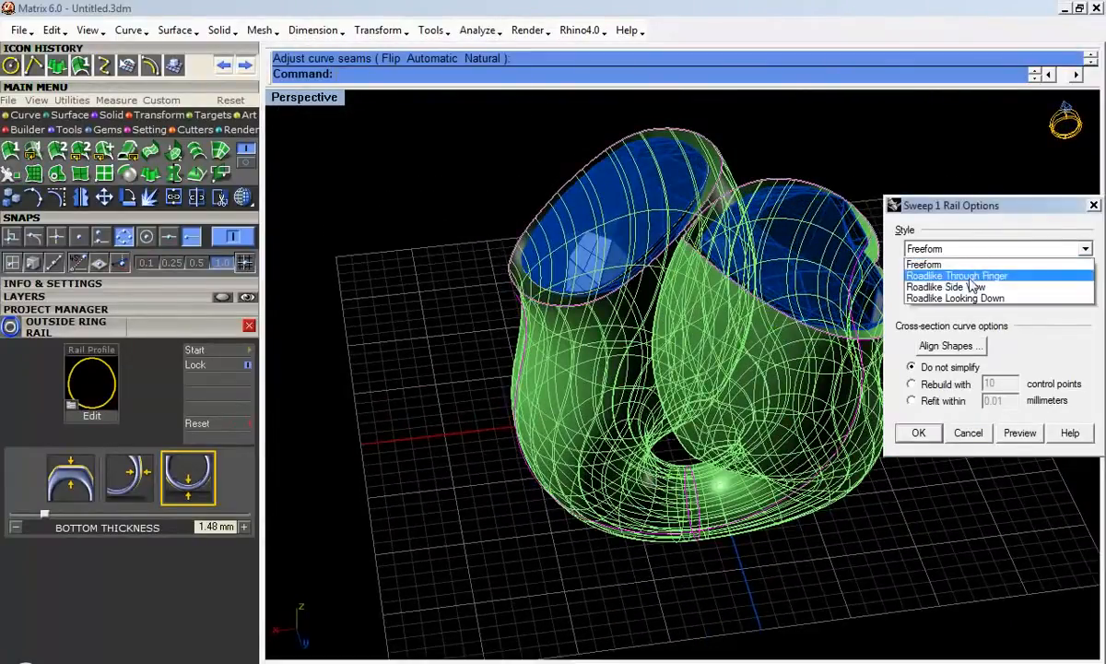
pyautogui.click(969, 276)
pyautogui.click(1018, 436)
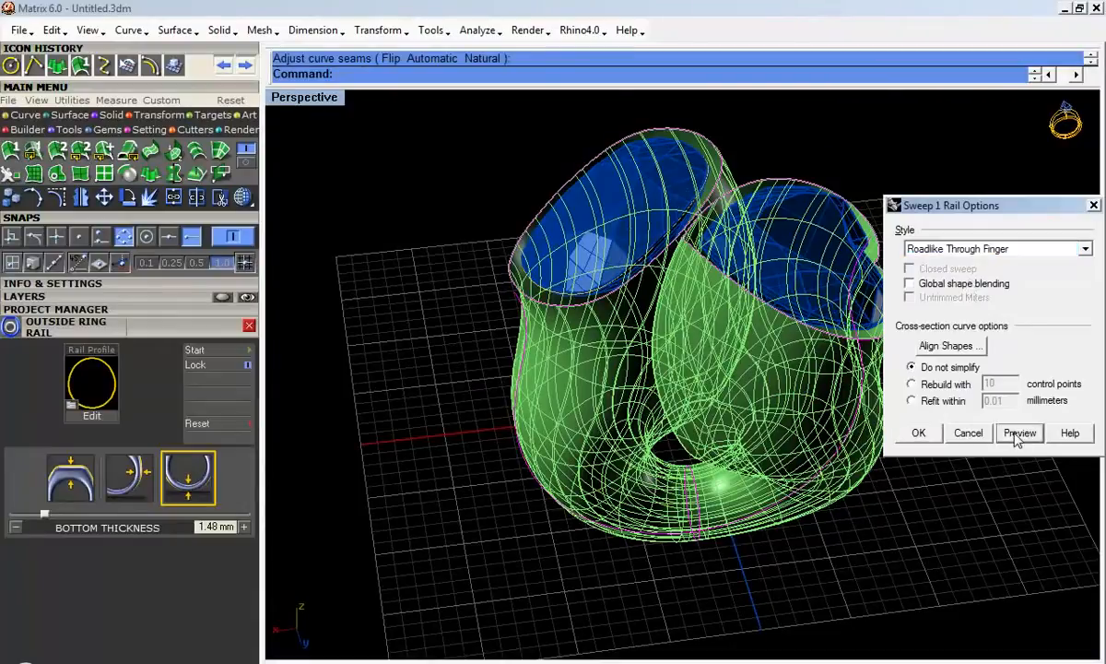
pyautogui.moveTo(701, 361); pyautogui.dragTo(709, 328, button='right')
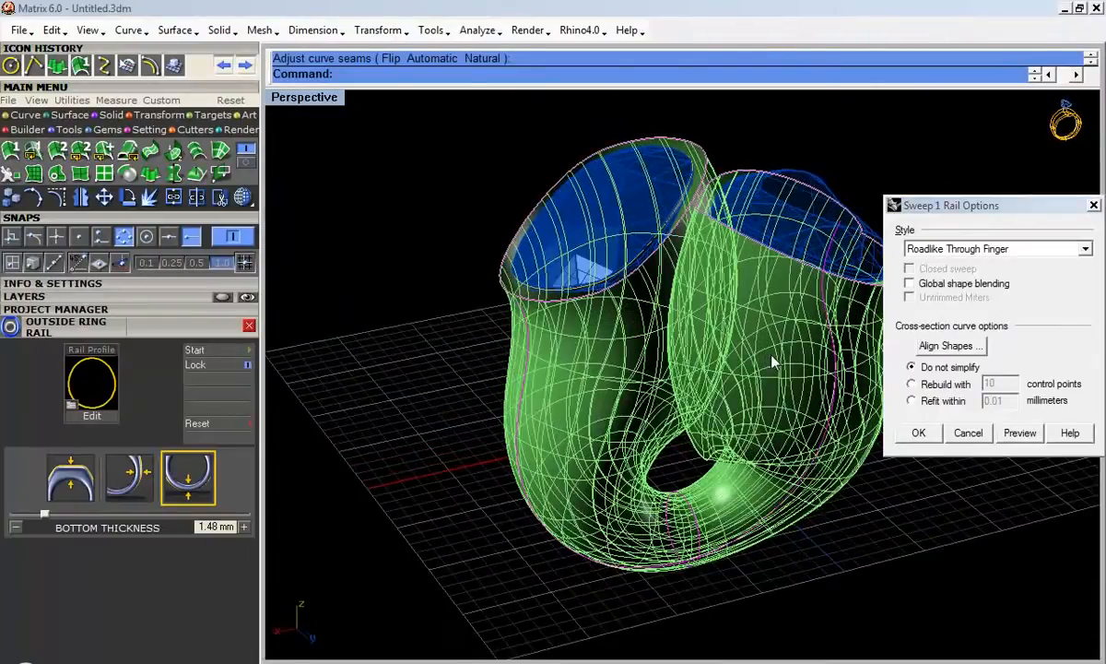
pyautogui.click(918, 432)
# Step: Extrude the finger-size circle to both sides into a capped cylinder passing through the ring, and inspect it shaded
pyautogui.moveTo(671, 375)
pyautogui.mouseDown(button='right')
pyautogui.moveTo(660, 265)
pyautogui.moveTo(859, 341)
pyautogui.moveTo(728, 405)
pyautogui.moveTo(736, 494)
pyautogui.moveTo(782, 357)
pyautogui.moveTo(817, 371)
pyautogui.moveTo(669, 448)
pyautogui.moveTo(655, 486)
pyautogui.moveTo(686, 441)
pyautogui.moveTo(783, 465)
pyautogui.moveTo(709, 407)
pyautogui.moveTo(716, 395)
pyautogui.moveTo(647, 357)
pyautogui.moveTo(676, 386)
pyautogui.moveTo(637, 291)
pyautogui.moveTo(688, 315)
pyautogui.moveTo(684, 430)
pyautogui.moveTo(714, 345)
pyautogui.moveTo(842, 346)
pyautogui.moveTo(470, 375)
pyautogui.moveTo(674, 378)
pyautogui.mouseUp(button='right')
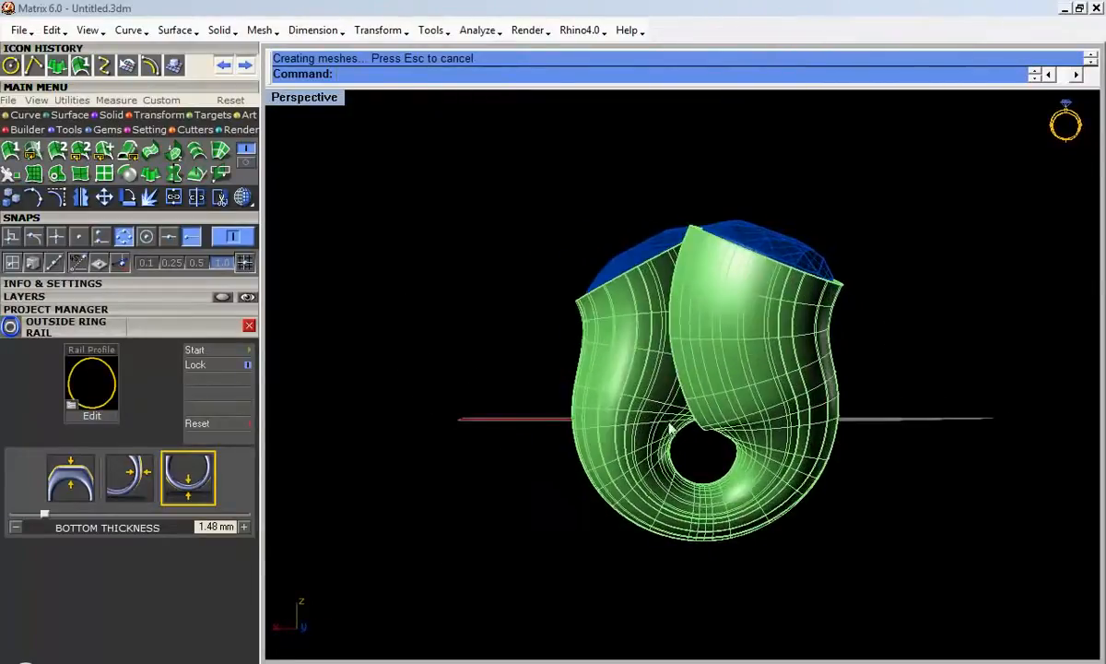
pyautogui.click(243, 197)
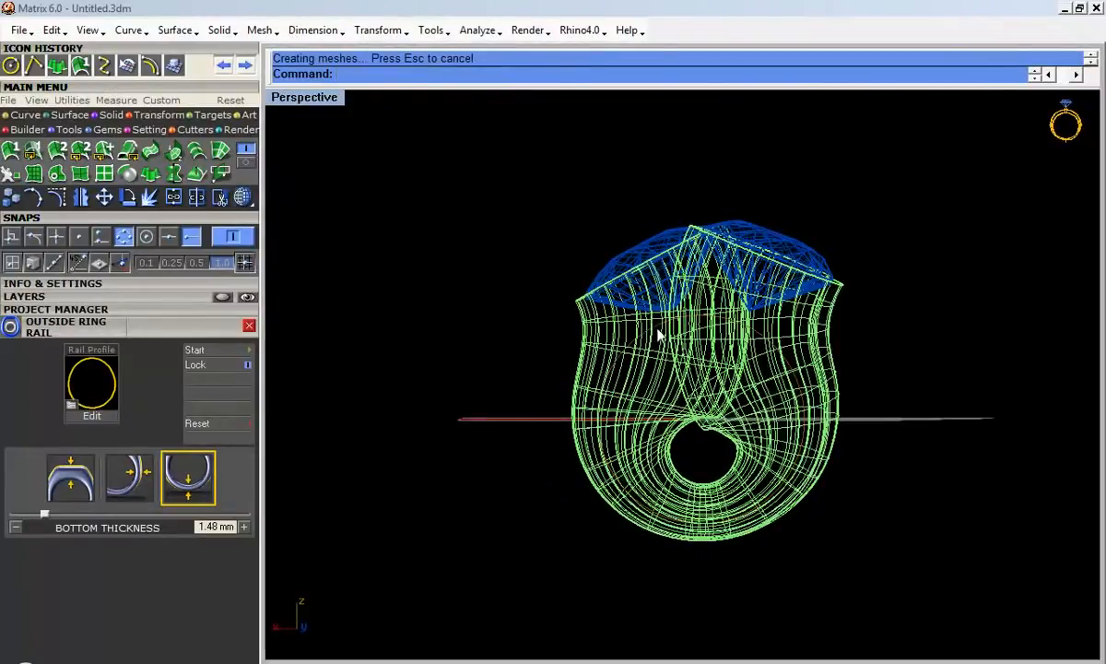
pyautogui.click(111, 114)
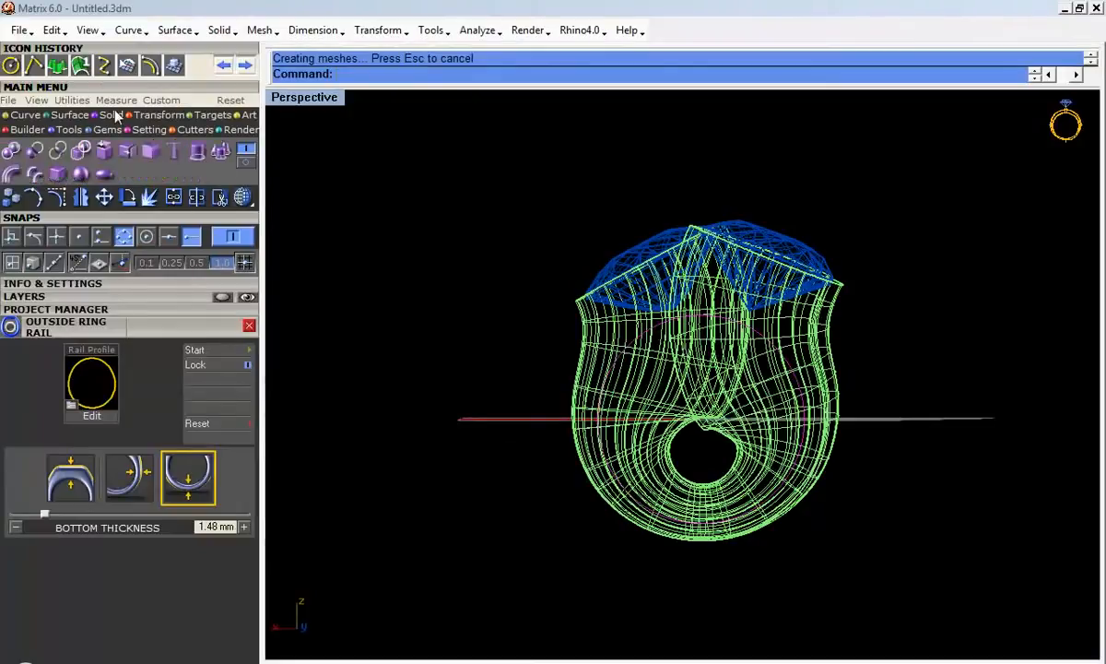
pyautogui.click(196, 151)
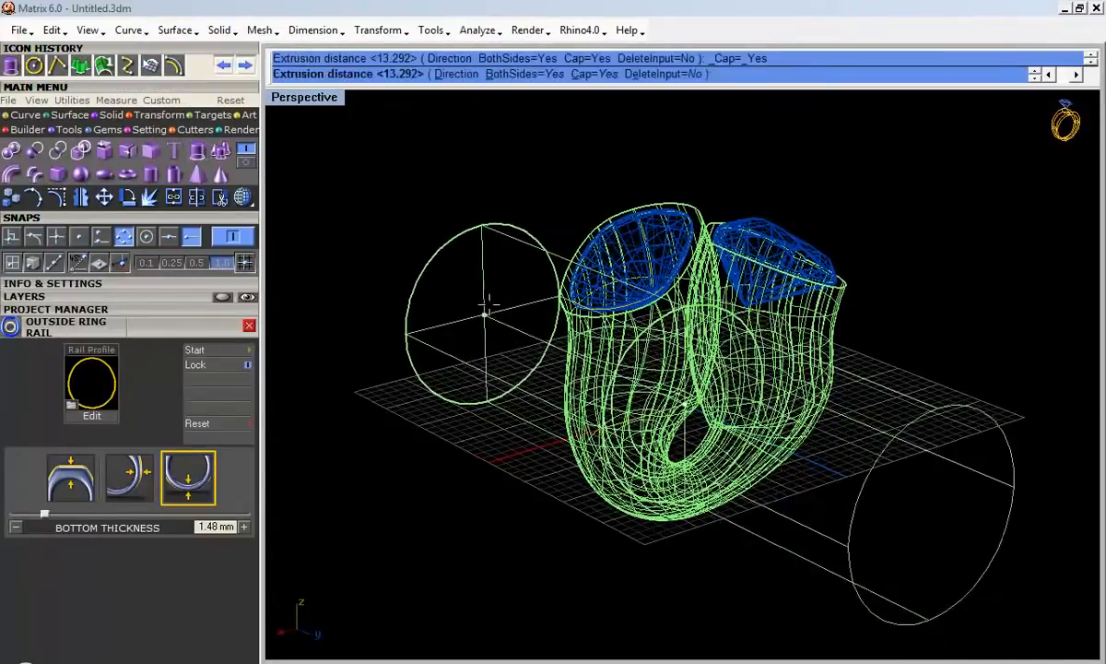
pyautogui.click(242, 200)
pyautogui.moveTo(694, 297)
pyautogui.mouseDown(button='right')
pyautogui.moveTo(662, 246)
pyautogui.moveTo(490, 283)
pyautogui.moveTo(437, 273)
pyautogui.moveTo(365, 240)
pyautogui.moveTo(316, 141)
pyautogui.moveTo(1098, 262)
pyautogui.moveTo(415, 346)
pyautogui.moveTo(572, 286)
pyautogui.moveTo(905, 259)
pyautogui.moveTo(774, 315)
pyautogui.mouseUp(button='right')
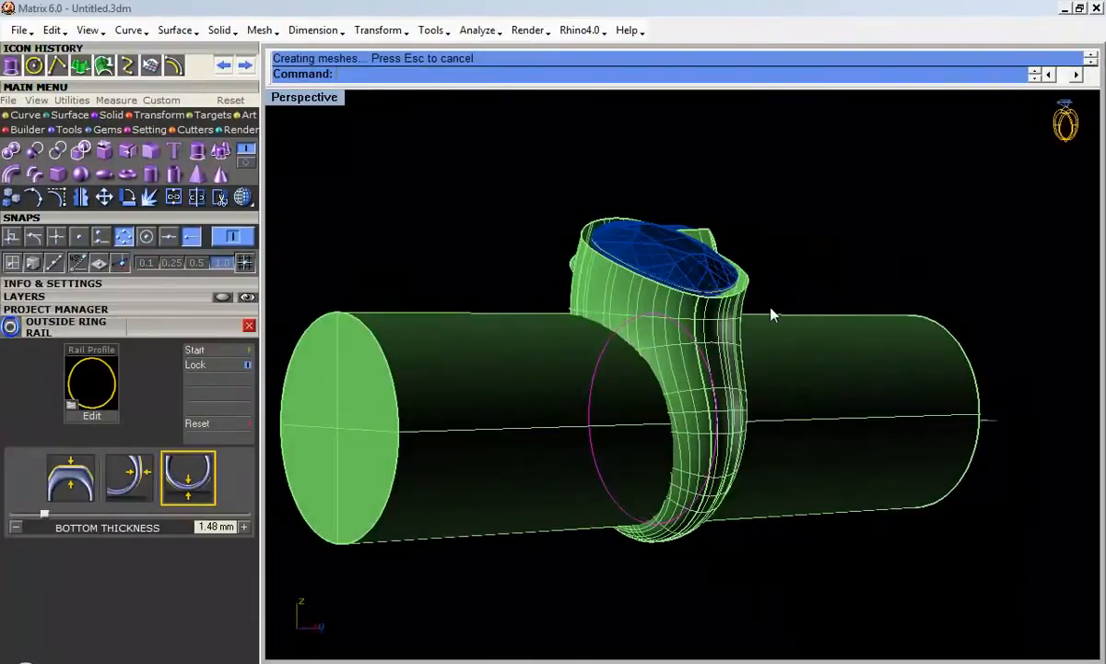
pyautogui.moveTo(705, 327); pyautogui.dragTo(295, 123, button='right')
# Step: Undo the cylinder extrusion and the one-rail sweep
pyautogui.click(221, 66)
pyautogui.moveTo(545, 278); pyautogui.dragTo(660, 343, button='right')
pyautogui.hotkey('ctrl', 'z')
# Step: Examine the control points of the cushion and heart bezel outlines, then hide them
pyautogui.click(586, 306)
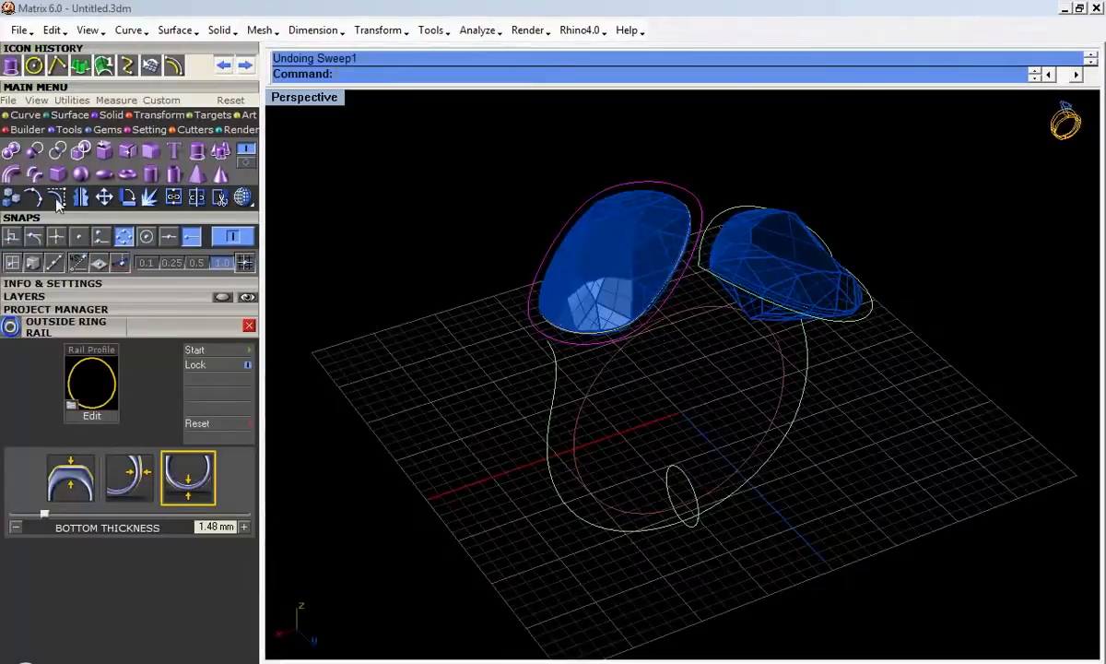
pyautogui.press('F10')
pyautogui.click(708, 275)
pyautogui.press('F10')
pyautogui.press('Escape')
# Step: Bring up the maximized Through Finger view, centred on the stones and the finger-size circle
pyautogui.moveTo(706, 292); pyautogui.dragTo(552, 325, button='right')
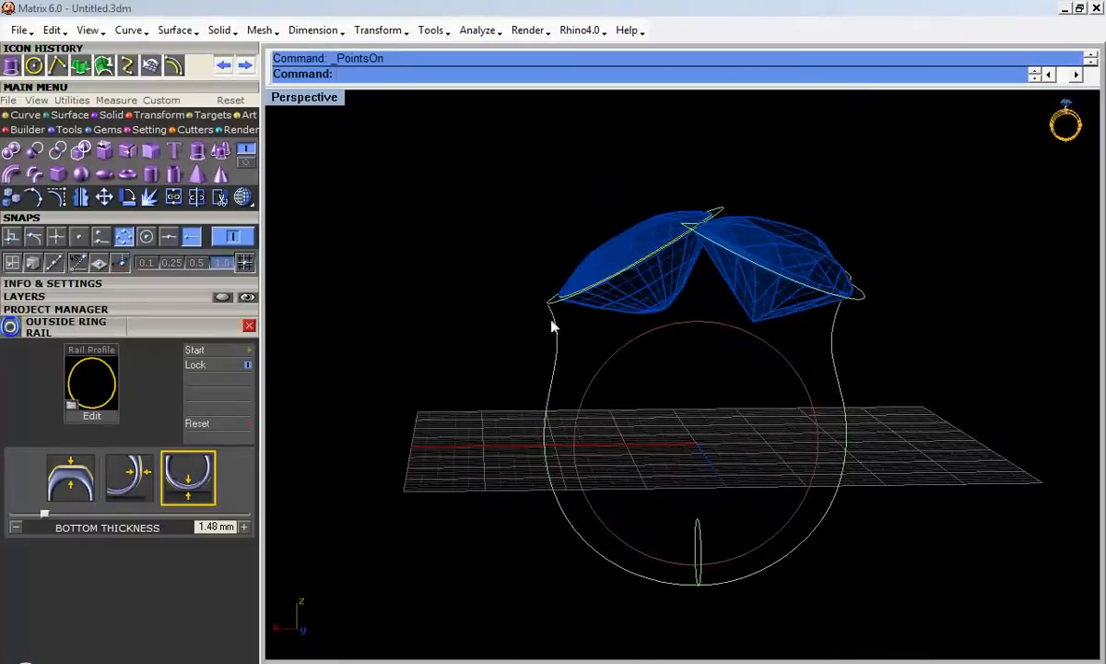
pyautogui.doubleClick(327, 103)
pyautogui.moveTo(374, 454); pyautogui.dragTo(372, 504, button='right')
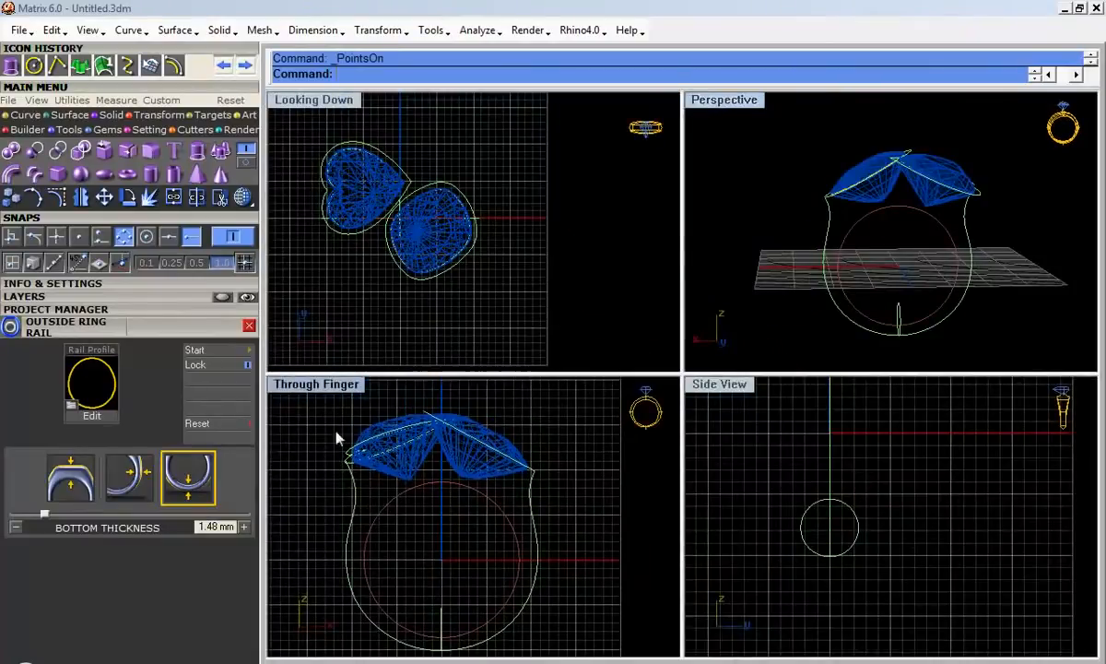
pyautogui.doubleClick(293, 385)
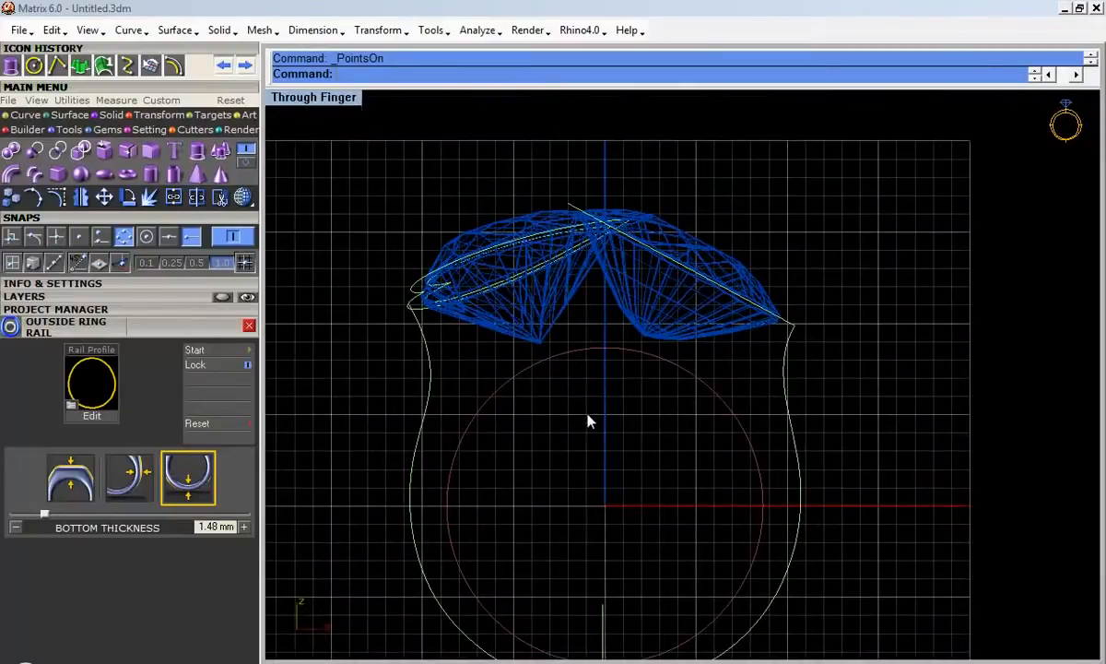
pyautogui.moveTo(590, 413); pyautogui.dragTo(604, 378, button='right')
pyautogui.scroll(-1, 594, 366)
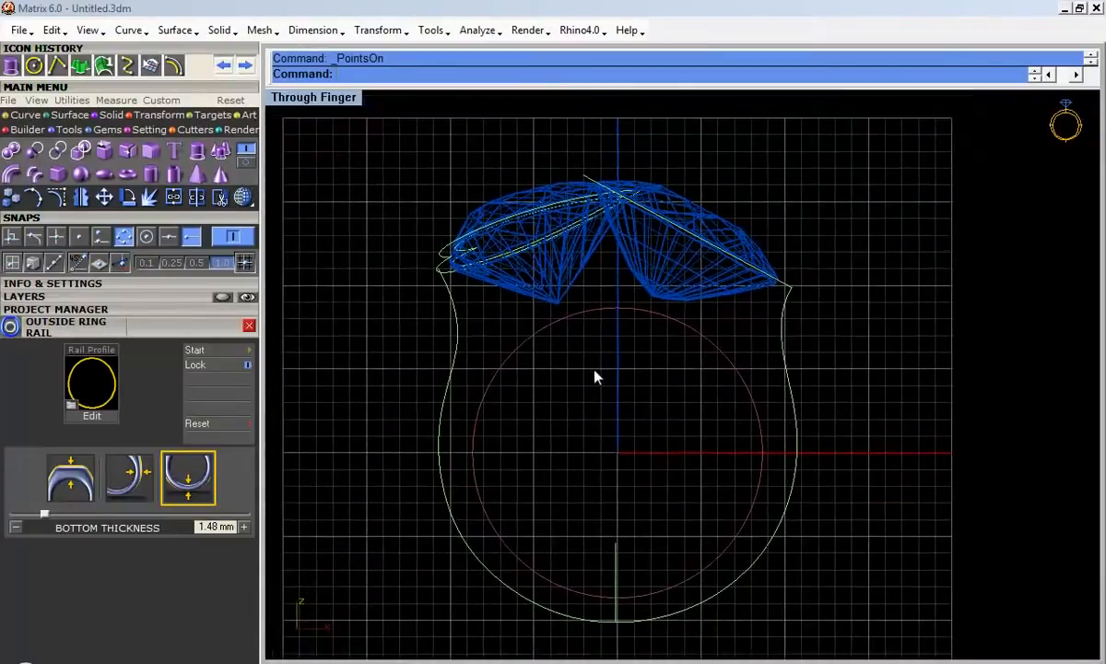
pyautogui.moveTo(596, 380)
pyautogui.mouseDown(button='right')
pyautogui.moveTo(593, 357)
pyautogui.moveTo(604, 382)
pyautogui.mouseUp(button='right')
pyautogui.scroll(1, 608, 376)
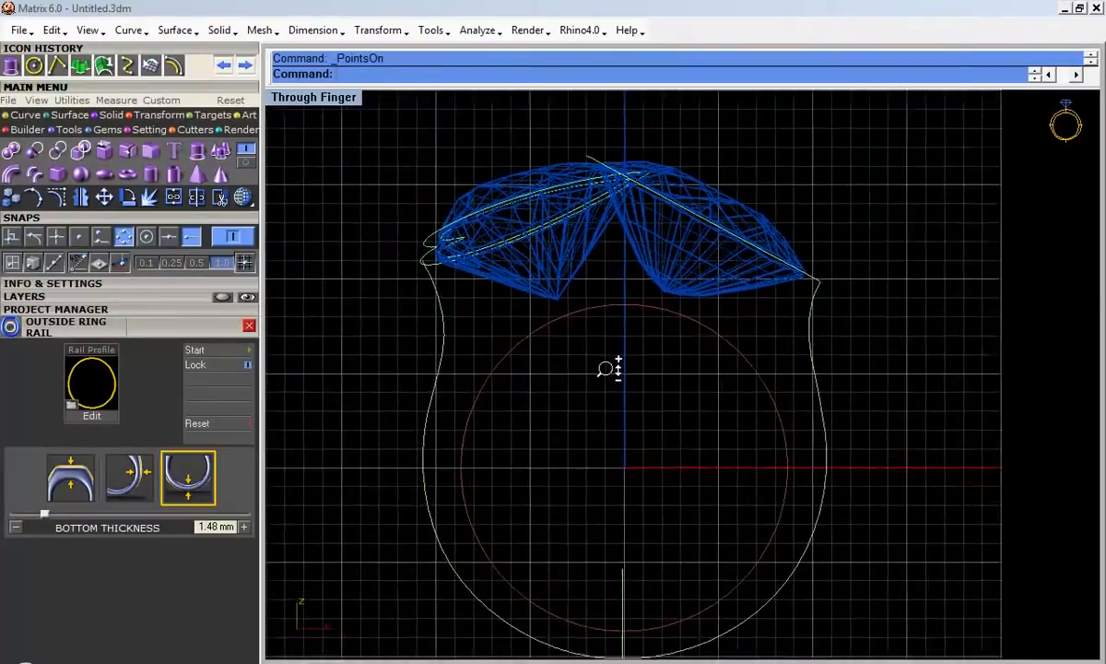
# Step: Draw a short three-point interpolated curve from the upper end of the cushion bezel outline down into the finger-size circle
pyautogui.click(26, 114)
pyautogui.click(59, 148)
pyautogui.click(578, 160)
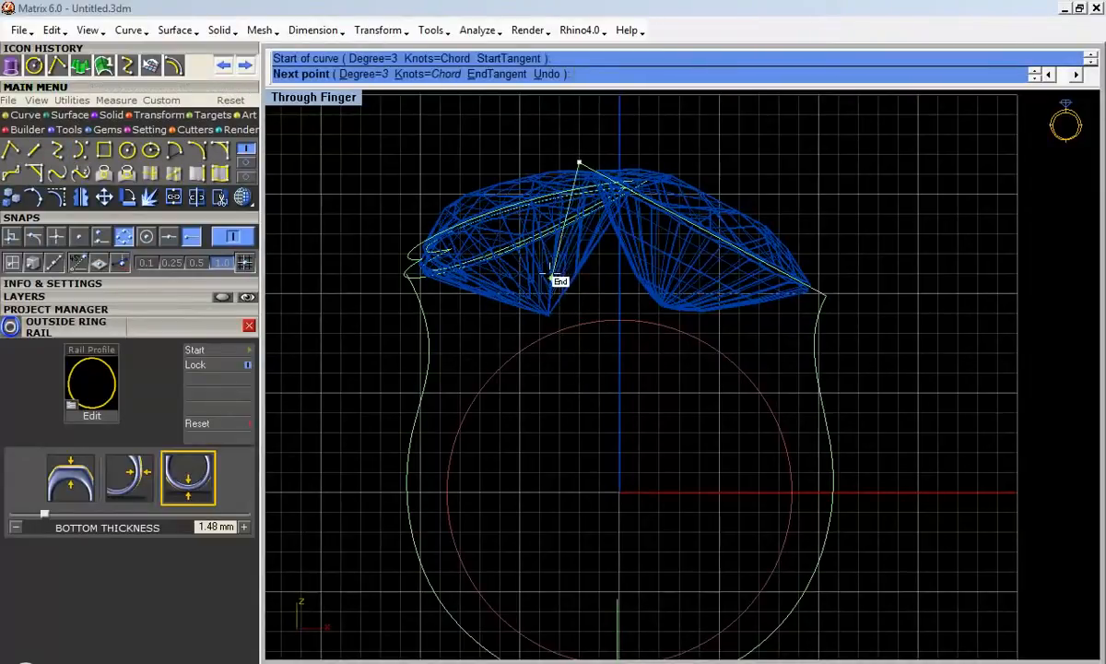
pyautogui.click(119, 263)
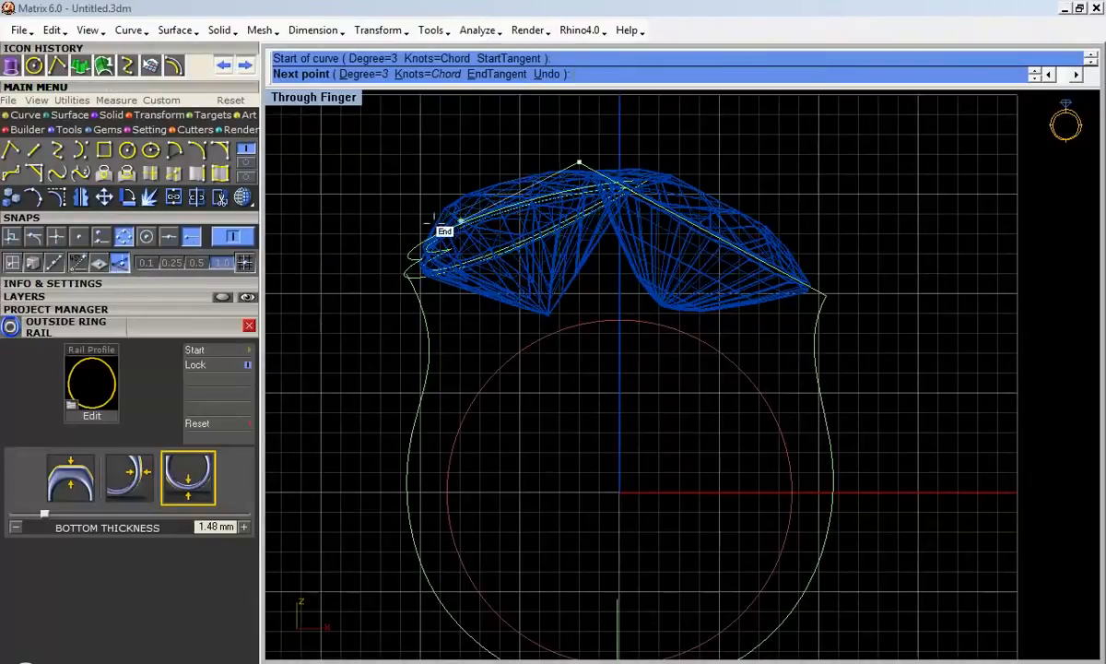
pyautogui.press('Escape')
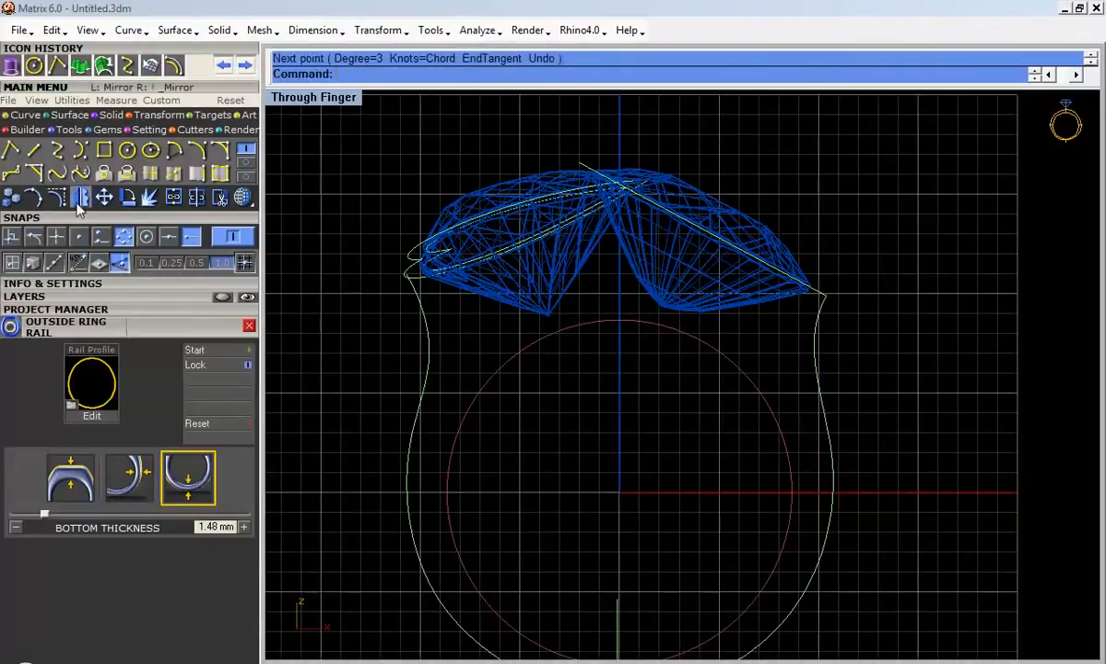
pyautogui.click(56, 149)
pyautogui.click(579, 164)
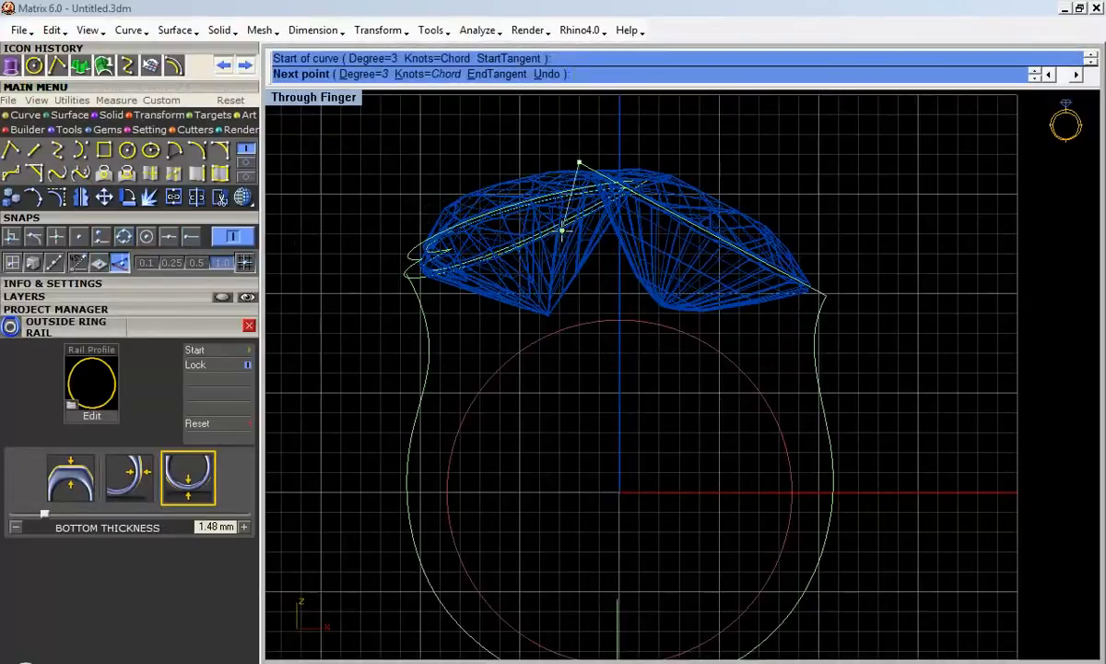
pyautogui.click(553, 237)
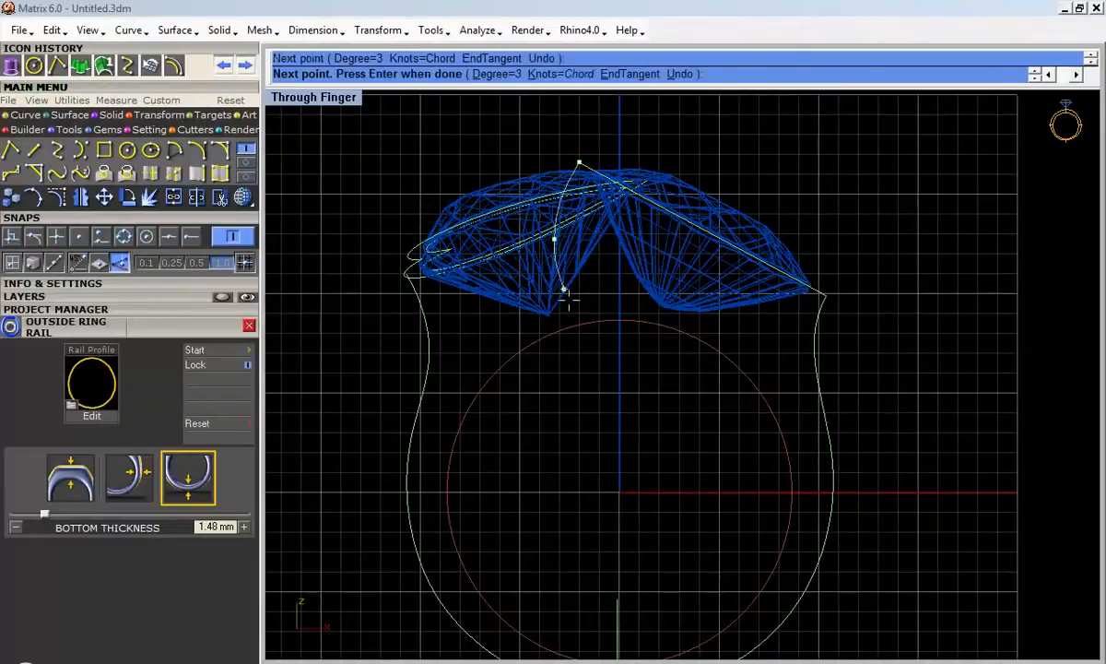
pyautogui.click(583, 378)
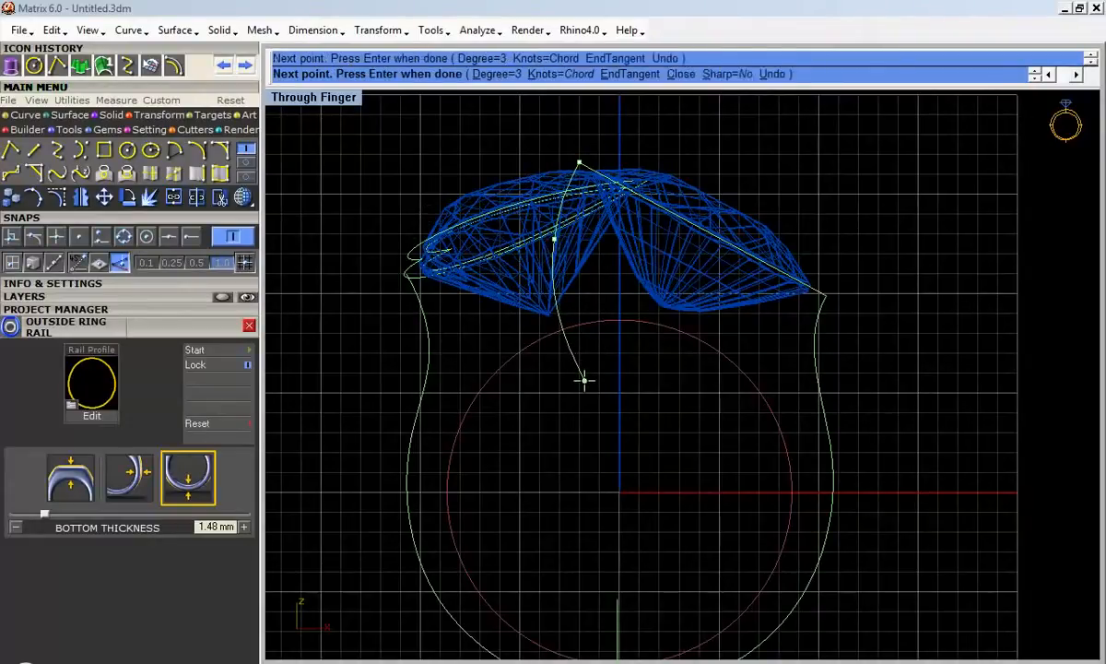
pyautogui.press('Return')
# Step: Start a second interpolated curve at the upper tip of the heart bezel outline and take back its first intermediate point
pyautogui.scroll(9, 642, 188)
pyautogui.rightClick(664, 174)
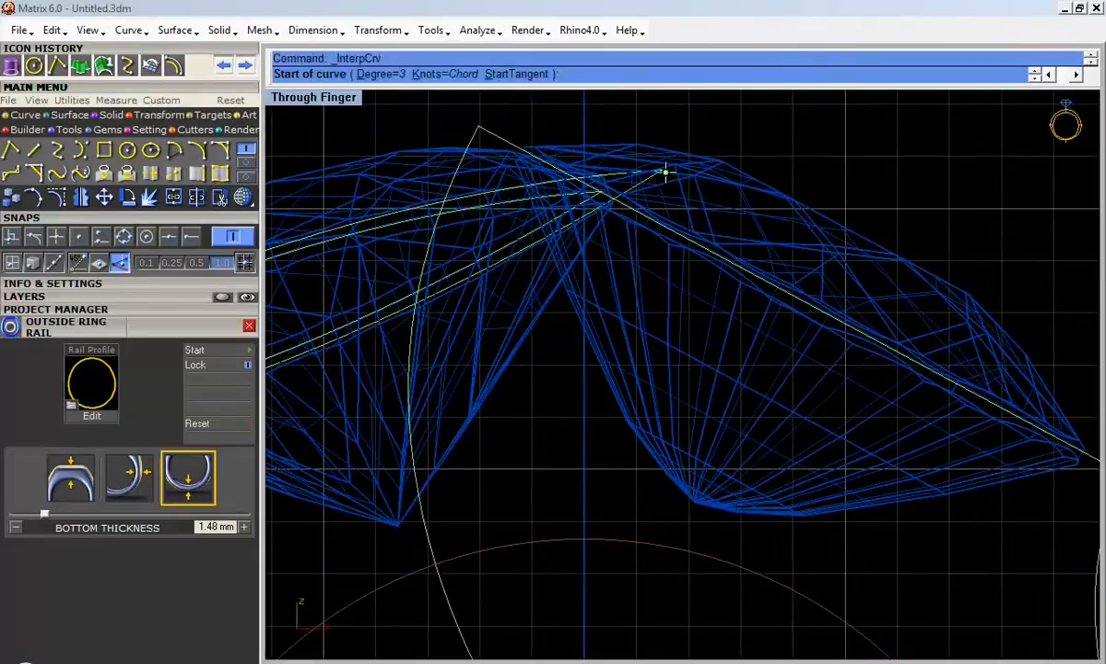
pyautogui.click(191, 236)
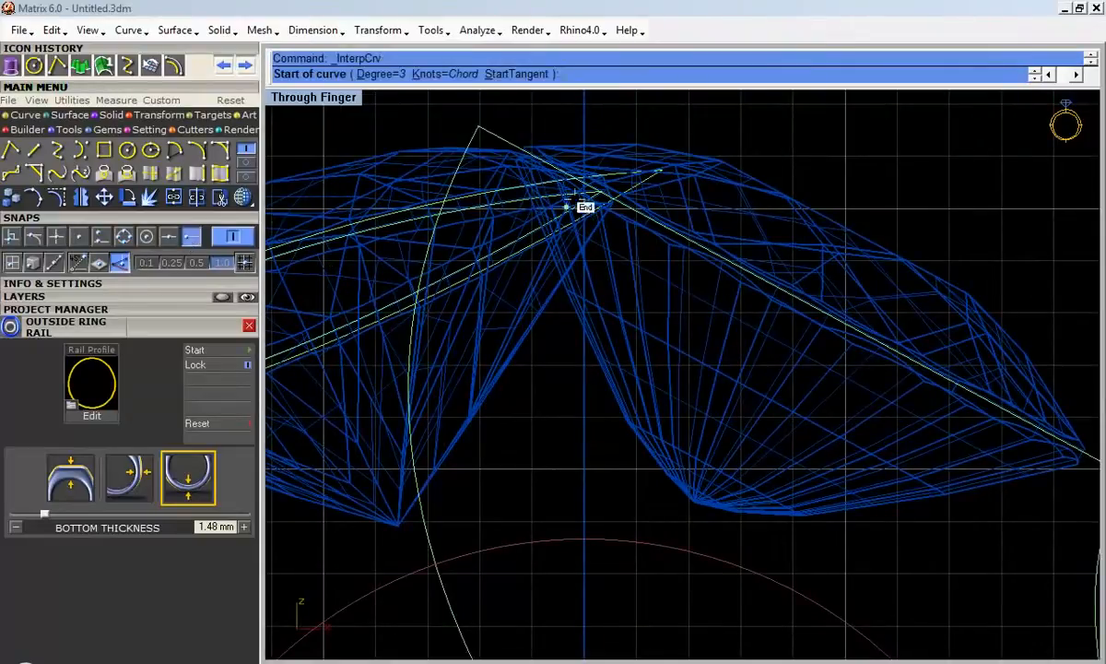
pyautogui.click(662, 170)
pyautogui.scroll(-4, 669, 287)
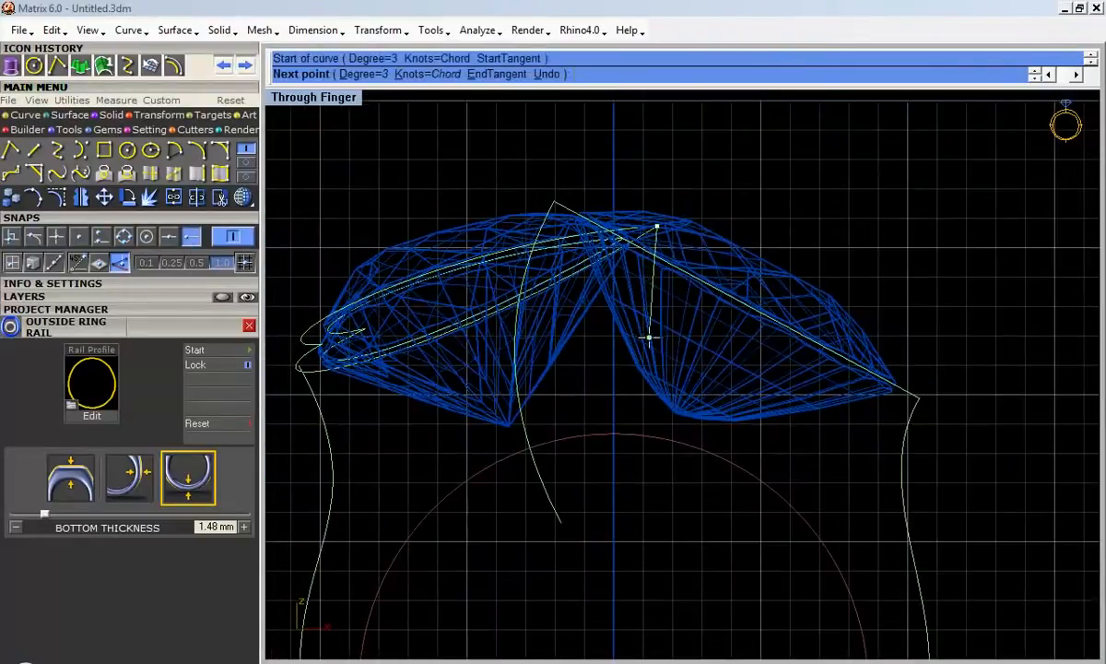
pyautogui.click(649, 338)
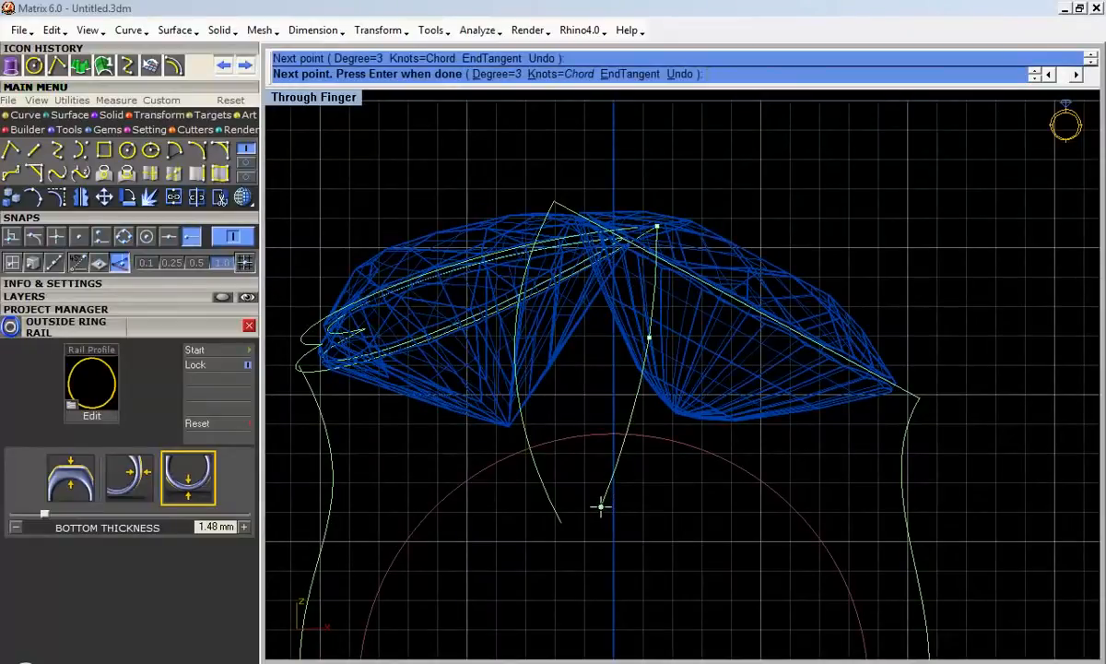
pyautogui.write('u')
pyautogui.press('Return')
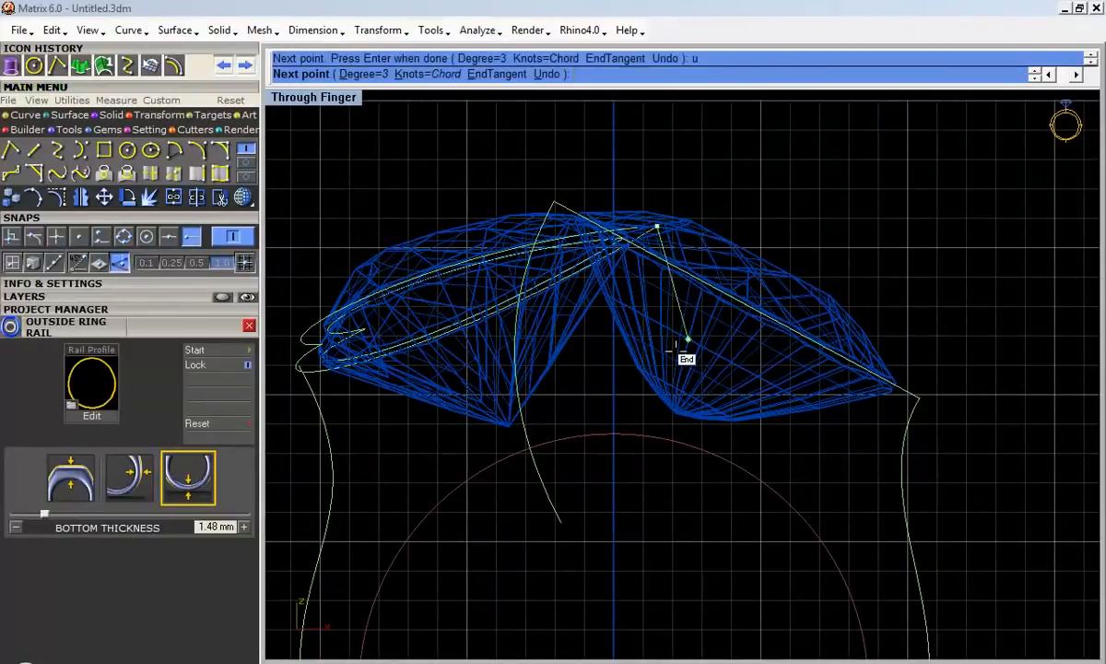
# Step: Continue the heart curve as an S-bend down through the finger opening and finish it at the upper end of the base profile
pyautogui.click(671, 349)
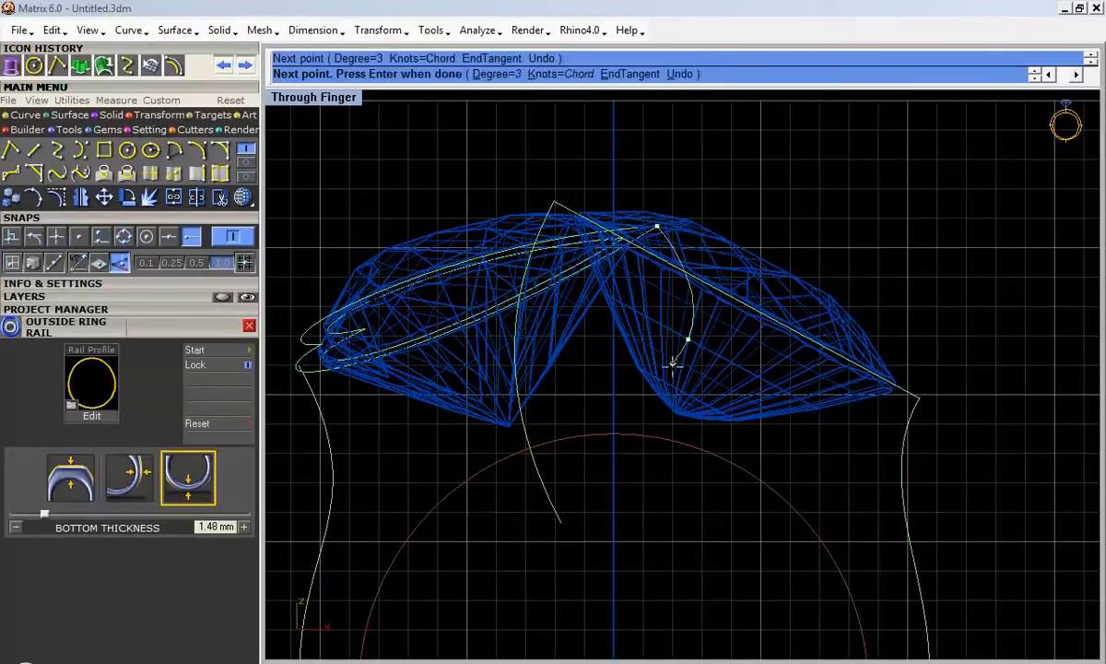
pyautogui.click(638, 489)
pyautogui.moveTo(588, 588); pyautogui.dragTo(568, 451, button='right')
pyautogui.click(562, 449)
pyautogui.moveTo(506, 573); pyautogui.dragTo(488, 455, button='right')
pyautogui.click(505, 468)
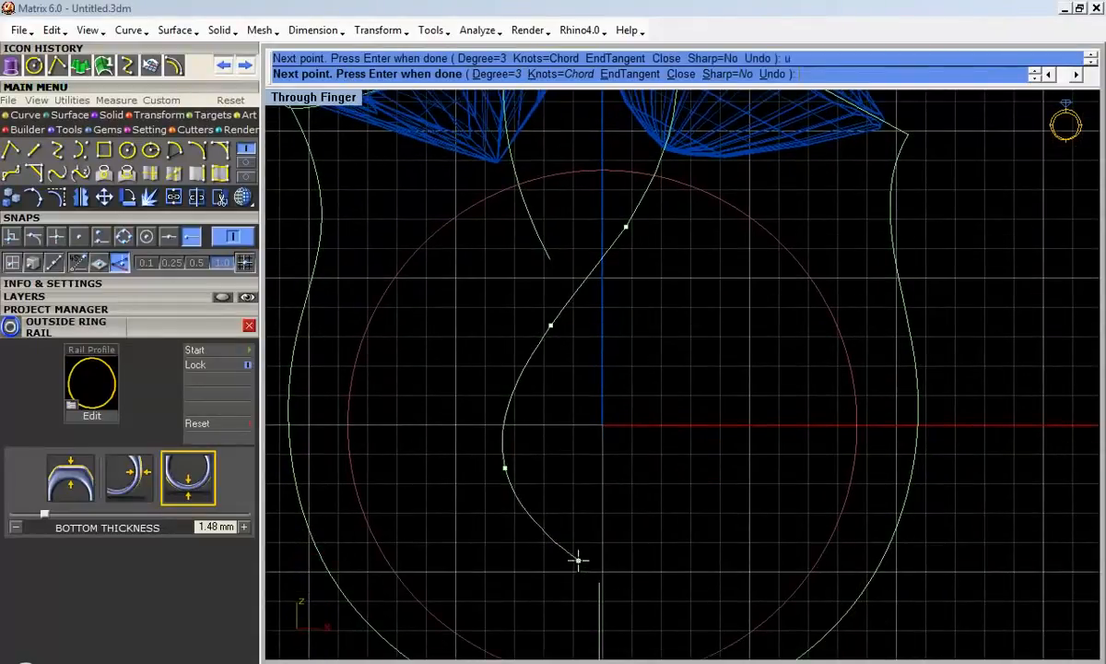
pyautogui.click(541, 573)
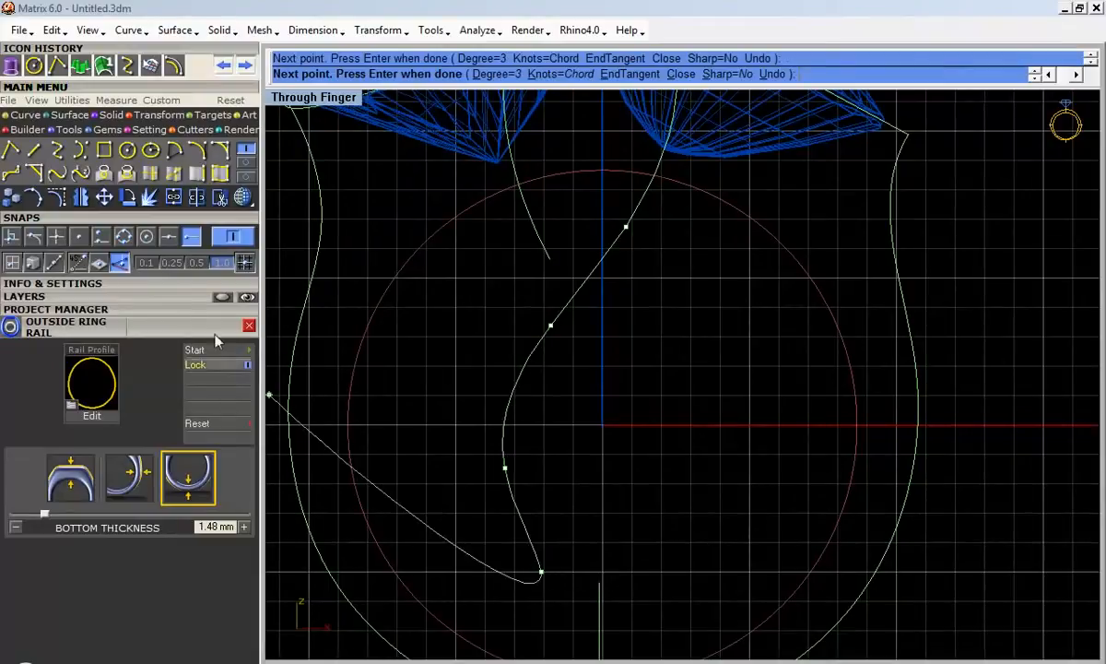
pyautogui.click(123, 236)
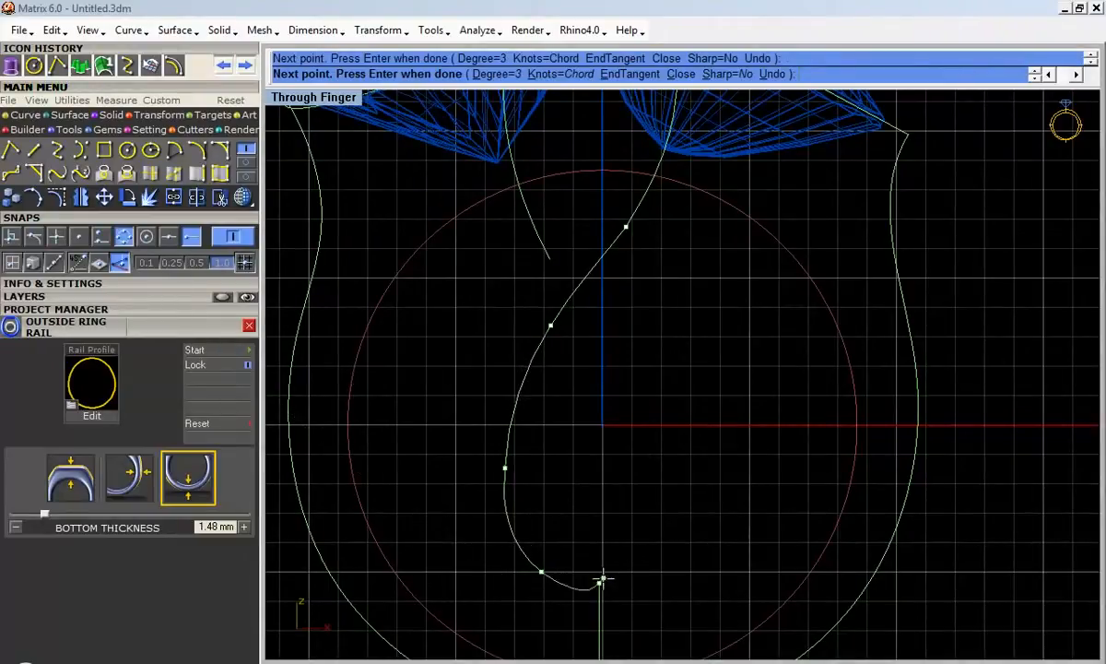
pyautogui.click(602, 579)
pyautogui.press('Return')
pyautogui.scroll(-5, 598, 507)
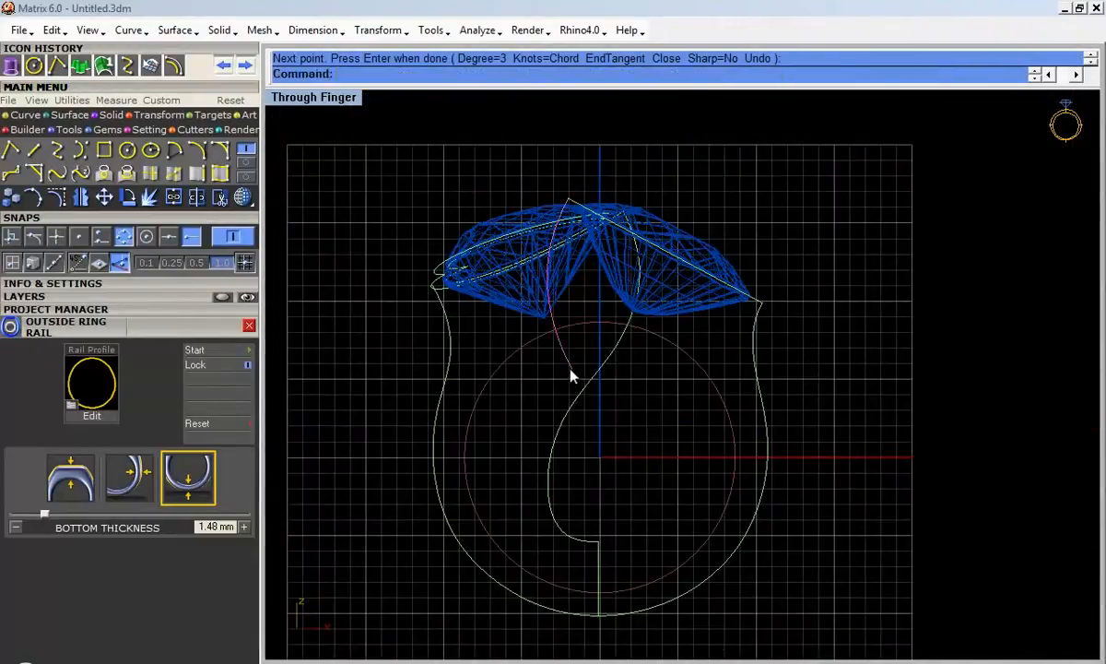
# Step: Draw an interpolated curve from the cushion outline's upper end, crossing the heart curve and bulging opposite it, to the top of the base profile
pyautogui.click(57, 150)
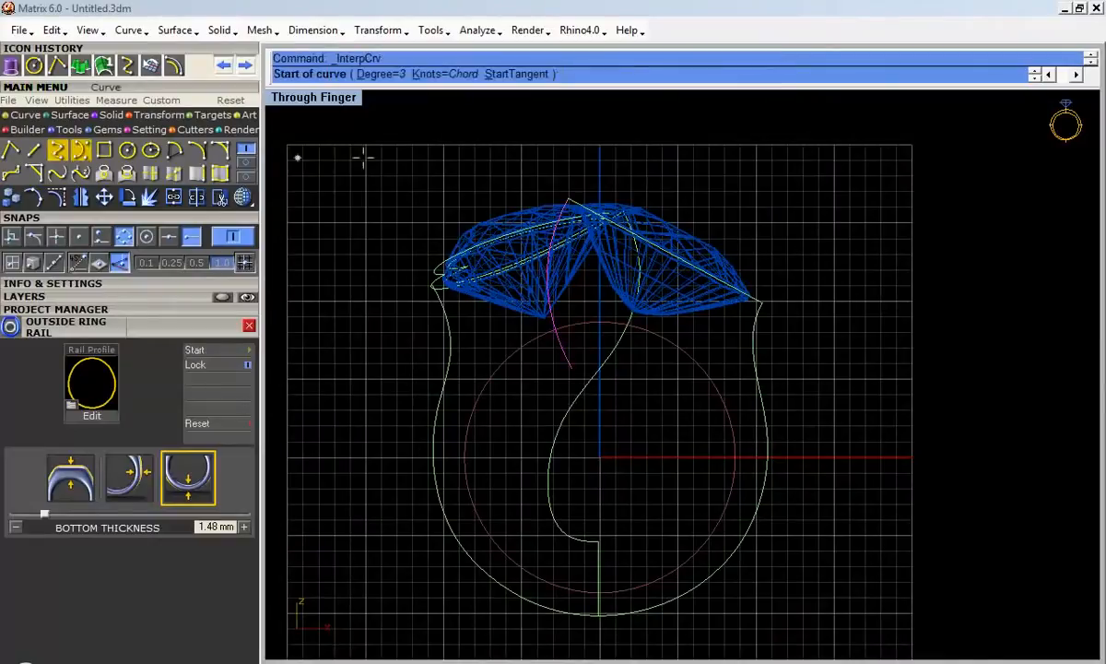
pyautogui.click(573, 197)
pyautogui.scroll(3, 558, 203)
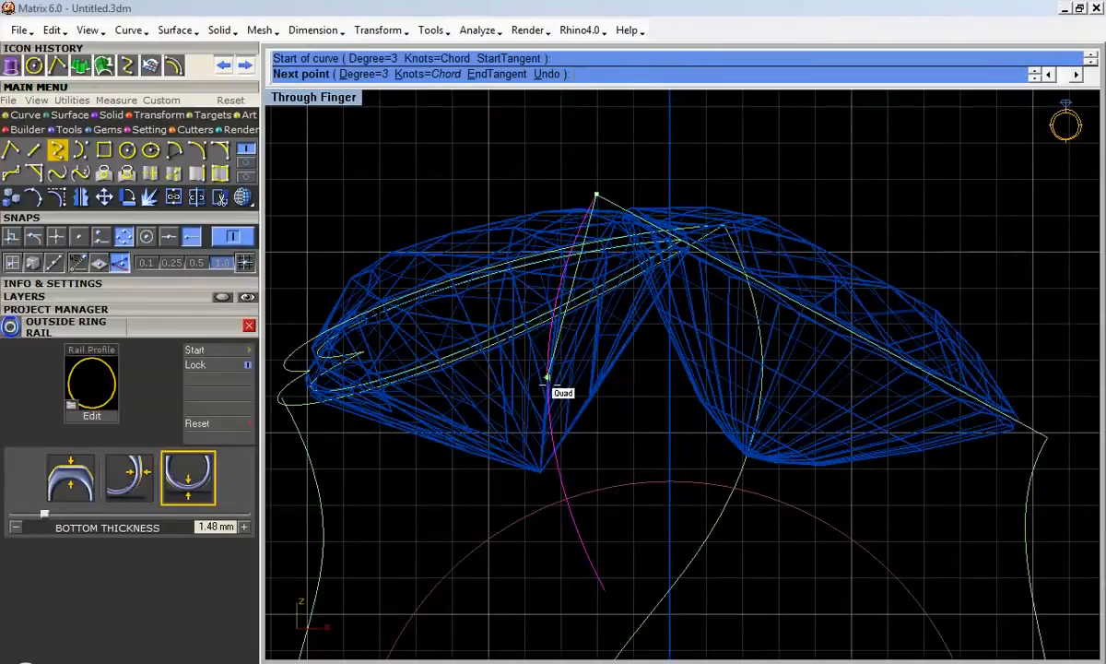
pyautogui.click(546, 378)
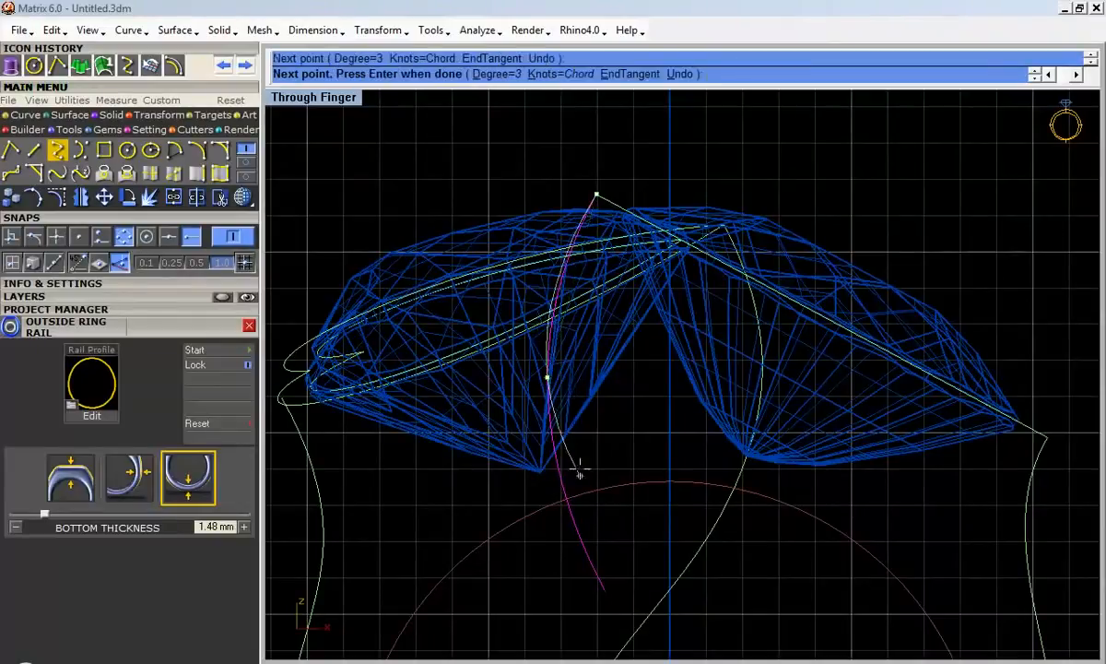
pyautogui.click(604, 590)
pyautogui.scroll(-5, 599, 553)
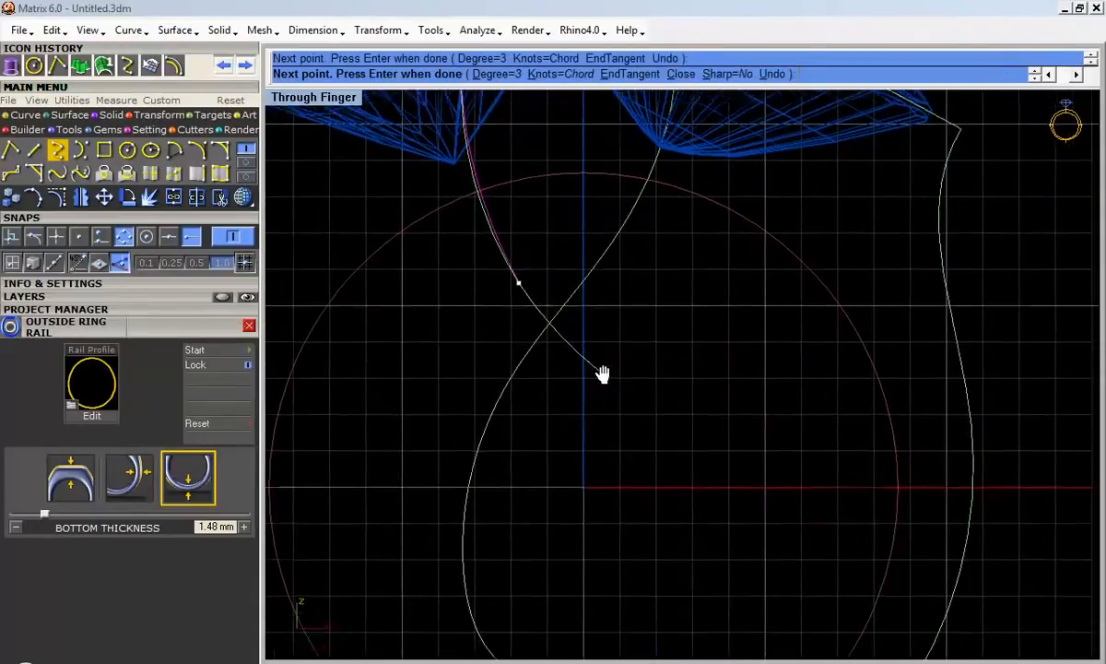
pyautogui.click(685, 376)
pyautogui.click(693, 455)
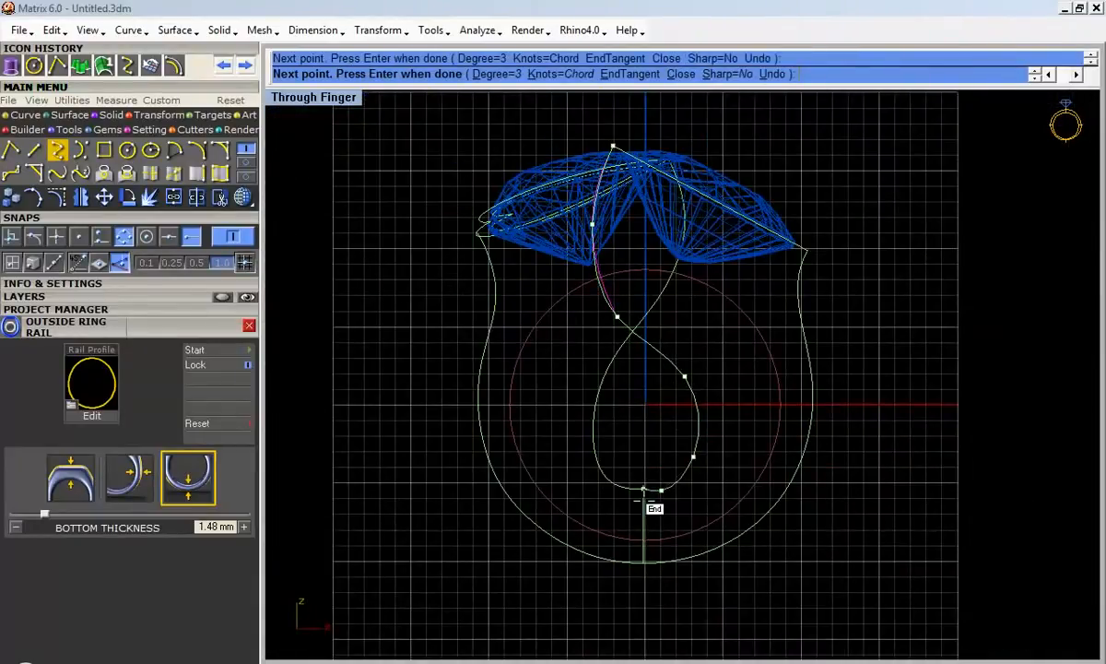
pyautogui.click(644, 487)
pyautogui.press('Return')
# Step: Show the new cushion curve's control points and raise the third point from its lower end to about the end point's height
pyautogui.scroll(4, 654, 489)
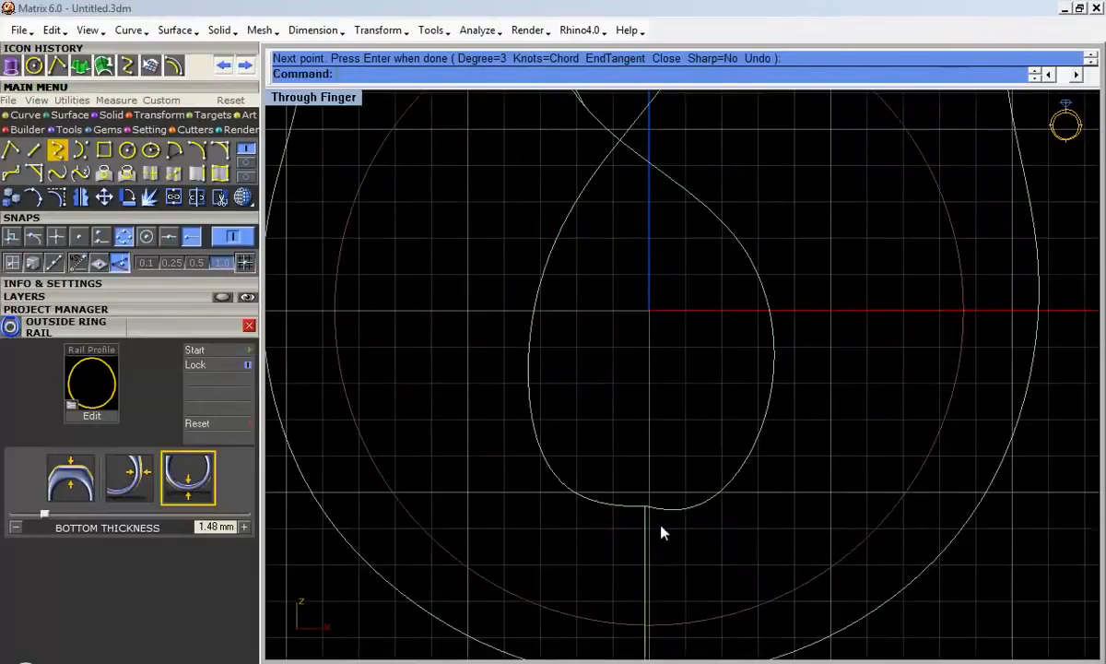
pyautogui.scroll(8, 661, 527)
pyautogui.click(672, 467)
pyautogui.click(59, 197)
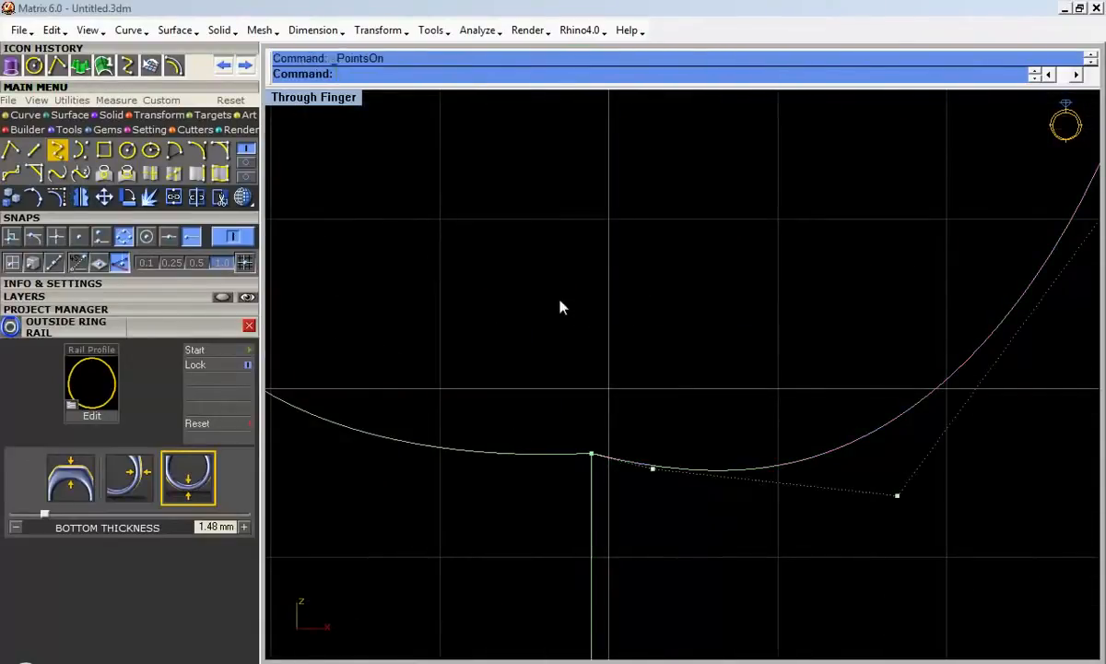
pyautogui.scroll(-3, 547, 303)
pyautogui.click(721, 396)
pyautogui.click(103, 198)
pyautogui.click(743, 446)
# Step: Adjust the two control points nearest the cushion curve's lower end so it meets the heart curve smoothly and nearly horizontally
pyautogui.click(604, 383)
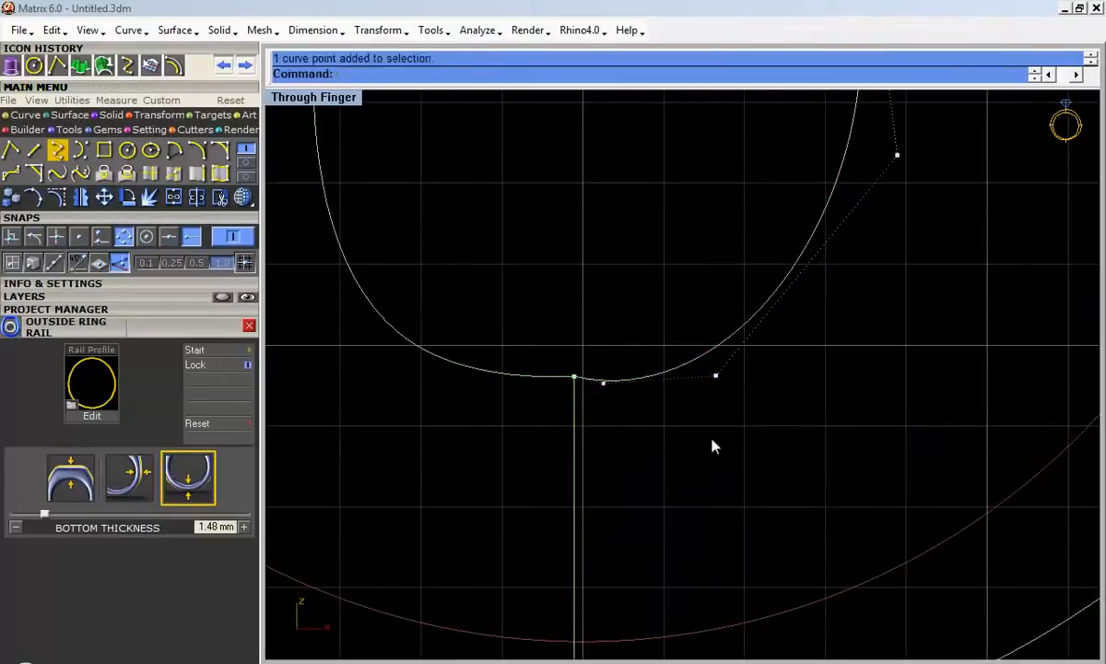
pyautogui.rightClick(714, 440)
pyautogui.click(714, 447)
pyautogui.click(711, 440)
pyautogui.click(716, 375)
pyautogui.rightClick(791, 394)
pyautogui.click(797, 403)
pyautogui.click(793, 398)
# Step: Check the two crossing curves from the base profile up to the stones and hide the control points
pyautogui.scroll(-5, 711, 400)
pyautogui.moveTo(691, 407); pyautogui.dragTo(639, 503, button='right')
pyautogui.click(519, 477)
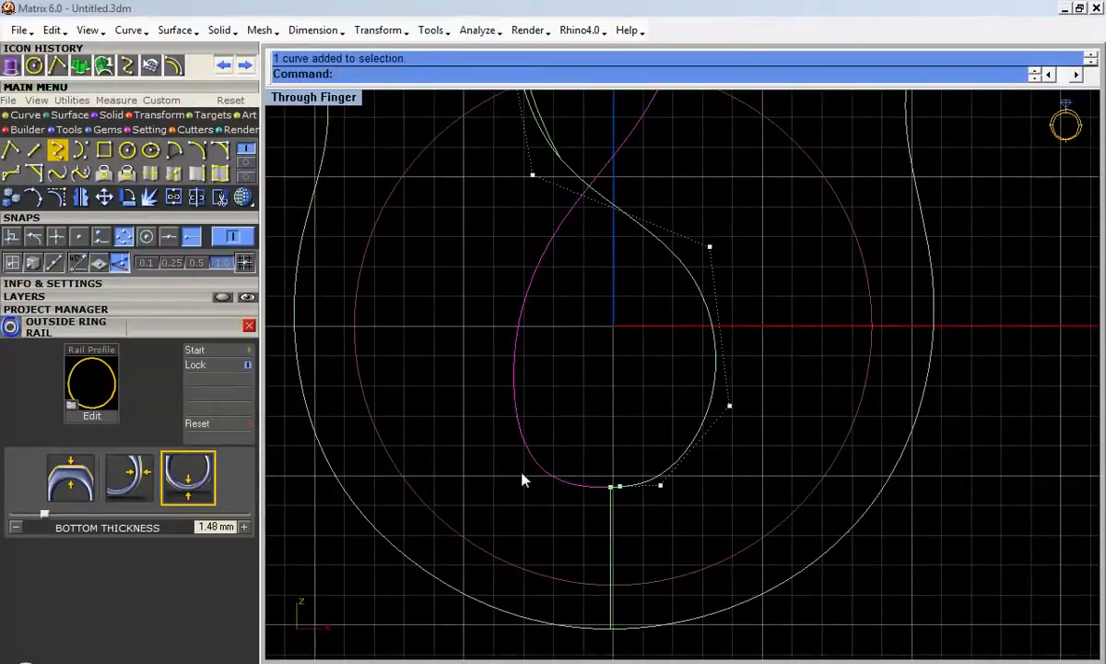
pyautogui.scroll(-5, 591, 350)
pyautogui.moveTo(591, 351); pyautogui.dragTo(579, 451, button='right')
pyautogui.click(580, 425)
pyautogui.press('Escape')
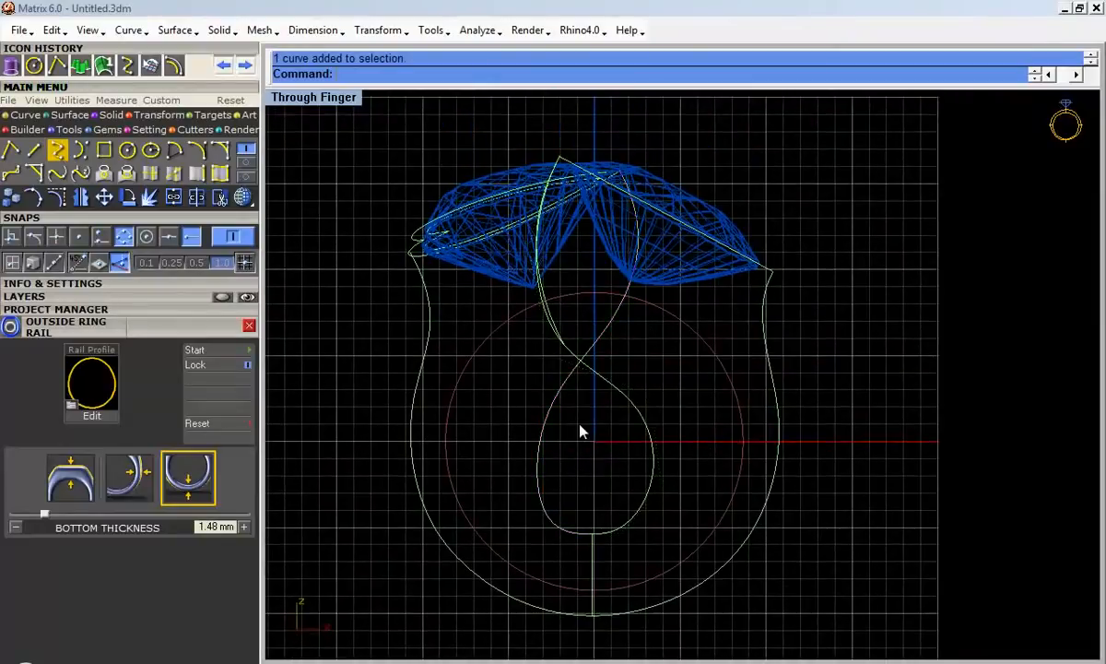
# Step: Examine the crossing curves, outer shank curve and bezel outlines from several angles in the Perspective view
pyautogui.doubleClick(353, 103)
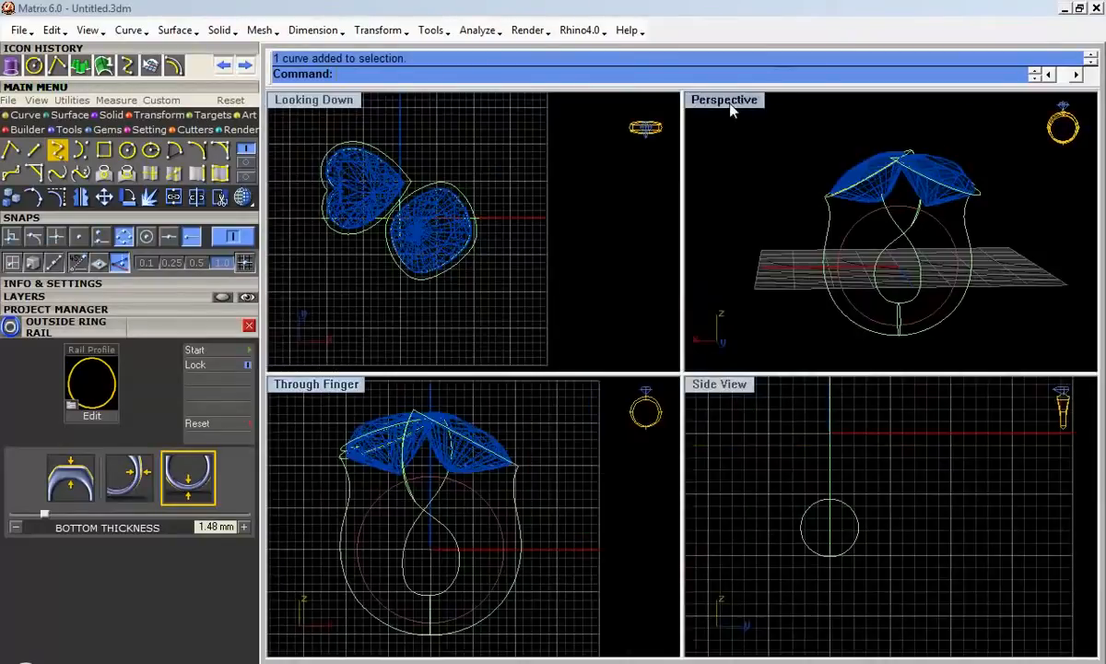
pyautogui.doubleClick(728, 97)
pyautogui.moveTo(650, 287); pyautogui.dragTo(660, 378, button='right')
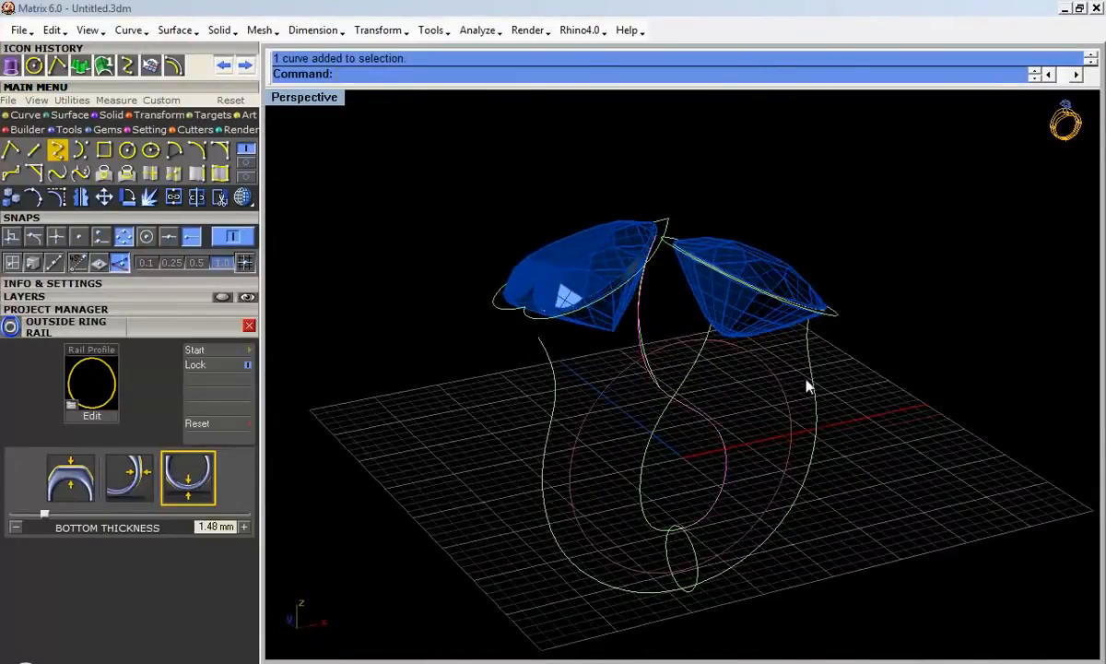
pyautogui.moveTo(813, 378); pyautogui.dragTo(703, 415, button='right')
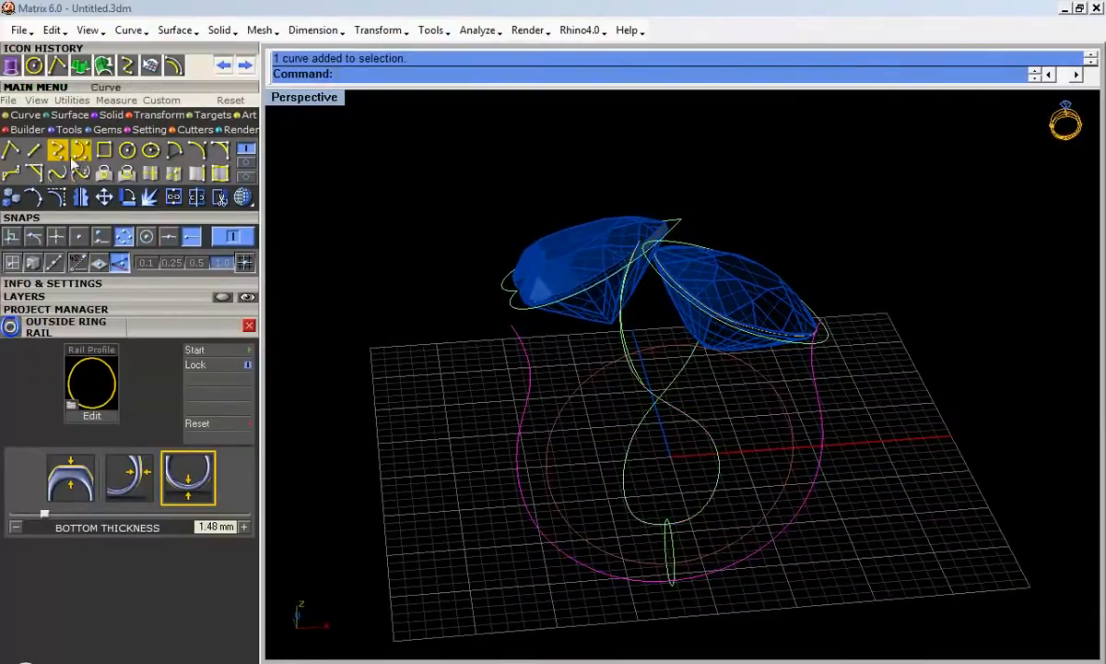
pyautogui.moveTo(479, 417); pyautogui.dragTo(811, 394, button='right')
pyautogui.moveTo(809, 340); pyautogui.dragTo(758, 405, button='right')
pyautogui.moveTo(659, 576); pyautogui.dragTo(603, 553, button='right')
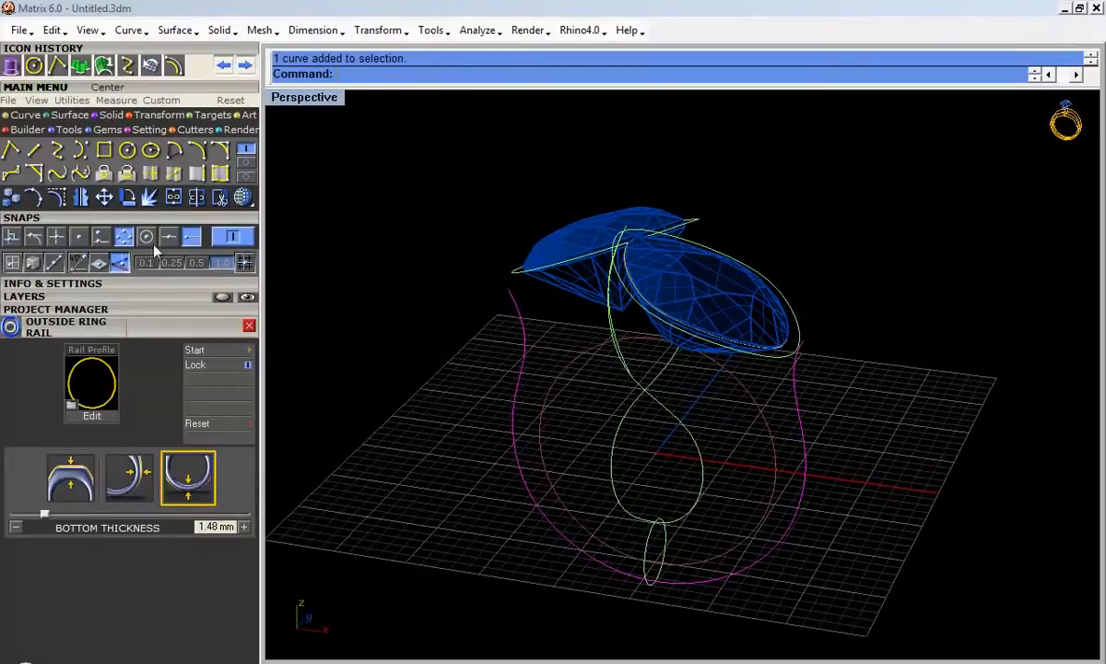
# Step: Split the outer ring rail into two halves at the base, using the small base profile as the cutting object
pyautogui.click(196, 198)
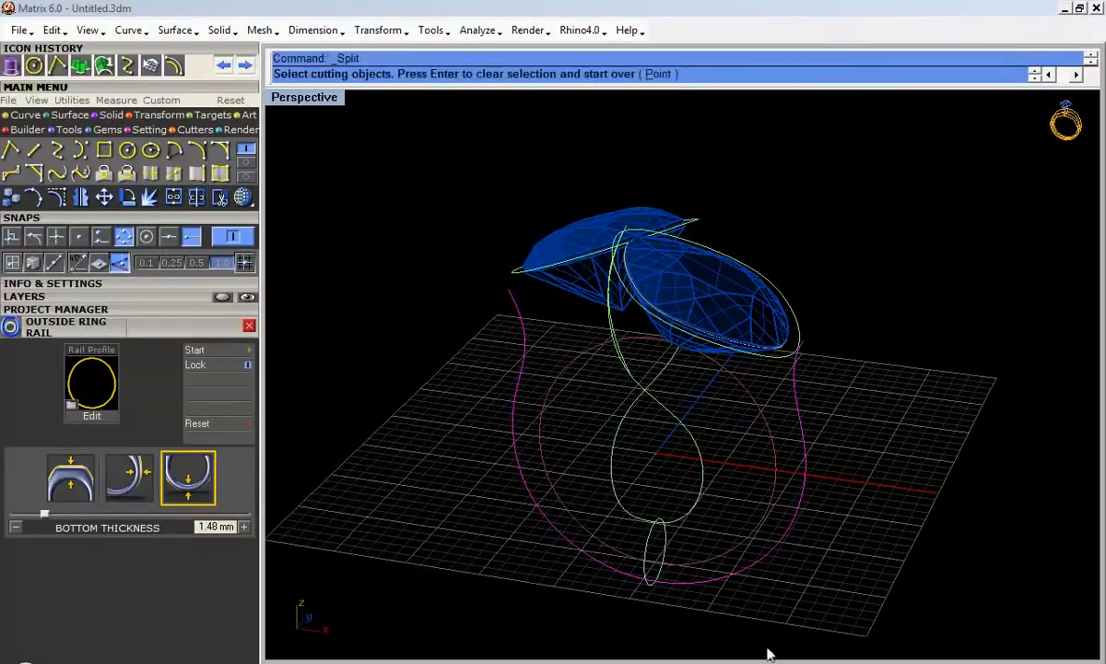
pyautogui.click(660, 552)
pyautogui.press('Return')
pyautogui.scroll(5, 665, 584)
pyautogui.scroll(-7, 694, 459)
pyautogui.moveTo(682, 521); pyautogui.dragTo(645, 408, button='right')
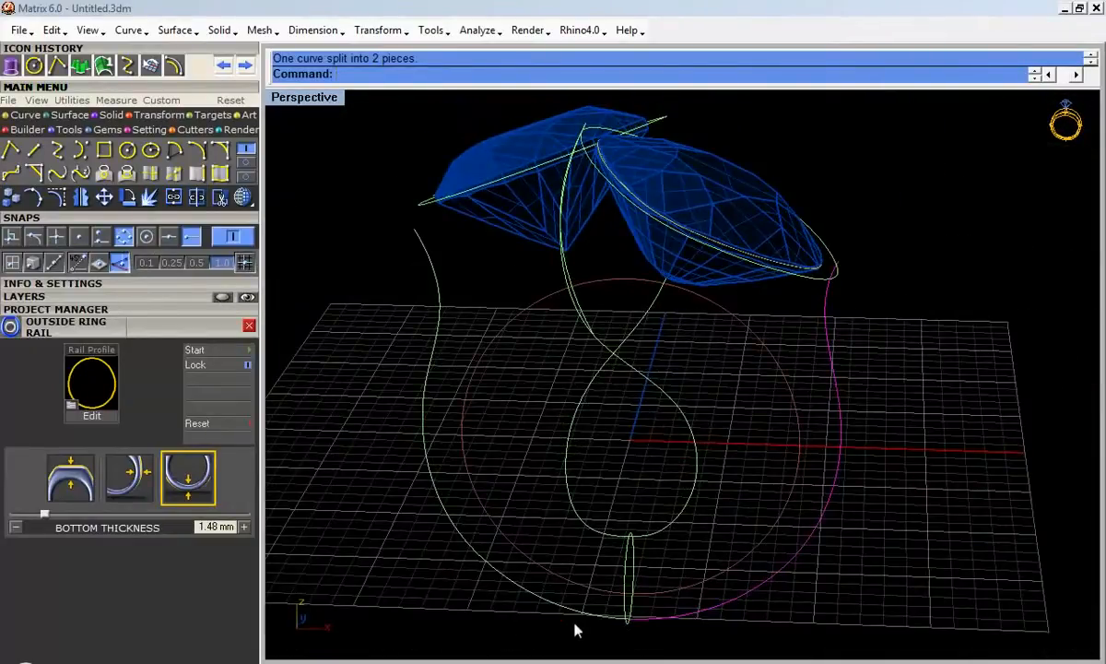
pyautogui.moveTo(623, 609); pyautogui.dragTo(684, 483, button='right')
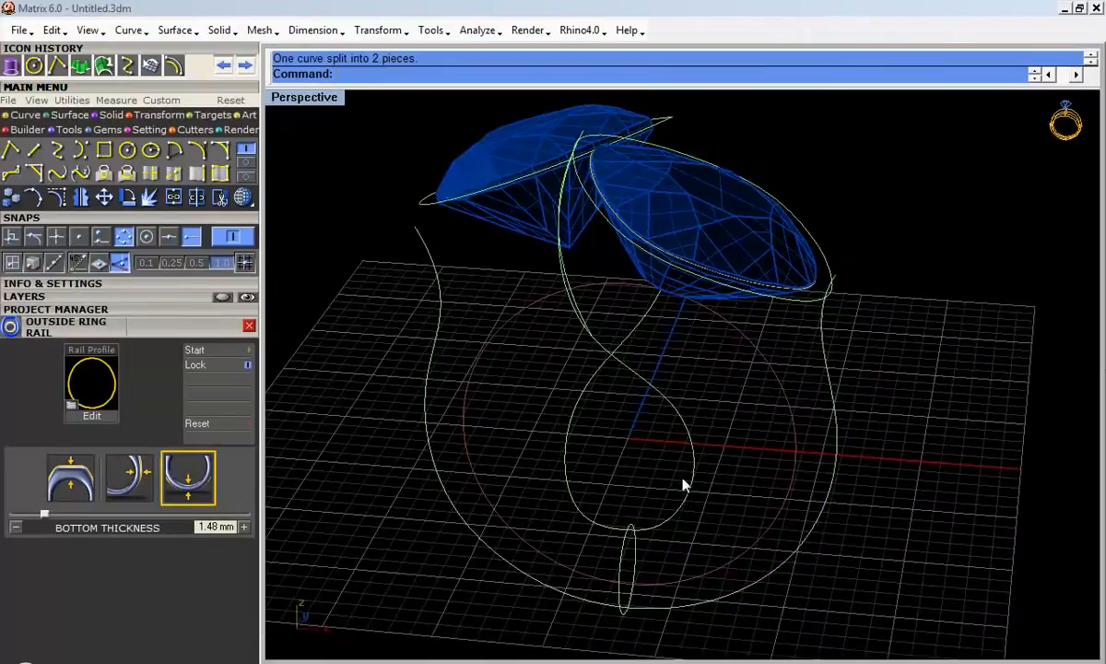
pyautogui.moveTo(575, 251); pyautogui.dragTo(592, 361, button='right')
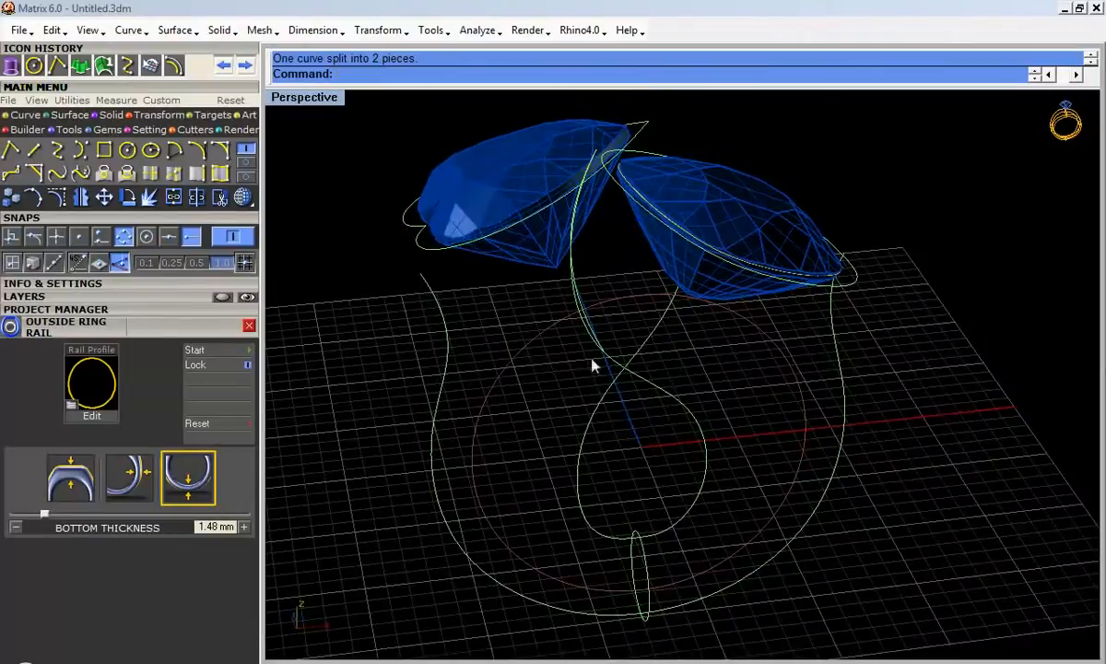
# Step: Set up a two-rail sweep along the cushion's inner curve and adjoining outer rail half, using the base profile and cushion outline as cross sections
pyautogui.click(66, 114)
pyautogui.click(57, 149)
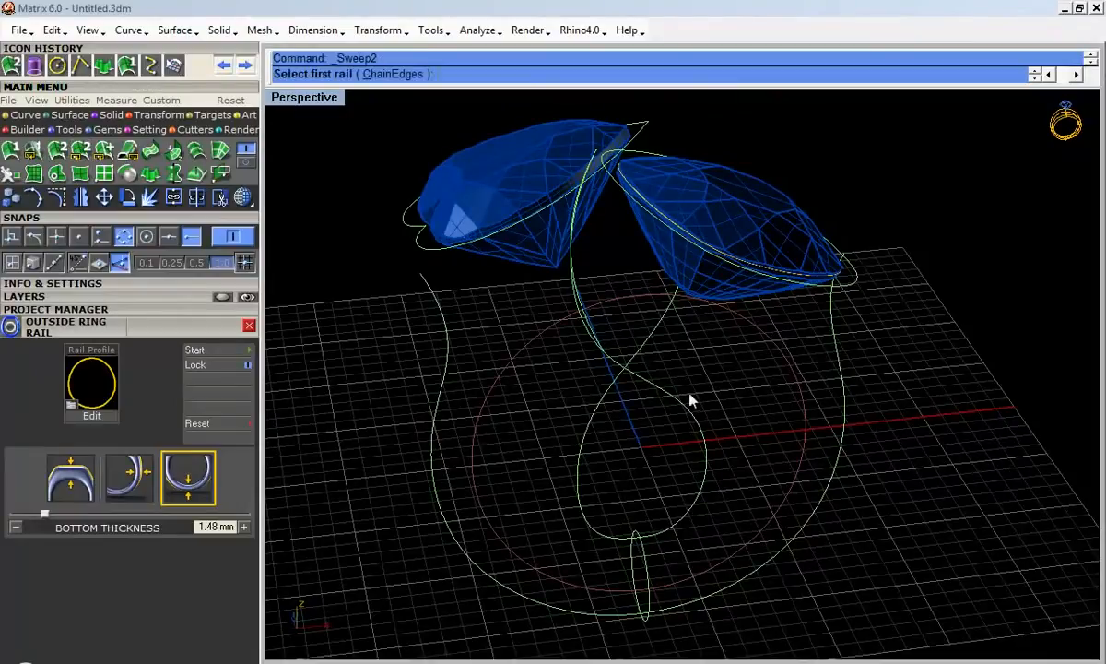
pyautogui.click(662, 534)
pyautogui.click(677, 606)
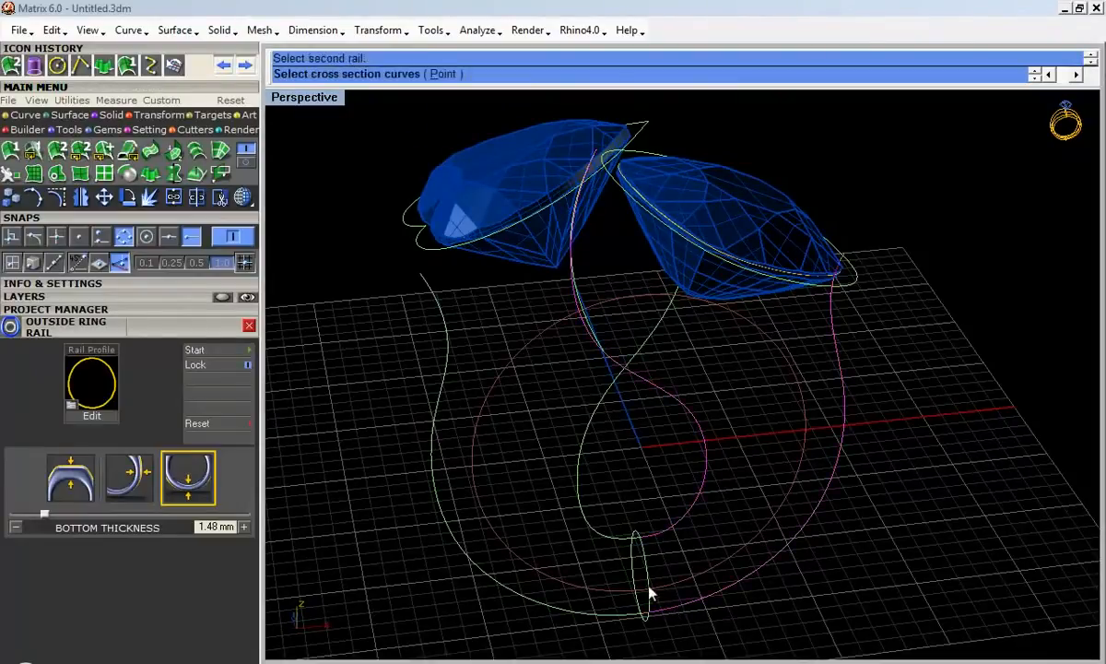
pyautogui.moveTo(648, 581); pyautogui.dragTo(850, 295, button='right')
pyautogui.click(842, 300)
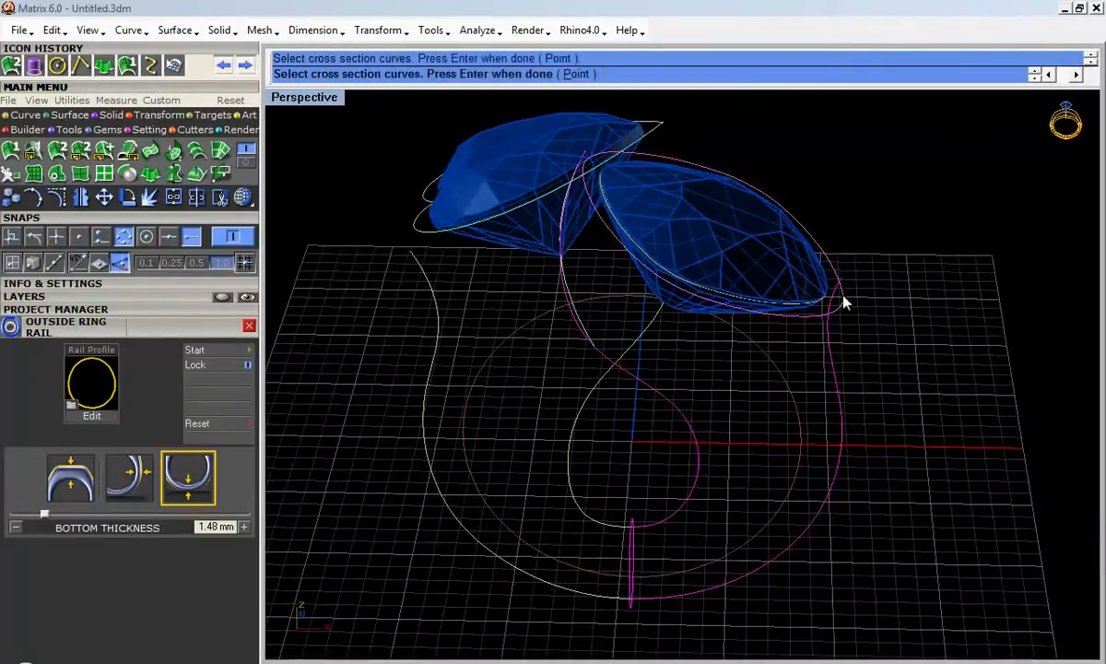
pyautogui.rightClick(810, 360)
pyautogui.moveTo(774, 380); pyautogui.dragTo(572, 376, button='right')
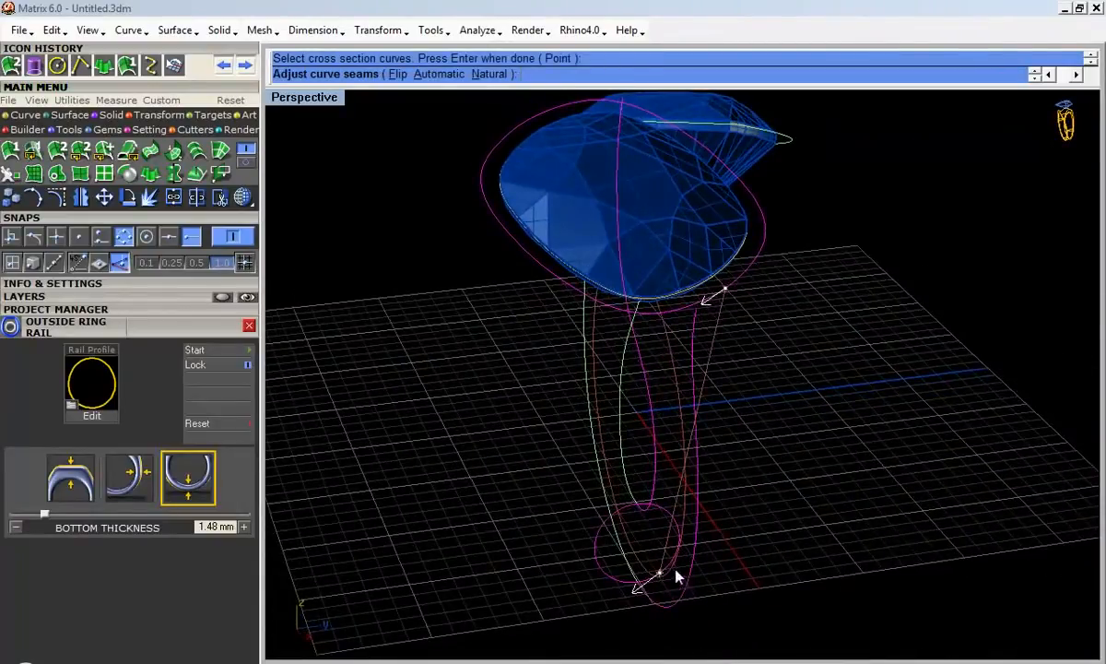
pyautogui.rightClick(762, 349)
pyautogui.moveTo(530, 440); pyautogui.dragTo(757, 424, button='right')
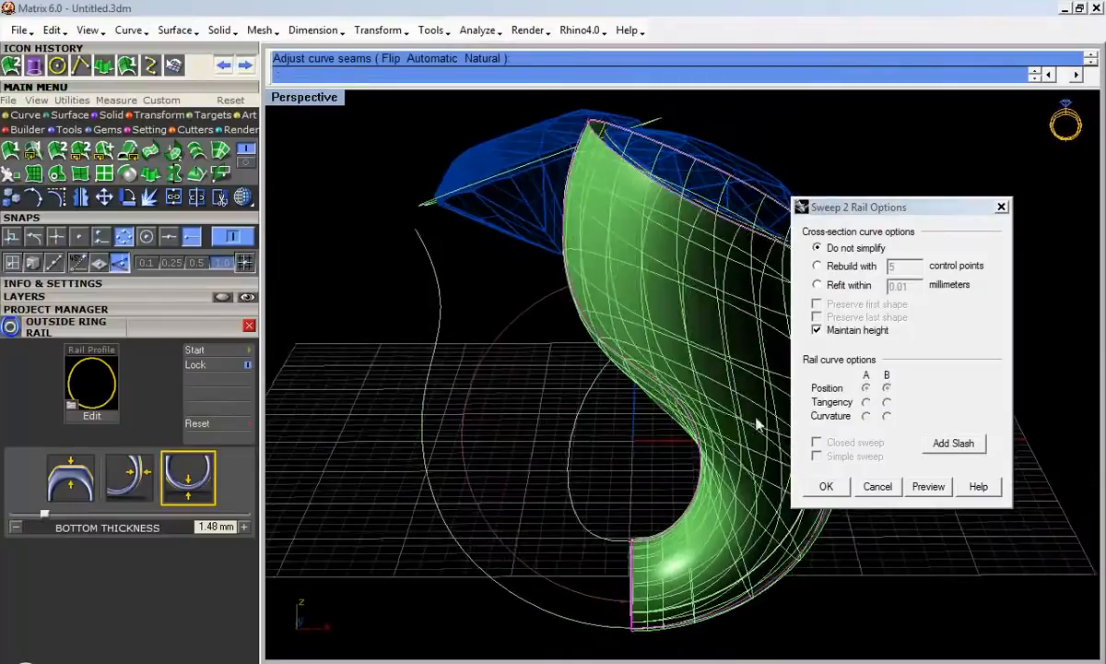
pyautogui.moveTo(789, 475); pyautogui.dragTo(938, 441, button='right')
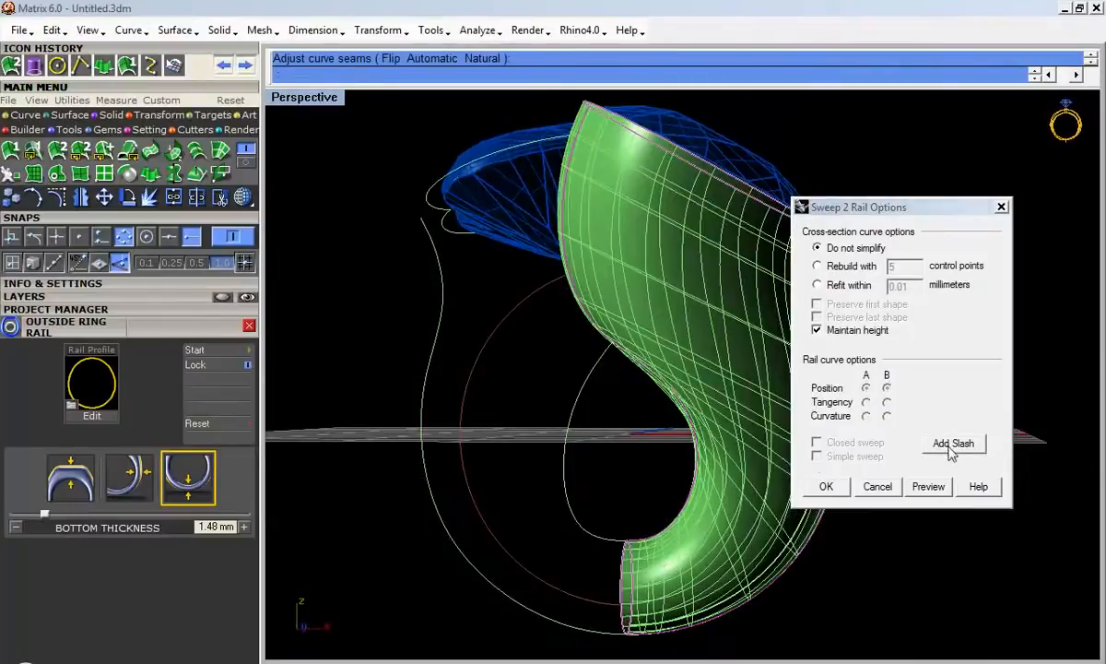
# Step: Add two slashes between the rails around the bend of the cushion-side sweep and create the surface with Maintain height on
pyautogui.click(951, 446)
pyautogui.doubleClick(331, 102)
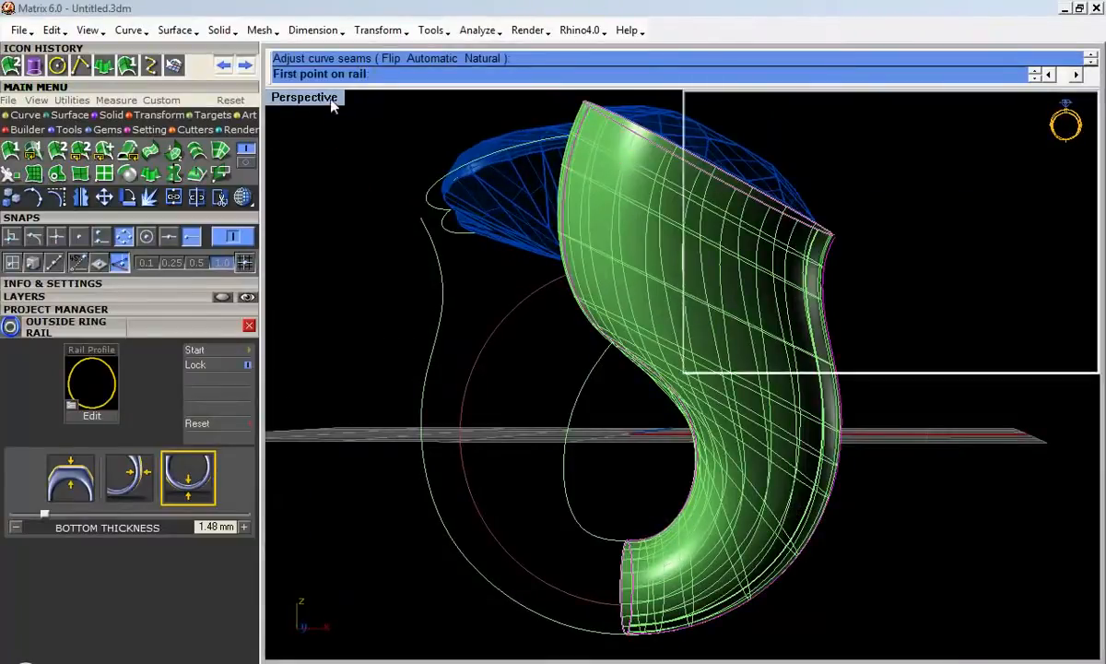
pyautogui.click(443, 550)
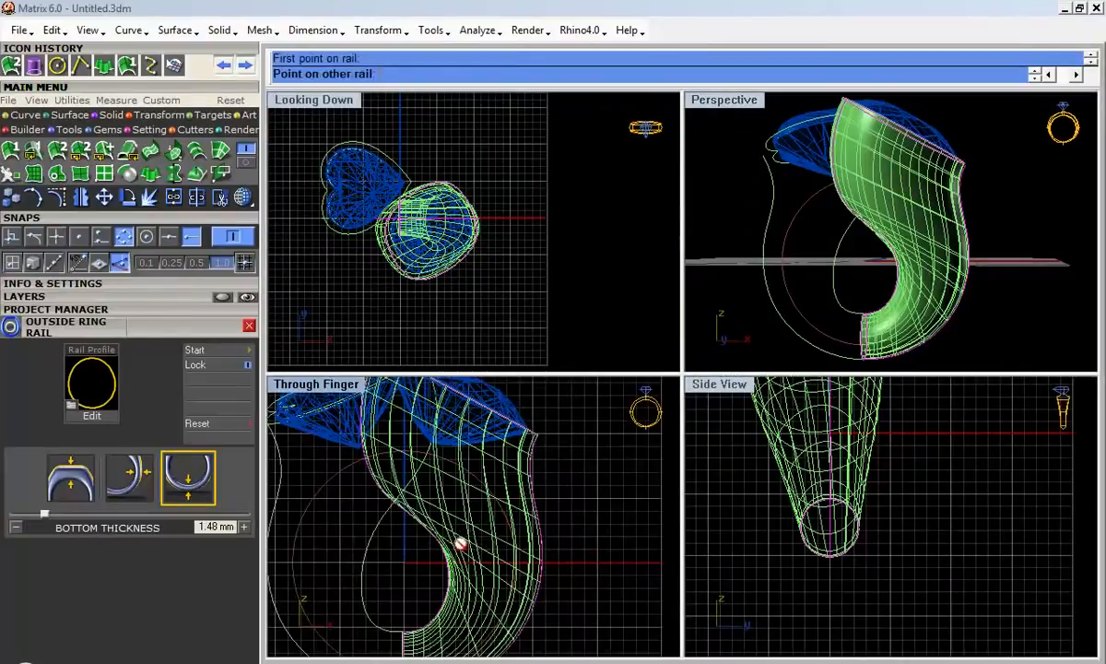
pyautogui.click(540, 535)
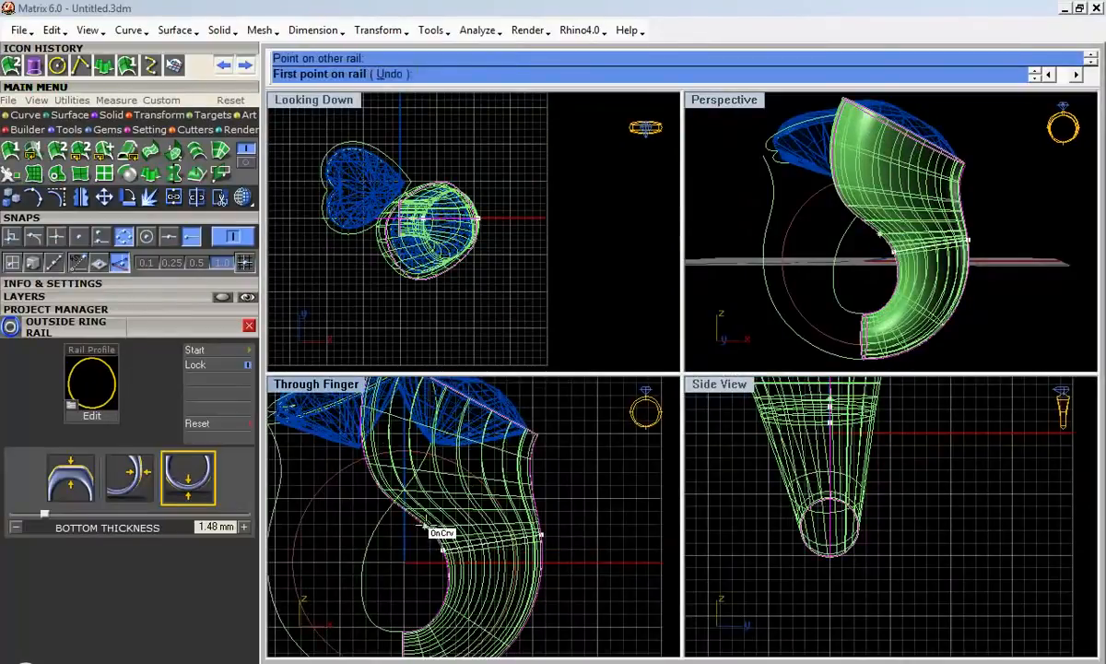
pyautogui.click(425, 528)
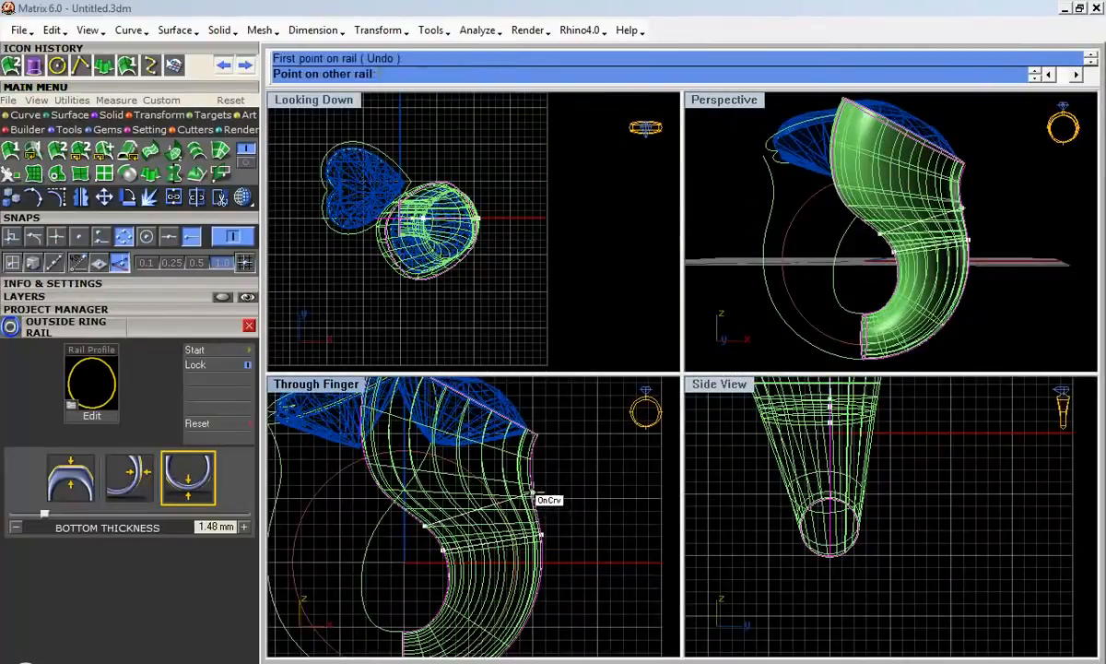
pyautogui.click(533, 492)
pyautogui.moveTo(864, 251)
pyautogui.mouseDown(button='right')
pyautogui.moveTo(1001, 233)
pyautogui.moveTo(936, 290)
pyautogui.moveTo(862, 257)
pyautogui.mouseUp(button='right')
pyautogui.rightClick(862, 258)
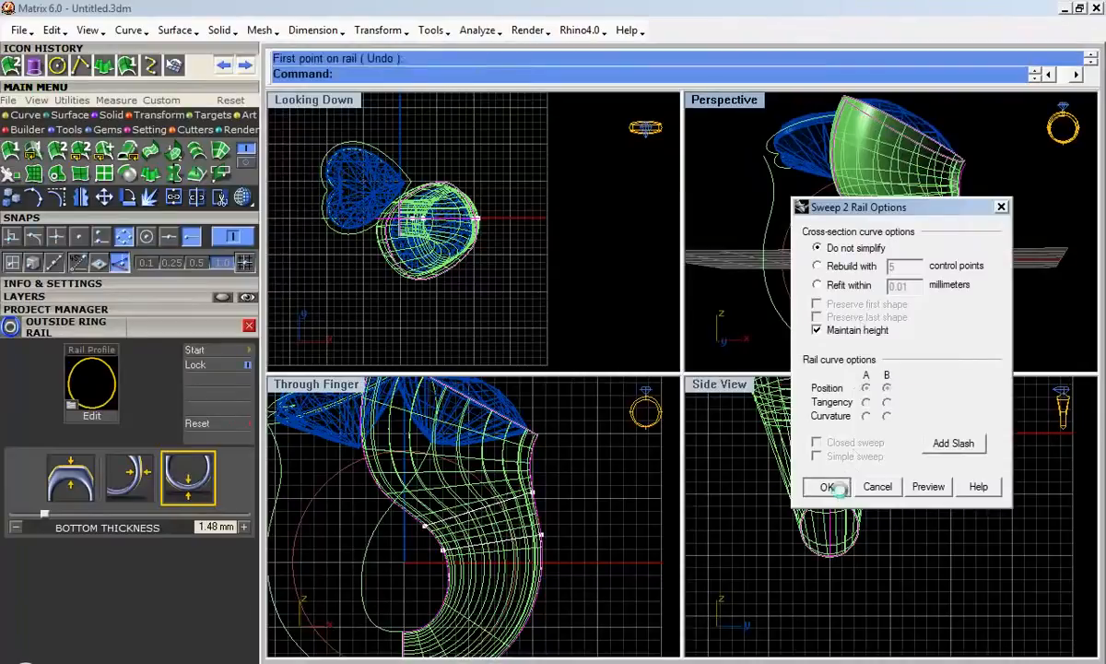
pyautogui.click(841, 487)
pyautogui.moveTo(811, 341); pyautogui.dragTo(985, 135, button='right')
pyautogui.moveTo(840, 220); pyautogui.dragTo(745, 279, button='right')
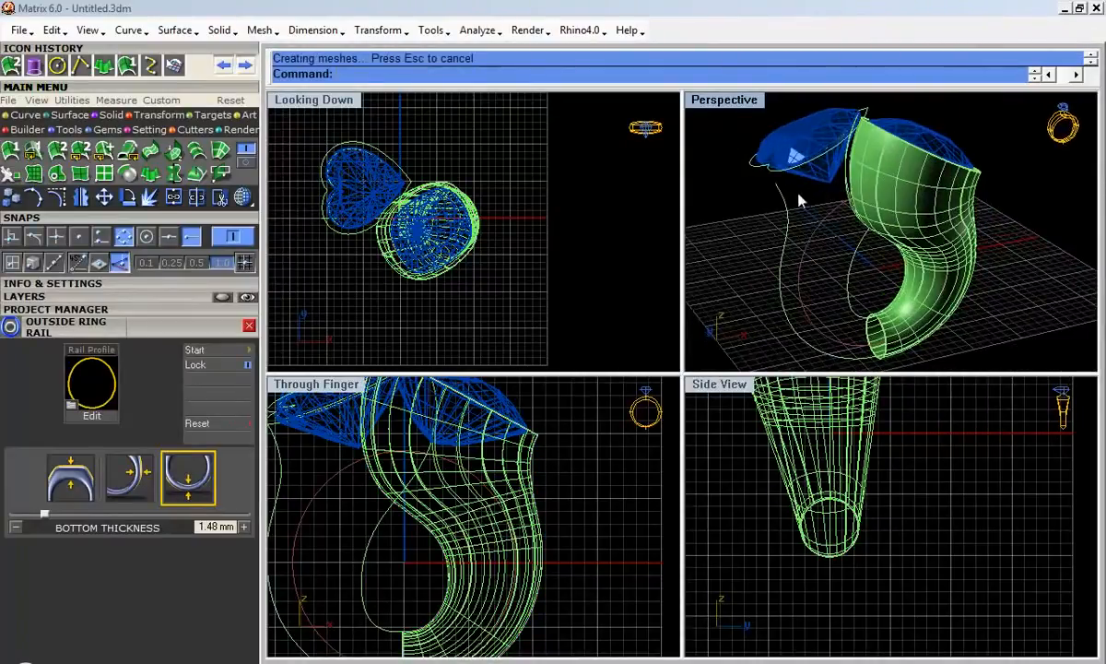
# Step: Try a two-rail sweep along the heart-side outer and inner curves, with the heart outline and base profile as cross sections
pyautogui.rightClick(814, 212)
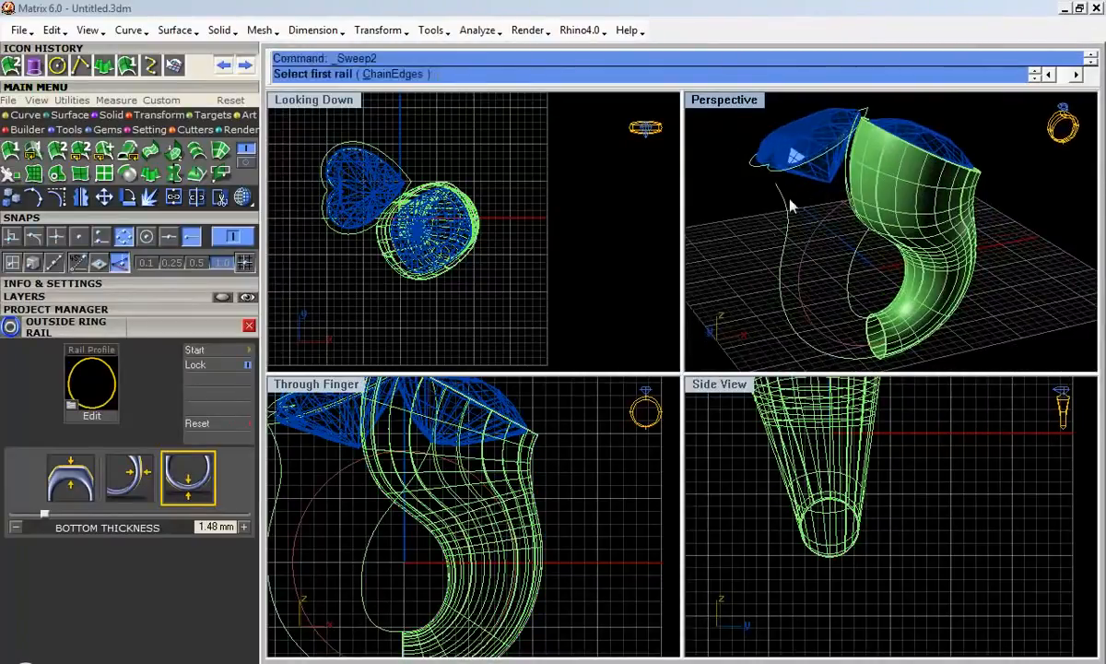
pyautogui.click(286, 464)
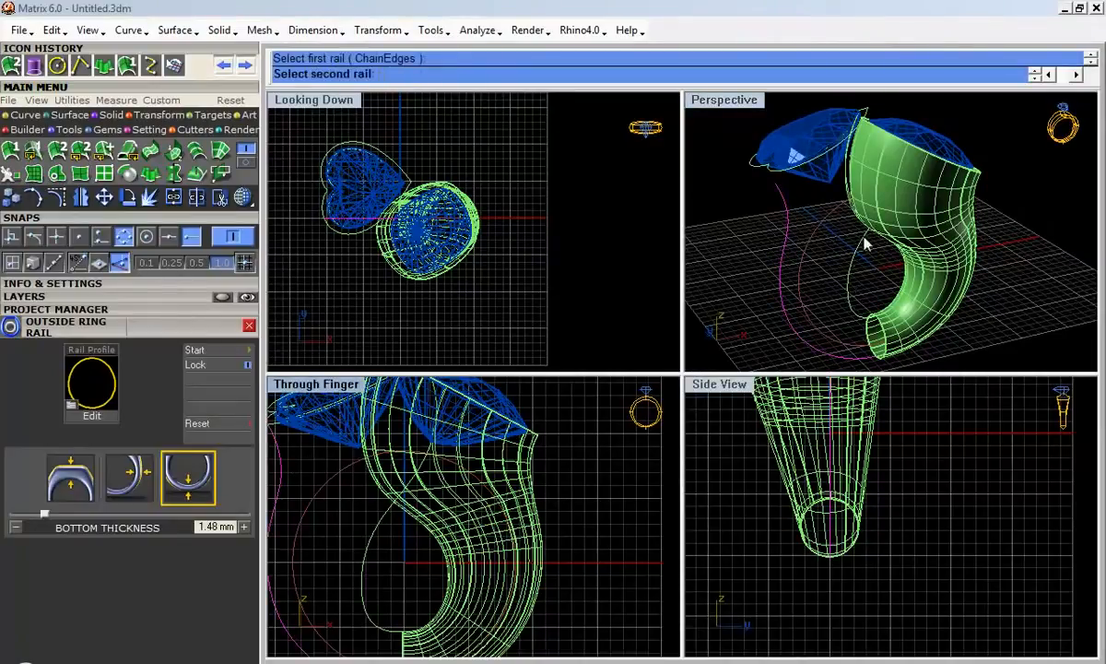
pyautogui.click(425, 465)
pyautogui.click(754, 162)
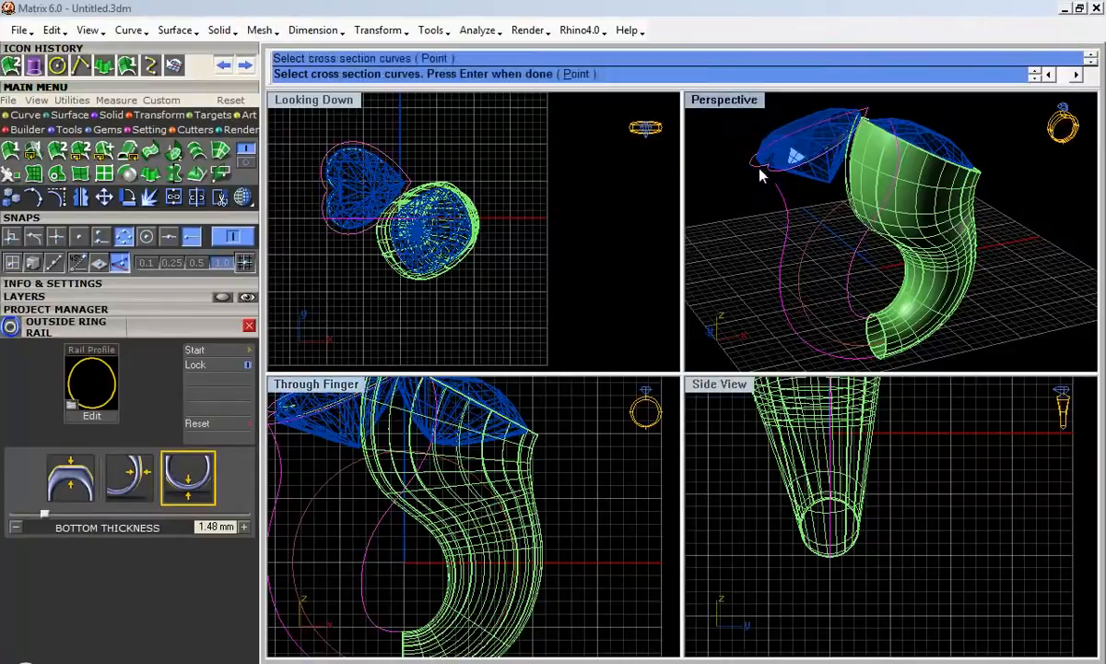
pyautogui.click(883, 336)
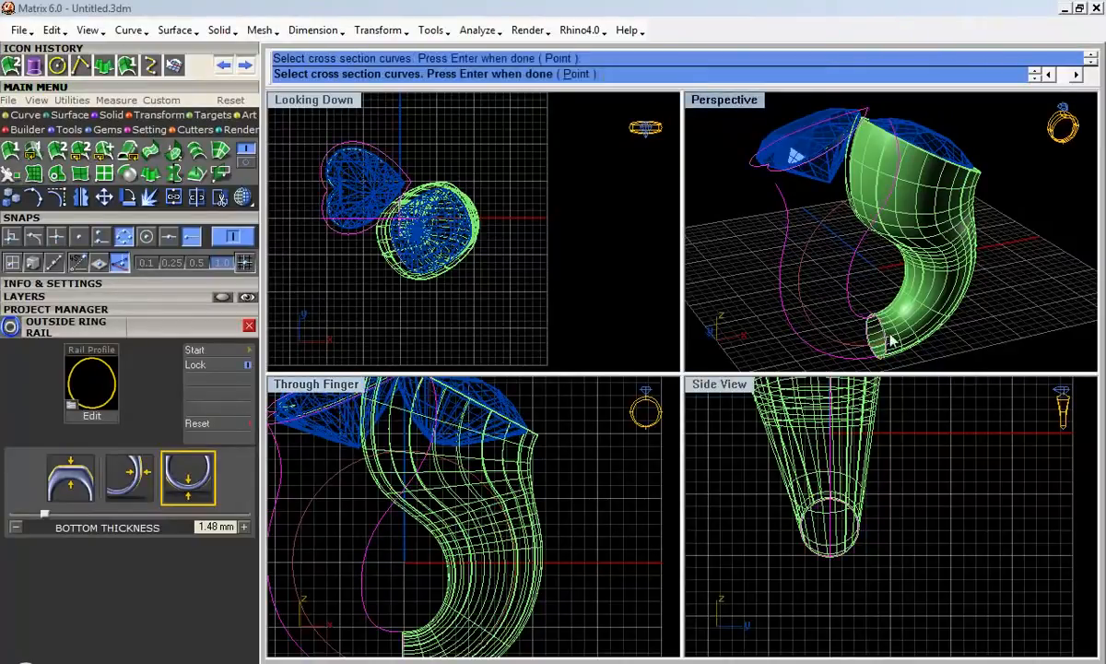
pyautogui.press('Return')
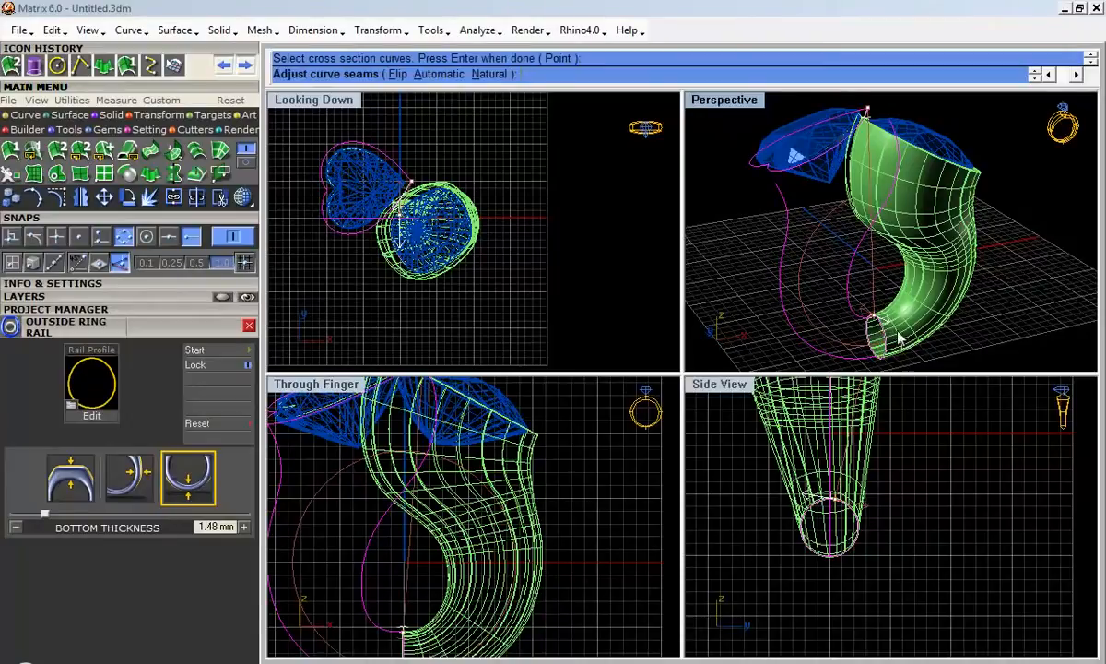
pyautogui.press('Return')
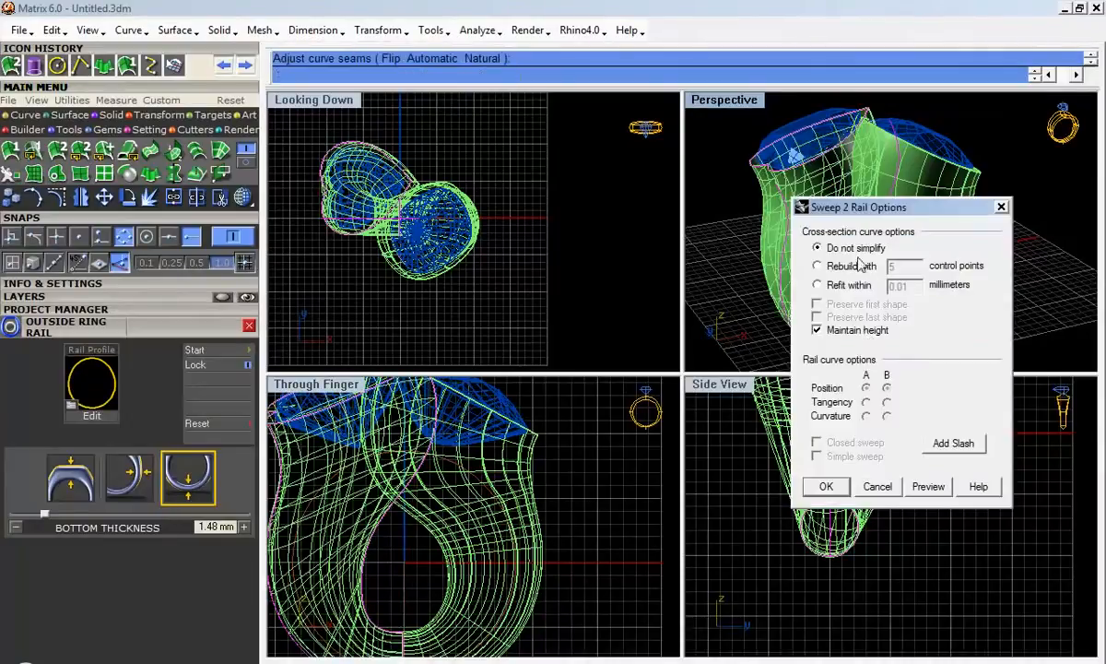
pyautogui.moveTo(402, 486); pyautogui.dragTo(452, 506, button='right')
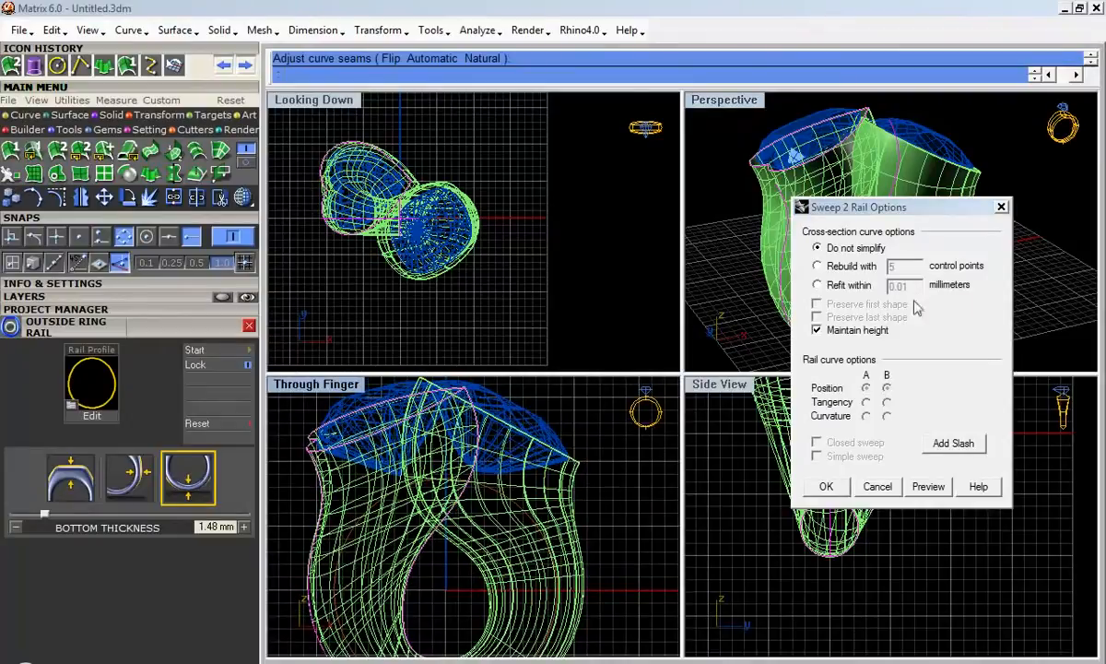
# Step: Try adding one slash between the heart-side rails, from the outer rail below the heart to the inner curve
pyautogui.click(952, 447)
pyautogui.click(315, 483)
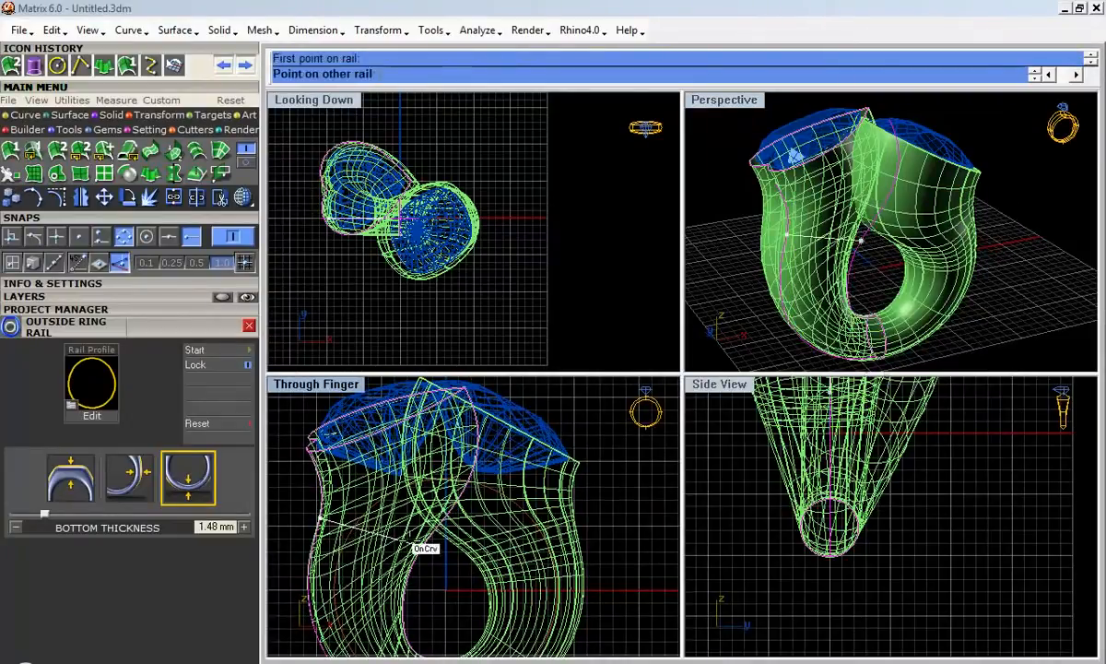
pyautogui.click(423, 546)
pyautogui.moveTo(426, 579); pyautogui.dragTo(505, 406, button='right')
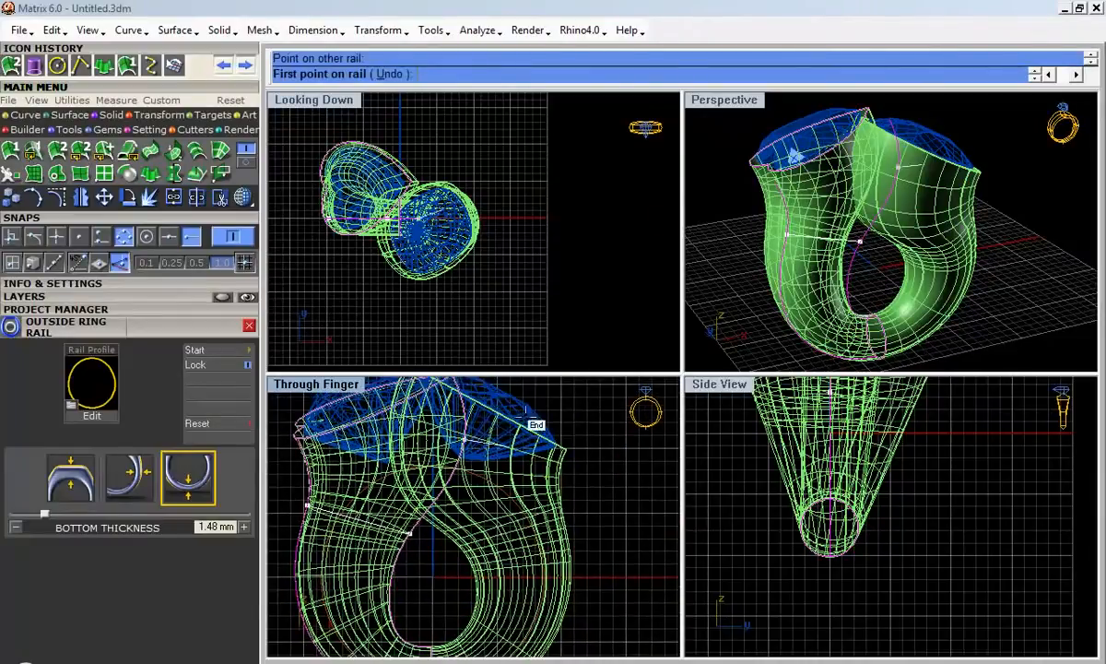
pyautogui.doubleClick(728, 104)
pyautogui.moveTo(730, 138); pyautogui.dragTo(720, 281, button='right')
pyautogui.rightClick(714, 279)
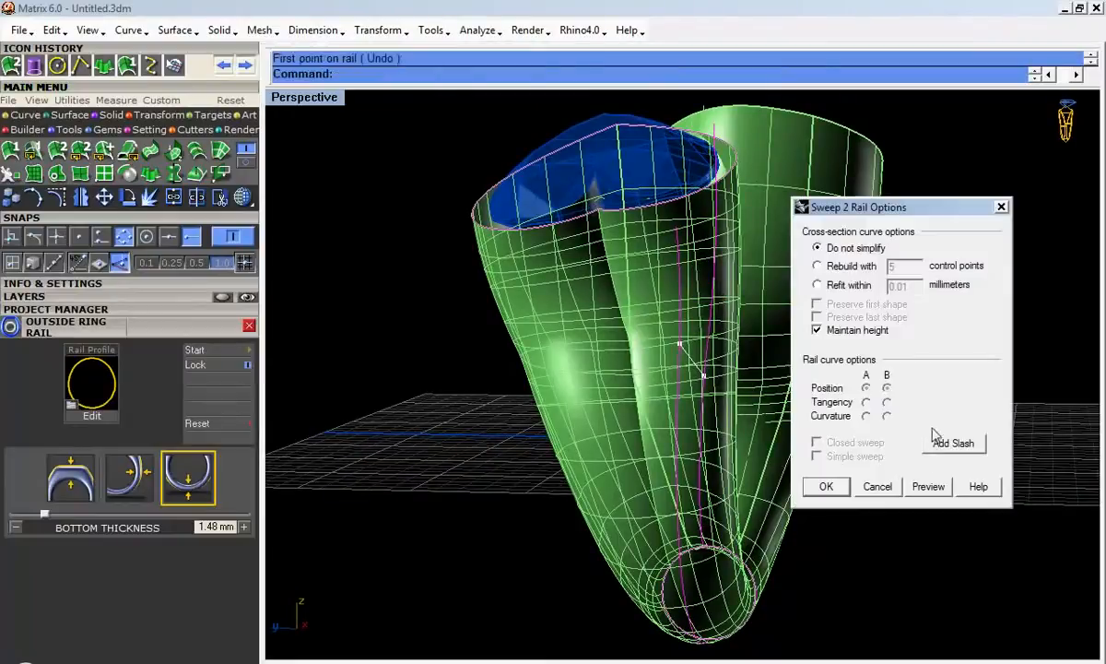
# Step: Preview the heart-side sweep without and with Maintain height, and cancel the sweep
pyautogui.click(942, 489)
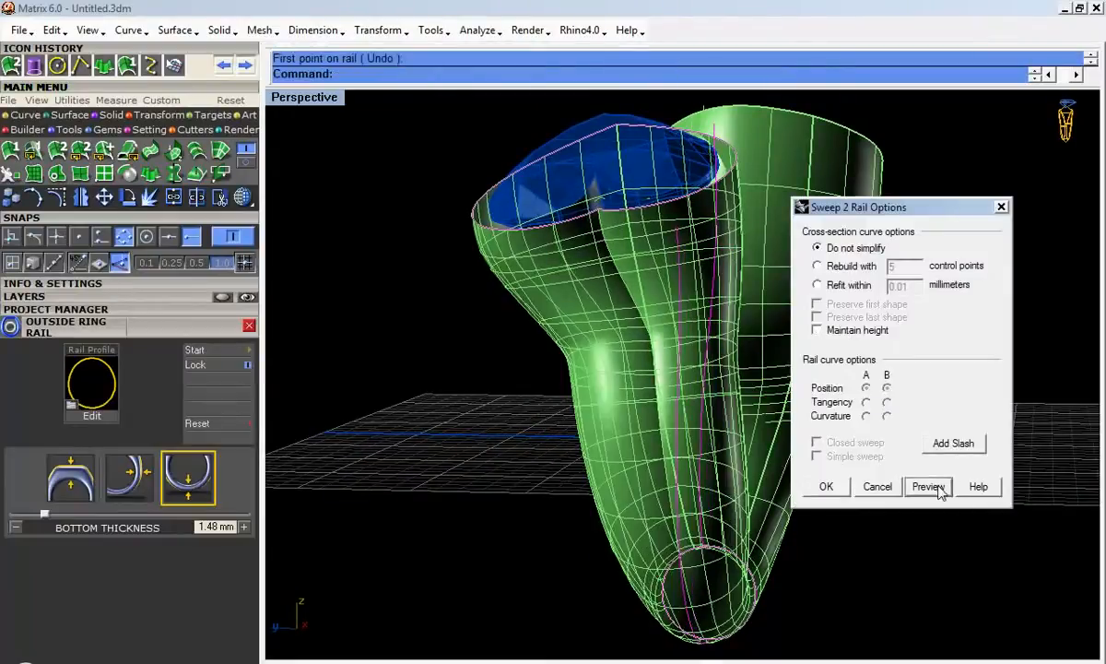
pyautogui.click(844, 330)
pyautogui.click(915, 487)
pyautogui.click(877, 489)
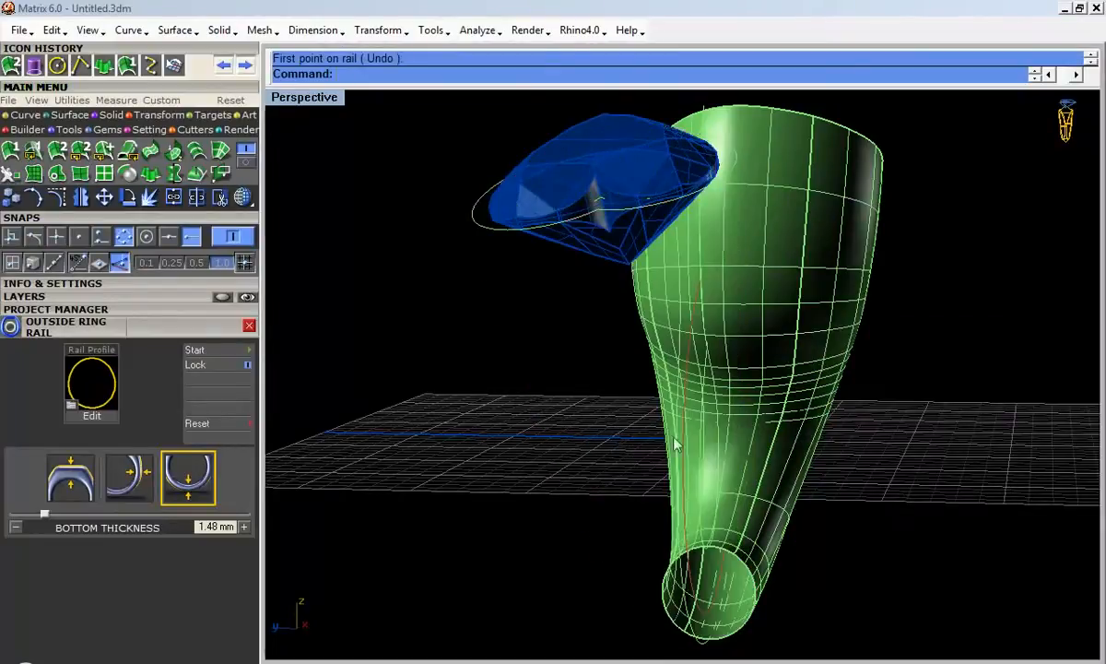
# Step: Restart the heart-side two-rail sweep with the outer and inner curves as rails and the heart outline and base profile as cross sections
pyautogui.click(56, 150)
pyautogui.click(297, 461)
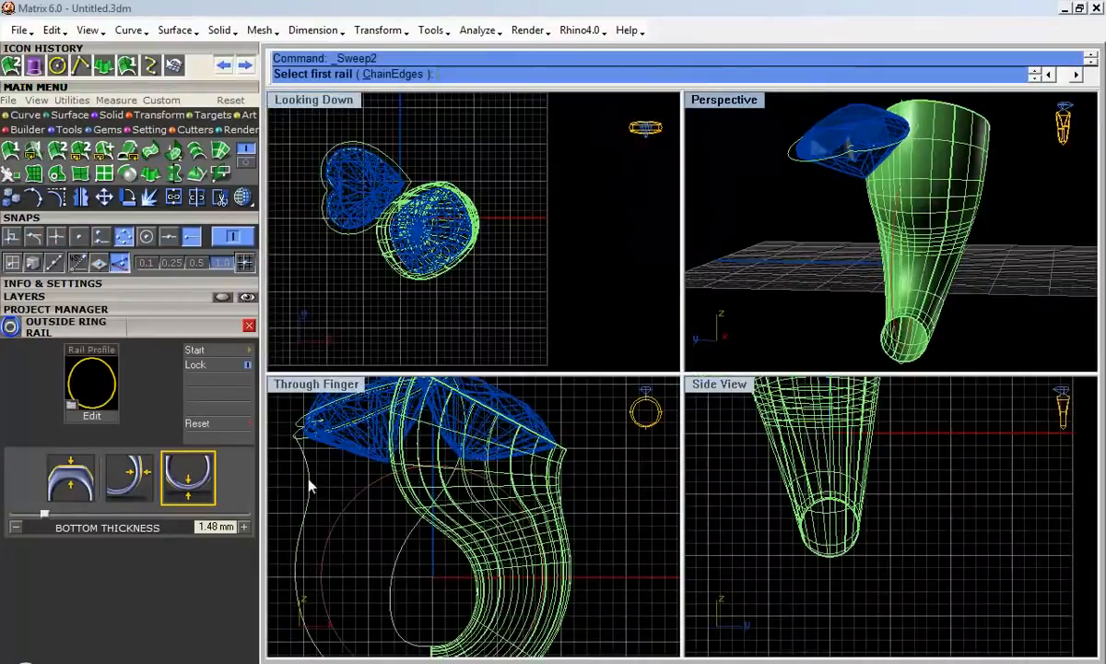
pyautogui.click(454, 478)
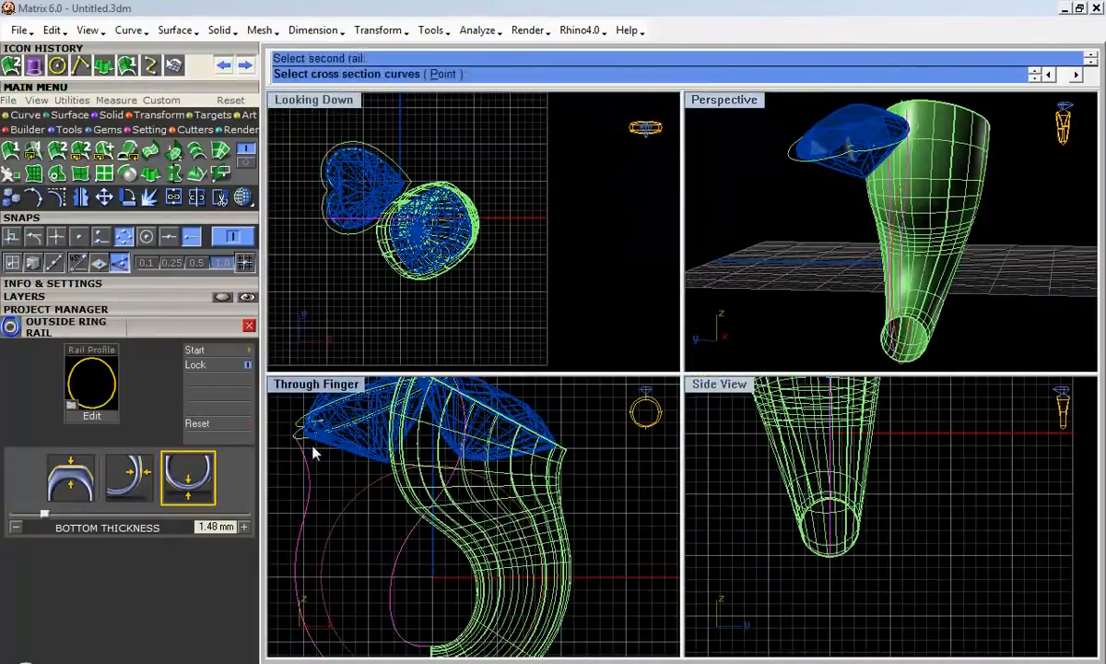
pyautogui.click(300, 439)
pyautogui.moveTo(331, 520); pyautogui.dragTo(367, 420, button='right')
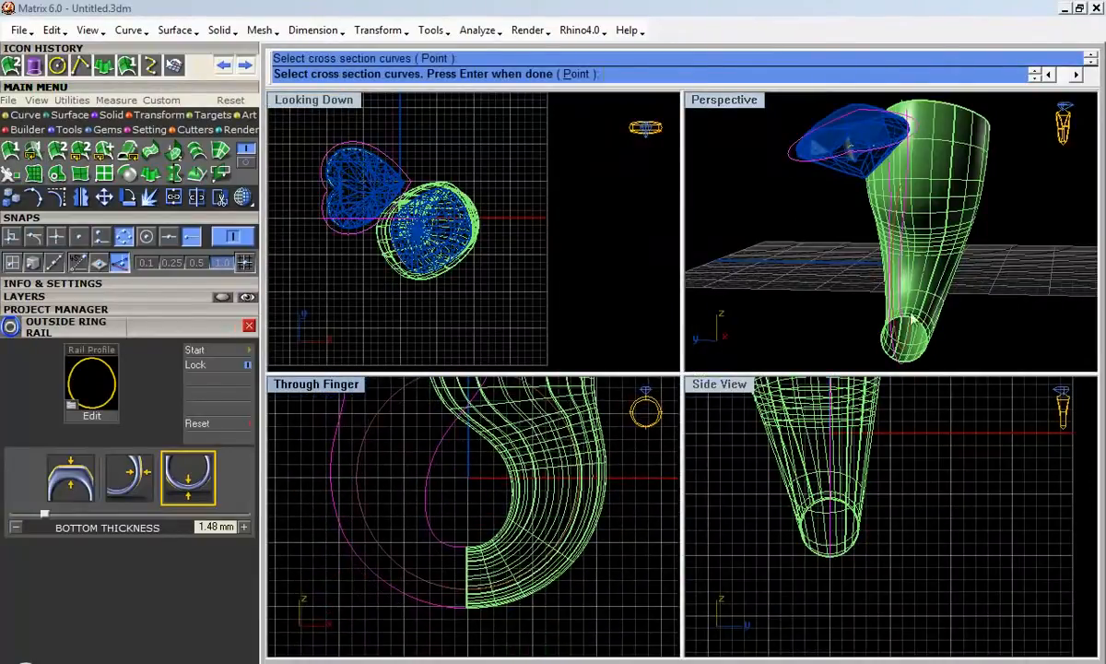
pyautogui.moveTo(888, 285); pyautogui.dragTo(901, 326, button='right')
pyautogui.scroll(5, 899, 326)
pyautogui.click(900, 325)
pyautogui.click(948, 368)
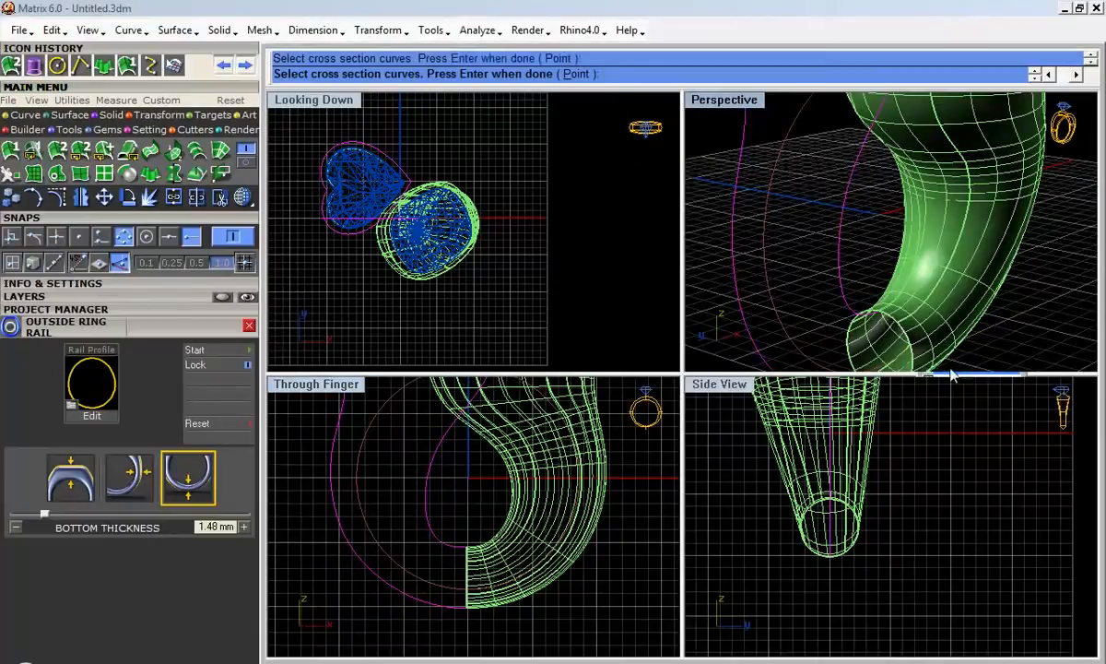
# Step: Accept the curve seams and create the heart-side surface without extra slashes, using Do not simplify and Maintain height
pyautogui.scroll(-5, 769, 259)
pyautogui.moveTo(753, 263); pyautogui.dragTo(797, 271, button='right')
pyautogui.rightClick(800, 274)
pyautogui.rightClick(799, 295)
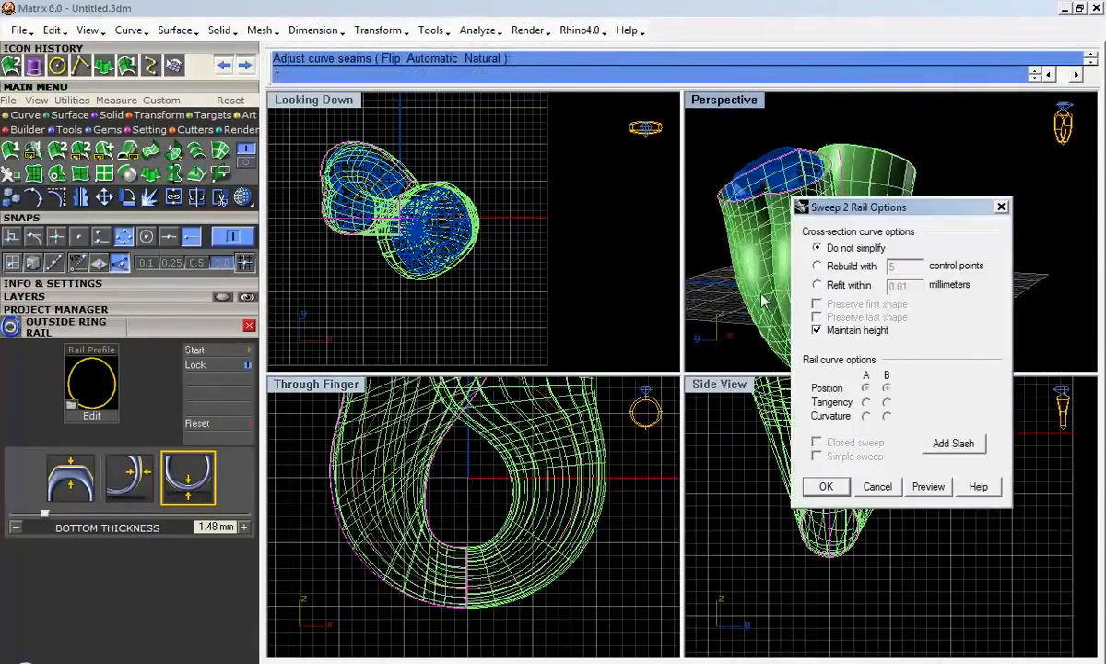
pyautogui.moveTo(750, 277); pyautogui.dragTo(797, 268, button='right')
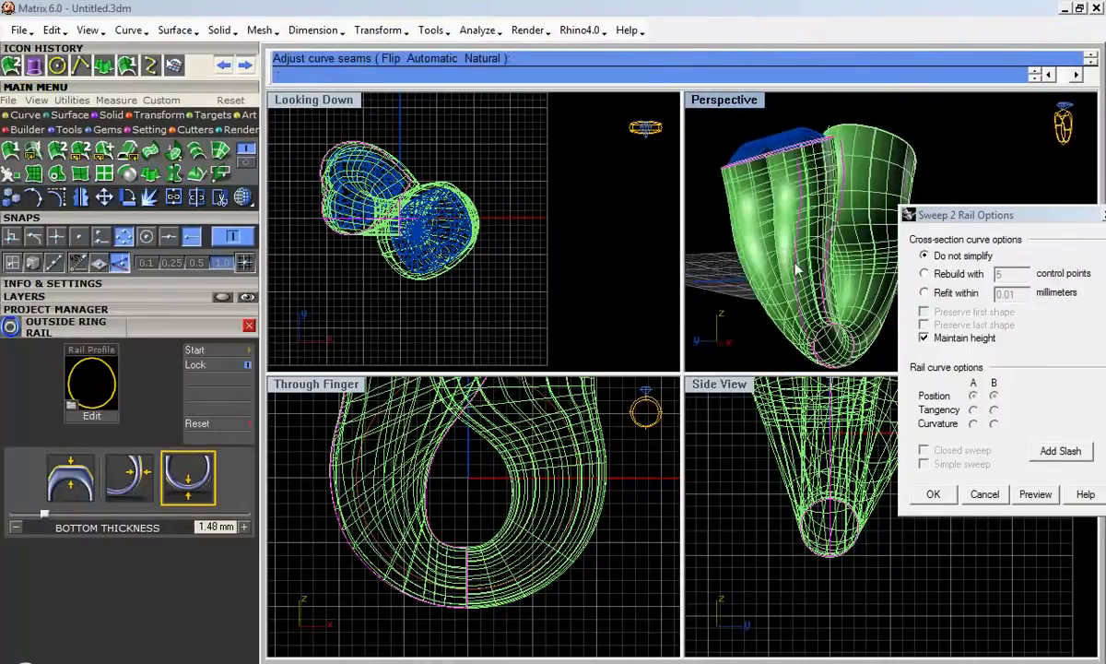
pyautogui.click(950, 498)
pyautogui.moveTo(736, 368); pyautogui.dragTo(788, 306, button='right')
pyautogui.scroll(3, 844, 201)
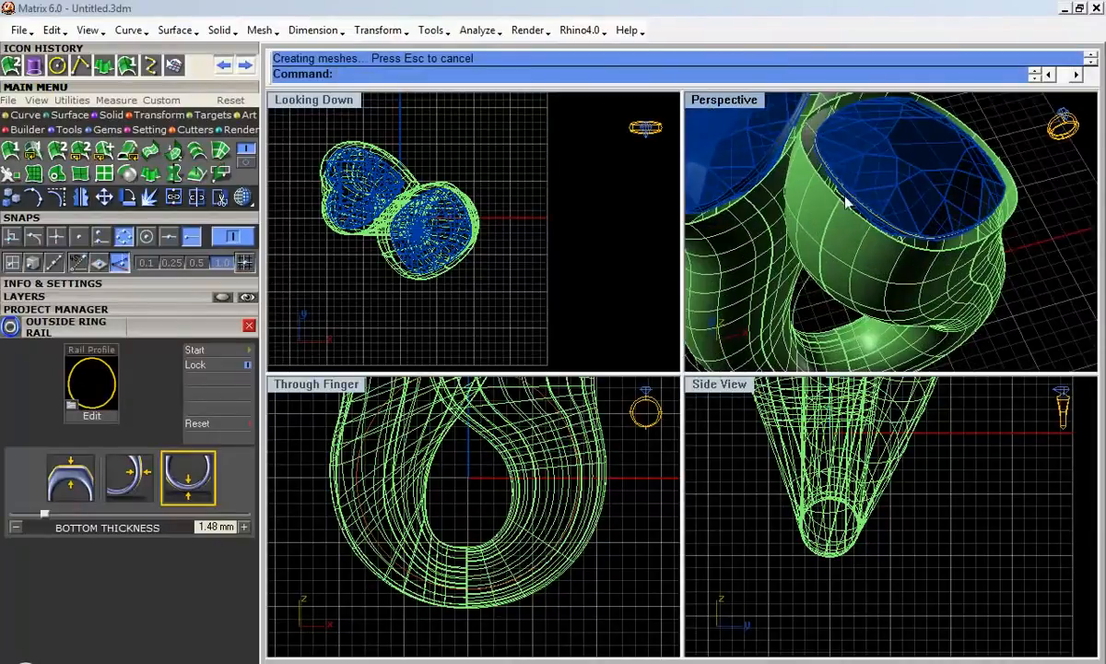
# Step: Try offsetting the circular base profile 1 mm inward in the side view
pyautogui.doubleClick(718, 101)
pyautogui.scroll(-4, 726, 305)
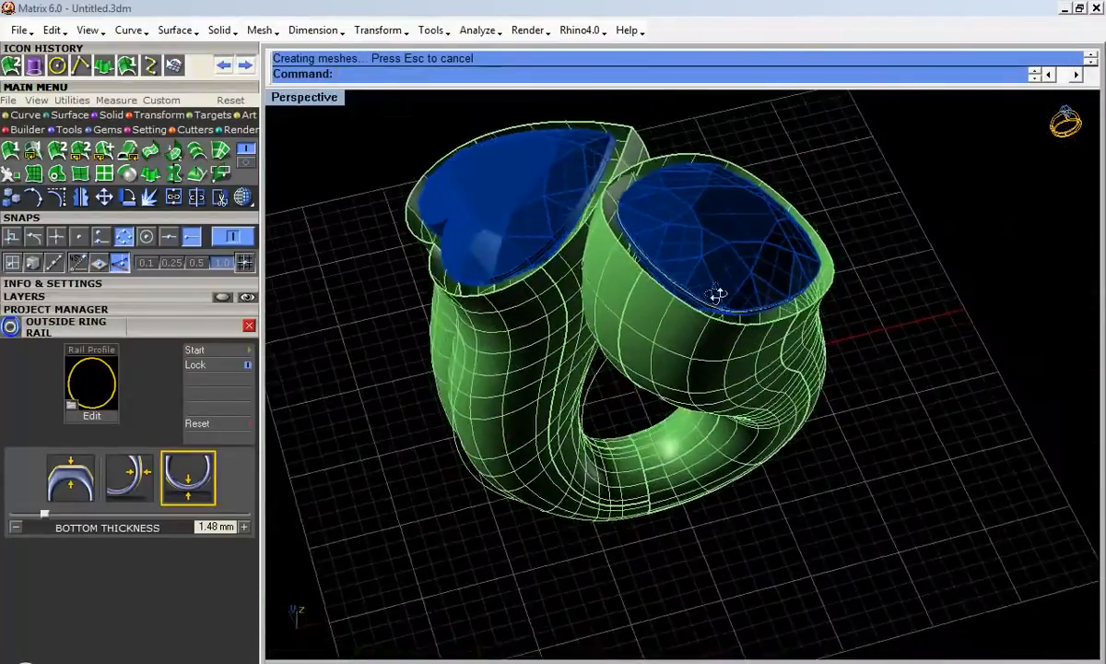
pyautogui.moveTo(726, 304); pyautogui.dragTo(457, 314, button='right')
pyautogui.doubleClick(313, 102)
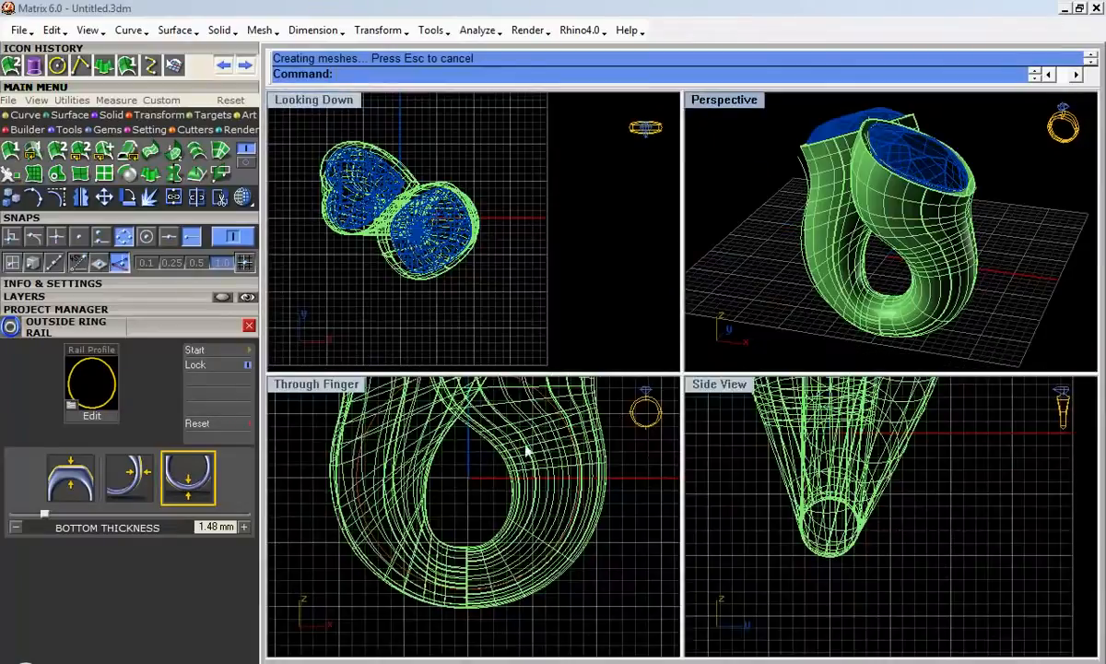
pyautogui.doubleClick(719, 384)
pyautogui.scroll(-3, 681, 382)
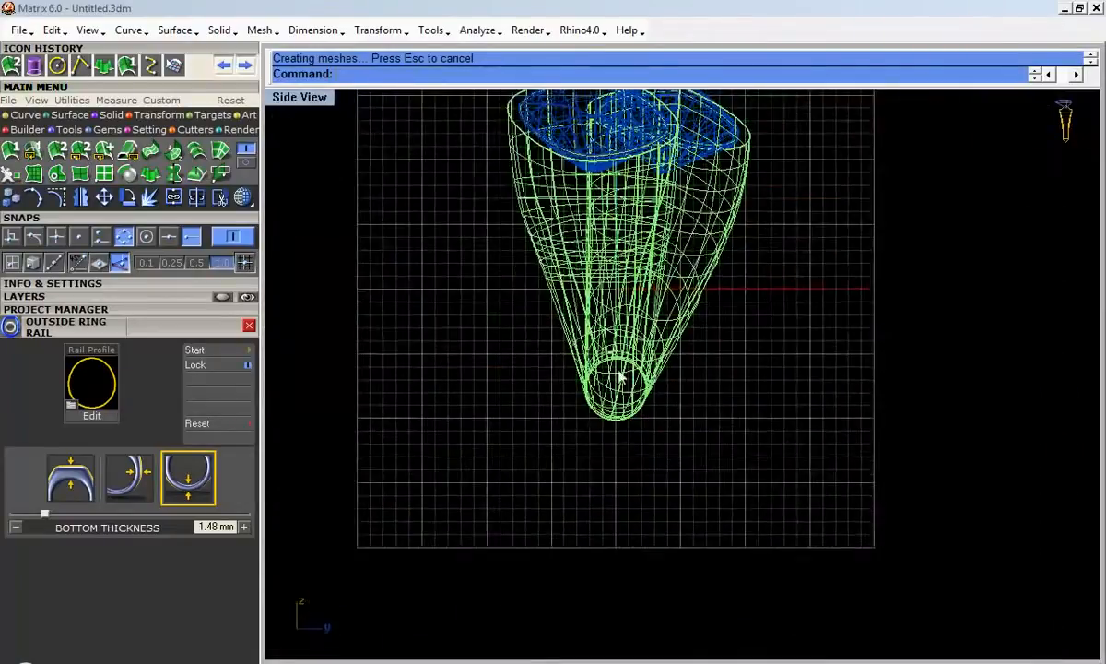
pyautogui.scroll(3, 630, 383)
pyautogui.moveTo(465, 284); pyautogui.dragTo(815, 538)
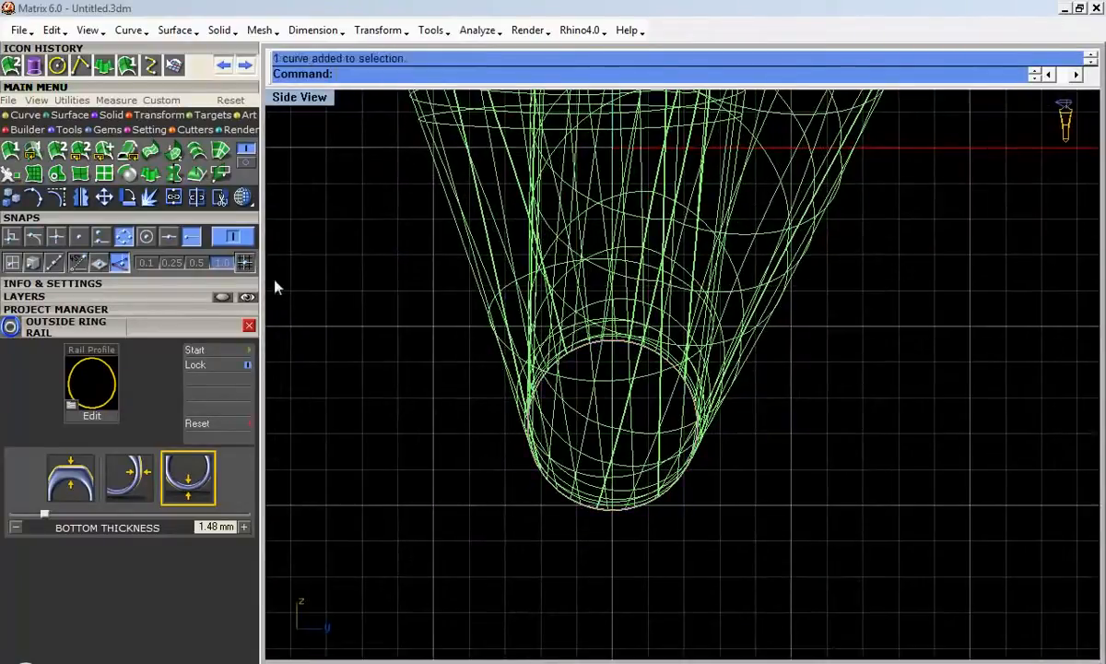
pyautogui.click(25, 116)
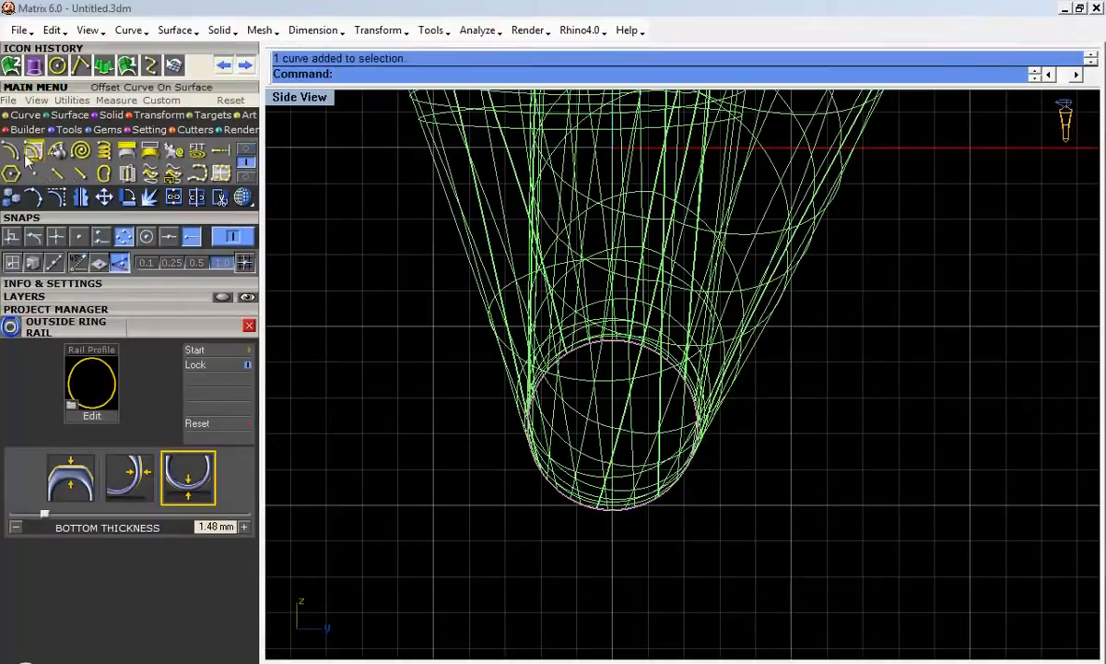
pyautogui.click(27, 161)
pyautogui.scroll(3, 588, 400)
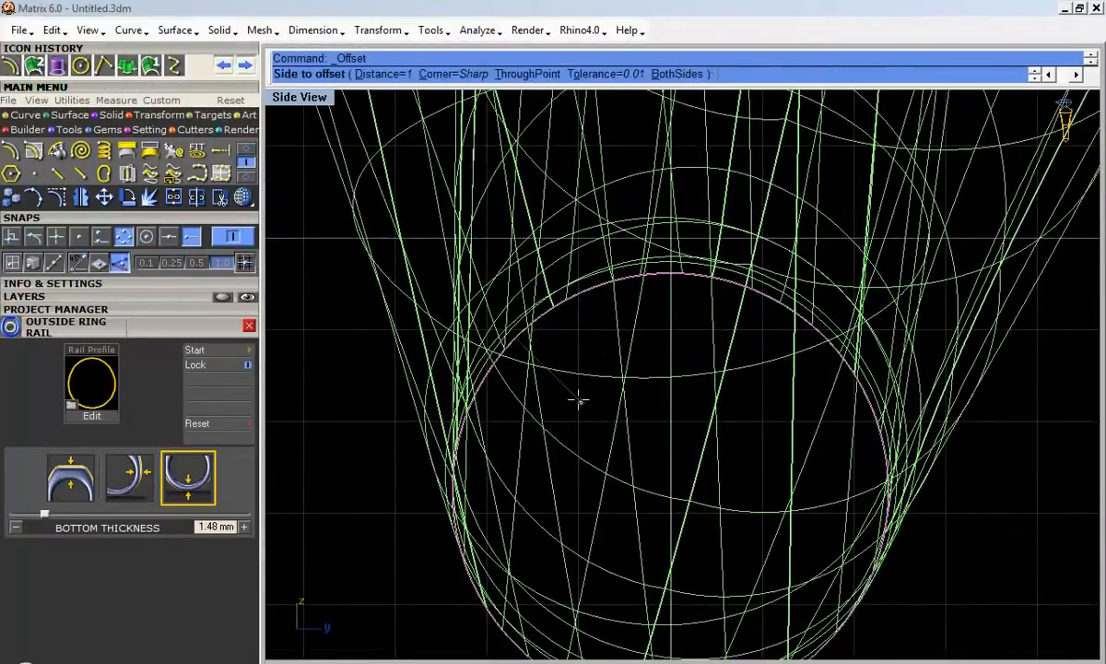
pyautogui.click(581, 399)
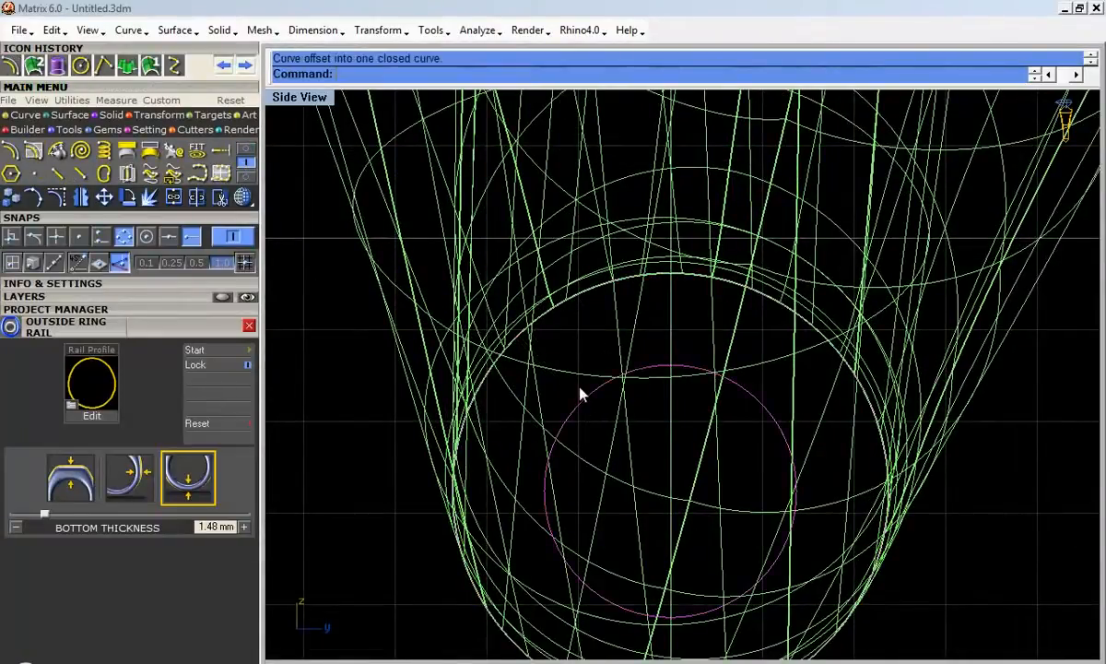
pyautogui.write('ReadCommandFile')
pyautogui.press('Return')
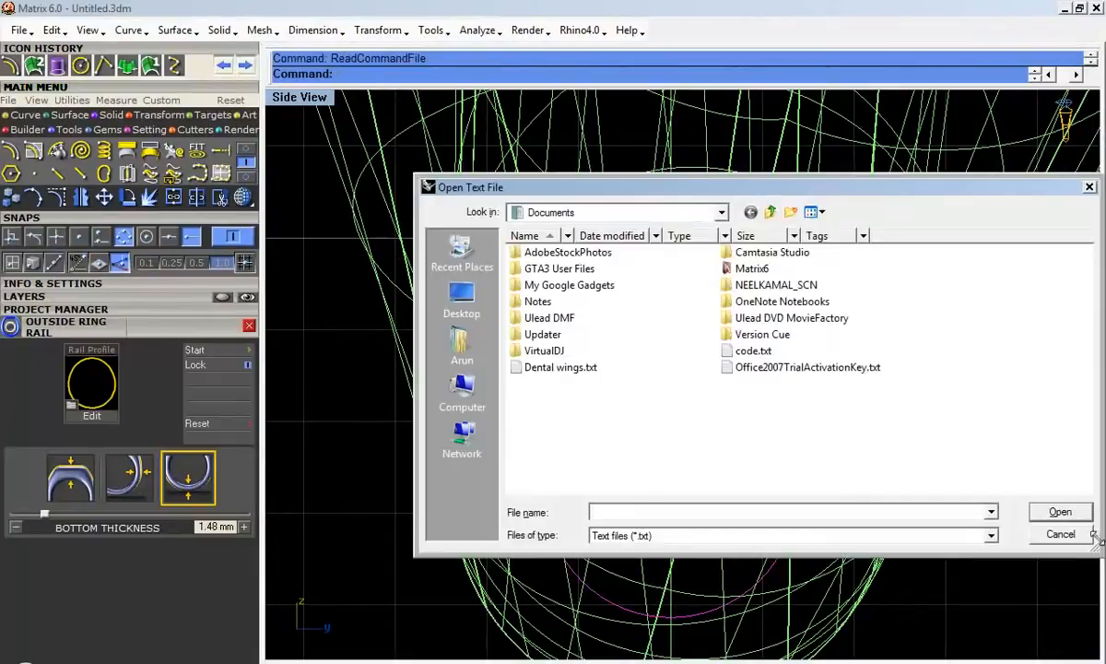
pyautogui.click(1061, 534)
# Step: Undo the profile offset and the shank sweeps, and check the base profile circle's control points
pyautogui.scroll(-3, 640, 383)
pyautogui.hotkey('ctrl', 'z')
pyautogui.hotkey('ctrl', 'z')
pyautogui.click(575, 348)
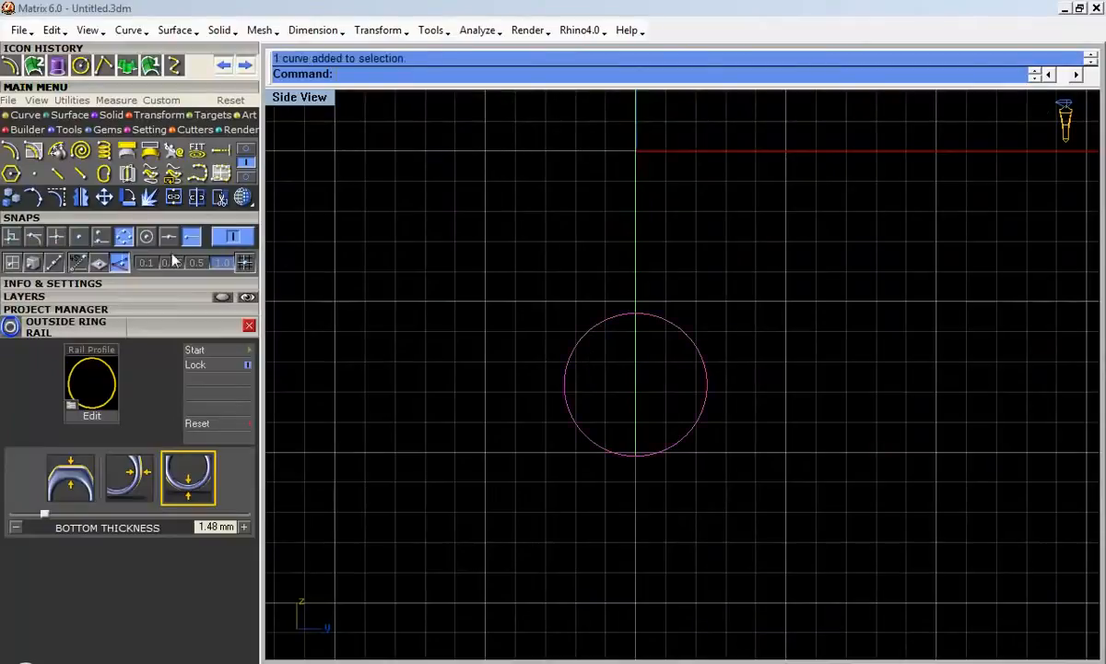
pyautogui.click(58, 199)
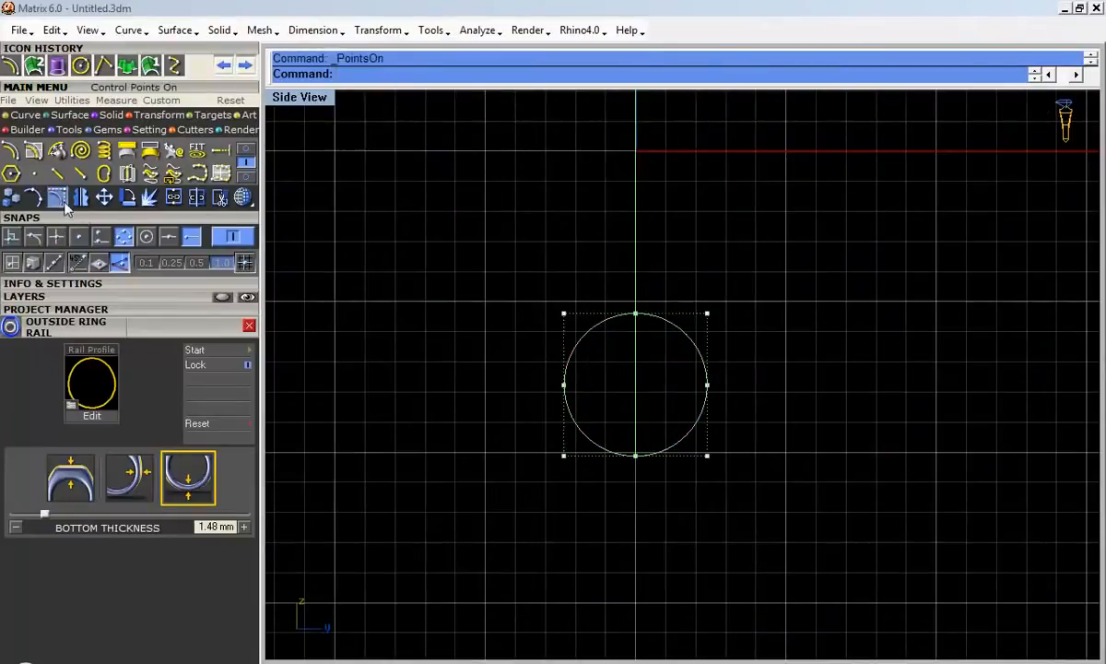
pyautogui.press('Escape')
# Step: Rebuild the base profile circle with 16 points and degree 3, deleting the input curve
pyautogui.click(584, 334)
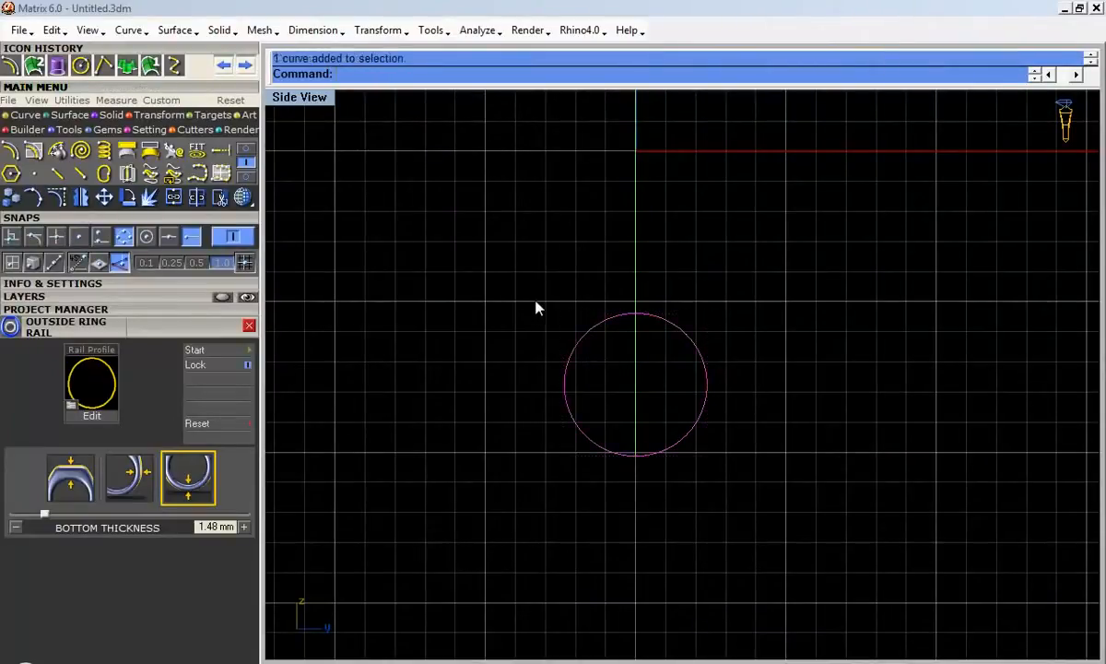
pyautogui.write('Rebuild')
pyautogui.press('Return')
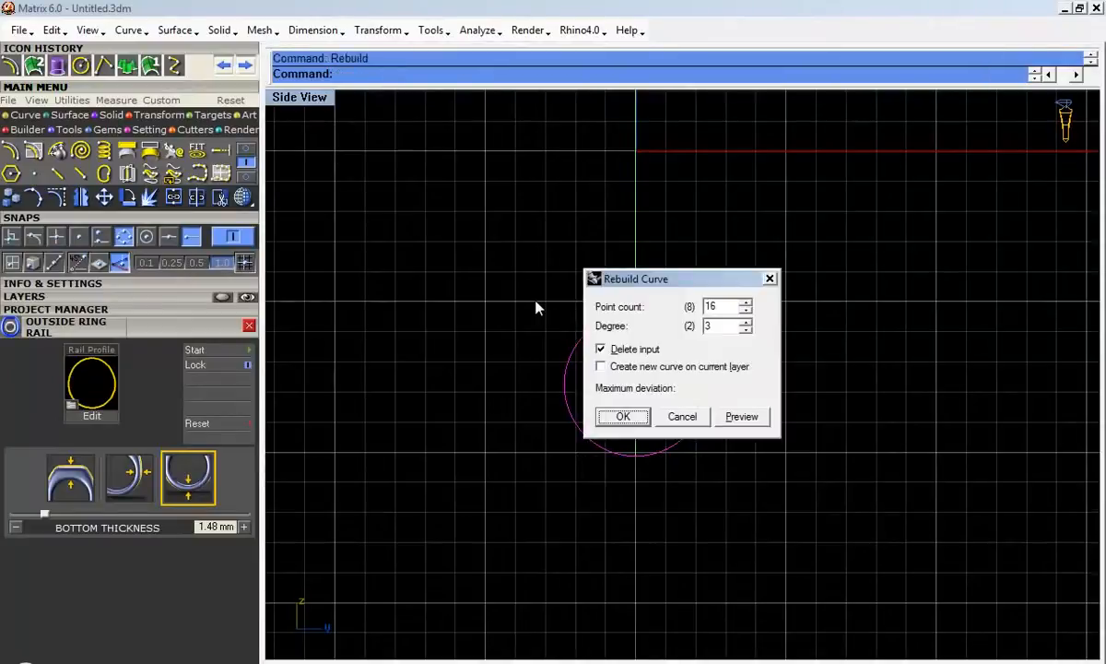
pyautogui.moveTo(724, 307); pyautogui.dragTo(623, 317)
pyautogui.moveTo(703, 284); pyautogui.dragTo(744, 272)
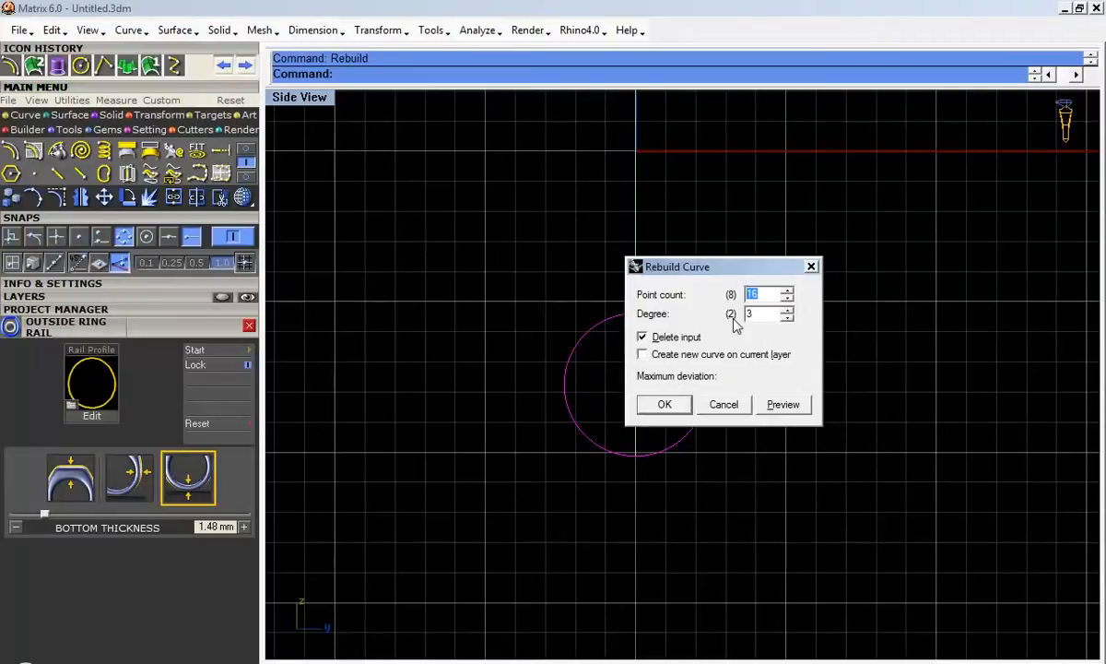
pyautogui.click(771, 411)
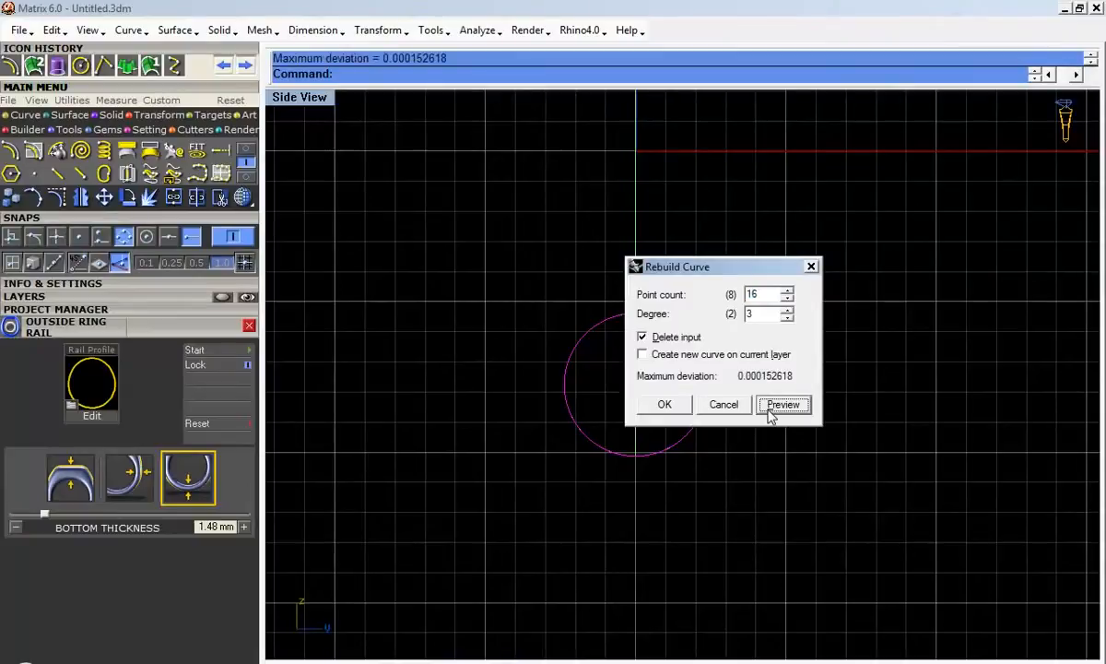
pyautogui.click(664, 408)
# Step: Delete the short extra curve along the upper part of the inner rail between the two stones
pyautogui.doubleClick(304, 98)
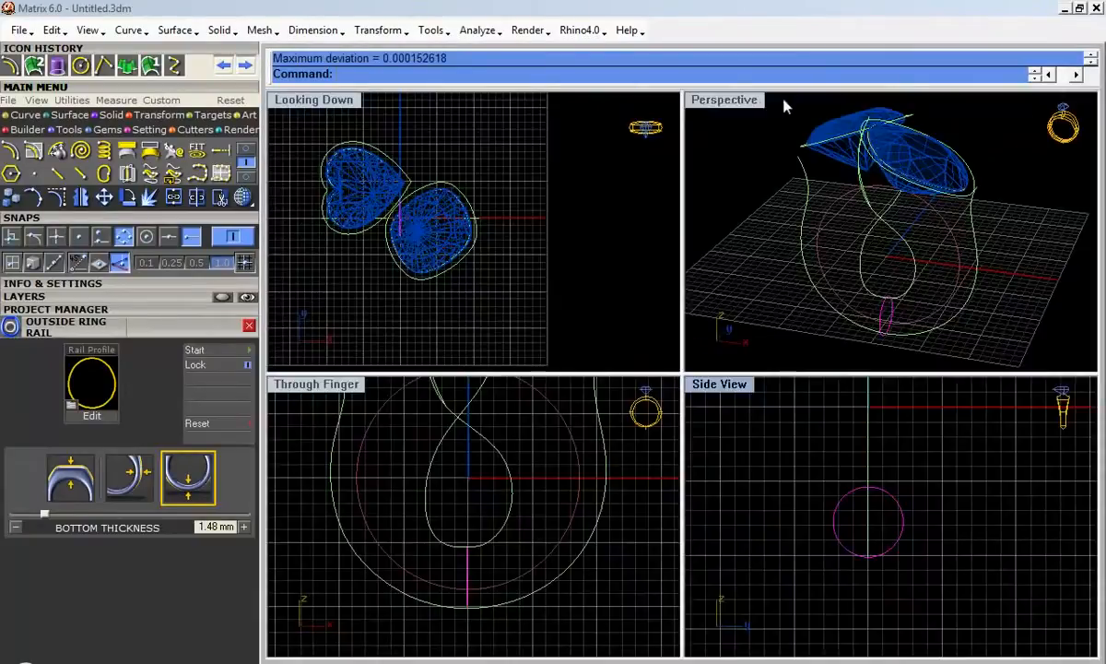
pyautogui.doubleClick(700, 97)
pyautogui.moveTo(492, 210); pyautogui.dragTo(612, 266, button='right')
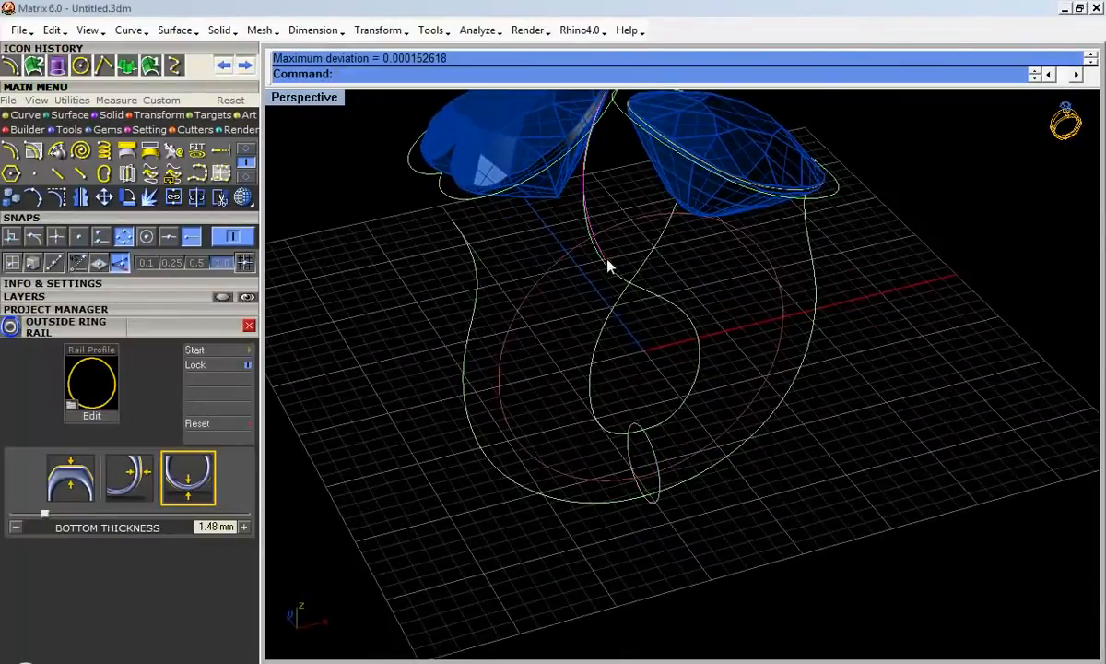
pyautogui.press('Delete')
# Step: Set up a cushion-side two-rail sweep with the inner and outer curves as rails and the cushion outline and base profile as cross sections
pyautogui.moveTo(608, 266); pyautogui.dragTo(639, 322, button='right')
pyautogui.click(61, 114)
pyautogui.click(60, 142)
pyautogui.click(616, 278)
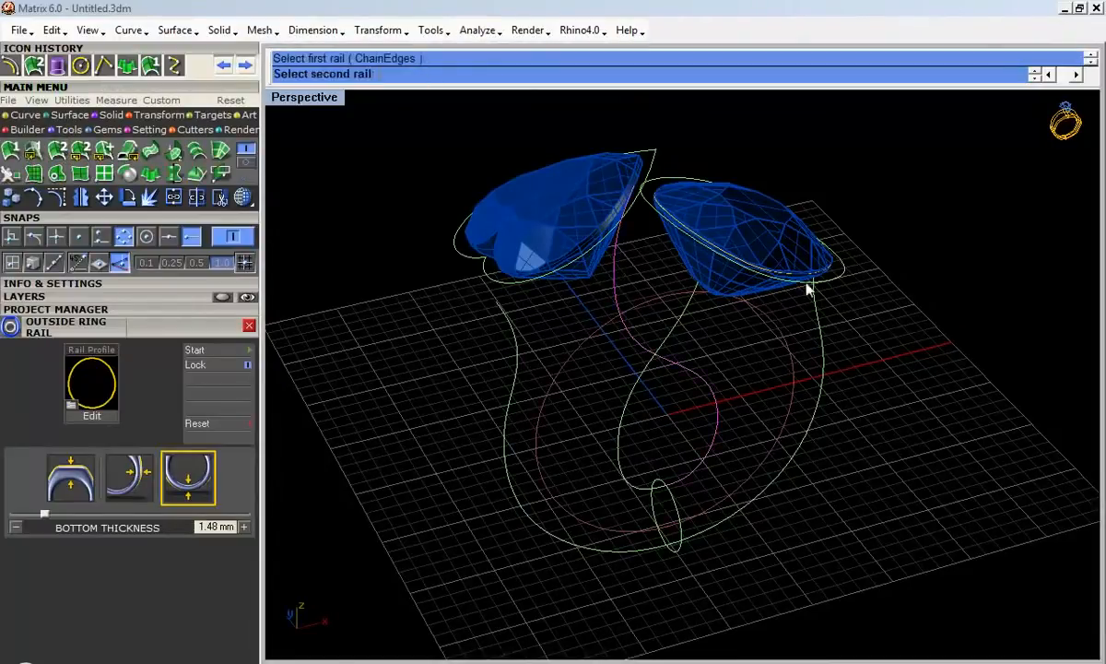
pyautogui.click(819, 305)
pyautogui.click(674, 535)
pyautogui.press('Return')
pyautogui.moveTo(703, 481)
pyautogui.mouseDown(button='right')
pyautogui.moveTo(738, 494)
pyautogui.moveTo(723, 481)
pyautogui.mouseUp(button='right')
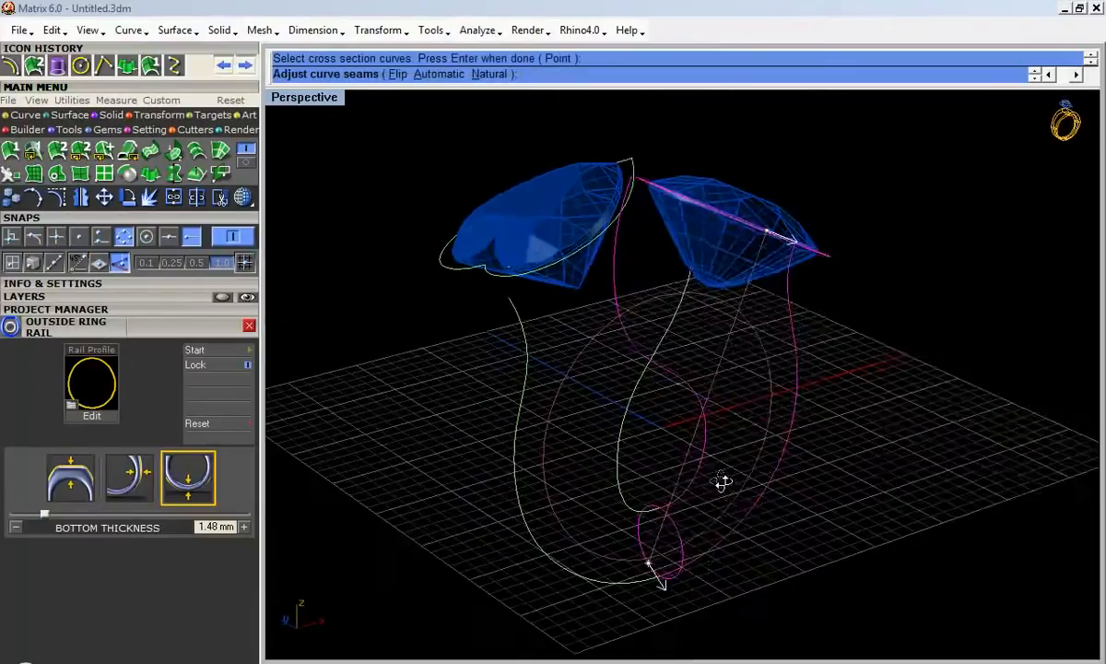
pyautogui.press('Return')
# Step: Try adding two slashes between the cushion-side rails, preview the sweep, and cancel it
pyautogui.moveTo(738, 433); pyautogui.dragTo(422, 350, button='right')
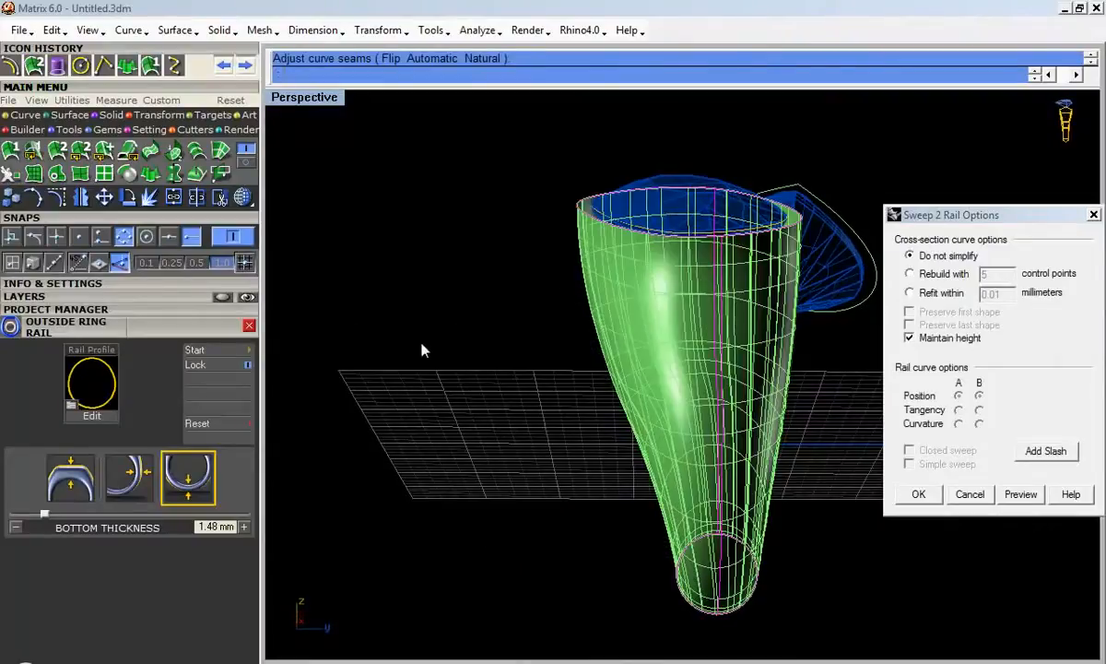
pyautogui.click(1039, 451)
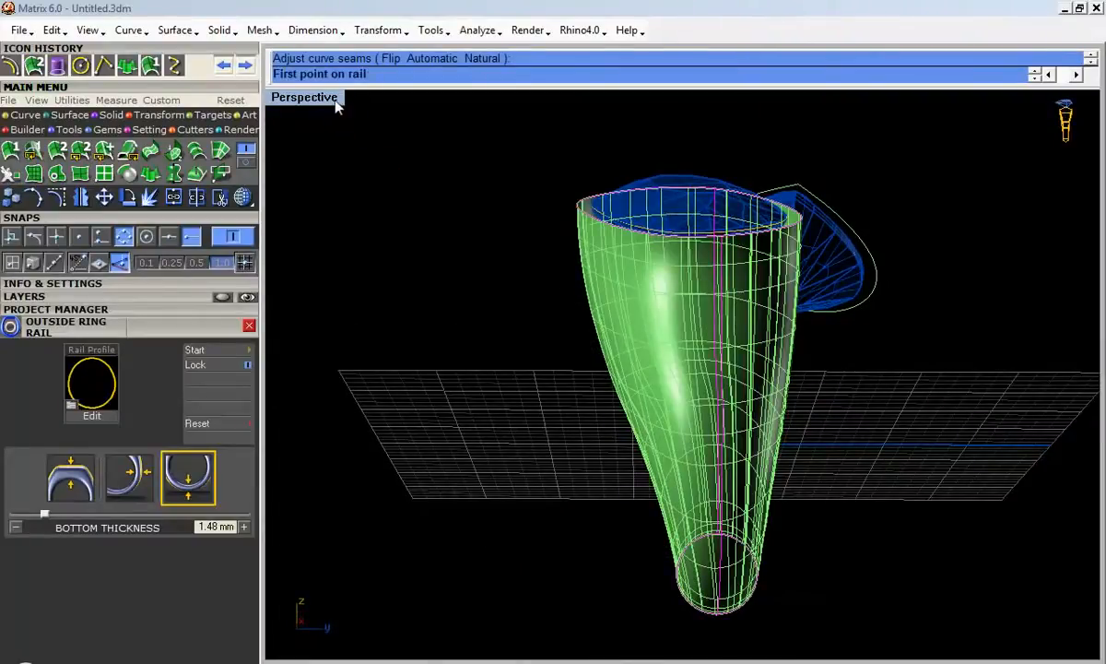
pyautogui.doubleClick(336, 103)
pyautogui.click(507, 507)
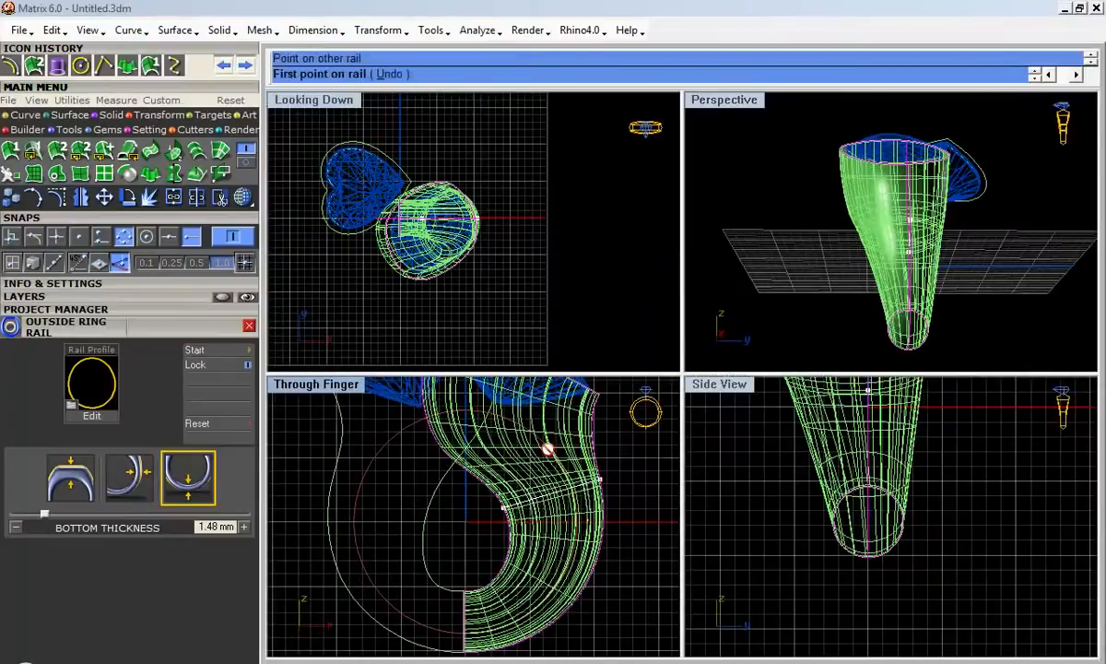
pyautogui.click(590, 427)
pyautogui.click(489, 487)
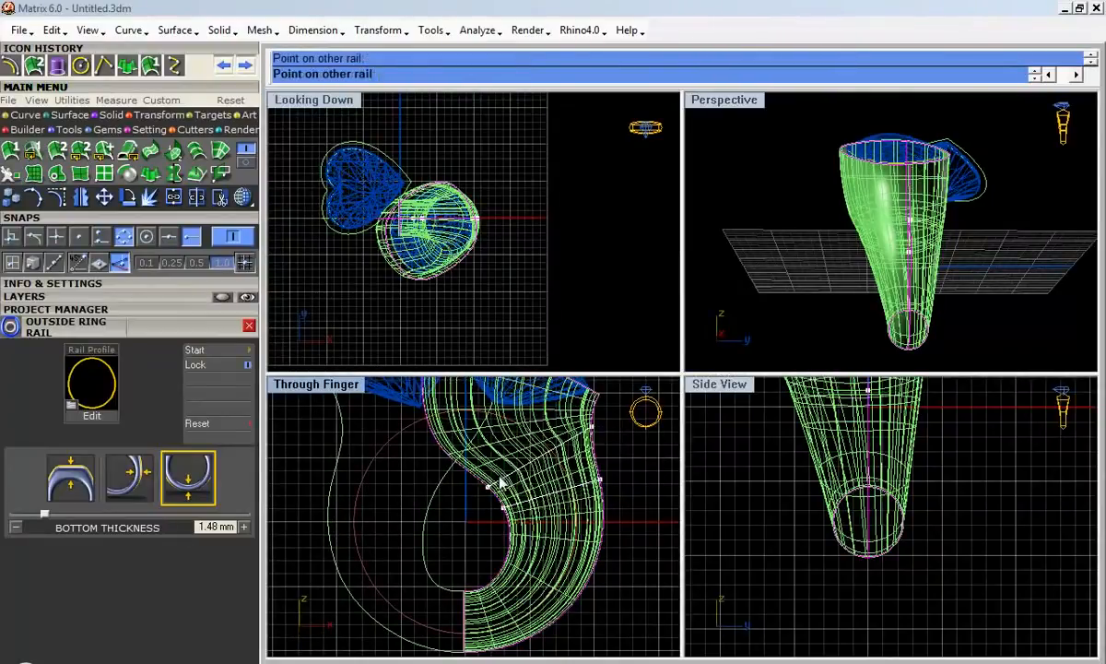
pyautogui.scroll(5, 597, 457)
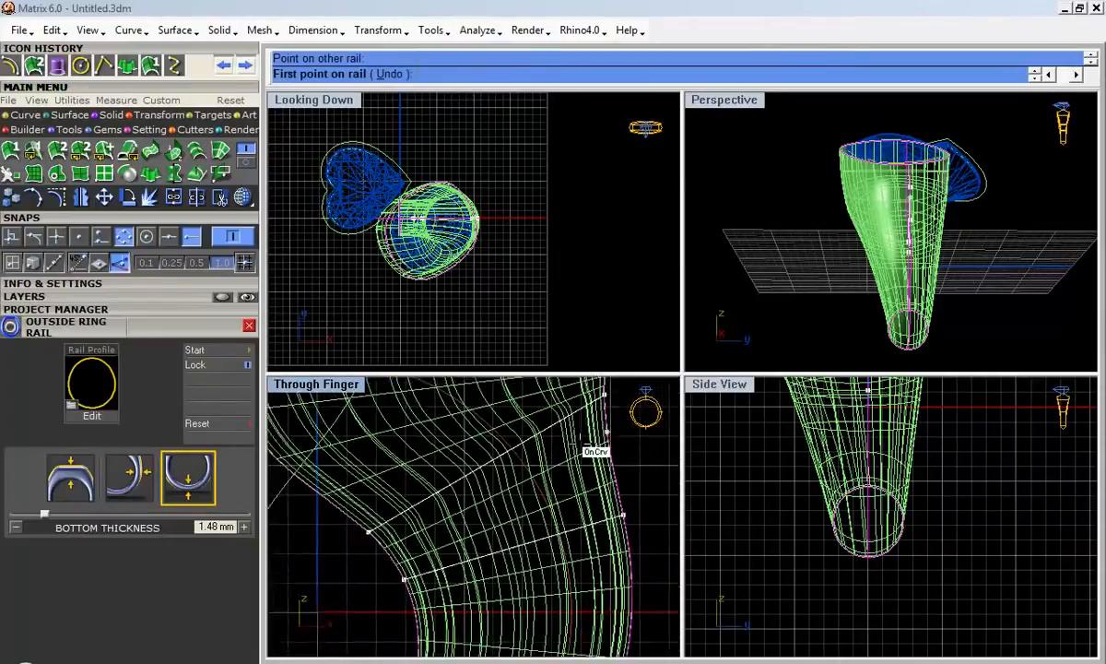
pyautogui.moveTo(822, 271); pyautogui.dragTo(755, 246, button='right')
pyautogui.scroll(4, 837, 226)
pyautogui.click(752, 244)
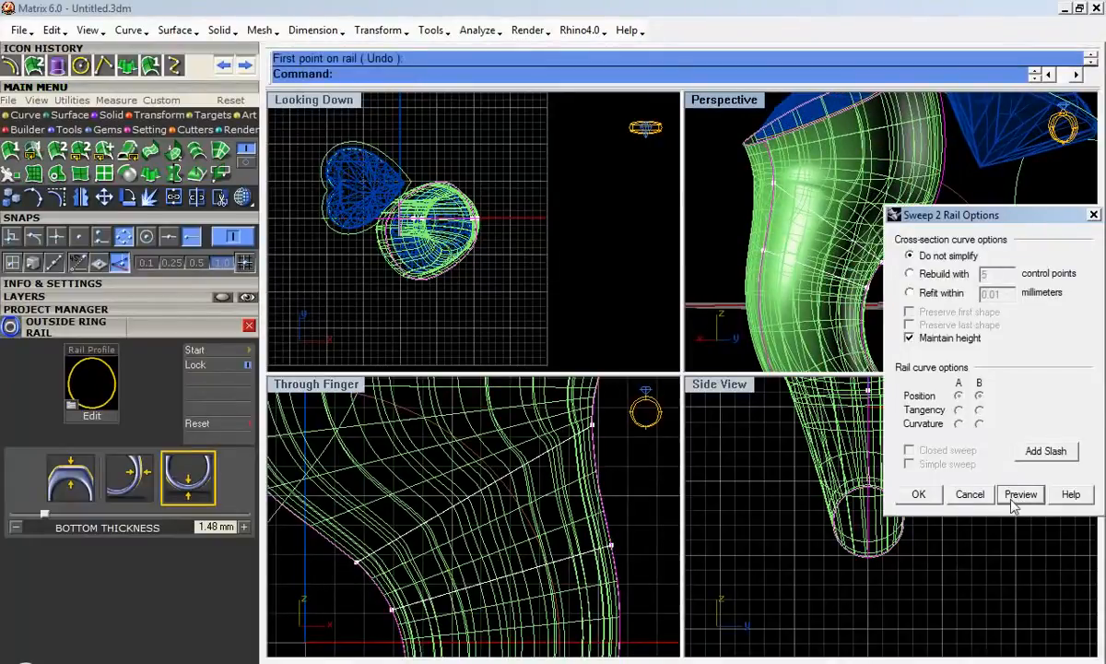
pyautogui.click(969, 494)
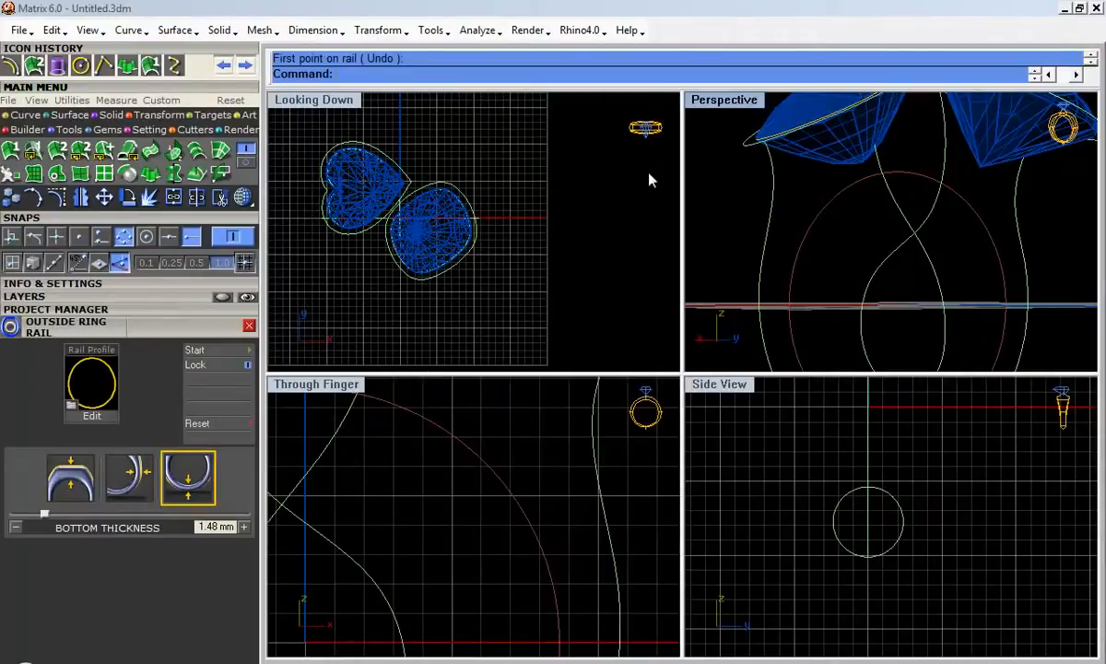
# Step: Restart the cushion-side two-rail sweep with the inner and outer curves as rails and the cushion outline and base profile as cross sections
pyautogui.doubleClick(724, 99)
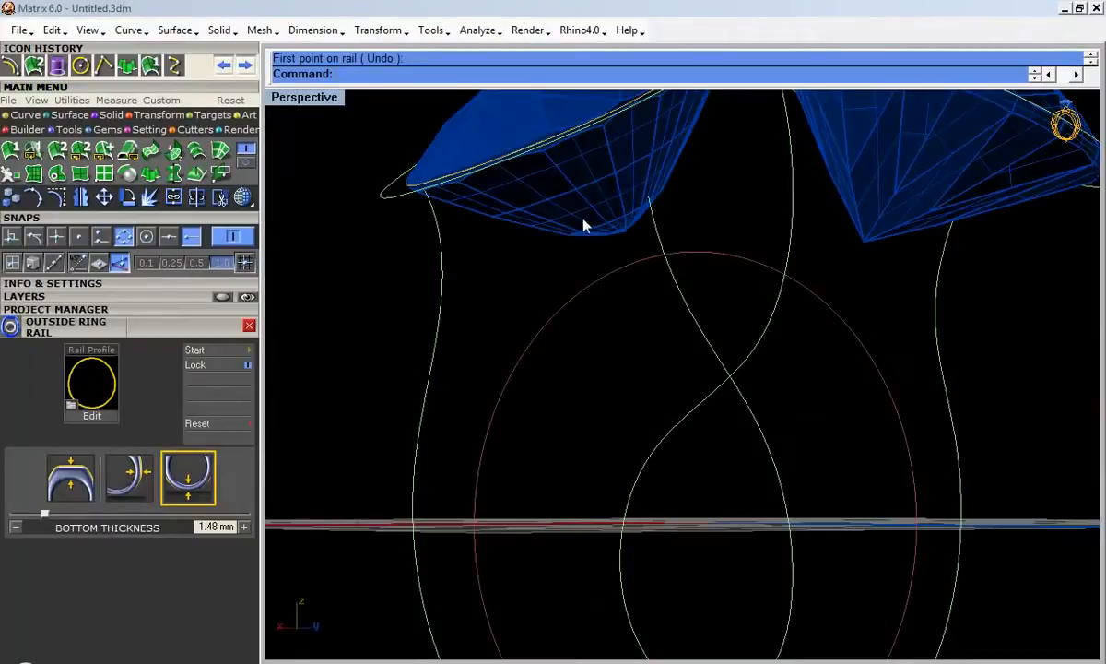
pyautogui.click(58, 149)
pyautogui.click(773, 305)
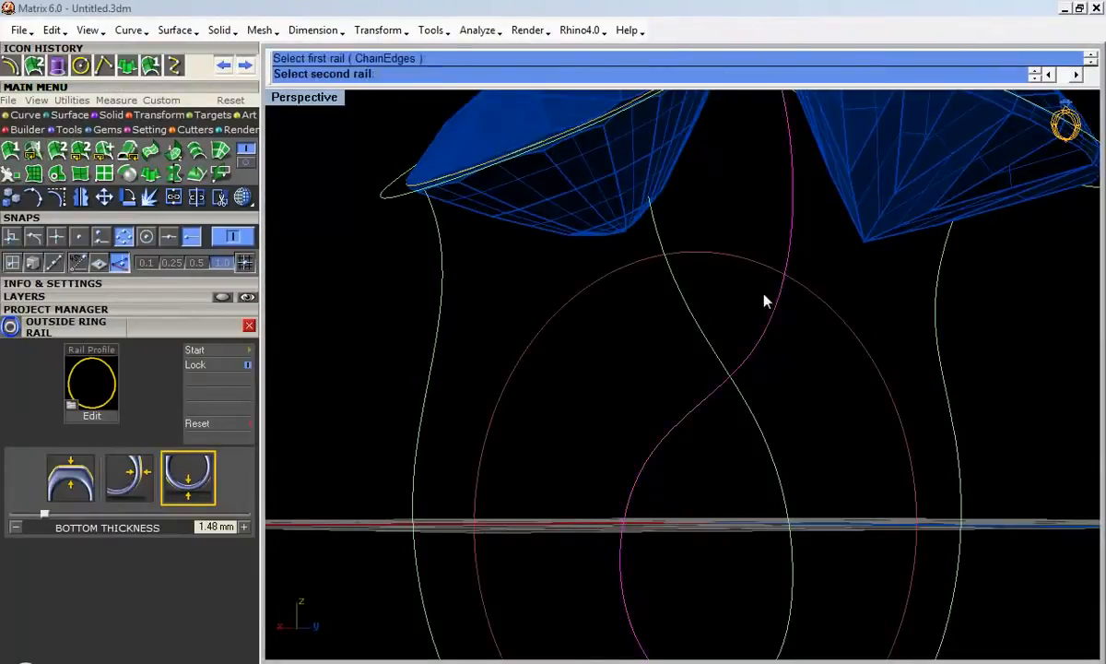
pyautogui.scroll(-5, 630, 214)
pyautogui.moveTo(631, 221); pyautogui.dragTo(572, 315, button='right')
pyautogui.click(510, 287)
pyautogui.click(492, 242)
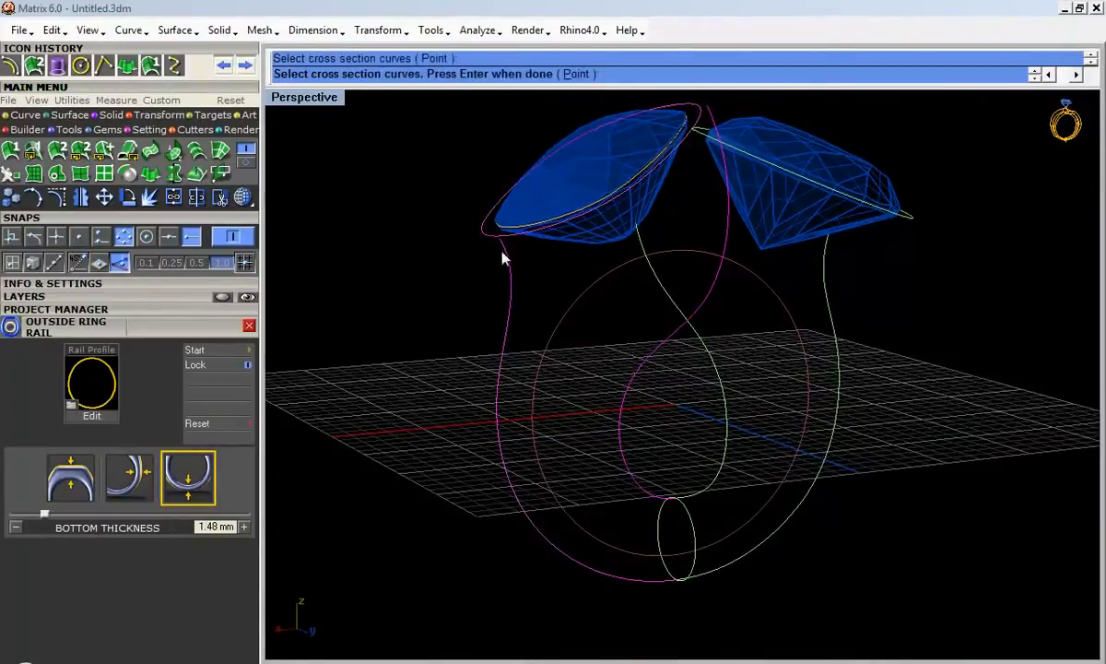
pyautogui.click(693, 527)
pyautogui.press('Return')
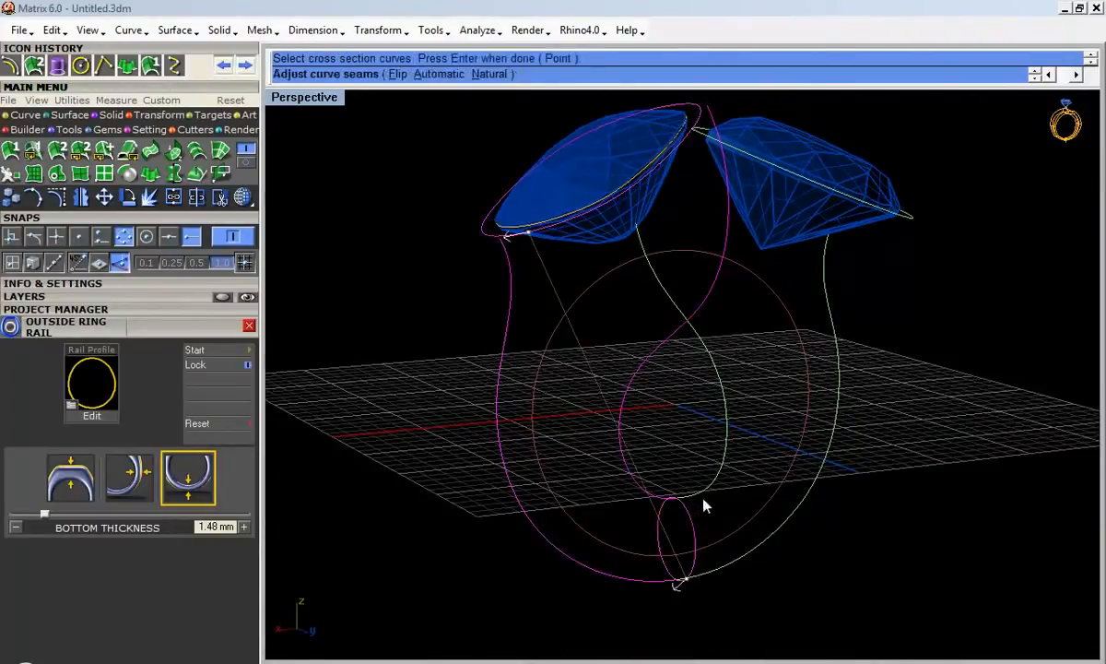
# Step: Accept the curve seams and create the cushion-side surface without extra slashes
pyautogui.press('Return')
pyautogui.moveTo(725, 494); pyautogui.dragTo(504, 472, button='right')
pyautogui.click(938, 498)
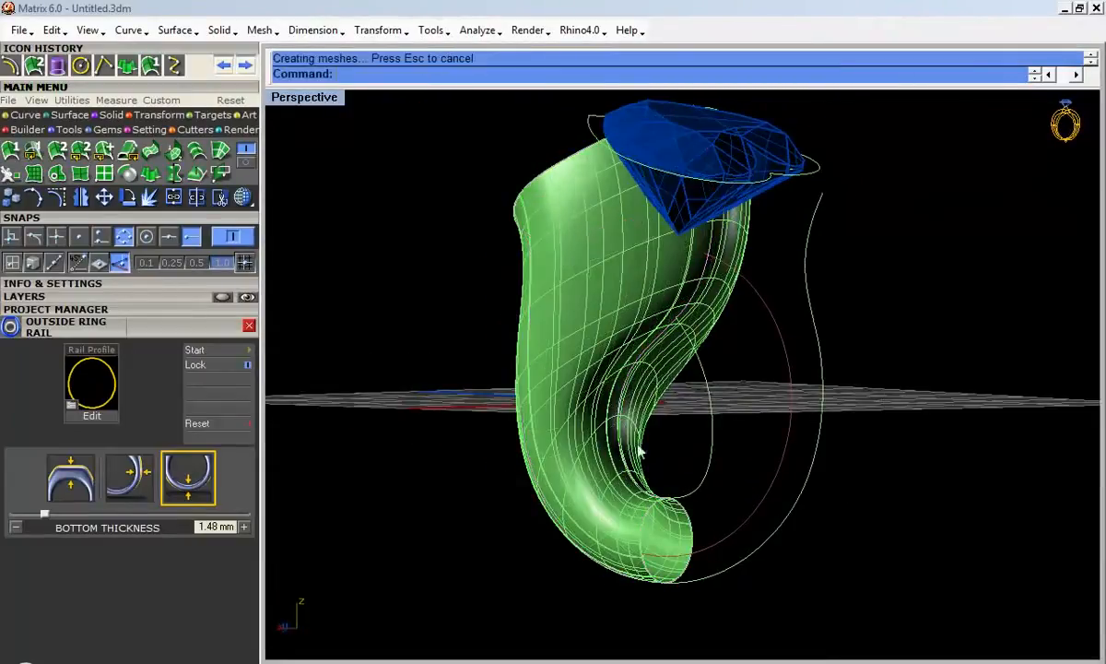
# Step: Start the heart-side two-rail sweep with the inner and outer curves as rails and the heart outline and base profile curve as cross sections
pyautogui.moveTo(805, 401); pyautogui.dragTo(698, 406, button='right')
pyautogui.rightClick(658, 348)
pyautogui.click(658, 349)
pyautogui.click(533, 288)
pyautogui.click(467, 210)
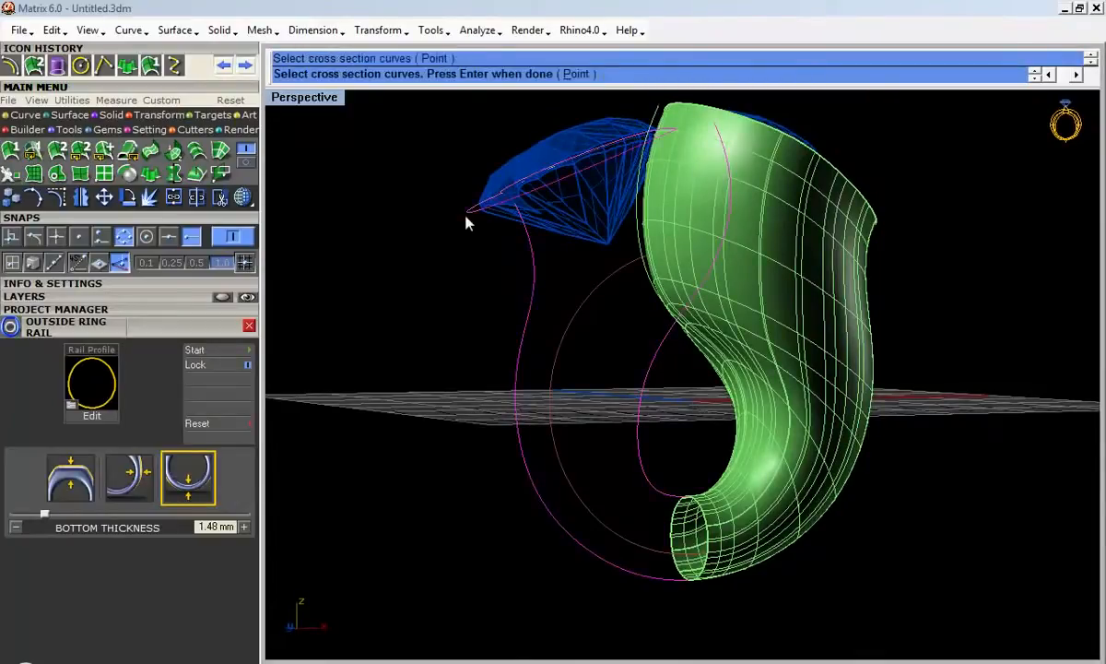
pyautogui.click(704, 513)
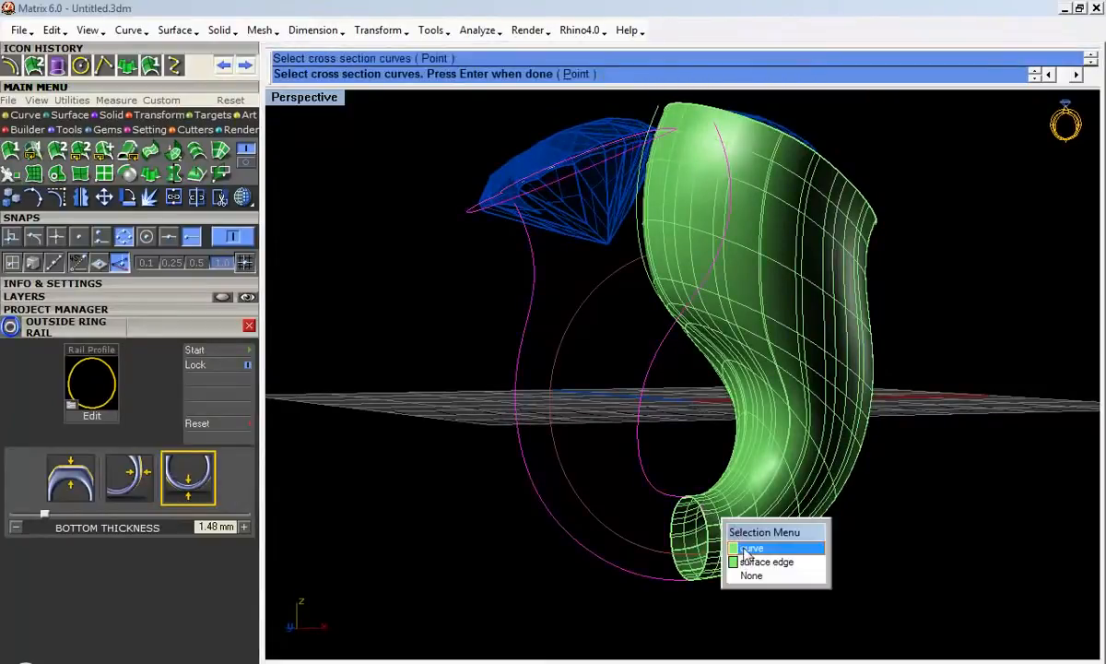
pyautogui.click(749, 549)
pyautogui.rightClick(717, 519)
# Step: Accept the curve seams and create the heart-side surface with Do not simplify and Maintain height, restoring the four-view layout
pyautogui.rightClick(713, 475)
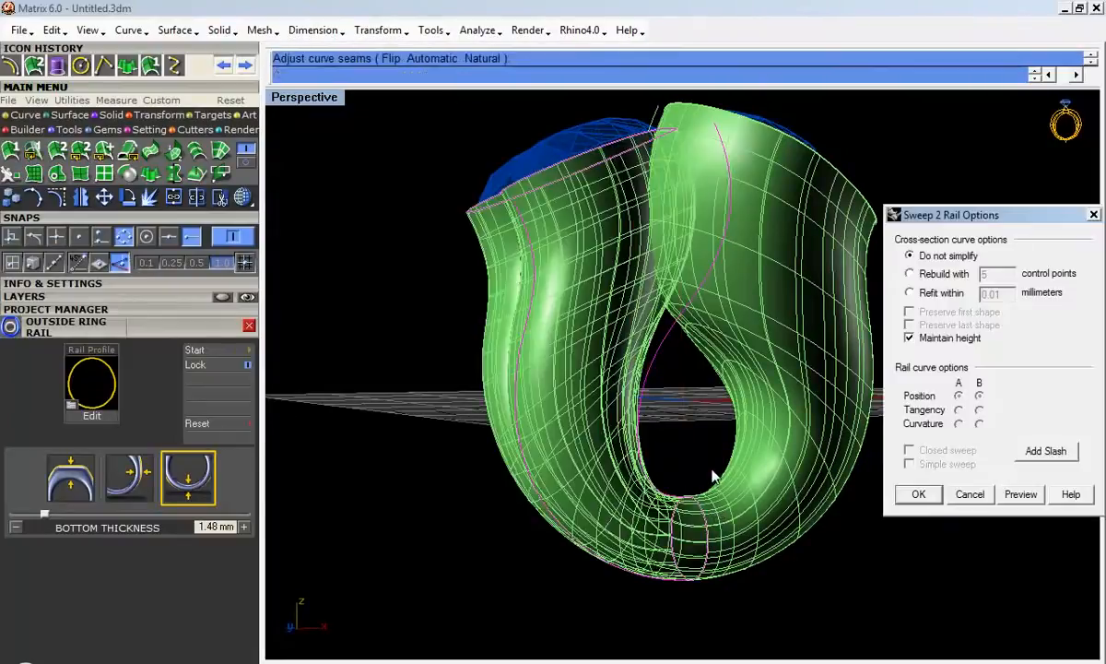
pyautogui.moveTo(703, 473); pyautogui.dragTo(902, 502, button='right')
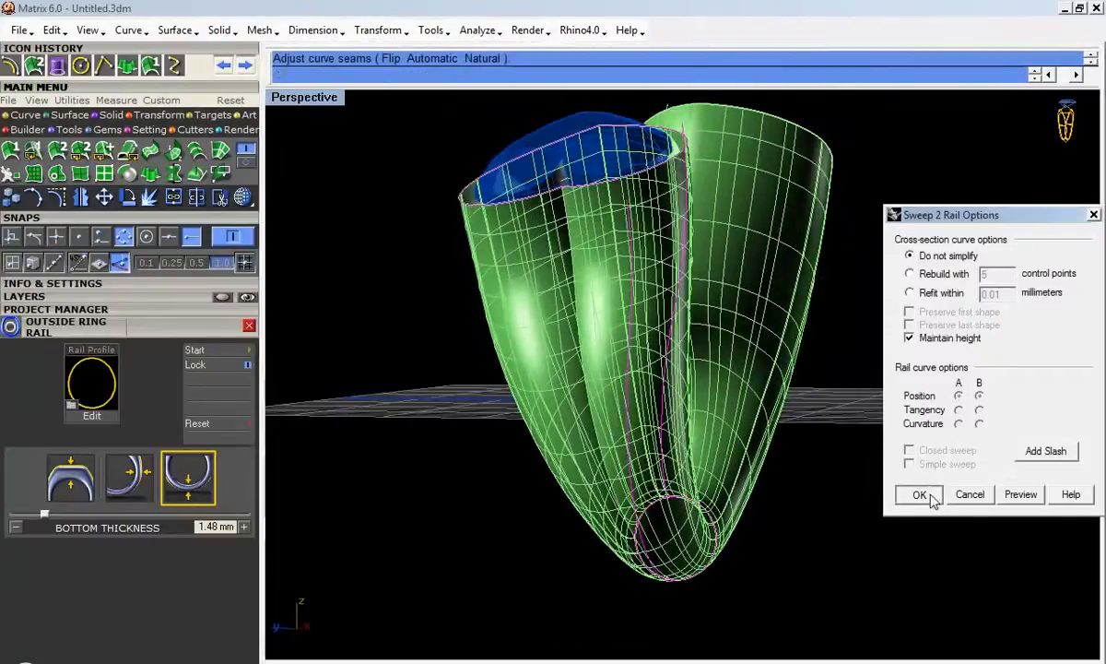
pyautogui.click(931, 496)
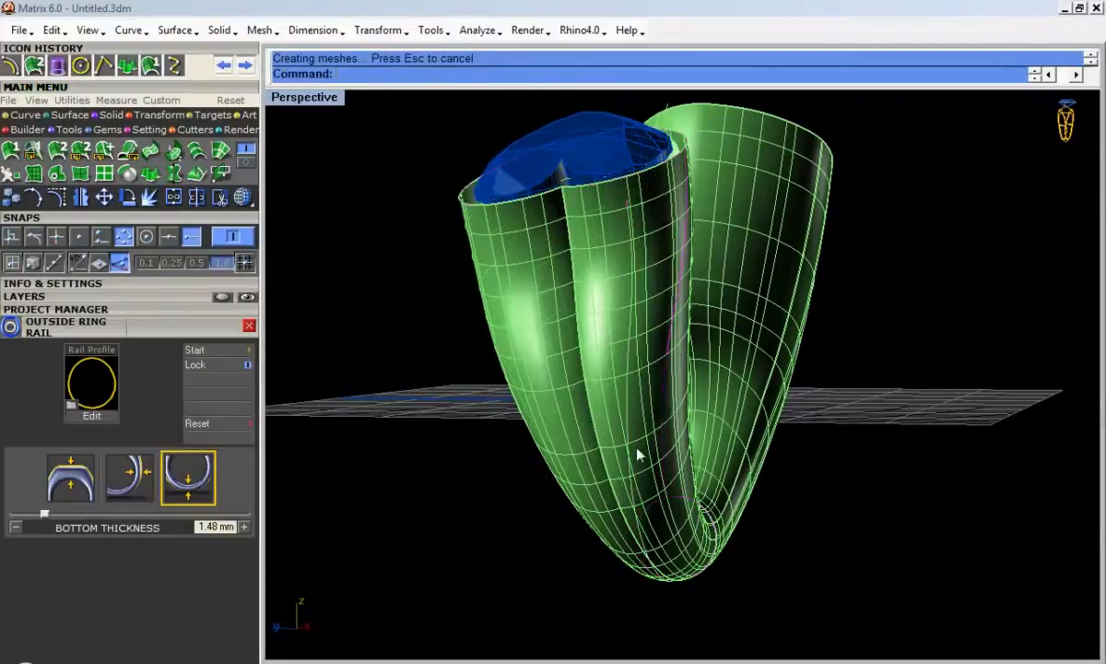
pyautogui.doubleClick(314, 97)
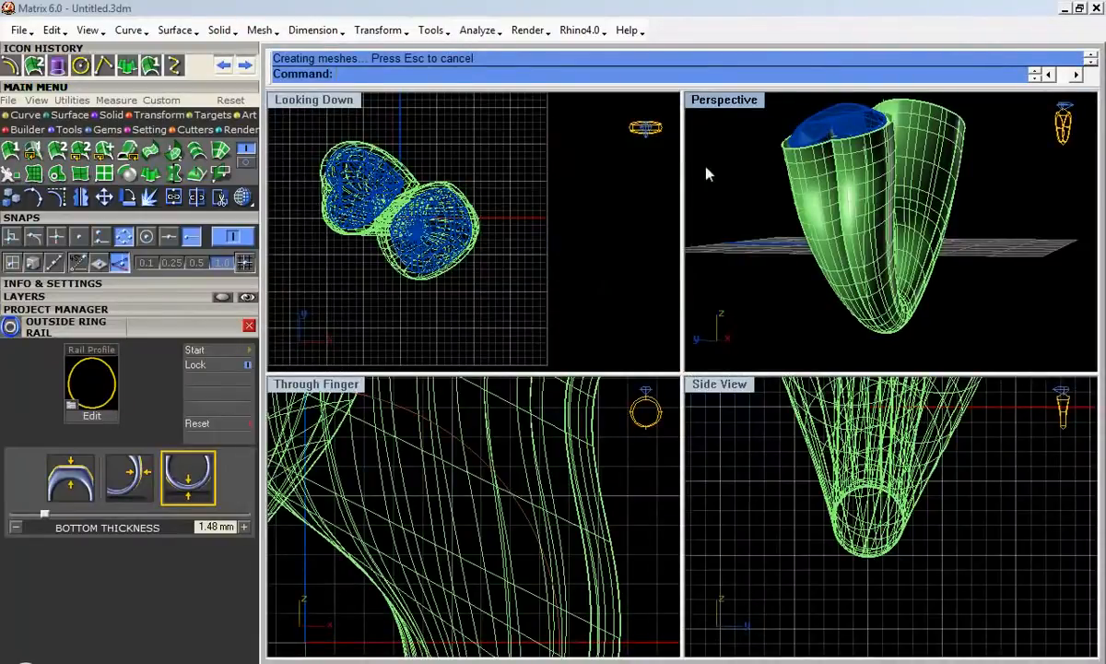
# Step: In the Side View, offset the round profile curve at the base of the shank inward by a distance of 1
pyautogui.doubleClick(712, 387)
pyautogui.moveTo(472, 293); pyautogui.dragTo(776, 492)
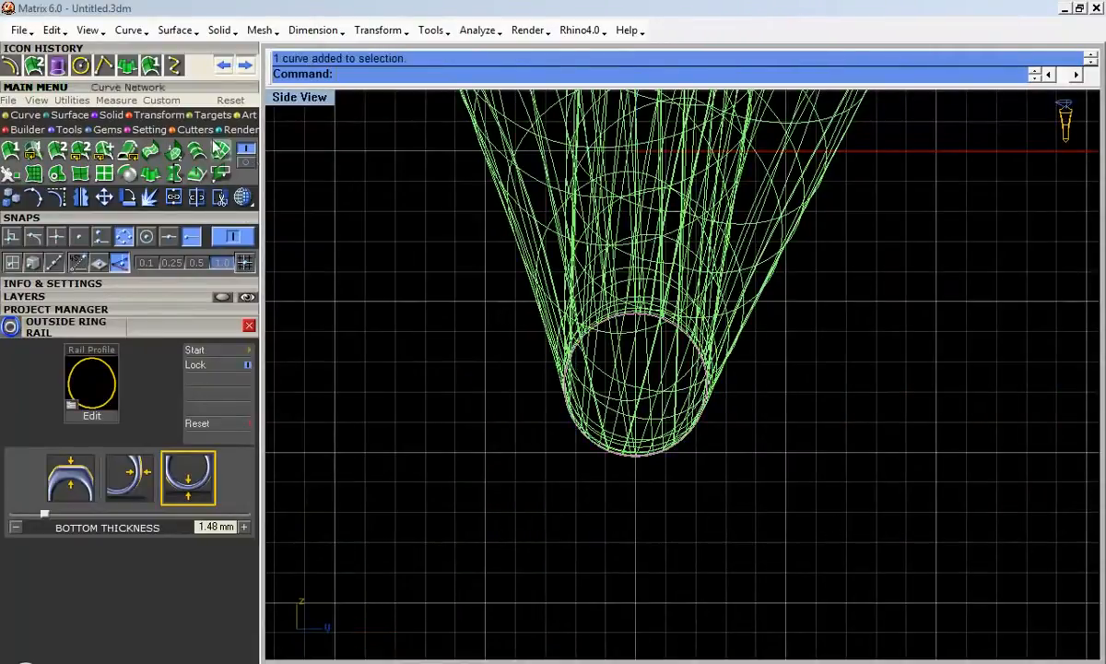
pyautogui.click(20, 114)
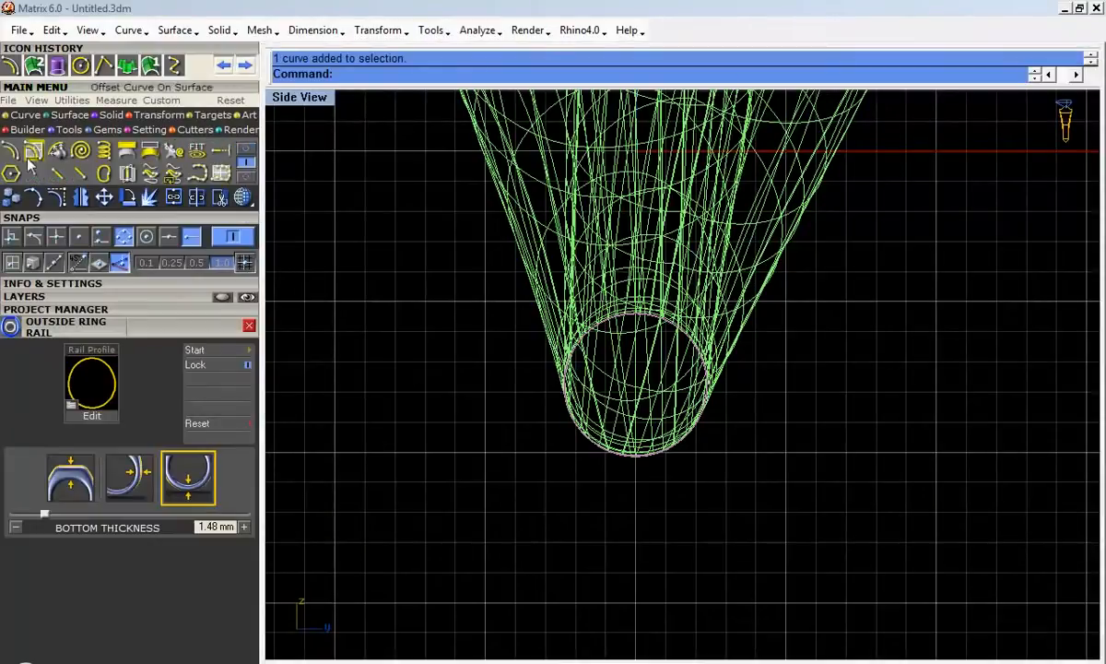
pyautogui.click(16, 157)
pyautogui.scroll(5, 553, 314)
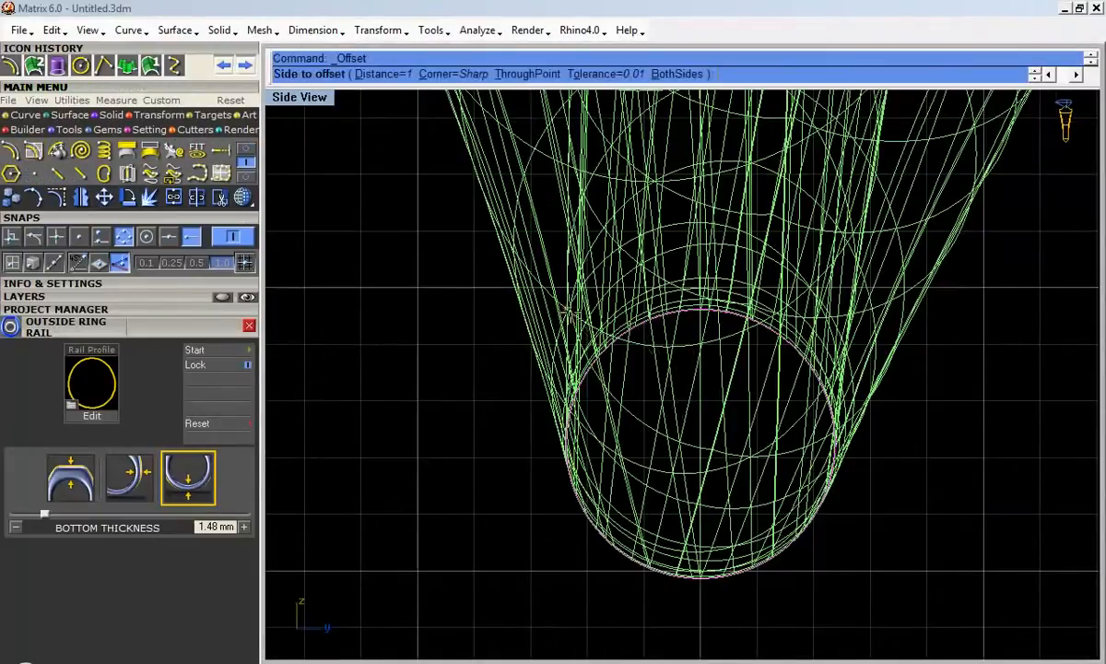
pyautogui.click(647, 387)
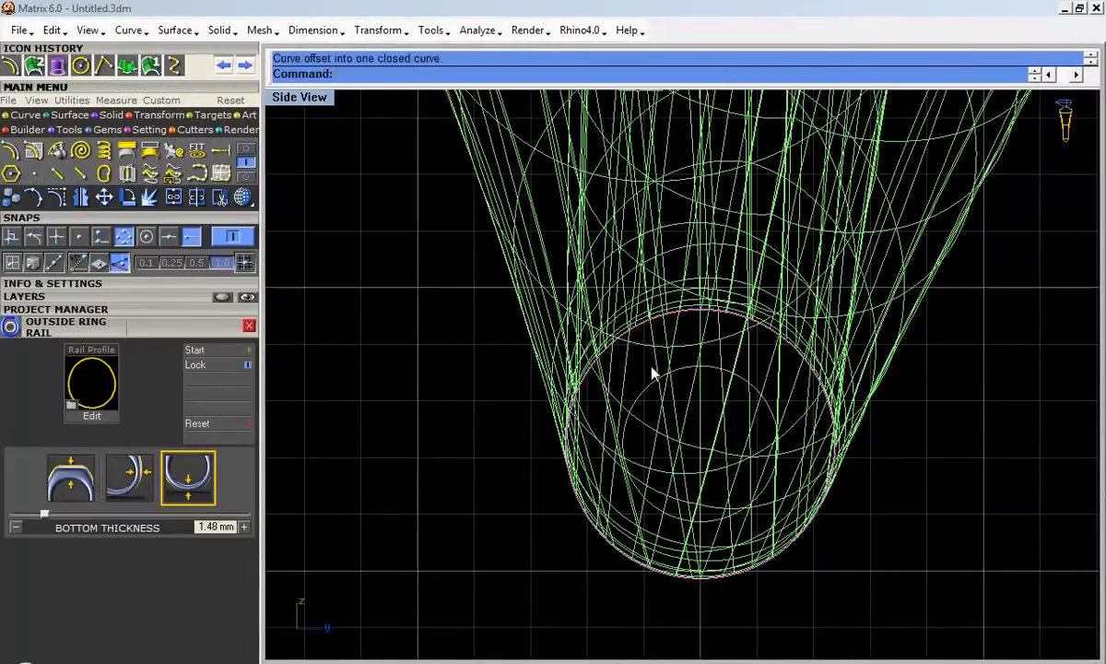
# Step: Rebuild the inner offset curve with 12 points and degree 3, deleting the input curve
pyautogui.write('Rebuild')
pyautogui.press('Return')
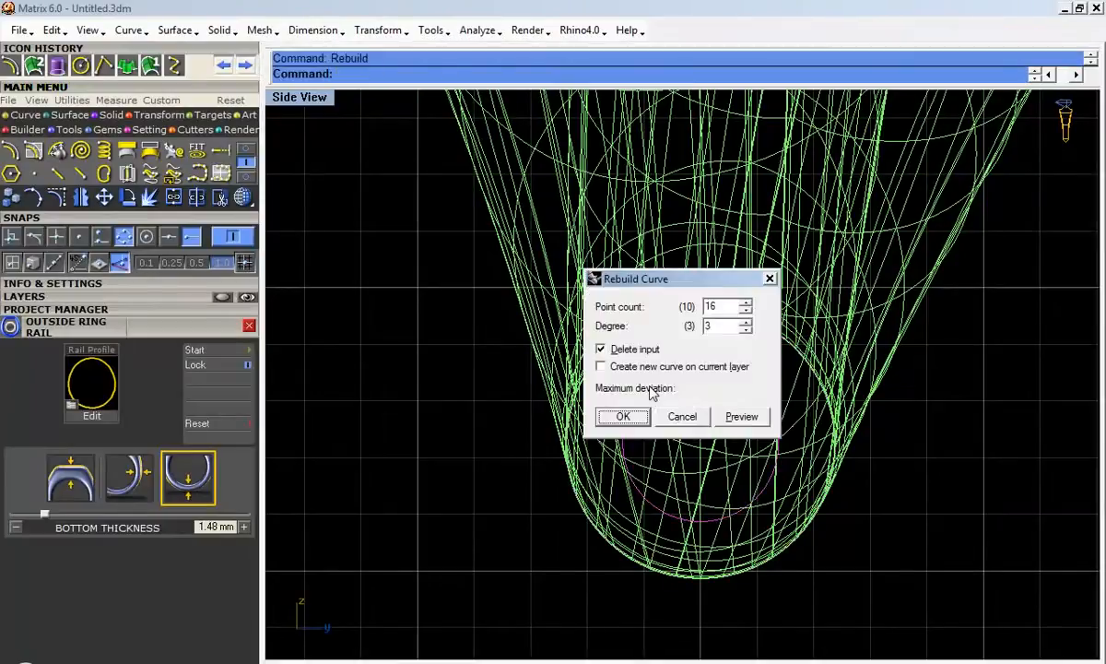
pyautogui.doubleClick(709, 308)
pyautogui.write('12')
pyautogui.click(742, 417)
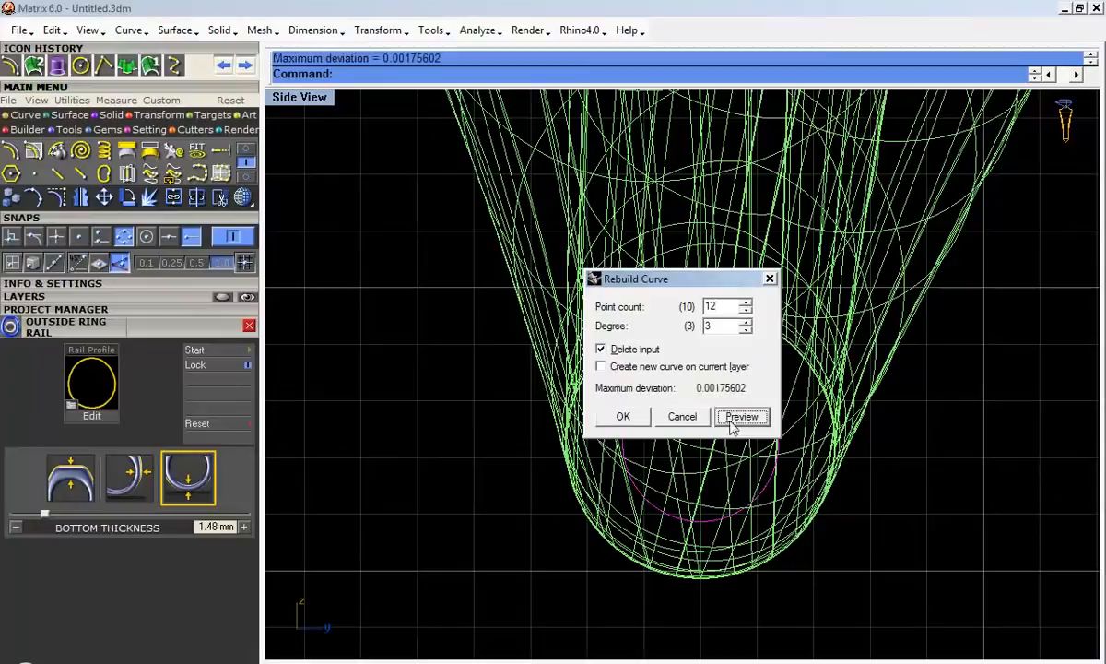
pyautogui.click(623, 417)
# Step: Maximize the Perspective view and display the ring model in wireframe
pyautogui.doubleClick(308, 101)
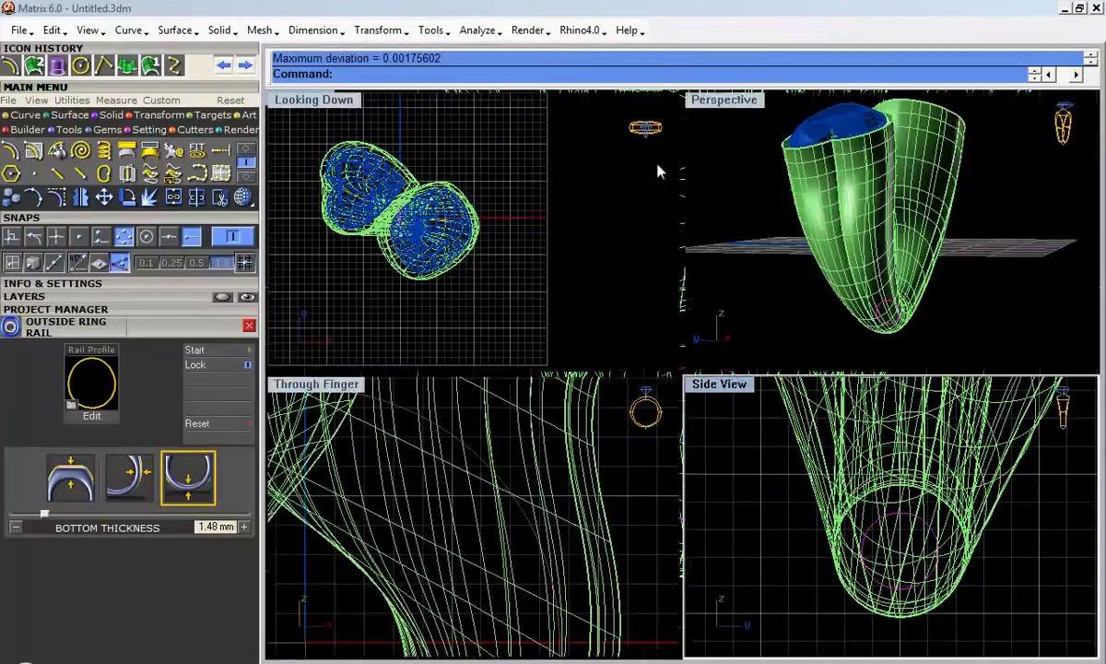
pyautogui.doubleClick(724, 100)
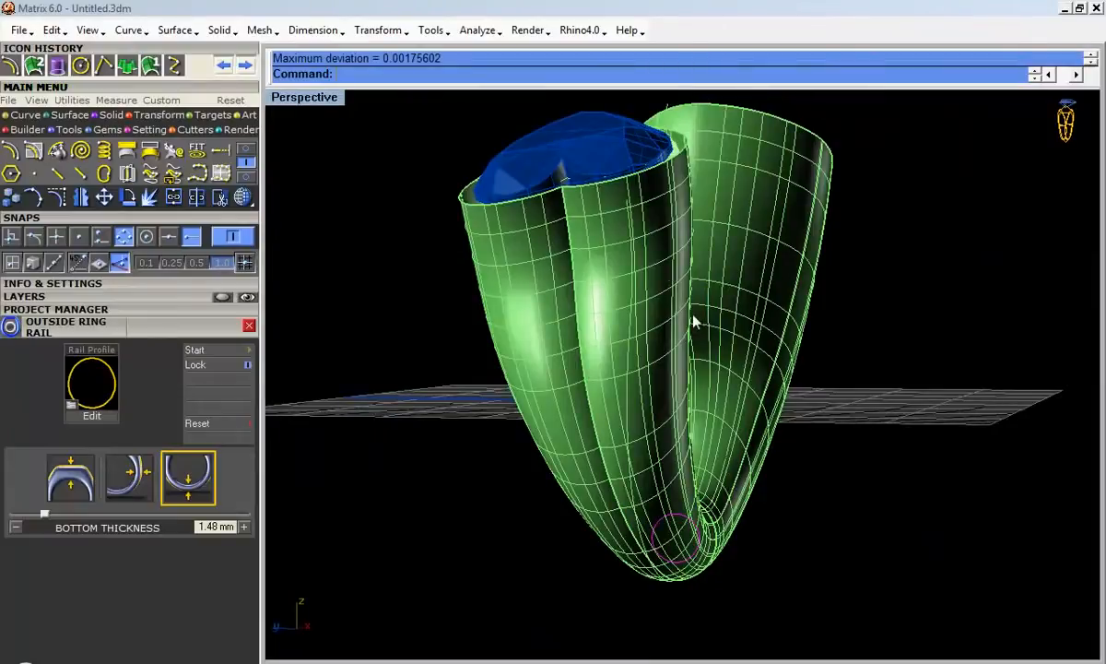
pyautogui.click(247, 197)
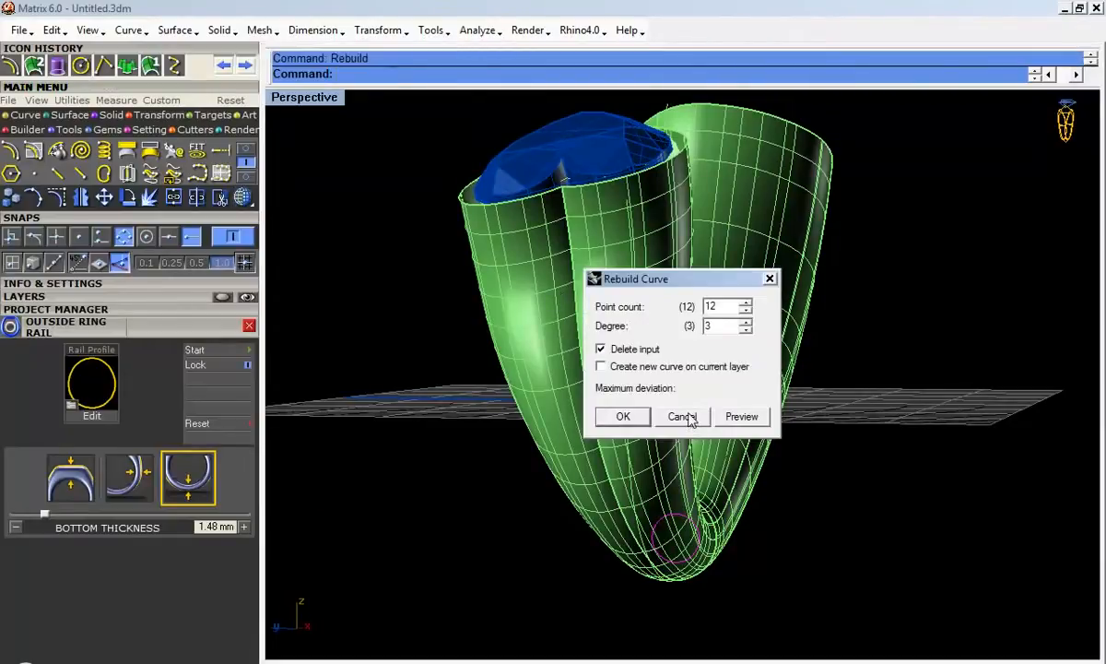
pyautogui.click(624, 417)
pyautogui.moveTo(605, 356); pyautogui.dragTo(474, 345, button='right')
pyautogui.click(245, 179)
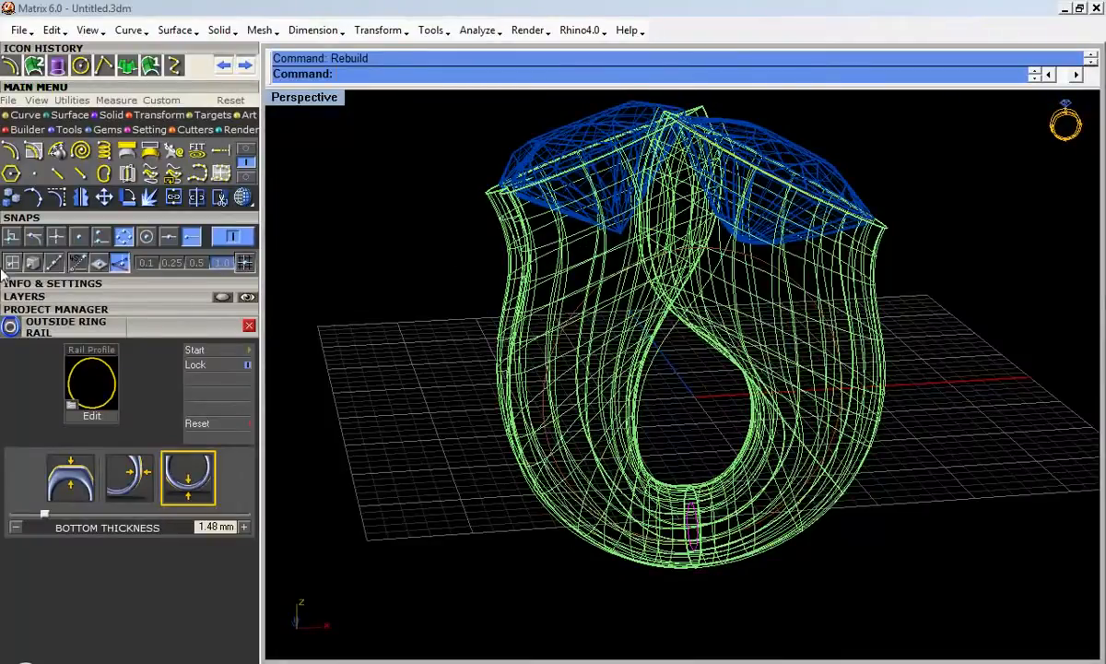
# Step: Make User 23 the current layer
pyautogui.click(32, 311)
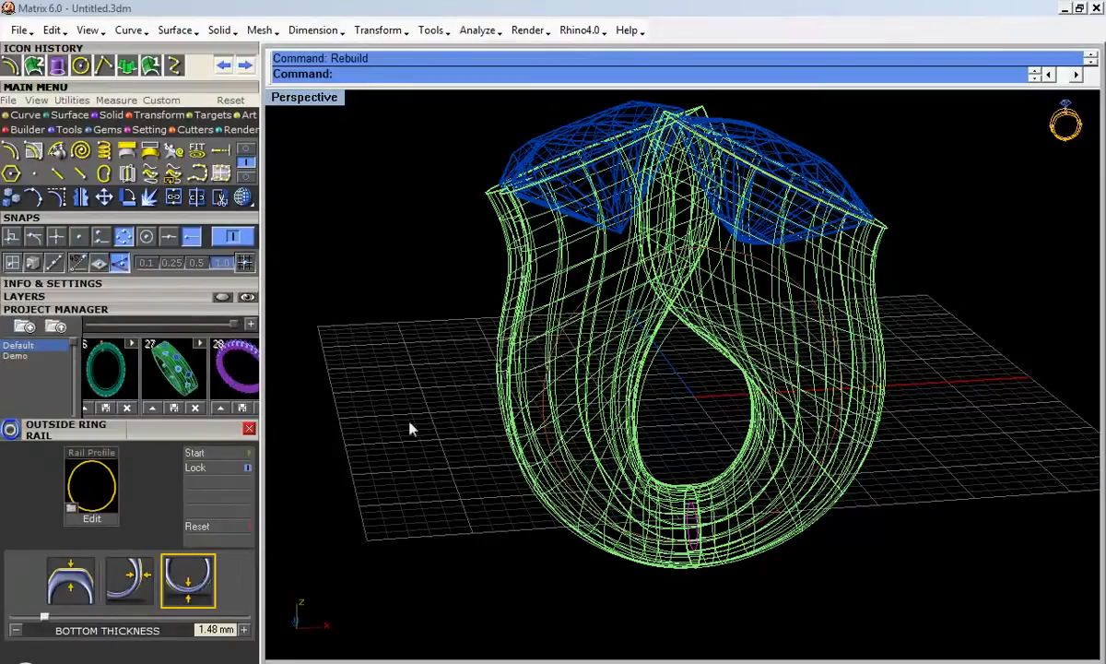
pyautogui.moveTo(409, 415); pyautogui.dragTo(427, 458, button='right')
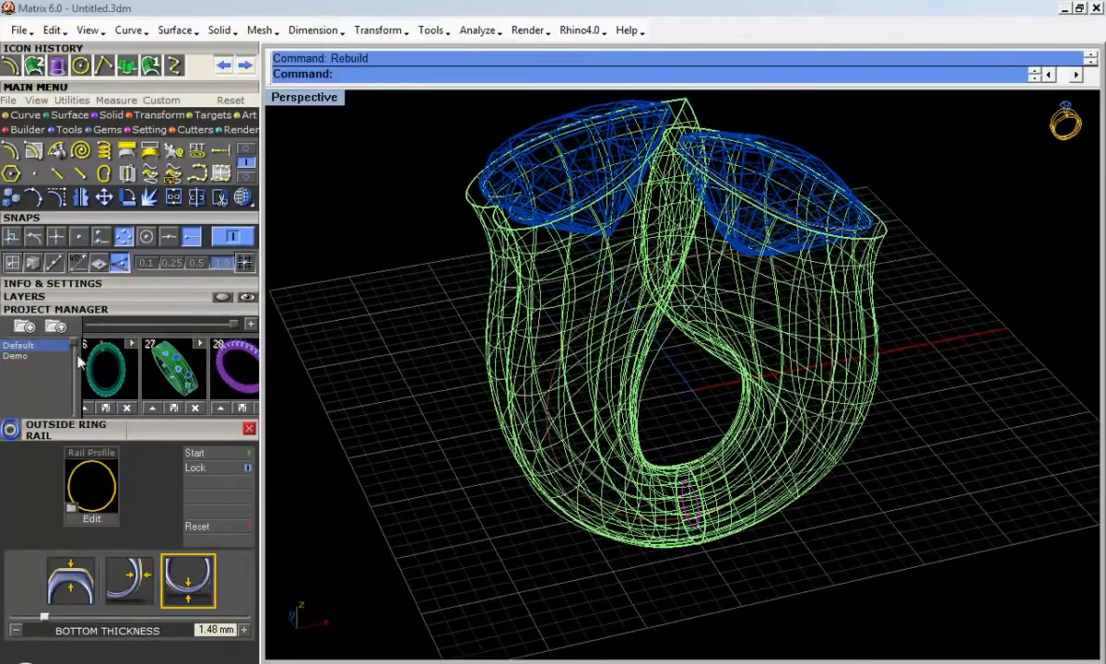
pyautogui.click(24, 295)
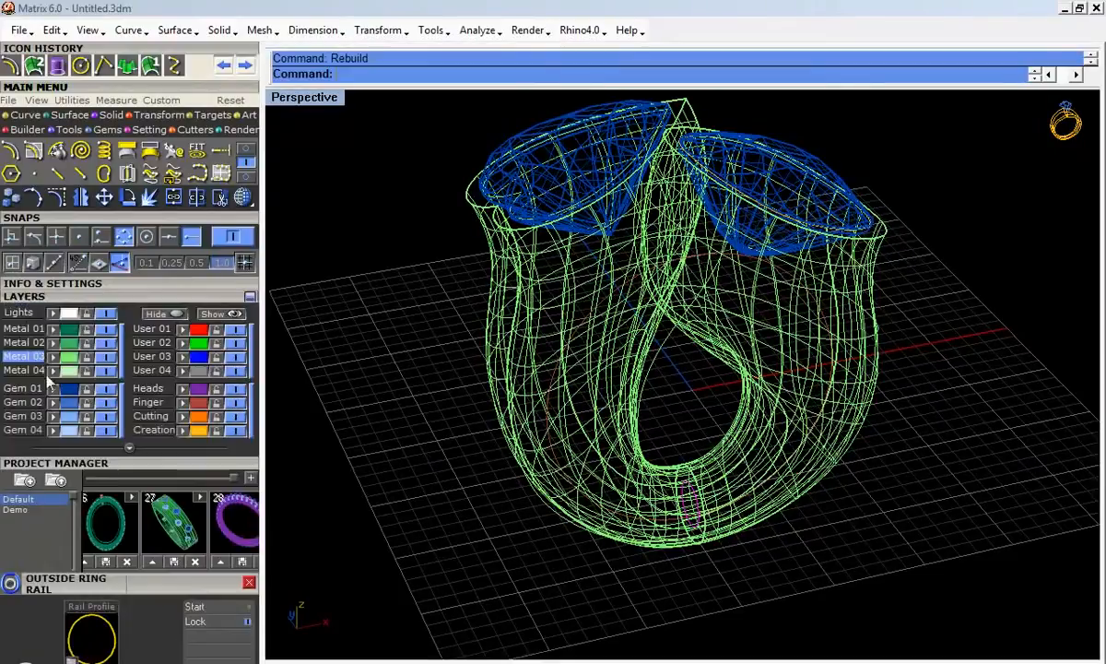
pyautogui.click(129, 448)
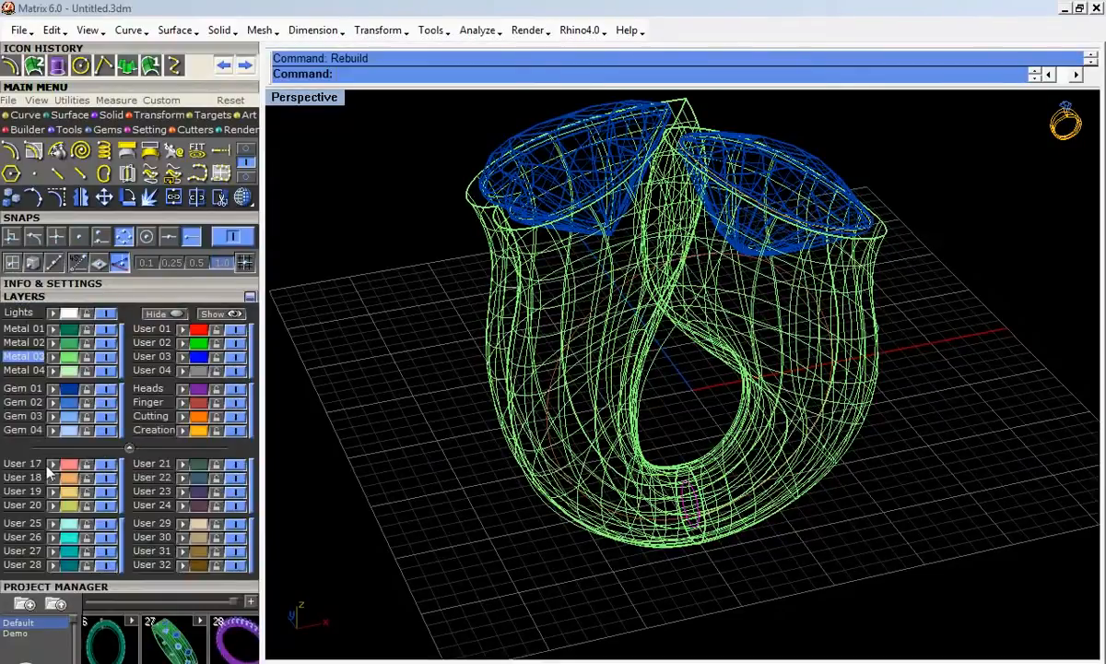
pyautogui.click(163, 491)
pyautogui.click(130, 448)
pyautogui.click(132, 449)
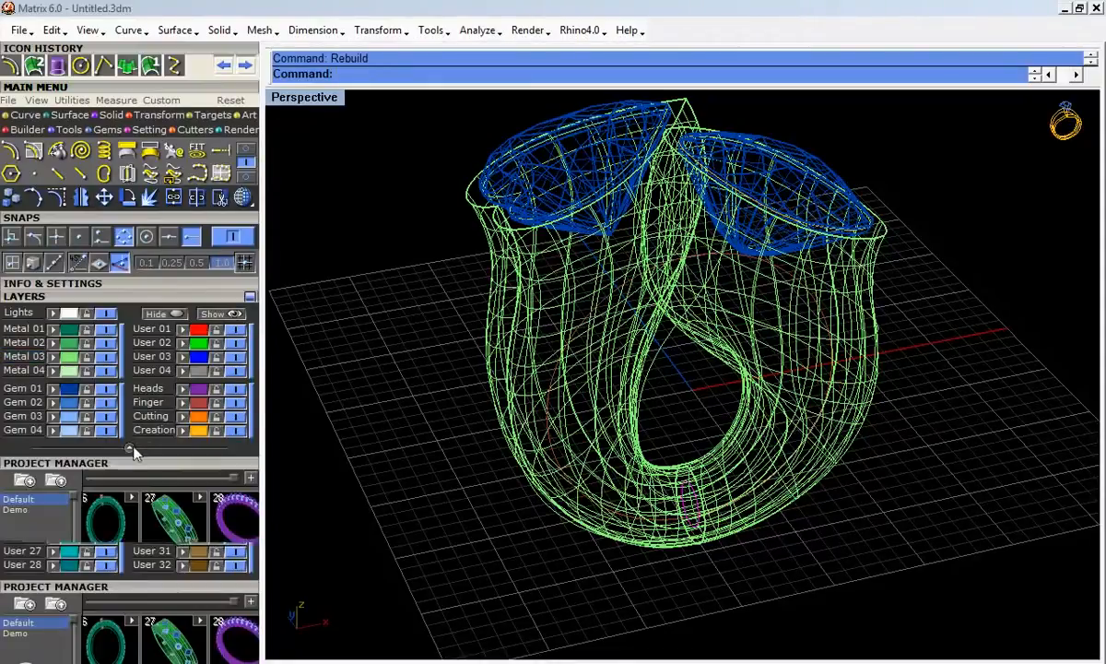
pyautogui.click(132, 448)
pyautogui.click(115, 296)
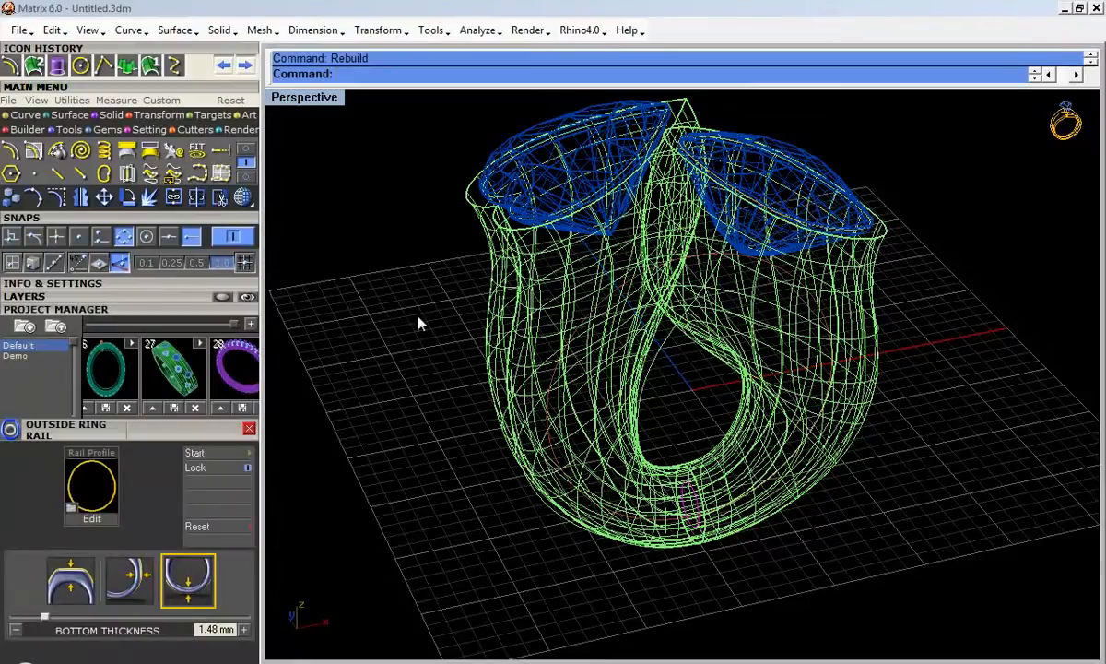
# Step: Examine the heart-shaped gem outline and the two round profile curves at the bottom of the shank
pyautogui.click(64, 117)
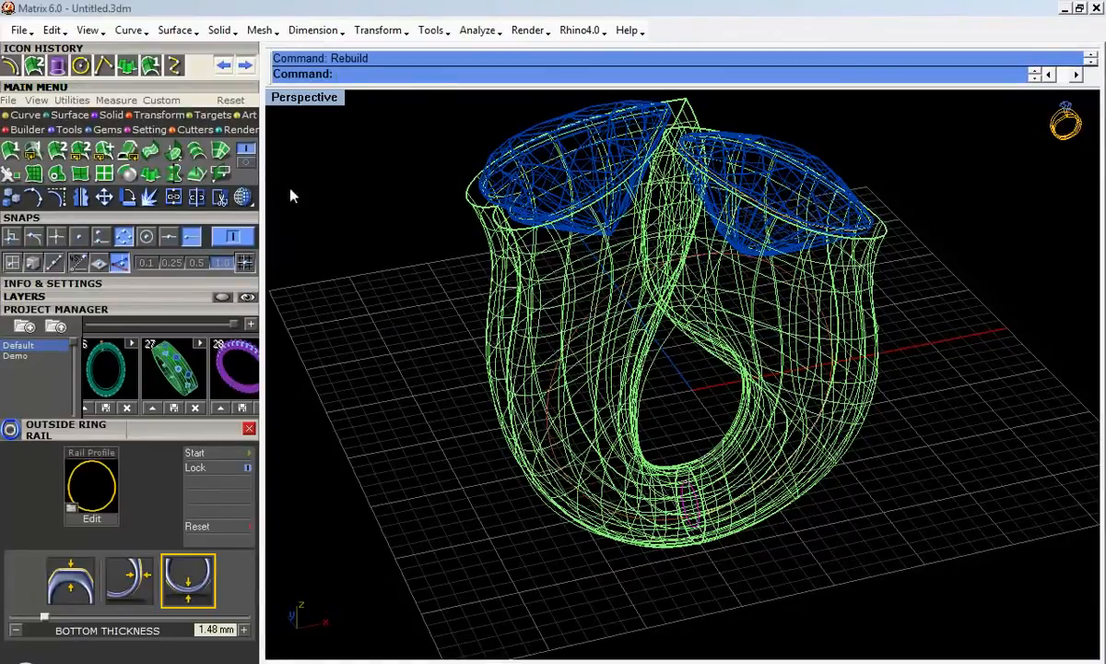
pyautogui.scroll(5, 521, 234)
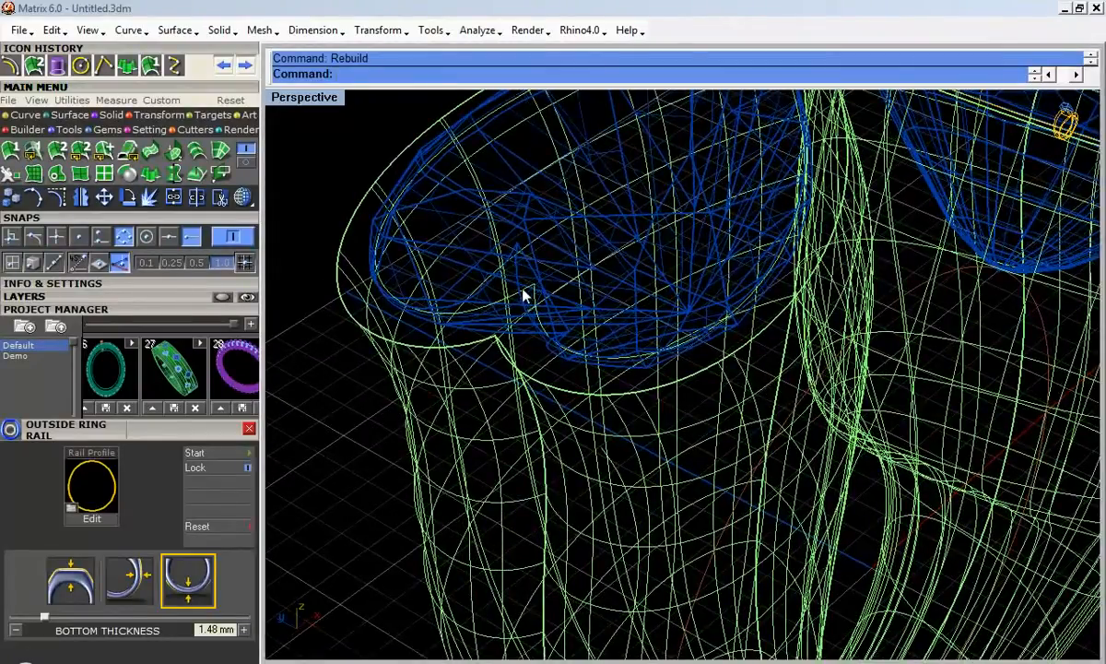
pyautogui.click(524, 296)
pyautogui.click(563, 329)
pyautogui.scroll(-5, 538, 307)
pyautogui.scroll(6, 706, 454)
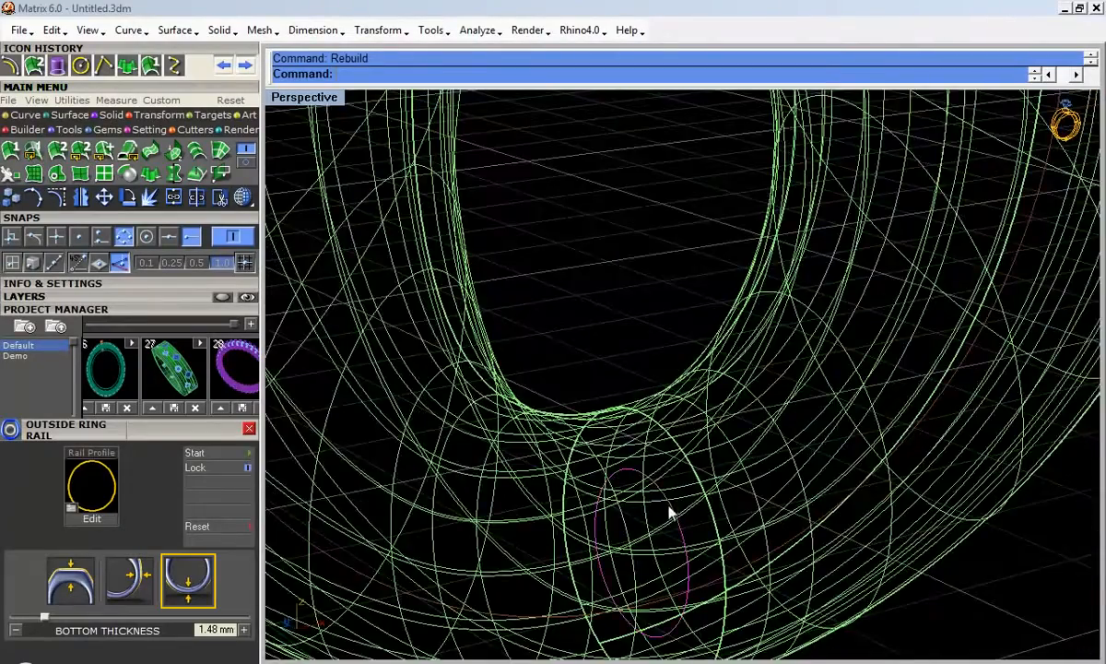
pyautogui.scroll(-2, 662, 483)
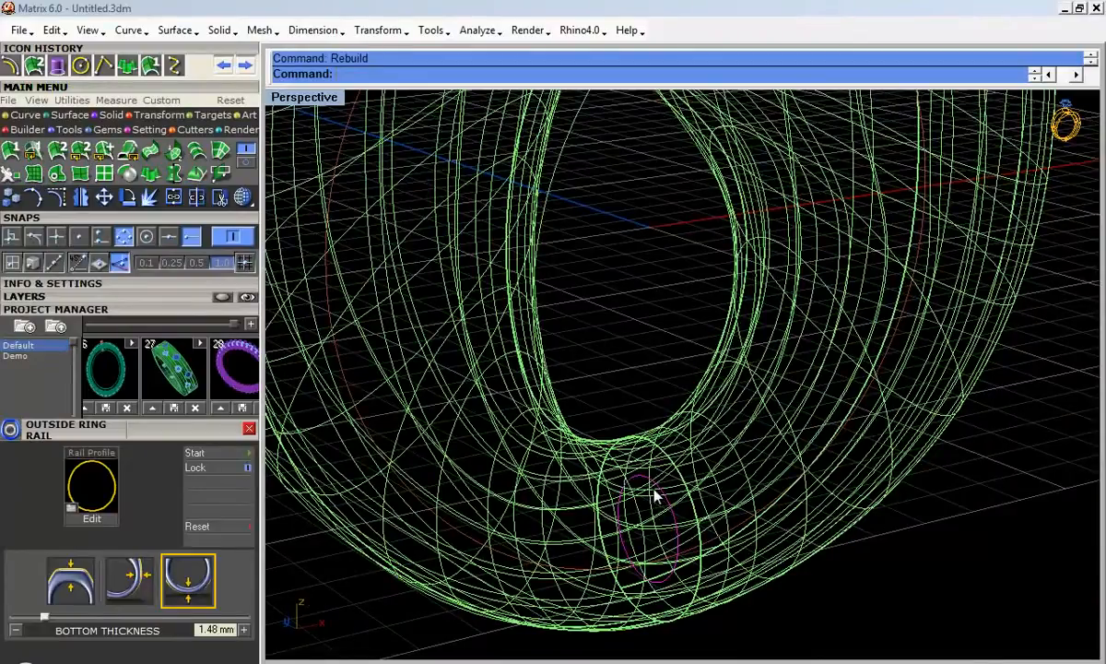
pyautogui.scroll(-5, 655, 460)
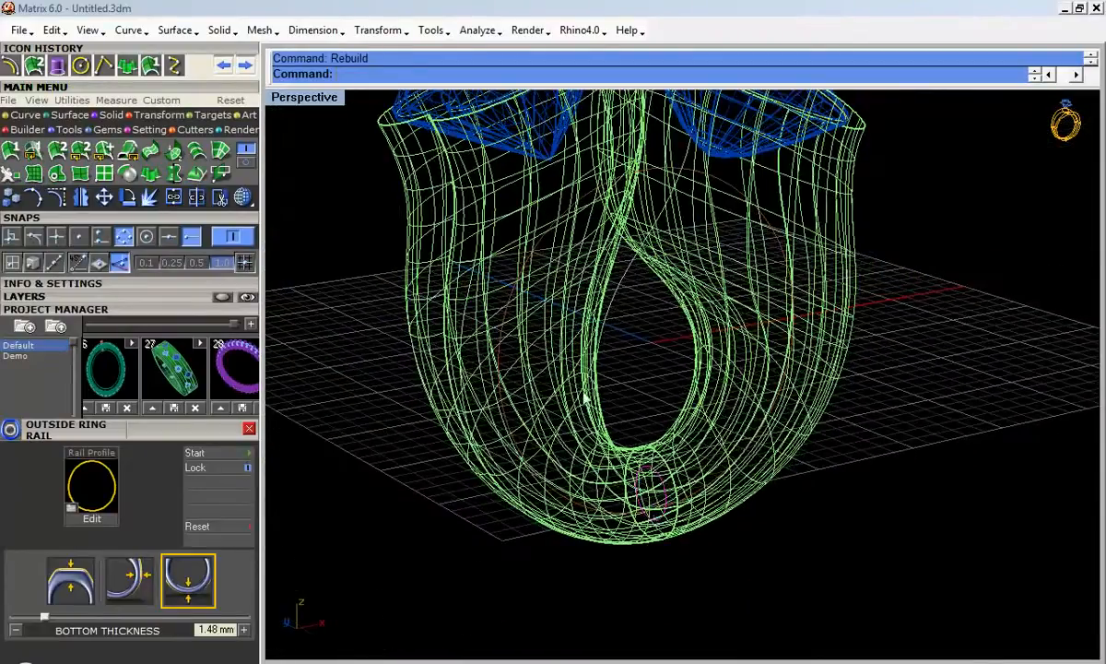
pyautogui.moveTo(632, 481); pyautogui.dragTo(537, 322, button='right')
pyautogui.click(433, 166)
pyautogui.moveTo(506, 232); pyautogui.dragTo(493, 281, button='right')
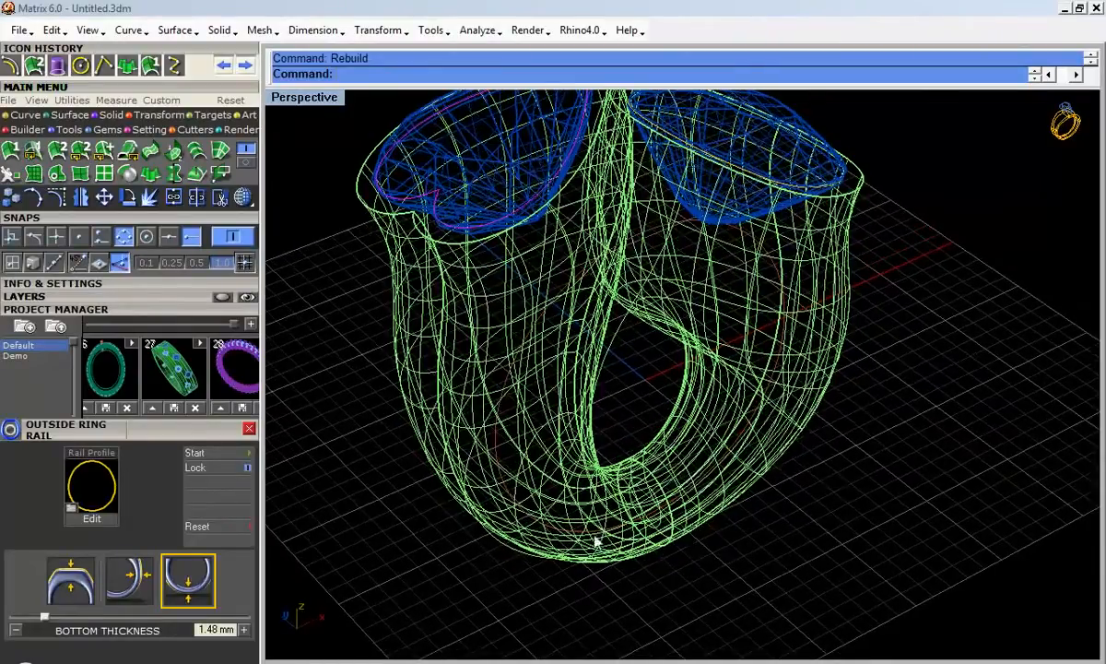
pyautogui.moveTo(610, 427); pyautogui.dragTo(691, 569)
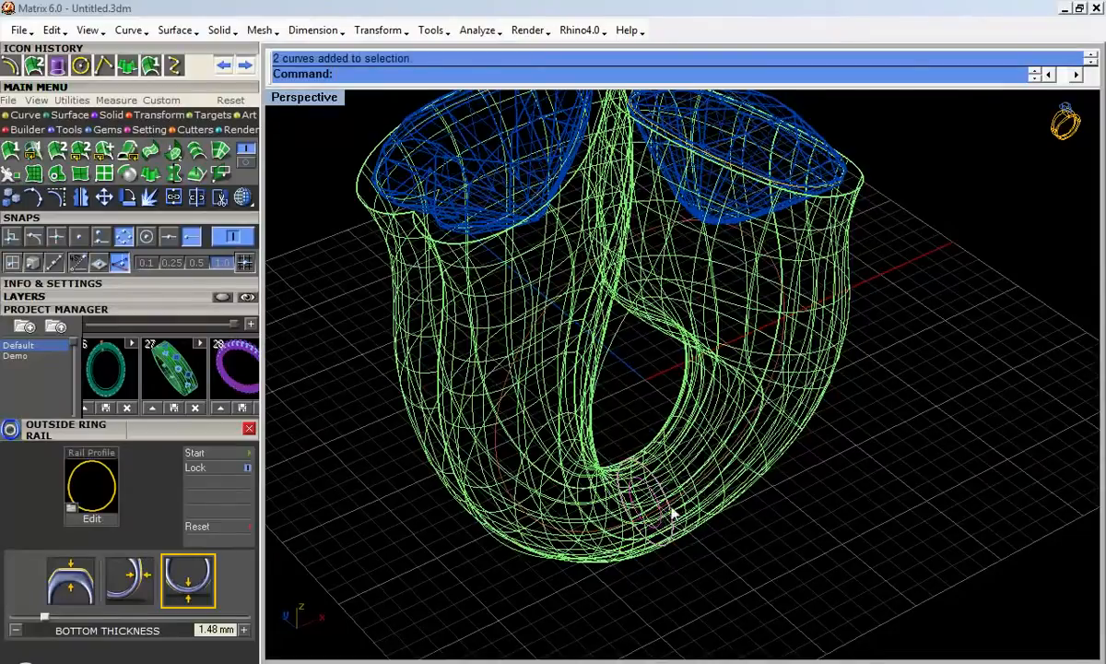
pyautogui.scroll(5, 673, 517)
pyautogui.moveTo(646, 502); pyautogui.dragTo(647, 538, button='right')
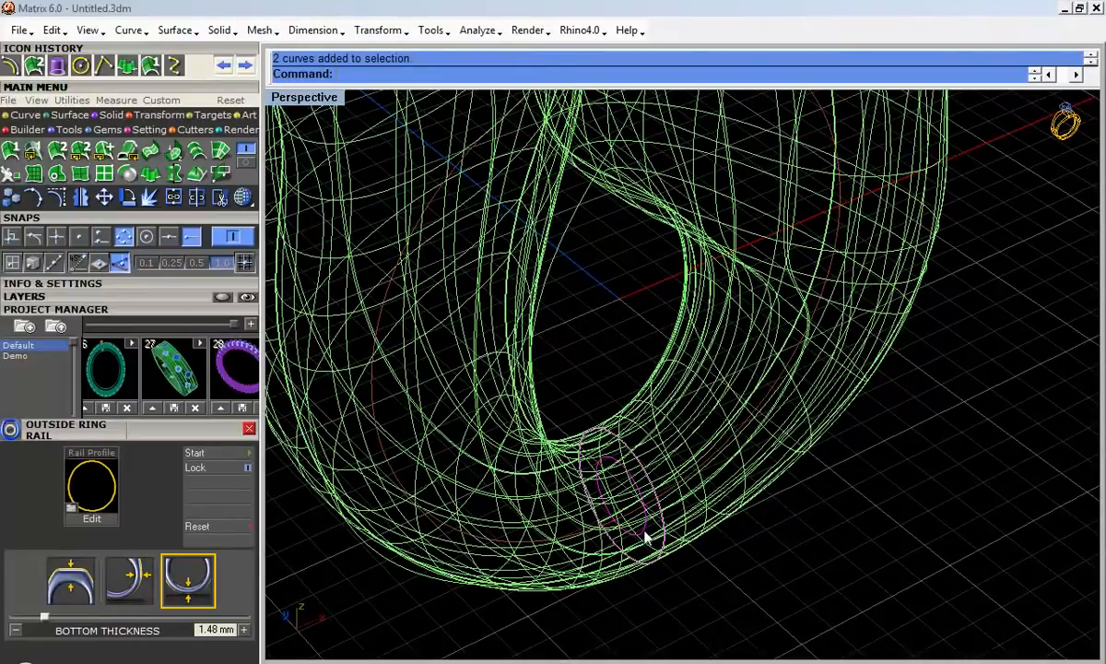
pyautogui.scroll(-5, 646, 538)
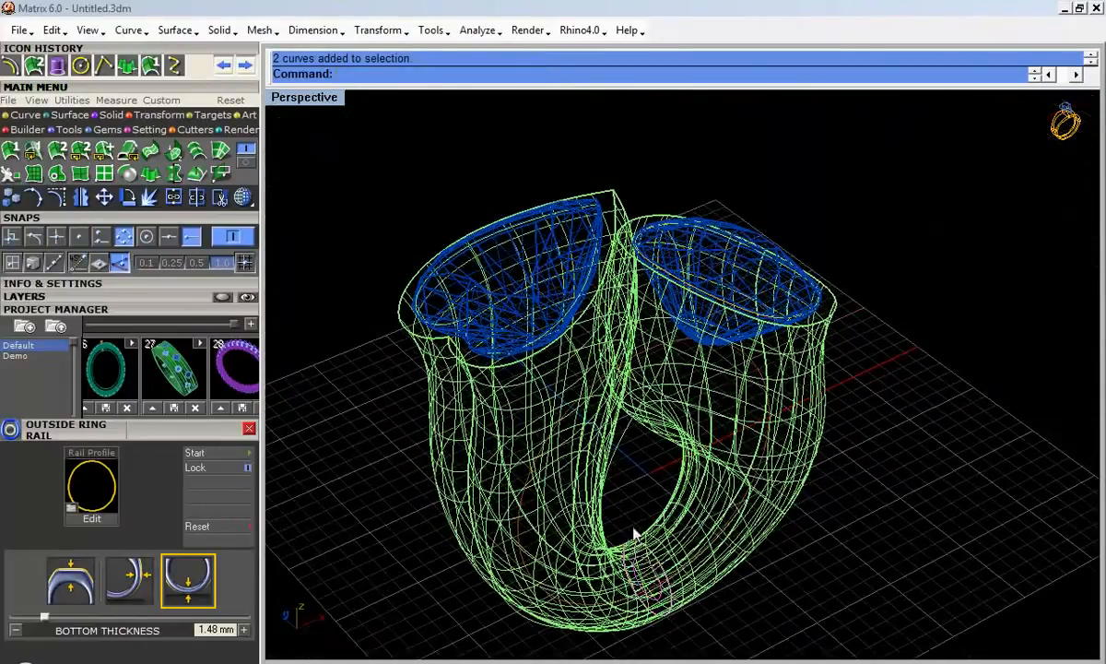
pyautogui.click(80, 149)
pyautogui.scroll(3, 438, 350)
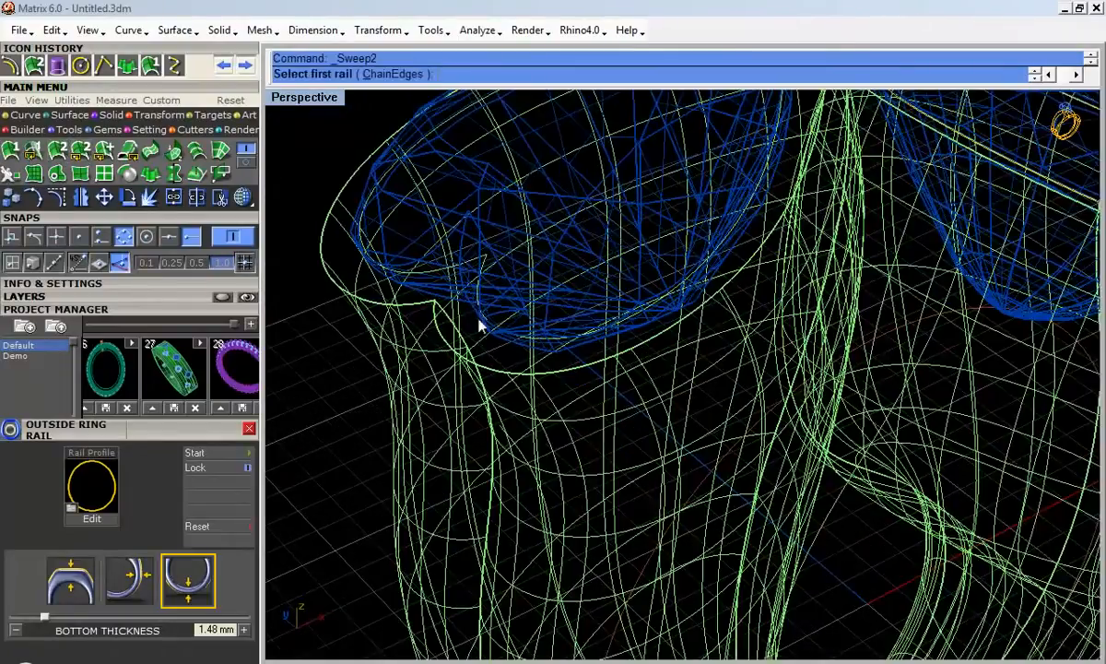
pyautogui.moveTo(512, 355); pyautogui.dragTo(511, 318, button='right')
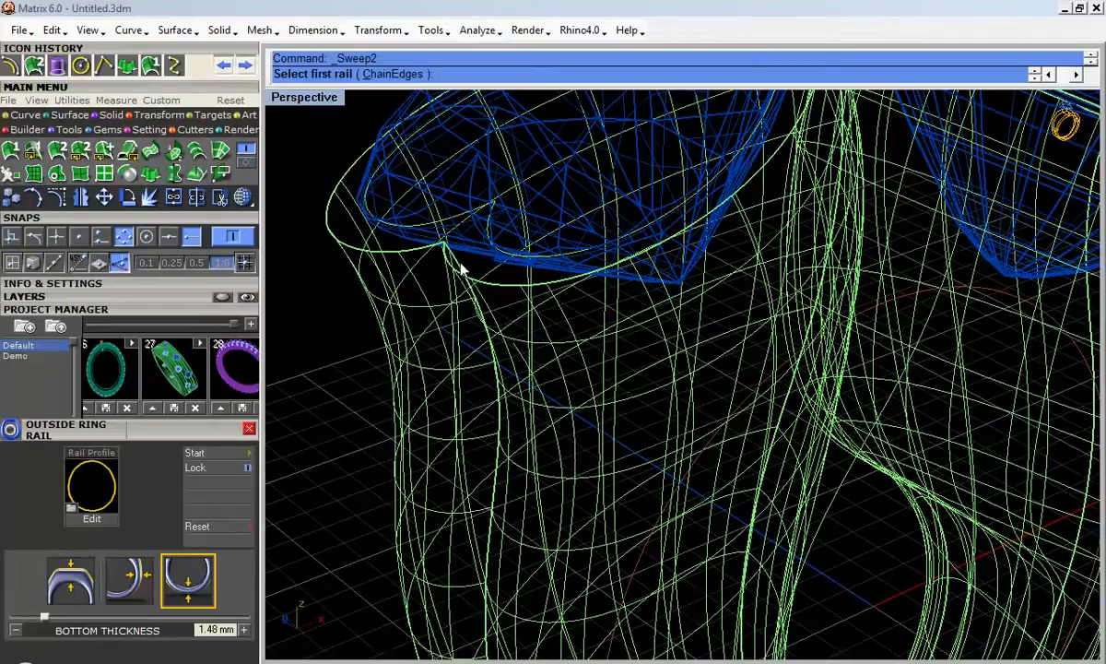
pyautogui.click(457, 265)
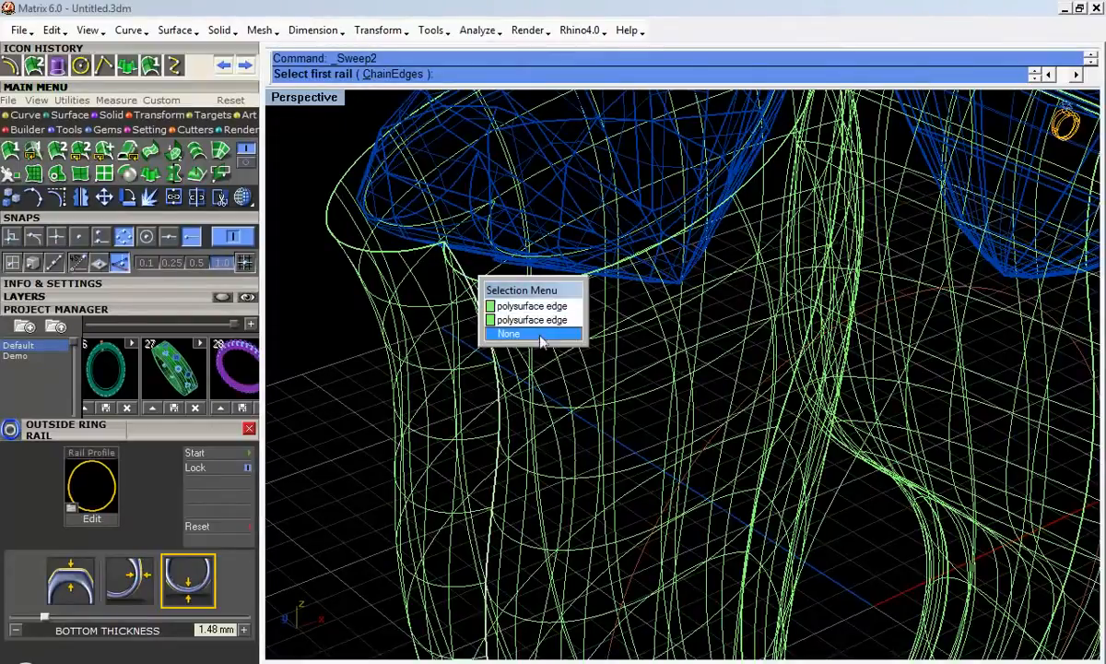
pyautogui.click(508, 333)
pyautogui.scroll(3, 468, 283)
pyautogui.scroll(-5, 448, 249)
pyautogui.moveTo(447, 249); pyautogui.dragTo(417, 232, button='right')
pyautogui.scroll(3, 439, 248)
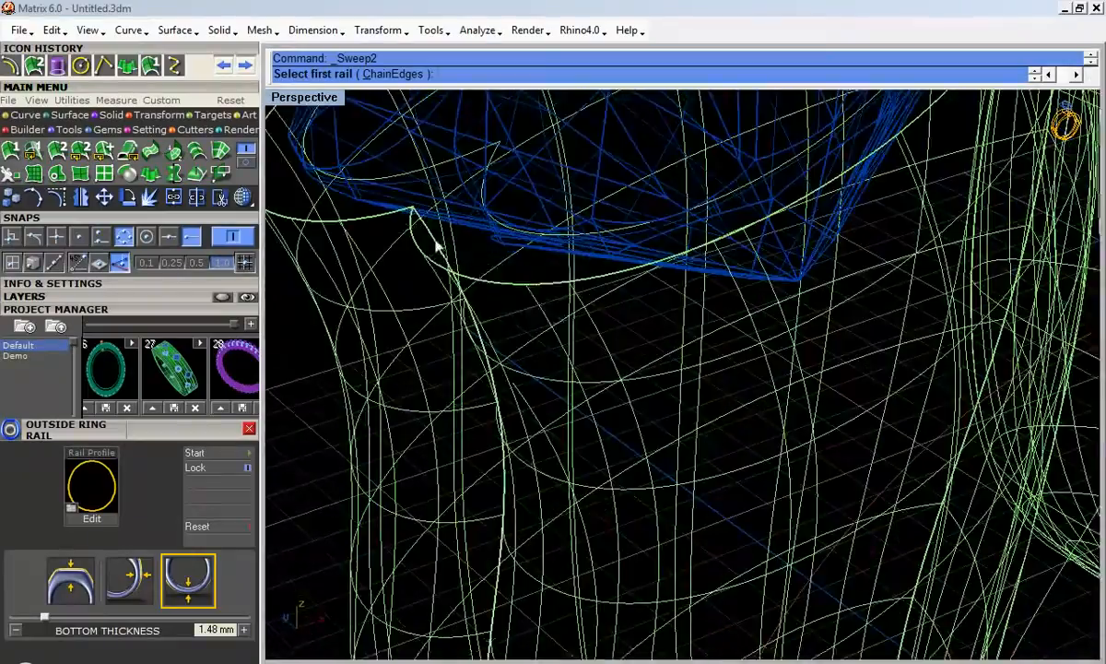
pyautogui.click(439, 249)
pyautogui.click(481, 308)
pyautogui.scroll(-5, 452, 249)
pyautogui.scroll(-5, 470, 274)
pyautogui.moveTo(496, 277); pyautogui.dragTo(521, 343, button='right')
pyautogui.scroll(-2, 496, 308)
pyautogui.press('Escape')
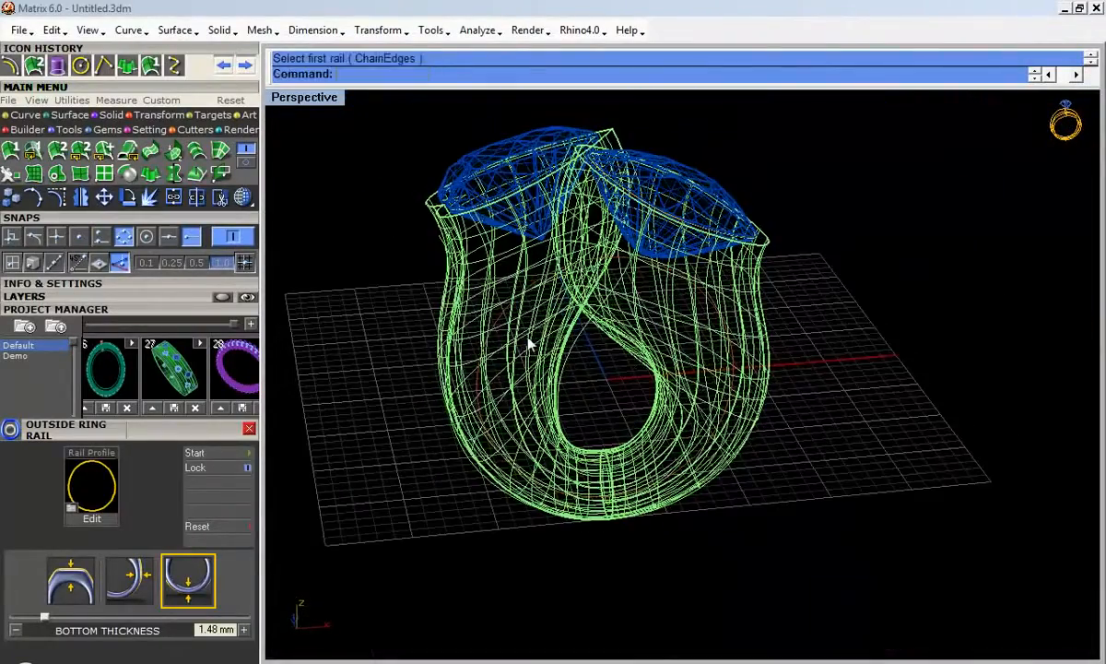
# Step: Hide both halves of the ring body, leaving the gems and construction curves displayed
pyautogui.click(527, 342)
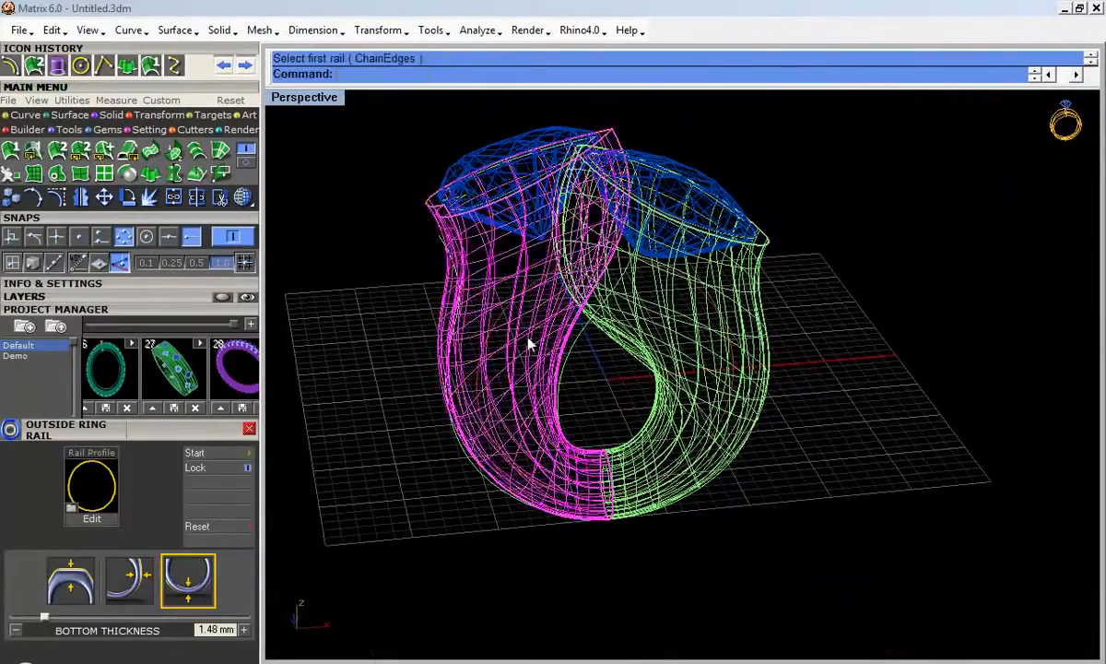
pyautogui.click(659, 310)
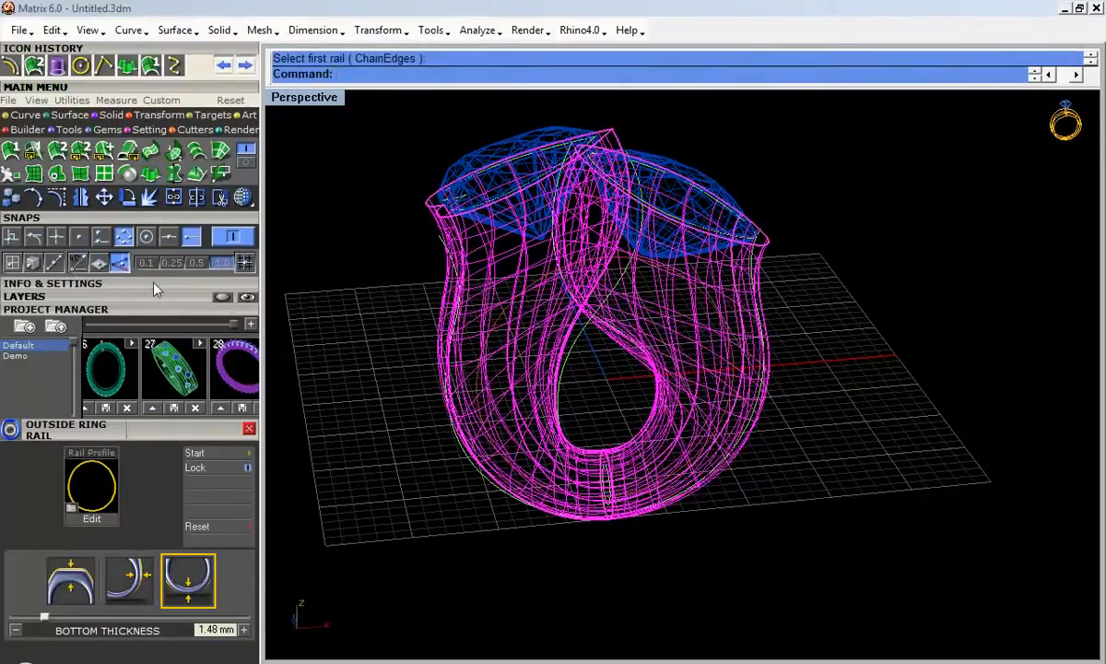
pyautogui.hotkey('ctrl', 'h')
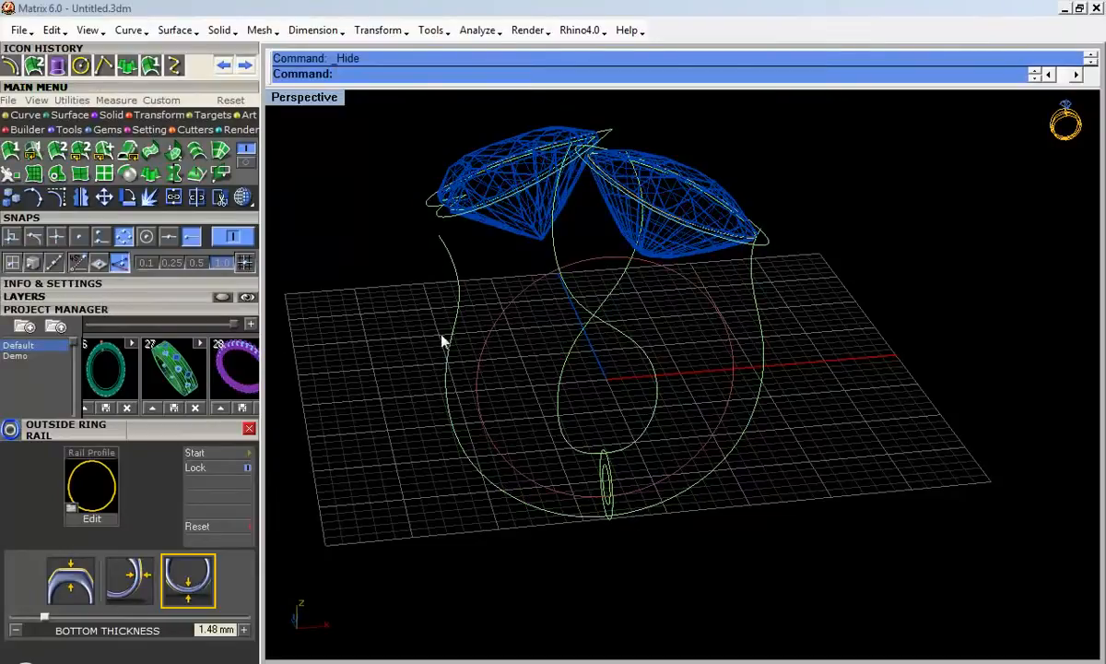
# Step: Sweep the inner surface of the heart-gem half along its two shank rails, using the inner heart outline and smaller round profile
pyautogui.moveTo(440, 339); pyautogui.dragTo(499, 334, button='right')
pyautogui.click(55, 147)
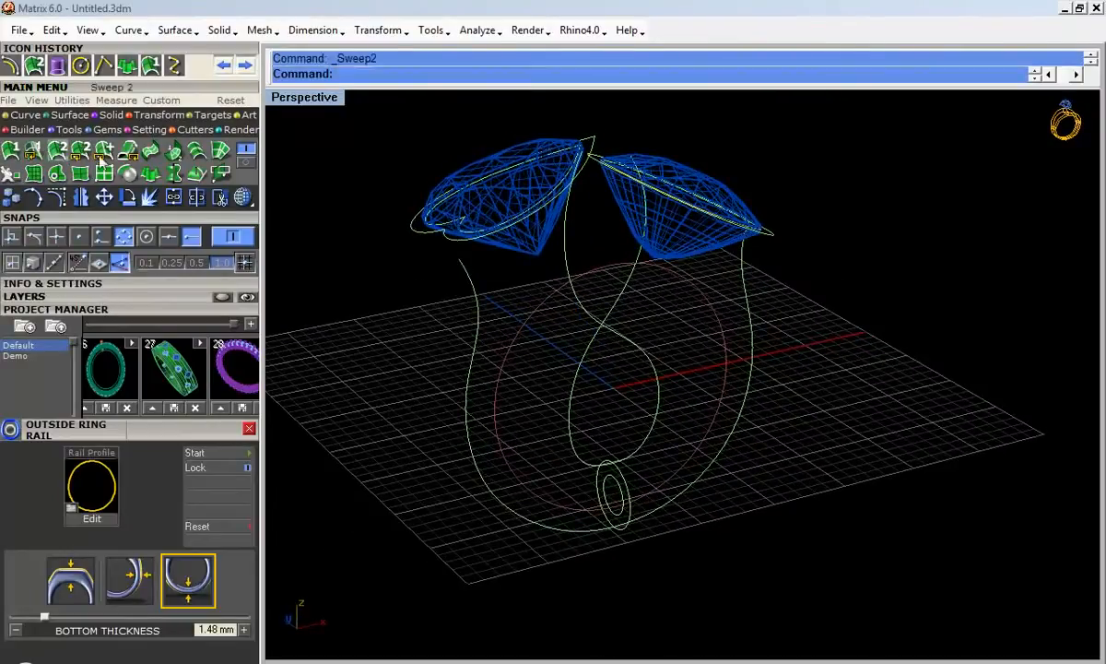
pyautogui.click(466, 270)
pyautogui.moveTo(512, 279); pyautogui.dragTo(629, 276, button='right')
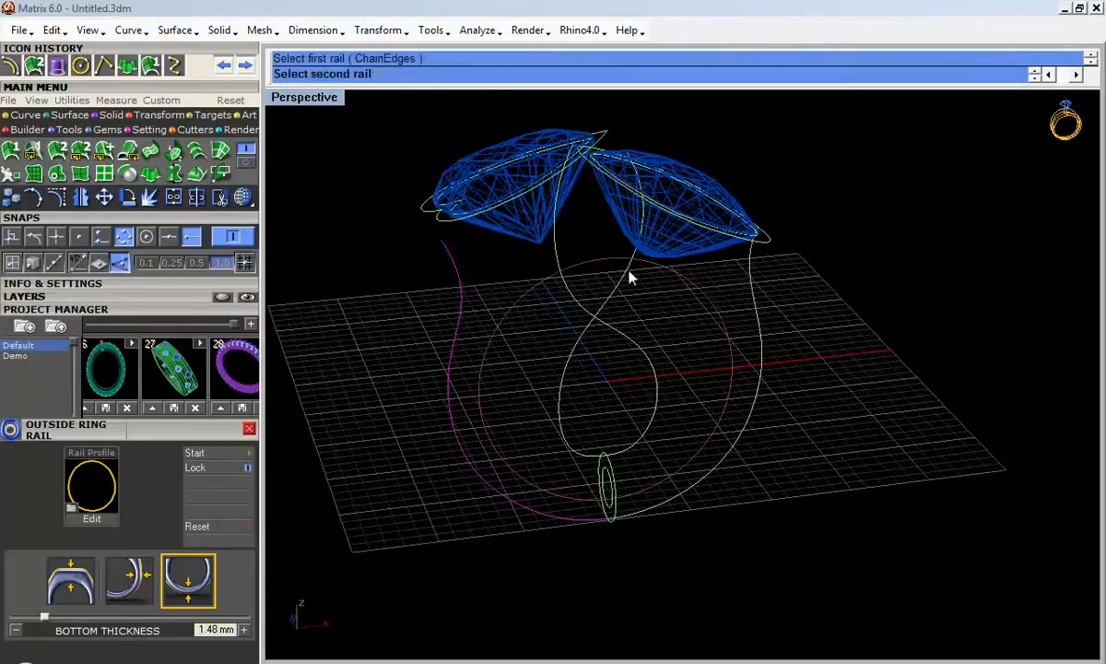
pyautogui.click(623, 275)
pyautogui.scroll(5, 459, 223)
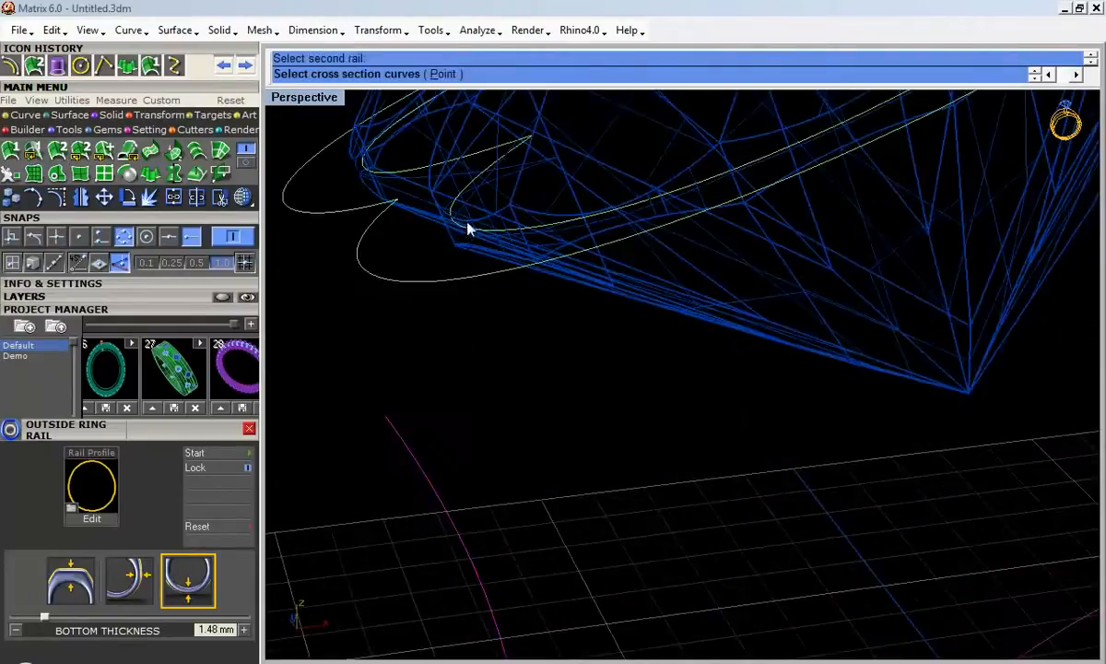
pyautogui.click(471, 230)
pyautogui.click(506, 272)
pyautogui.scroll(-5, 481, 247)
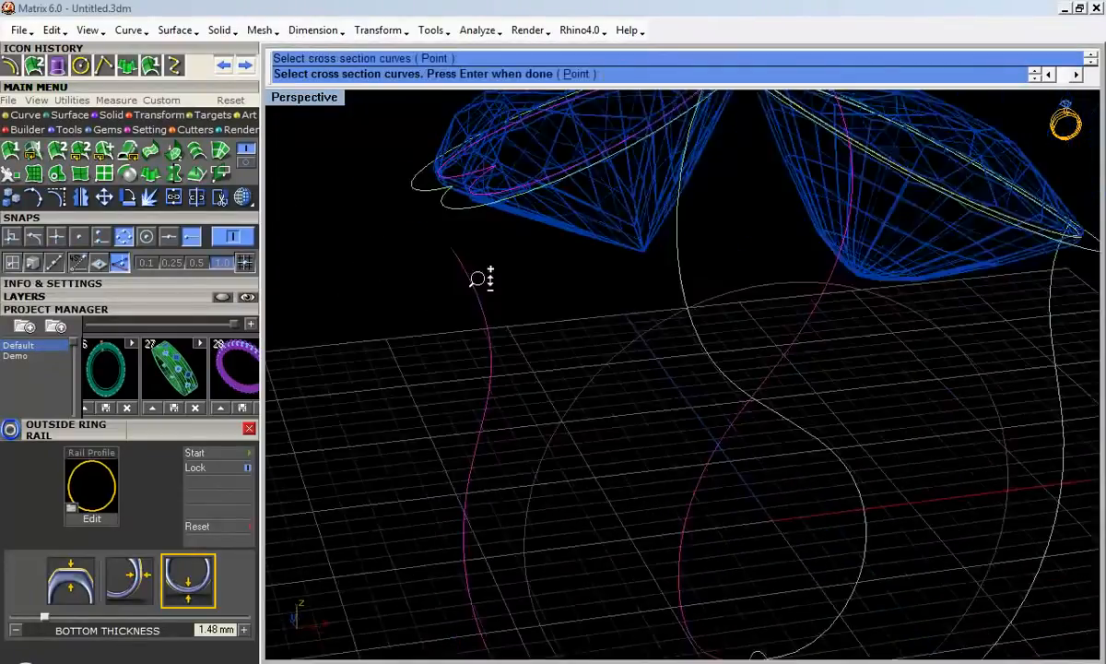
pyautogui.click(722, 612)
pyautogui.press('Return')
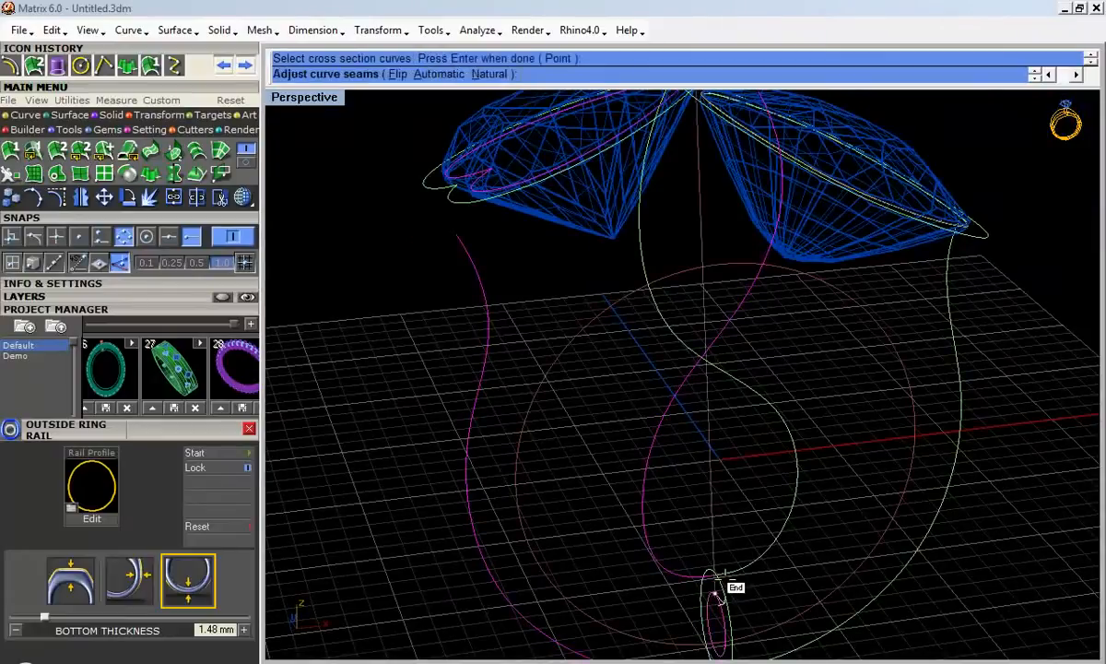
pyautogui.moveTo(735, 582); pyautogui.dragTo(633, 363, button='right')
pyautogui.press('Return')
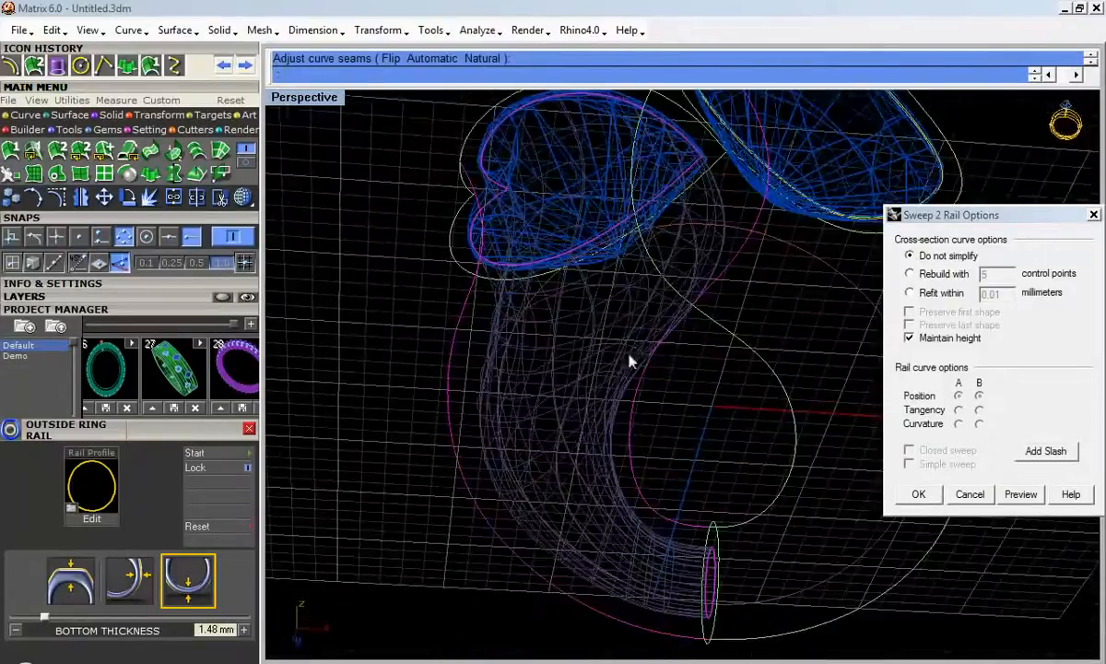
pyautogui.click(919, 494)
pyautogui.moveTo(626, 400); pyautogui.dragTo(723, 343, button='right')
pyautogui.press('Return')
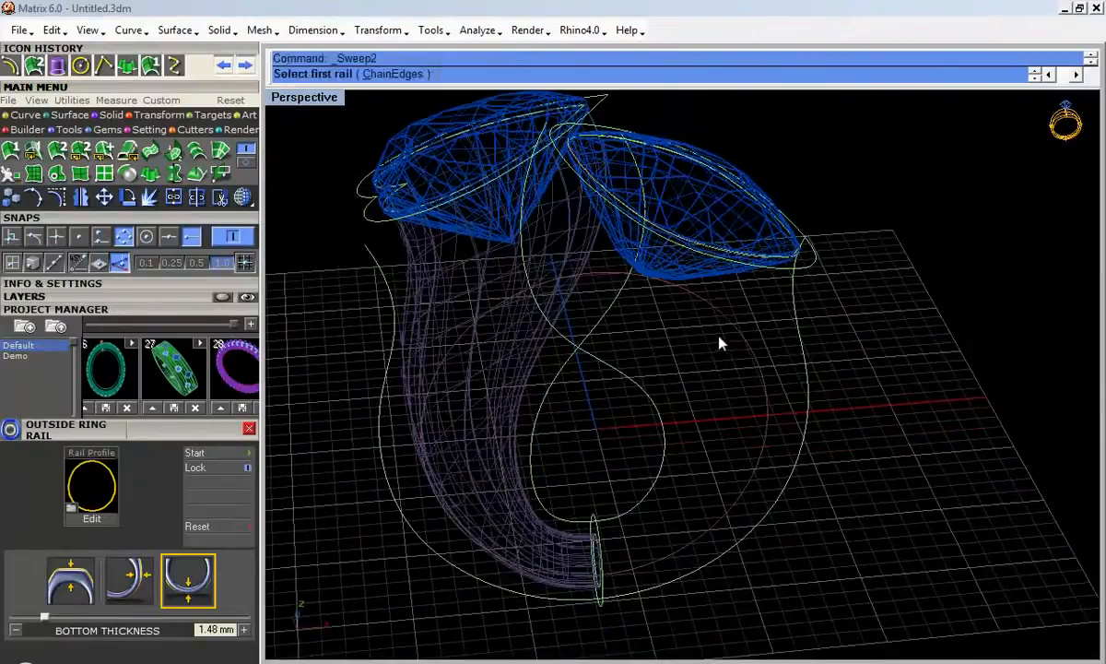
pyautogui.moveTo(623, 305); pyautogui.dragTo(615, 331, button='right')
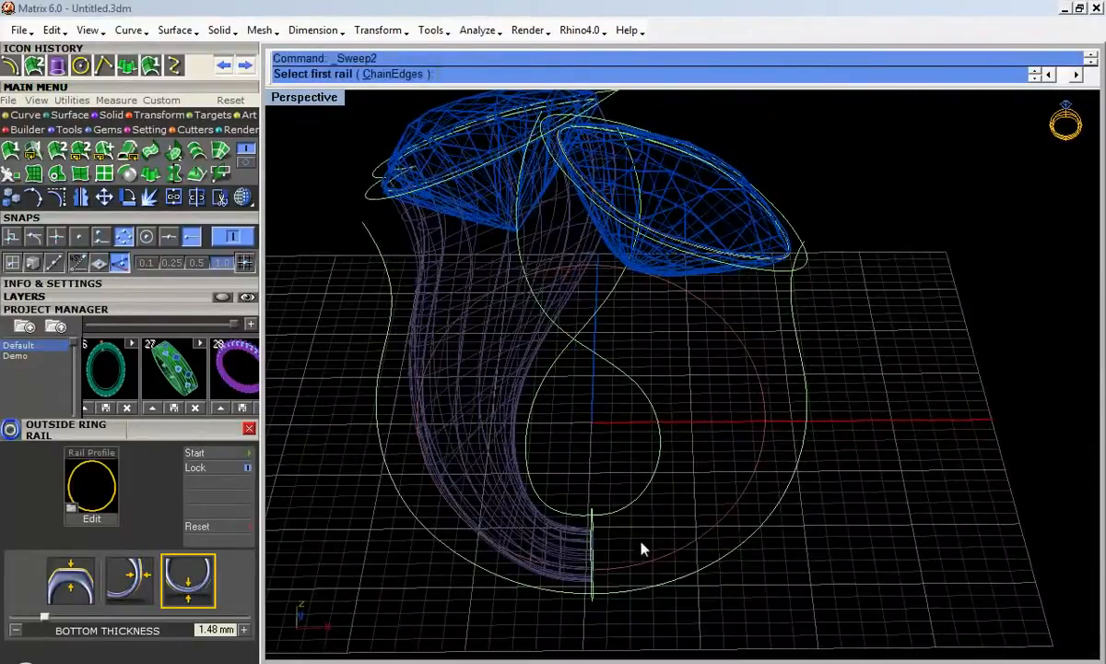
pyautogui.click(625, 513)
pyautogui.click(630, 588)
pyautogui.moveTo(629, 589); pyautogui.dragTo(644, 545, button='right')
pyautogui.click(592, 567)
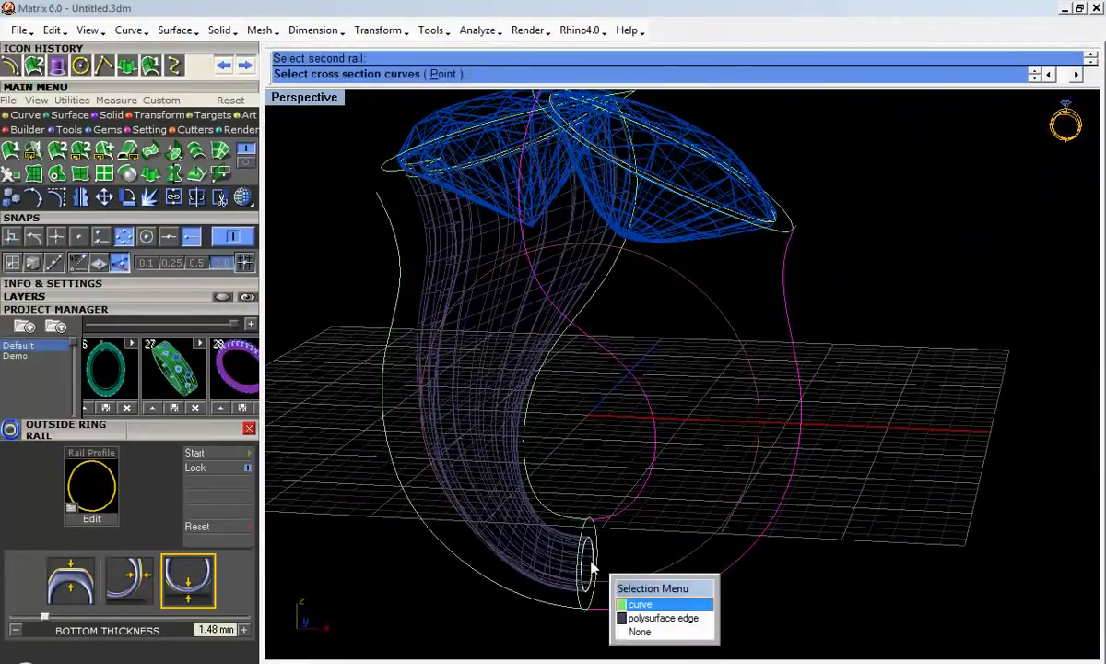
pyautogui.click(648, 611)
pyautogui.moveTo(648, 604); pyautogui.dragTo(769, 367, button='right')
pyautogui.scroll(4, 756, 321)
pyautogui.scroll(4, 770, 367)
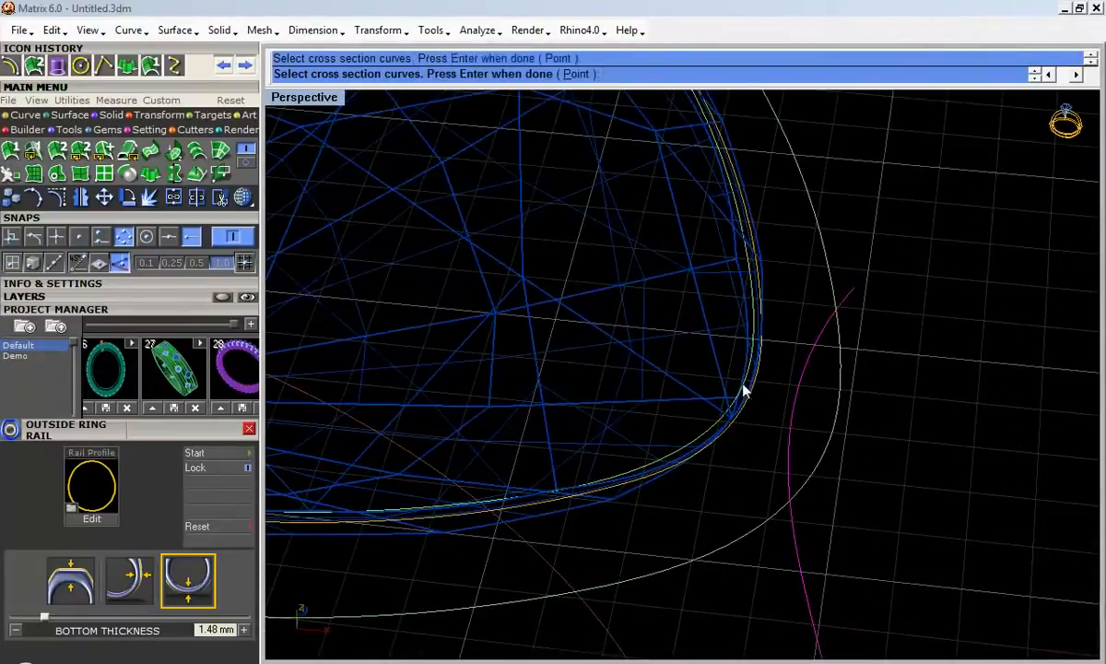
pyautogui.click(743, 392)
pyautogui.click(795, 434)
pyautogui.scroll(-5, 767, 438)
pyautogui.rightClick(765, 441)
pyautogui.scroll(-3, 776, 406)
# Step: Sweep the other half's inner surface along its two shank rails, using the second gem's inner outline and the smaller round profile
pyautogui.rightClick(780, 474)
pyautogui.click(783, 469)
pyautogui.scroll(-2, 740, 452)
pyautogui.click(538, 507)
pyautogui.scroll(5, 765, 369)
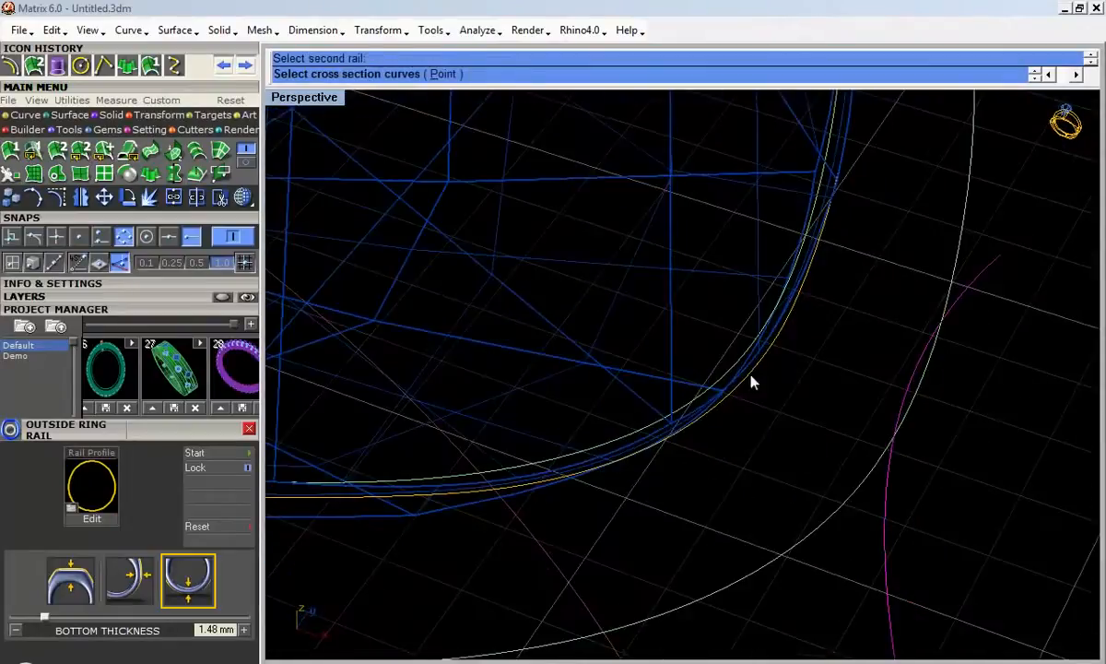
pyautogui.click(627, 430)
pyautogui.scroll(-5, 682, 391)
pyautogui.keyDown('shift'); pyautogui.moveTo(535, 613); pyautogui.dragTo(590, 464, button='right'); pyautogui.keyUp('shift')
pyautogui.scroll(5, 565, 425)
pyautogui.click(601, 343)
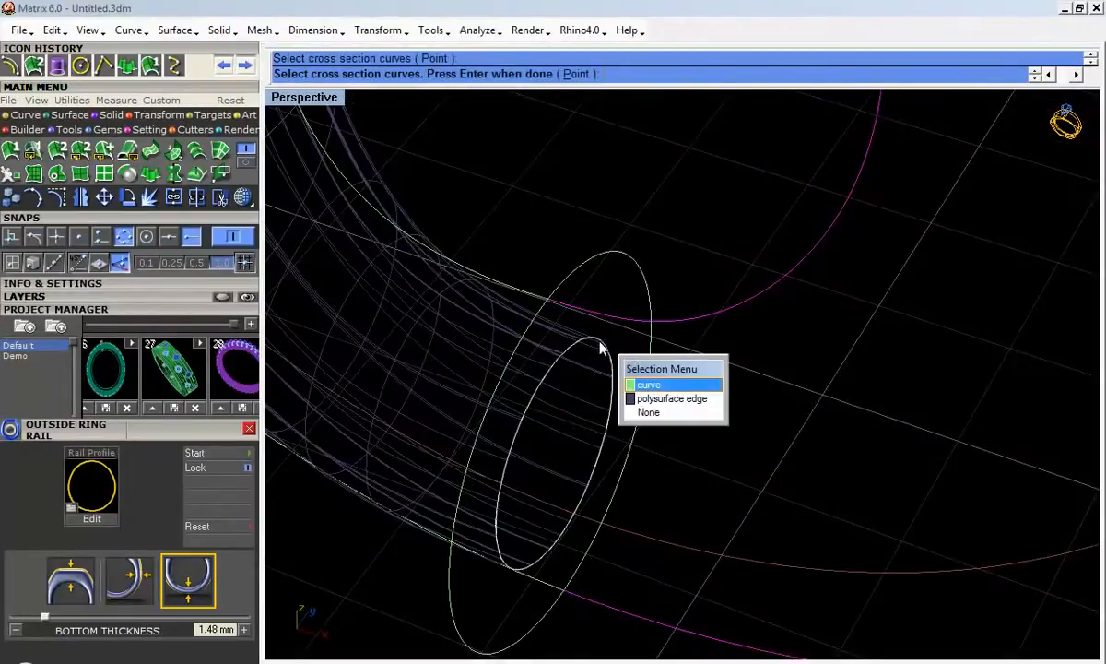
pyautogui.click(645, 382)
pyautogui.scroll(-3, 672, 370)
pyautogui.press('Return')
pyautogui.moveTo(672, 403); pyautogui.dragTo(676, 377, button='right')
pyautogui.press('Return')
pyautogui.keyDown('shift'); pyautogui.moveTo(676, 376); pyautogui.dragTo(681, 332, button='right'); pyautogui.keyUp('shift')
pyautogui.moveTo(708, 412); pyautogui.dragTo(823, 456, button='right')
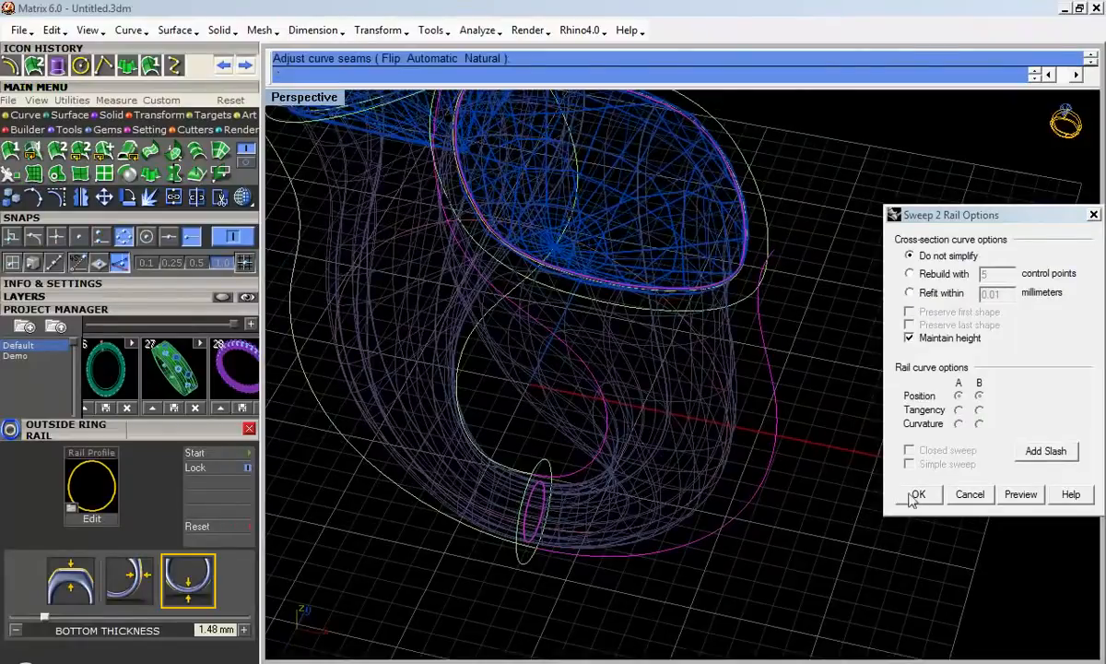
pyautogui.click(910, 497)
# Step: Join the two swept inner surfaces into one polysurface
pyautogui.moveTo(630, 440); pyautogui.dragTo(633, 371, button='right')
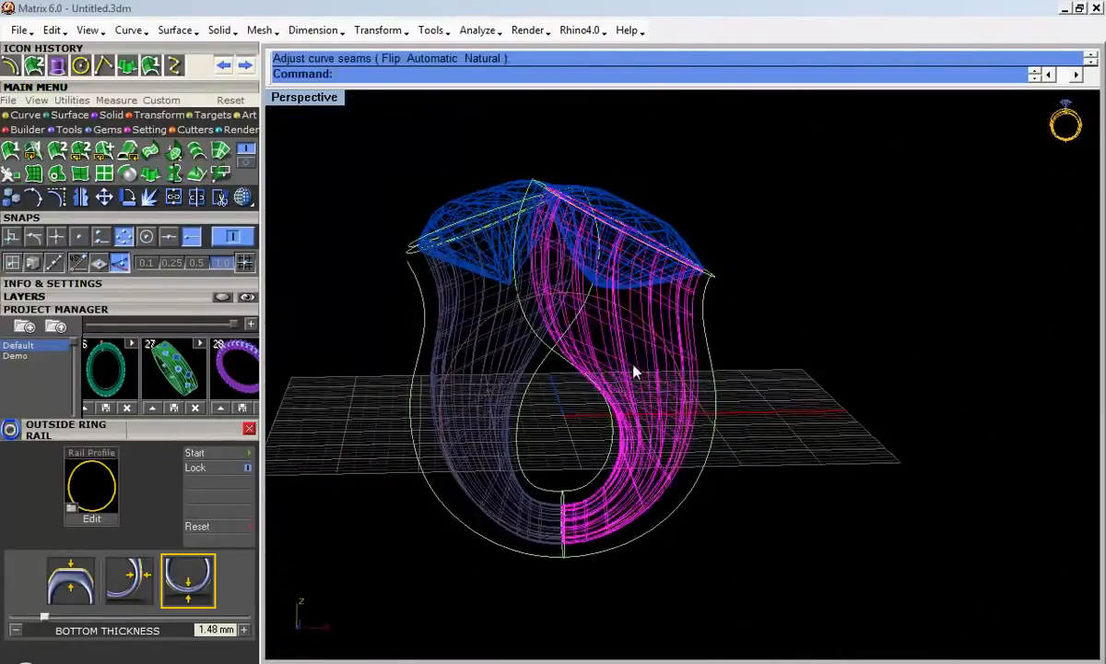
pyautogui.keyDown('shift'); pyautogui.click(464, 435); pyautogui.keyUp('shift')
pyautogui.hotkey('ctrl', 'j')
pyautogui.moveTo(464, 441); pyautogui.dragTo(627, 449, button='right')
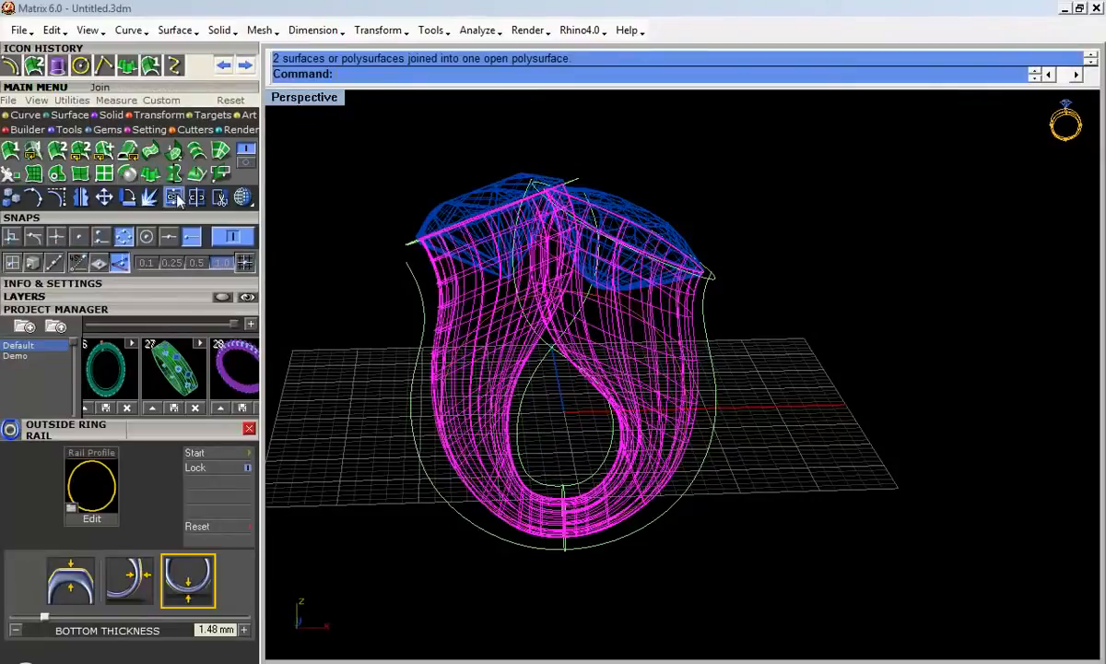
pyautogui.click(568, 417)
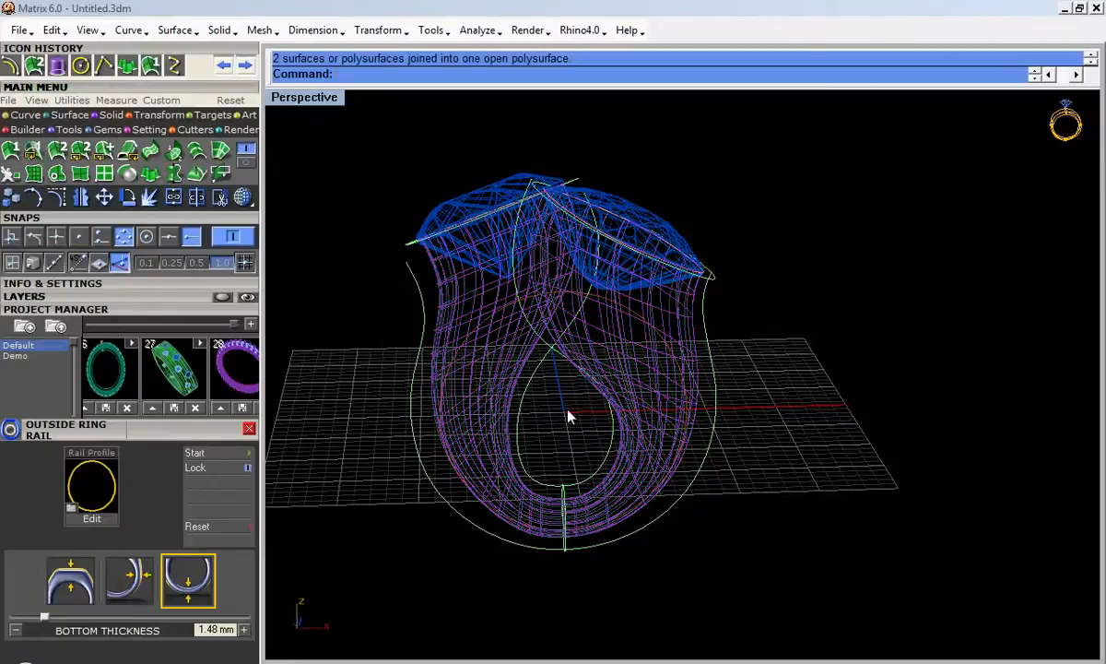
# Step: Show the hidden outer ring halves and join them into one polysurface
pyautogui.click(247, 297)
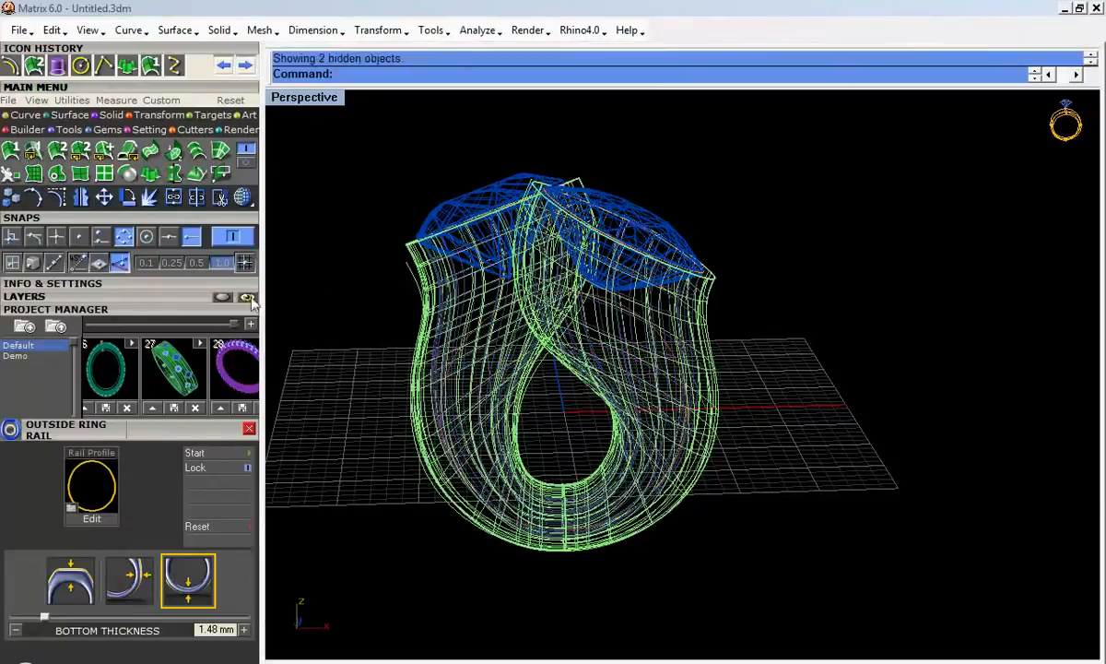
pyautogui.keyDown('ctrl'); pyautogui.moveTo(440, 293); pyautogui.dragTo(446, 214, button='right'); pyautogui.keyUp('ctrl')
pyautogui.click(422, 265)
pyautogui.keyDown('ctrl'); pyautogui.moveTo(422, 264); pyautogui.dragTo(452, 330, button='right'); pyautogui.keyUp('ctrl')
pyautogui.scroll(8, 591, 519)
pyautogui.keyDown('shift'); pyautogui.click(589, 496); pyautogui.keyUp('shift')
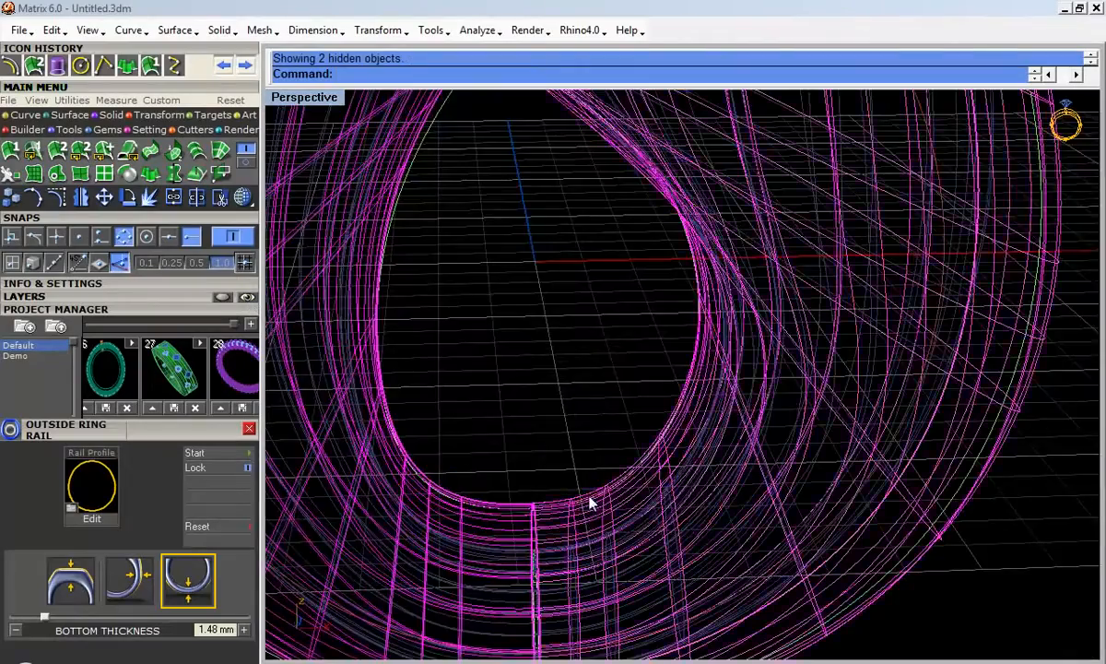
pyautogui.scroll(-7, 586, 503)
pyautogui.moveTo(582, 516); pyautogui.dragTo(614, 508, button='right')
pyautogui.hotkey('ctrl', 'j')
pyautogui.moveTo(563, 326); pyautogui.dragTo(800, 317, button='right')
pyautogui.press('Escape')
# Step: Cap the open ends of both the outer and inner polysurfaces
pyautogui.scroll(5, 800, 318)
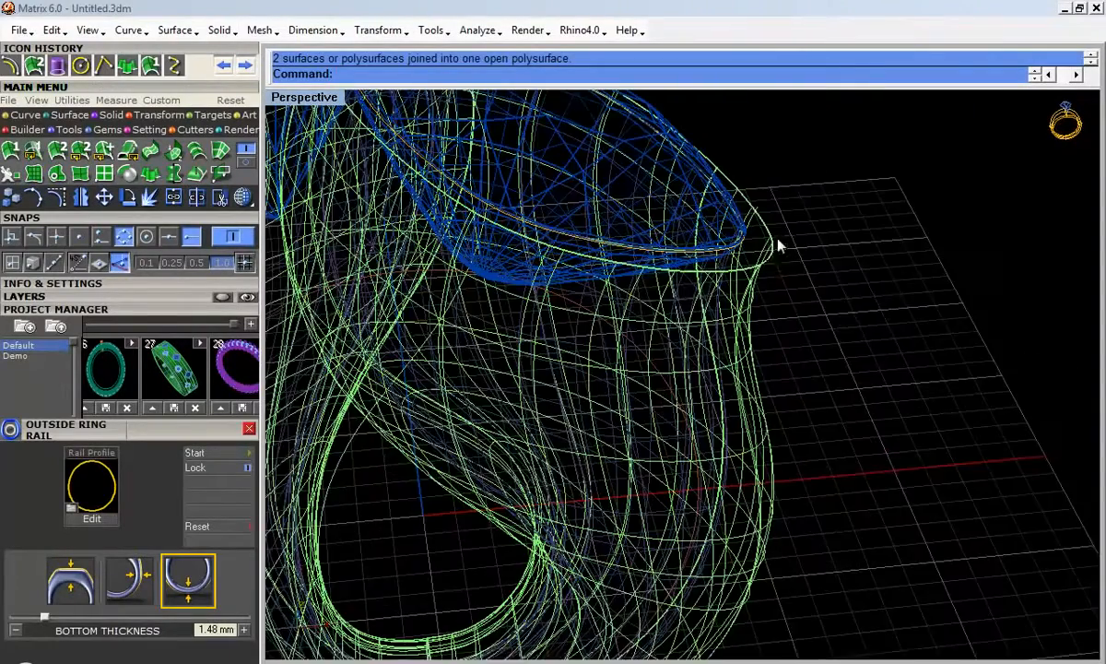
pyautogui.click(773, 255)
pyautogui.click(824, 310)
pyautogui.scroll(-4, 826, 312)
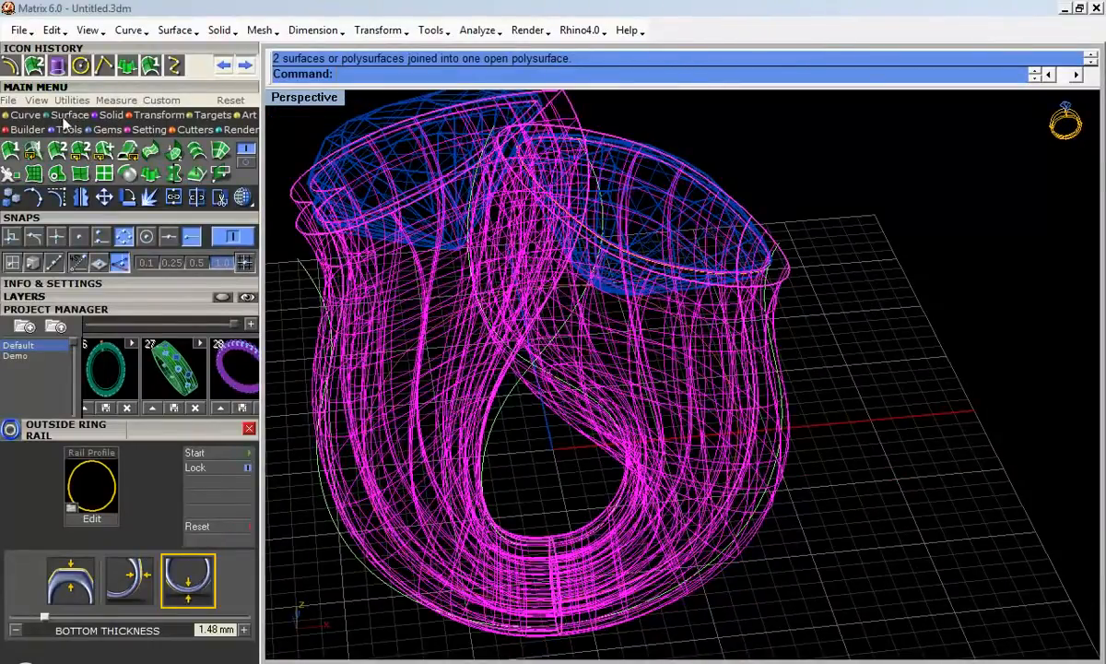
pyautogui.click(107, 114)
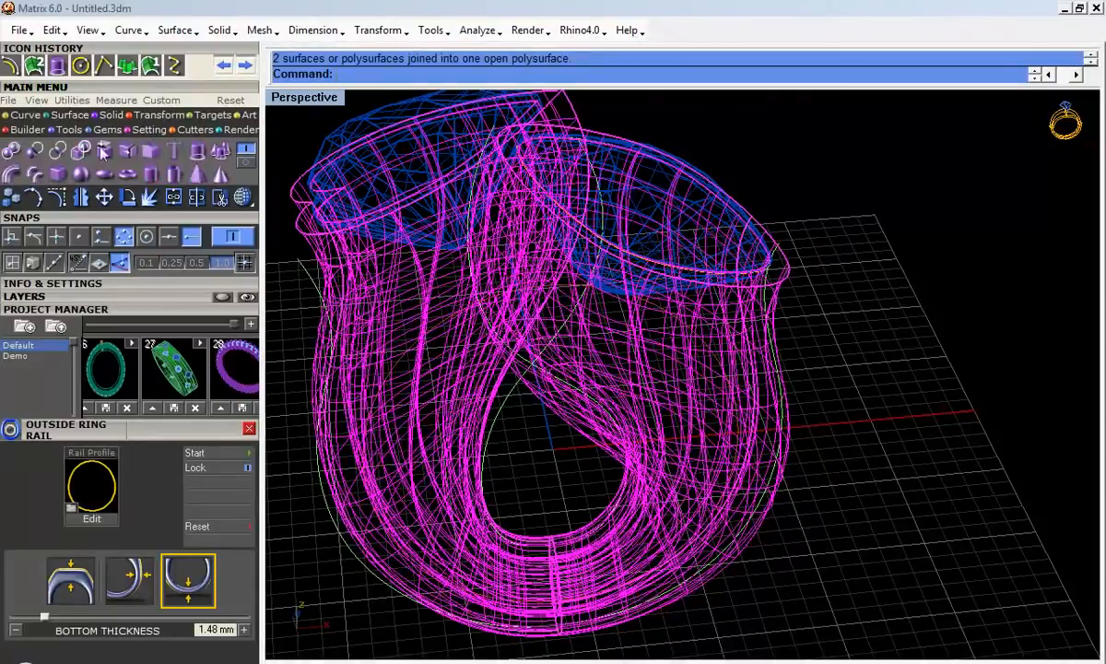
pyautogui.click(111, 148)
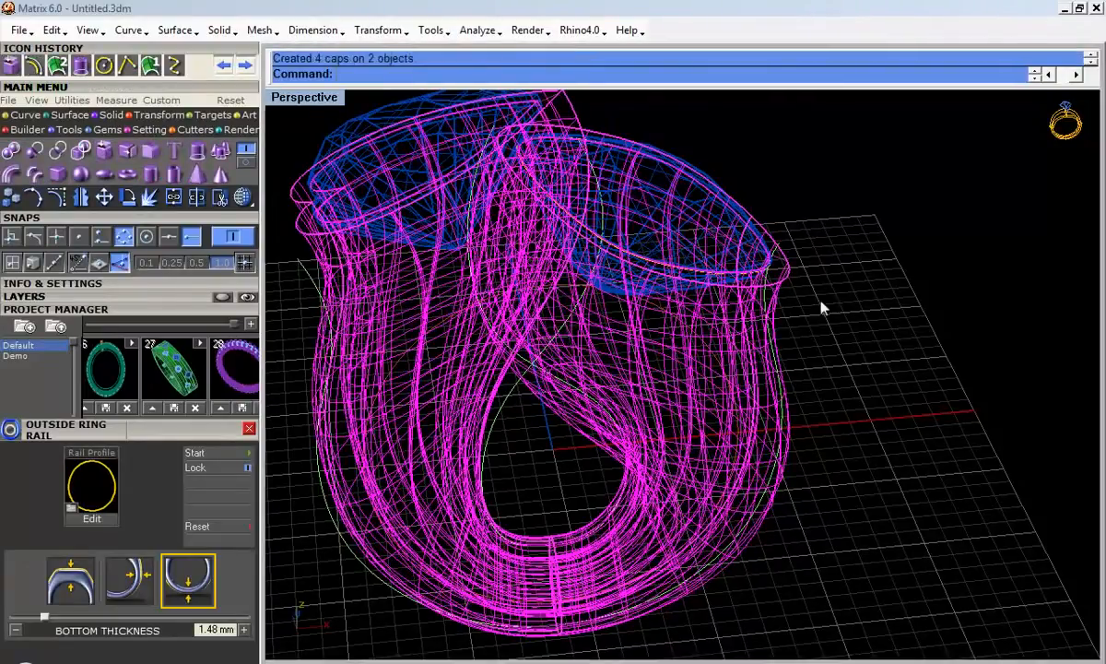
# Step: Examine the capped ring bodies from several angles in shaded display, ending in wireframe
pyautogui.moveTo(830, 307); pyautogui.dragTo(779, 243, button='right')
pyautogui.moveTo(707, 331); pyautogui.dragTo(760, 325, button='right')
pyautogui.click(853, 324)
pyautogui.click(244, 198)
pyautogui.moveTo(649, 266)
pyautogui.mouseDown(button='right')
pyautogui.moveTo(598, 361)
pyautogui.moveTo(586, 415)
pyautogui.moveTo(652, 195)
pyautogui.moveTo(604, 214)
pyautogui.moveTo(571, 387)
pyautogui.moveTo(605, 385)
pyautogui.moveTo(601, 415)
pyautogui.moveTo(563, 349)
pyautogui.moveTo(608, 328)
pyautogui.moveTo(611, 358)
pyautogui.moveTo(566, 348)
pyautogui.mouseUp(button='right')
pyautogui.click(243, 197)
pyautogui.moveTo(283, 230); pyautogui.dragTo(582, 394, button='right')
pyautogui.moveTo(609, 394); pyautogui.dragTo(583, 371, button='right')
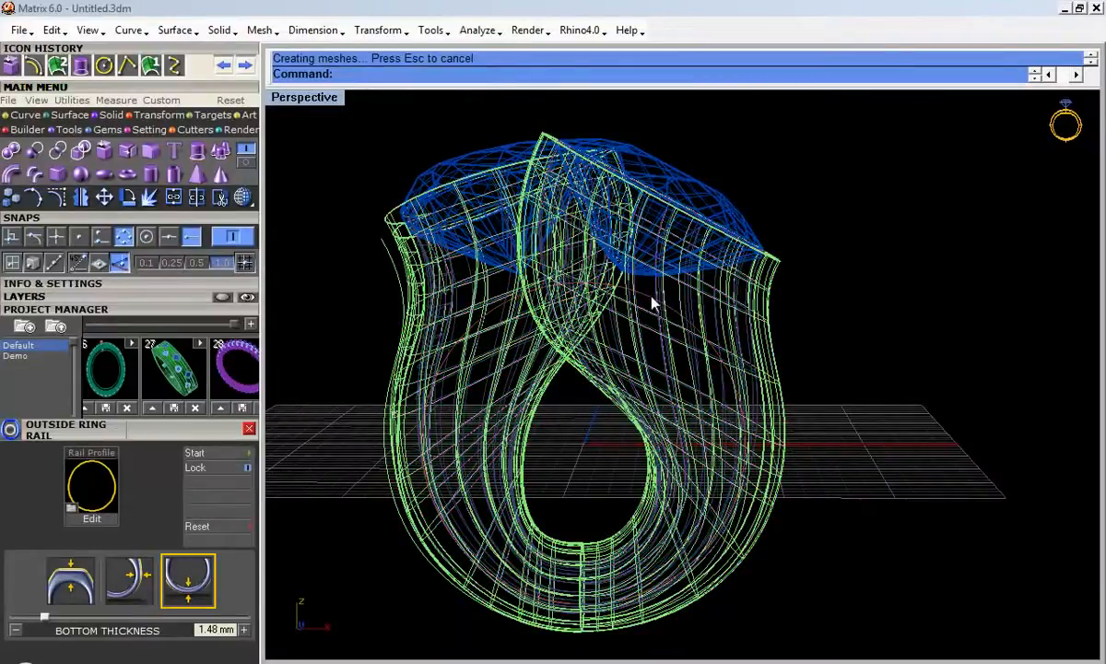
# Step: Extrude the finger-size circle to both sides into a capped cylinder extending well beyond the ring
pyautogui.moveTo(650, 304); pyautogui.dragTo(637, 410, button='right')
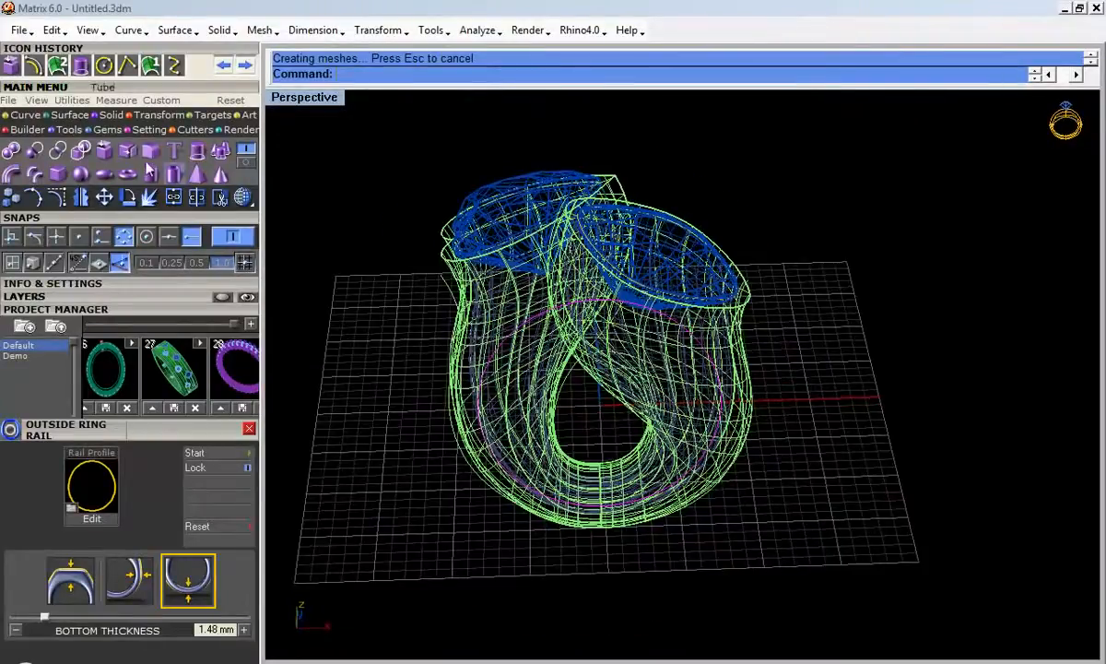
pyautogui.click(206, 151)
pyautogui.moveTo(645, 355); pyautogui.dragTo(659, 498, button='right')
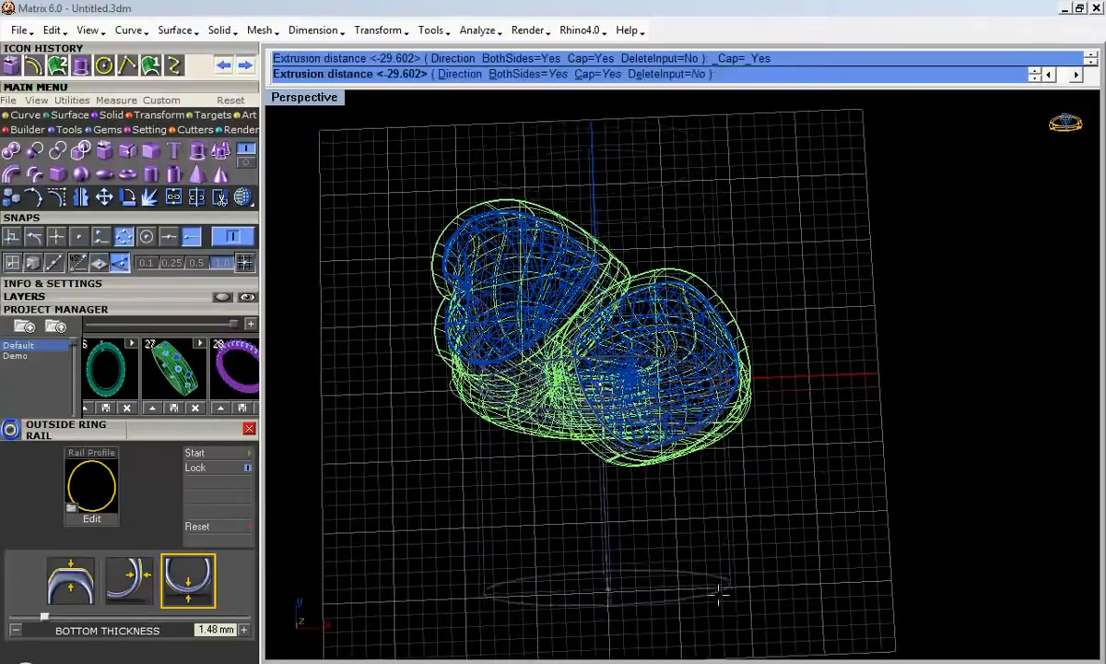
pyautogui.click(723, 612)
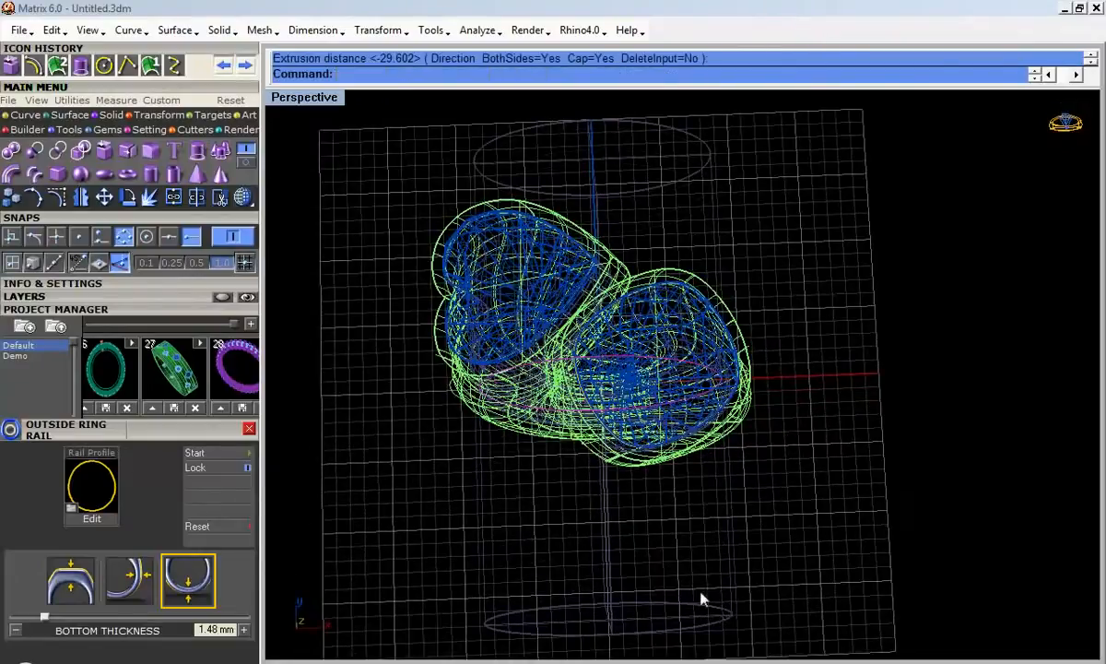
# Step: Shade the model and subtract the finger cylinder from the outer ring body with Boolean Difference
pyautogui.click(244, 197)
pyautogui.moveTo(754, 164); pyautogui.dragTo(547, 315, button='right')
pyautogui.click(583, 333)
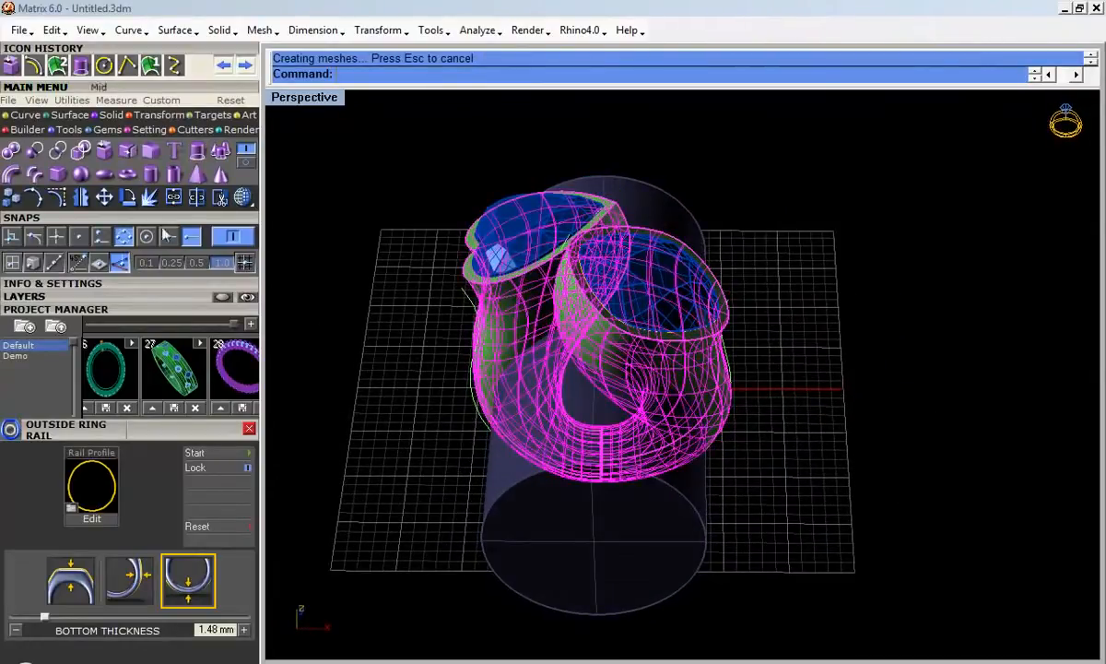
pyautogui.click(34, 151)
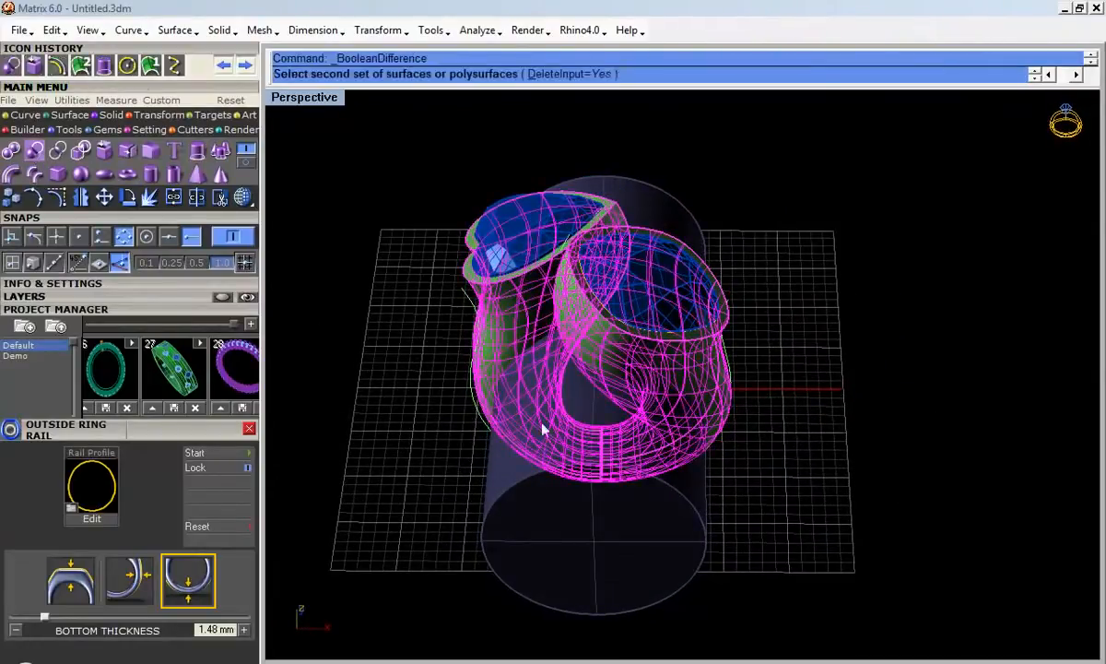
pyautogui.click(696, 509)
pyautogui.press('Return')
pyautogui.moveTo(687, 508); pyautogui.dragTo(654, 284, button='right')
# Step: Try to subtract the inner body from the outer ring body with Boolean Difference
pyautogui.click(653, 279)
pyautogui.click(598, 270)
pyautogui.moveTo(601, 431); pyautogui.dragTo(562, 479, button='right')
pyautogui.click(35, 149)
pyautogui.moveTo(481, 390); pyautogui.dragTo(563, 439, button='right')
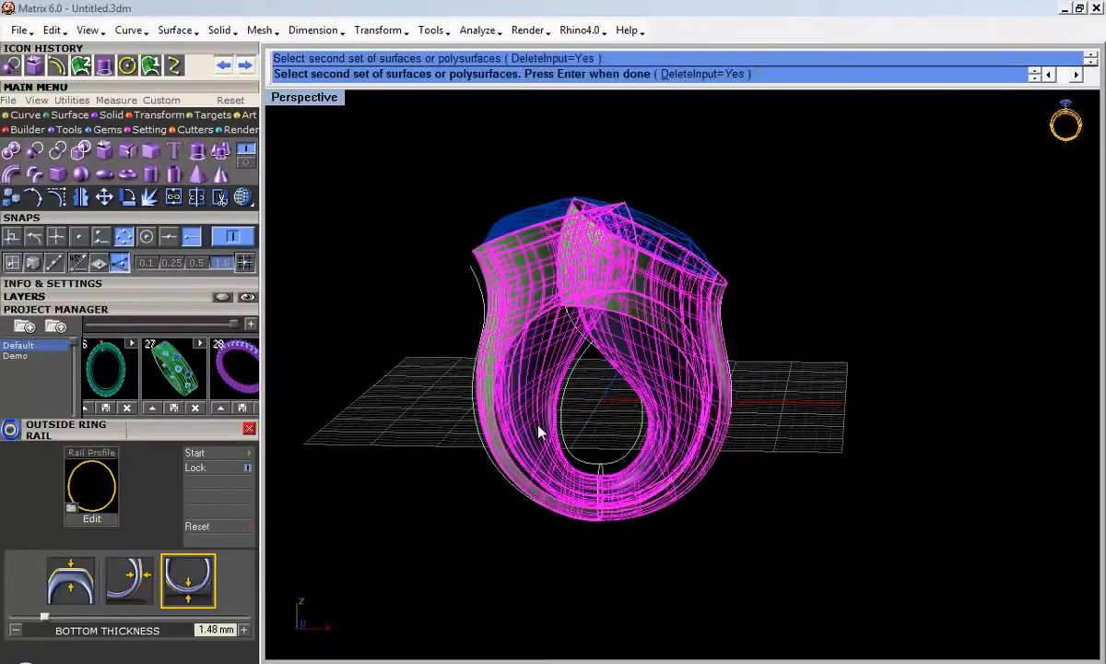
pyautogui.press('Return')
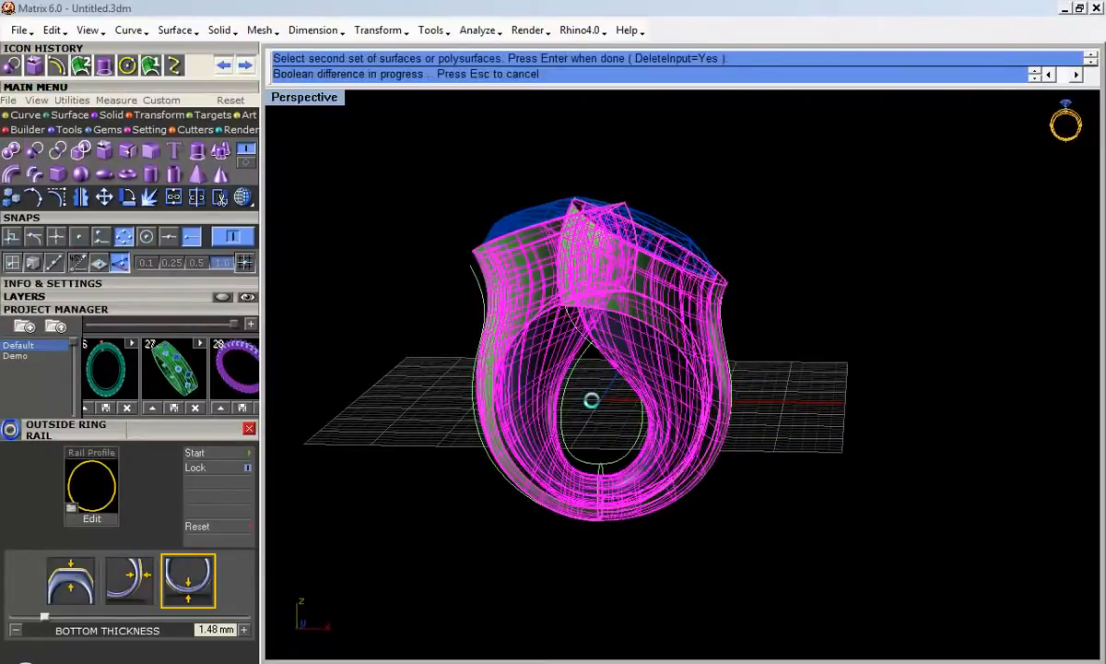
pyautogui.moveTo(593, 403); pyautogui.dragTo(811, 350, button='right')
pyautogui.press('Escape')
# Step: Inspect the outer ring body and the inner body from several angles, ending with the outer body selected
pyautogui.click(663, 320)
pyautogui.moveTo(663, 320); pyautogui.dragTo(696, 408, button='right')
pyautogui.click(777, 337)
pyautogui.moveTo(776, 337); pyautogui.dragTo(633, 337, button='right')
pyautogui.click(635, 338)
pyautogui.click(702, 362)
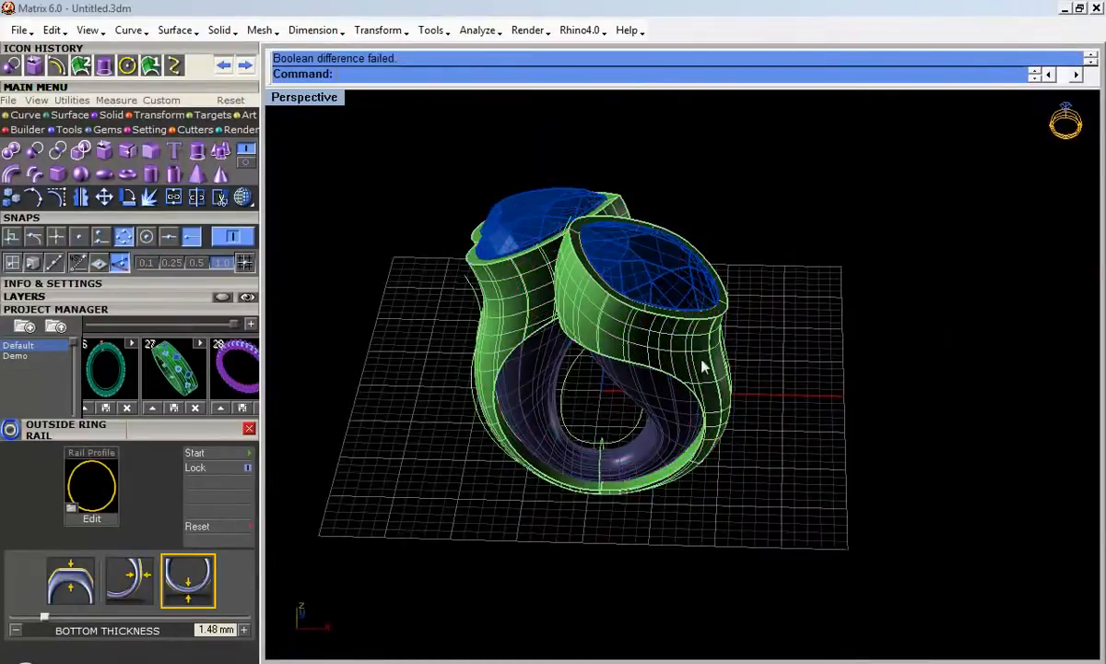
pyautogui.click(517, 292)
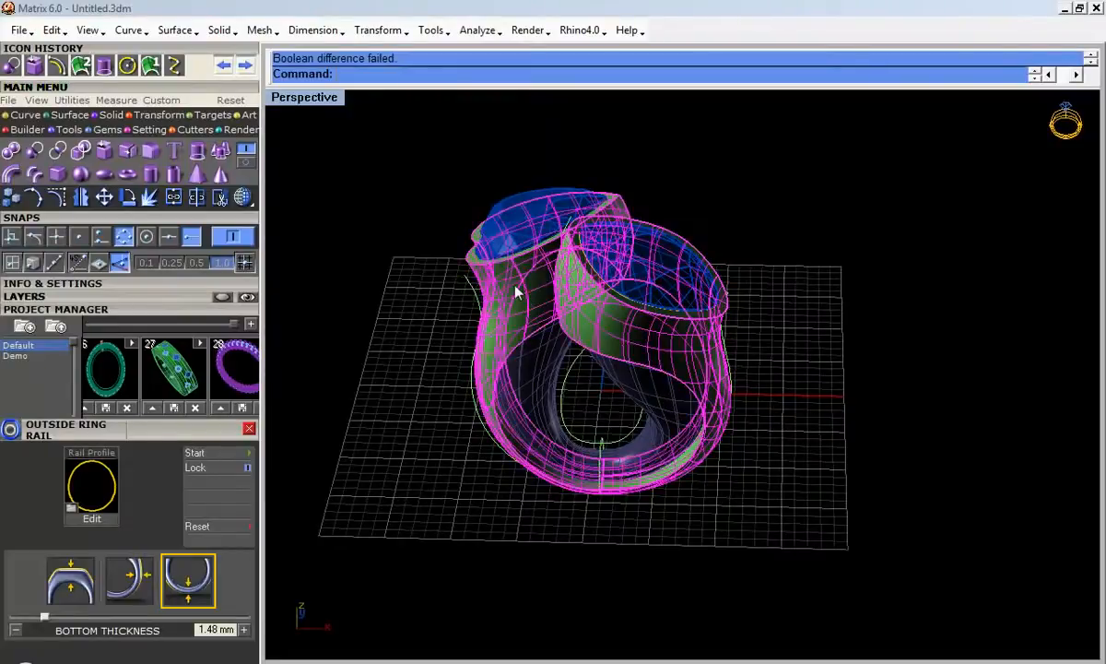
# Step: Maximize the Through Finger view and examine where the inner body meets the outer ring body
pyautogui.doubleClick(305, 99)
pyautogui.doubleClick(313, 361)
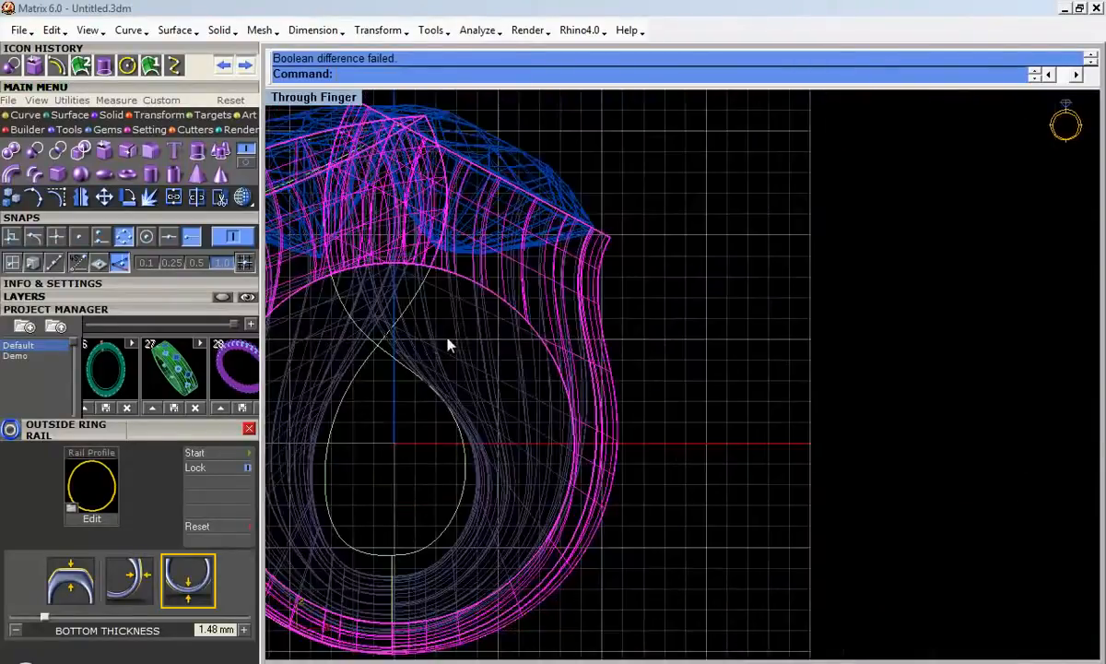
pyautogui.scroll(-5, 426, 350)
pyautogui.scroll(8, 447, 345)
pyautogui.scroll(-3, 433, 331)
pyautogui.moveTo(473, 211); pyautogui.dragTo(481, 486, button='right')
pyautogui.moveTo(388, 304); pyautogui.dragTo(392, 216, button='right')
# Step: Return to the maximized Perspective view and examine the area where the ring's two halves cross
pyautogui.doubleClick(339, 98)
pyautogui.doubleClick(707, 102)
pyautogui.moveTo(654, 221); pyautogui.dragTo(530, 164, button='right')
pyautogui.click(802, 264)
pyautogui.scroll(5, 633, 288)
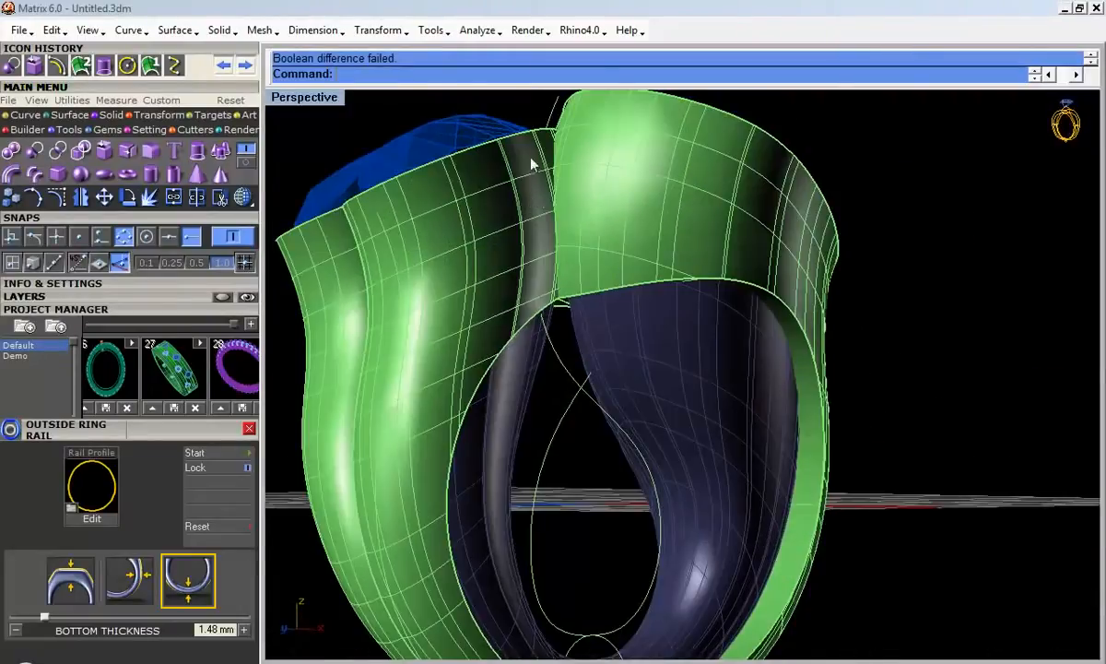
pyautogui.moveTo(716, 243); pyautogui.dragTo(546, 186, button='right')
pyautogui.click(522, 224)
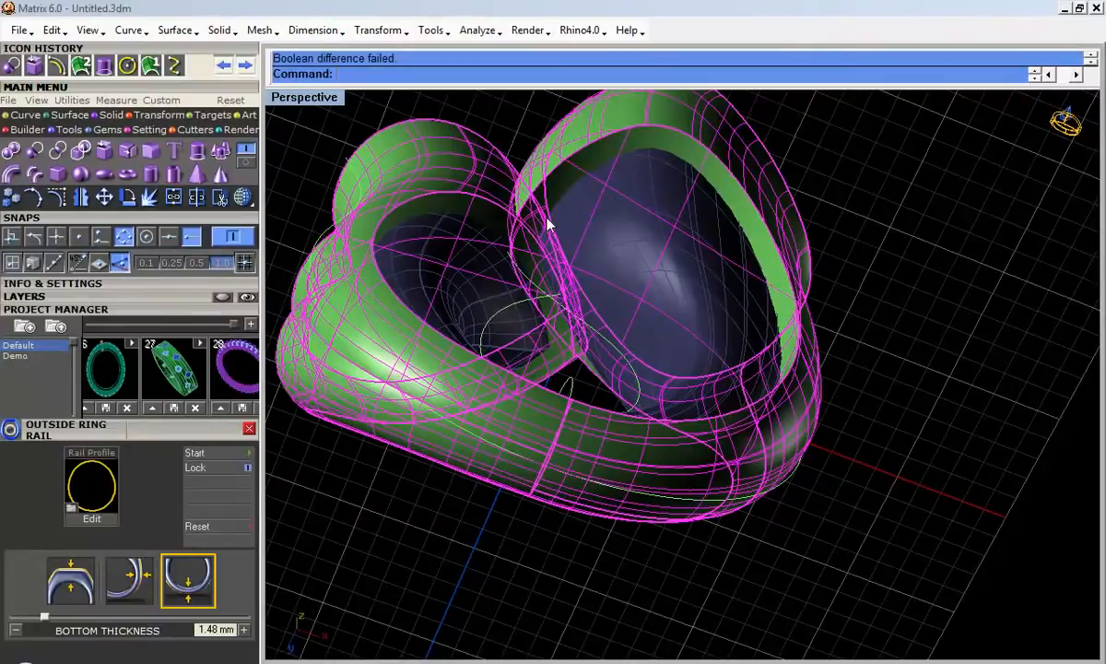
# Step: Examine the junction between the two gem heads and the inner walls of the ring from several angles
pyautogui.moveTo(593, 242); pyautogui.dragTo(735, 205, button='right')
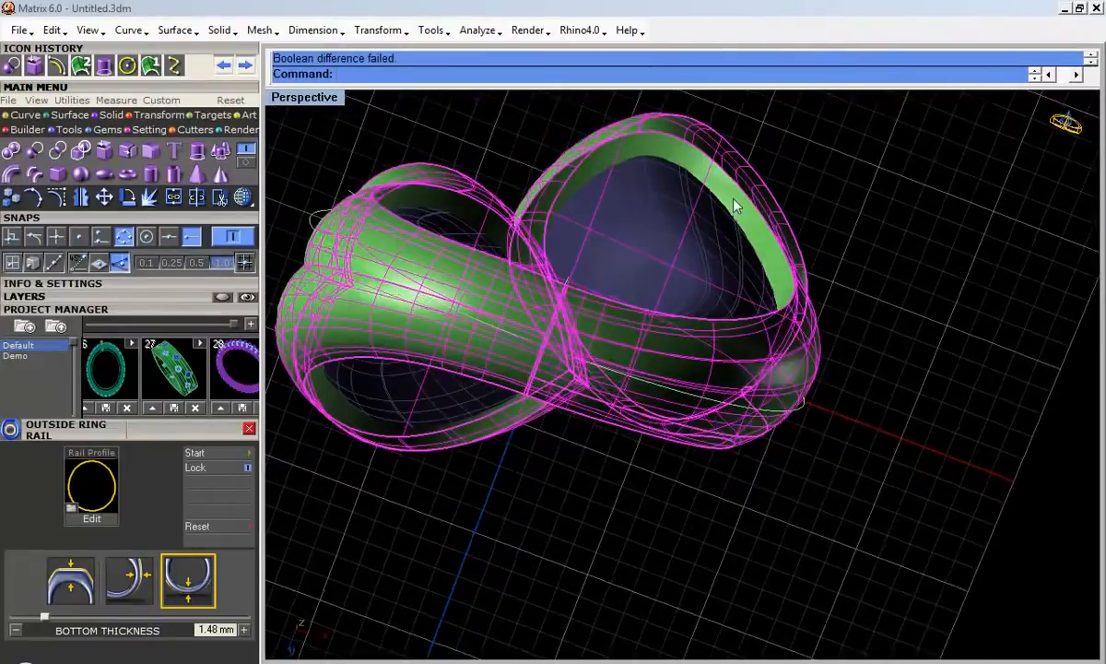
pyautogui.scroll(3, 734, 205)
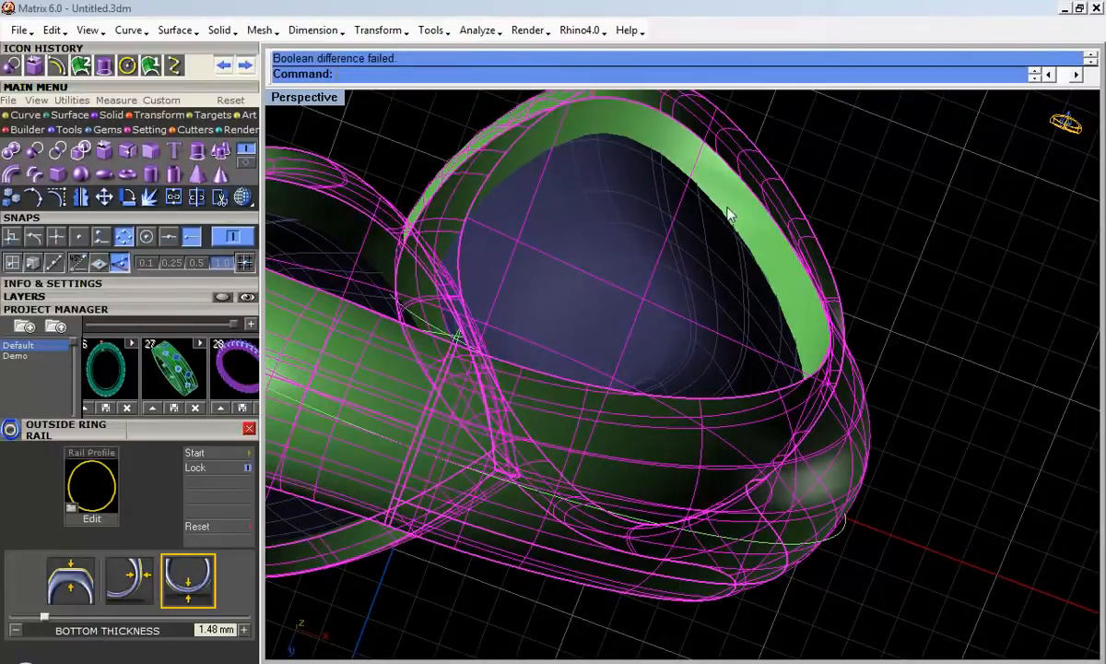
pyautogui.moveTo(717, 222); pyautogui.dragTo(597, 218, button='right')
pyautogui.moveTo(658, 284)
pyautogui.mouseDown(button='right')
pyautogui.moveTo(504, 312)
pyautogui.moveTo(669, 280)
pyautogui.mouseUp(button='right')
pyautogui.scroll(5, 699, 212)
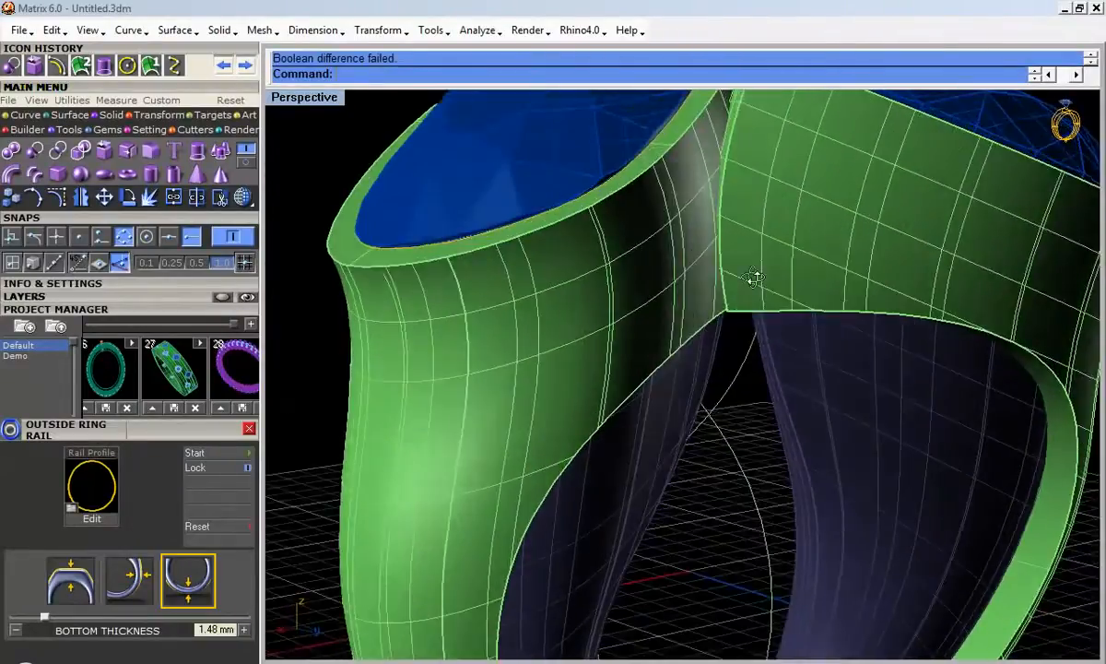
pyautogui.moveTo(753, 278); pyautogui.dragTo(740, 281, button='right')
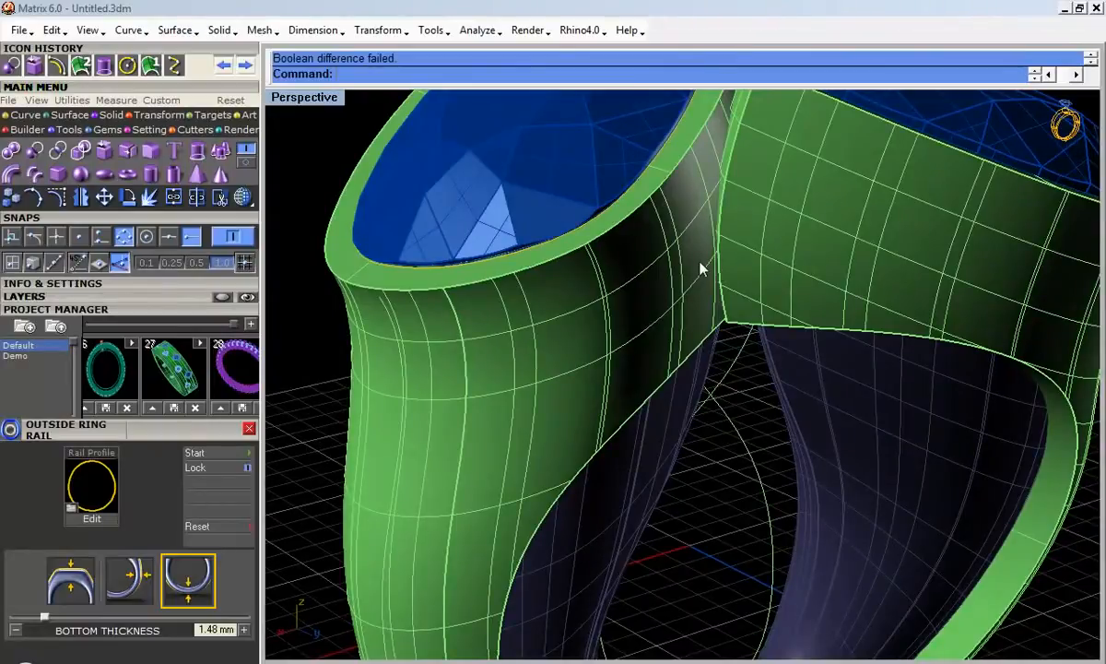
# Step: Draw a vertical polyline from the origin down past the base of the shank in the maximized Through Finger view
pyautogui.doubleClick(314, 99)
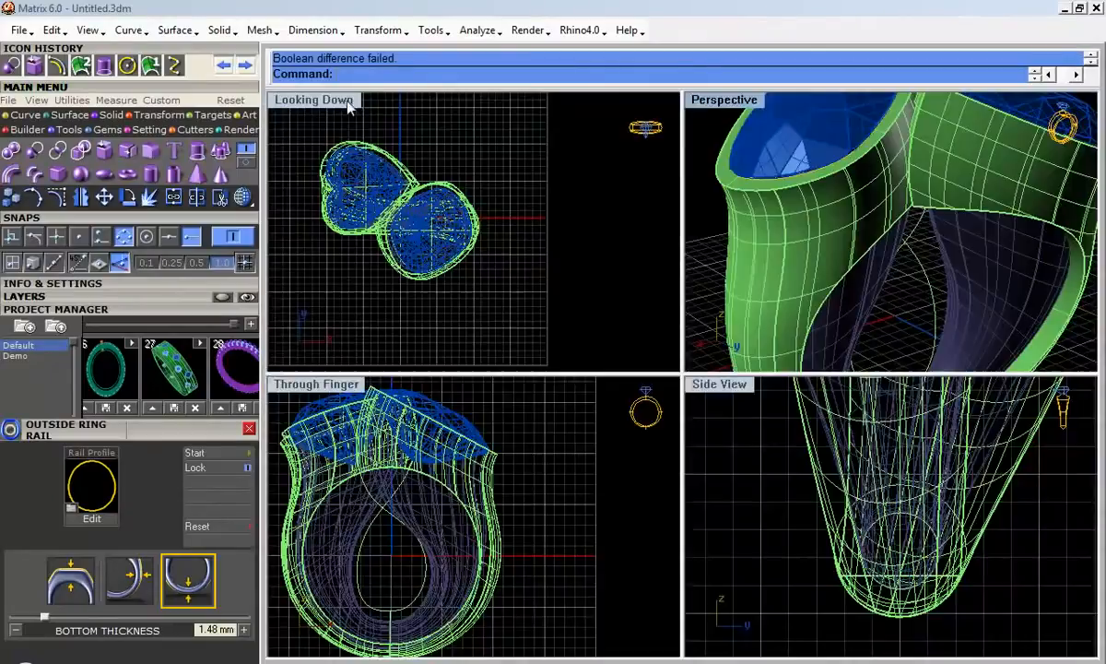
pyautogui.doubleClick(305, 383)
pyautogui.click(25, 115)
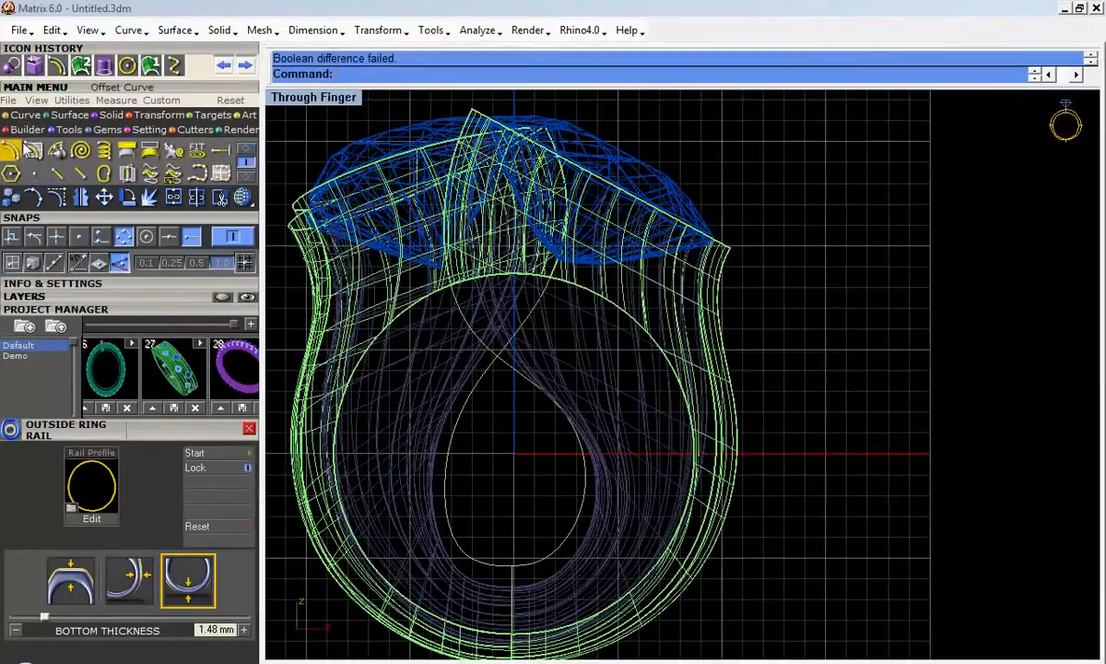
pyautogui.click(12, 149)
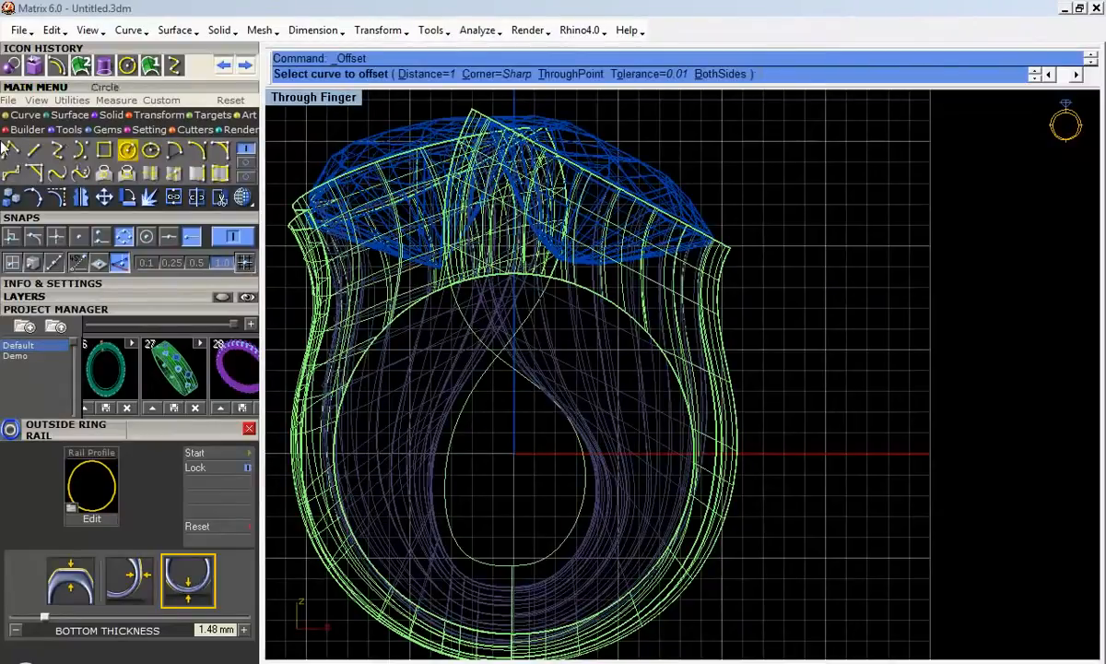
pyautogui.click(11, 149)
pyautogui.press('F4')
pyautogui.moveTo(434, 529); pyautogui.dragTo(422, 332, button='right')
pyautogui.click(475, 587)
pyautogui.press('Return')
# Step: Split the outer ring body at the base of the shank with the vertical line
pyautogui.scroll(3, 496, 499)
pyautogui.click(528, 381)
pyautogui.click(528, 378)
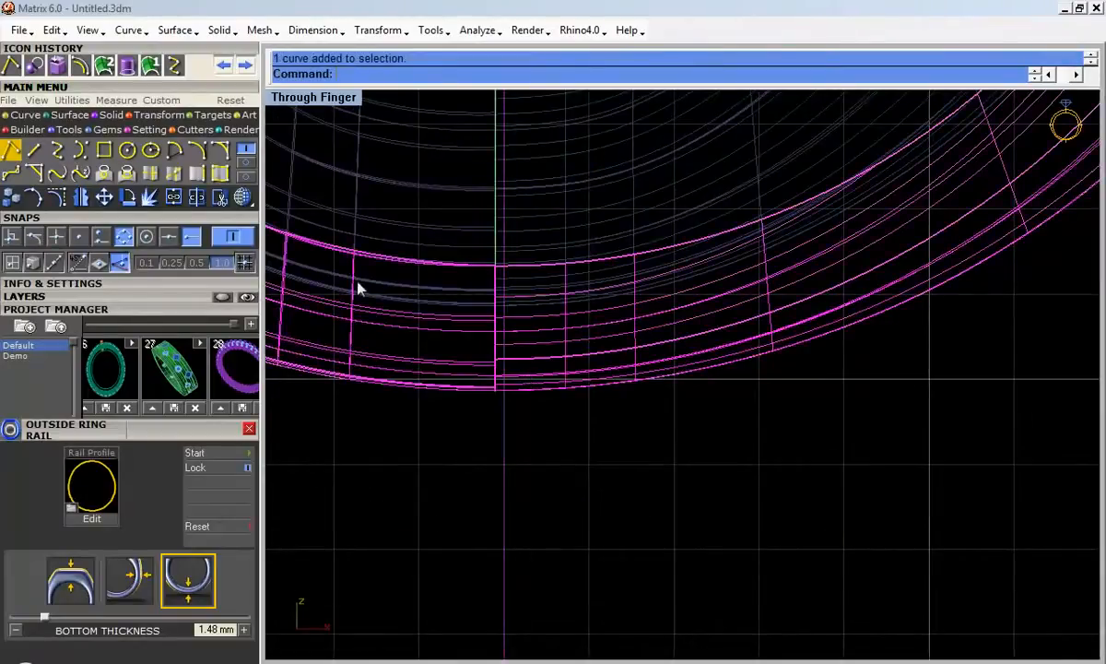
pyautogui.click(202, 201)
pyautogui.moveTo(593, 461); pyautogui.dragTo(427, 502)
pyautogui.press('Return')
# Step: Select the split pieces of the outer ring in the Through Finger and Perspective views to check the division
pyautogui.click(544, 373)
pyautogui.click(457, 383)
pyautogui.click(545, 382)
pyautogui.scroll(-7, 542, 382)
pyautogui.click(485, 370)
pyautogui.click(557, 369)
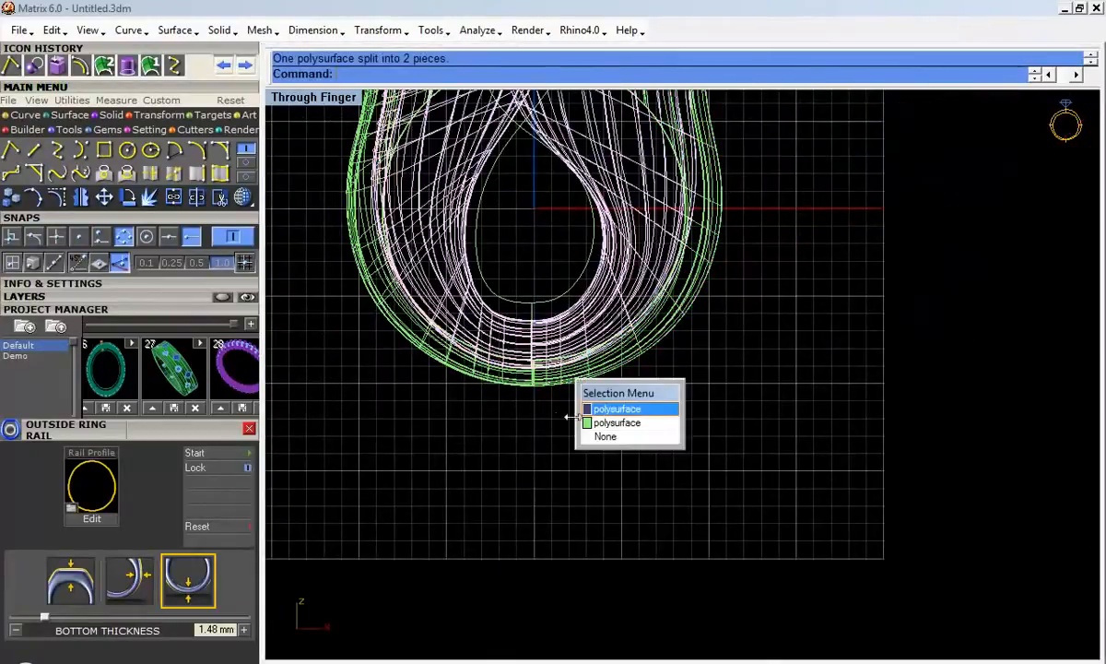
pyautogui.click(593, 423)
pyautogui.click(514, 391)
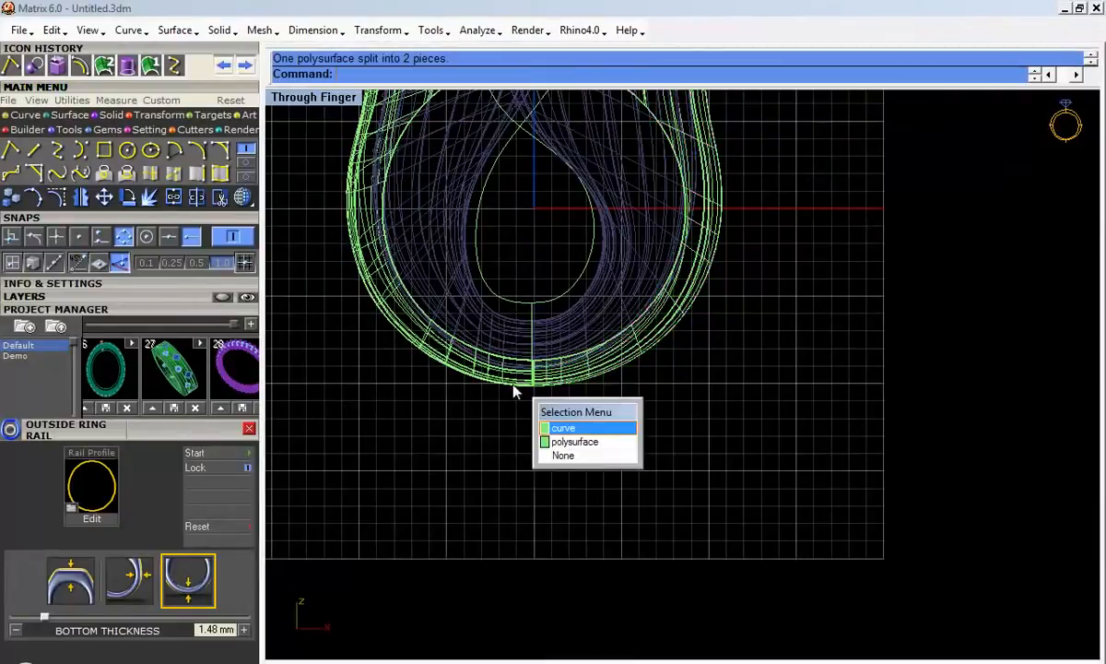
pyautogui.click(574, 441)
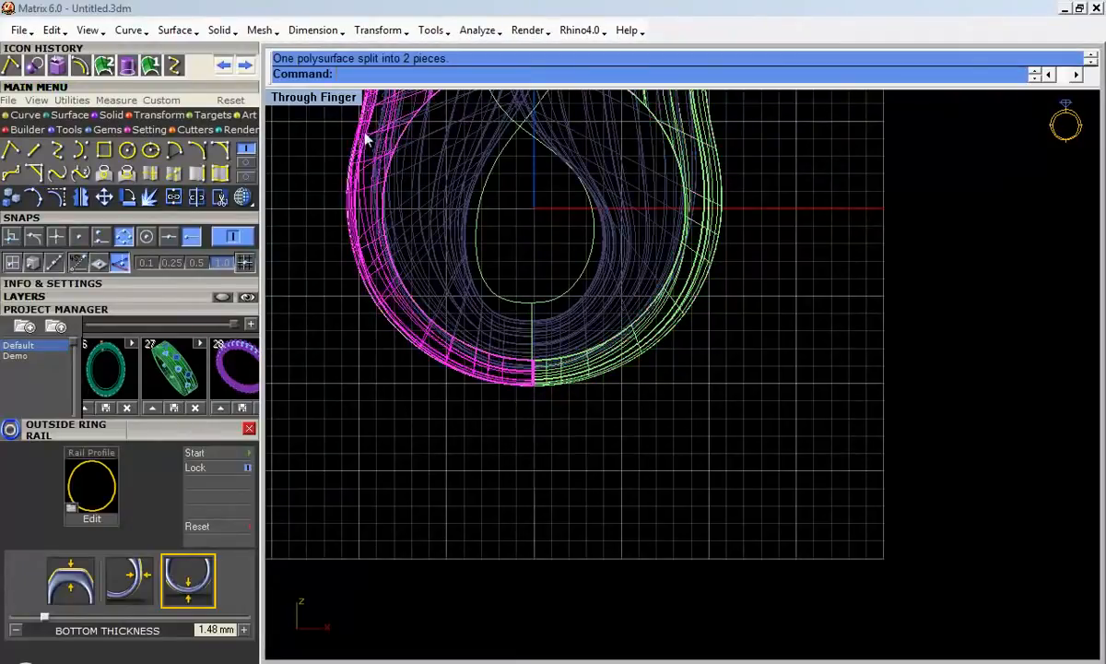
pyautogui.doubleClick(304, 98)
pyautogui.doubleClick(698, 99)
pyautogui.scroll(-6, 608, 235)
pyautogui.keyDown('shift'); pyautogui.click(674, 135); pyautogui.keyUp('shift')
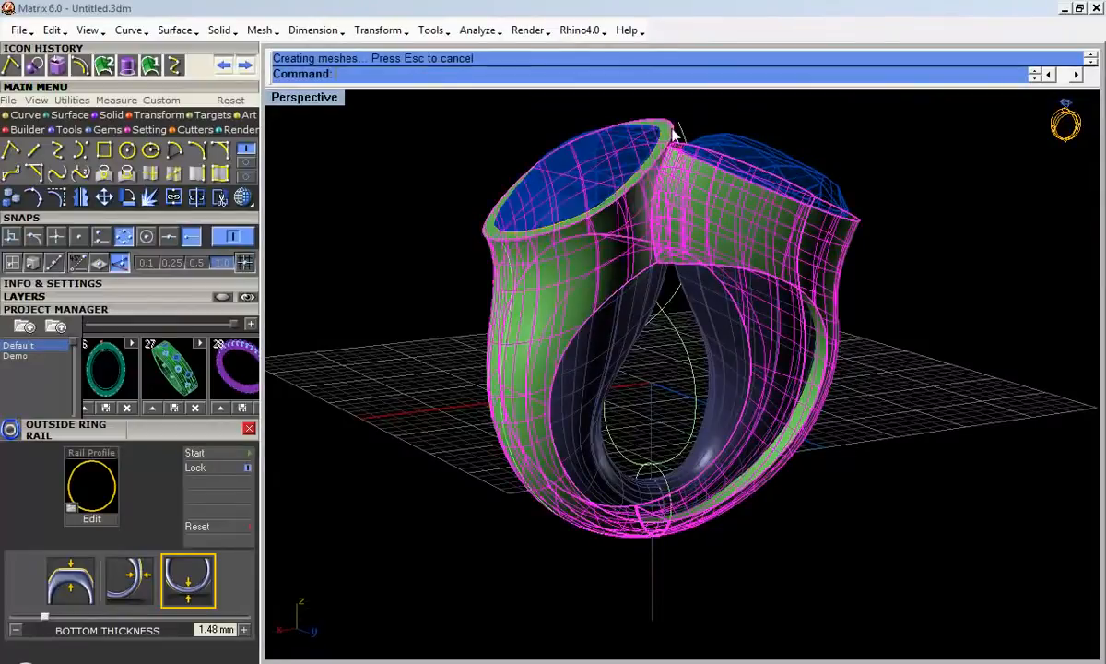
pyautogui.press('Escape')
# Step: Unite the two halves of the outer ring body with Boolean Union
pyautogui.scroll(8, 690, 265)
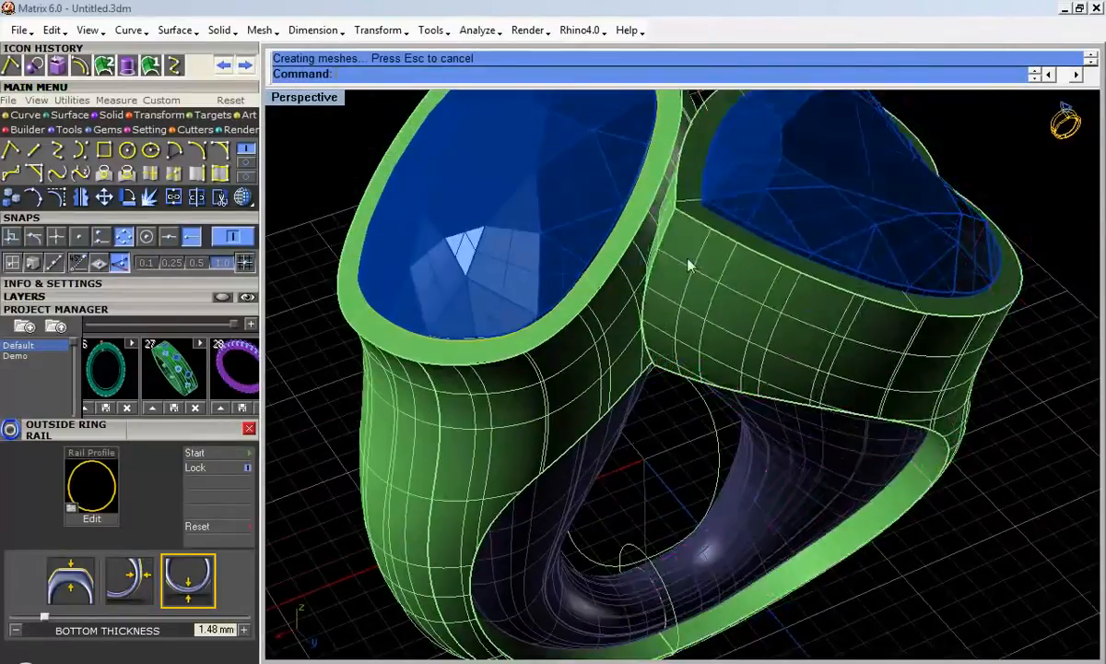
pyautogui.click(689, 266)
pyautogui.keyDown('shift'); pyautogui.click(624, 308); pyautogui.keyUp('shift')
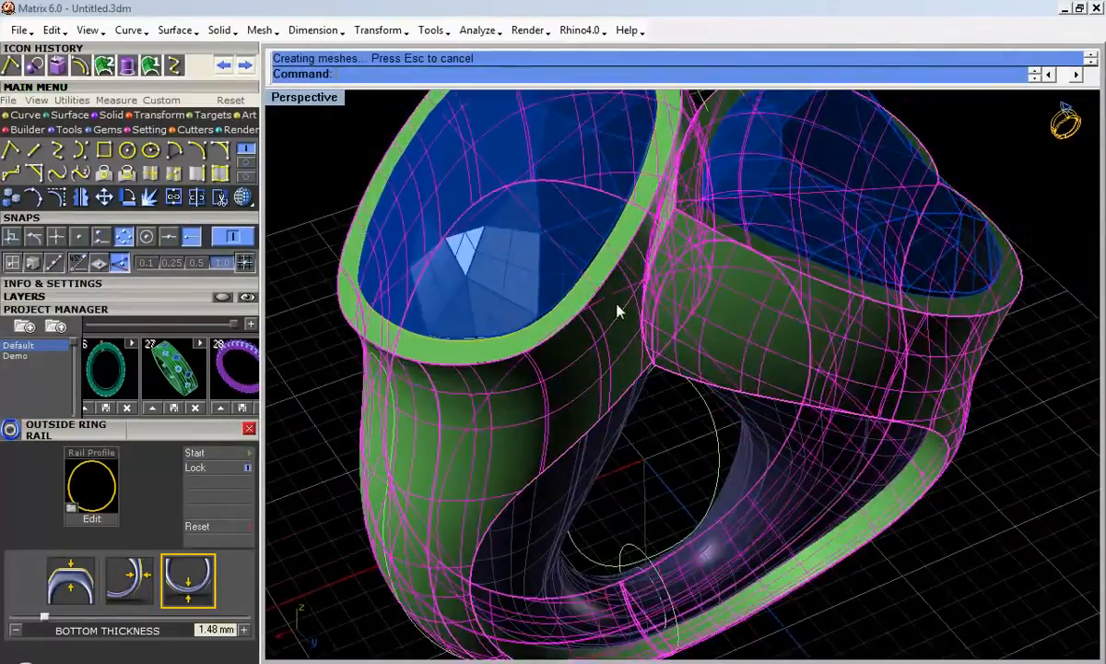
pyautogui.scroll(-5, 597, 351)
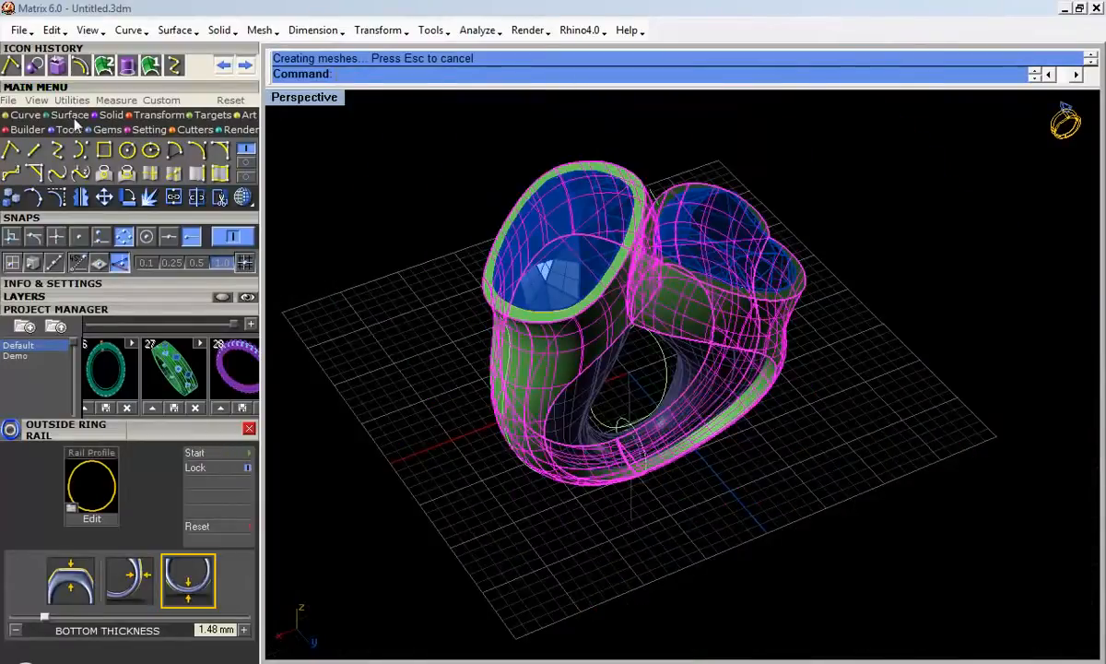
pyautogui.click(111, 115)
pyautogui.click(11, 150)
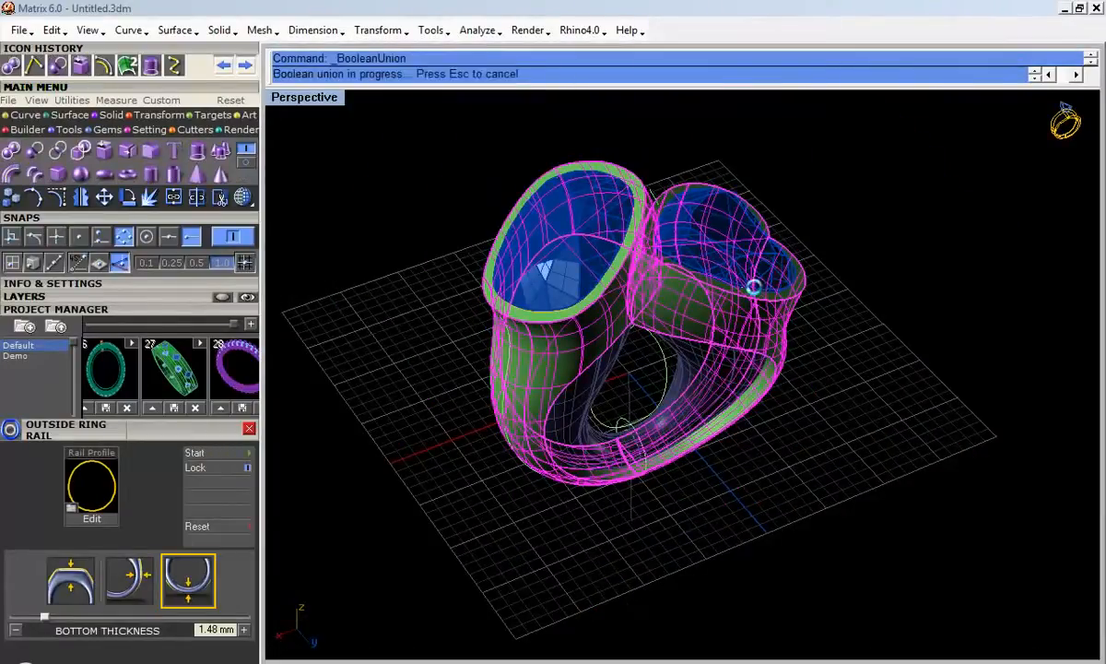
# Step: Inspect how the inner body sits inside the united outer ring, ending with the outer body selected
pyautogui.moveTo(618, 291); pyautogui.dragTo(649, 142, button='right')
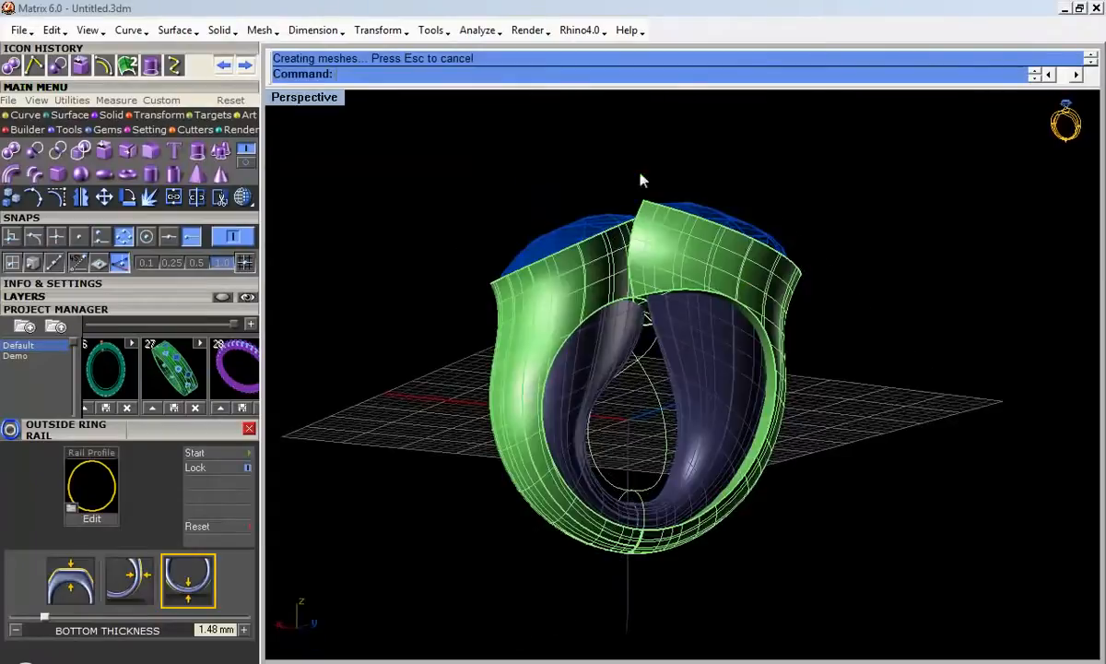
pyautogui.click(645, 270)
pyautogui.click(673, 308)
pyautogui.scroll(5, 645, 210)
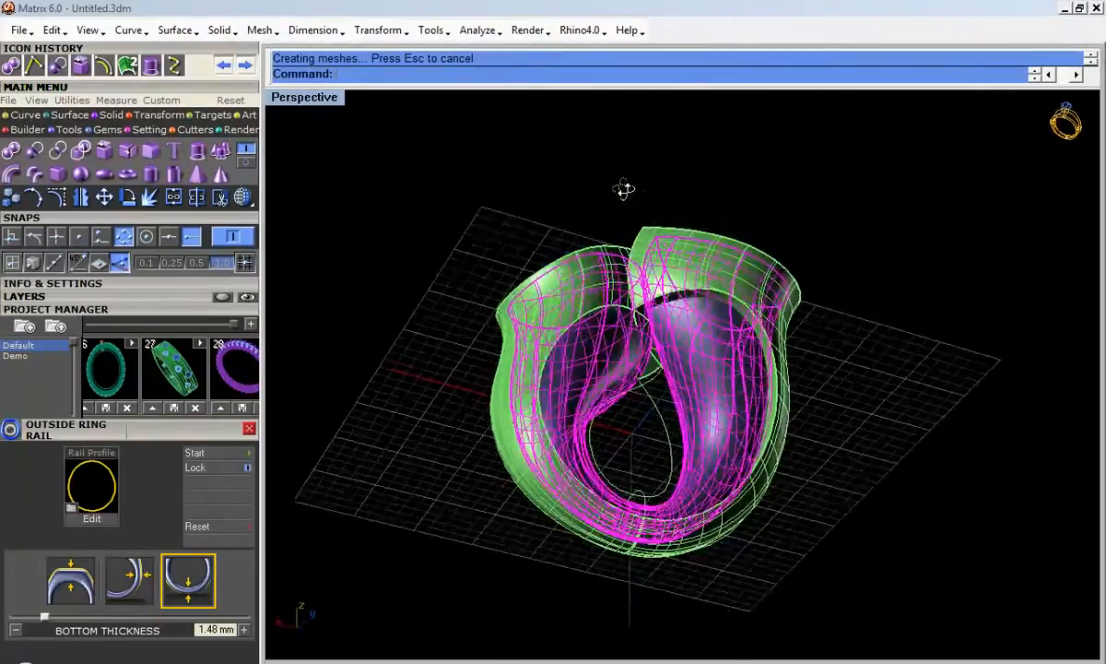
pyautogui.moveTo(625, 293); pyautogui.dragTo(668, 399, button='right')
pyautogui.scroll(3, 643, 378)
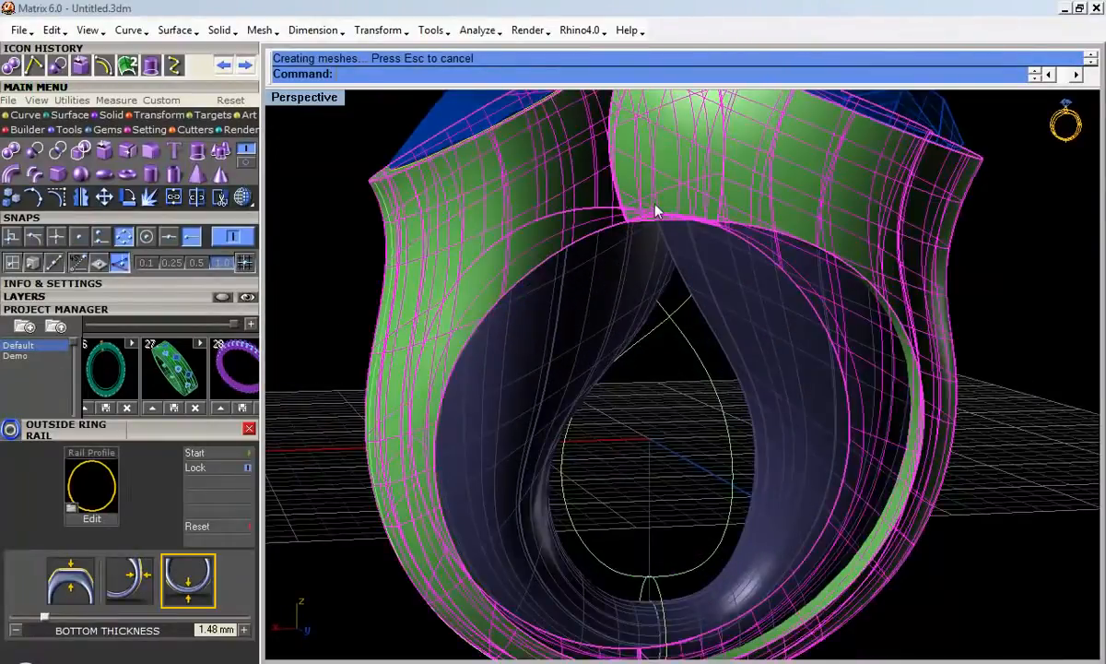
# Step: Try subtracting the inner body from the united outer ring with Boolean Difference, and undo the operation
pyautogui.click(37, 150)
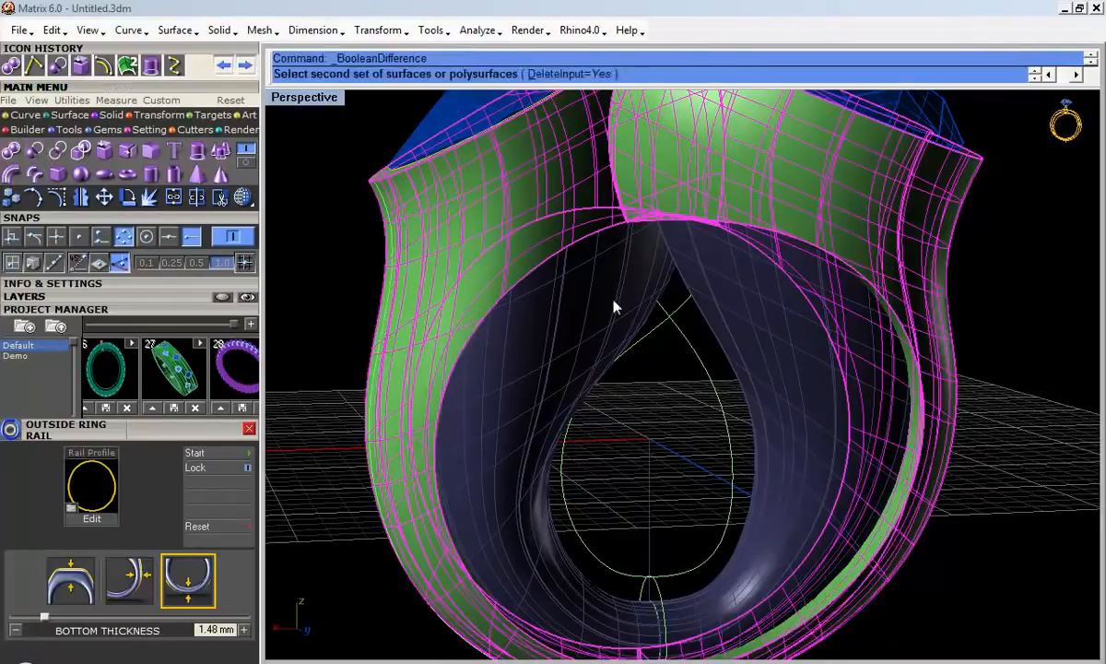
pyautogui.click(604, 304)
pyautogui.press('Return')
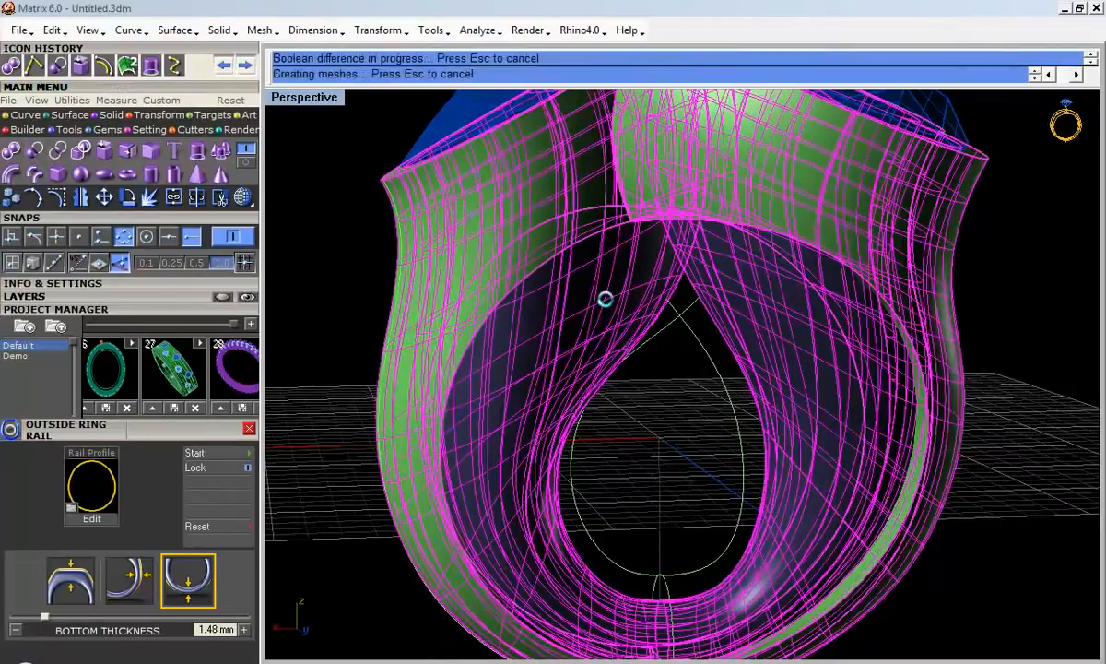
pyautogui.keyDown('ctrl'); pyautogui.moveTo(610, 300); pyautogui.dragTo(618, 354, button='right'); pyautogui.keyUp('ctrl')
pyautogui.moveTo(618, 354); pyautogui.dragTo(609, 535, button='right')
pyautogui.hotkey('ctrl', 'z')
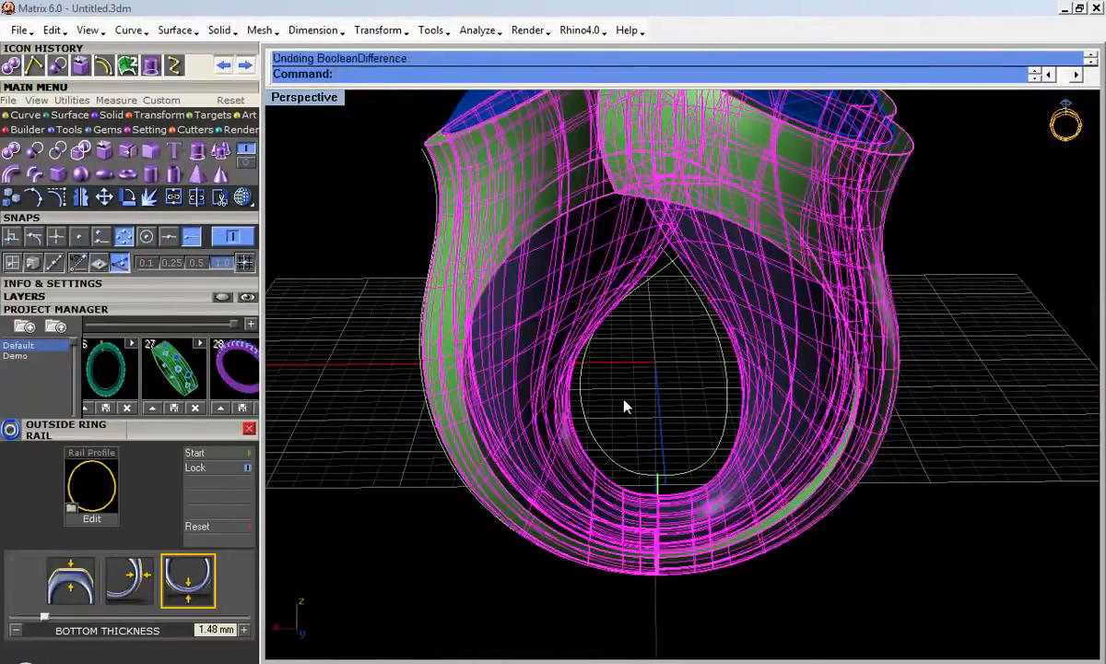
# Step: Draw another straight polyline from the origin down past the shank in the maximized Through Finger view
pyautogui.doubleClick(308, 99)
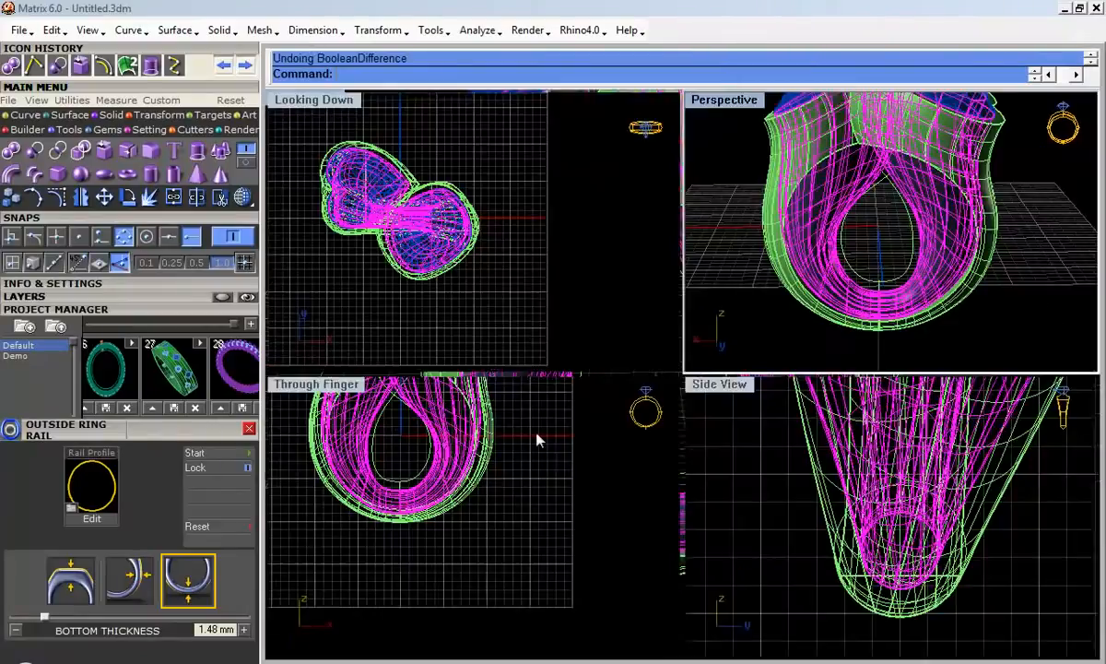
pyautogui.doubleClick(320, 384)
pyautogui.scroll(-3, 449, 426)
pyautogui.moveTo(460, 406); pyautogui.dragTo(468, 495, button='right')
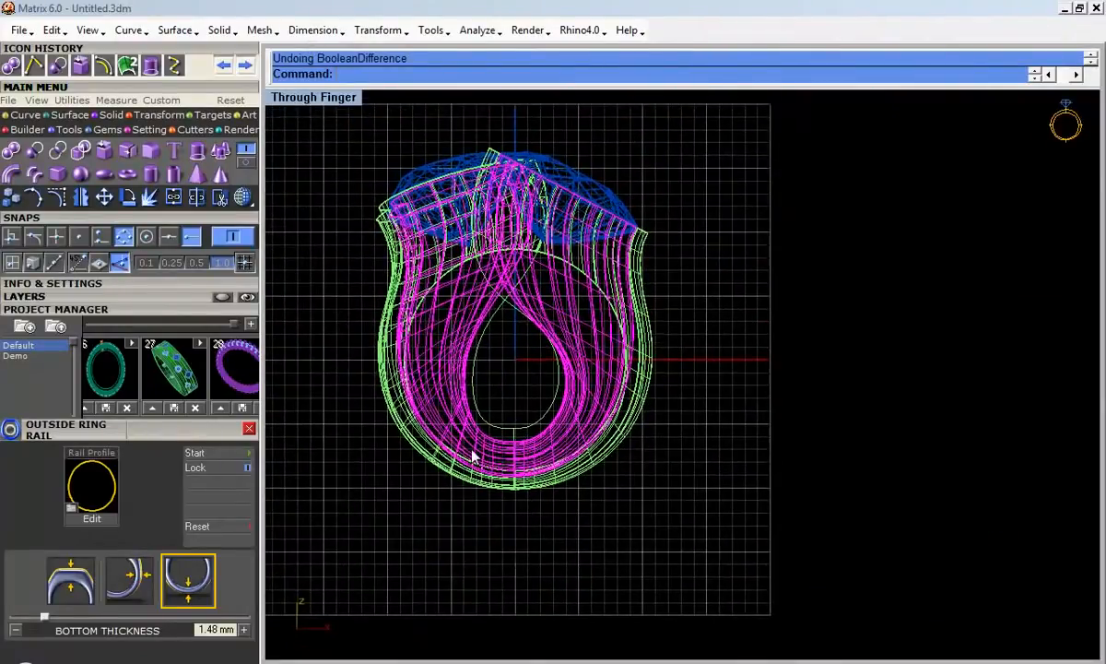
pyautogui.scroll(2, 470, 449)
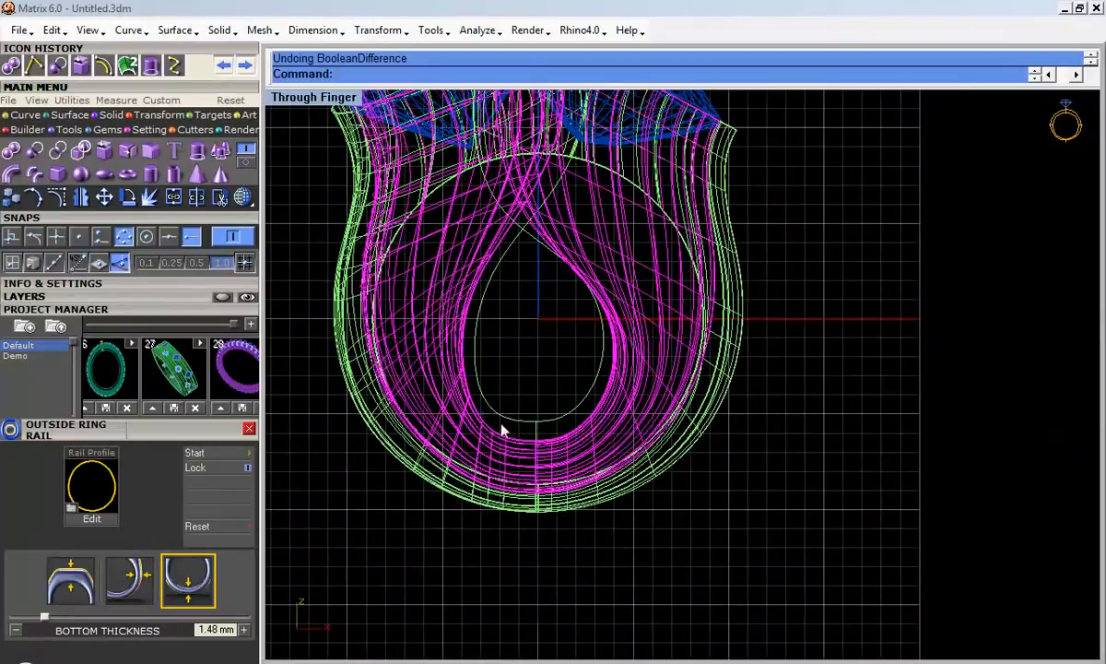
pyautogui.click(24, 116)
pyautogui.press('F4')
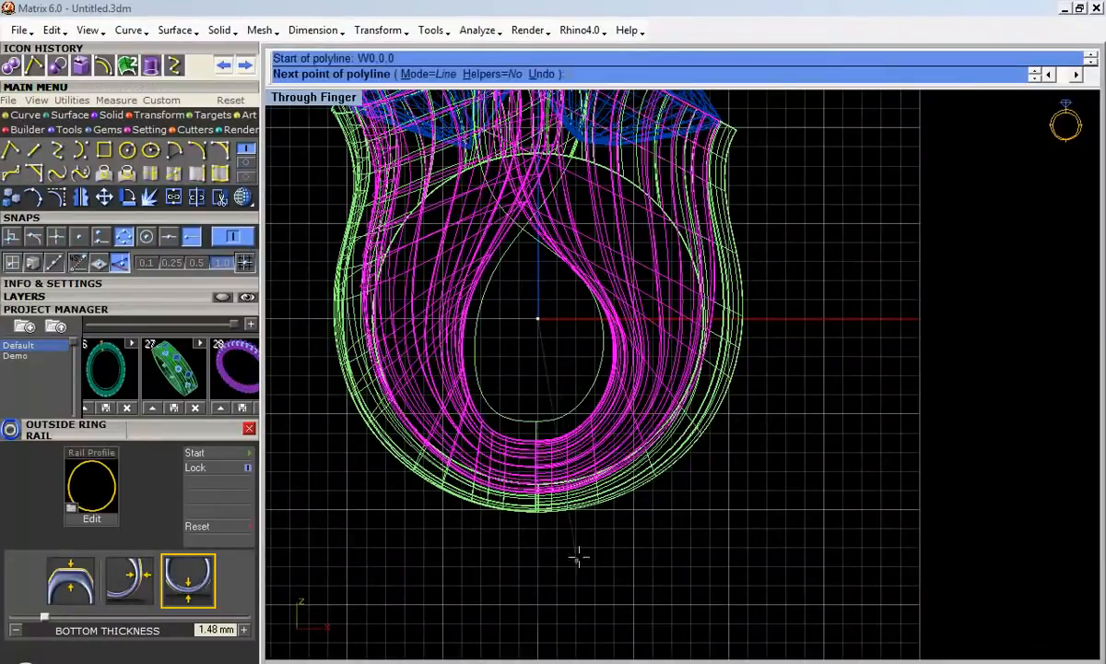
pyautogui.click(533, 590)
pyautogui.press('Return')
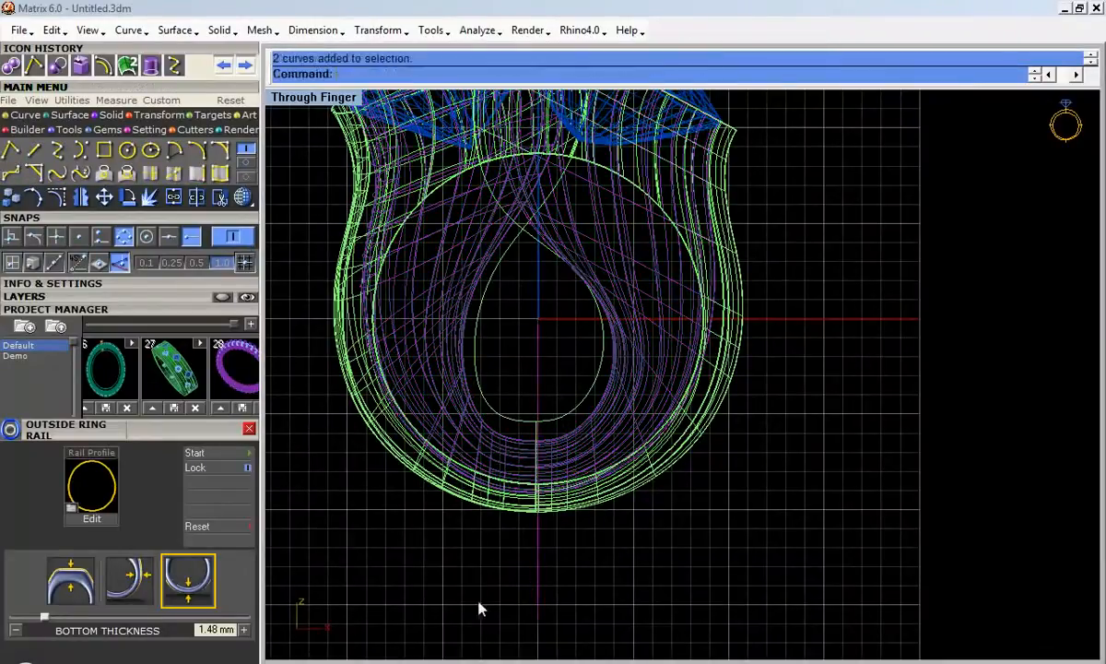
# Step: Rotate the new vertical line 45 degrees about the origin
pyautogui.click(128, 196)
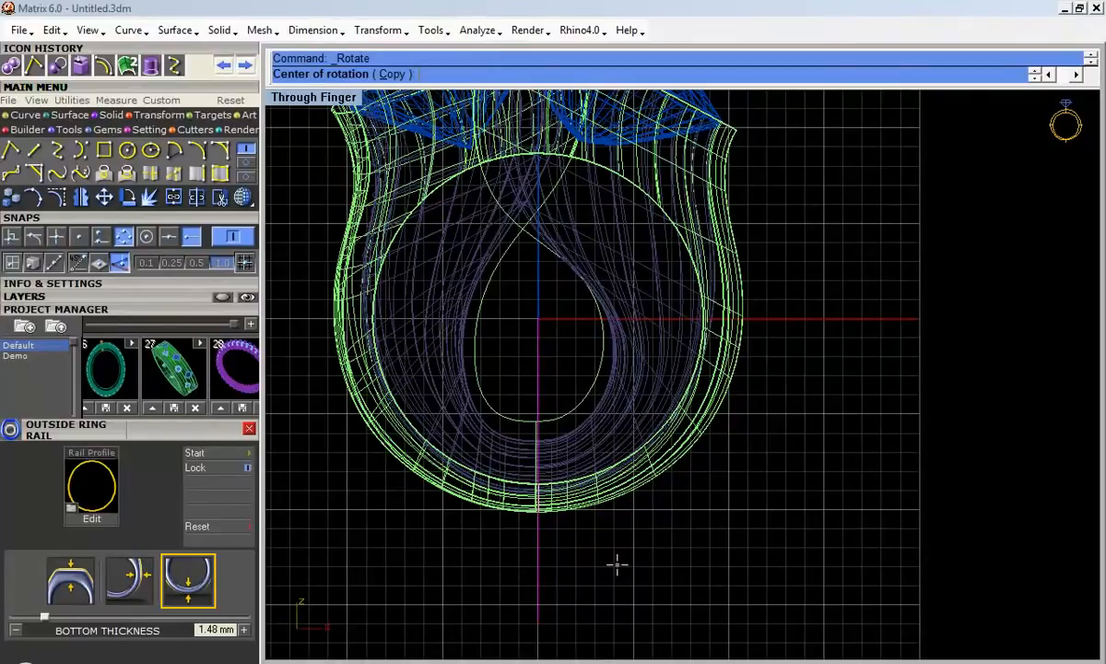
pyautogui.write('0')
pyautogui.press('Return')
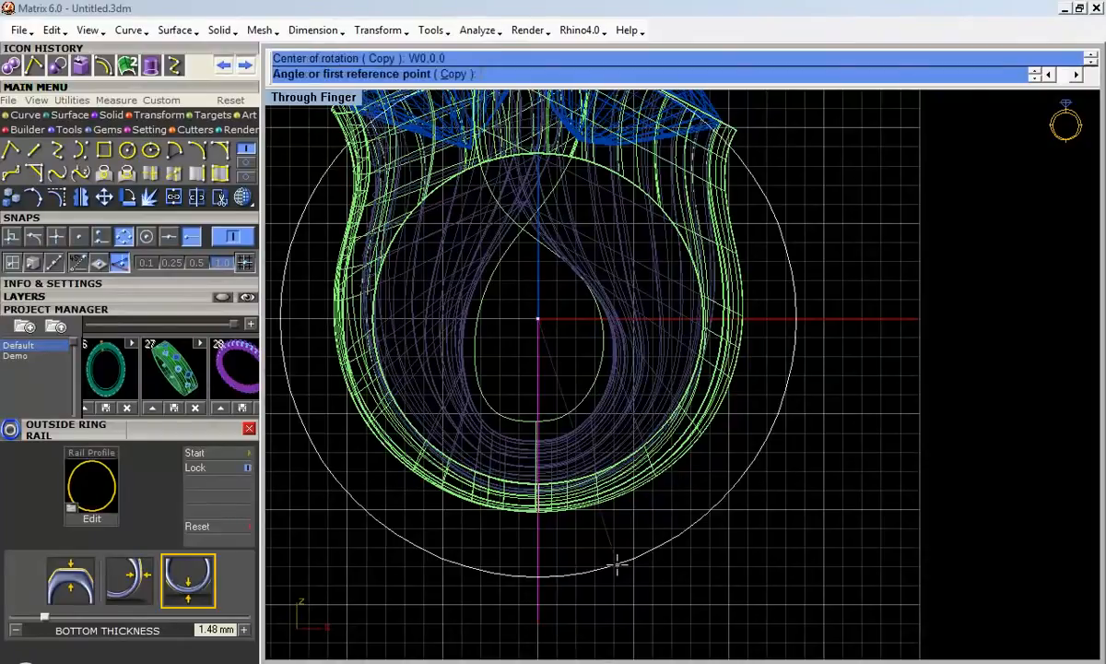
pyautogui.write('45')
pyautogui.press('Return')
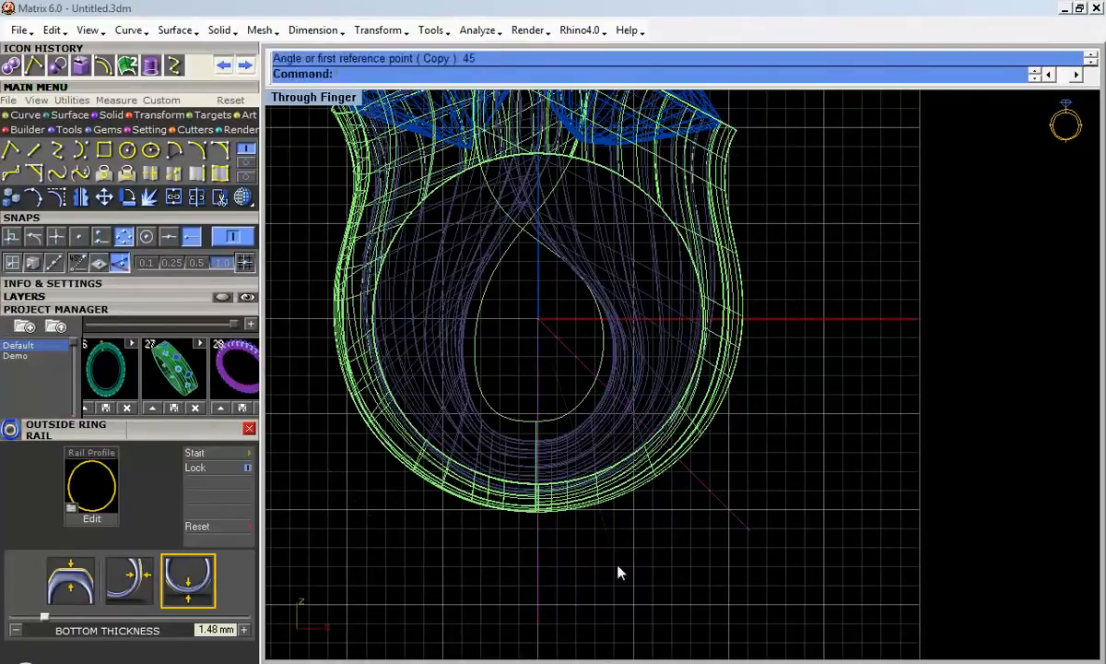
pyautogui.scroll(2, 606, 423)
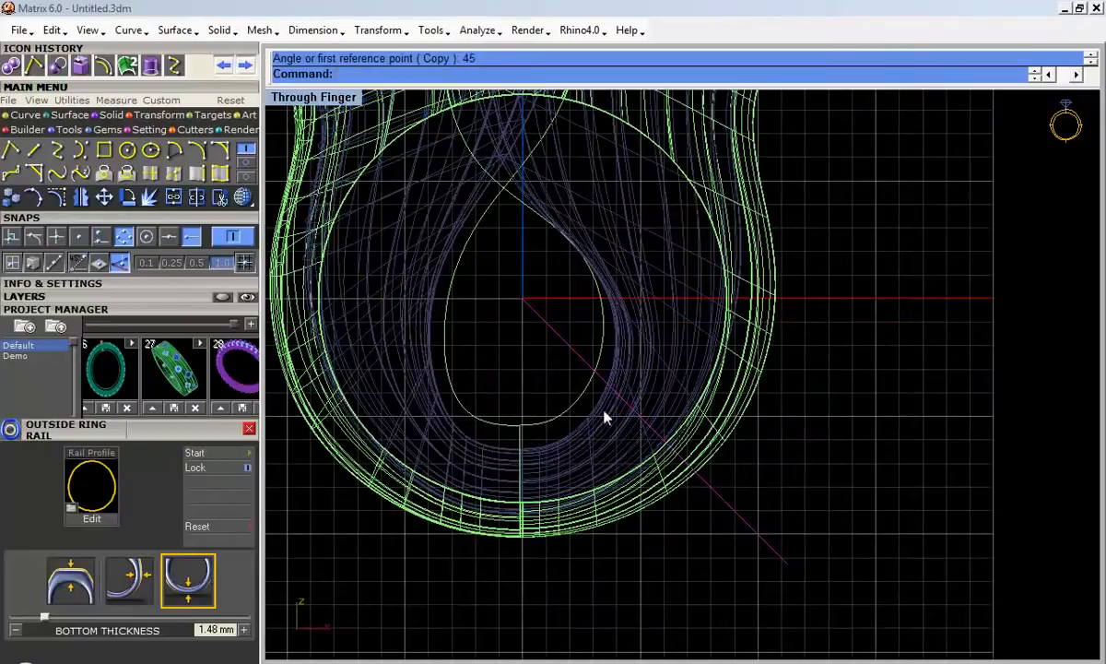
# Step: Draw a closed interpolated curve around the shank's lower right section in the Through Finger view, using the 45-degree line as a guide
pyautogui.click(58, 149)
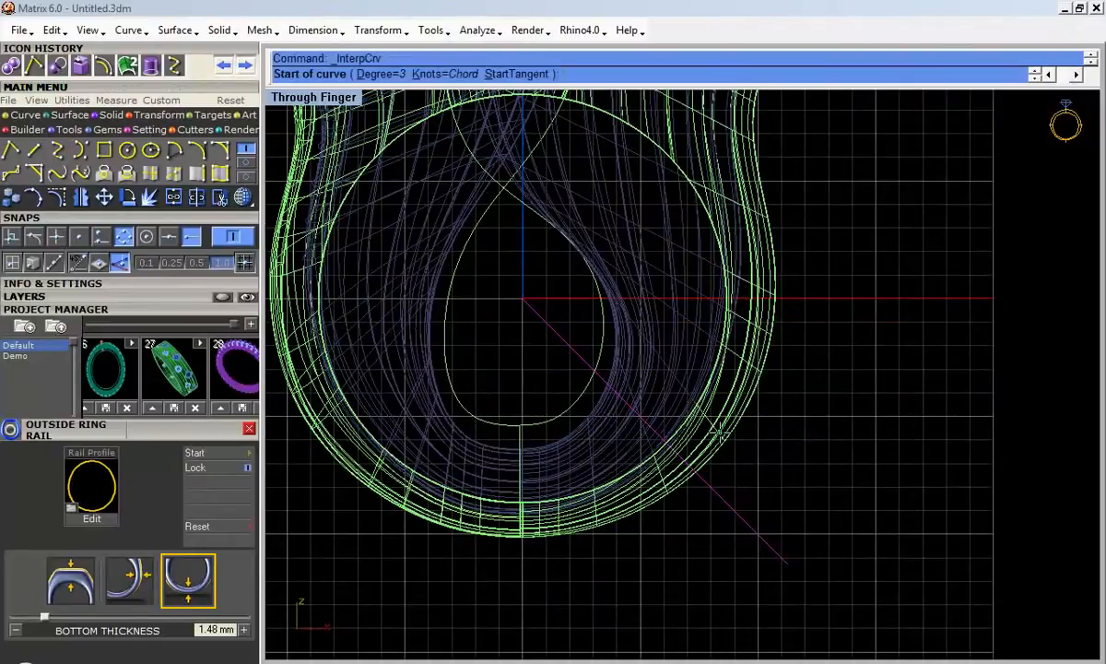
pyautogui.scroll(2, 714, 433)
pyautogui.click(704, 395)
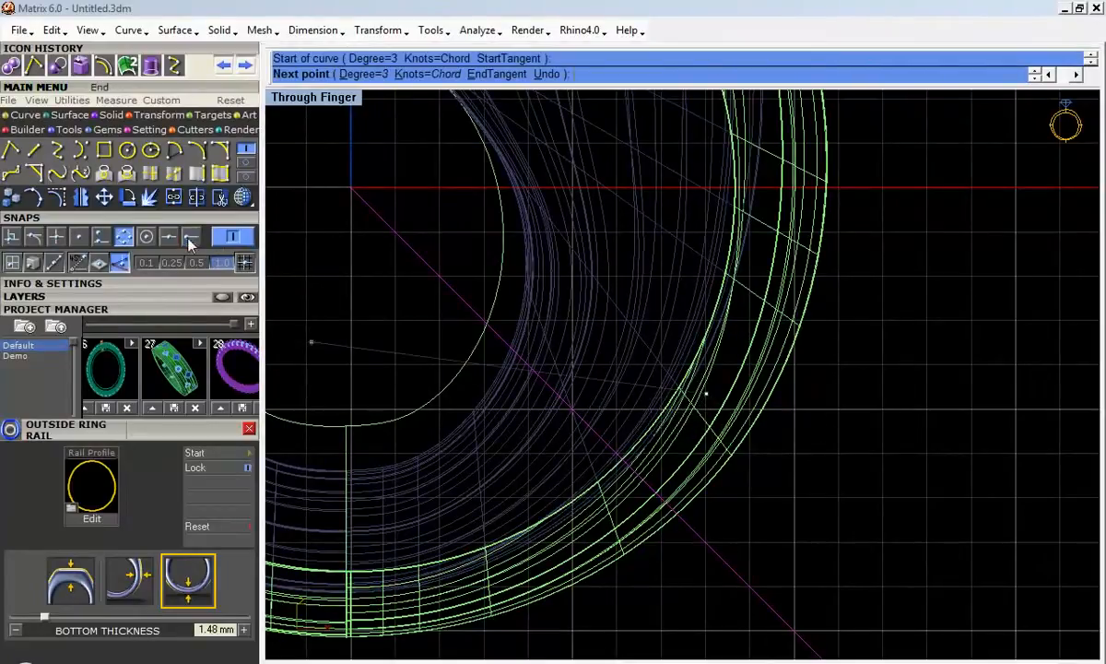
pyautogui.click(669, 441)
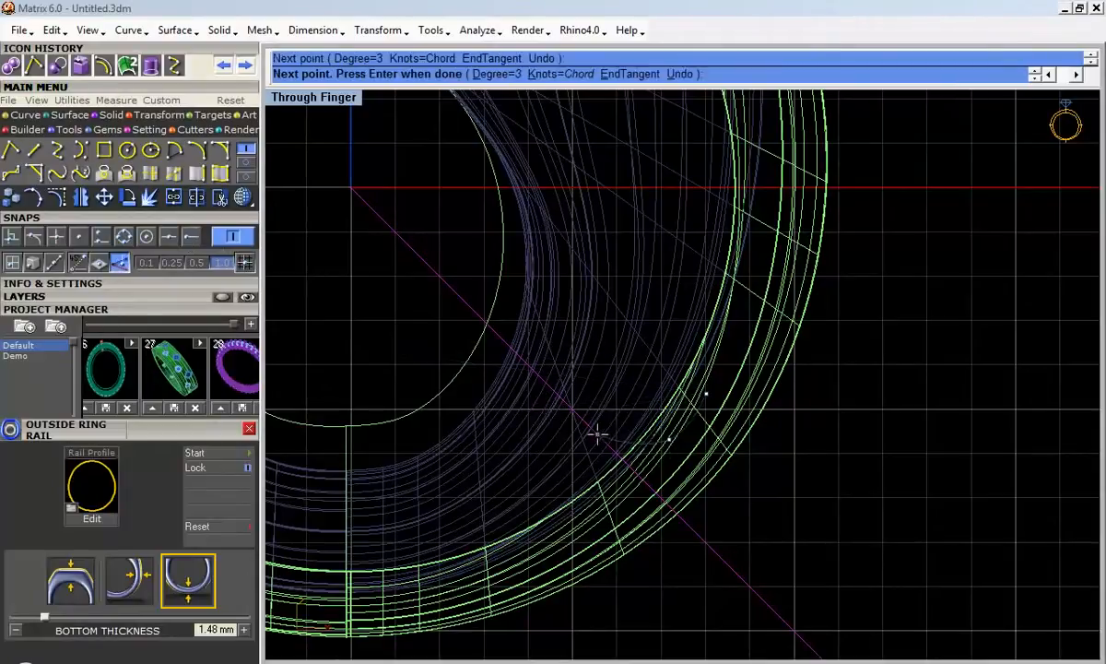
pyautogui.click(592, 434)
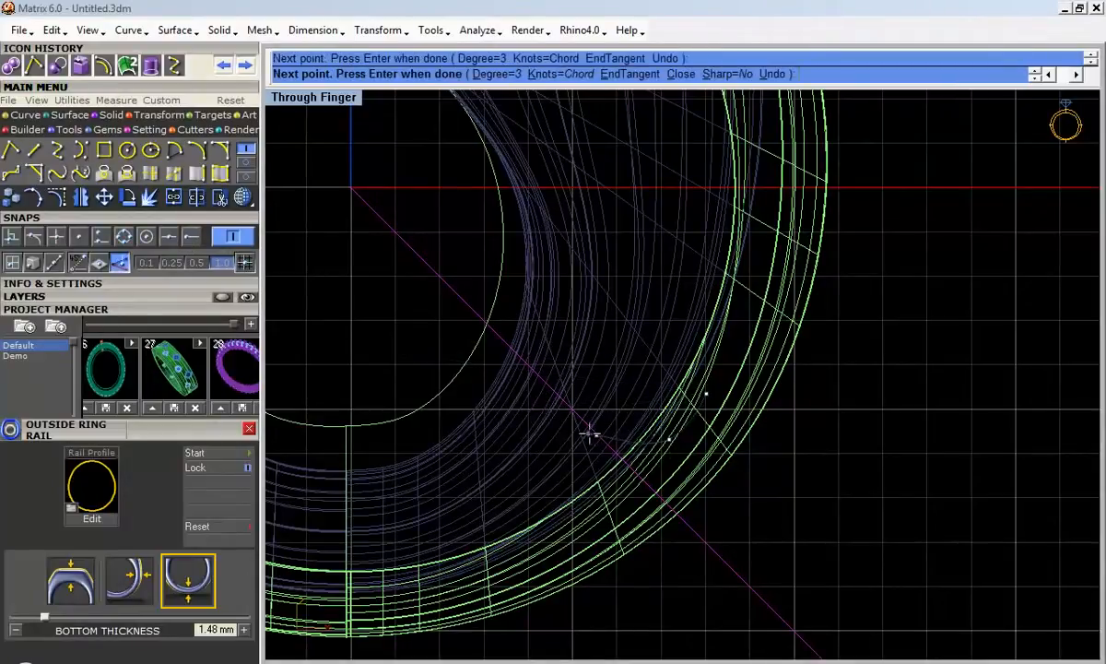
pyautogui.click(541, 388)
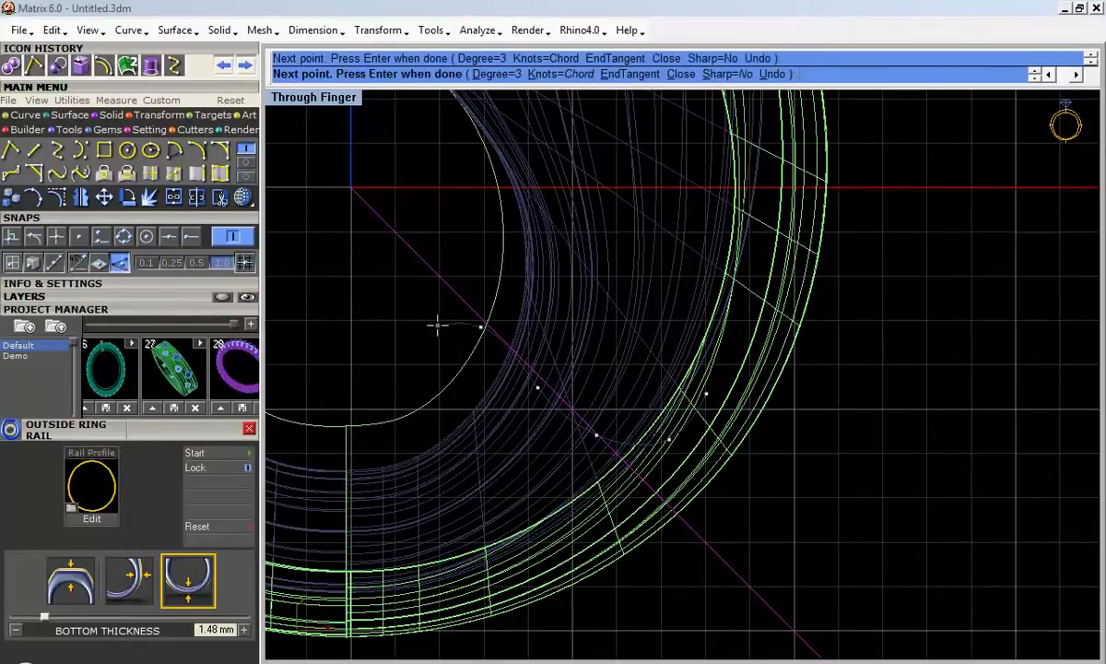
pyautogui.click(611, 588)
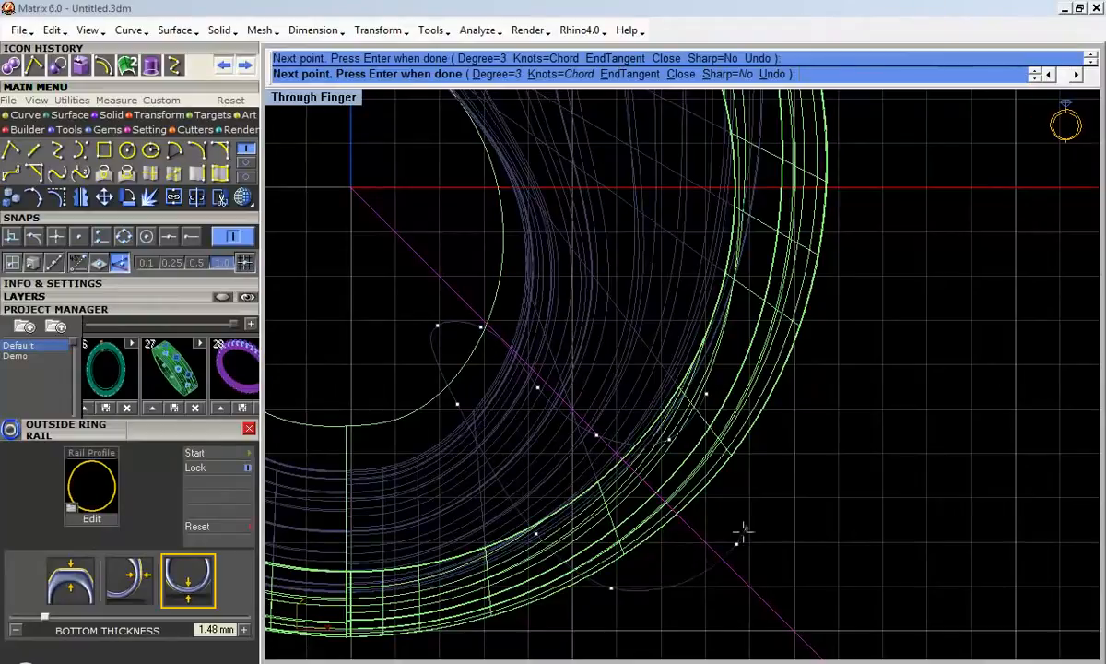
pyautogui.click(707, 387)
pyautogui.scroll(-3, 714, 359)
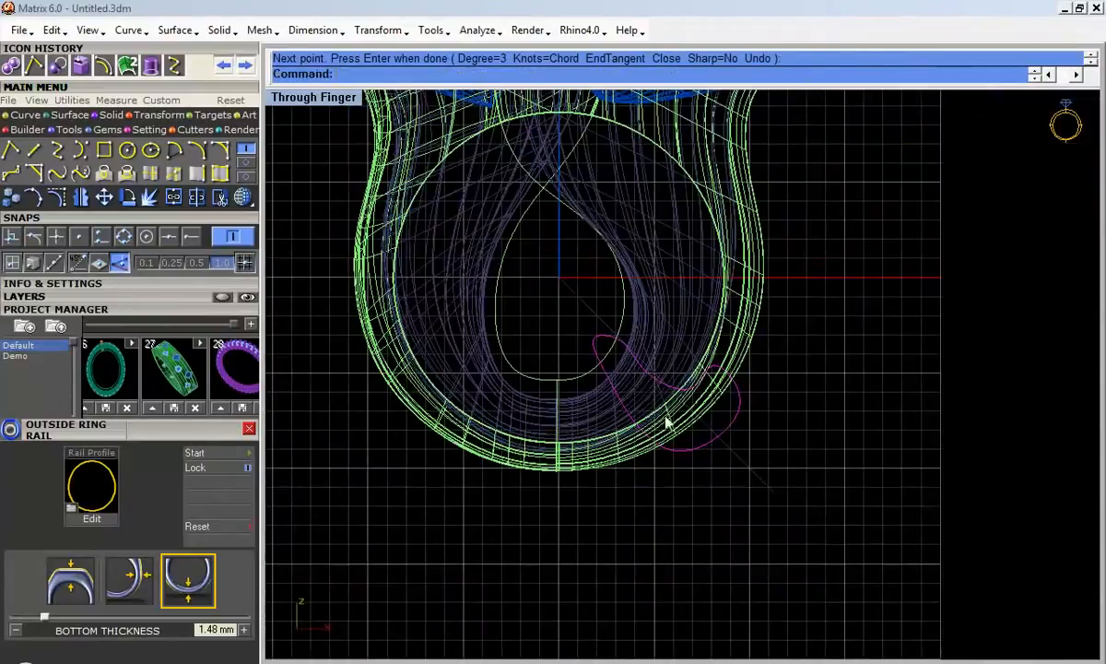
# Step: Mirror the closed cutter curve across the vertical axis to the opposite side of the shank
pyautogui.scroll(3, 676, 408)
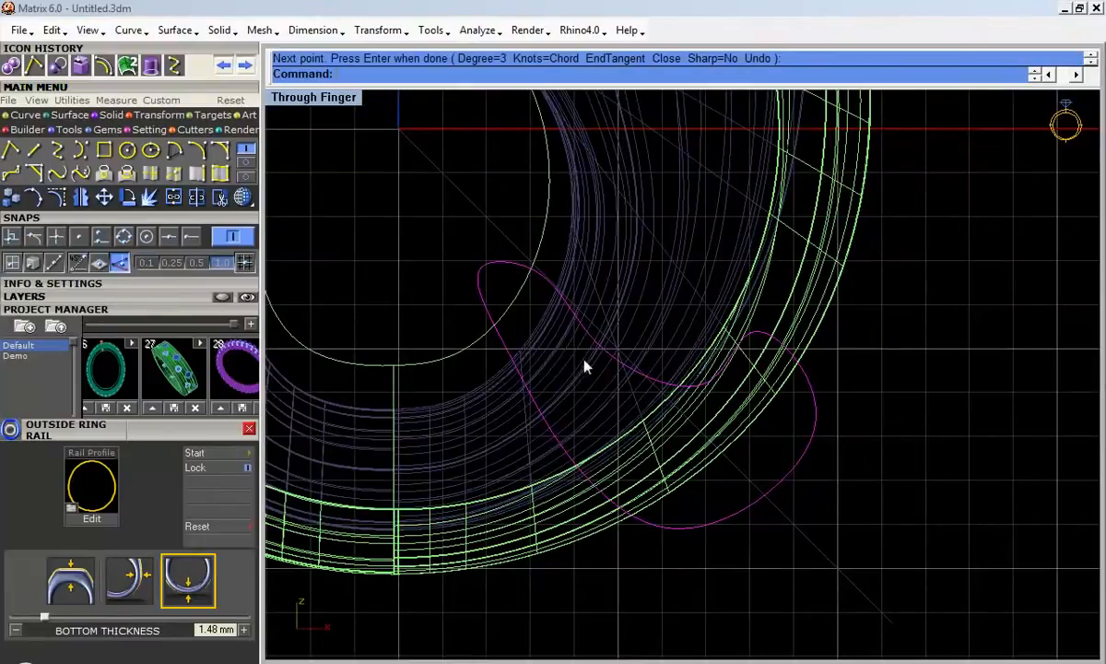
pyautogui.click(80, 197)
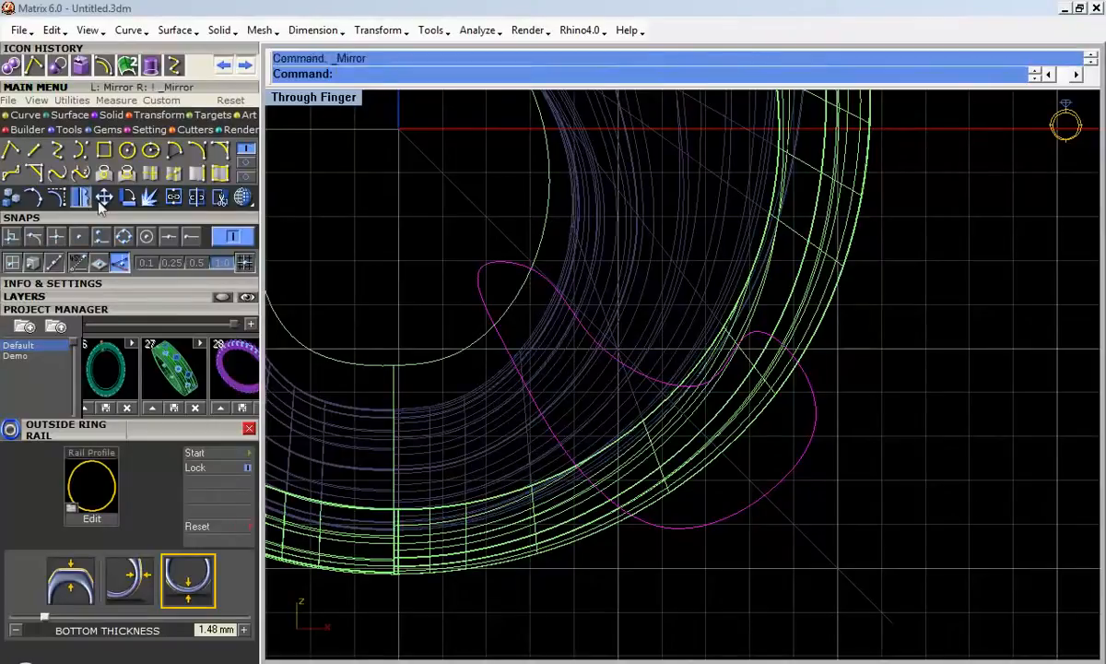
pyautogui.click(373, 267)
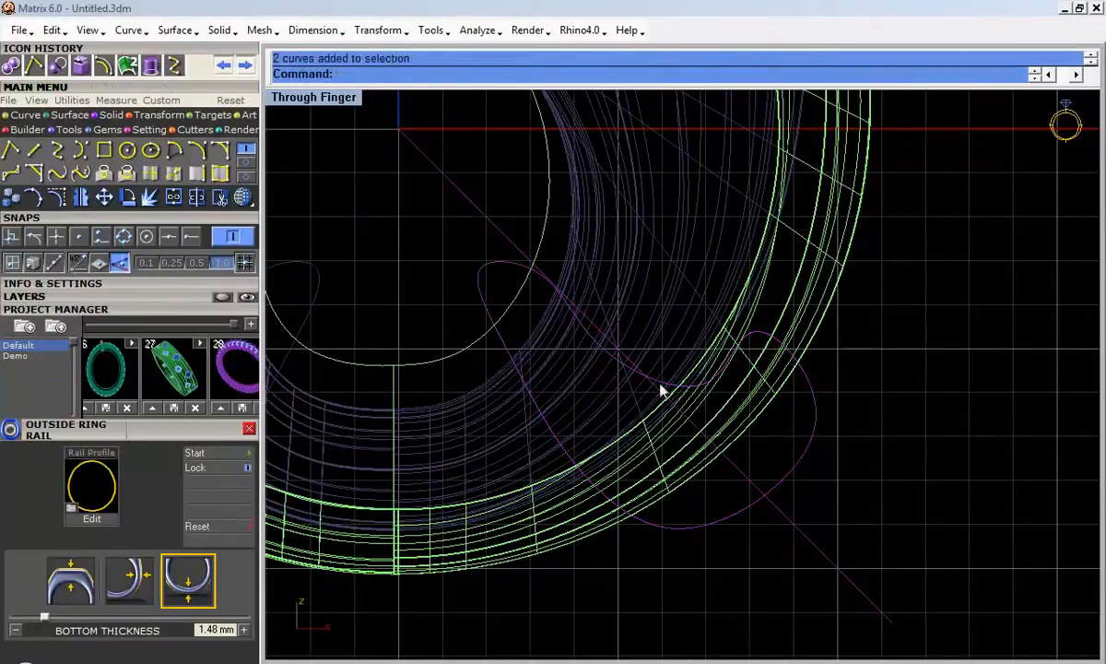
# Step: Extrude both closed cutter curves straight to both sides as capped solids reaching through the full width of the ring
pyautogui.scroll(-2, 636, 378)
pyautogui.click(411, 332)
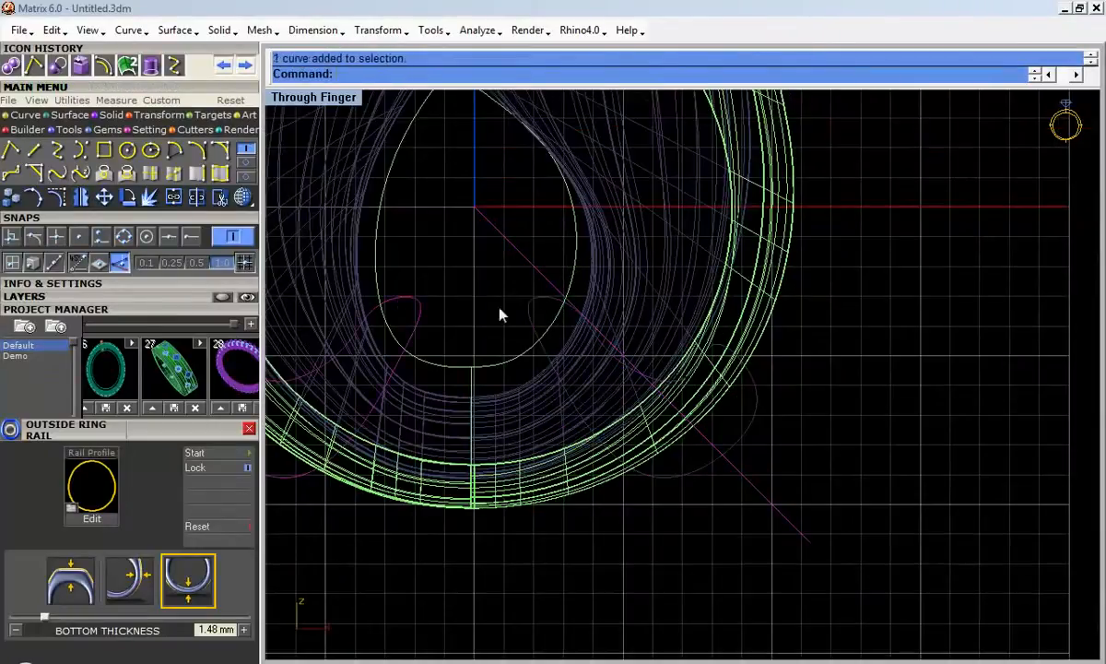
pyautogui.click(106, 115)
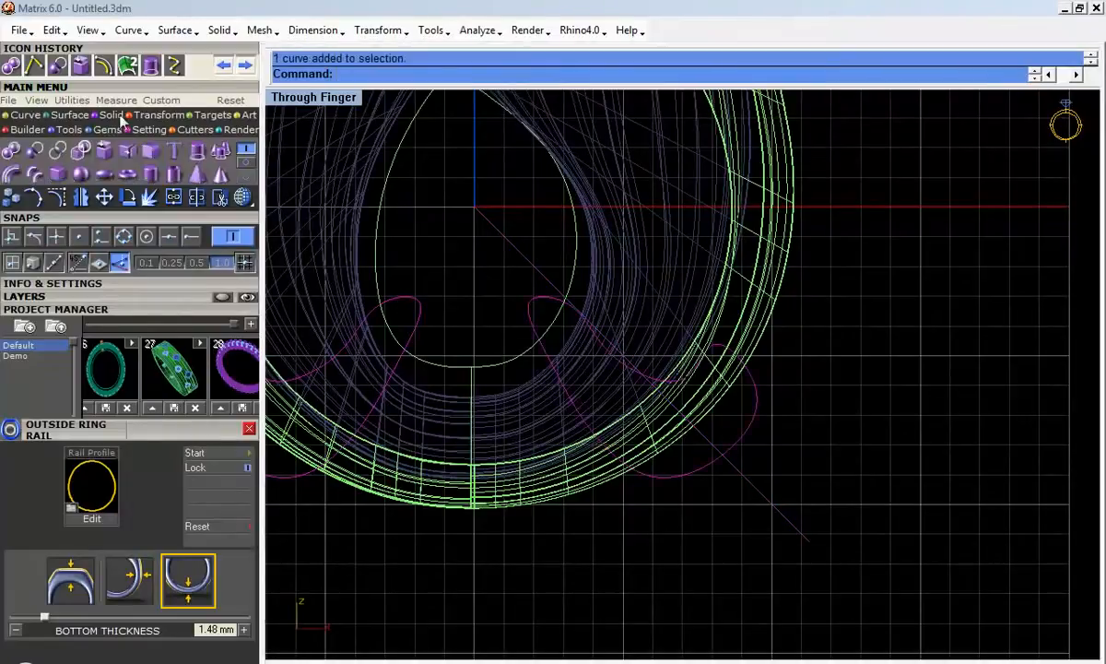
pyautogui.click(196, 149)
pyautogui.doubleClick(350, 102)
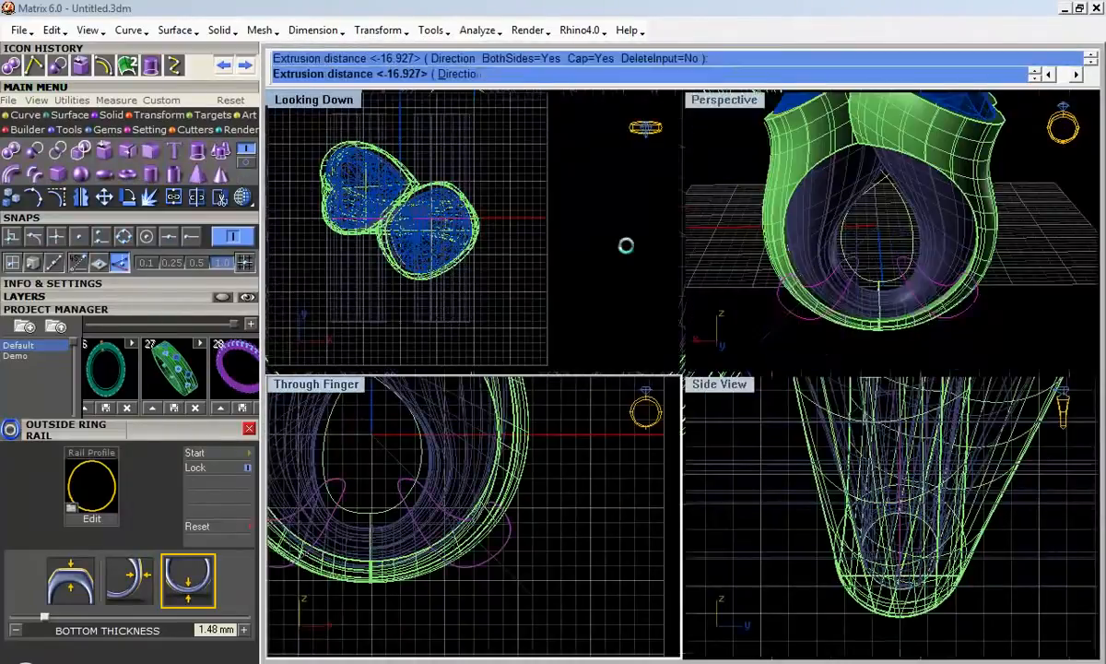
pyautogui.click(471, 316)
# Step: Subtract both extruded cutters from the inner body with Boolean Difference and delete the separated bottom piece
pyautogui.doubleClick(729, 100)
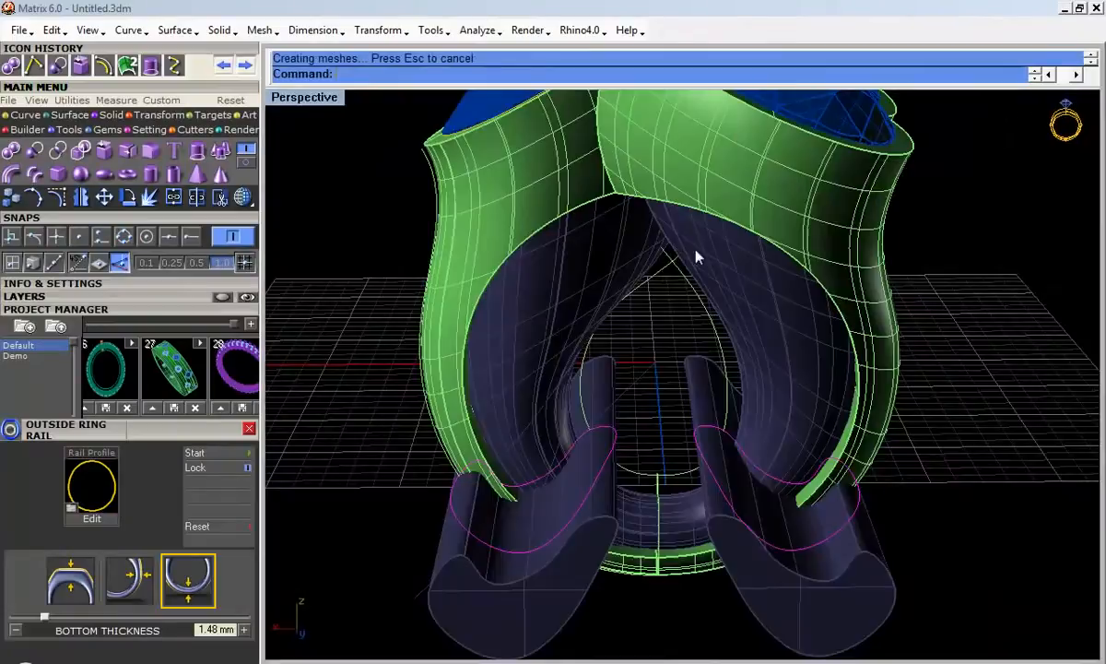
pyautogui.click(34, 152)
pyautogui.click(616, 404)
pyautogui.click(720, 410)
pyautogui.rightClick(720, 409)
pyautogui.click(673, 521)
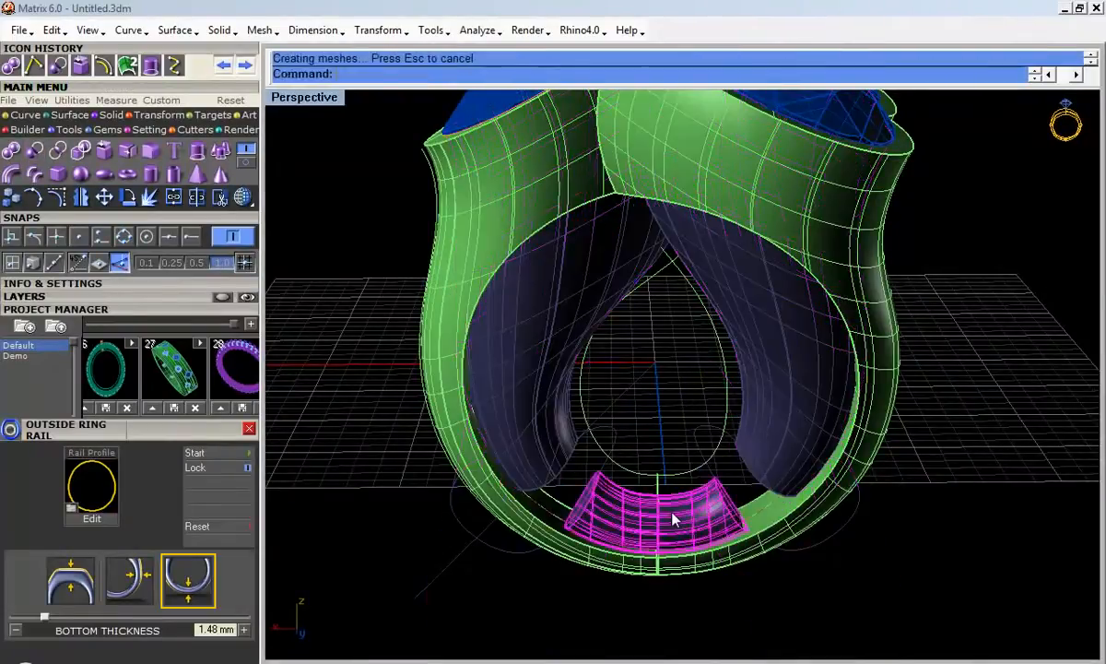
pyautogui.press('Delete')
# Step: Subtract the two remaining inner body pieces from the outer ring with Boolean Difference to hollow it
pyautogui.moveTo(670, 514); pyautogui.dragTo(582, 509, button='right')
pyautogui.scroll(4, 620, 410)
pyautogui.click(610, 440)
pyautogui.scroll(-3, 643, 436)
pyautogui.click(583, 509)
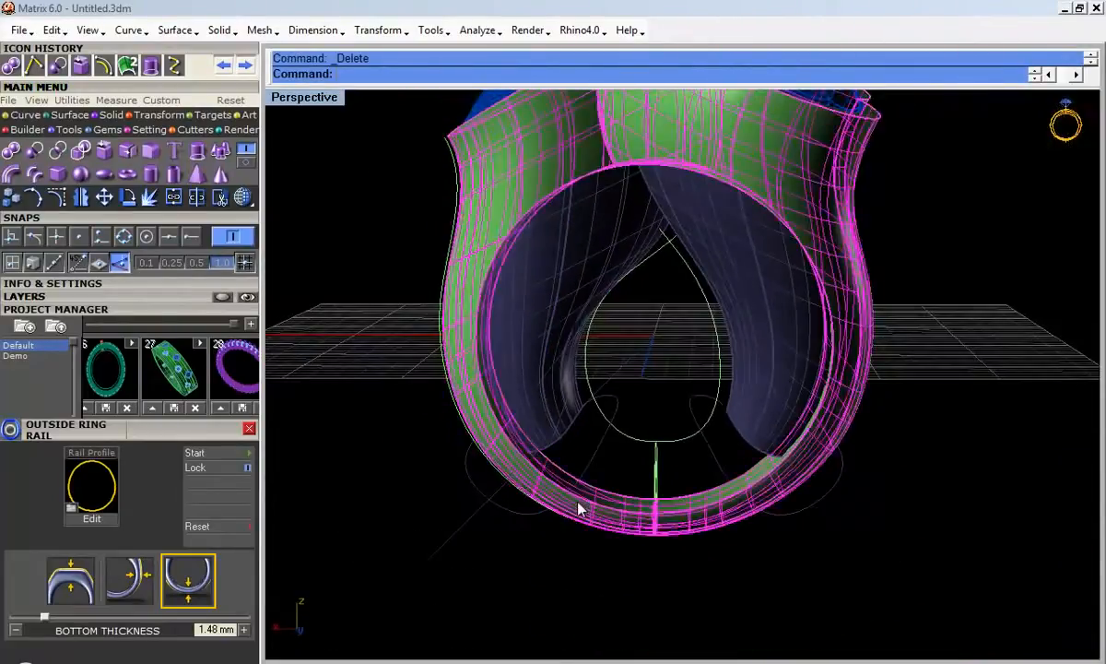
pyautogui.click(34, 152)
pyautogui.click(527, 313)
pyautogui.click(747, 319)
pyautogui.press('Return')
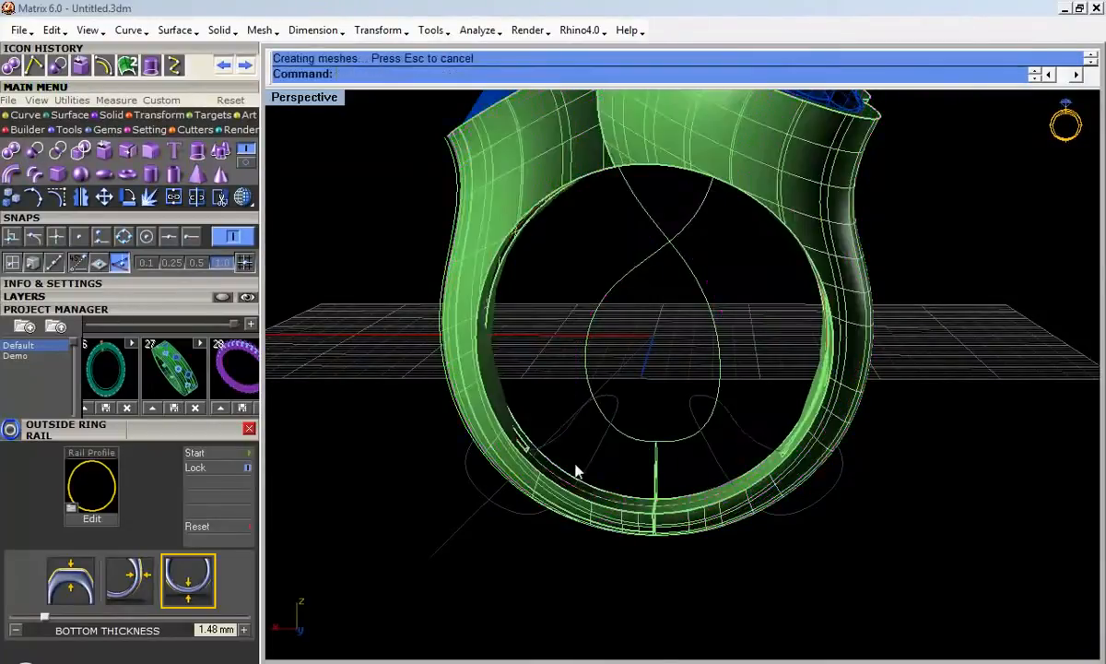
# Step: Inspect the hollowed ring from several angles, checking the inside of the shank and the area beneath the gems
pyautogui.scroll(3, 563, 432)
pyautogui.moveTo(563, 433); pyautogui.dragTo(619, 450, button='right')
pyautogui.moveTo(615, 392); pyautogui.dragTo(617, 341, button='right')
pyautogui.scroll(3, 745, 294)
pyautogui.click(746, 329)
pyautogui.click(911, 324)
pyautogui.scroll(-1, 909, 324)
pyautogui.moveTo(815, 330); pyautogui.dragTo(659, 332, button='right')
pyautogui.click(596, 257)
pyautogui.click(892, 166)
pyautogui.moveTo(892, 166); pyautogui.dragTo(725, 209, button='right')
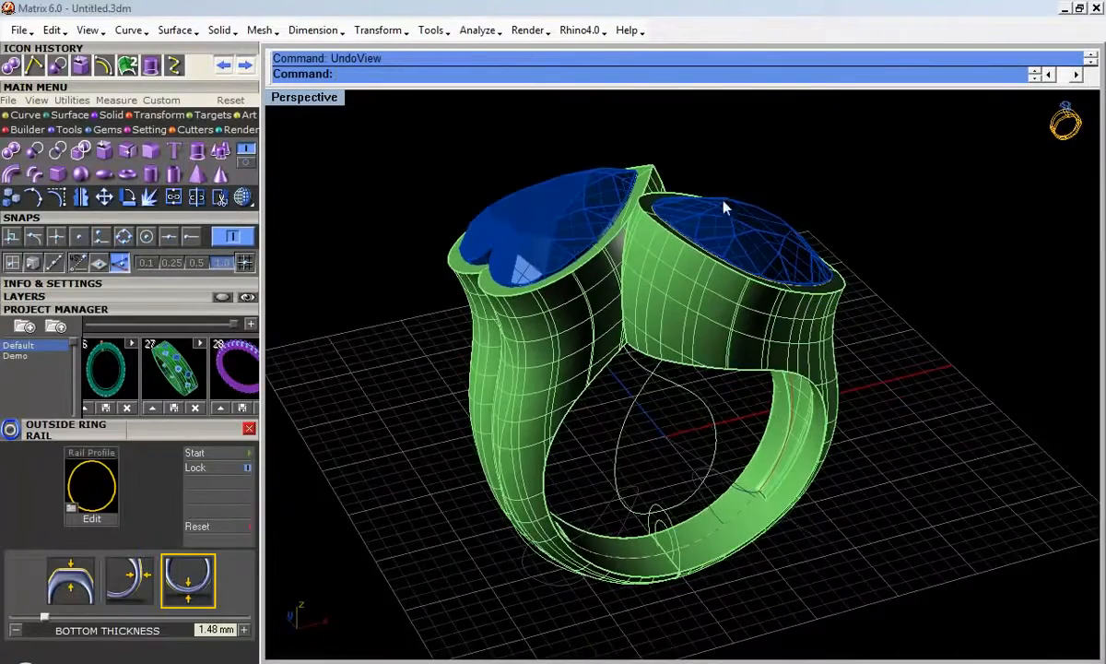
# Step: Examine the outer ring's top rim around the heart-shaped gem up close and from above
pyautogui.scroll(3, 518, 254)
pyautogui.click(559, 325)
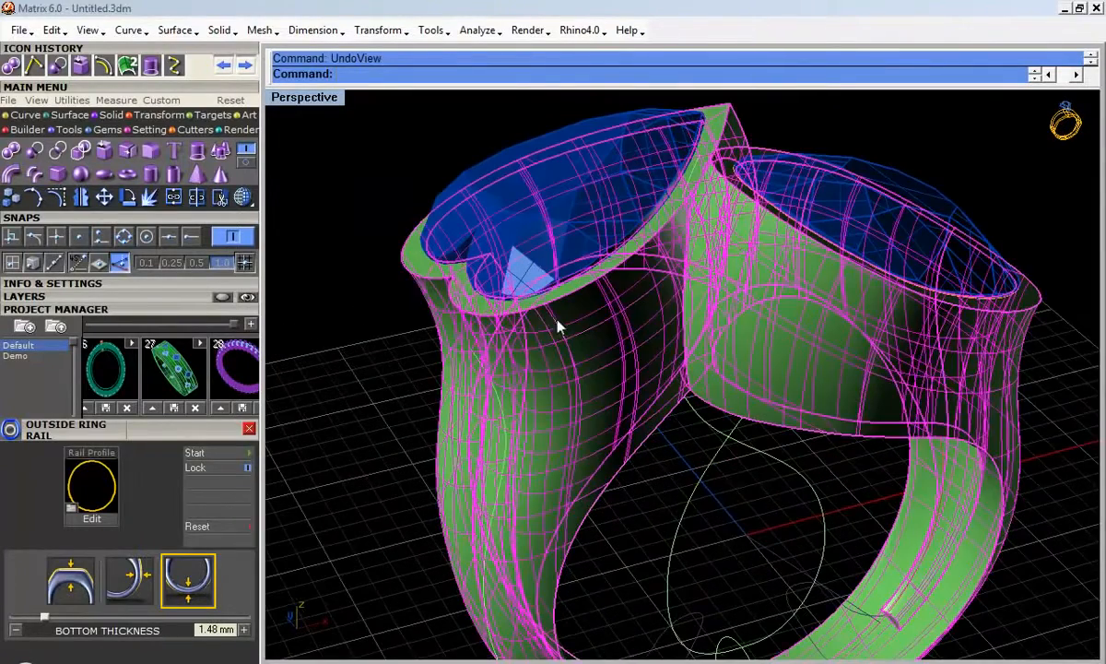
pyautogui.click(379, 273)
pyautogui.scroll(-2, 517, 282)
pyautogui.moveTo(597, 284); pyautogui.dragTo(627, 381, button='right')
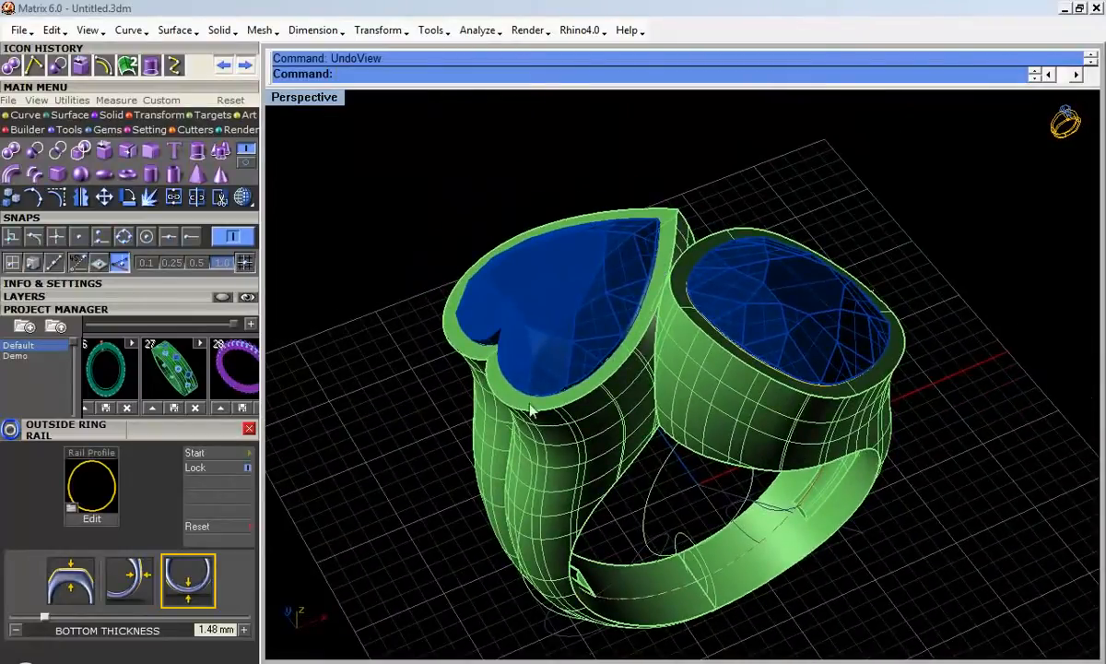
pyautogui.scroll(4, 471, 357)
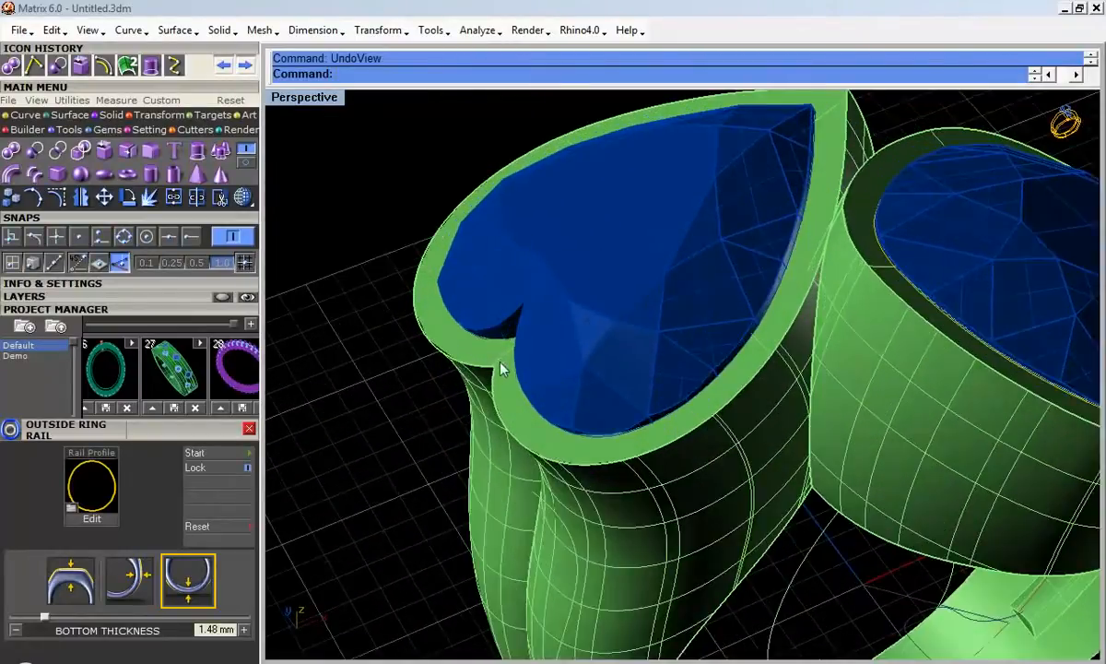
pyautogui.scroll(-3, 516, 350)
pyautogui.moveTo(548, 398); pyautogui.dragTo(530, 353, button='right')
pyautogui.scroll(-2, 518, 339)
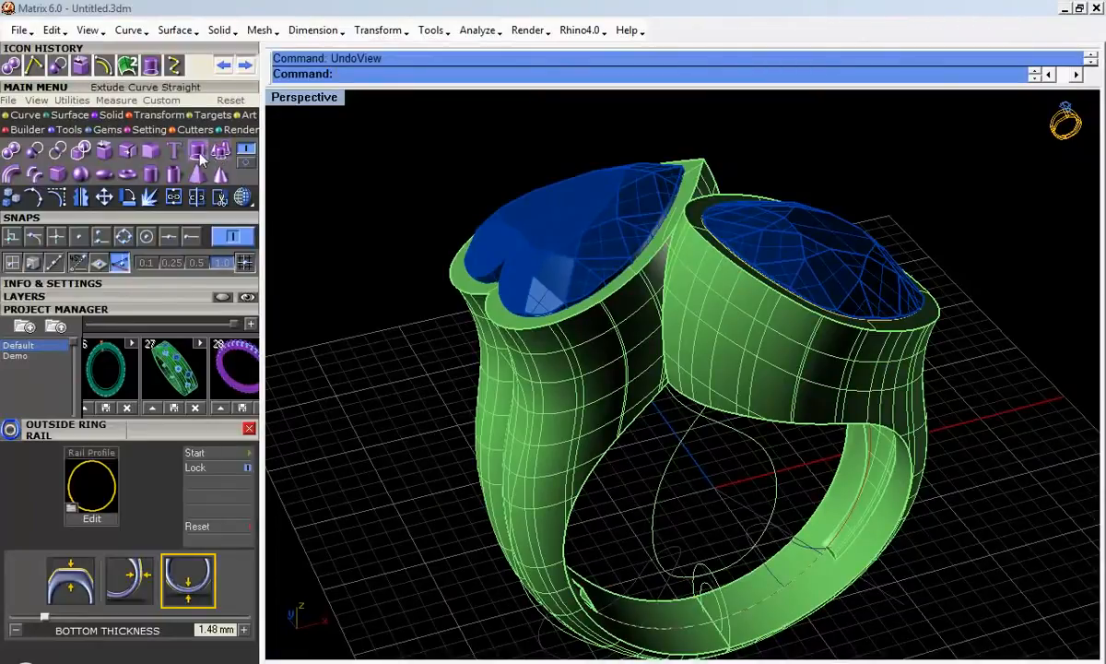
pyautogui.click(246, 162)
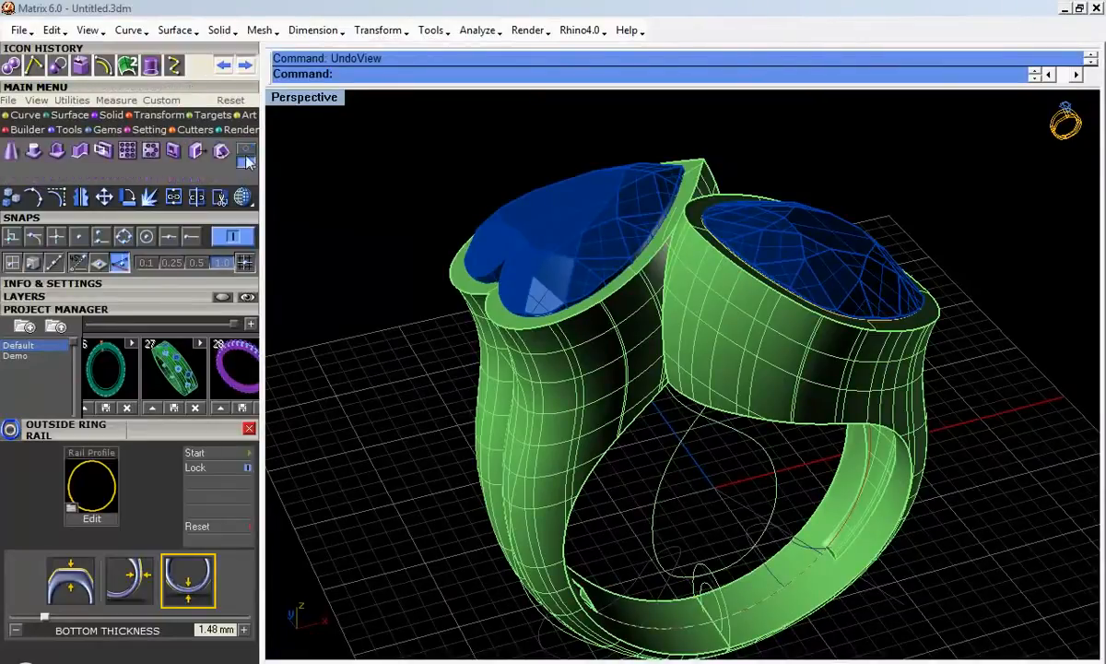
pyautogui.click(244, 152)
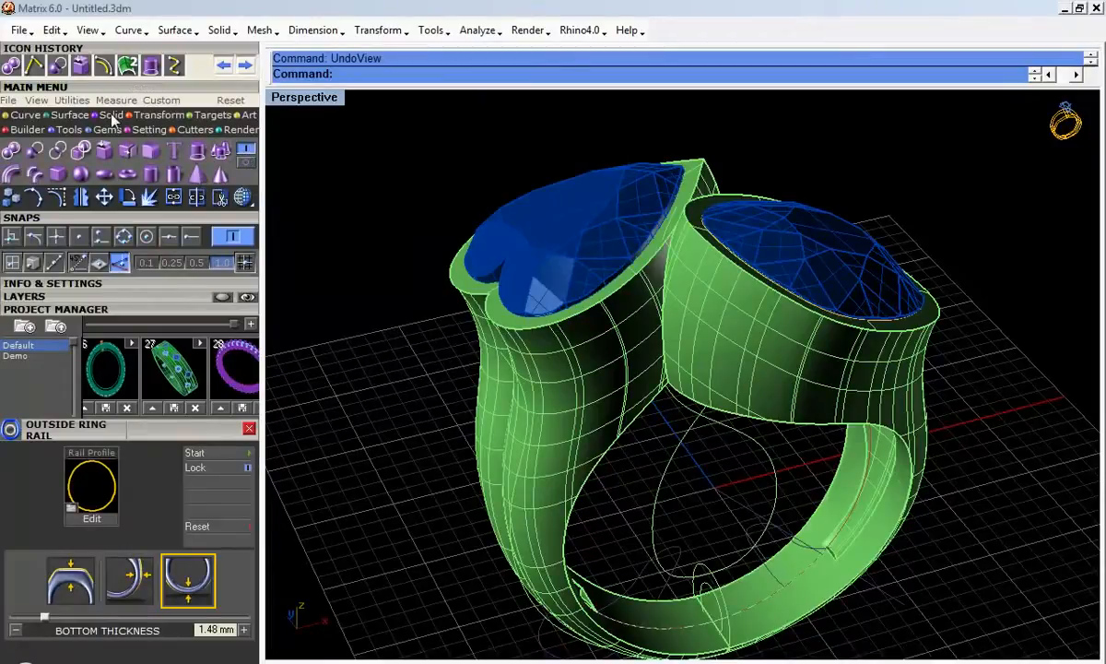
pyautogui.click(71, 115)
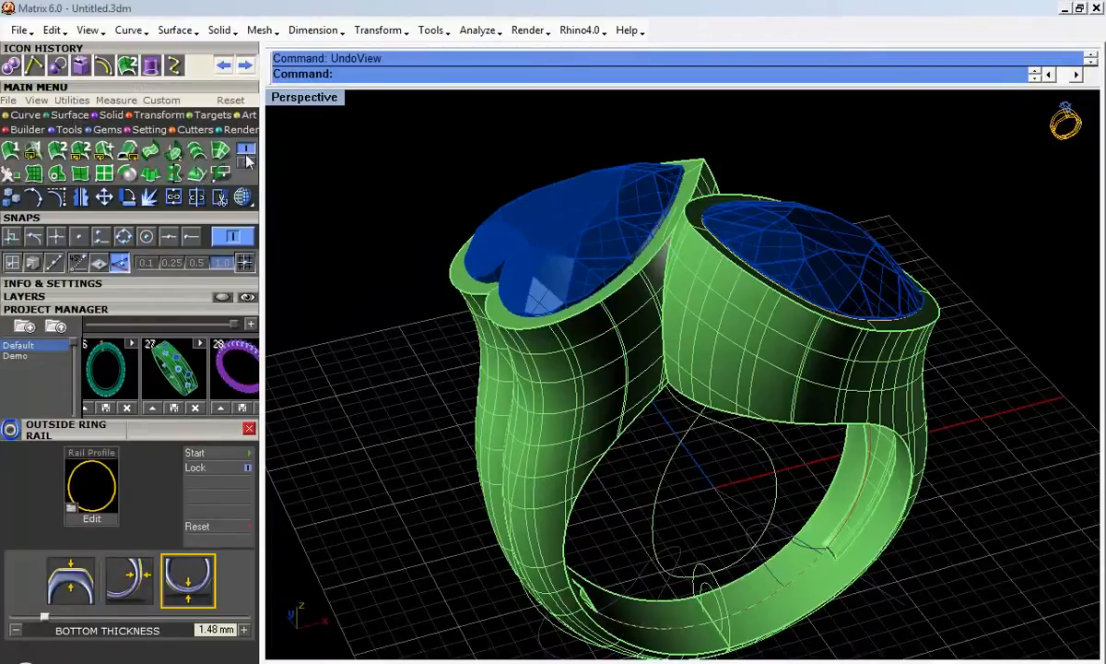
pyautogui.click(112, 116)
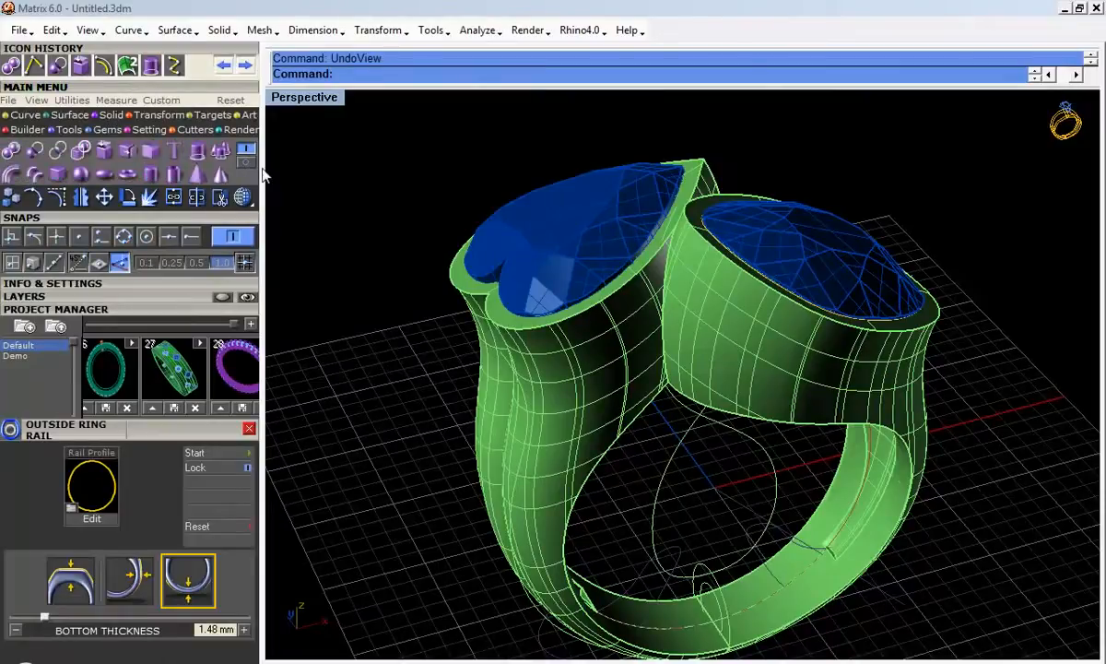
# Step: Extrude the outer and inner heart outline curves straight upward from the setting as a capped solid, with BothSides set to No
pyautogui.click(198, 159)
pyautogui.scroll(5, 500, 247)
pyautogui.click(495, 251)
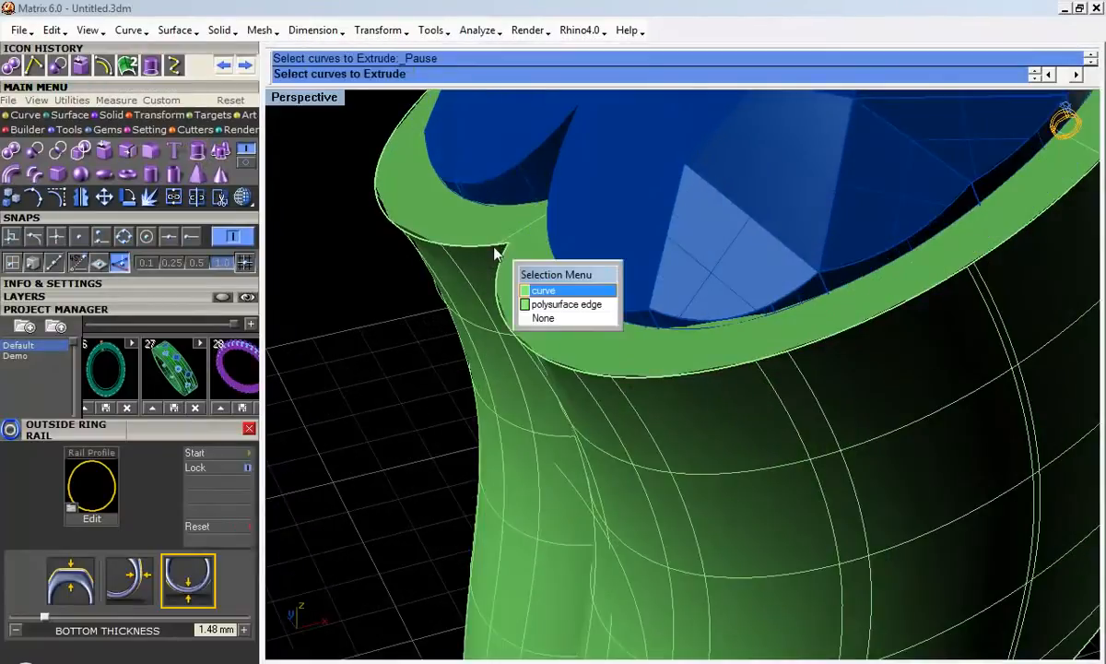
pyautogui.click(541, 293)
pyautogui.scroll(-3, 514, 317)
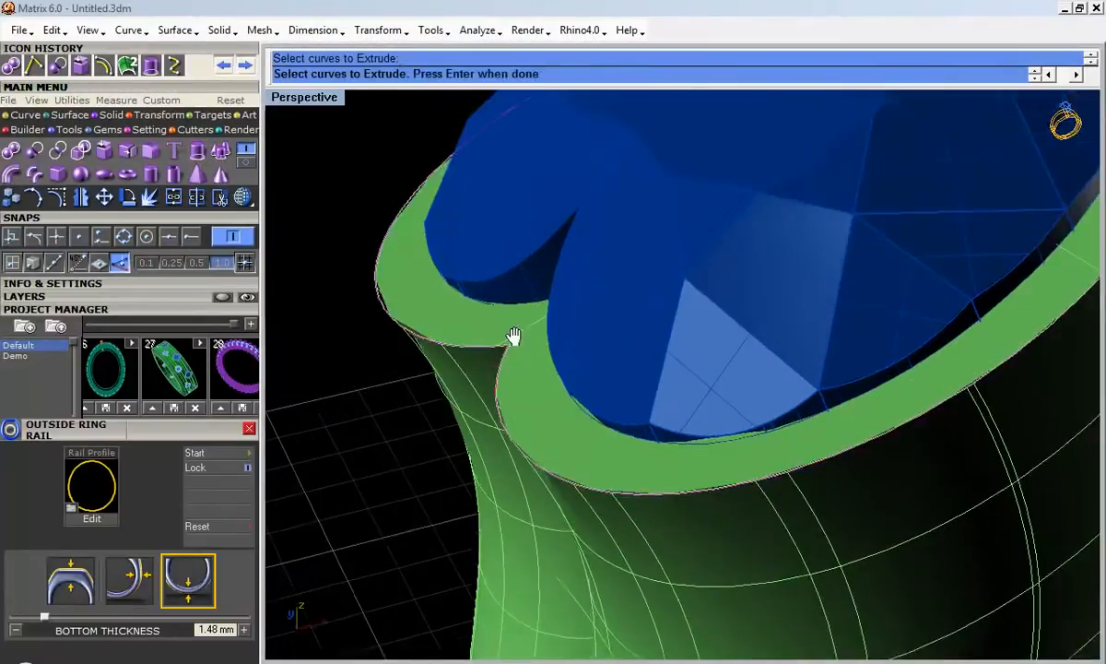
pyautogui.click(243, 197)
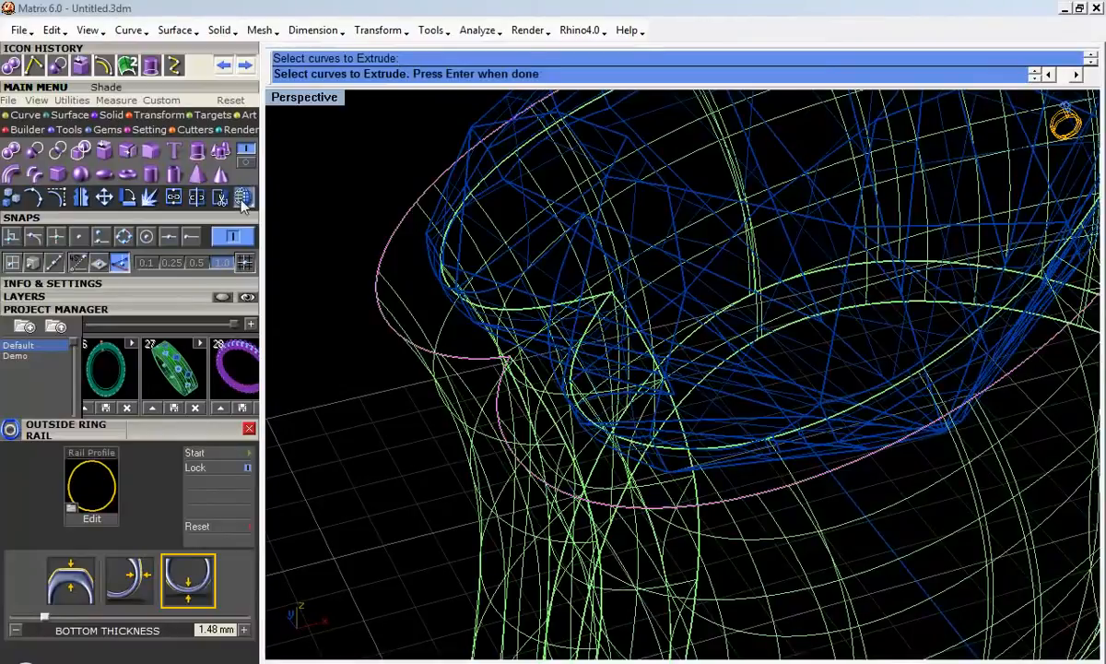
pyautogui.click(549, 312)
pyautogui.click(602, 351)
pyautogui.scroll(-3, 553, 297)
pyautogui.press('Return')
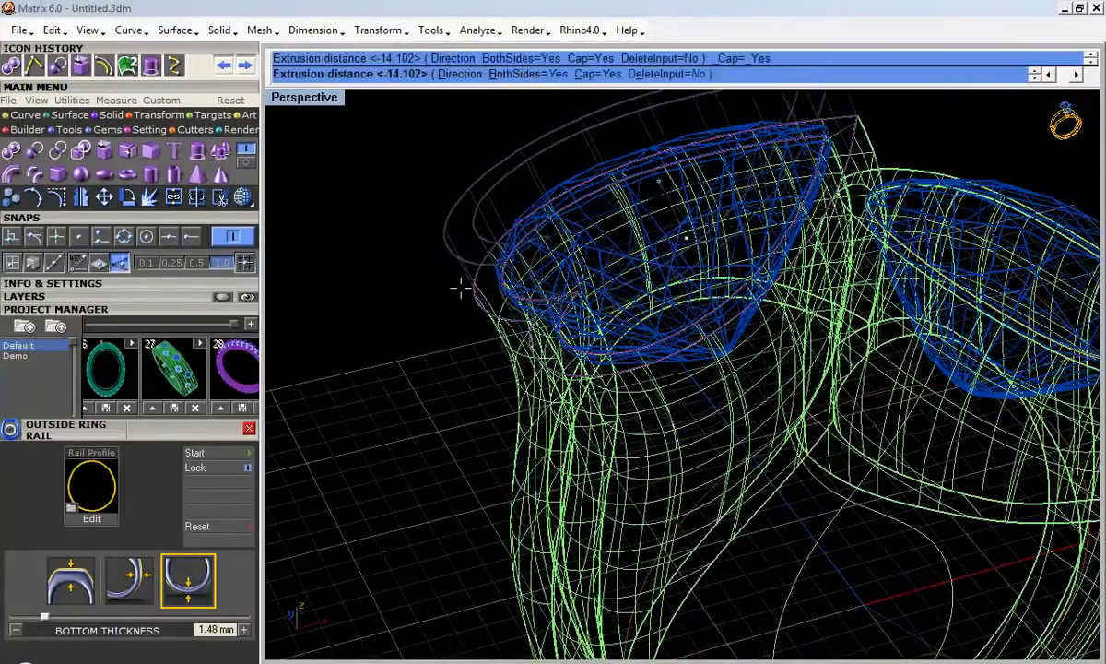
pyautogui.scroll(4, 429, 249)
pyautogui.write('b')
pyautogui.press('Return')
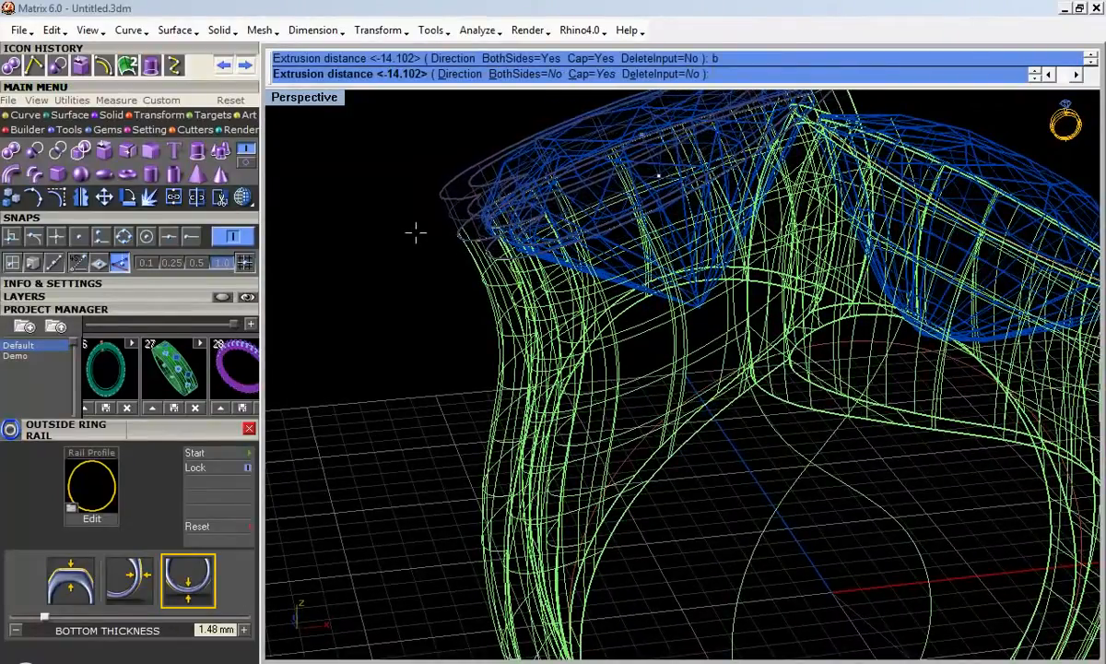
pyautogui.press('Return')
pyautogui.scroll(-5, 413, 242)
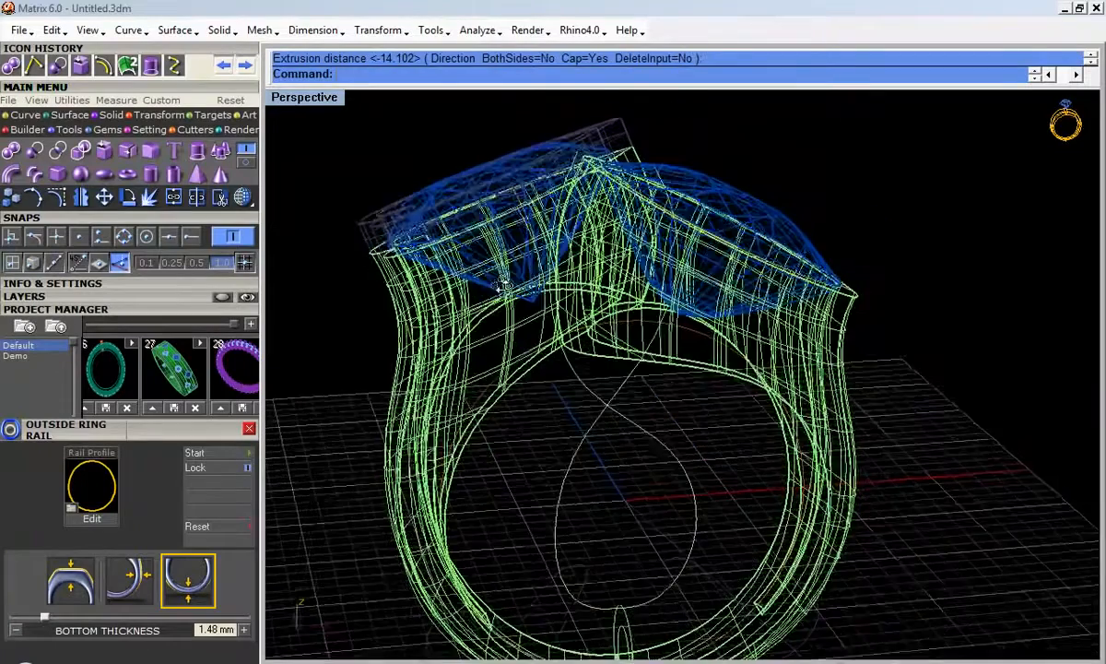
# Step: Examine the new heart rim and the outline curves around the second gem in shaded and wireframe display
pyautogui.click(243, 196)
pyautogui.moveTo(516, 230); pyautogui.dragTo(491, 256, button='right')
pyautogui.moveTo(719, 213); pyautogui.dragTo(652, 231, button='right')
pyautogui.scroll(6, 766, 203)
pyautogui.click(243, 196)
pyautogui.keyDown('shift'); pyautogui.moveTo(414, 350); pyautogui.dragTo(584, 264, button='right'); pyautogui.keyUp('shift')
pyautogui.scroll(6, 524, 265)
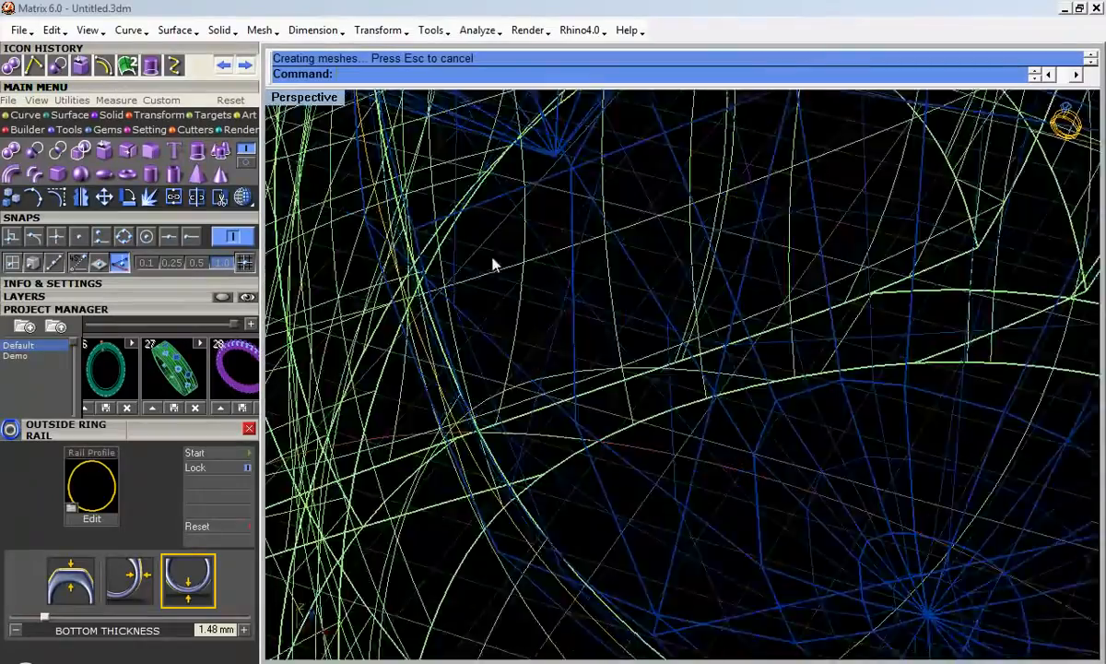
pyautogui.scroll(2, 469, 331)
pyautogui.moveTo(685, 286); pyautogui.dragTo(668, 288, button='right')
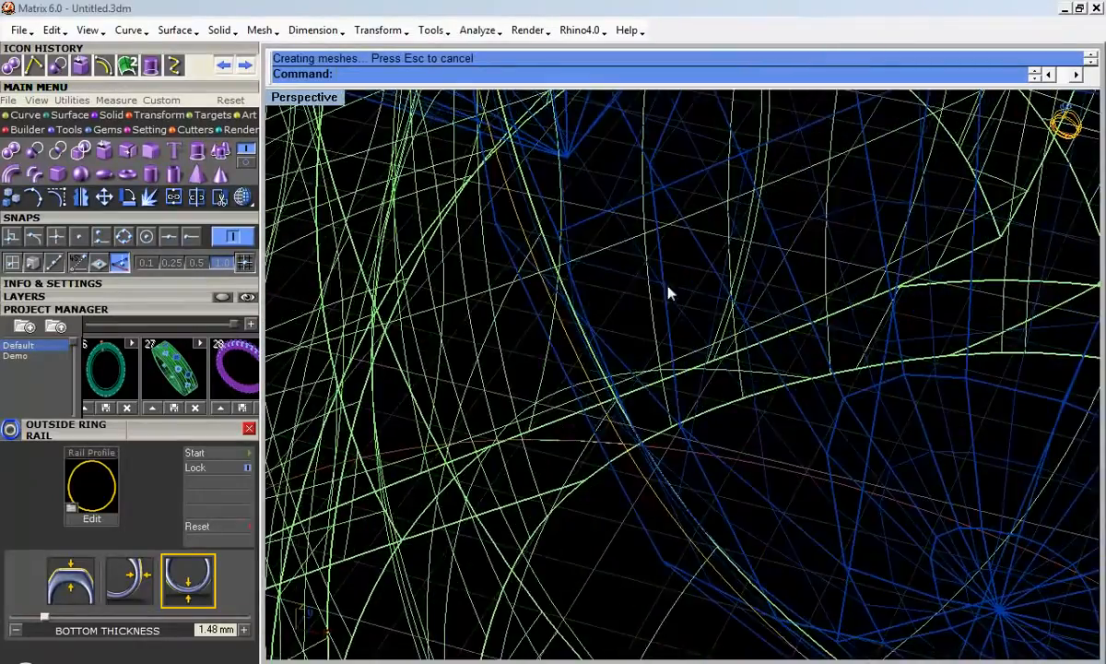
pyautogui.keyDown('ctrl'); pyautogui.moveTo(573, 278); pyautogui.dragTo(568, 310, button='right'); pyautogui.keyUp('ctrl')
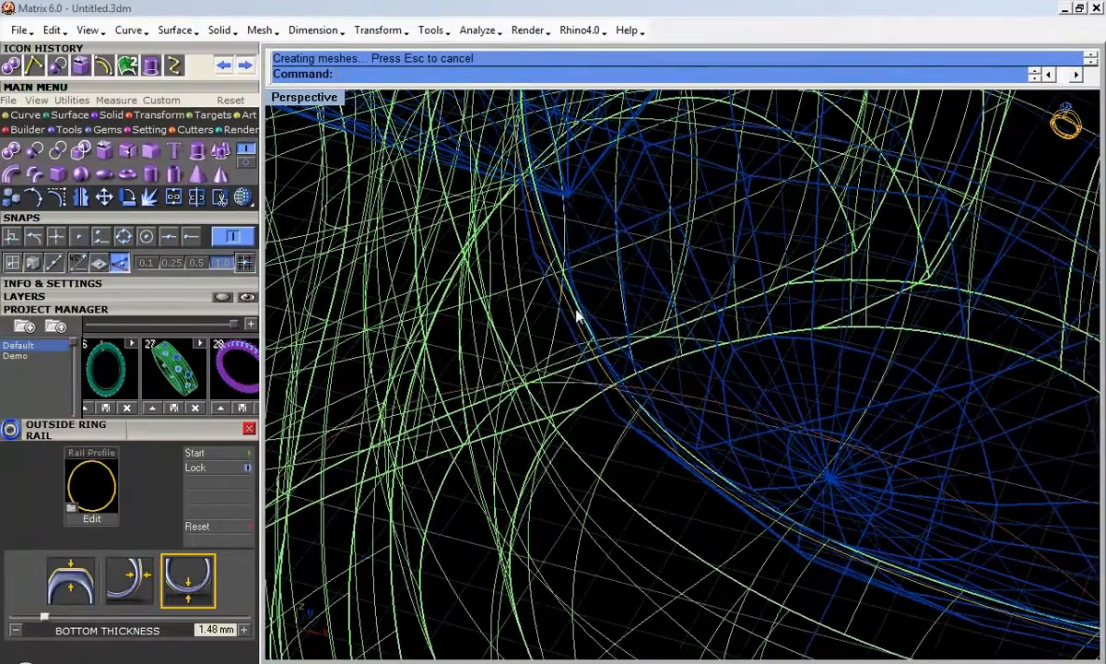
# Step: Extrude the outer and inner outline curves around the second gem upward as a capped solid rim, accepting the default 1.497 distance
pyautogui.click(579, 314)
pyautogui.click(578, 313)
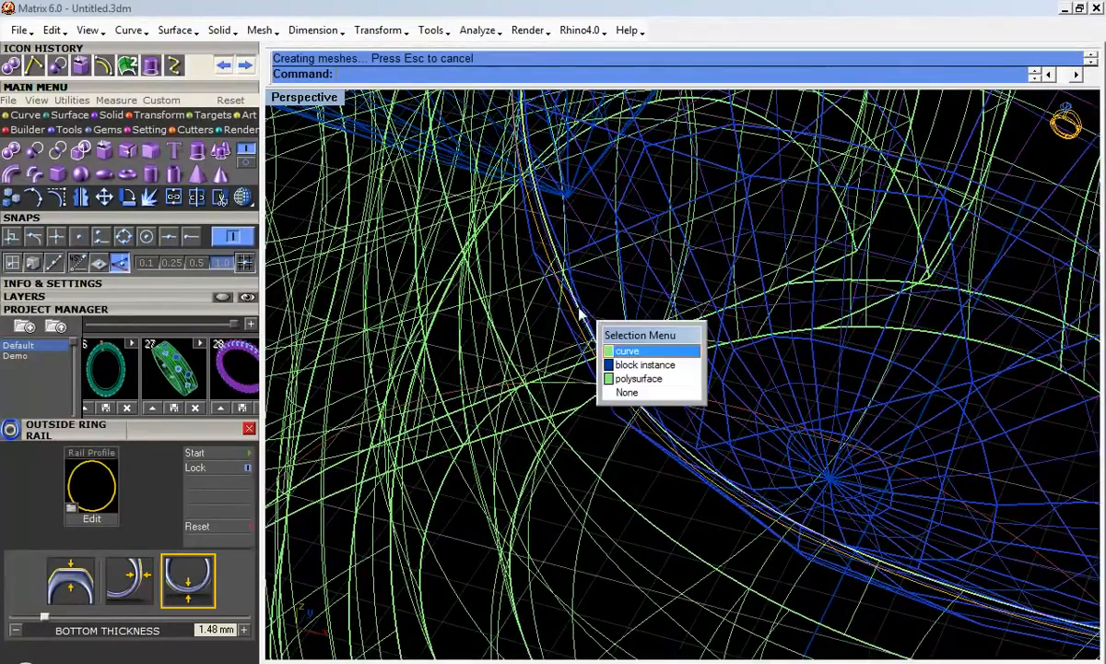
pyautogui.click(621, 352)
pyautogui.moveTo(600, 350); pyautogui.dragTo(625, 315, button='right')
pyautogui.click(628, 344)
pyautogui.click(647, 367)
pyautogui.scroll(-6, 611, 371)
pyautogui.moveTo(610, 371); pyautogui.dragTo(607, 342, button='right')
pyautogui.scroll(-3, 659, 304)
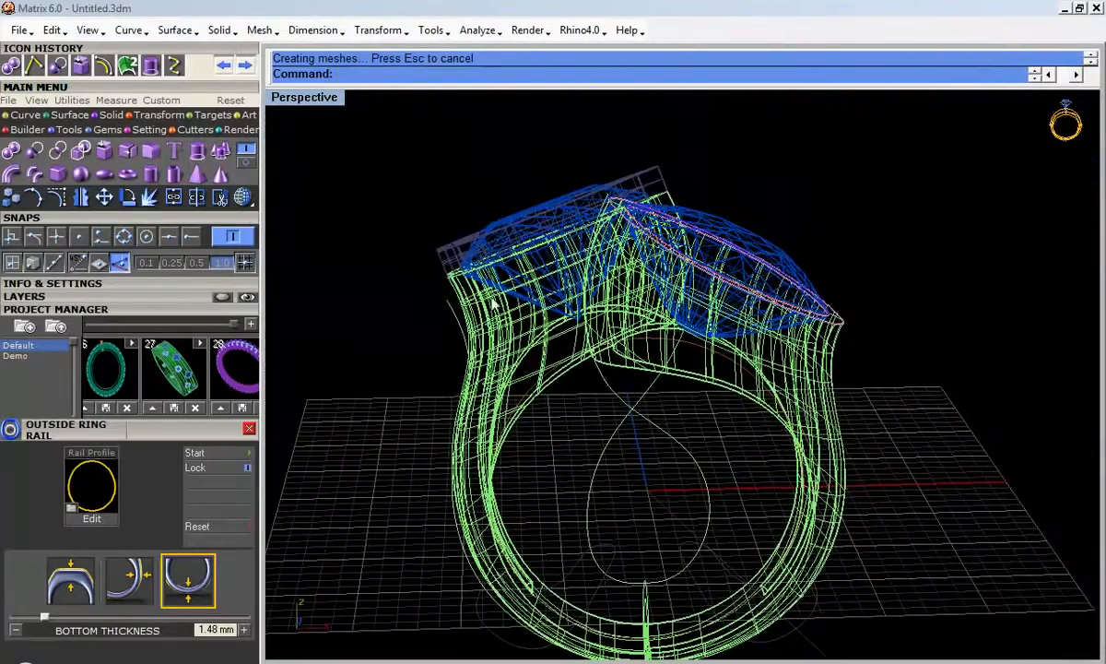
pyautogui.click(196, 151)
pyautogui.rightClick(803, 147)
pyautogui.moveTo(749, 235); pyautogui.dragTo(738, 189, button='right')
pyautogui.scroll(-2, 784, 205)
pyautogui.scroll(3, 740, 184)
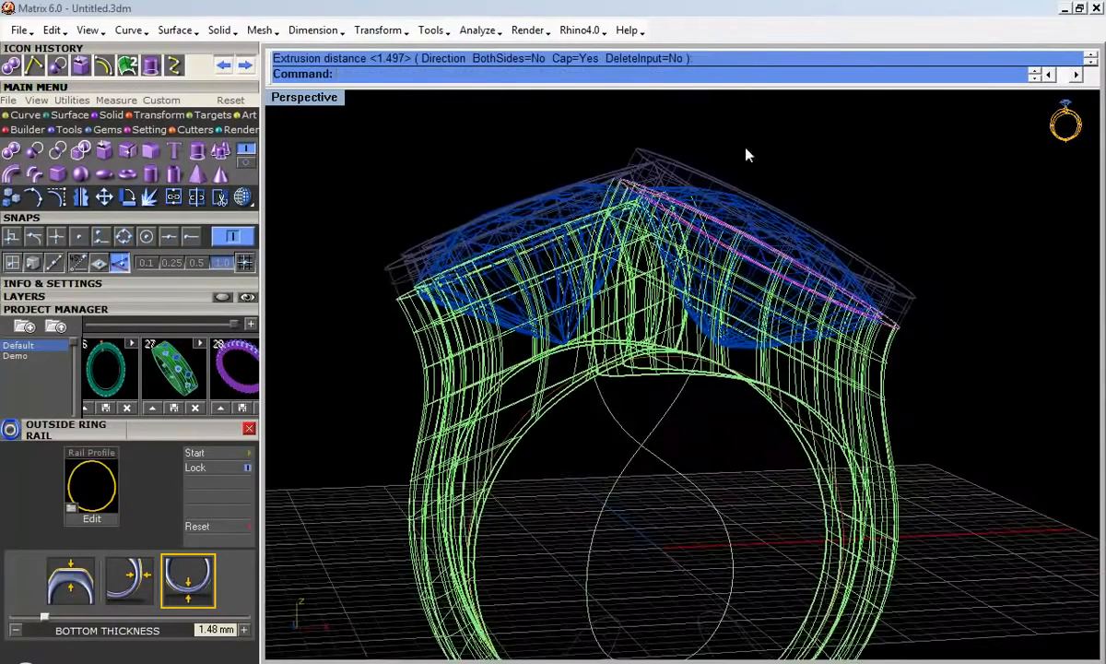
pyautogui.click(243, 196)
pyautogui.moveTo(651, 182)
pyautogui.mouseDown(button='right')
pyautogui.moveTo(627, 324)
pyautogui.moveTo(647, 277)
pyautogui.moveTo(625, 261)
pyautogui.mouseUp(button='right')
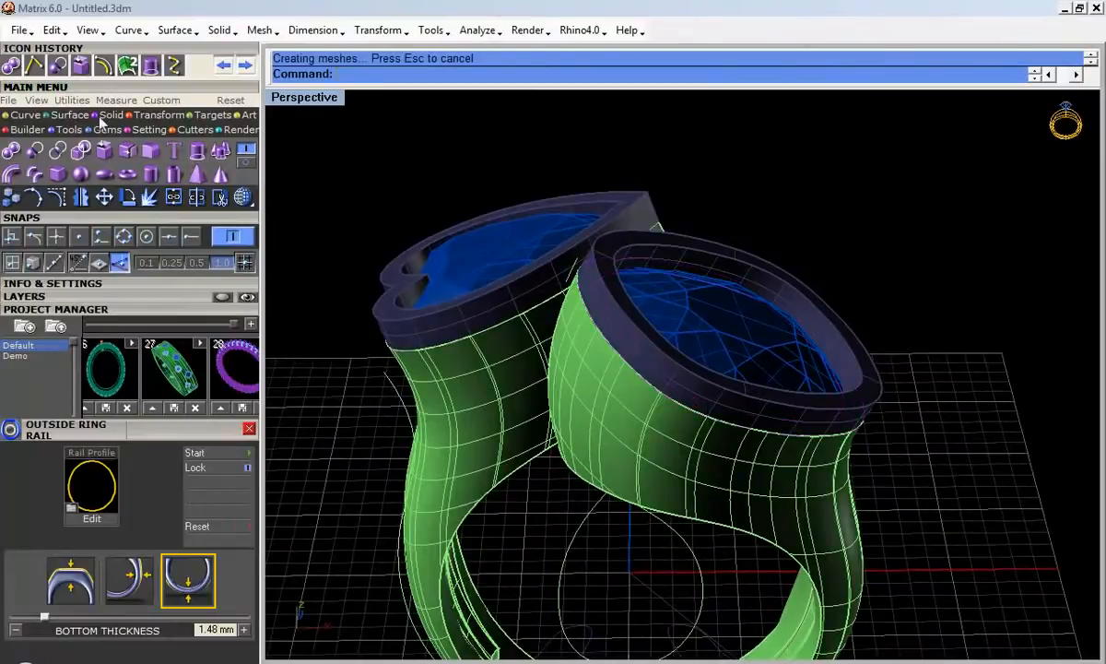
# Step: Fillet the inner and outer top edges of the second gem's rim with a radius of 0.45 on all handles
pyautogui.click(246, 163)
pyautogui.click(248, 157)
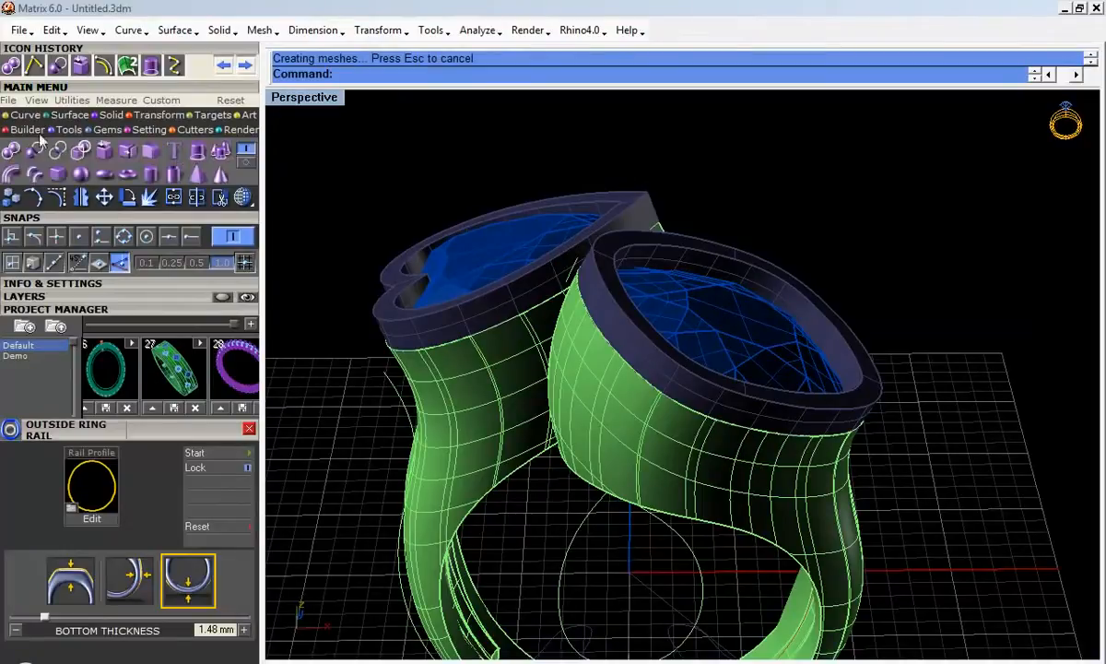
pyautogui.click(150, 154)
pyautogui.scroll(3, 735, 223)
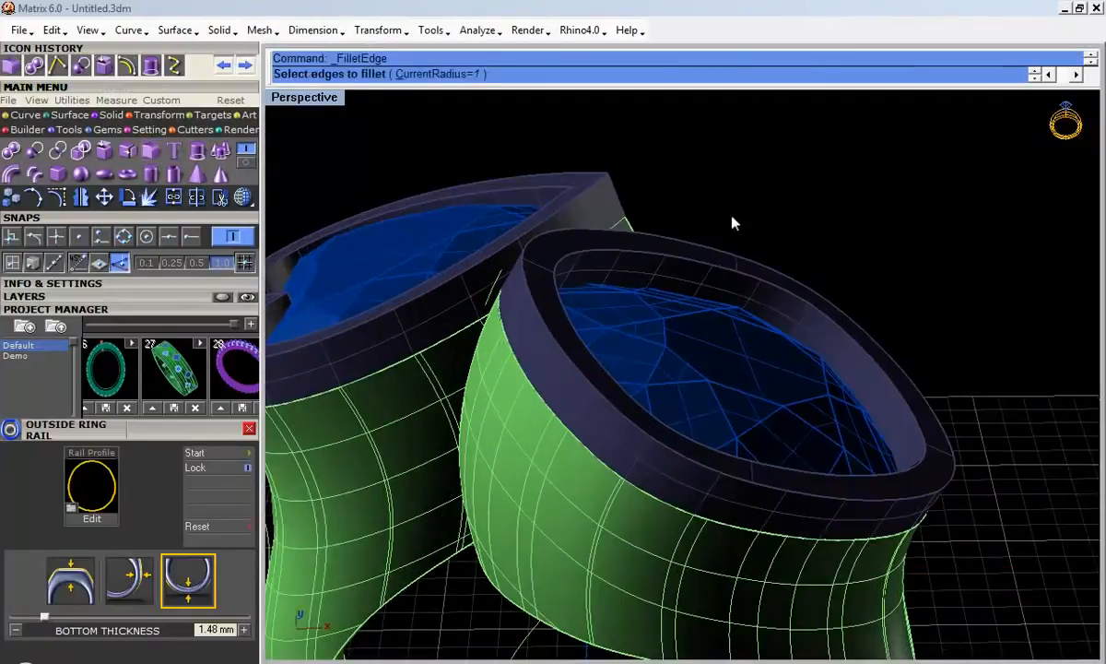
pyautogui.click(720, 268)
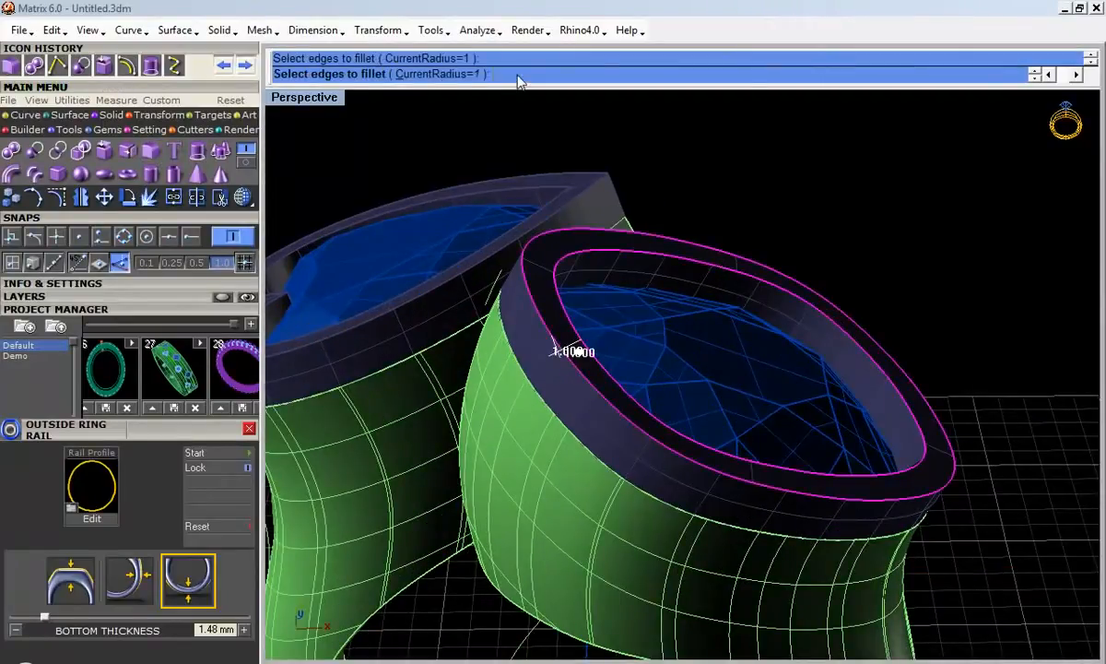
pyautogui.press('Return')
pyautogui.press('Return')
pyautogui.click(569, 76)
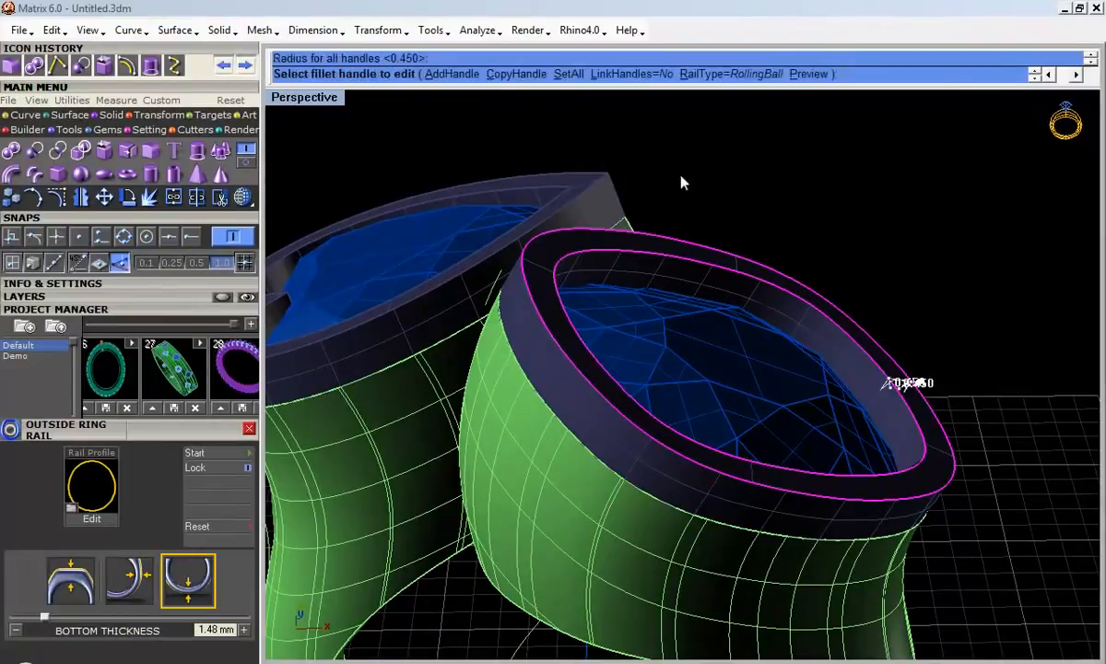
pyautogui.press('Return')
pyautogui.press('Return')
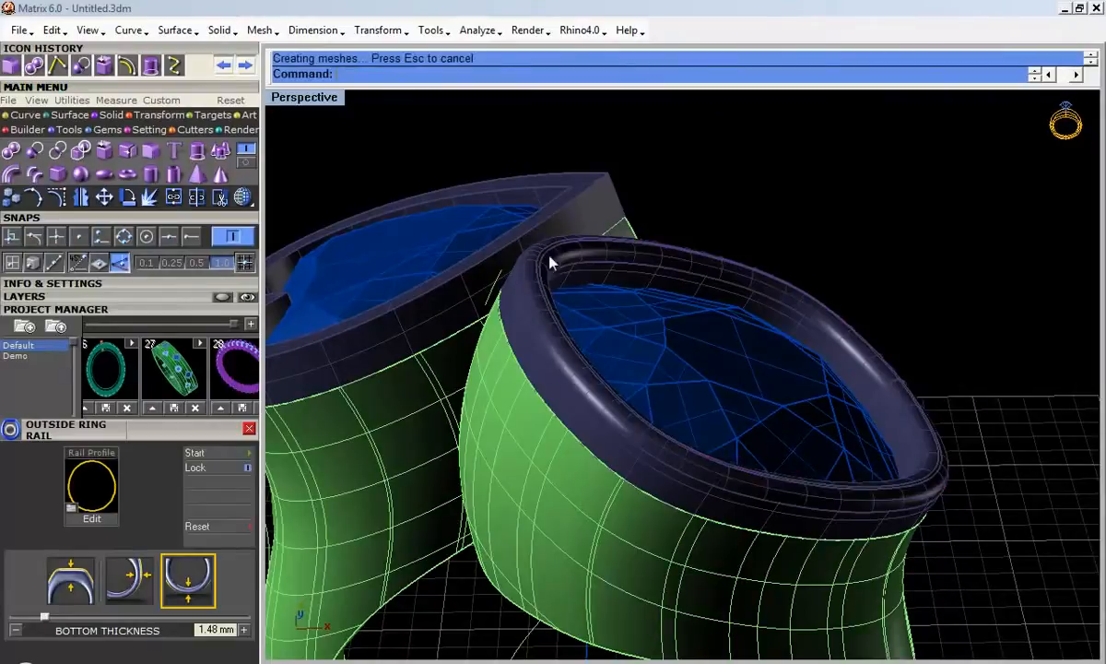
pyautogui.moveTo(880, 388); pyautogui.dragTo(789, 385, button='right')
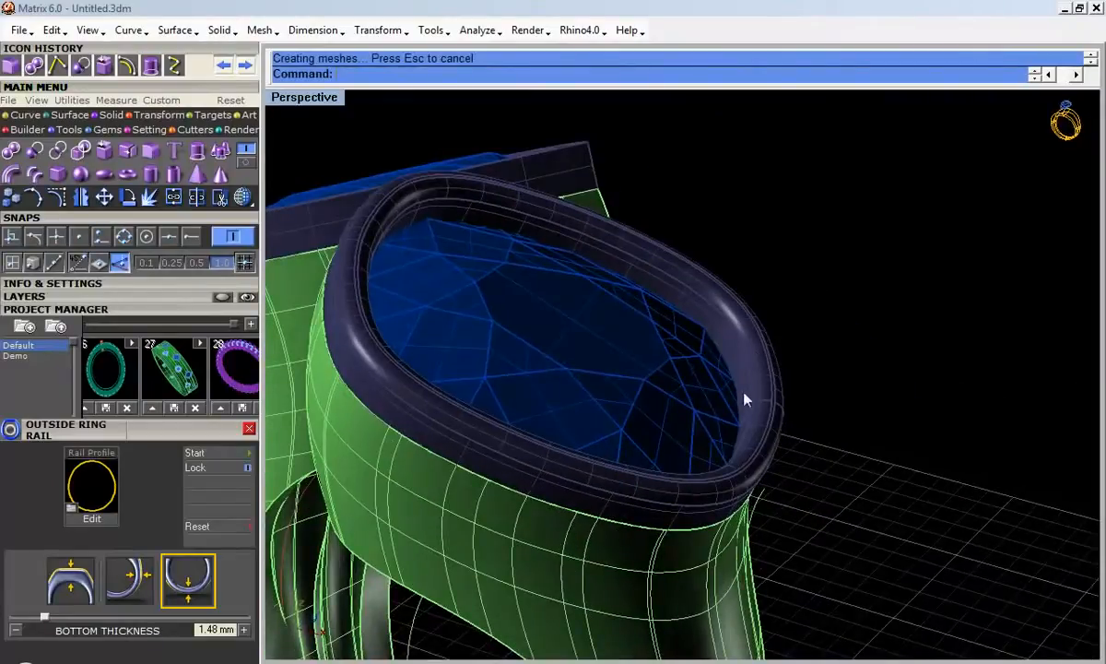
# Step: Fillet all inner and outer top edge segments of the heart-shaped rim with a radius of 0.45 on all handles
pyautogui.moveTo(926, 382); pyautogui.dragTo(517, 313, button='right')
pyautogui.click(152, 157)
pyautogui.scroll(4, 521, 320)
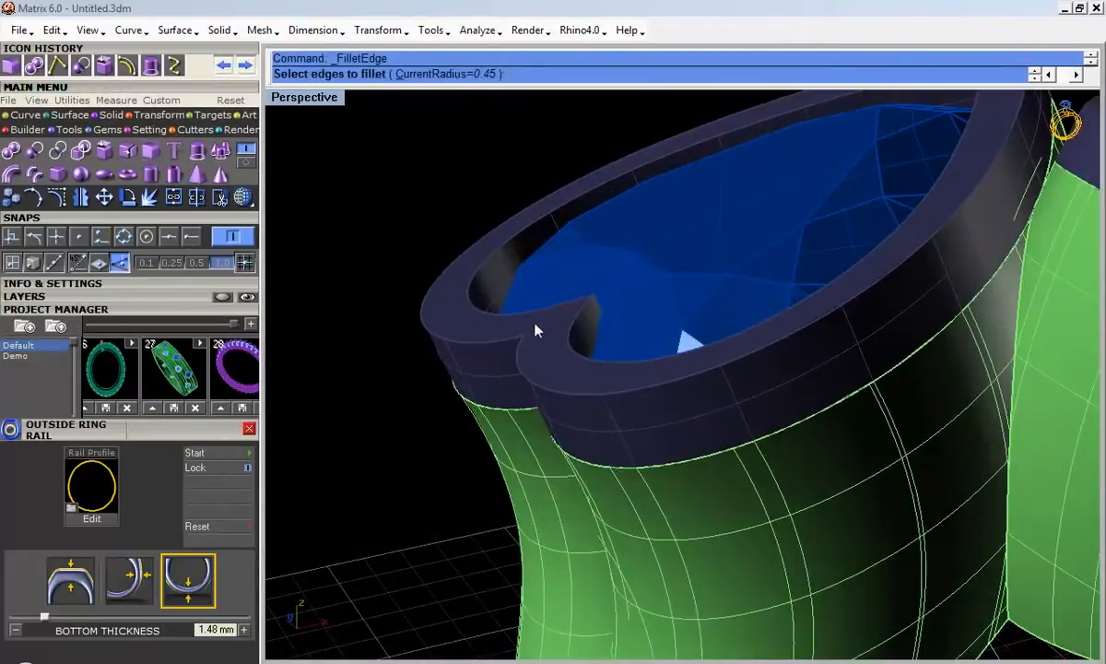
pyautogui.click(538, 313)
pyautogui.click(578, 327)
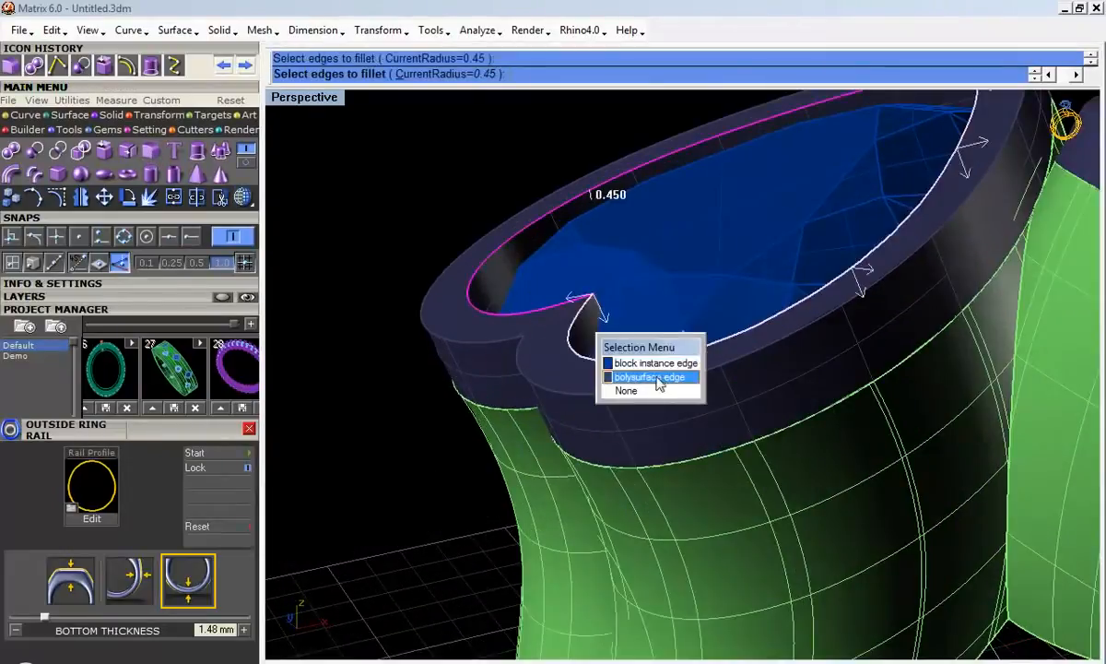
pyautogui.click(592, 378)
pyautogui.click(506, 343)
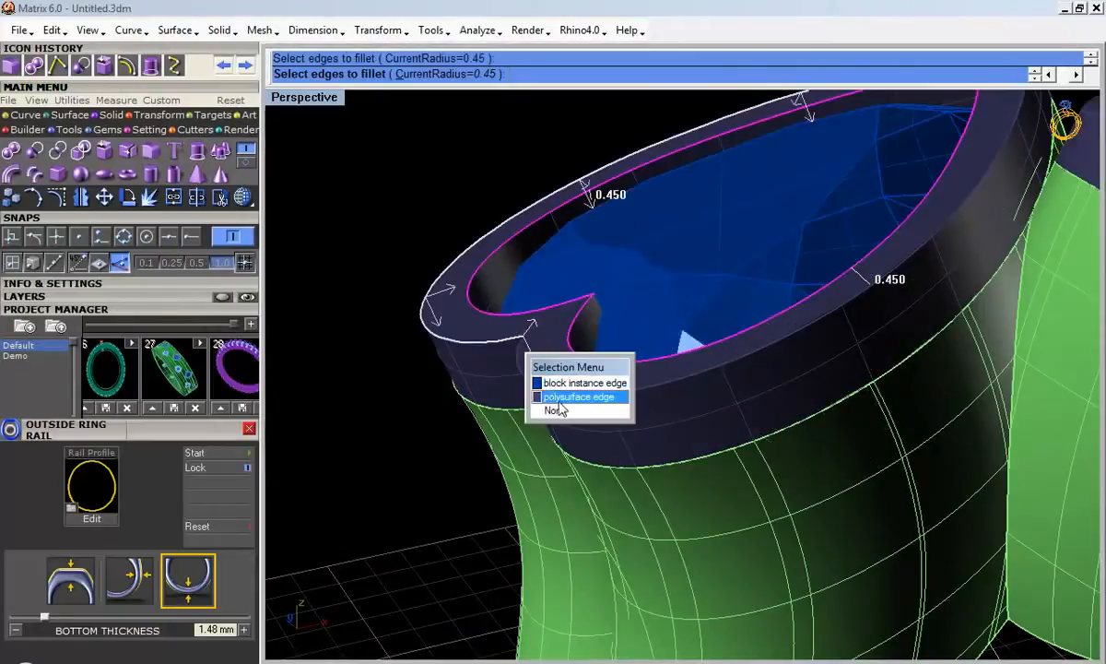
pyautogui.click(560, 402)
pyautogui.click(518, 366)
pyautogui.click(578, 406)
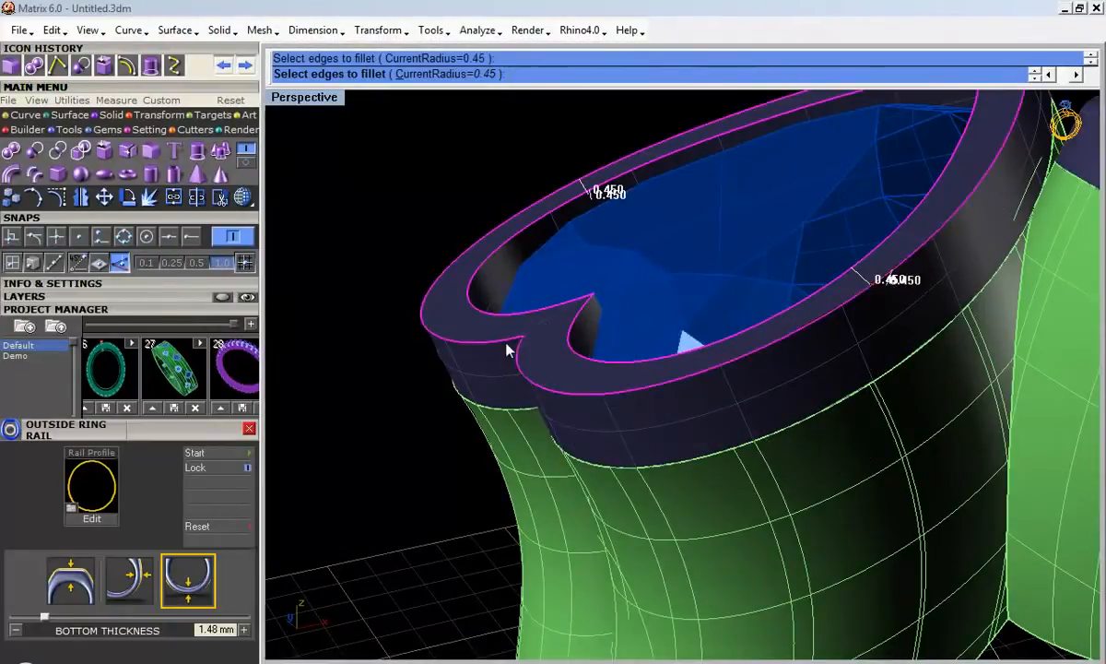
pyautogui.press('Return')
pyautogui.click(568, 74)
pyautogui.press('Return')
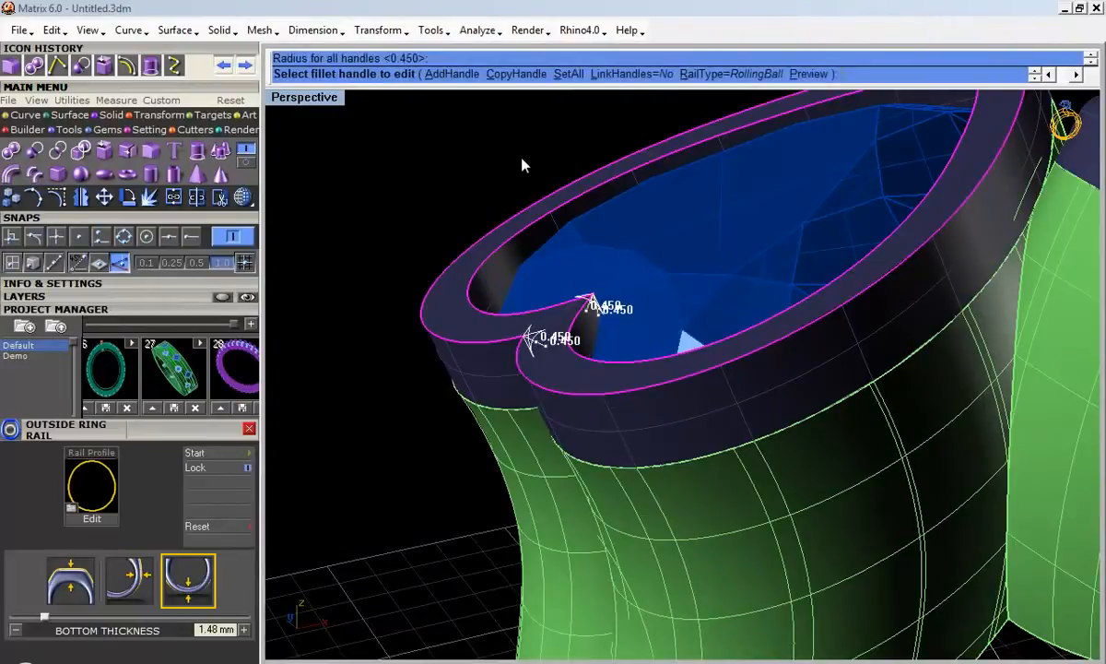
pyautogui.press('Return')
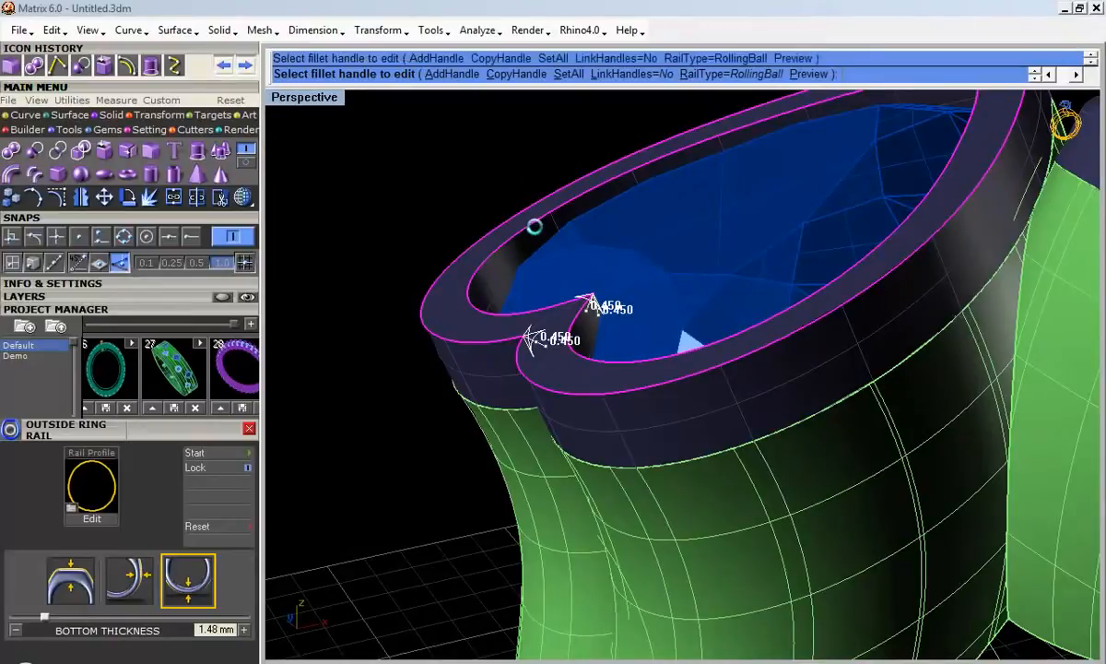
# Step: Examine the joint between the heart rim and the ring body up close, in shaded and wireframe display
pyautogui.scroll(-5, 519, 230)
pyautogui.moveTo(519, 233)
pyautogui.mouseDown(button='right')
pyautogui.moveTo(538, 375)
pyautogui.moveTo(677, 313)
pyautogui.moveTo(530, 250)
pyautogui.mouseUp(button='right')
pyautogui.scroll(-3, 530, 251)
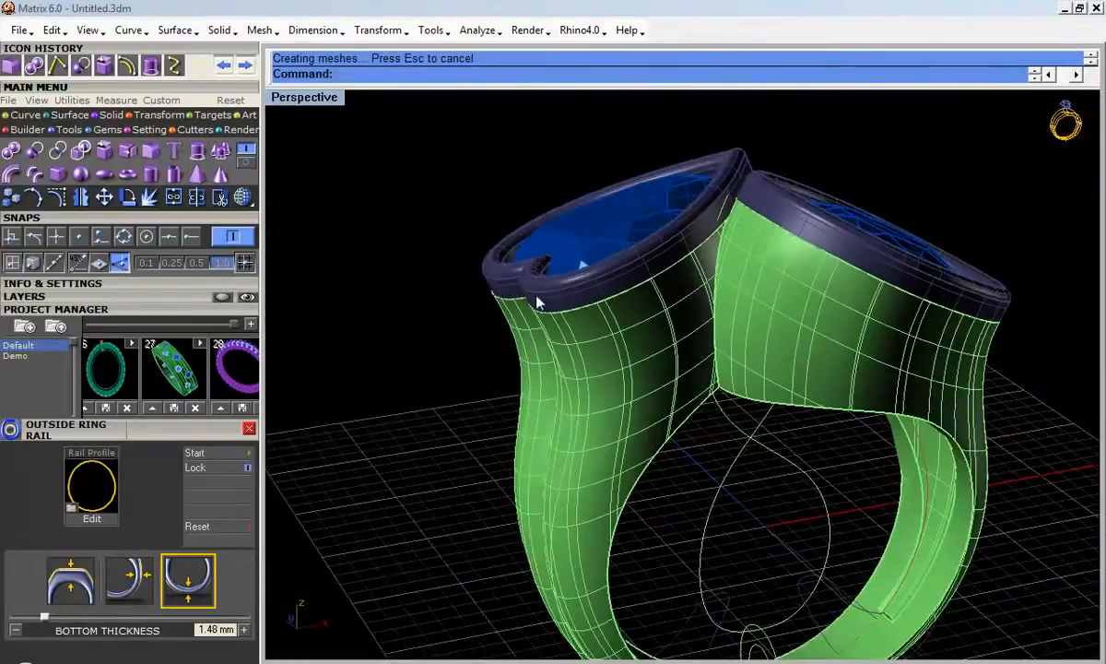
pyautogui.click(543, 299)
pyautogui.click(594, 372)
pyautogui.scroll(8, 542, 341)
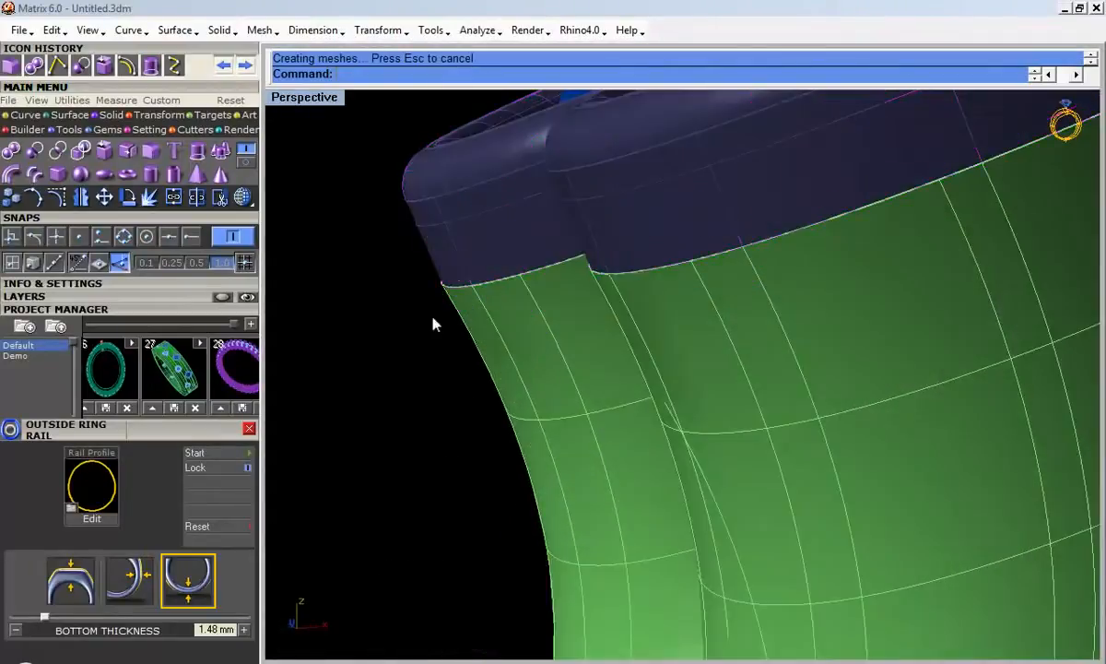
pyautogui.scroll(-3, 433, 318)
pyautogui.moveTo(433, 318); pyautogui.dragTo(433, 275, button='right')
pyautogui.click(517, 254)
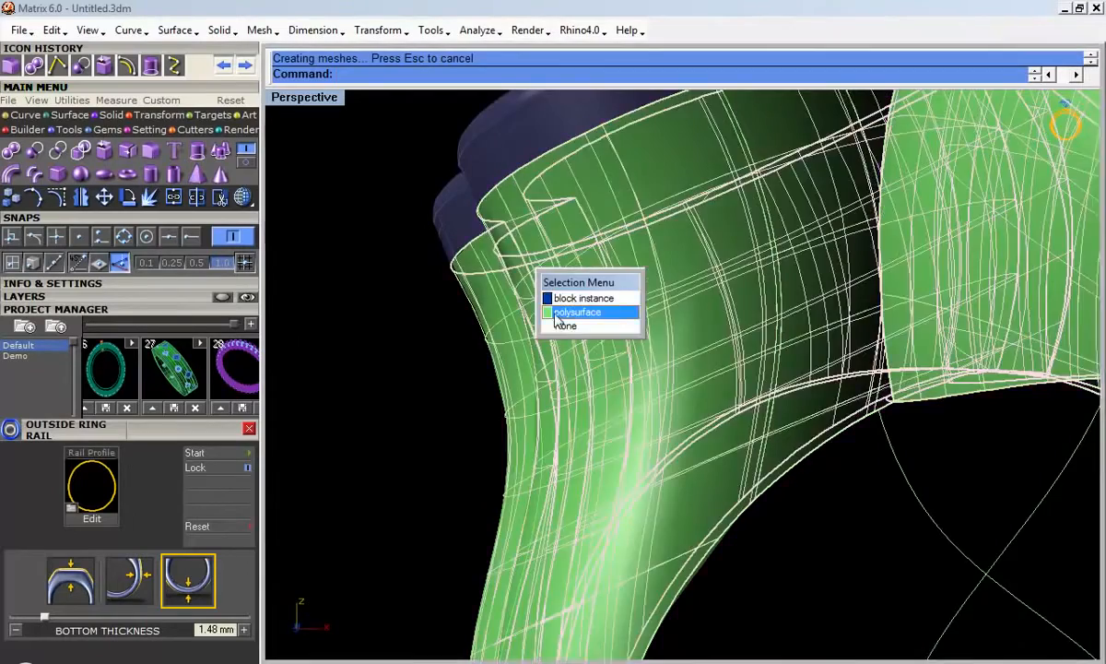
pyautogui.click(557, 314)
pyautogui.moveTo(510, 288); pyautogui.dragTo(492, 309, button='right')
pyautogui.click(482, 231)
pyautogui.click(470, 271)
pyautogui.click(461, 245)
pyautogui.click(480, 306)
pyautogui.click(462, 247)
pyautogui.click(482, 313)
pyautogui.click(387, 245)
pyautogui.click(243, 197)
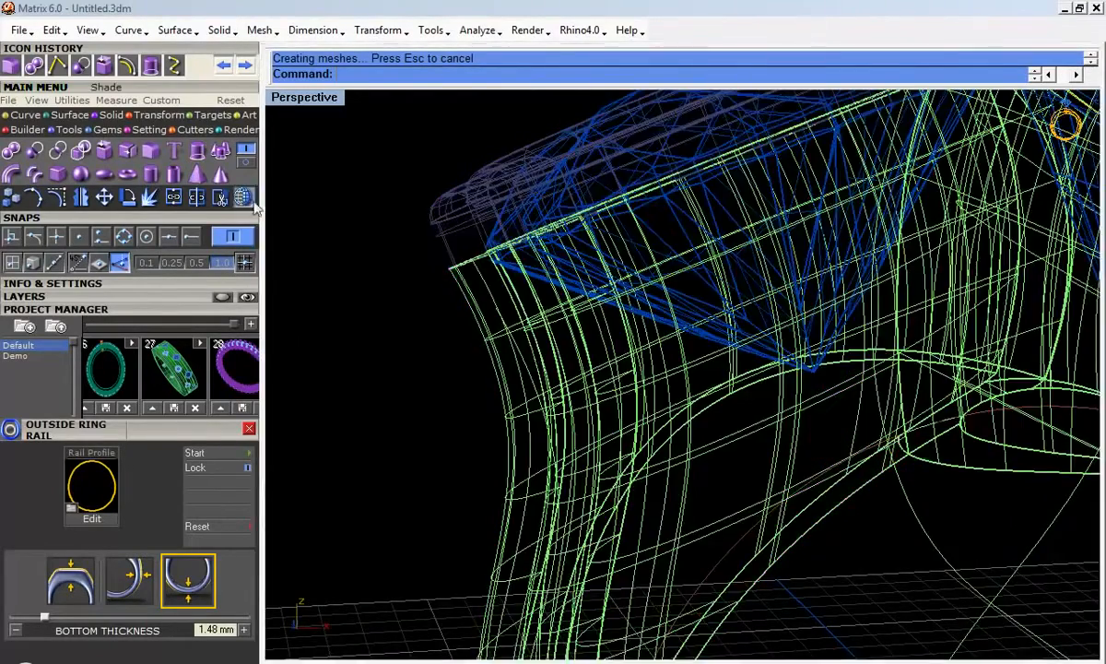
pyautogui.moveTo(424, 249); pyautogui.dragTo(452, 291, button='right')
pyautogui.scroll(5, 496, 251)
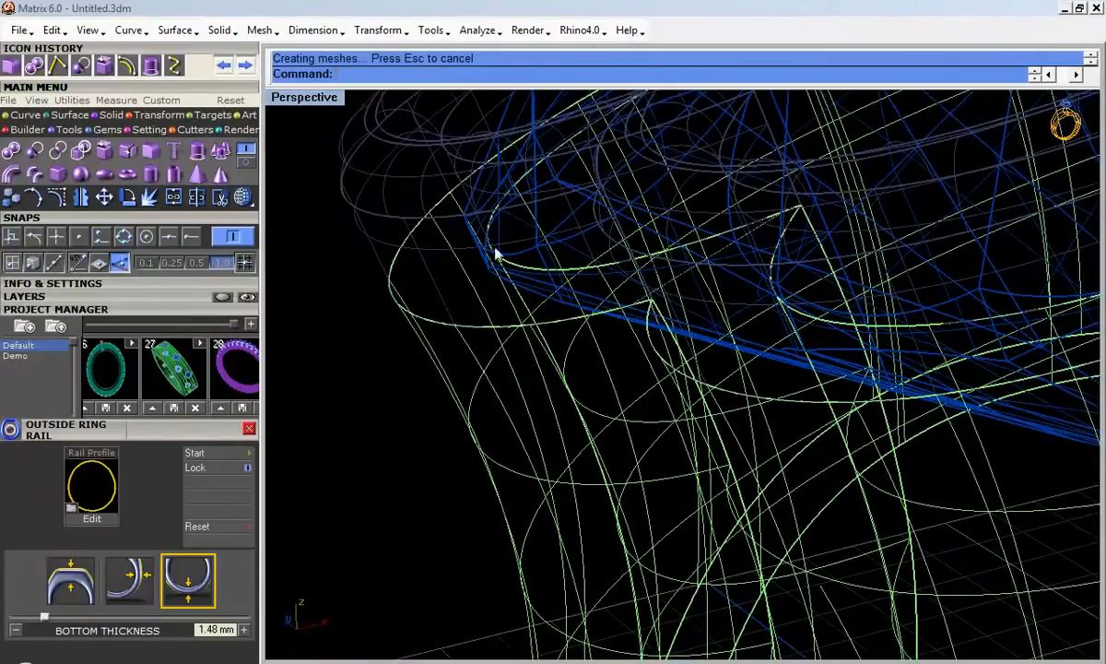
pyautogui.click(103, 154)
pyautogui.moveTo(470, 305); pyautogui.dragTo(574, 328, button='right')
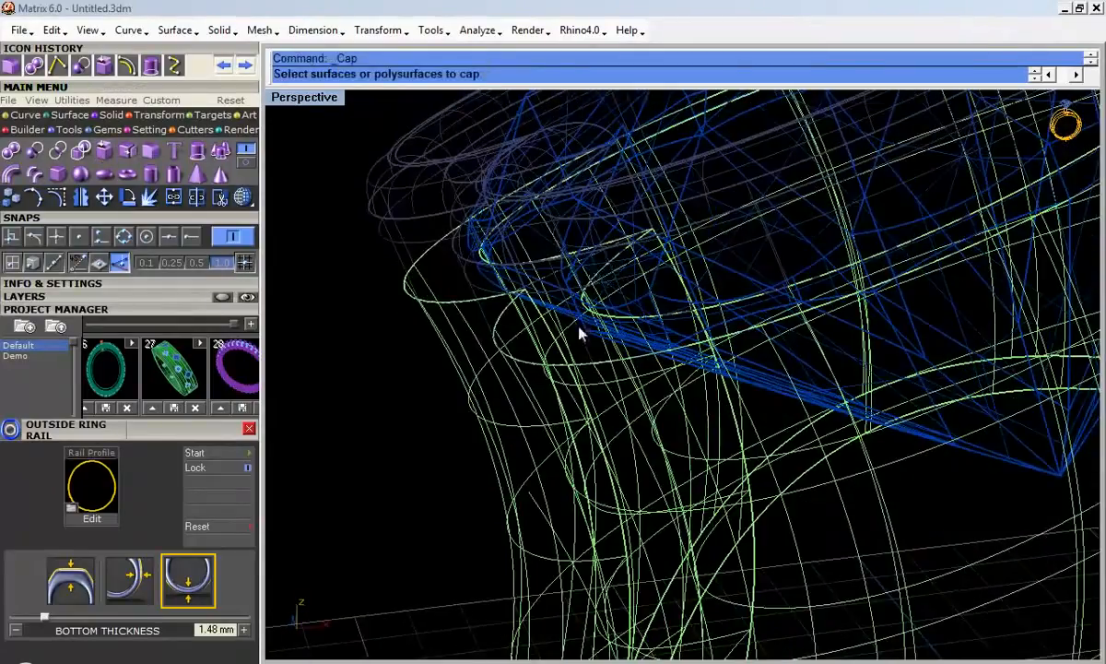
pyautogui.scroll(4, 618, 212)
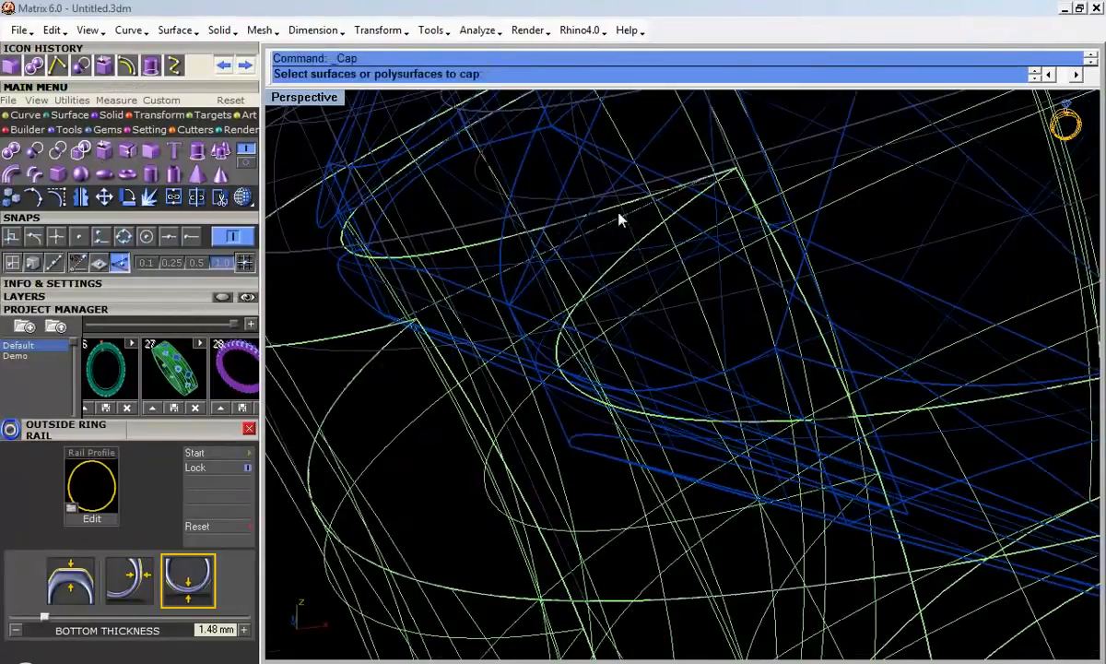
# Step: Extract the two coinciding faces where the heart rim sits on the ring body from their polysurfaces
pyautogui.click(123, 153)
pyautogui.moveTo(663, 276); pyautogui.dragTo(632, 307, button='right')
pyautogui.click(594, 312)
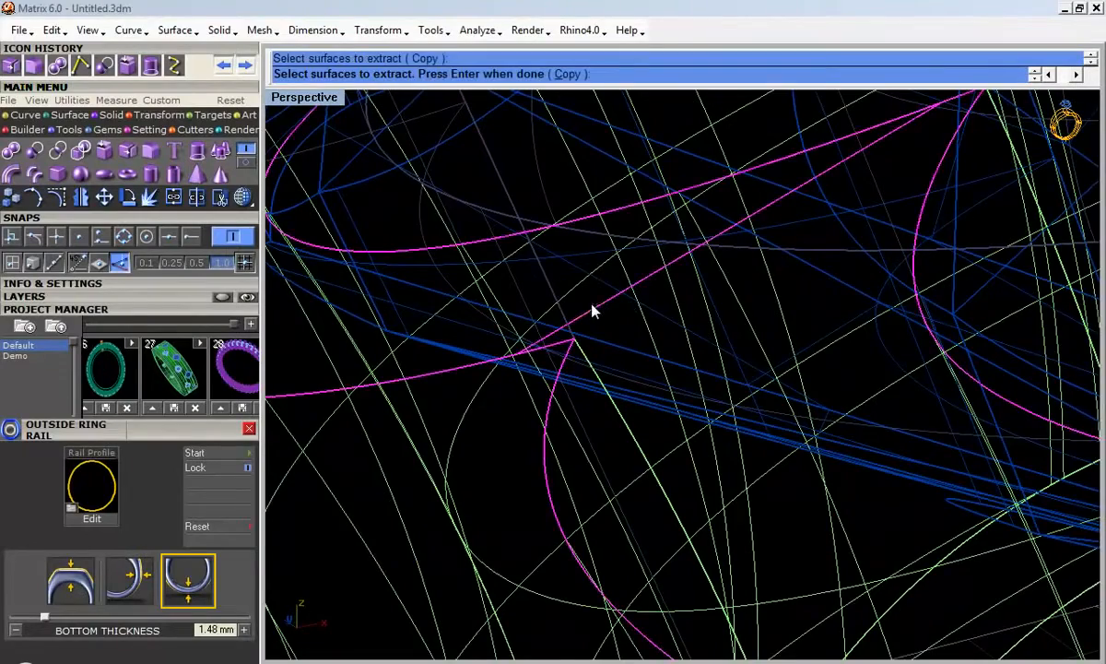
pyautogui.press('Return')
# Step: Extract and delete the two coinciding faces where the second gem's rim meets the ring body
pyautogui.keyDown('ctrl'); pyautogui.moveTo(501, 279); pyautogui.dragTo(479, 352, button='right'); pyautogui.keyUp('ctrl')
pyautogui.scroll(-9, 479, 353)
pyautogui.moveTo(571, 327); pyautogui.dragTo(773, 343, button='right')
pyautogui.scroll(9, 931, 318)
pyautogui.scroll(3, 839, 406)
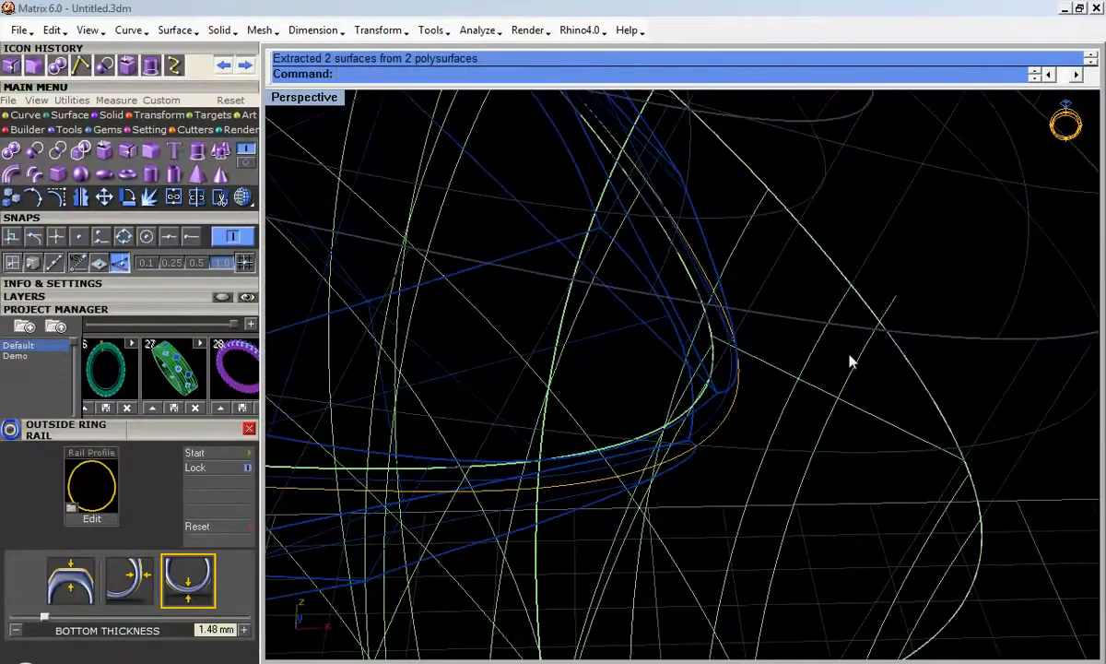
pyautogui.press('Return')
pyautogui.click(815, 394)
pyautogui.press('Return')
pyautogui.scroll(-5, 809, 442)
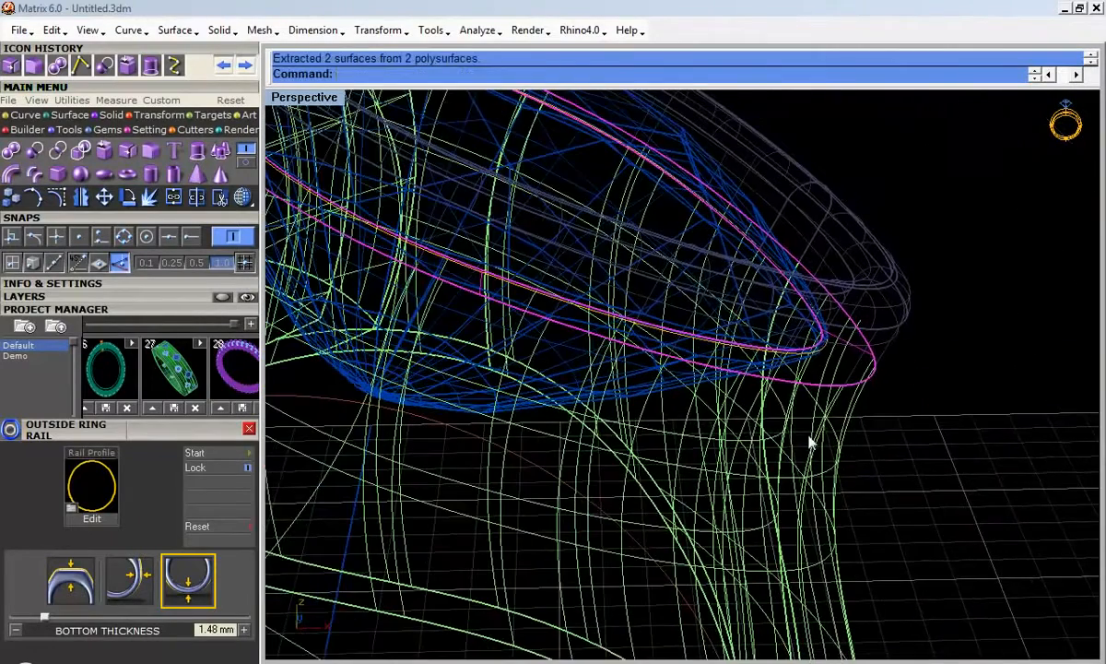
pyautogui.press('Delete')
# Step: Delete the two extracted faces between the heart rim and the ring body
pyautogui.scroll(-8, 943, 284)
pyautogui.scroll(10, 542, 291)
pyautogui.scroll(8, 583, 188)
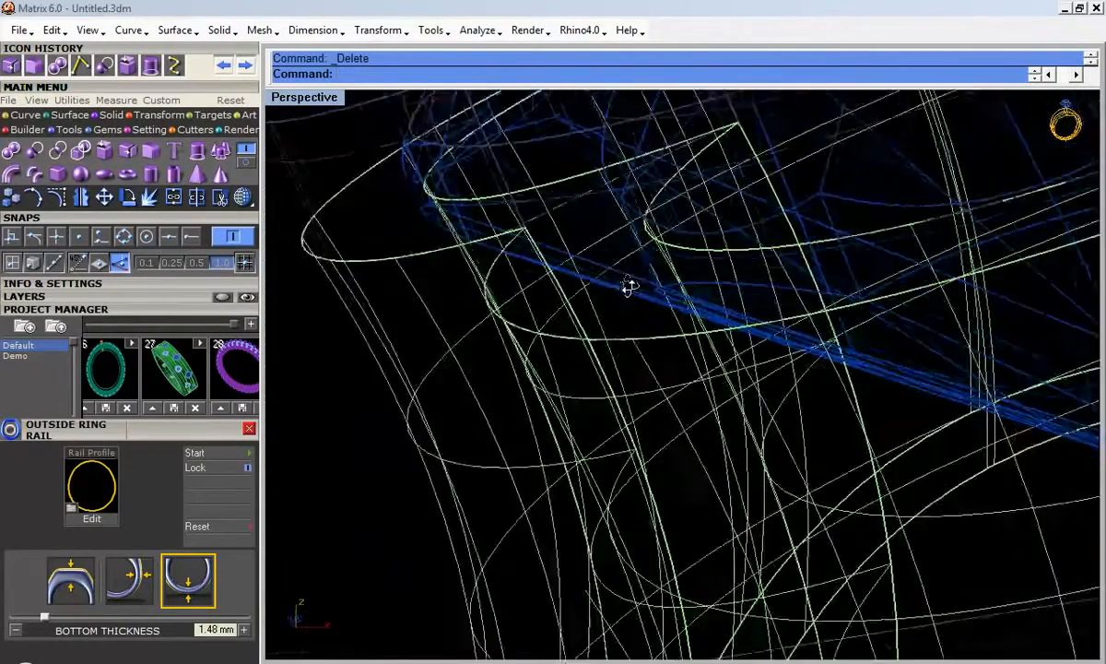
pyautogui.moveTo(492, 230)
pyautogui.mouseDown()
pyautogui.moveTo(473, 199)
pyautogui.moveTo(494, 217)
pyautogui.mouseUp()
pyautogui.scroll(-3, 494, 277)
pyautogui.press('Delete')
pyautogui.scroll(-5, 473, 303)
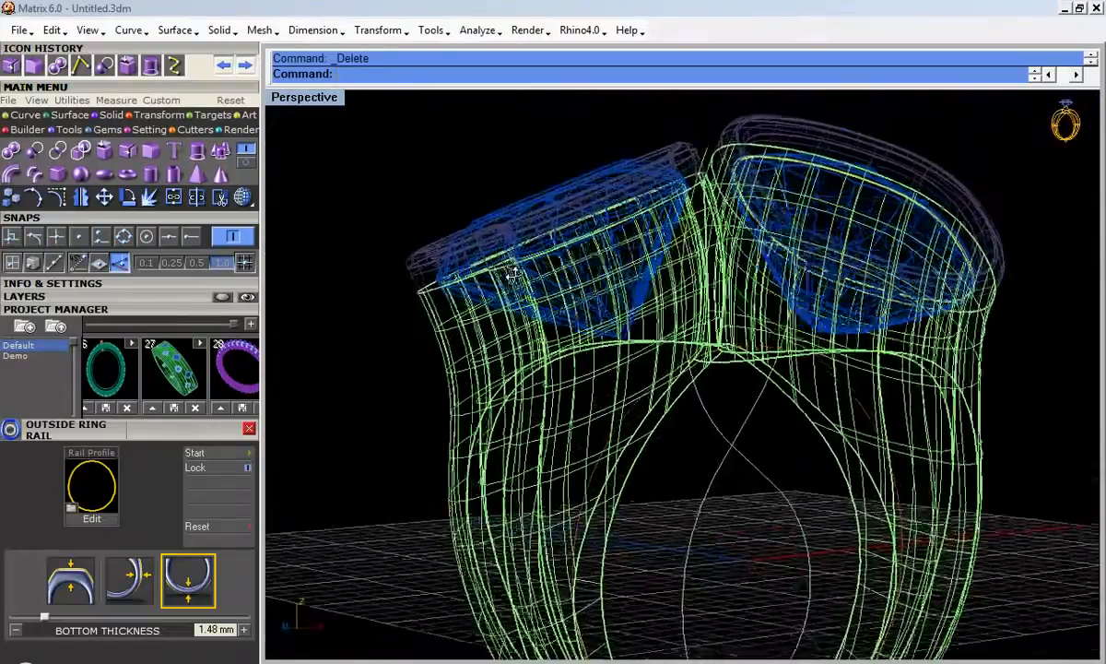
# Step: Join both gem rims and the ring body into a single polysurface and display it shaded
pyautogui.click(415, 274)
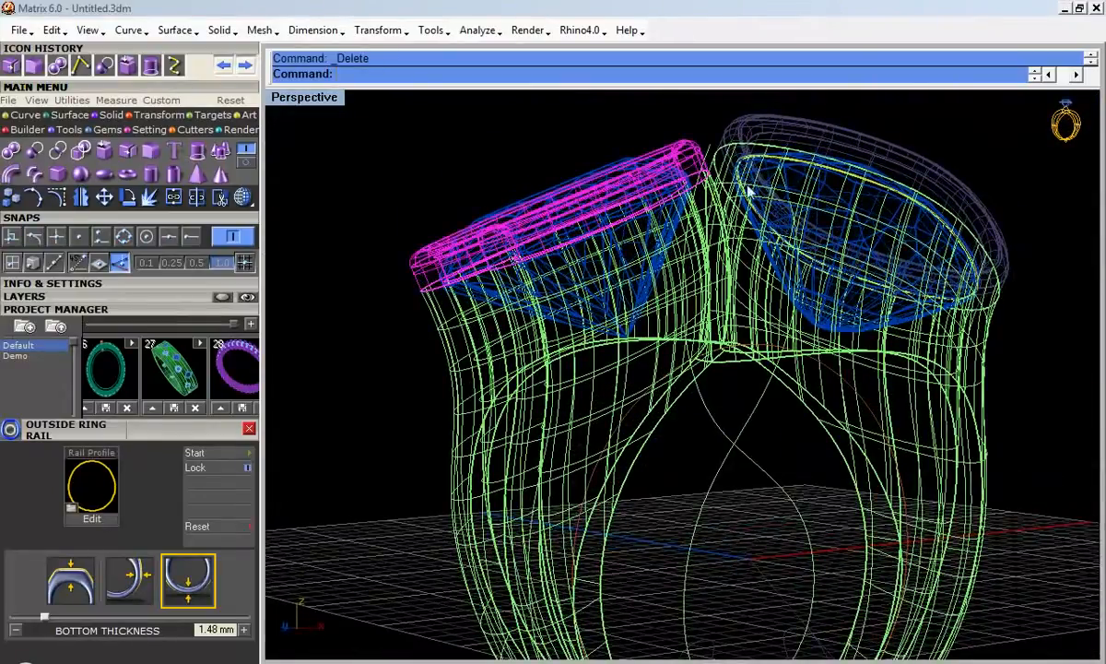
pyautogui.keyDown('shift'); pyautogui.click(724, 160); pyautogui.keyUp('shift')
pyautogui.keyDown('shift'); pyautogui.click(732, 154); pyautogui.keyUp('shift')
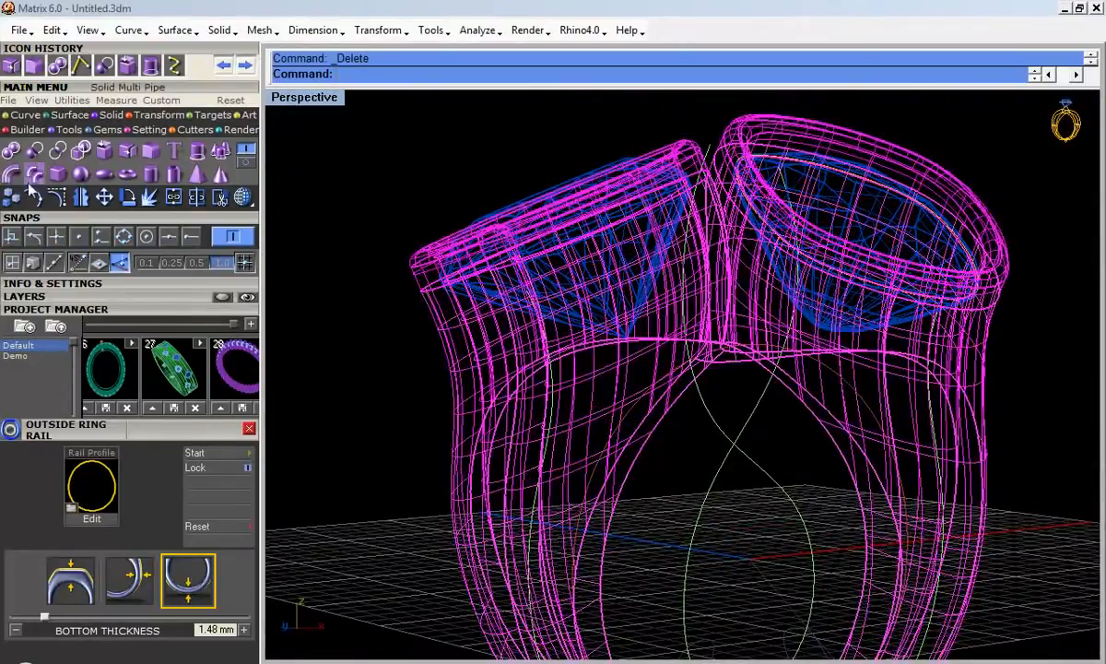
pyautogui.click(172, 194)
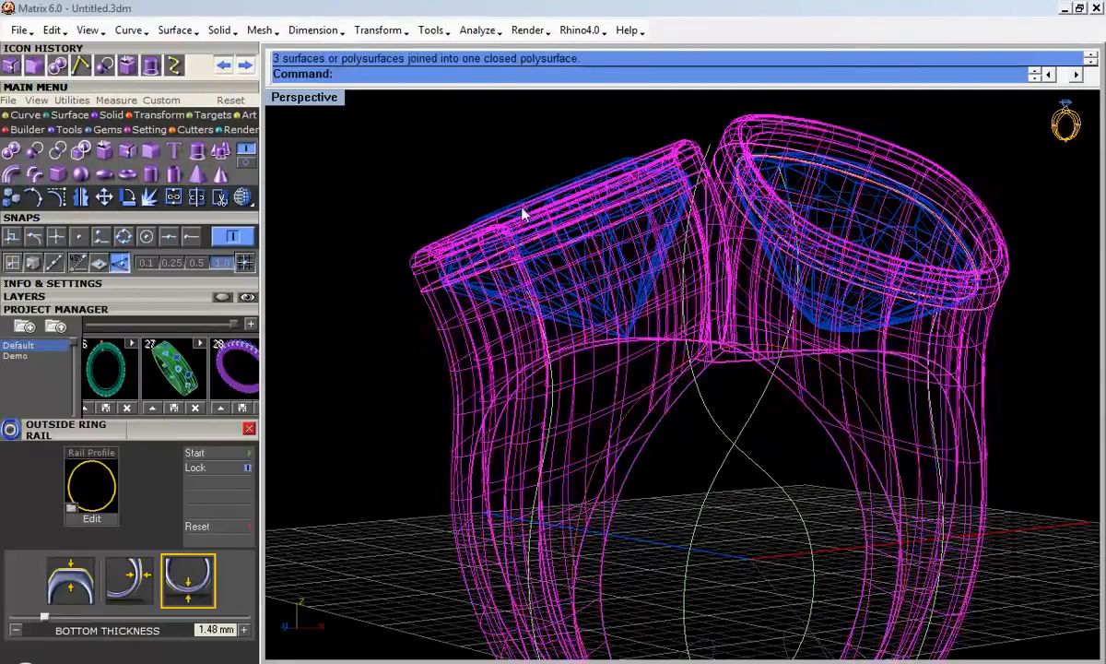
pyautogui.click(243, 197)
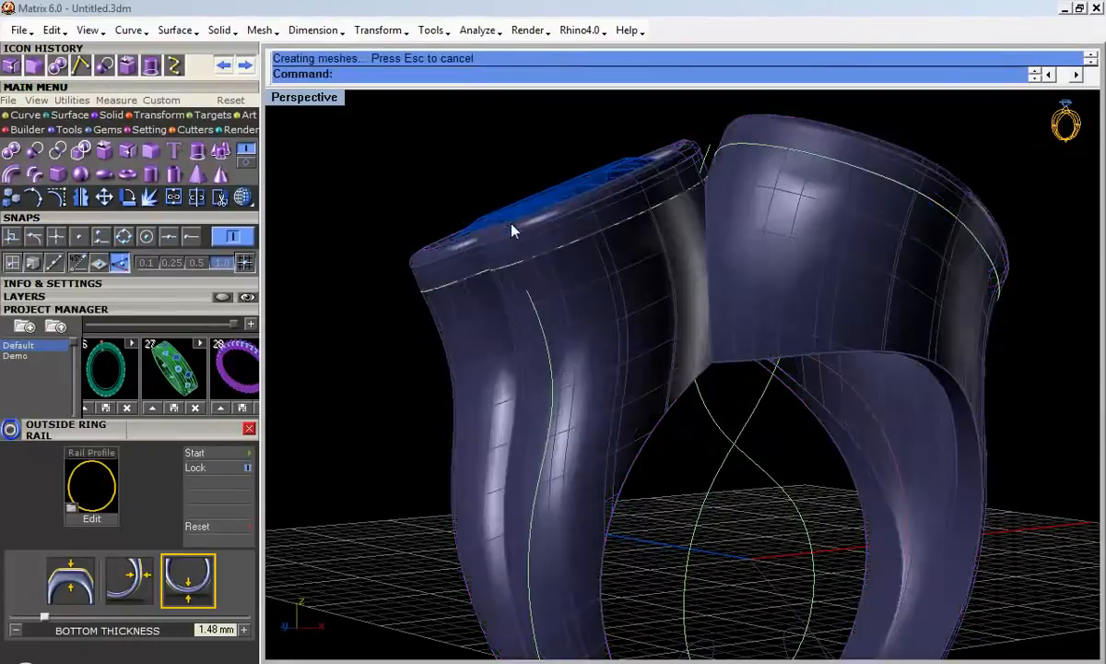
# Step: Check the joined ring for naked edges with edge analysis, and close the analysis
pyautogui.scroll(-4, 514, 228)
pyautogui.moveTo(551, 260)
pyautogui.mouseDown(button='right')
pyautogui.moveTo(471, 436)
pyautogui.moveTo(523, 543)
pyautogui.moveTo(536, 469)
pyautogui.moveTo(608, 422)
pyautogui.moveTo(484, 414)
pyautogui.mouseUp(button='right')
pyautogui.scroll(5, 528, 332)
pyautogui.scroll(-6, 535, 309)
pyautogui.moveTo(535, 310); pyautogui.dragTo(614, 350, button='right')
pyautogui.click(614, 350)
pyautogui.click(72, 100)
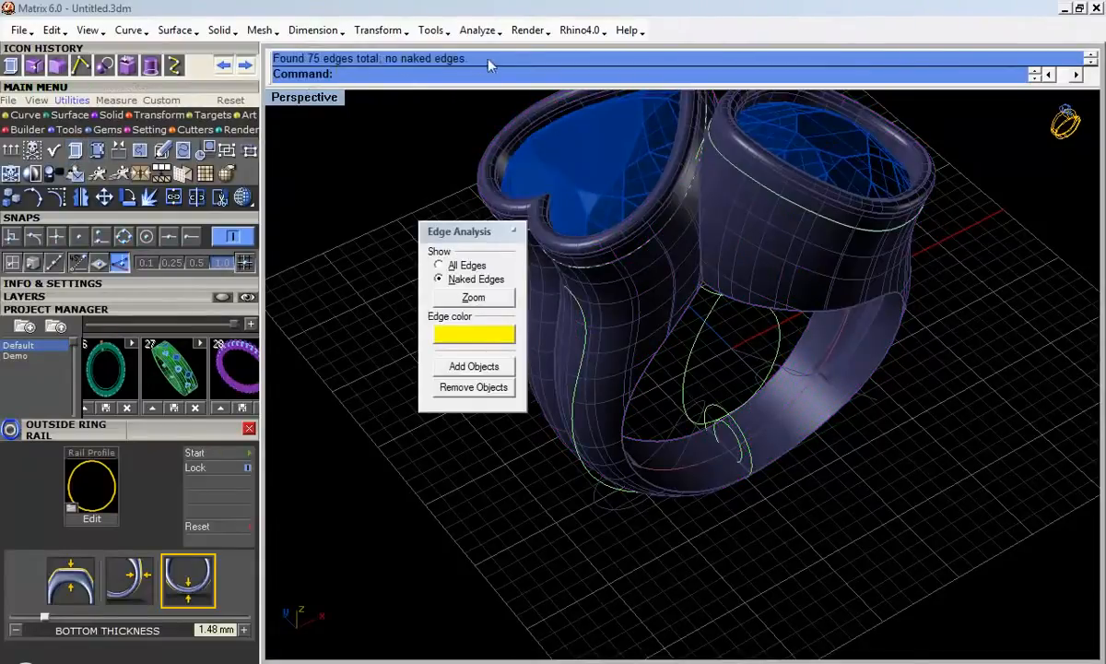
pyautogui.click(512, 229)
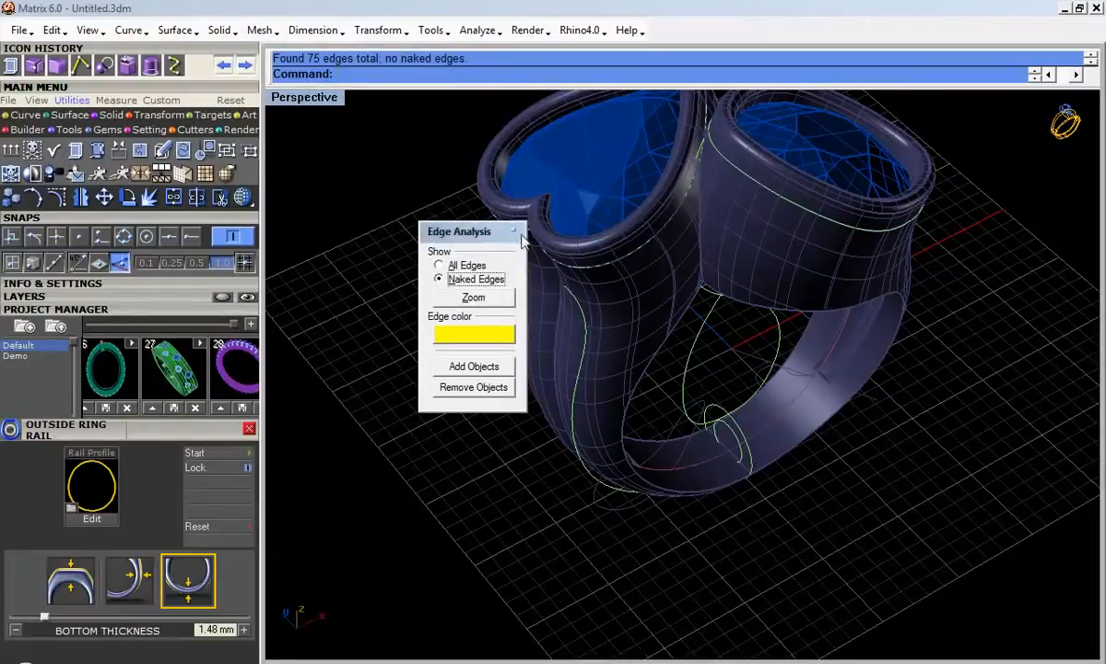
pyautogui.click(516, 232)
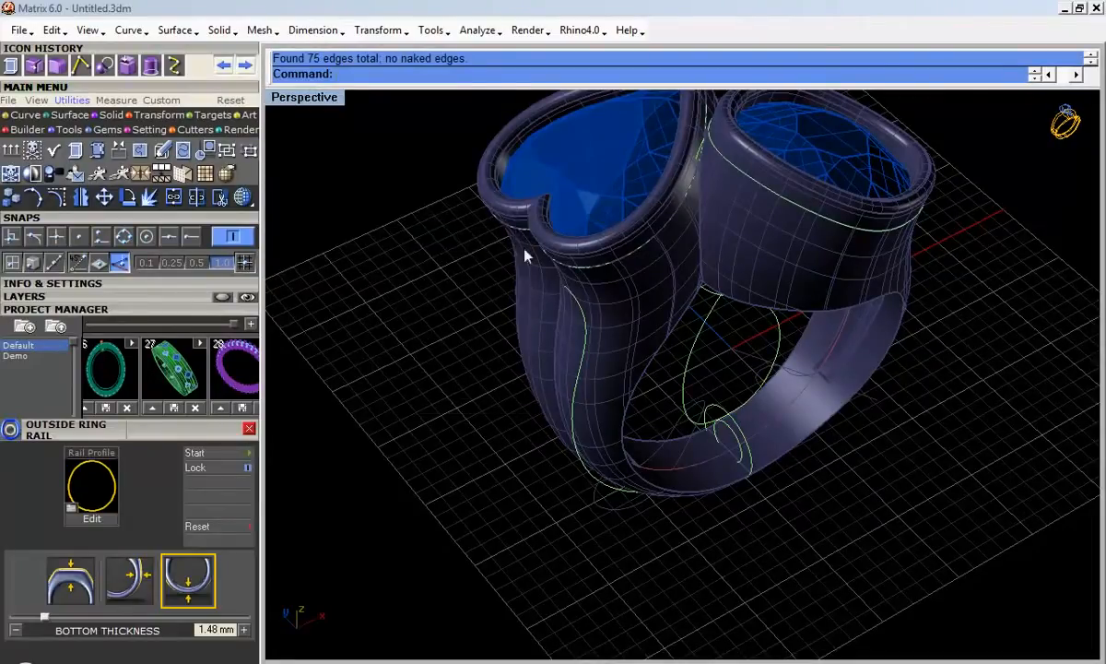
# Step: Hide all construction curves and view the ring and gems from several sides
pyautogui.scroll(-3, 595, 344)
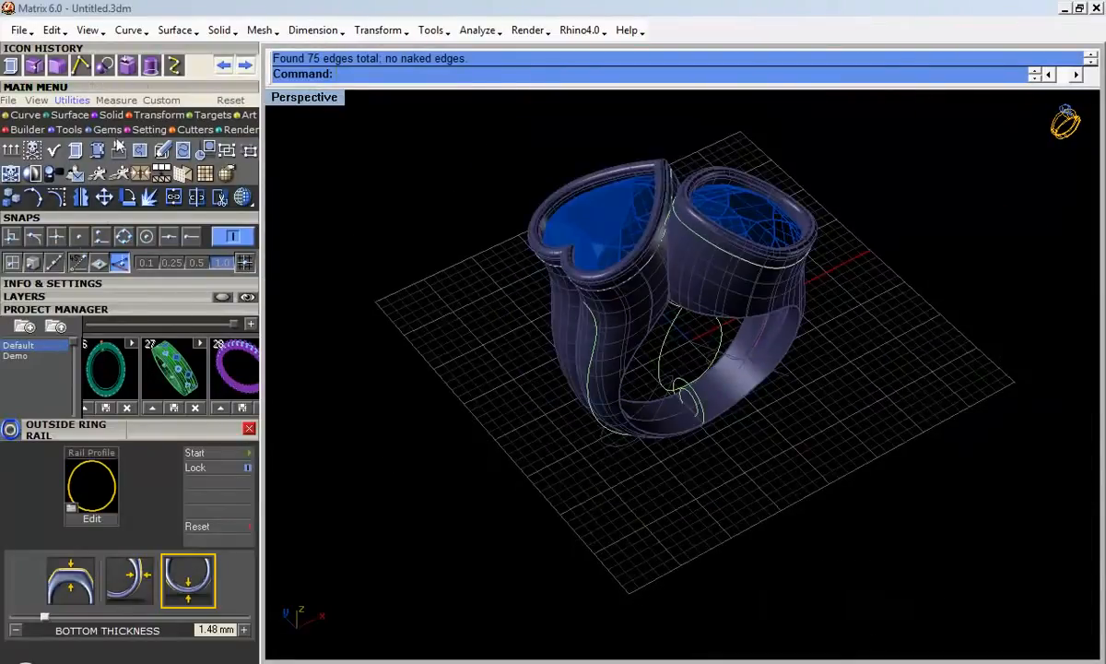
pyautogui.click(34, 281)
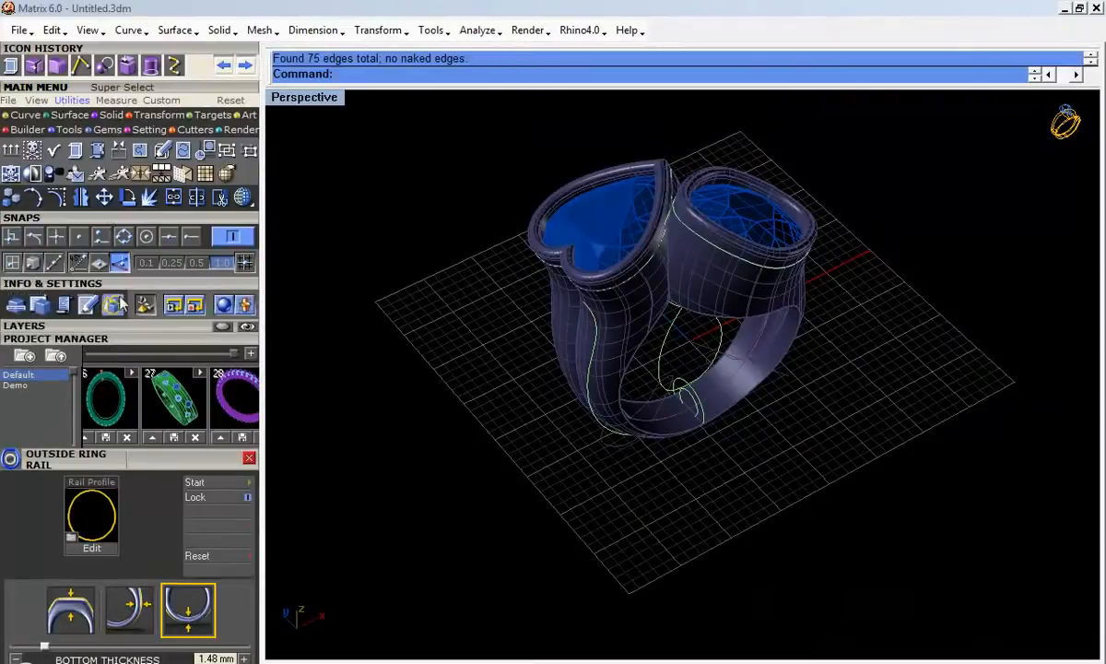
pyautogui.click(112, 306)
pyautogui.click(148, 308)
pyautogui.hotkey('ctrl', 'h')
pyautogui.moveTo(894, 320); pyautogui.dragTo(737, 143, button='right')
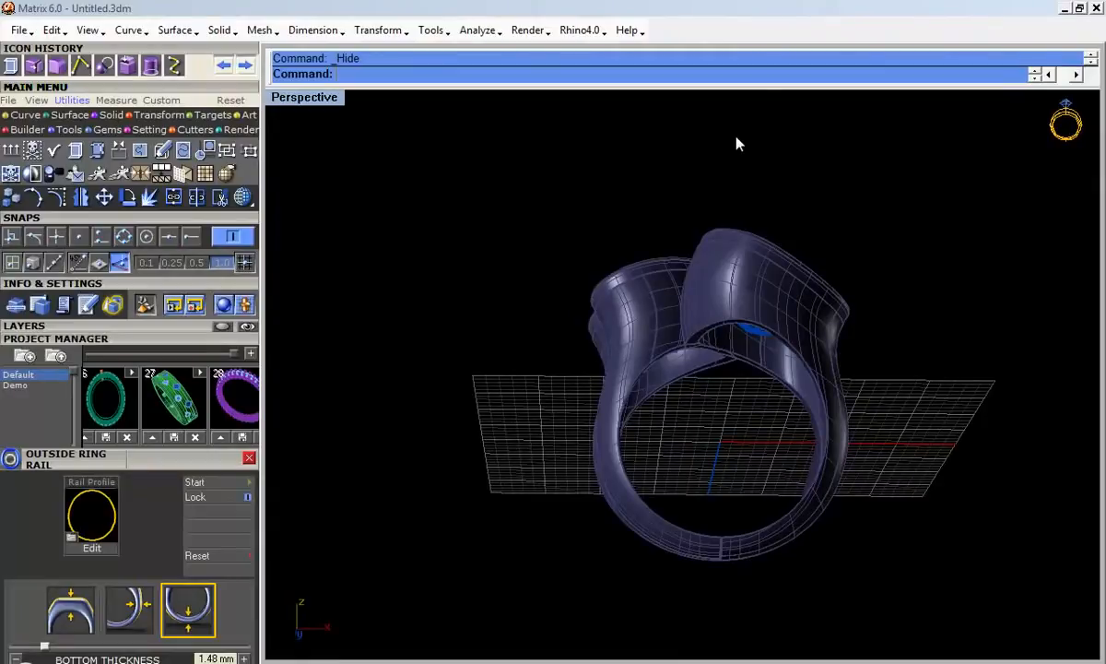
pyautogui.moveTo(748, 335); pyautogui.dragTo(762, 503, button='right')
pyautogui.moveTo(672, 412); pyautogui.dragTo(536, 381, button='right')
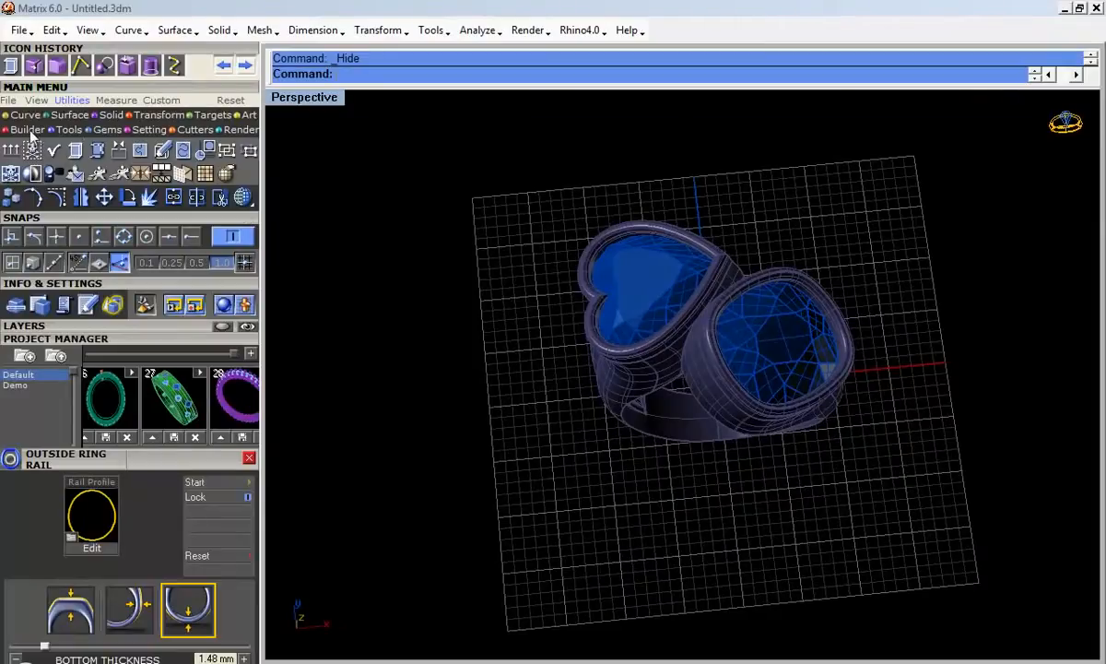
pyautogui.click(34, 133)
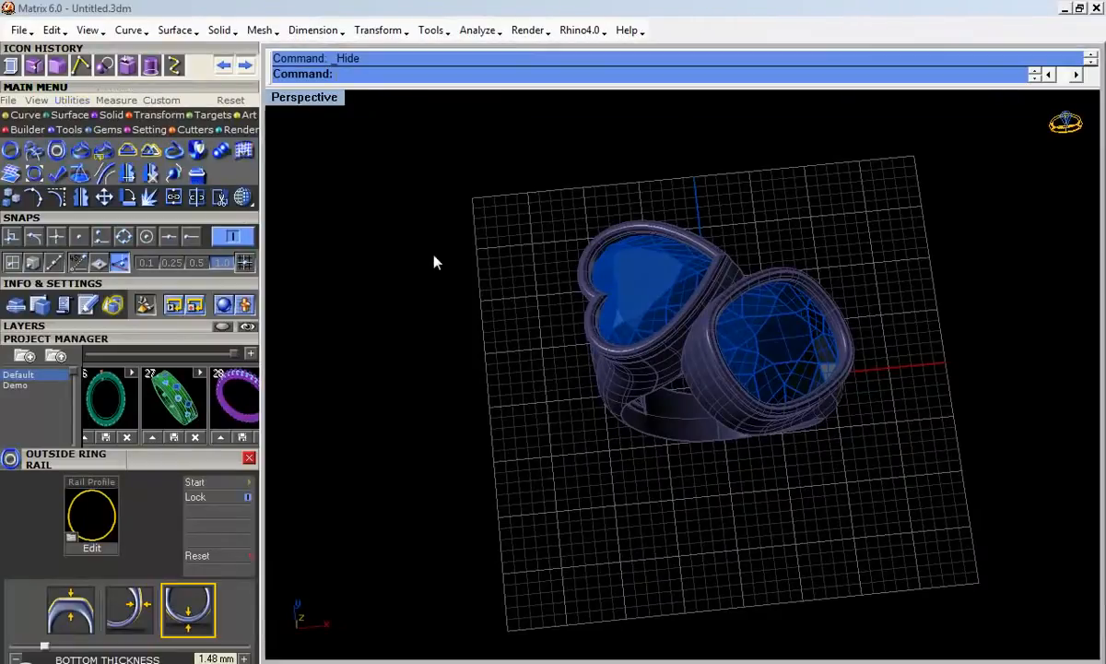
pyautogui.moveTo(437, 294); pyautogui.dragTo(552, 244, button='right')
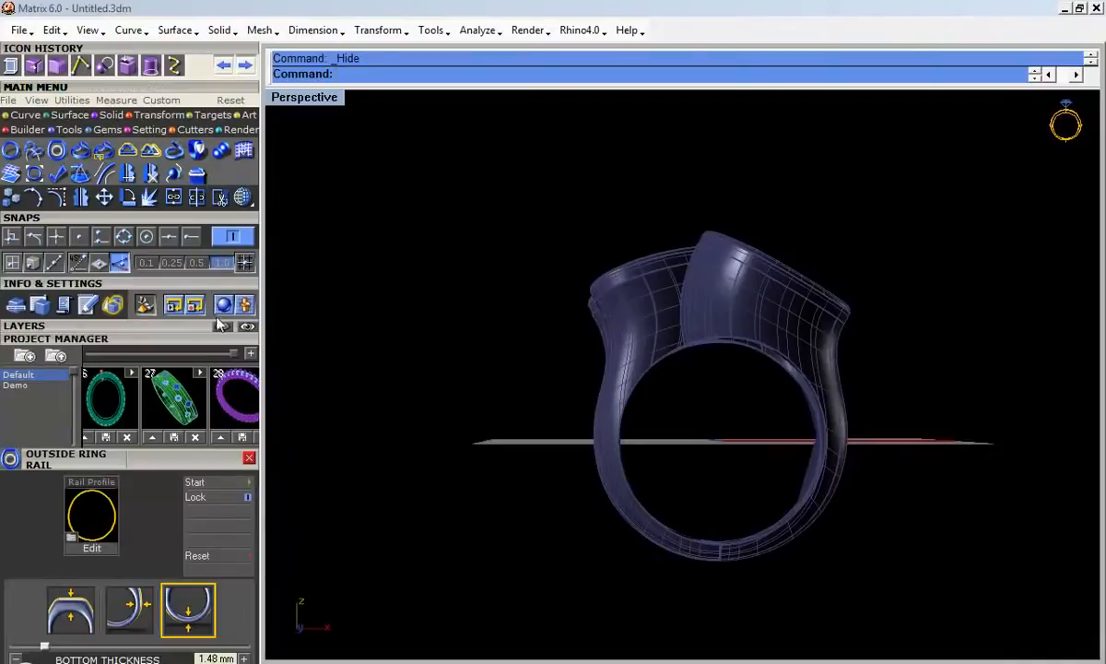
# Step: Show the hidden construction curves again
pyautogui.click(247, 329)
pyautogui.moveTo(713, 393); pyautogui.dragTo(738, 361, button='right')
pyautogui.scroll(6, 739, 361)
pyautogui.scroll(-6, 799, 355)
pyautogui.moveTo(657, 366); pyautogui.dragTo(648, 469, button='right')
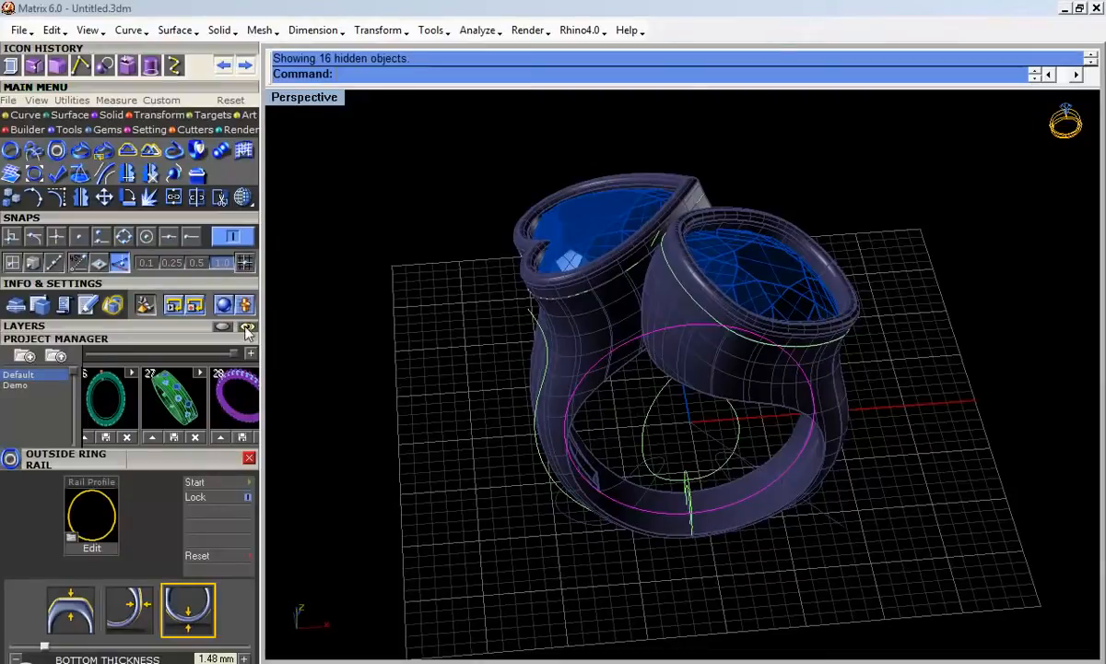
# Step: Hide all curves except the circular finger rail inside the ring
pyautogui.hotkey('ctrl', 'a')
pyautogui.click(635, 397)
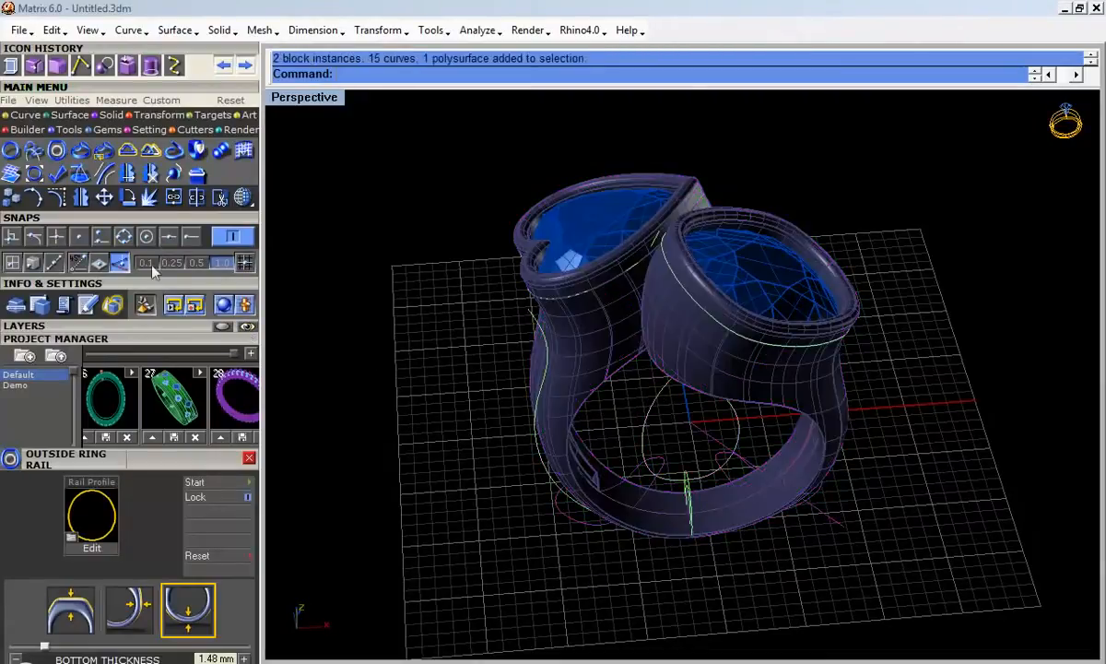
pyautogui.click(117, 301)
pyautogui.click(153, 316)
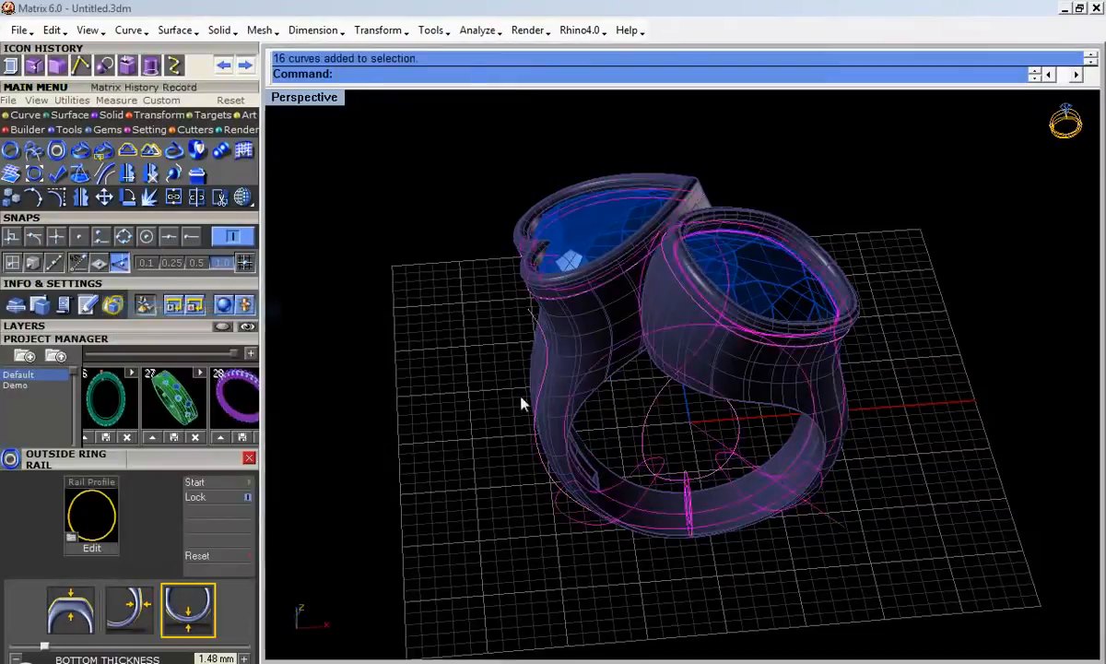
pyautogui.moveTo(645, 406); pyautogui.dragTo(687, 314, button='right')
pyautogui.scroll(7, 701, 309)
pyautogui.scroll(-6, 647, 371)
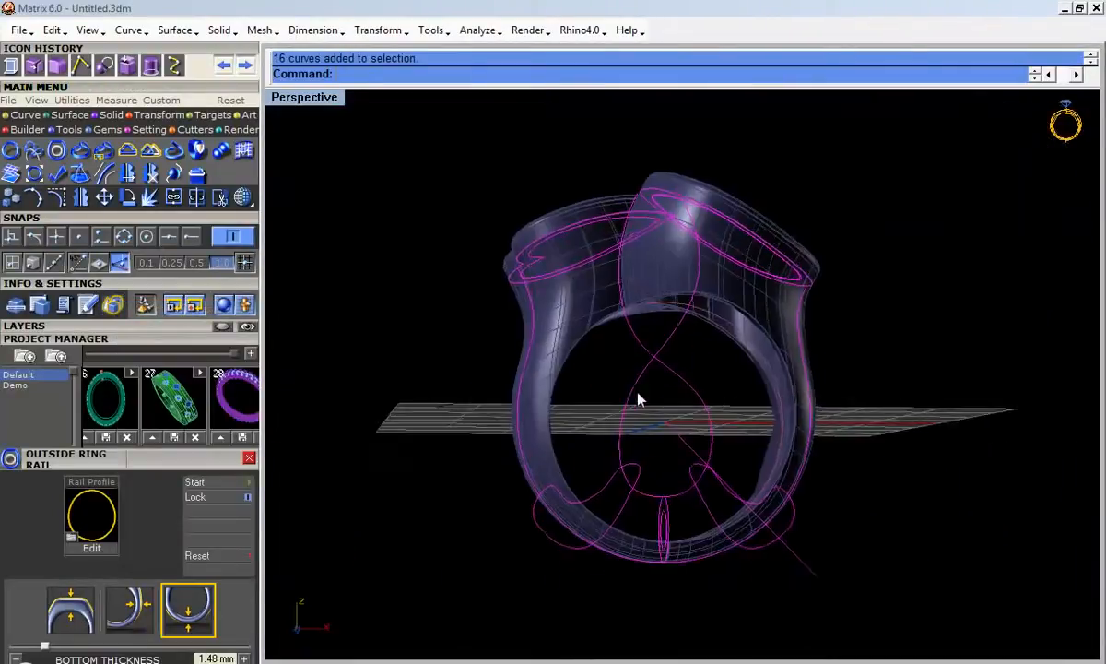
pyautogui.hotkey('ctrl', 'h')
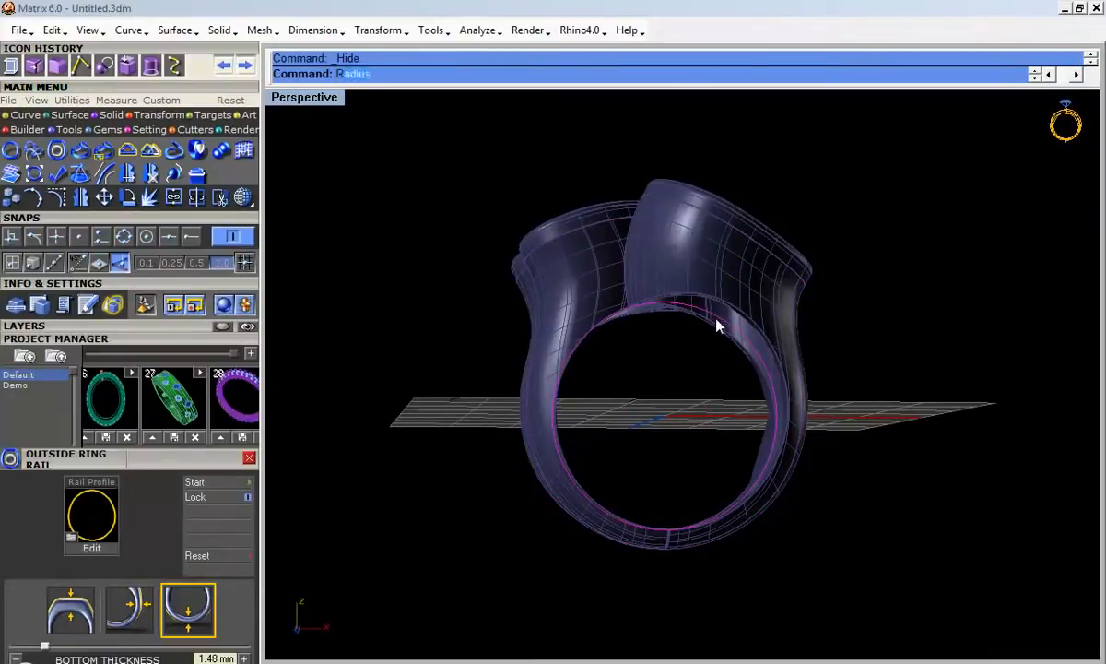
# Step: Rebuild the finger rail circle with 12 points and degree 3, deleting the input curve
pyautogui.write('Rebuild')
pyautogui.press('Return')
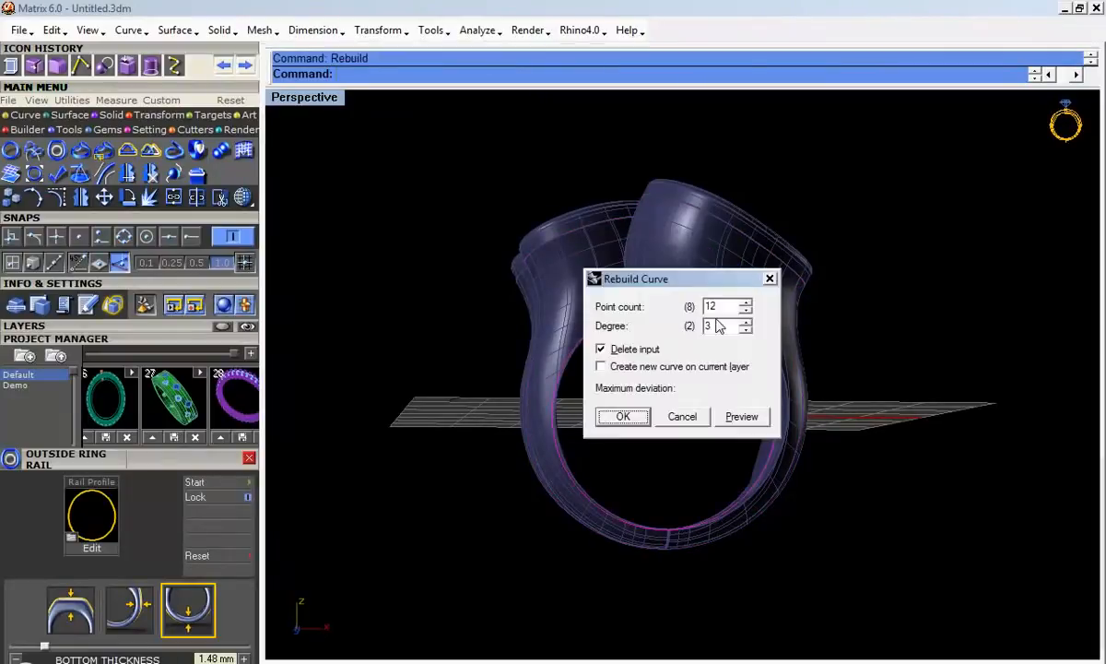
pyautogui.click(742, 418)
pyautogui.click(644, 419)
pyautogui.moveTo(645, 422)
pyautogui.mouseDown(button='right')
pyautogui.moveTo(625, 308)
pyautogui.moveTo(631, 426)
pyautogui.mouseUp(button='right')
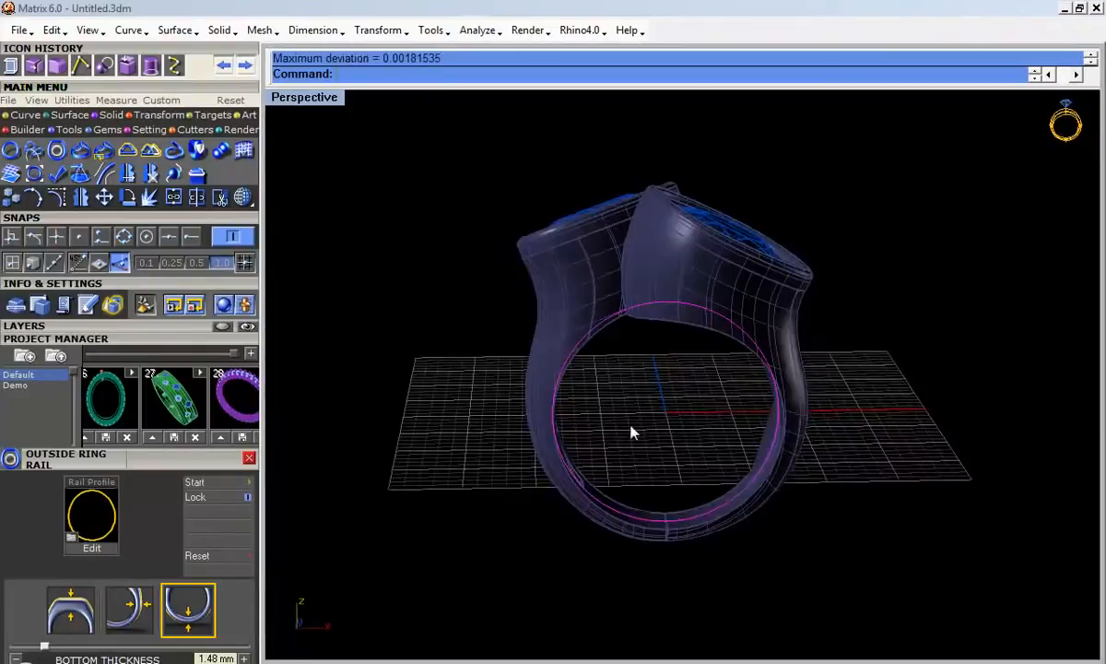
# Step: Extrude the finger rail circle to both sides without caps, on the Metal 03 layer, as a cylinder extending past the ring
pyautogui.click(104, 115)
pyautogui.click(187, 146)
pyautogui.moveTo(466, 267); pyautogui.dragTo(659, 387, button='right')
pyautogui.click(35, 324)
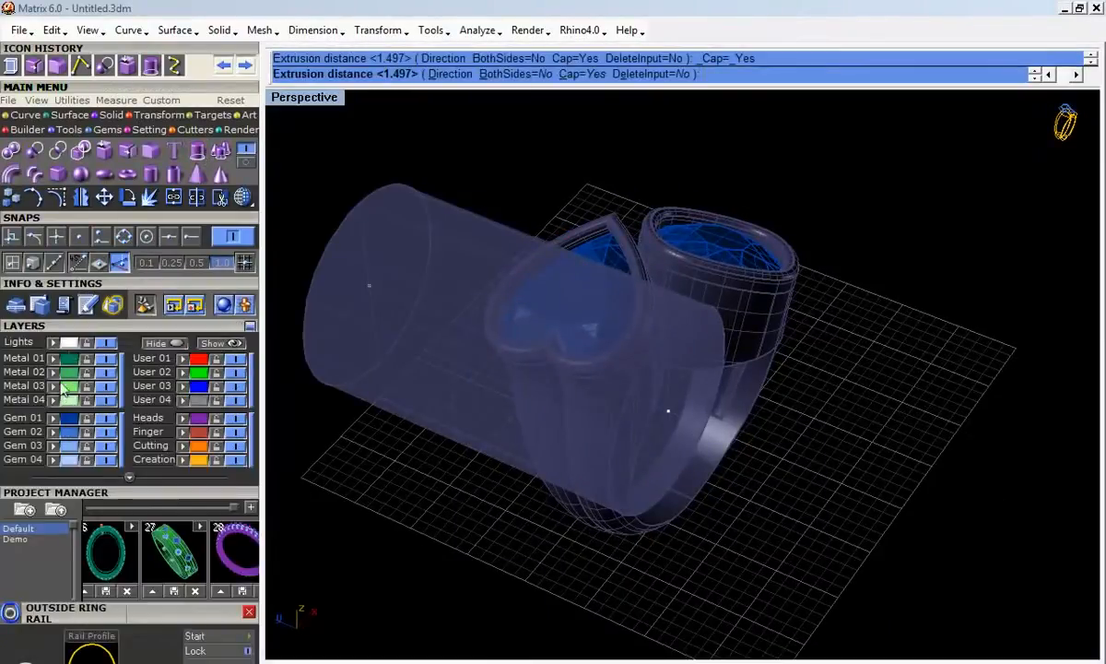
pyautogui.click(26, 386)
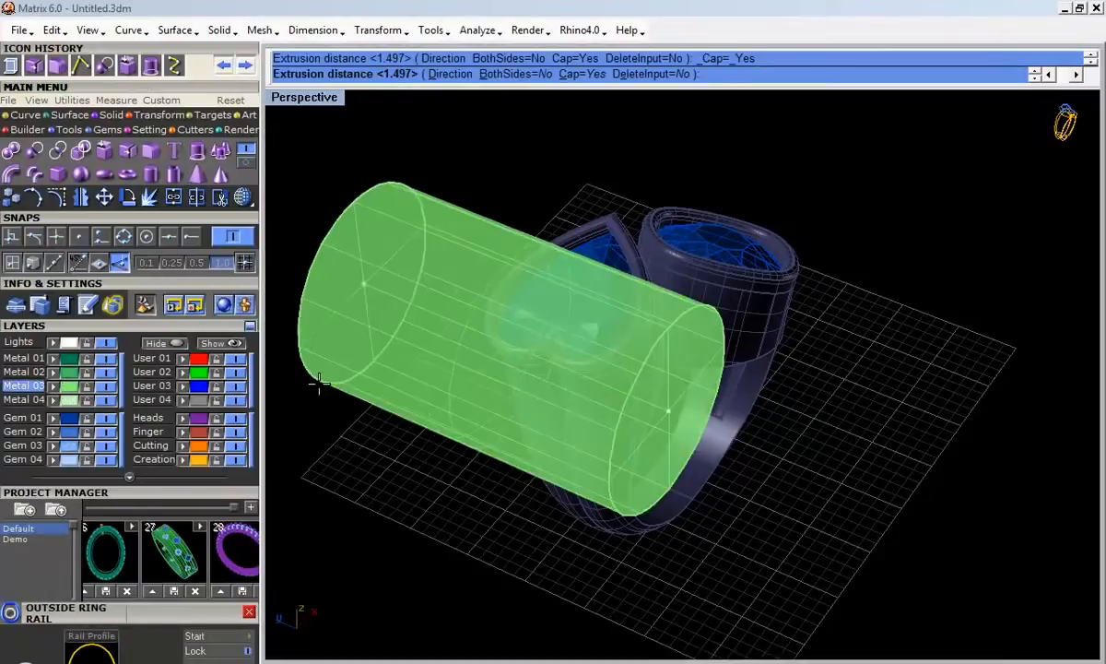
pyautogui.write('b')
pyautogui.press('Return')
pyautogui.click(583, 74)
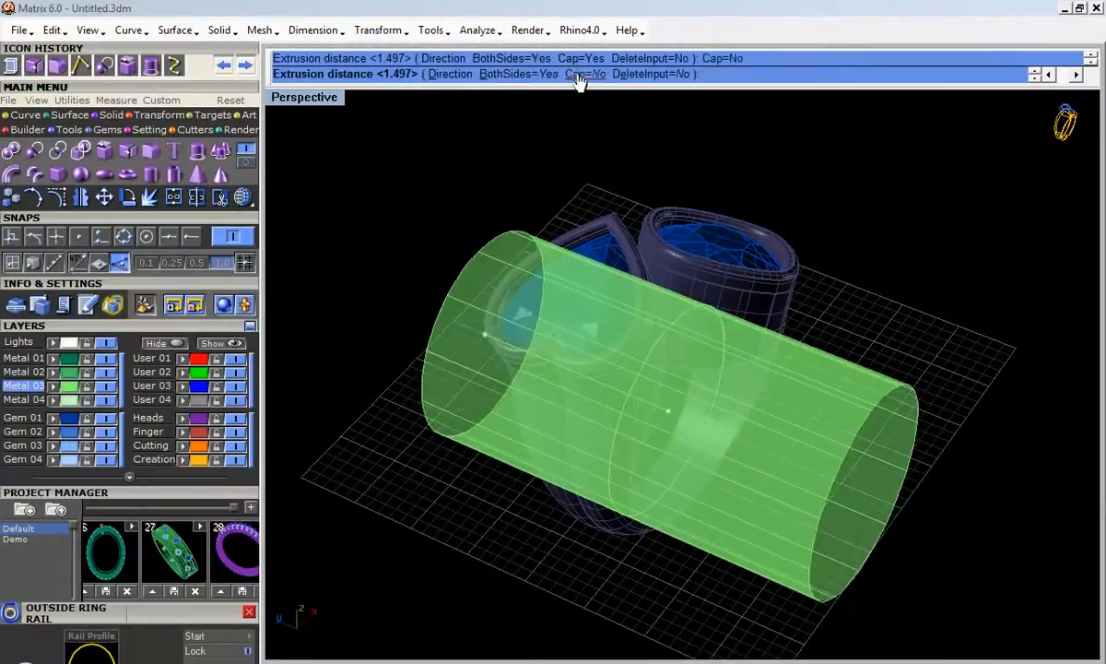
pyautogui.click(481, 279)
pyautogui.moveTo(482, 278); pyautogui.dragTo(631, 354, button='right')
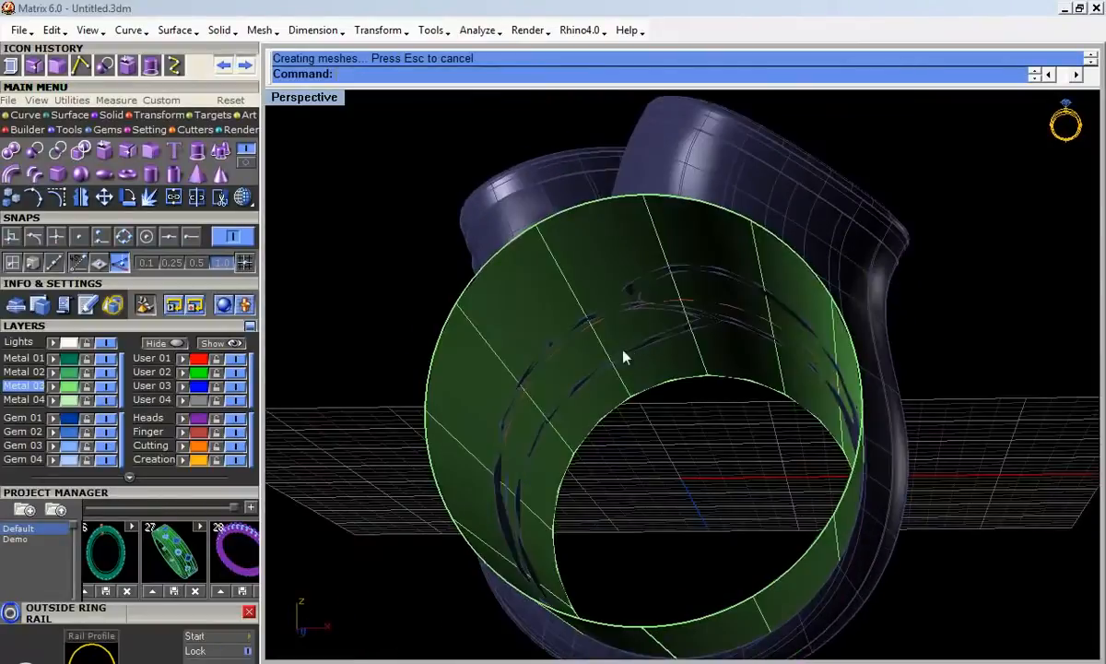
# Step: Display the ring, gems and cylinder in wireframe
pyautogui.click(566, 277)
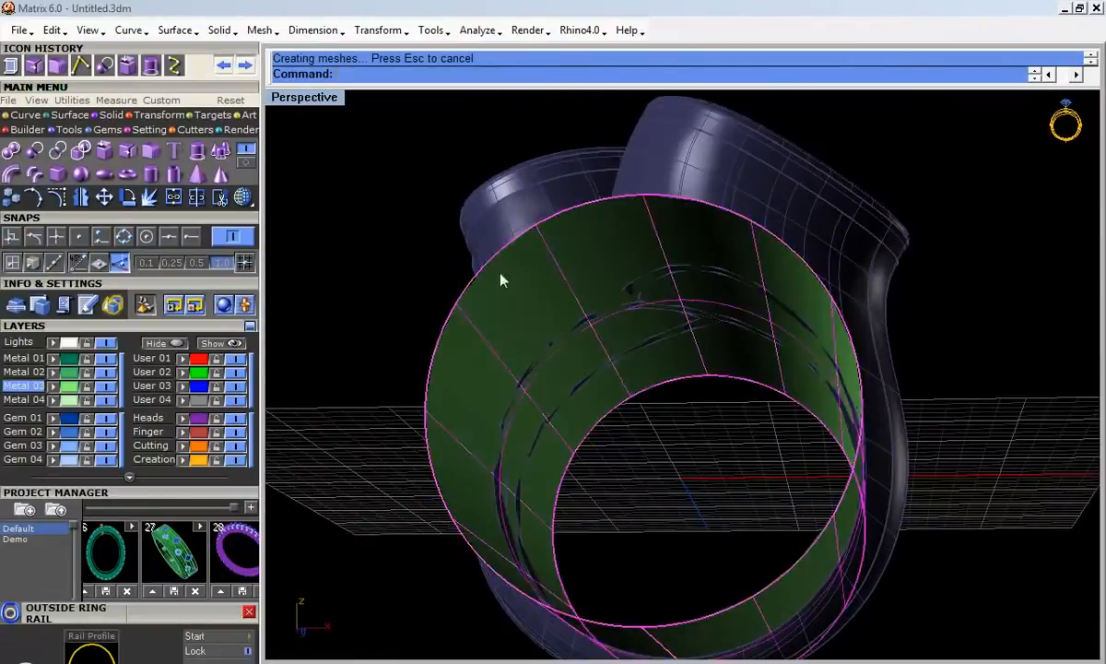
pyautogui.click(243, 197)
pyautogui.moveTo(354, 240)
pyautogui.mouseDown(button='right')
pyautogui.moveTo(670, 325)
pyautogui.moveTo(595, 309)
pyautogui.moveTo(584, 332)
pyautogui.mouseUp(button='right')
pyautogui.click(585, 332)
# Step: Pick the edges around the ring's inner opening on the heart gem's side for edge duplication
pyautogui.click(25, 114)
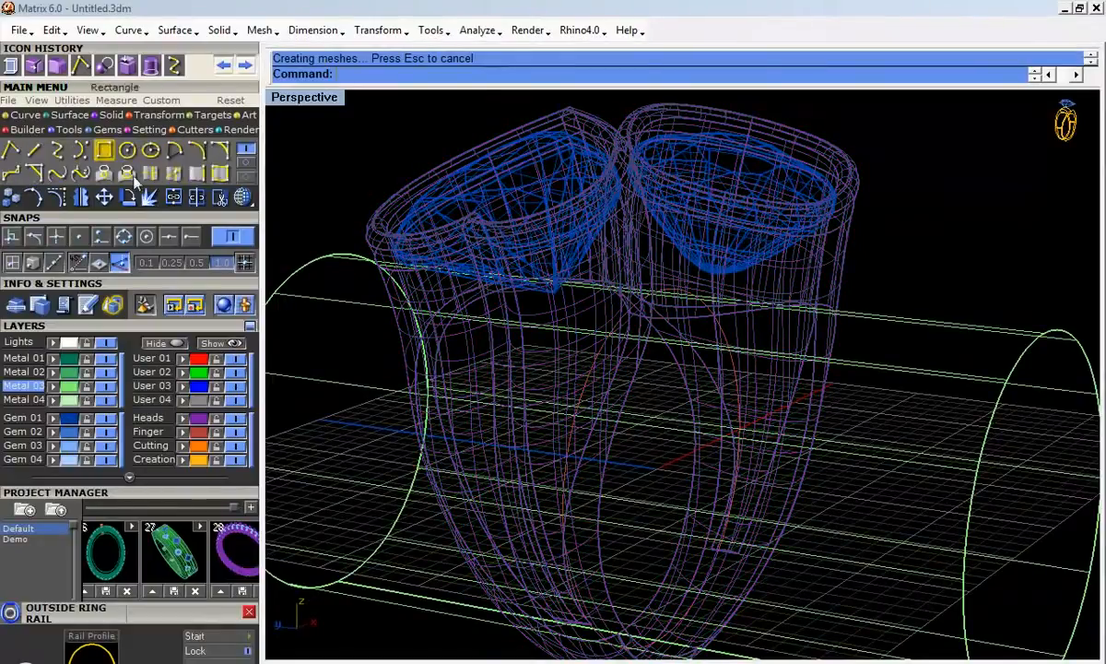
pyautogui.click(194, 184)
pyautogui.scroll(5, 599, 332)
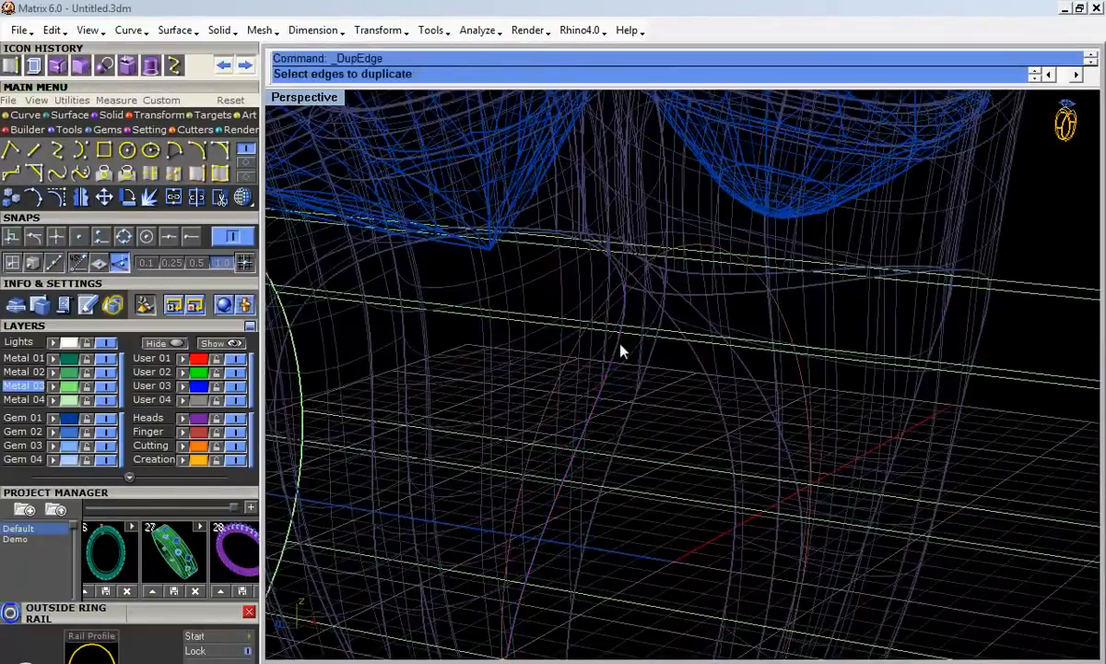
pyautogui.click(616, 353)
pyautogui.scroll(3, 616, 285)
pyautogui.click(620, 267)
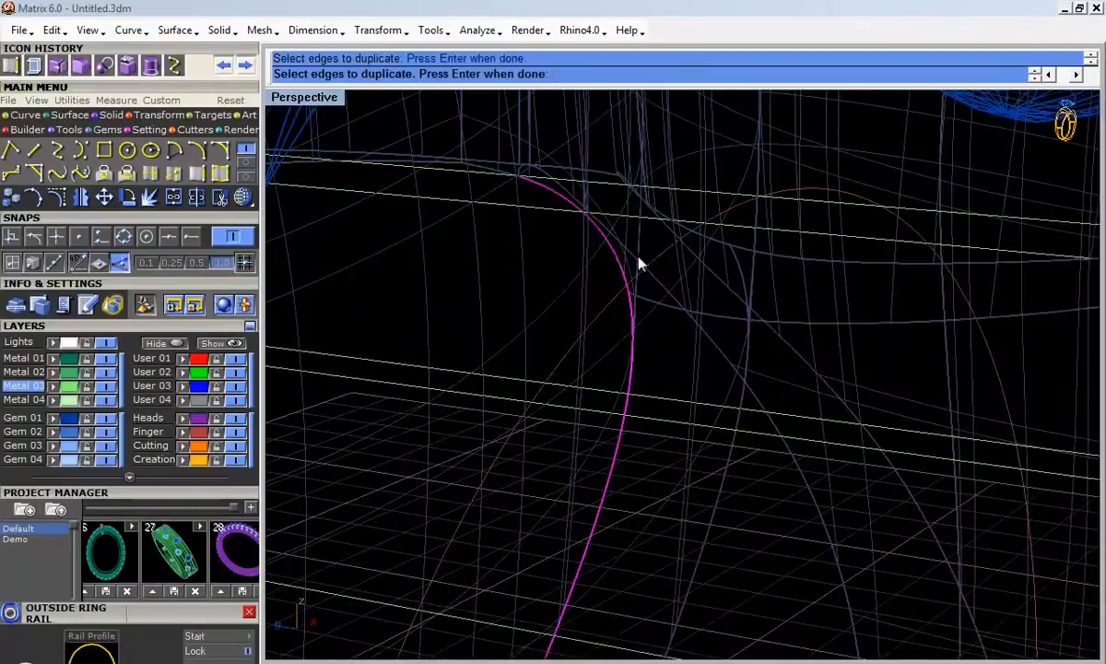
pyautogui.click(441, 166)
pyautogui.moveTo(447, 171); pyautogui.dragTo(541, 489, button='right')
pyautogui.scroll(3, 496, 601)
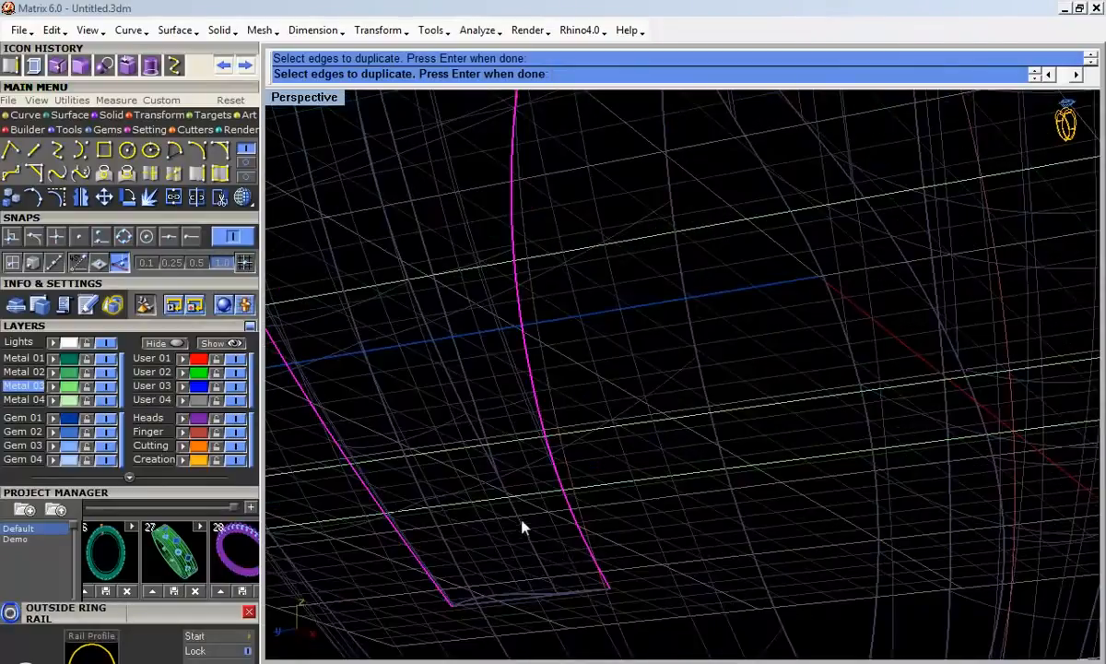
pyautogui.click(349, 625)
pyautogui.scroll(-6, 433, 526)
# Step: Add the edges of the inner opening under the second gem and duplicate all picked edges as curves
pyautogui.moveTo(518, 474); pyautogui.dragTo(736, 583, button='right')
pyautogui.click(770, 586)
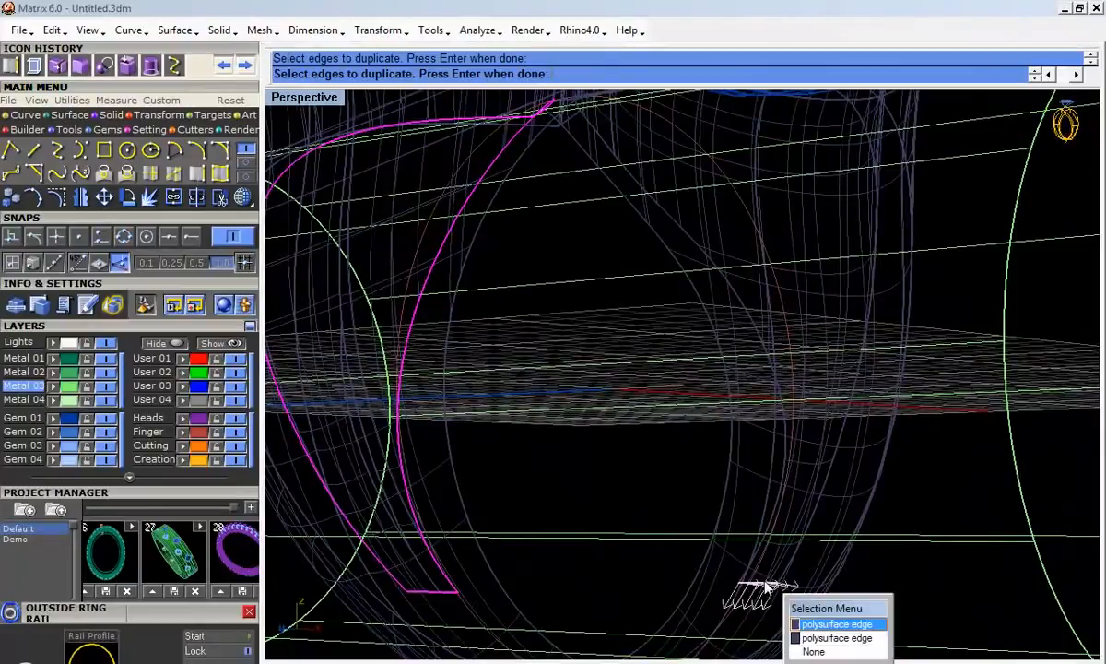
pyautogui.click(815, 652)
pyautogui.moveTo(815, 652); pyautogui.dragTo(782, 314, button='right')
pyautogui.scroll(6, 782, 322)
pyautogui.click(782, 340)
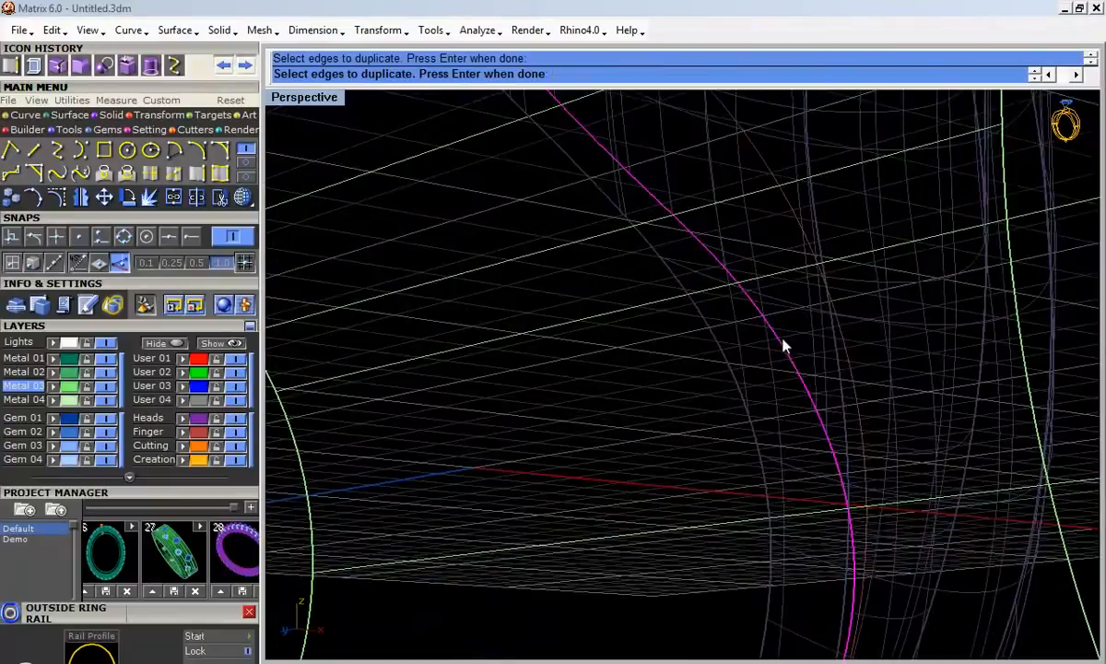
pyautogui.scroll(-6, 734, 410)
pyautogui.keyDown('shift'); pyautogui.moveTo(645, 262); pyautogui.dragTo(623, 376, button='right'); pyautogui.keyUp('shift')
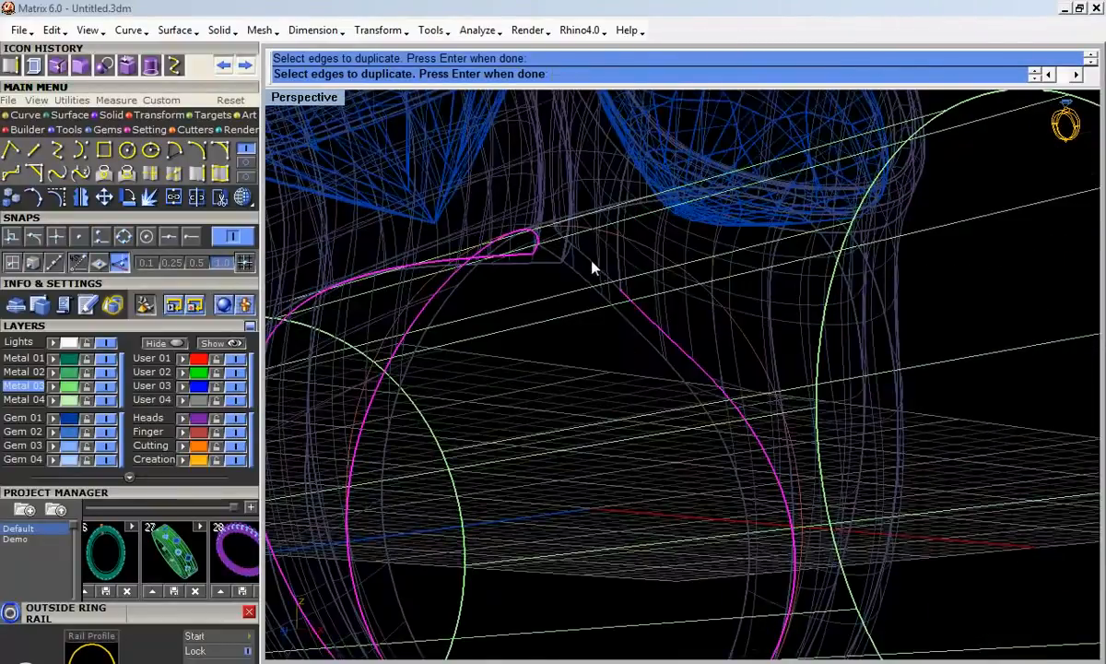
pyautogui.scroll(4, 573, 247)
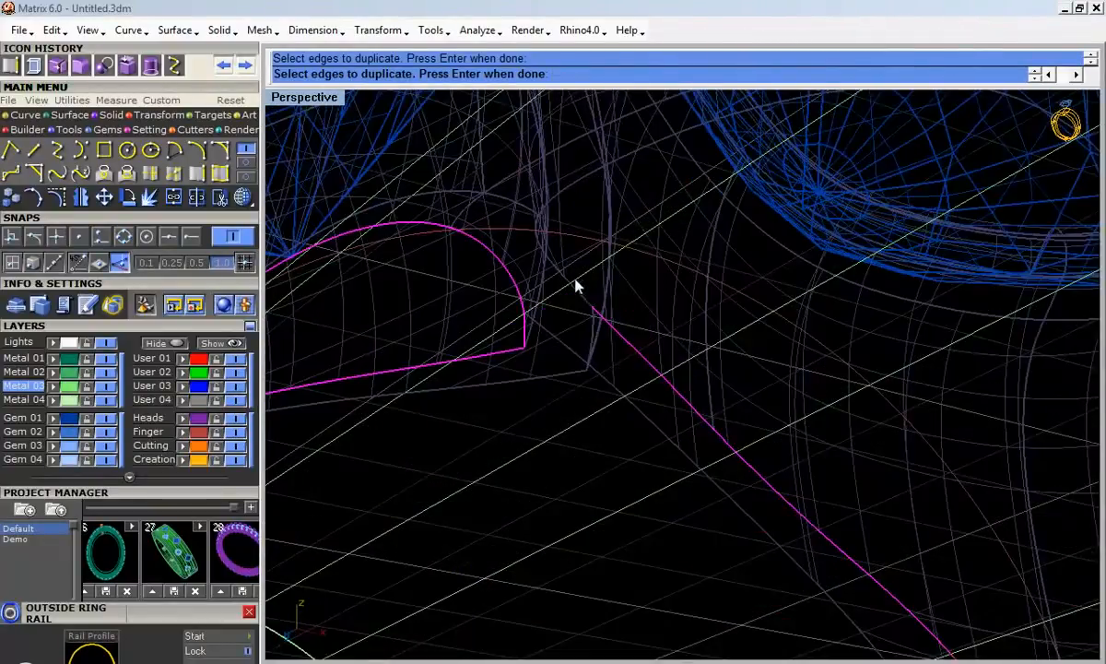
pyautogui.moveTo(583, 301); pyautogui.dragTo(597, 221, button='right')
pyautogui.moveTo(548, 184); pyautogui.dragTo(692, 510, button='right')
pyautogui.scroll(5, 717, 478)
pyautogui.click(712, 454)
pyautogui.scroll(-4, 682, 366)
pyautogui.rightClick(662, 503)
# Step: Join the duplicated edges into two closed curves, and lock the ring and gems
pyautogui.scroll(-6, 682, 453)
pyautogui.moveTo(605, 460); pyautogui.dragTo(647, 378, button='right')
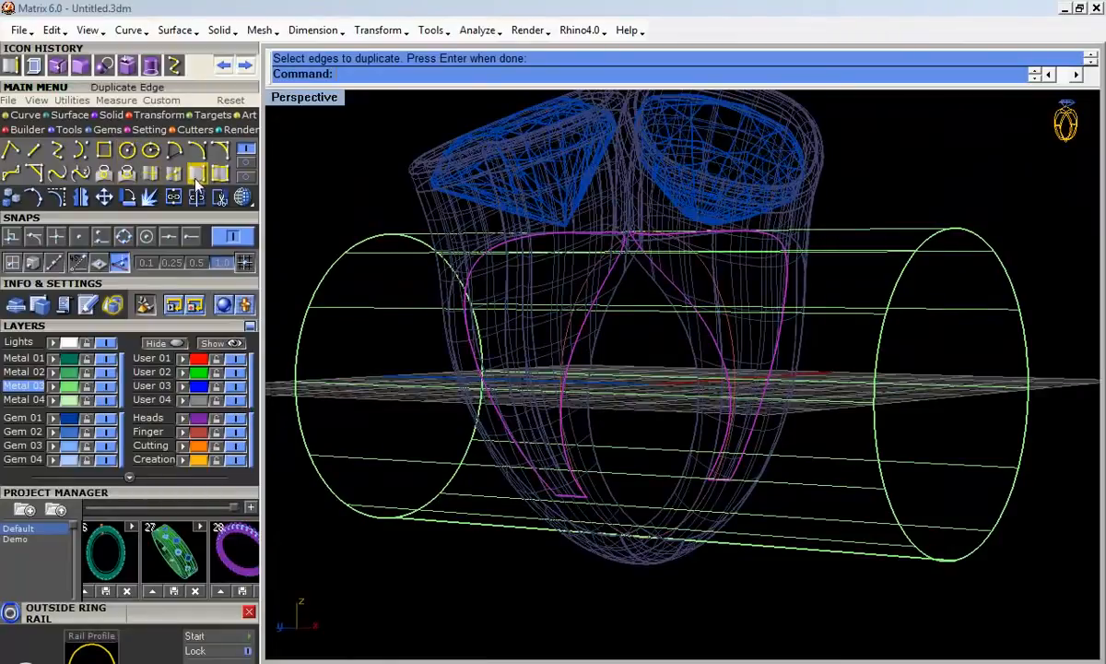
pyautogui.moveTo(694, 352); pyautogui.dragTo(687, 452, button='right')
pyautogui.press('Return')
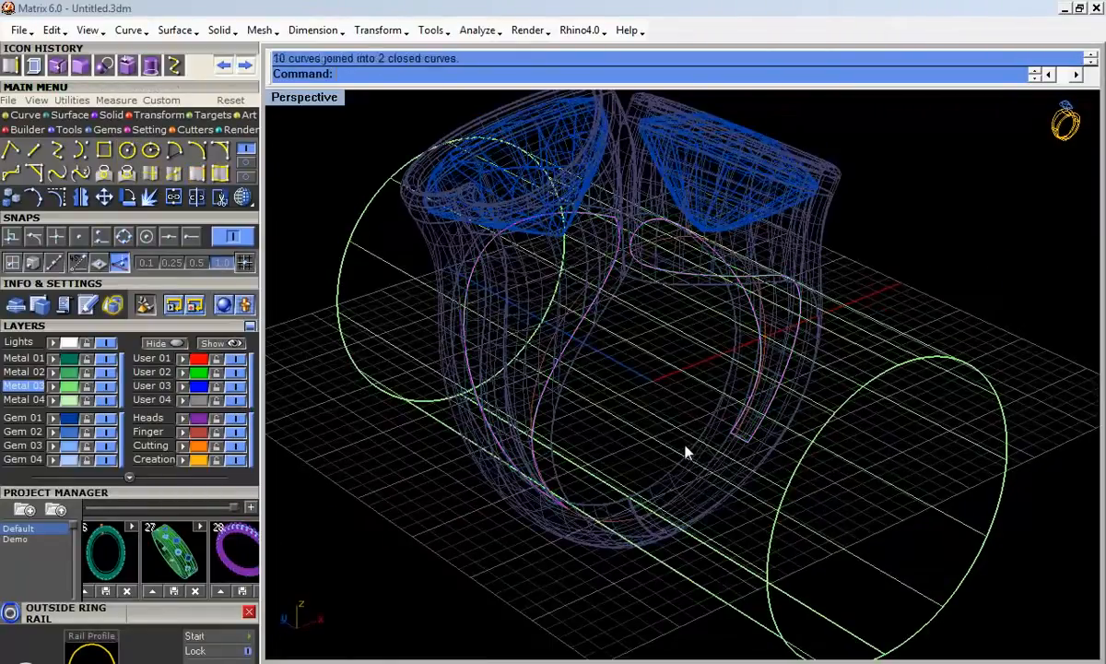
pyautogui.moveTo(900, 127); pyautogui.dragTo(563, 168)
pyautogui.hotkey('ctrl', 'l')
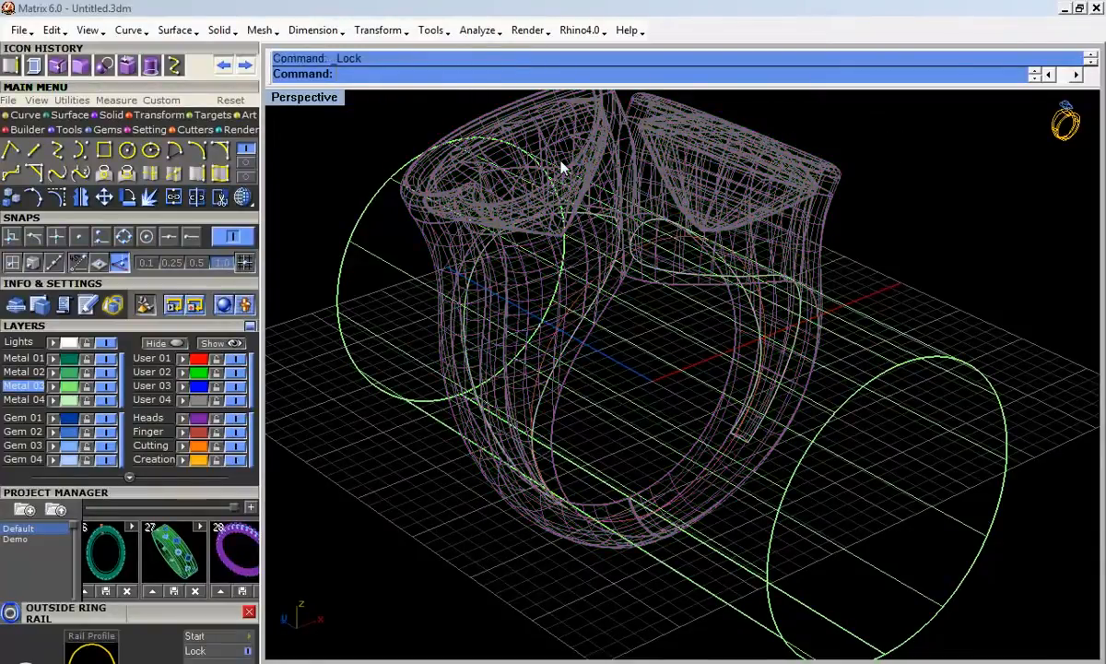
# Step: Select the two closed opening curves on the ring's inside and place them on a red layer
pyautogui.moveTo(651, 298); pyautogui.dragTo(705, 276, button='right')
pyautogui.scroll(-5, 673, 322)
pyautogui.moveTo(551, 509); pyautogui.dragTo(838, 139)
pyautogui.moveTo(590, 277); pyautogui.dragTo(634, 308, button='right')
pyautogui.scroll(5, 733, 279)
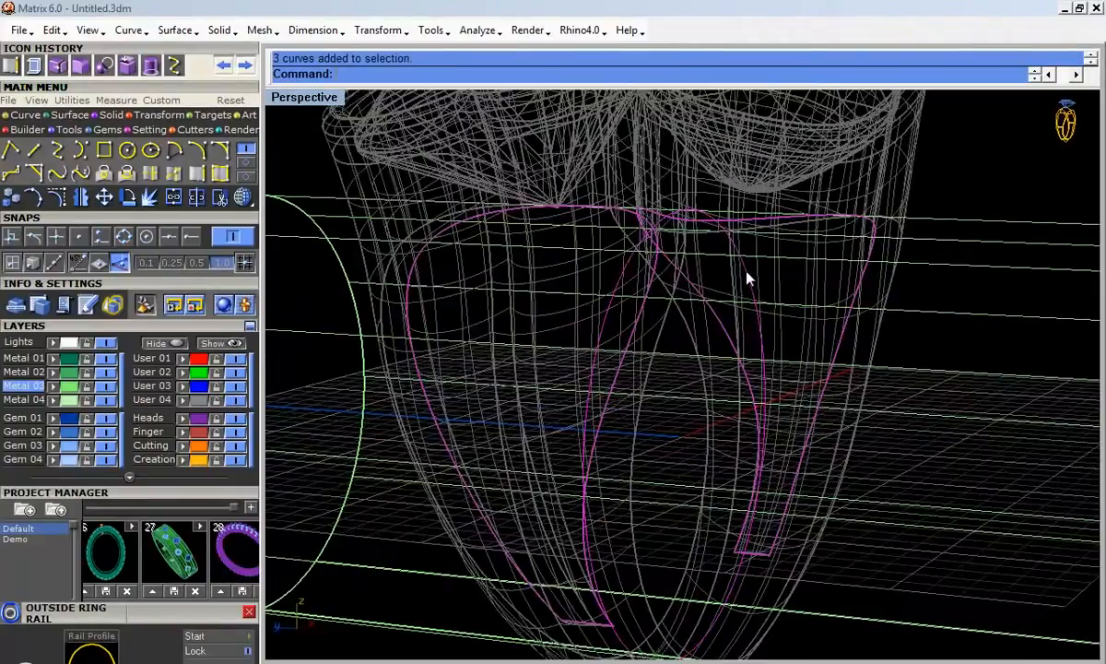
pyautogui.click(748, 277)
pyautogui.click(819, 315)
pyautogui.scroll(-5, 837, 308)
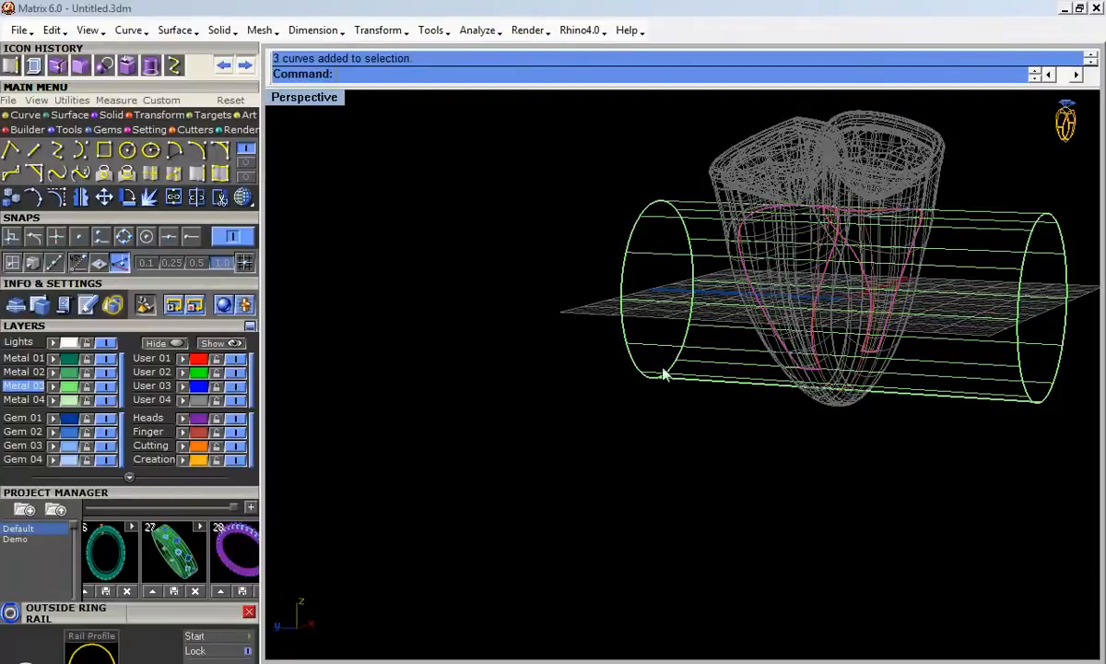
# Step: Create flat UV curves from the cylinder using the two red closed opening curves
pyautogui.moveTo(422, 366); pyautogui.dragTo(625, 393, button='right')
pyautogui.moveTo(902, 444); pyautogui.dragTo(659, 420, button='right')
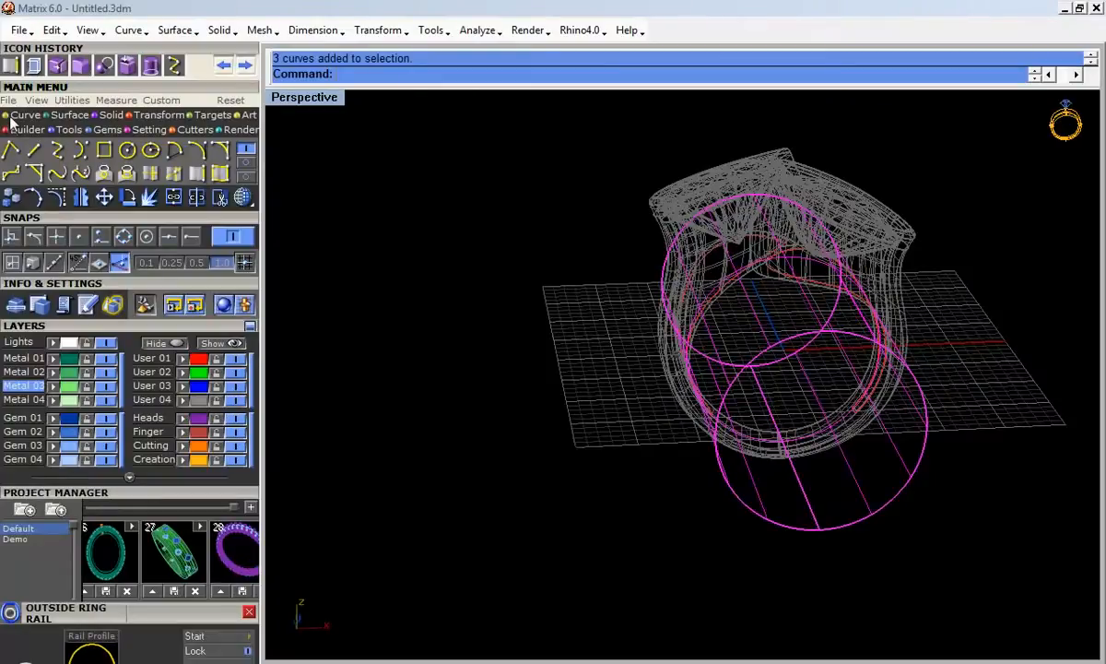
pyautogui.click(245, 161)
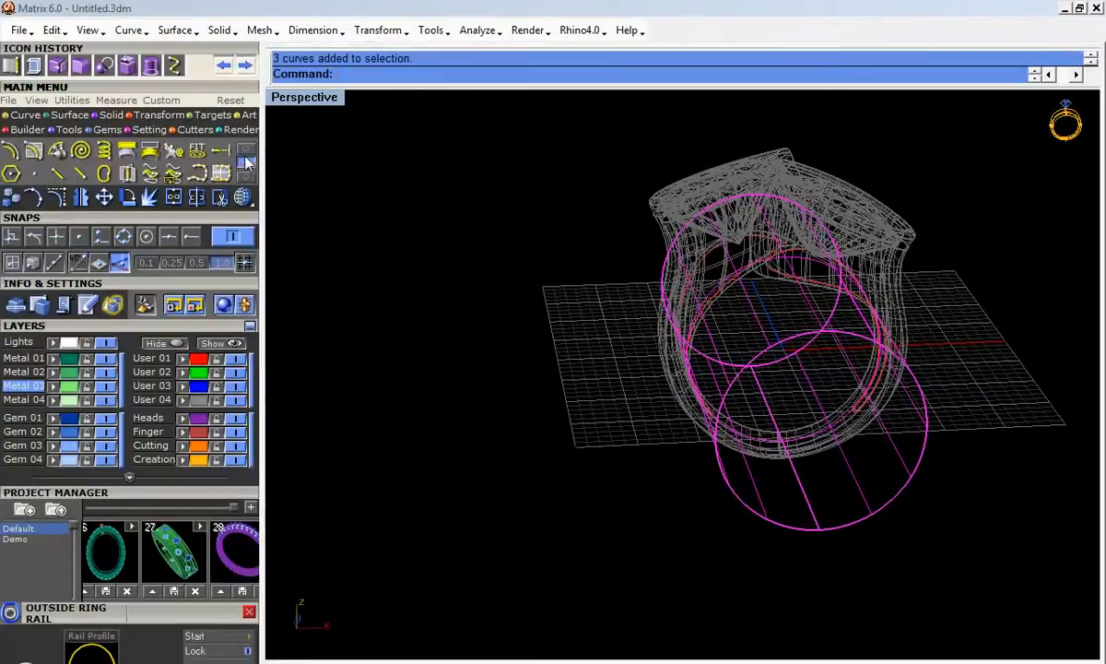
pyautogui.click(127, 159)
pyautogui.scroll(5, 804, 230)
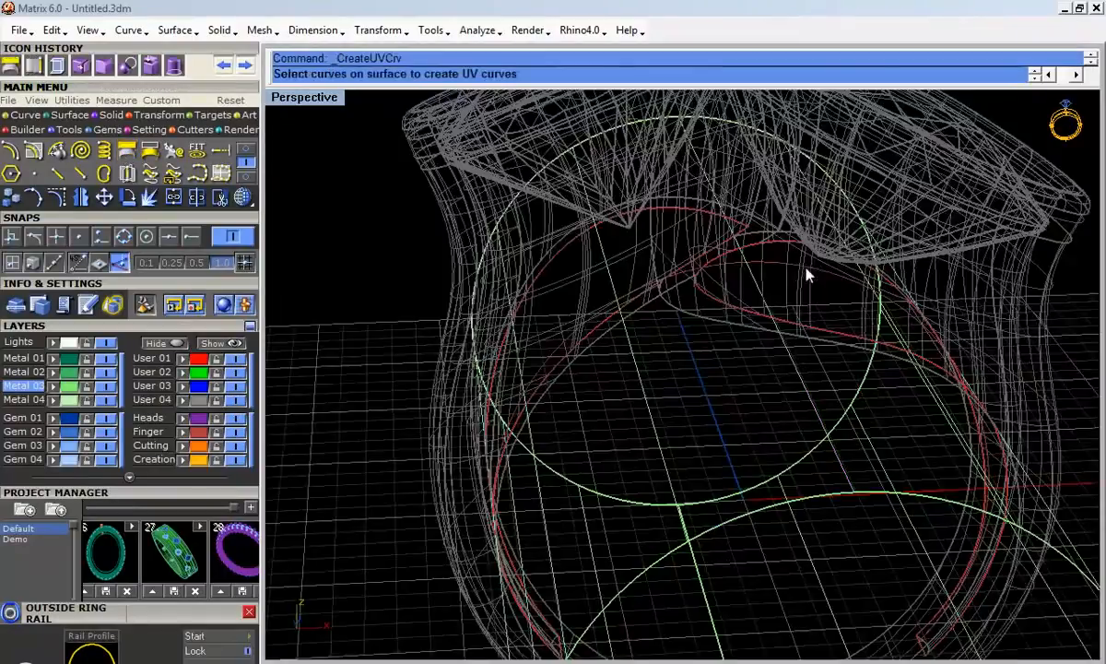
pyautogui.scroll(4, 740, 287)
pyautogui.click(727, 289)
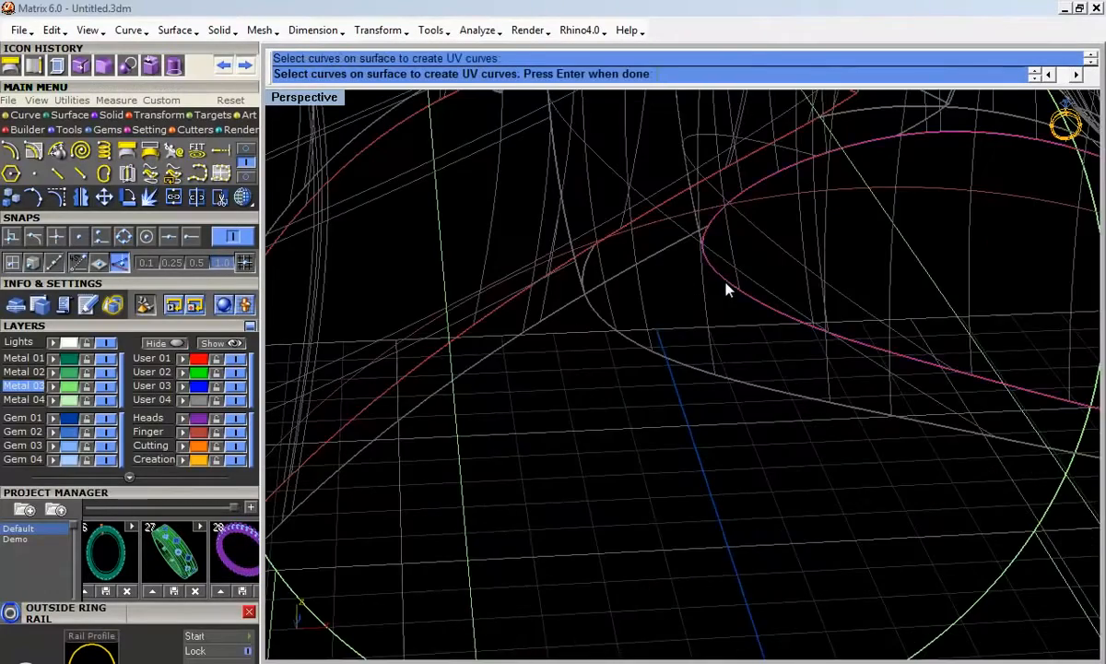
pyautogui.scroll(-4, 723, 289)
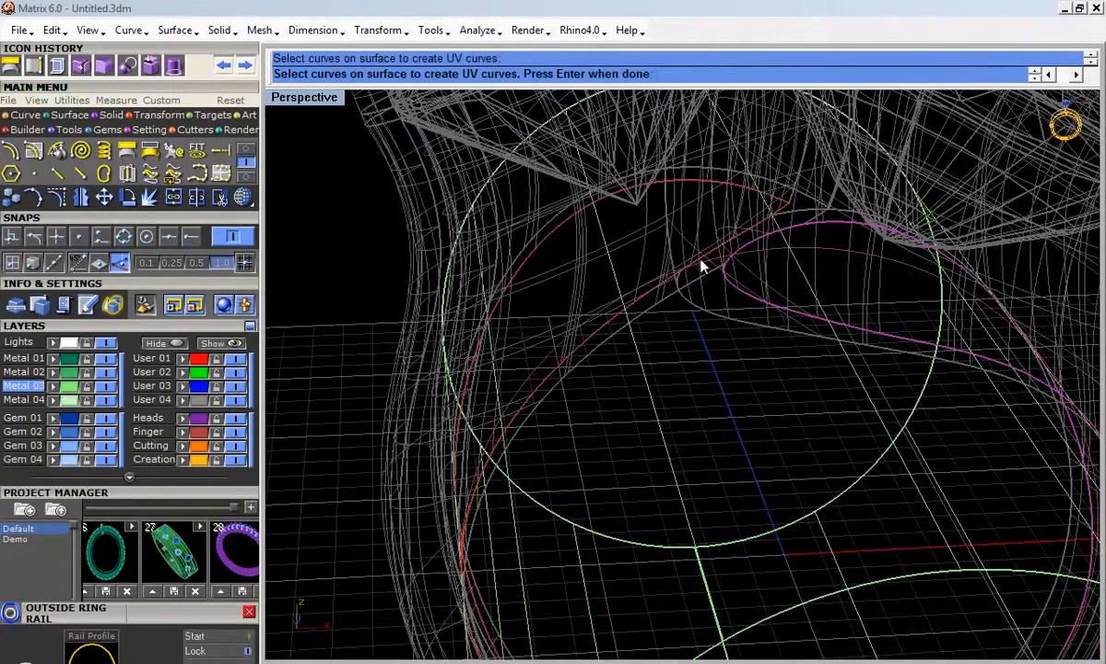
pyautogui.scroll(-5, 641, 236)
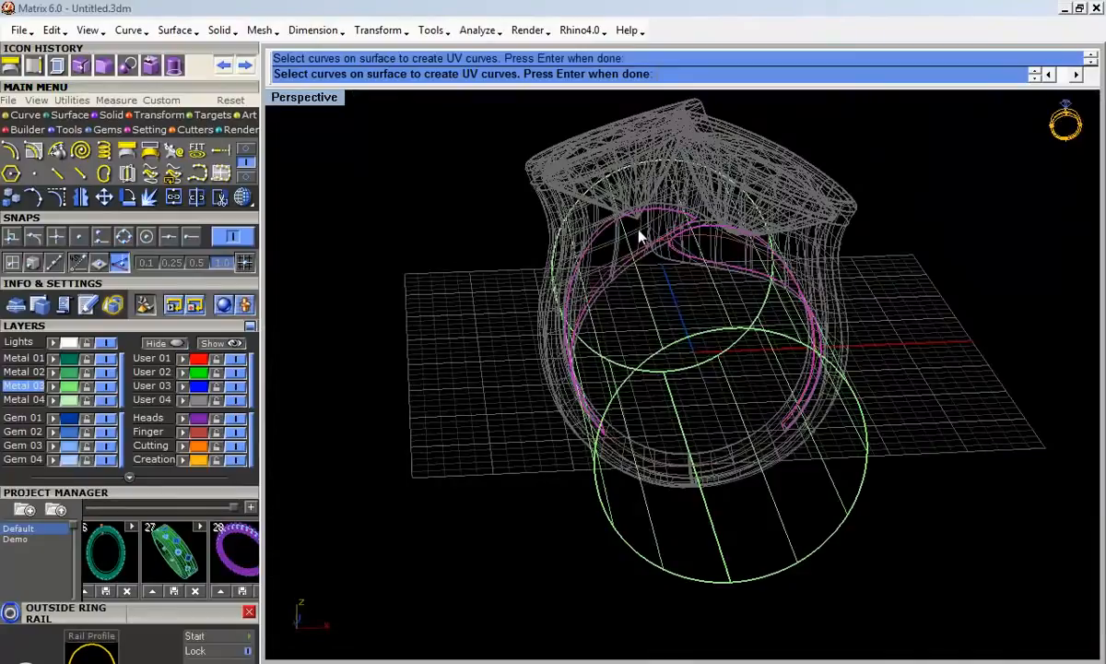
pyautogui.press('Return')
pyautogui.scroll(-3, 645, 268)
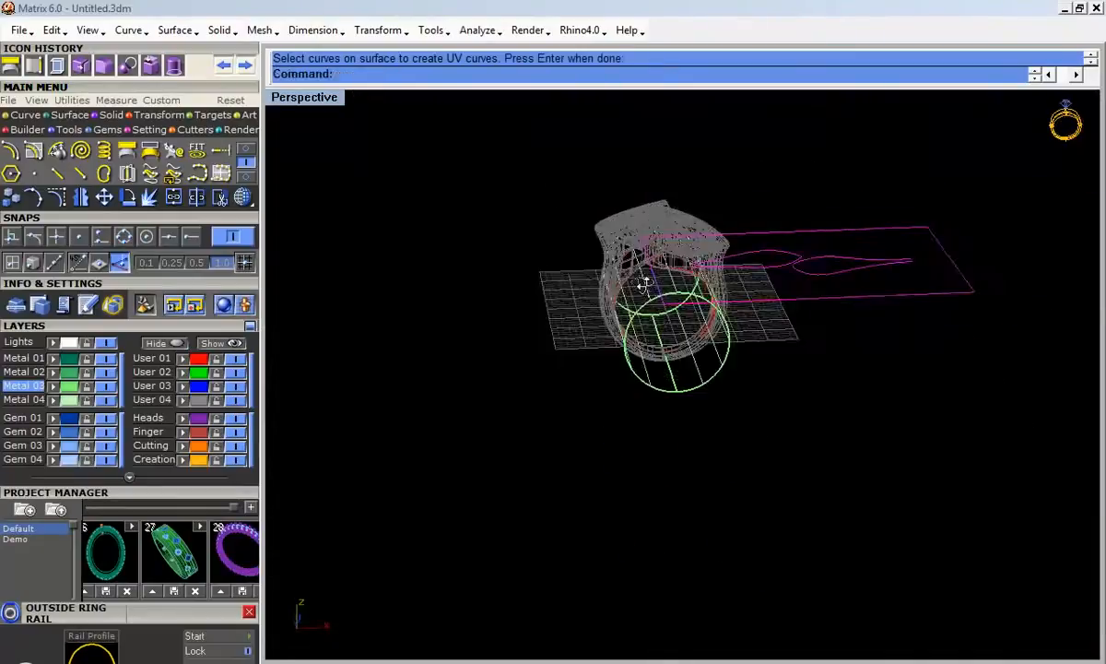
# Step: Offset both flattened opening curves inward by 1
pyautogui.moveTo(647, 288); pyautogui.dragTo(625, 424, button='right')
pyautogui.scroll(3, 823, 270)
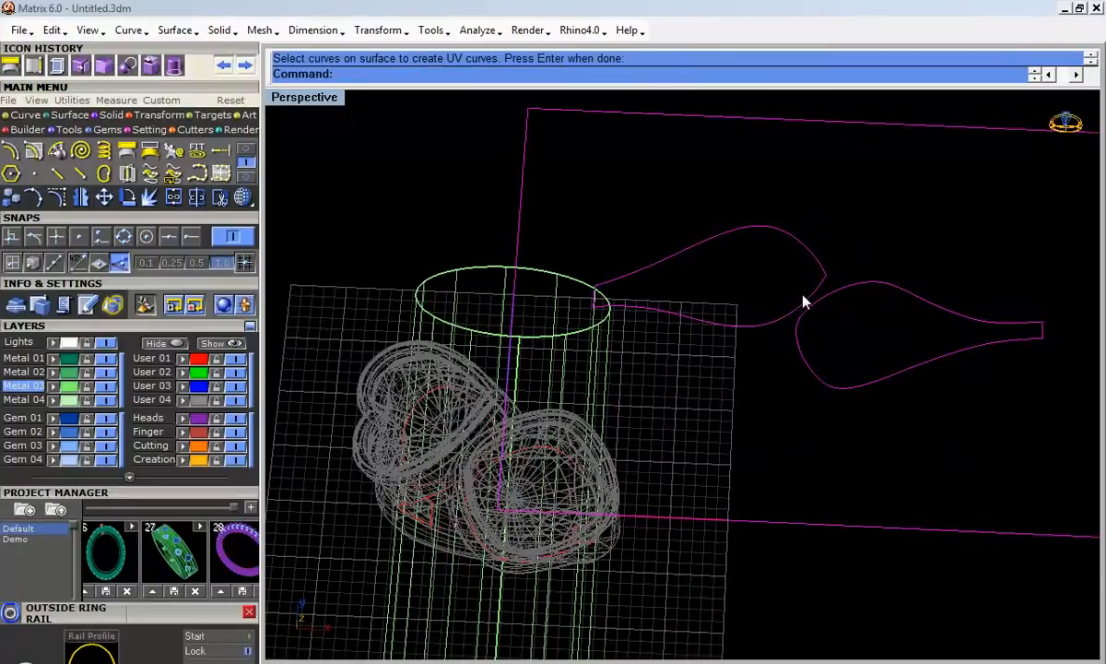
pyautogui.moveTo(800, 410); pyautogui.dragTo(834, 299, button='right')
pyautogui.click(850, 246)
pyautogui.click(918, 351)
pyautogui.click(12, 151)
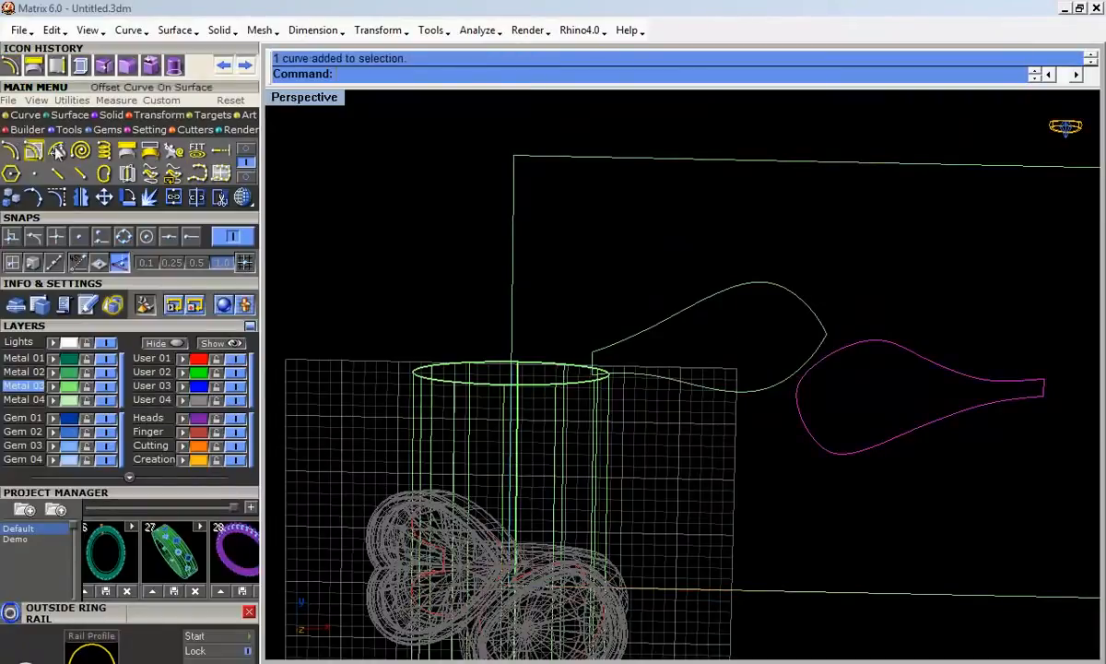
pyautogui.click(867, 375)
pyautogui.click(728, 293)
pyautogui.press('Return')
pyautogui.click(719, 320)
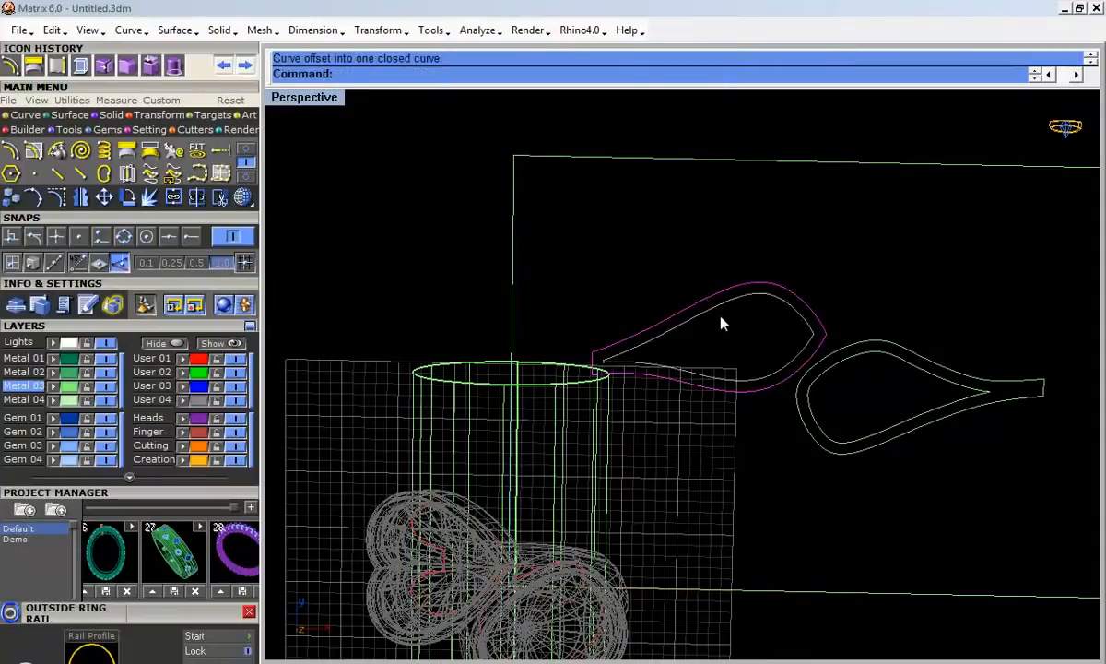
# Step: Draw a small circle inside the first flattened opening, slightly overlapping the upper edge of its inner offset curve
pyautogui.scroll(3, 738, 359)
pyautogui.click(748, 325)
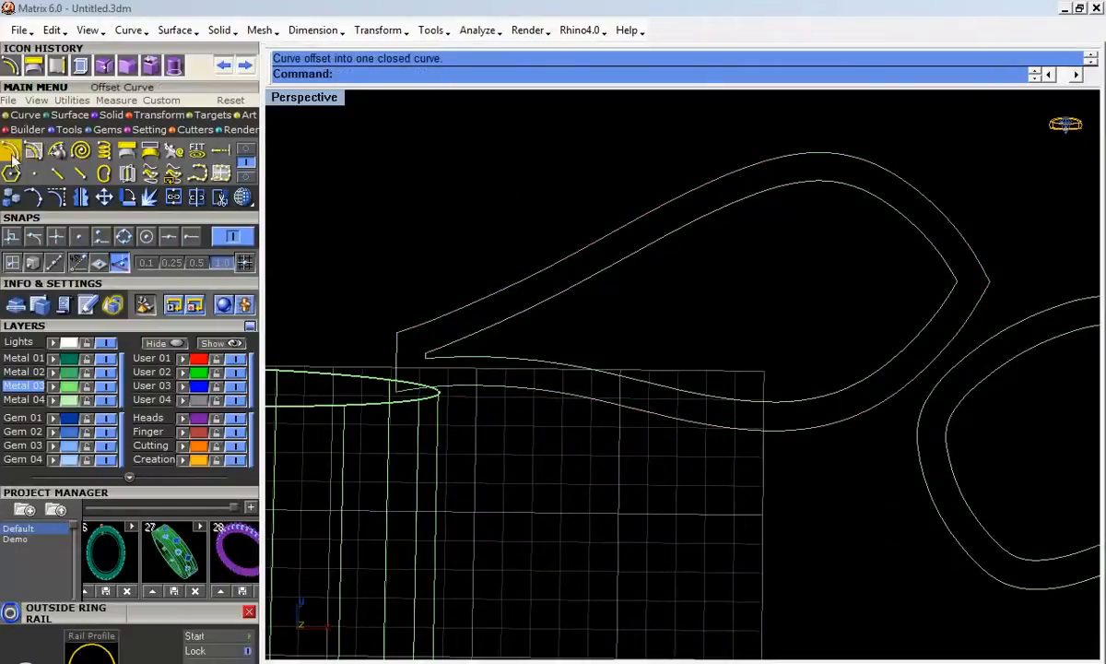
pyautogui.click(247, 149)
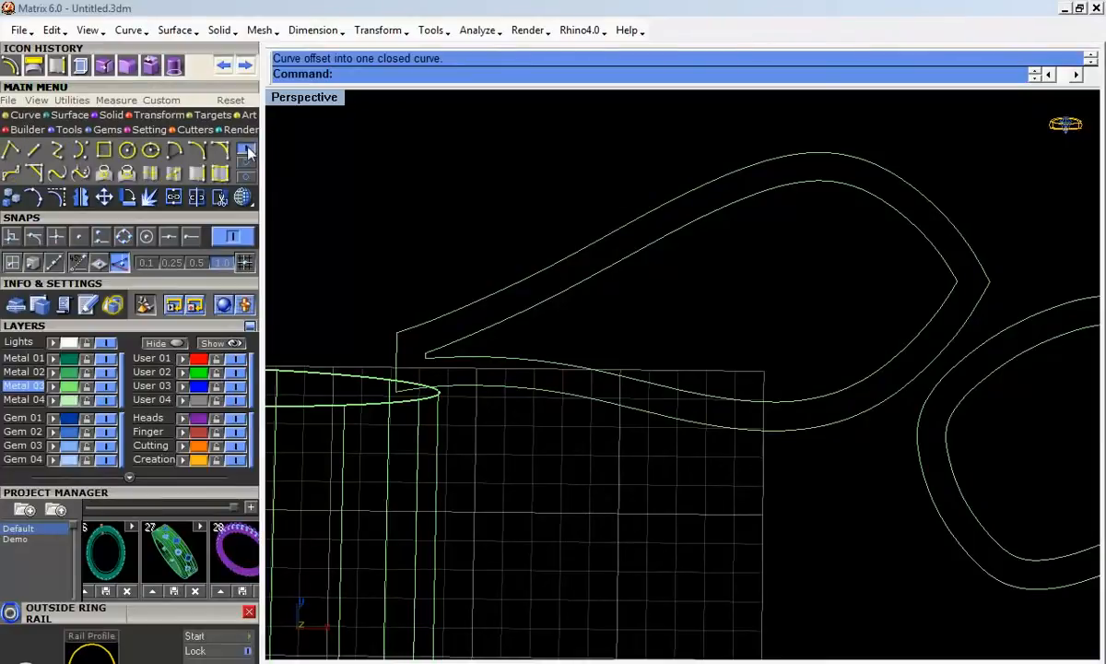
pyautogui.click(127, 150)
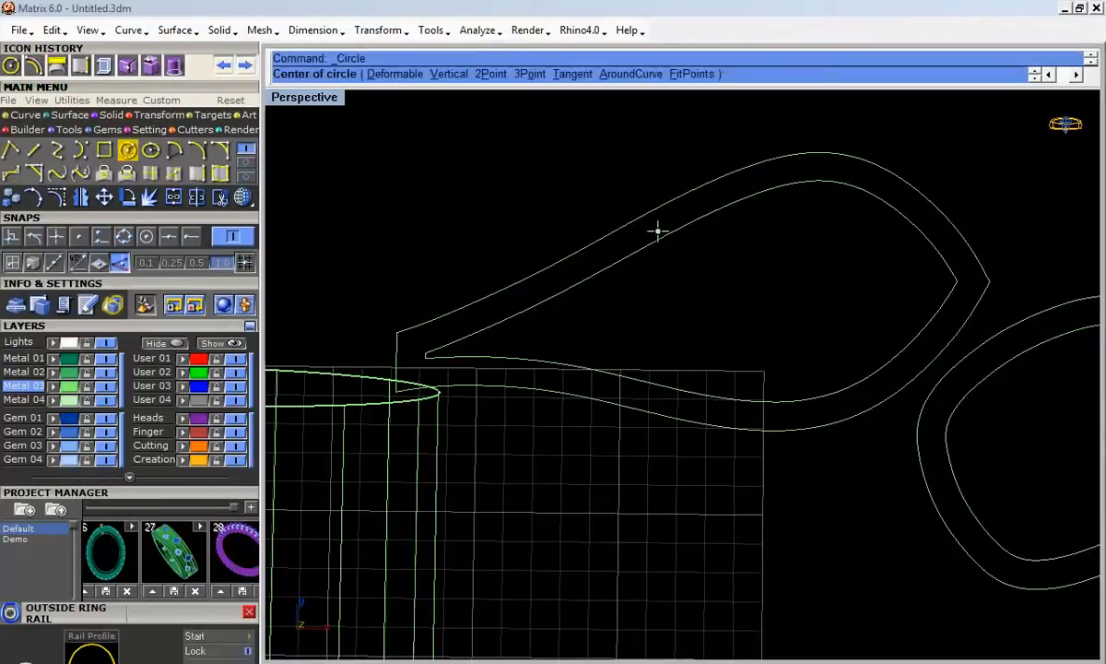
pyautogui.scroll(-4, 693, 236)
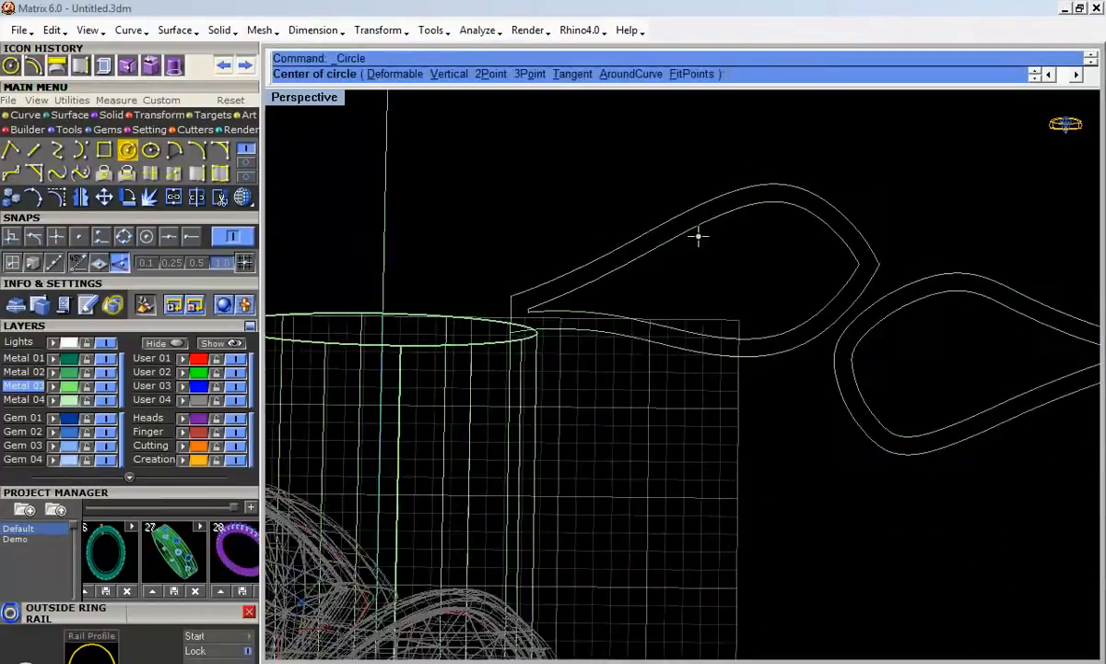
pyautogui.scroll(3, 692, 236)
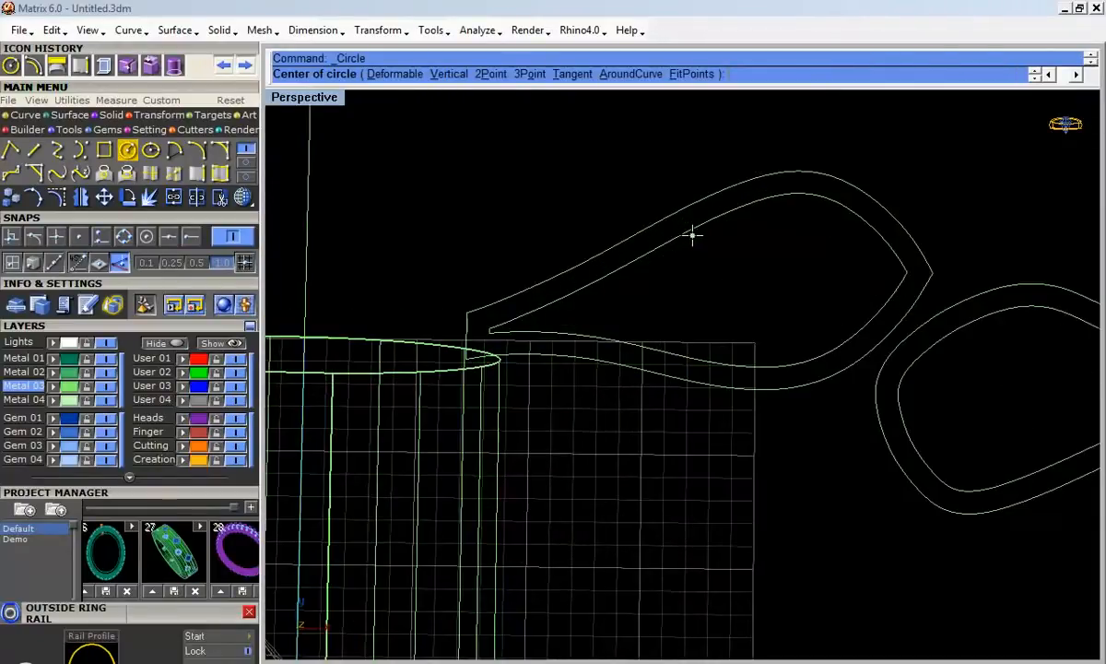
pyautogui.scroll(2, 692, 236)
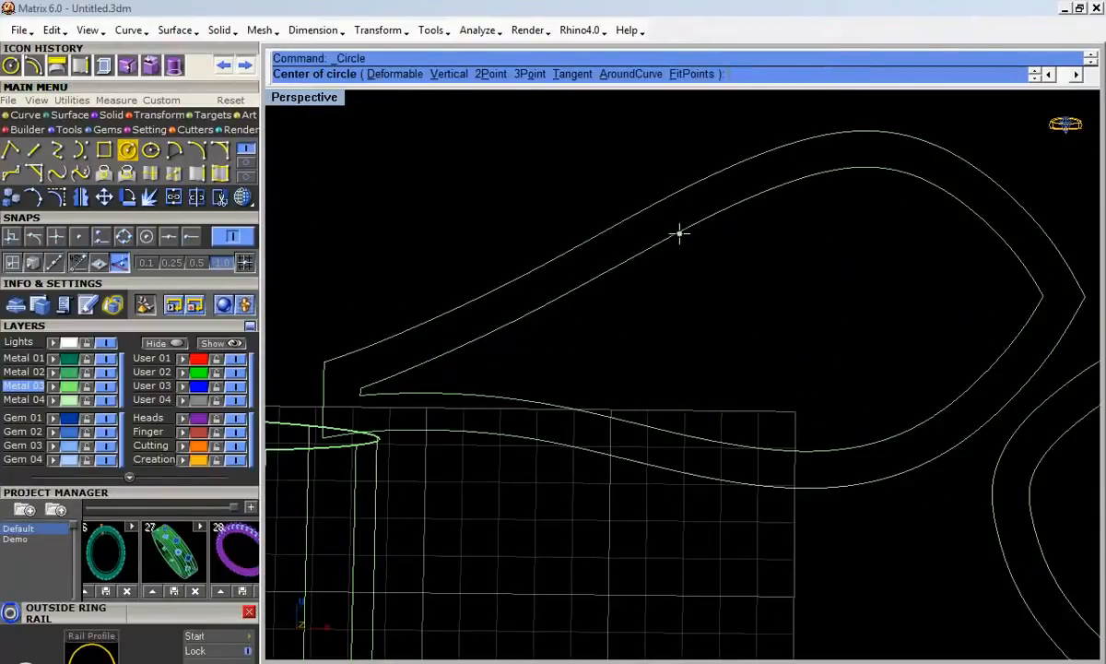
pyautogui.click(712, 265)
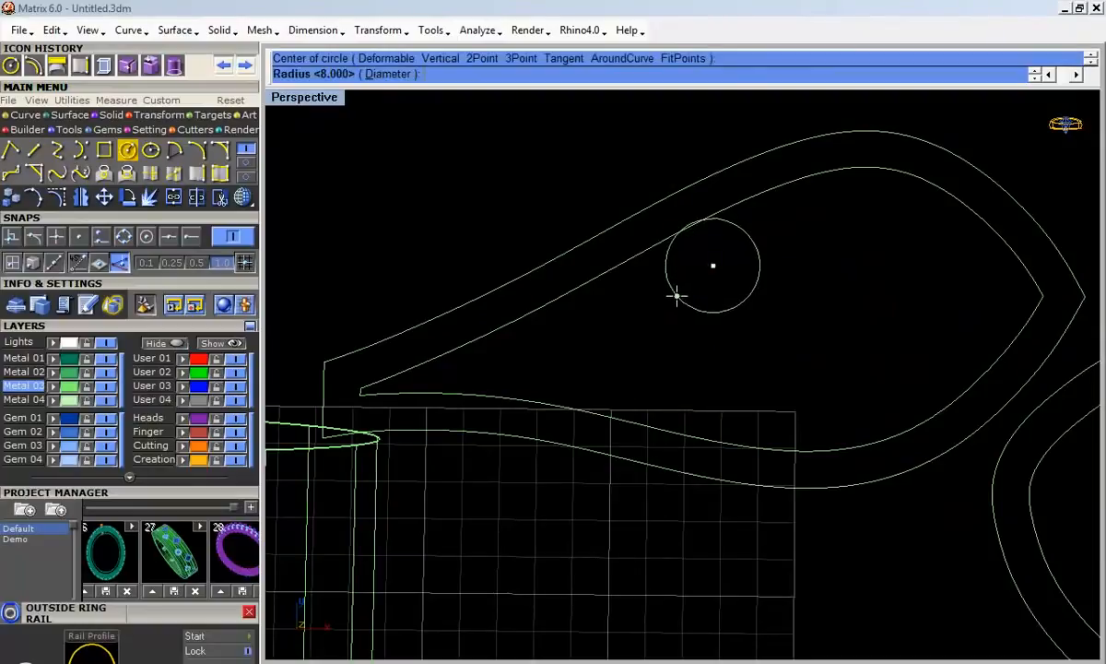
pyautogui.click(673, 298)
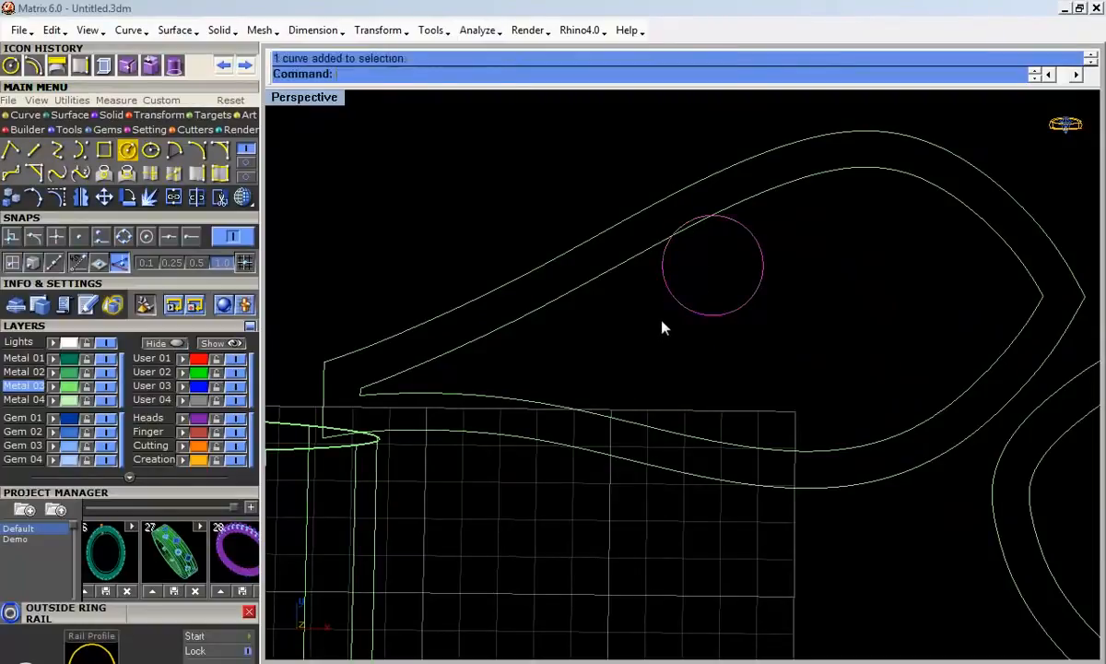
# Step: Copy the circle seven times to fill the first flattened opening from its wide end towards its narrow tip
pyautogui.click(12, 198)
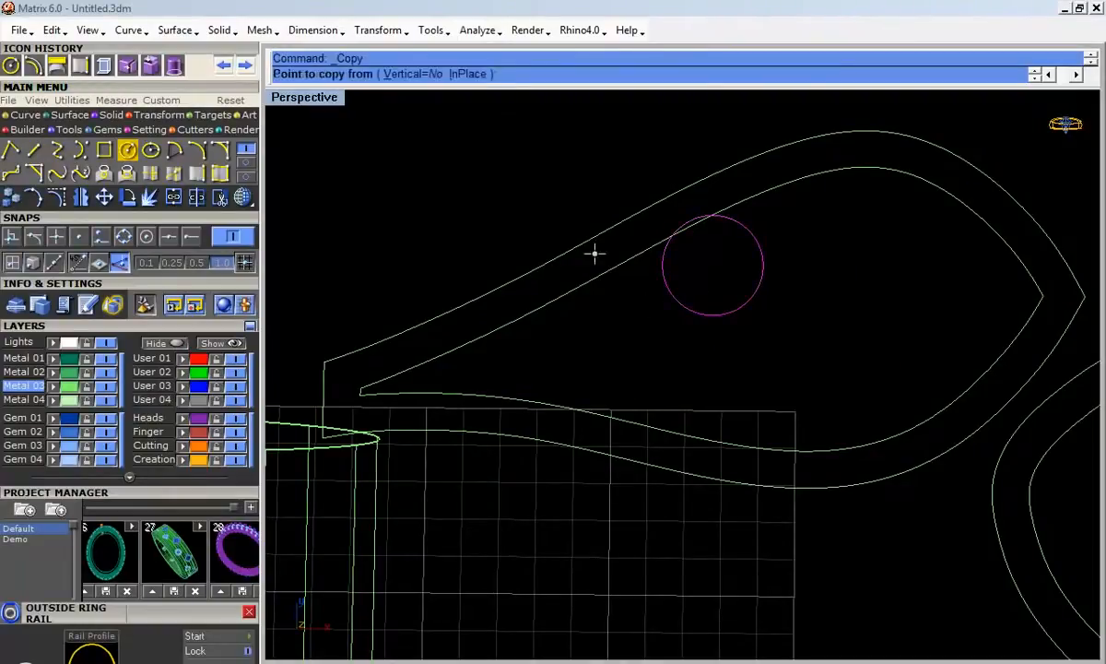
pyautogui.click(707, 273)
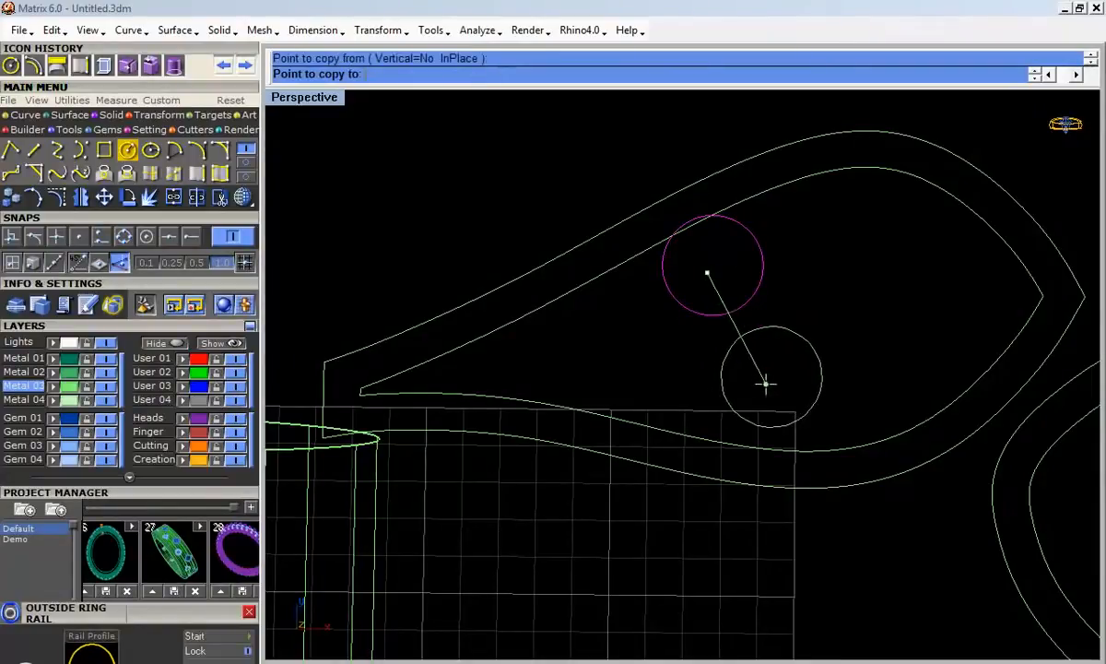
pyautogui.click(766, 368)
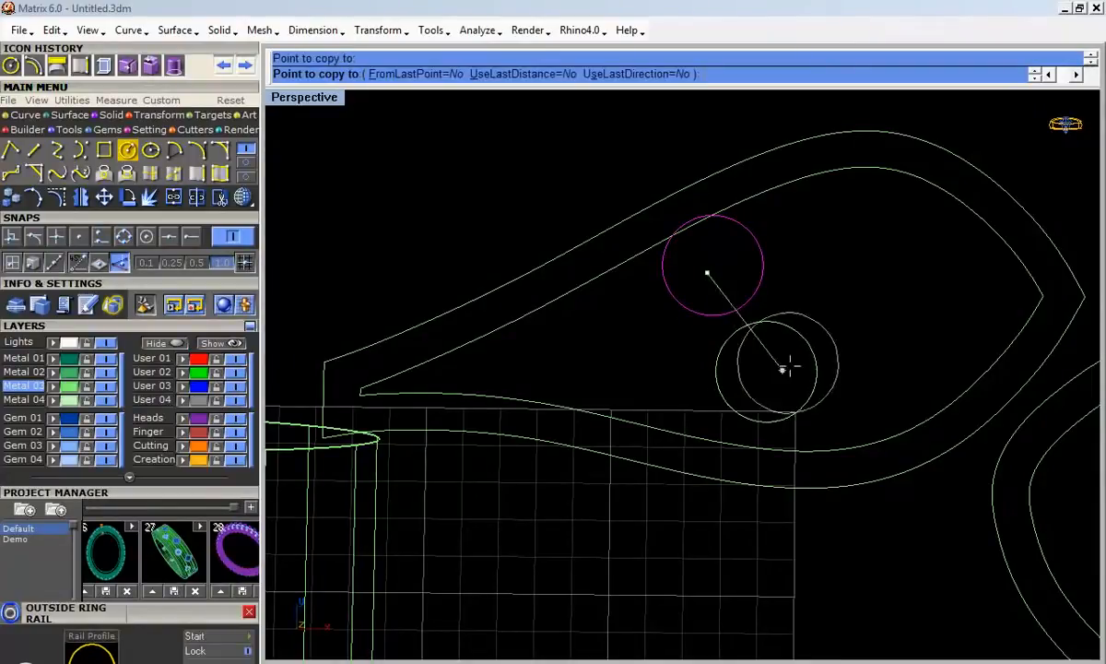
pyautogui.click(828, 276)
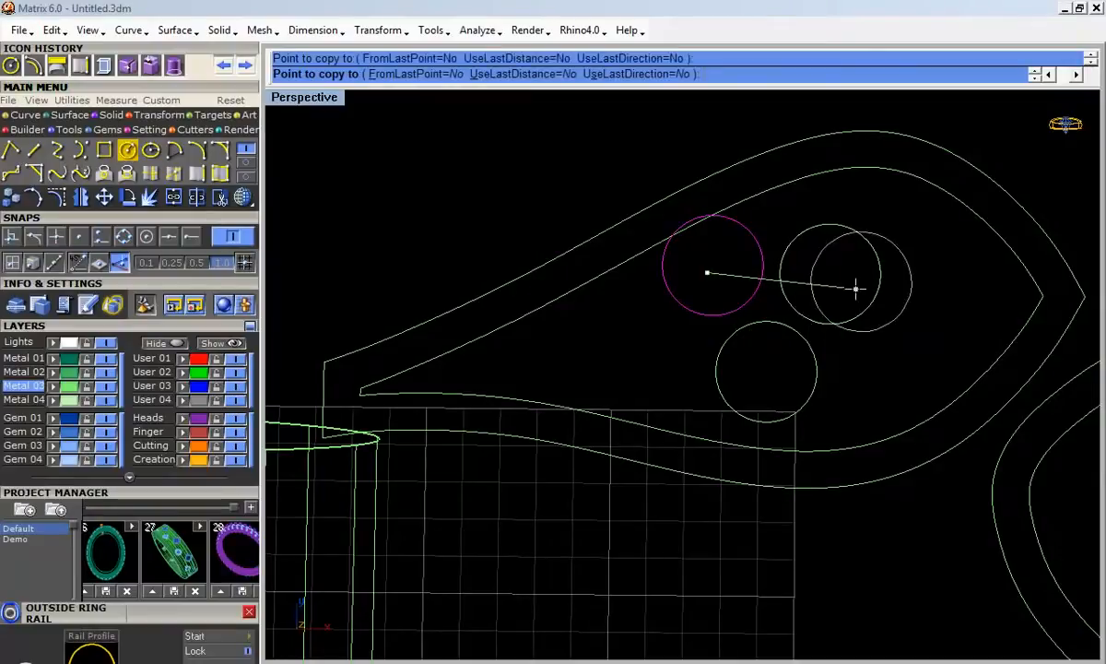
pyautogui.click(878, 377)
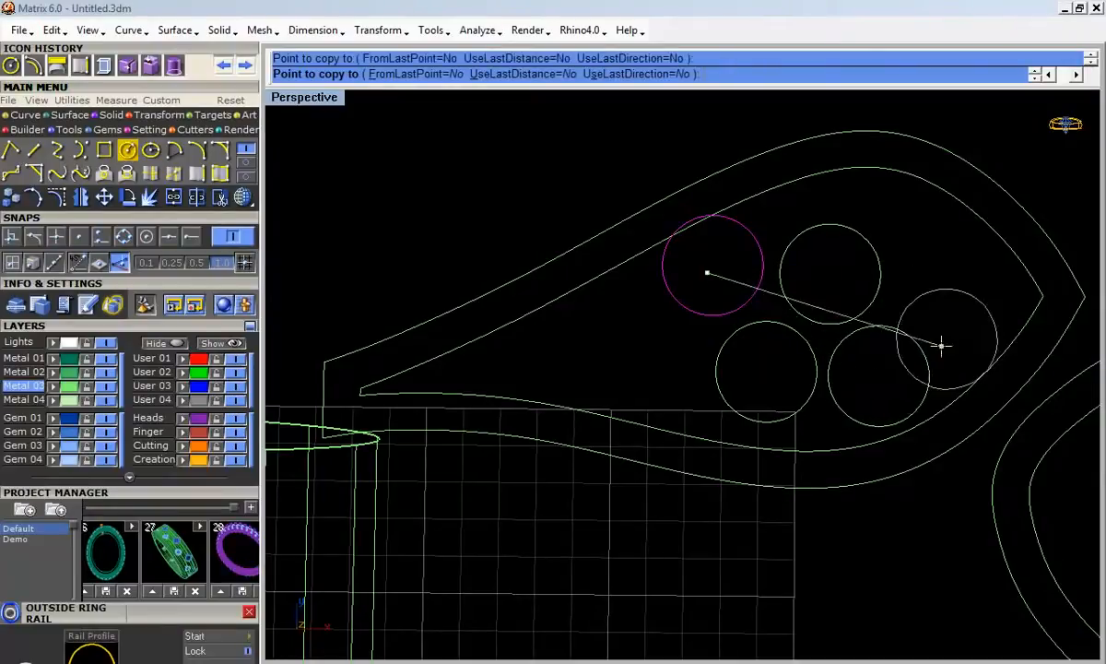
pyautogui.click(933, 279)
pyautogui.click(887, 179)
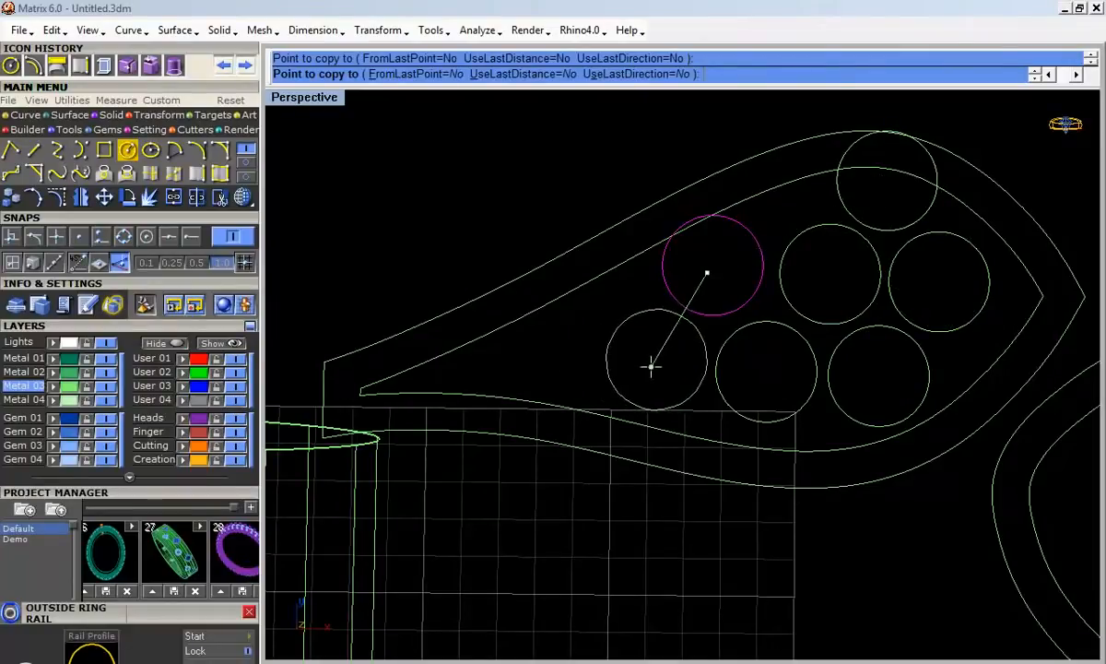
pyautogui.click(645, 366)
pyautogui.click(532, 362)
pyautogui.scroll(-7, 577, 350)
pyautogui.rightClick(581, 351)
pyautogui.moveTo(772, 349); pyautogui.dragTo(735, 360, button='right')
# Step: Offset the seven circles other than the one nearest the narrow tip outward by 0.8
pyautogui.click(634, 341)
pyautogui.click(246, 163)
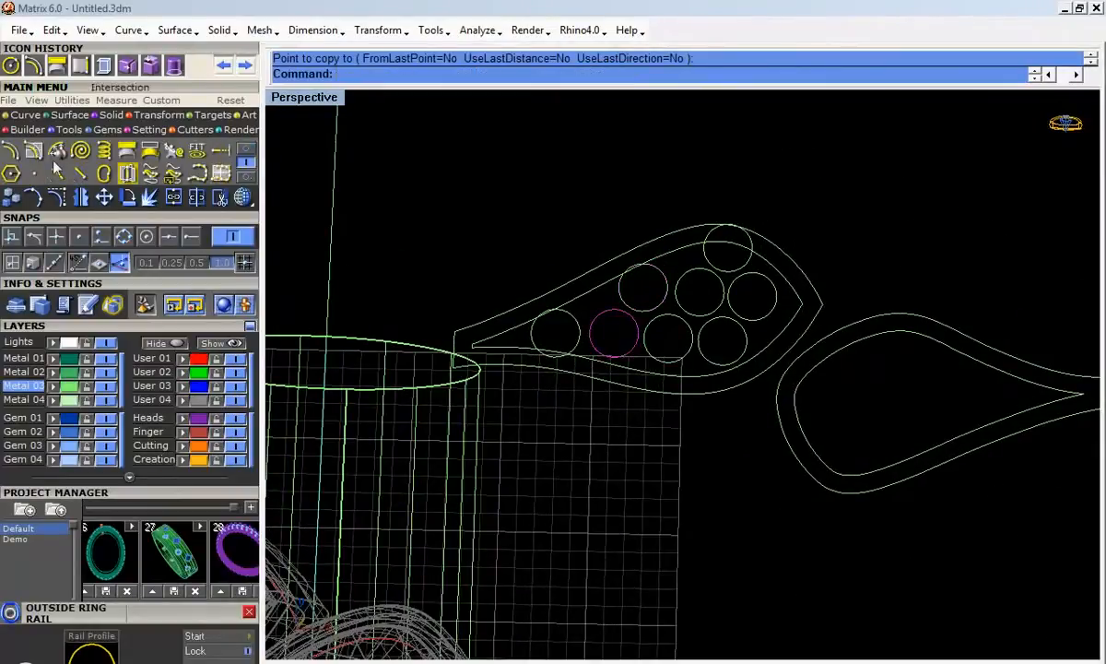
pyautogui.click(10, 150)
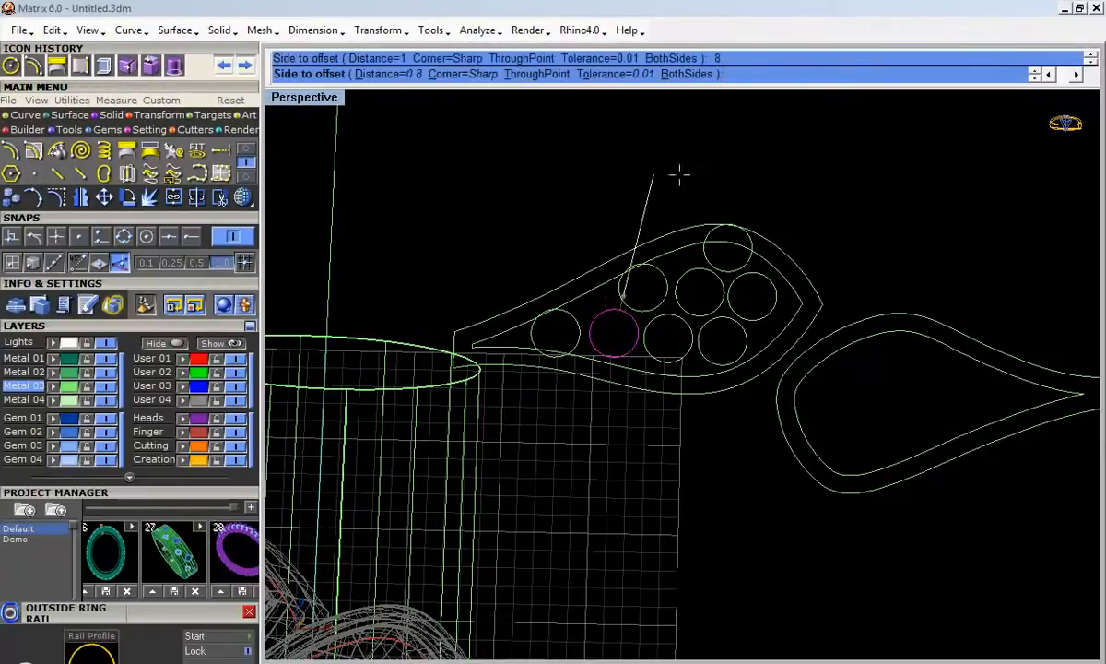
pyautogui.click(564, 175)
pyautogui.click(671, 316)
pyautogui.rightClick(672, 312)
pyautogui.click(673, 304)
pyautogui.click(678, 300)
pyautogui.rightClick(699, 281)
pyautogui.click(703, 282)
pyautogui.click(665, 277)
pyautogui.rightClick(666, 275)
pyautogui.click(672, 264)
pyautogui.click(697, 269)
pyautogui.rightClick(696, 266)
pyautogui.click(693, 258)
pyautogui.click(737, 274)
pyautogui.rightClick(758, 283)
pyautogui.click(762, 288)
pyautogui.click(778, 301)
pyautogui.rightClick(778, 307)
pyautogui.click(793, 310)
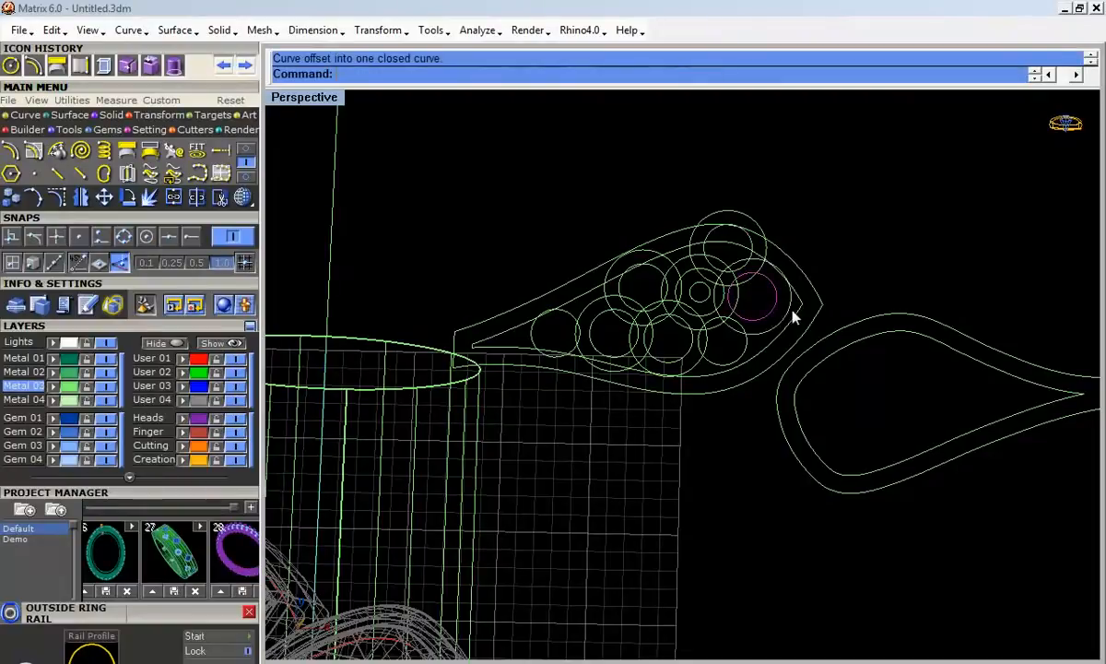
pyautogui.click(746, 344)
pyautogui.rightClick(756, 352)
pyautogui.click(762, 355)
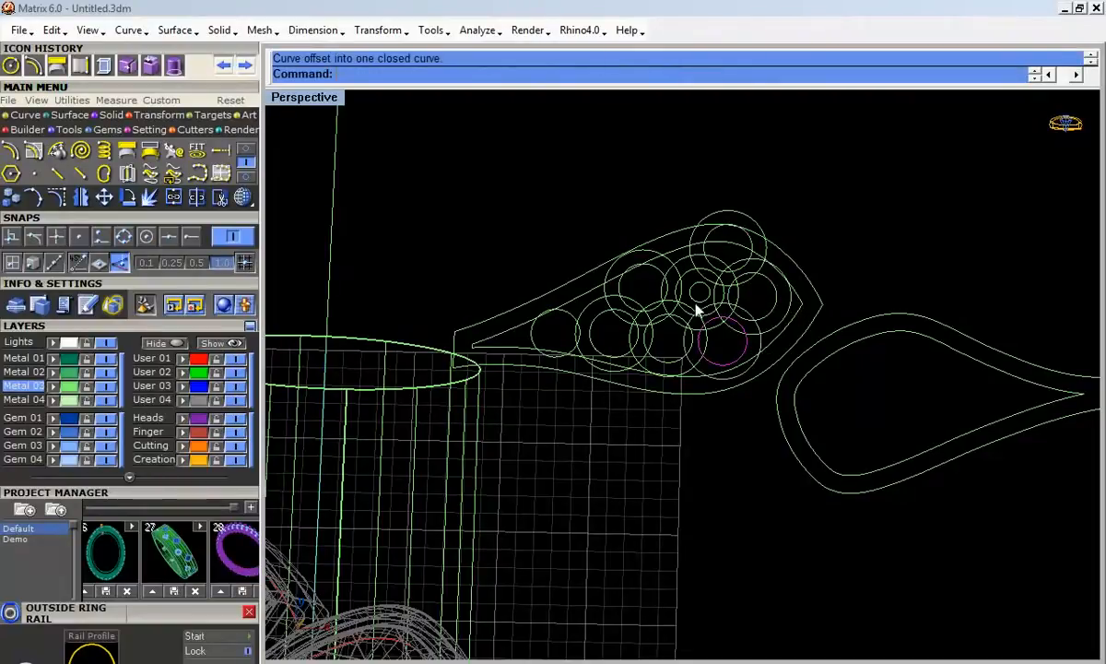
# Step: Delete the stray small circle inside the middle circle, and offset the circle nearest the narrow tip outward by 0.8
pyautogui.press('Delete')
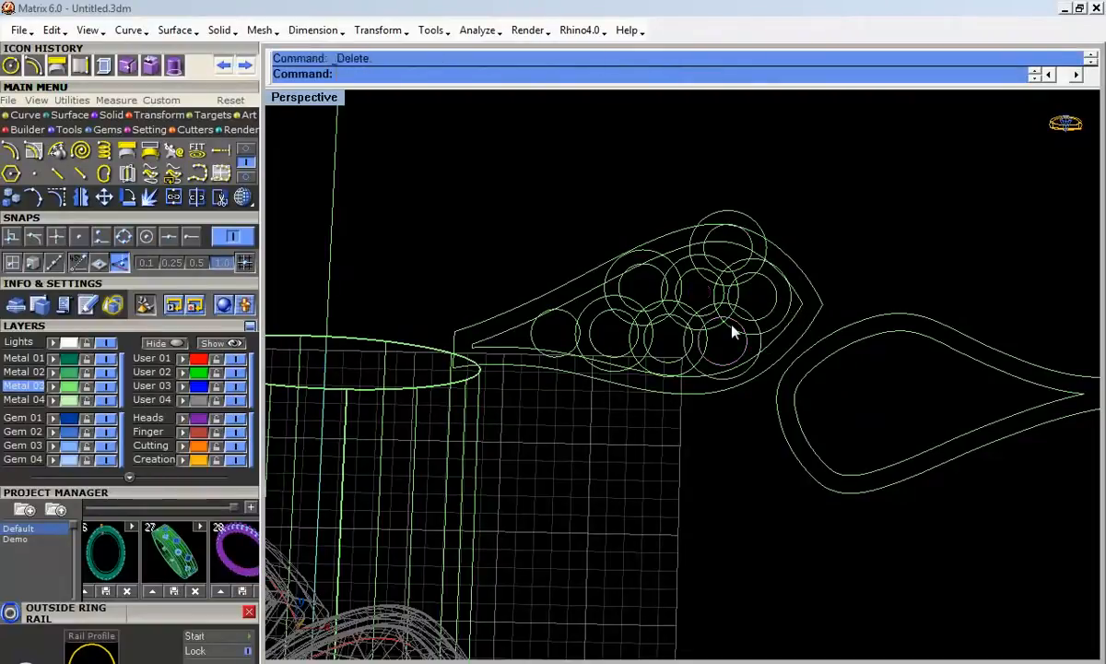
pyautogui.click(630, 334)
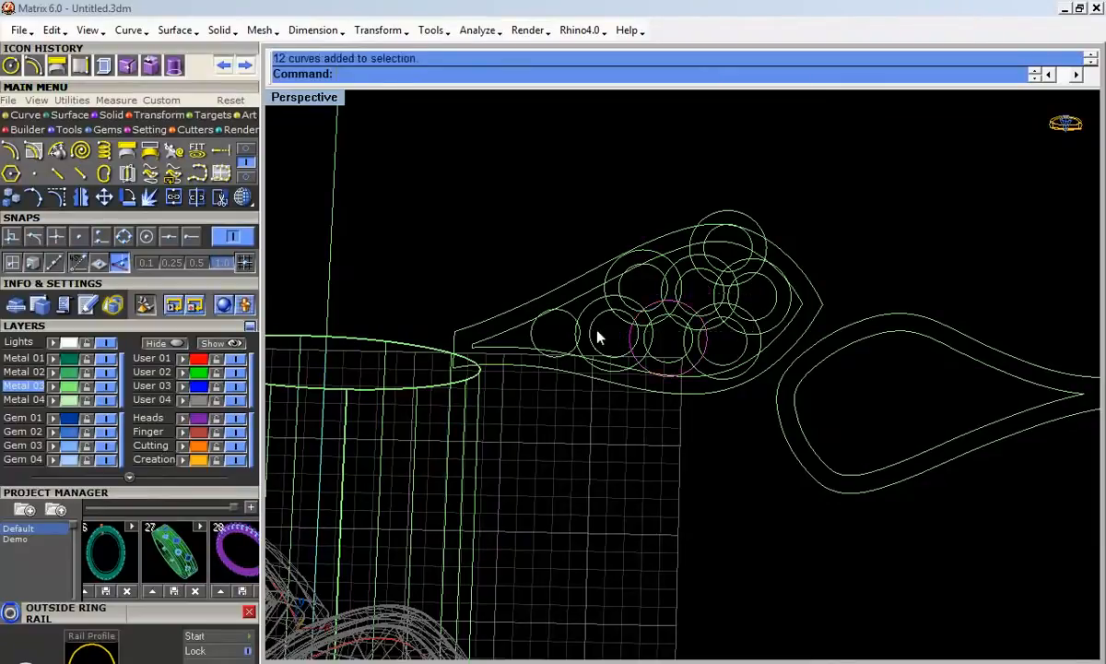
pyautogui.click(539, 314)
pyautogui.click(10, 173)
pyautogui.click(404, 214)
# Step: Start a curve Boolean on the sixteen circles and the inner offset curve, keeping the narrow tip region and the nearest small circle's interior
pyautogui.scroll(2, 621, 278)
pyautogui.moveTo(372, 130); pyautogui.dragTo(892, 484)
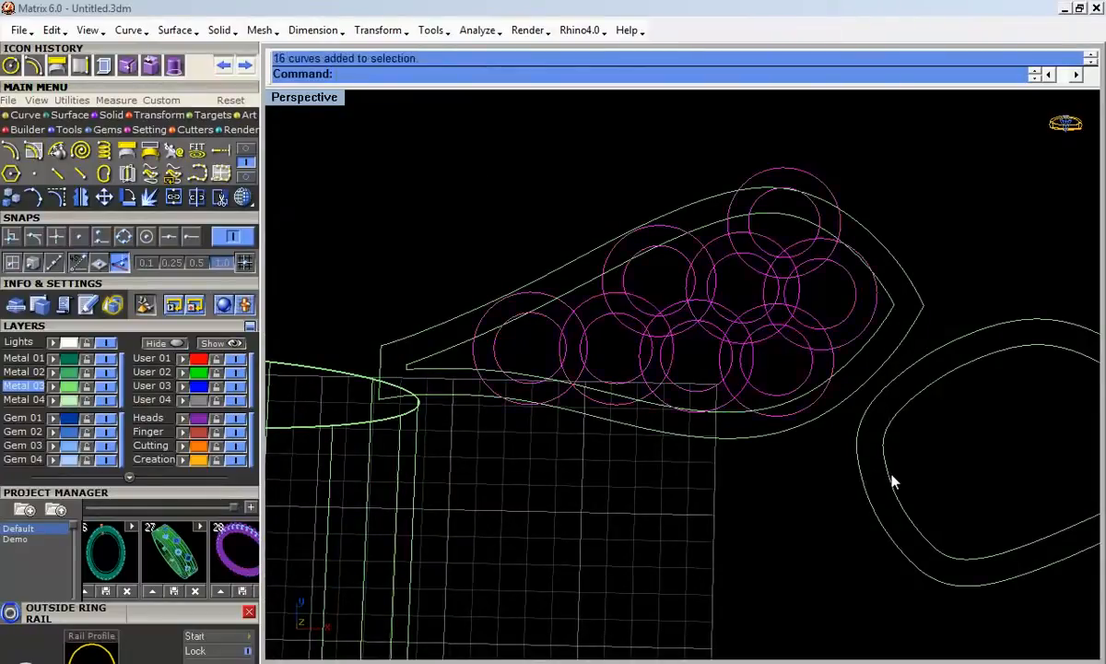
pyautogui.keyDown('shift'); pyautogui.click(872, 346); pyautogui.keyUp('shift')
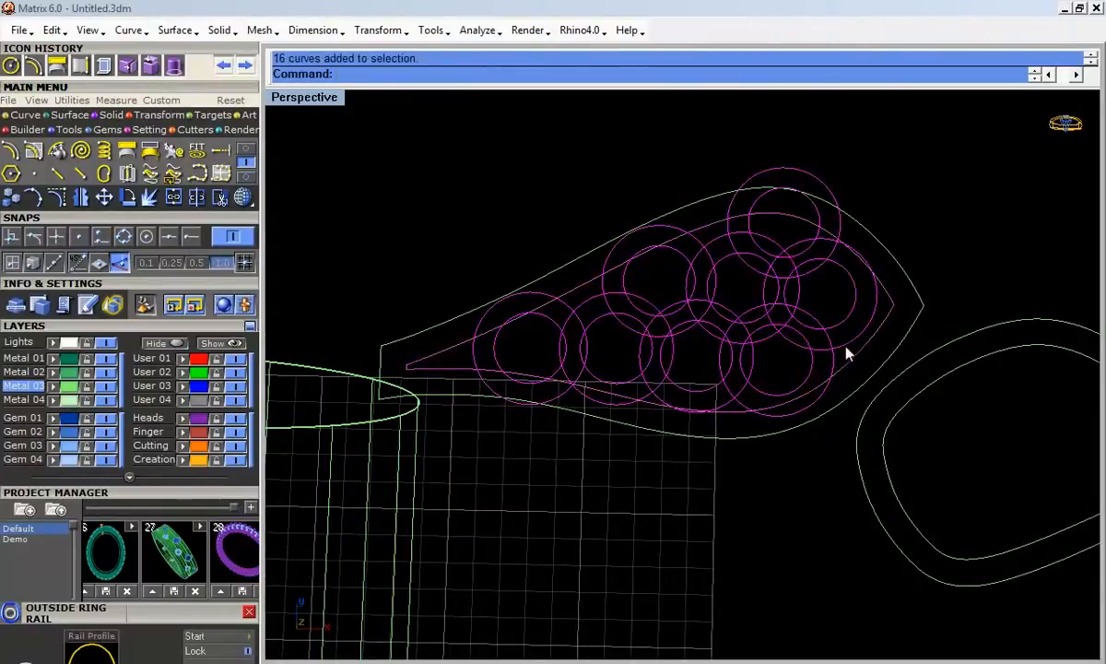
pyautogui.click(243, 180)
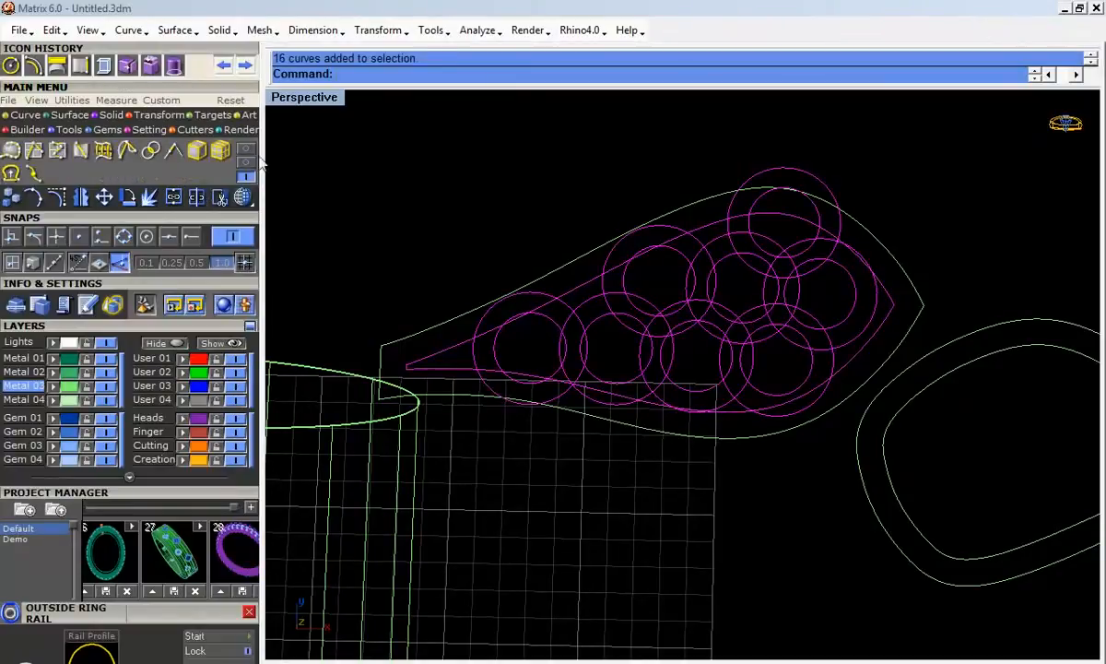
pyautogui.click(145, 155)
pyautogui.click(531, 329)
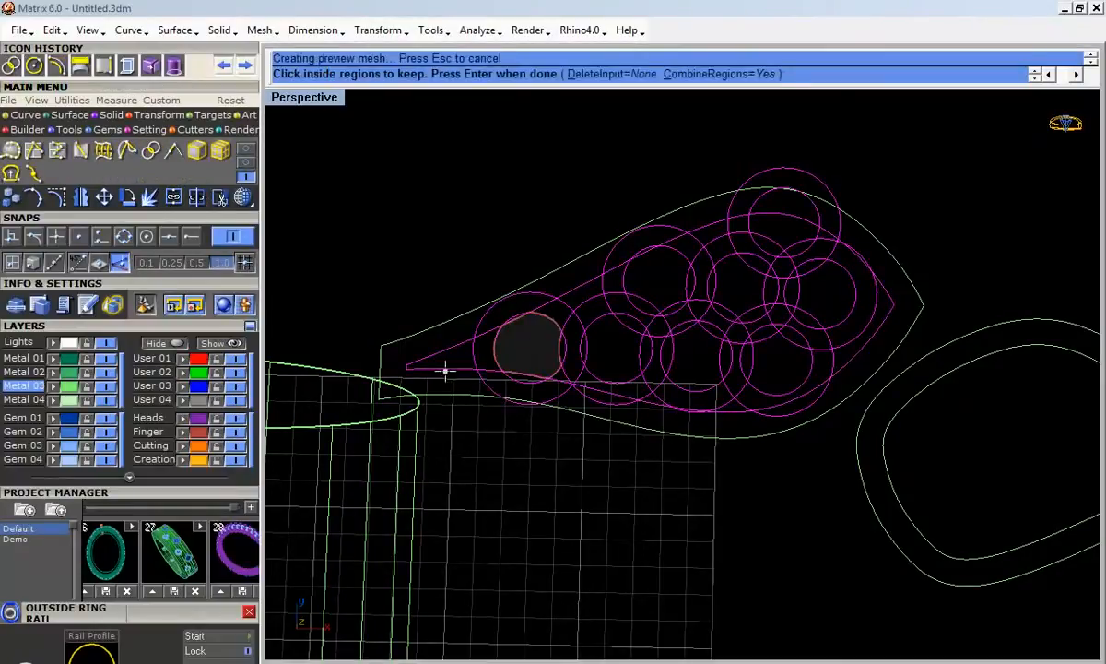
pyautogui.click(457, 358)
# Step: Add the gap along the upper edge and the interiors of the middle small circles to the regions to keep
pyautogui.scroll(4, 501, 322)
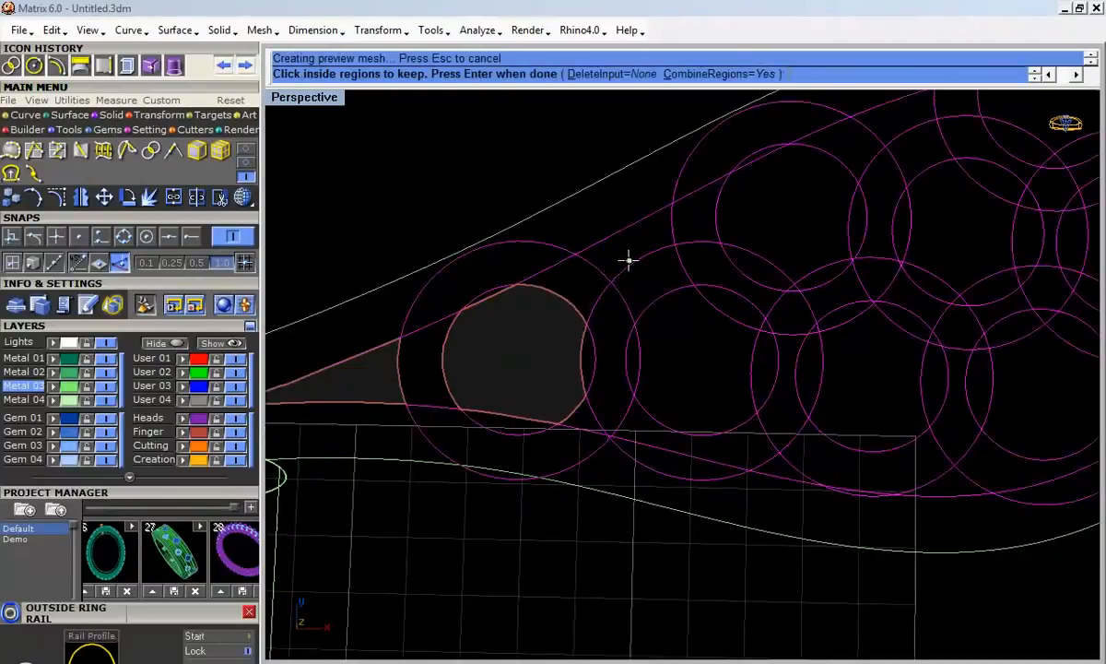
pyautogui.click(634, 262)
pyautogui.click(712, 313)
pyautogui.click(774, 226)
pyautogui.click(808, 417)
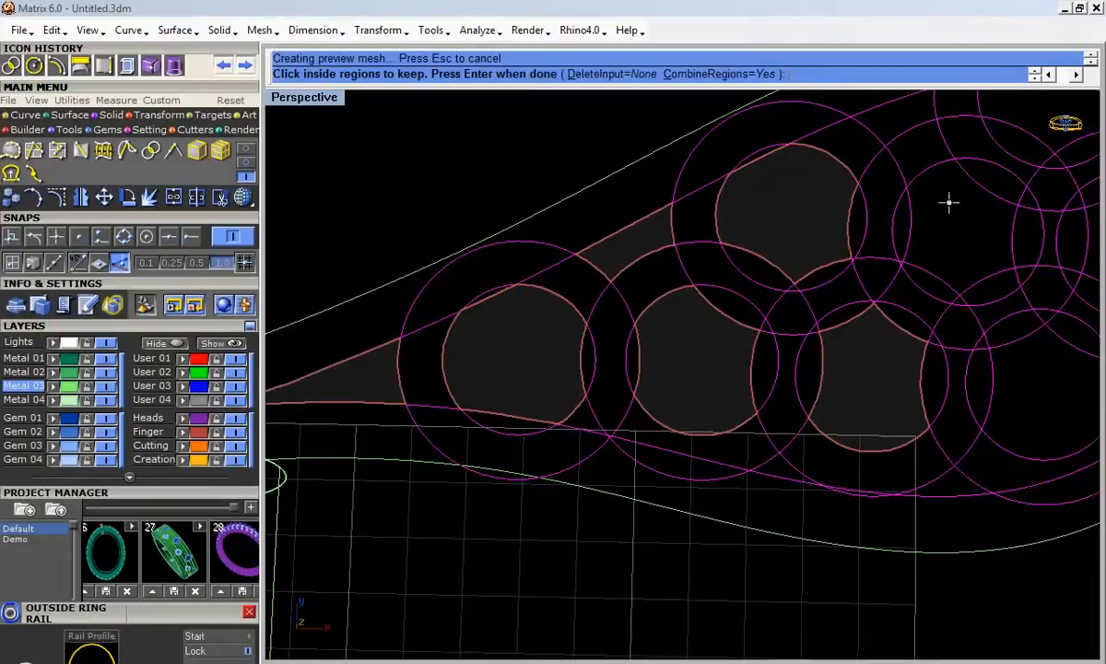
pyautogui.click(949, 239)
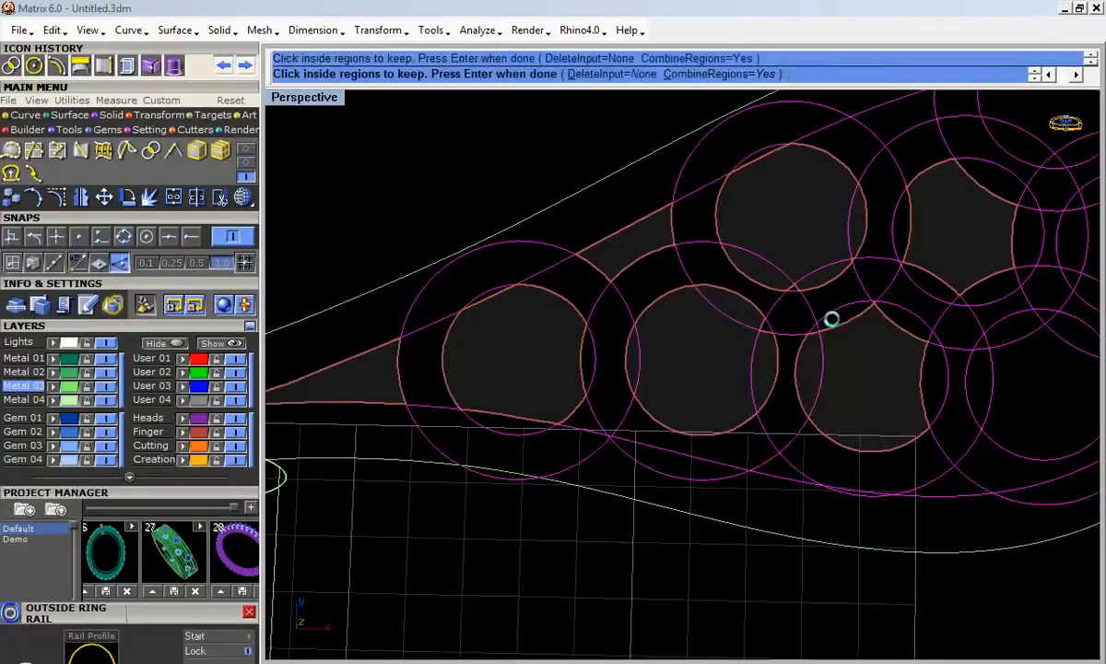
pyautogui.click(892, 311)
pyautogui.click(925, 370)
# Step: Complete the fourth small circle's interior and add the interiors of the three small circles nearest the wide end
pyautogui.scroll(-4, 884, 351)
pyautogui.keyDown('shift'); pyautogui.moveTo(867, 363); pyautogui.dragTo(737, 362, button='right'); pyautogui.keyUp('shift')
pyautogui.click(833, 242)
pyautogui.click(769, 265)
pyautogui.click(784, 303)
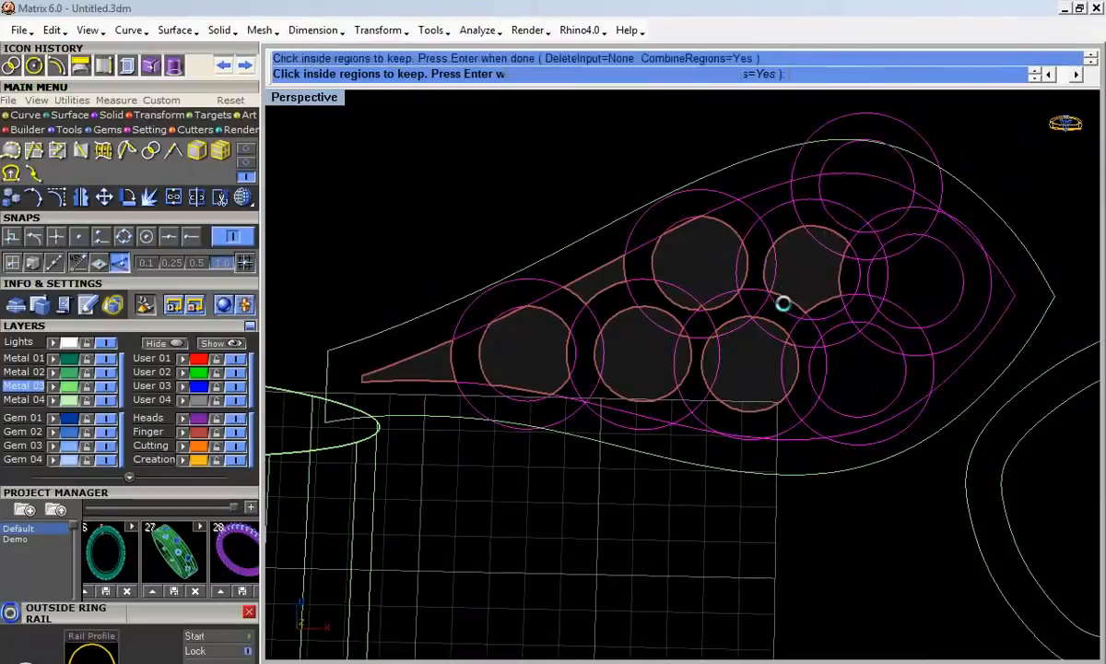
pyautogui.click(841, 301)
pyautogui.click(850, 291)
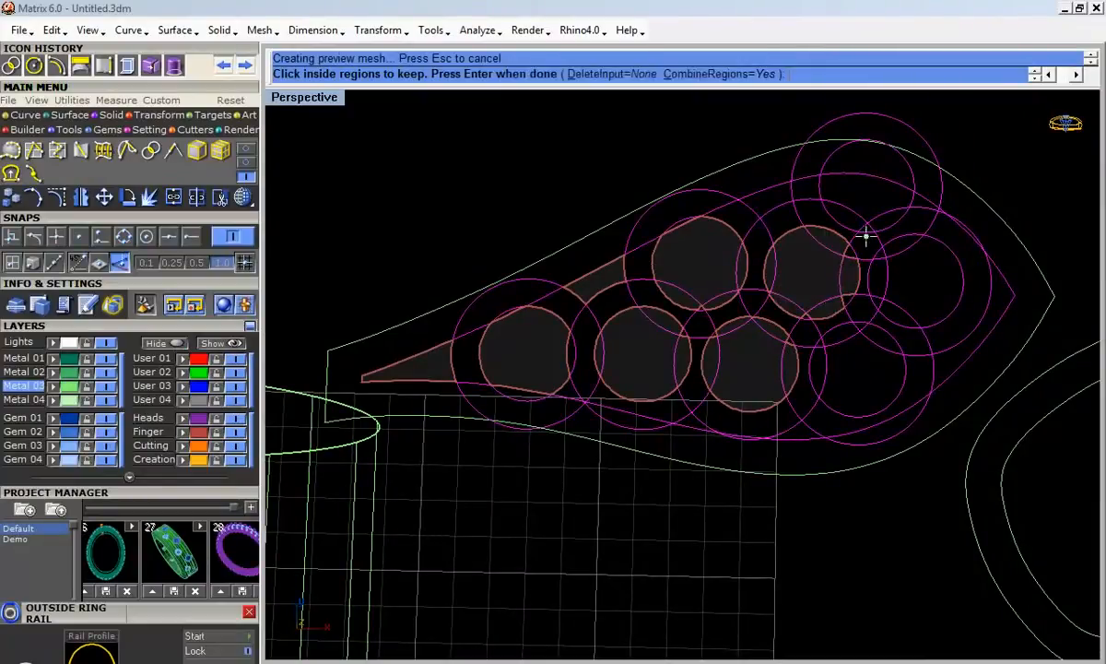
pyautogui.click(859, 199)
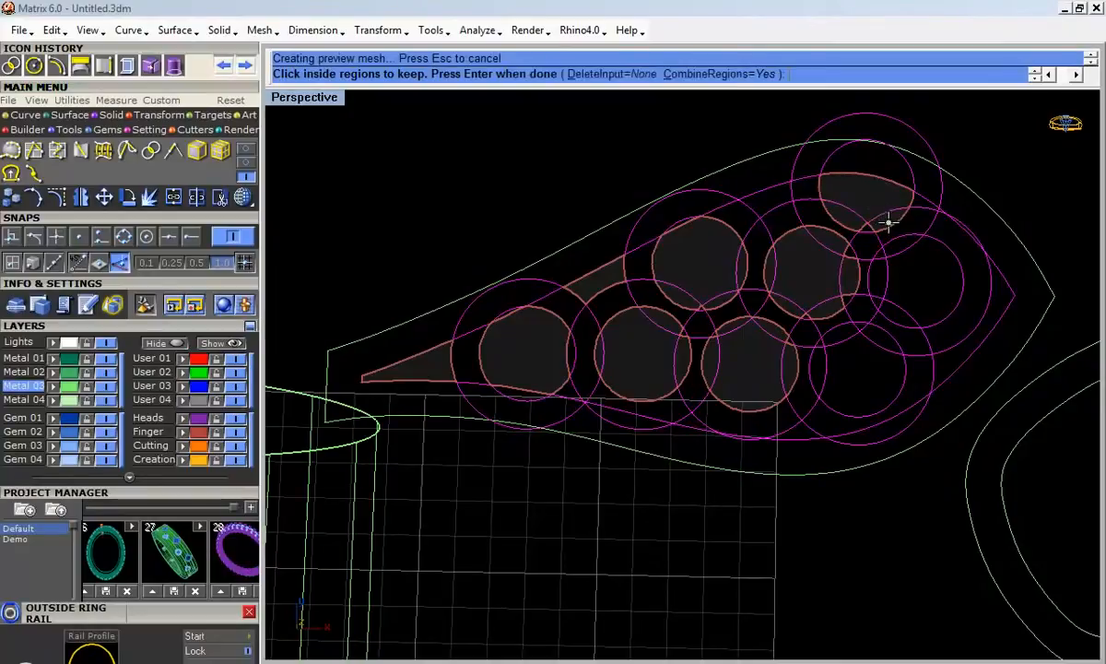
pyautogui.click(938, 288)
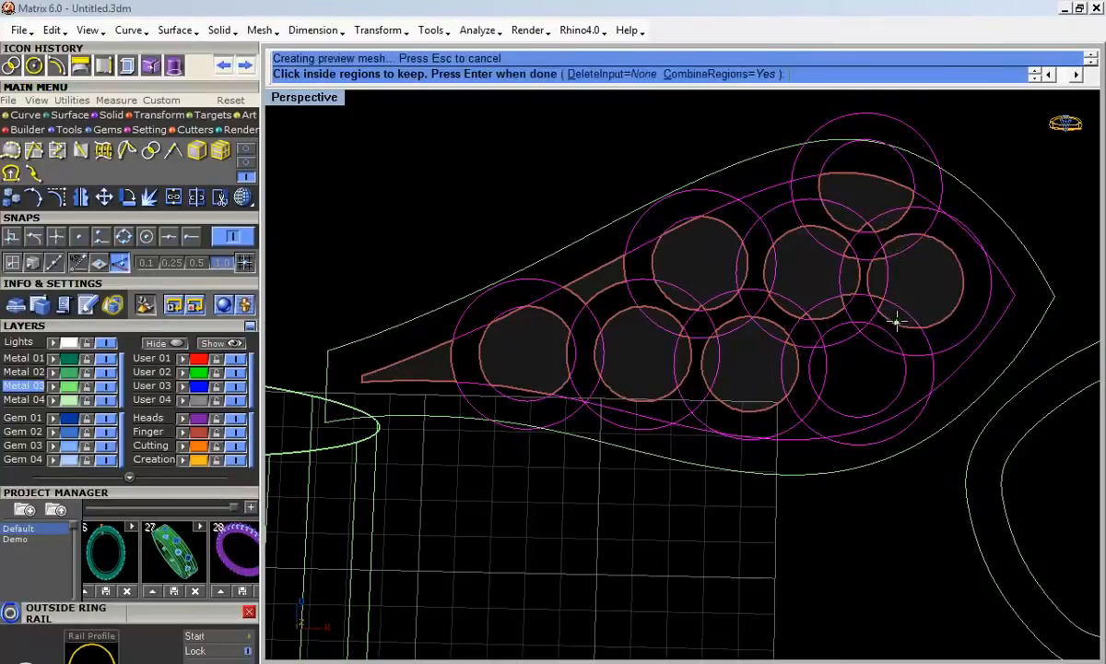
pyautogui.click(877, 366)
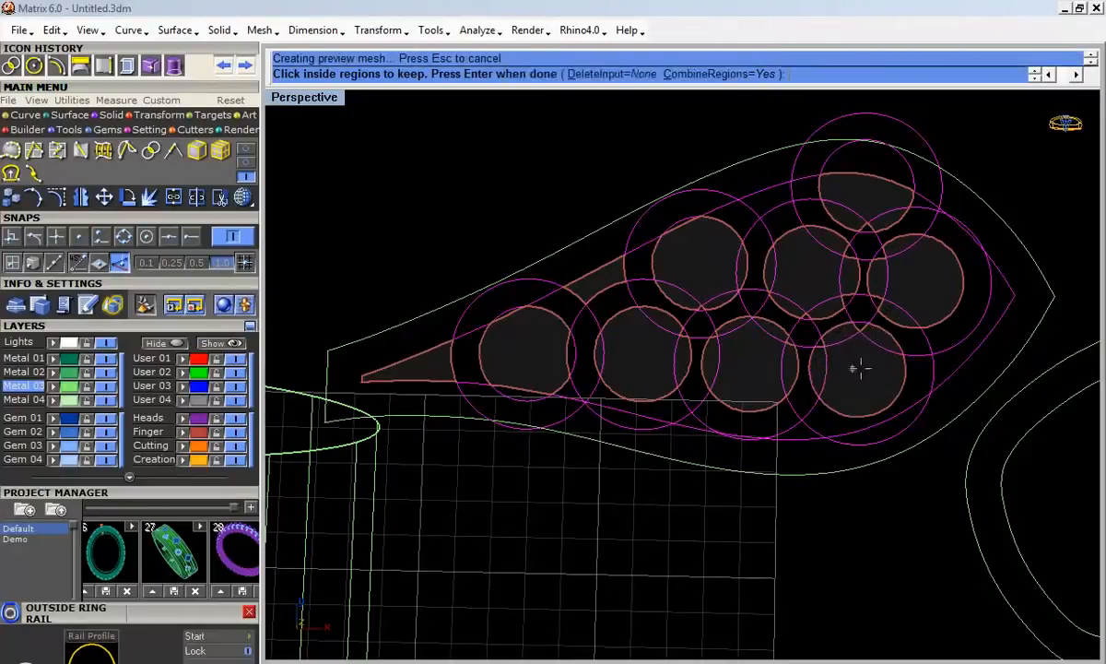
# Step: Try to keep only the ring bands around the circles, excluding the parts that lie outside the inner offset curve
pyautogui.scroll(5, 862, 328)
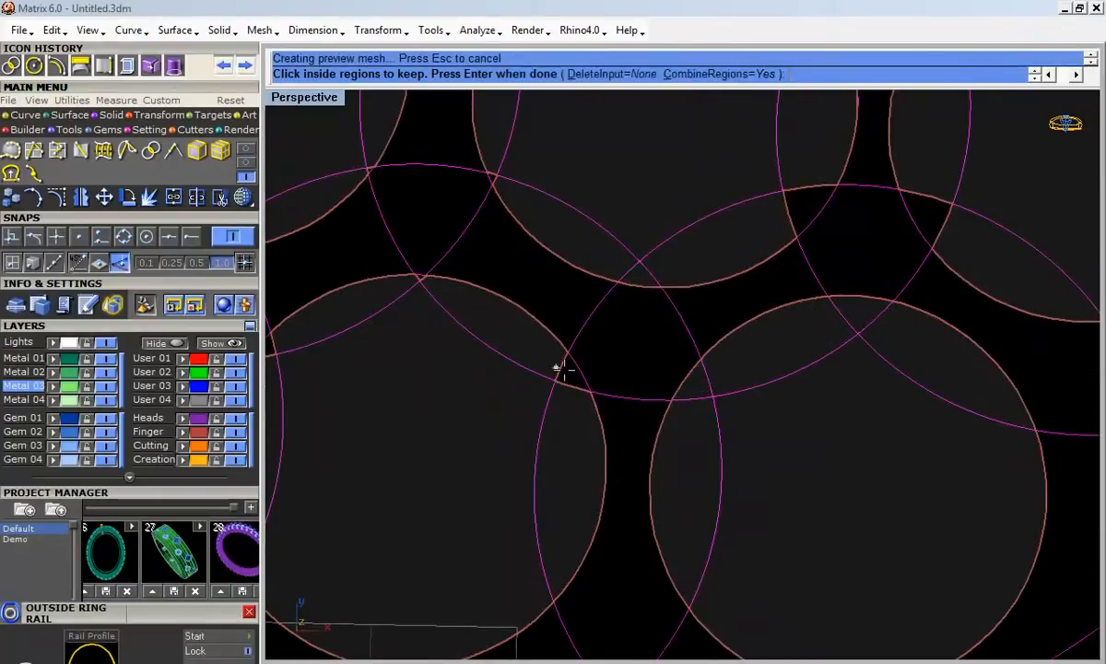
pyautogui.scroll(-3, 657, 374)
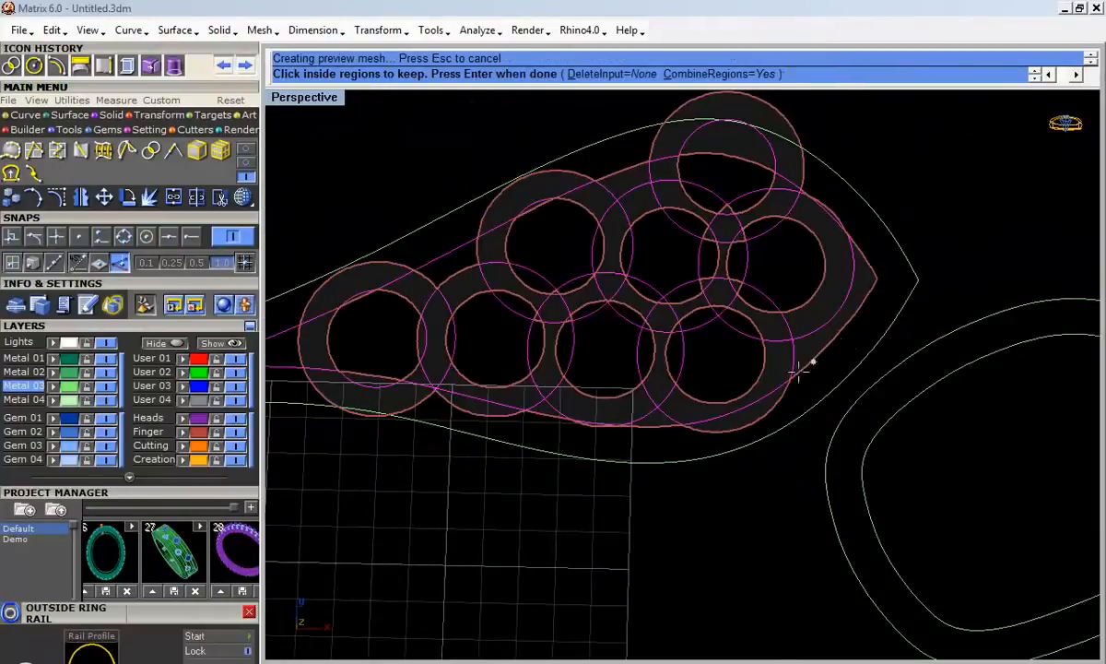
pyautogui.click(742, 420)
pyautogui.click(655, 418)
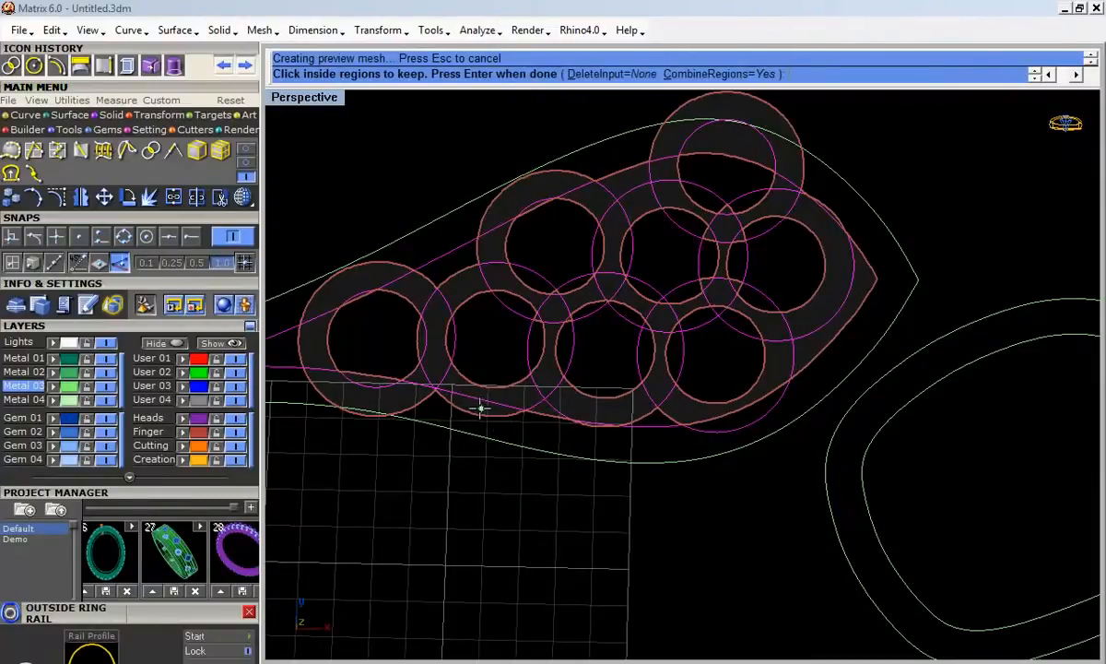
pyautogui.click(403, 390)
pyautogui.click(314, 338)
pyautogui.click(339, 291)
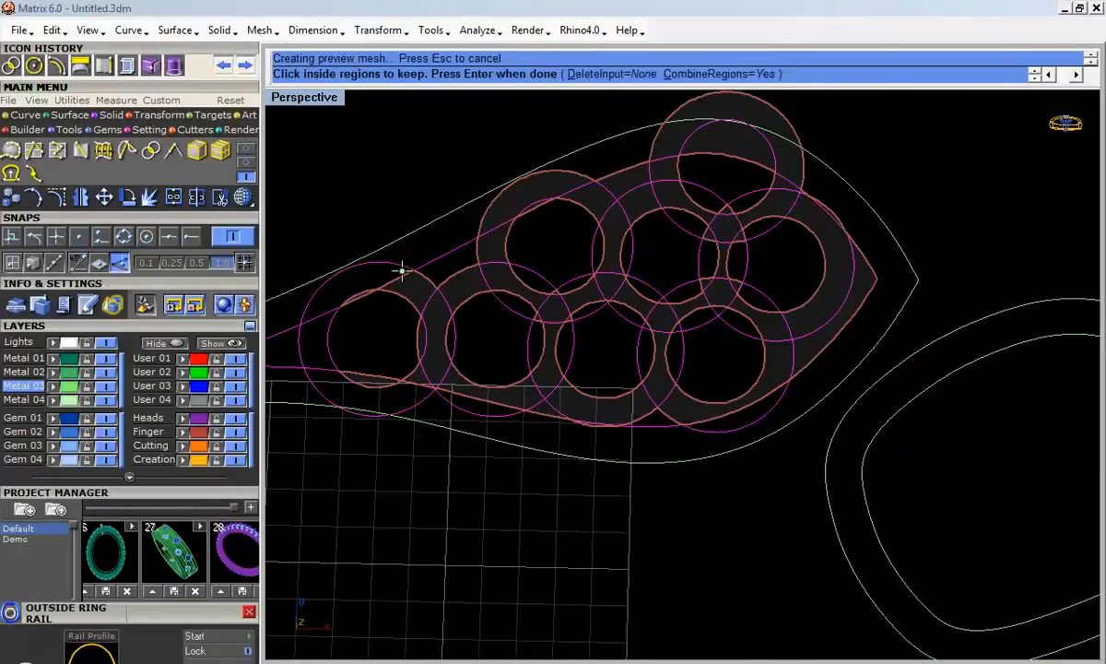
pyautogui.click(356, 296)
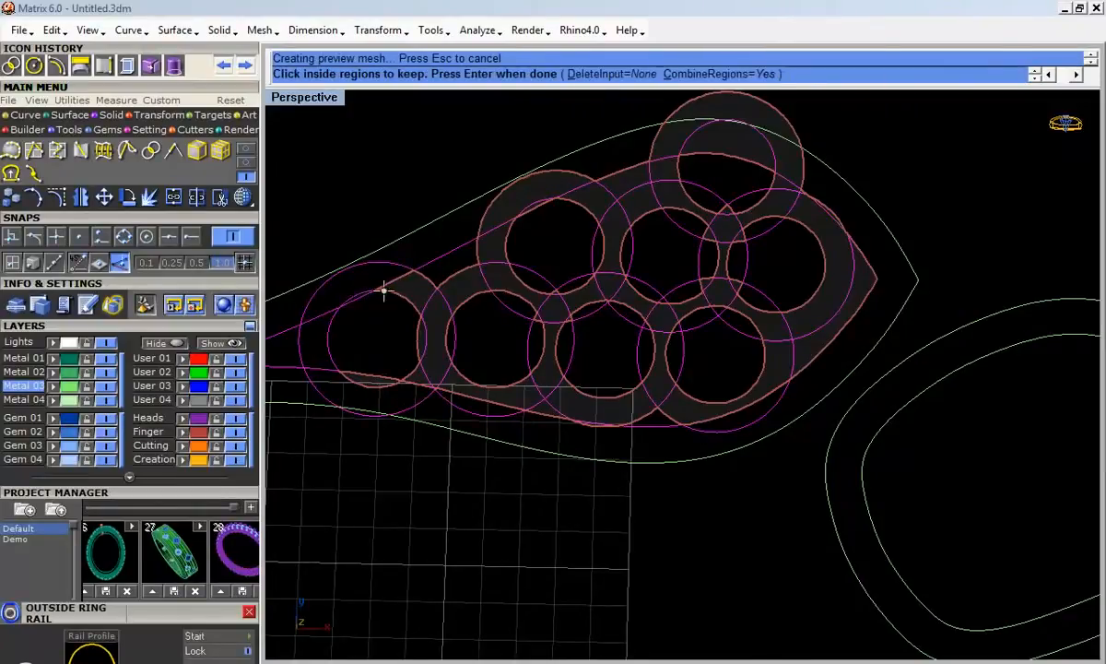
pyautogui.click(300, 315)
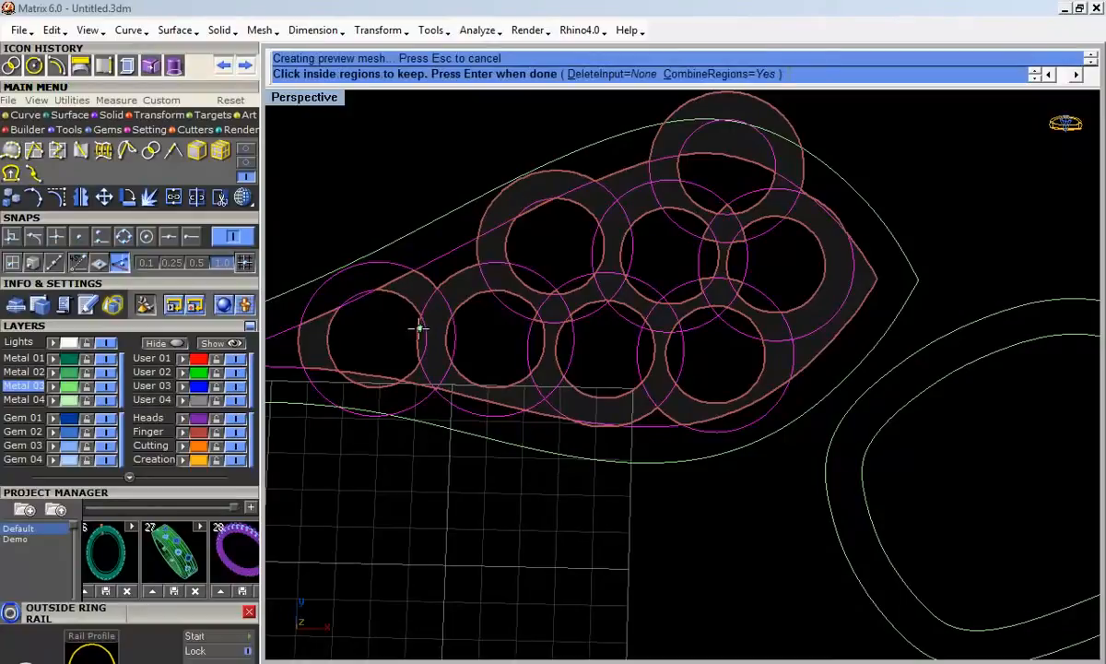
pyautogui.click(419, 337)
pyautogui.scroll(-2, 465, 318)
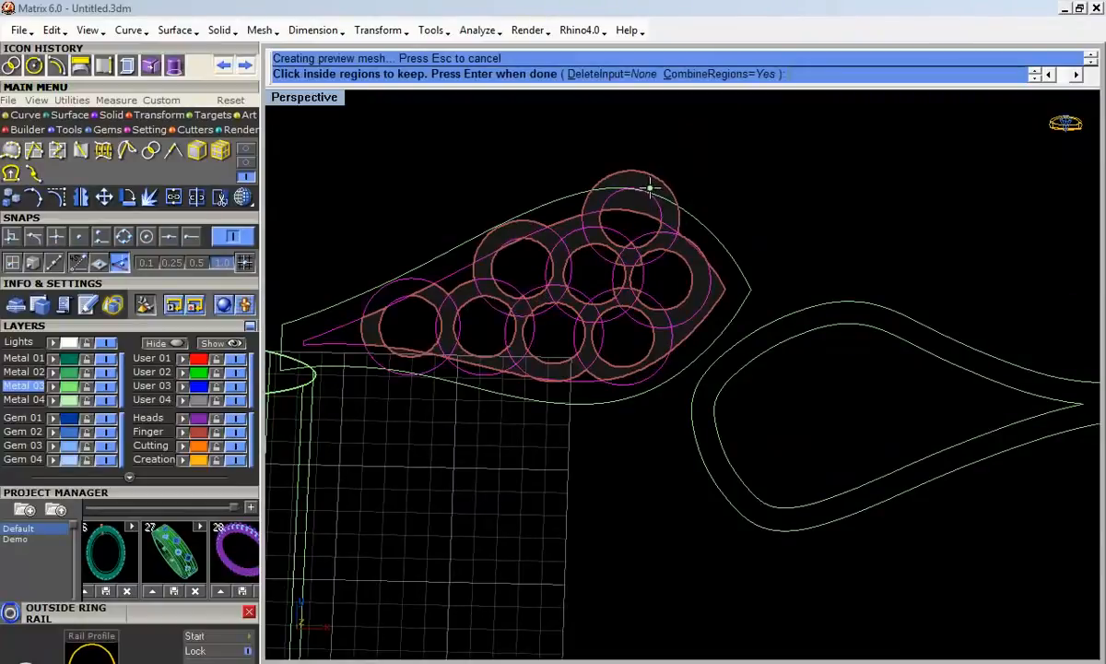
pyautogui.scroll(1, 625, 190)
pyautogui.press('Return')
pyautogui.scroll(-3, 605, 248)
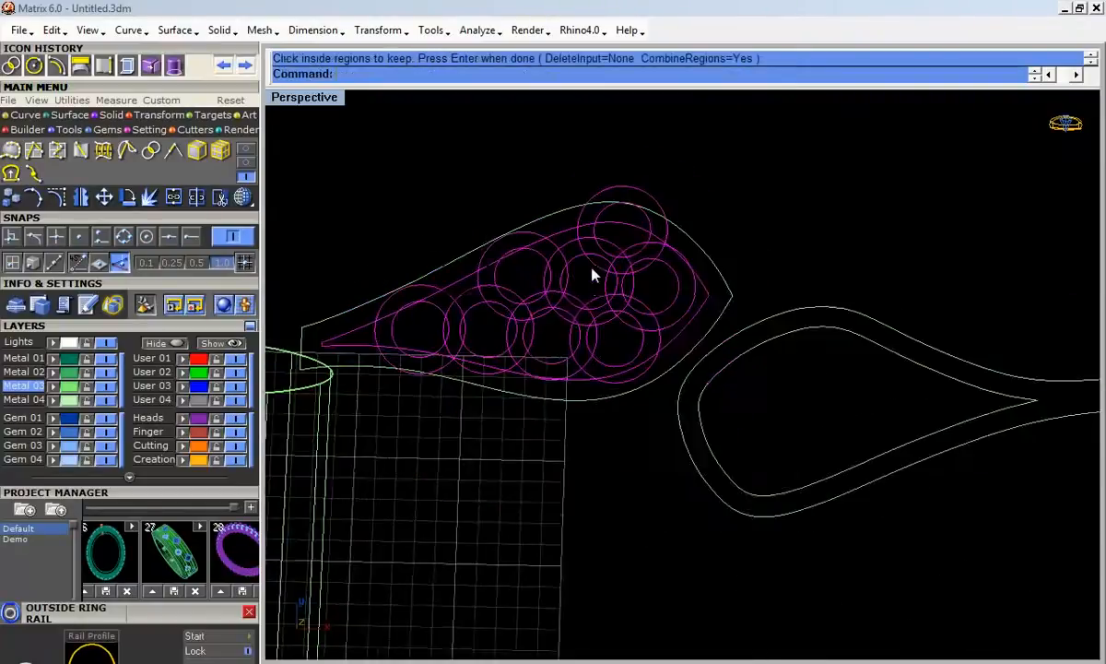
# Step: Delete all the circles in the first flattened opening while keeping its inner offset curve
pyautogui.press('Delete')
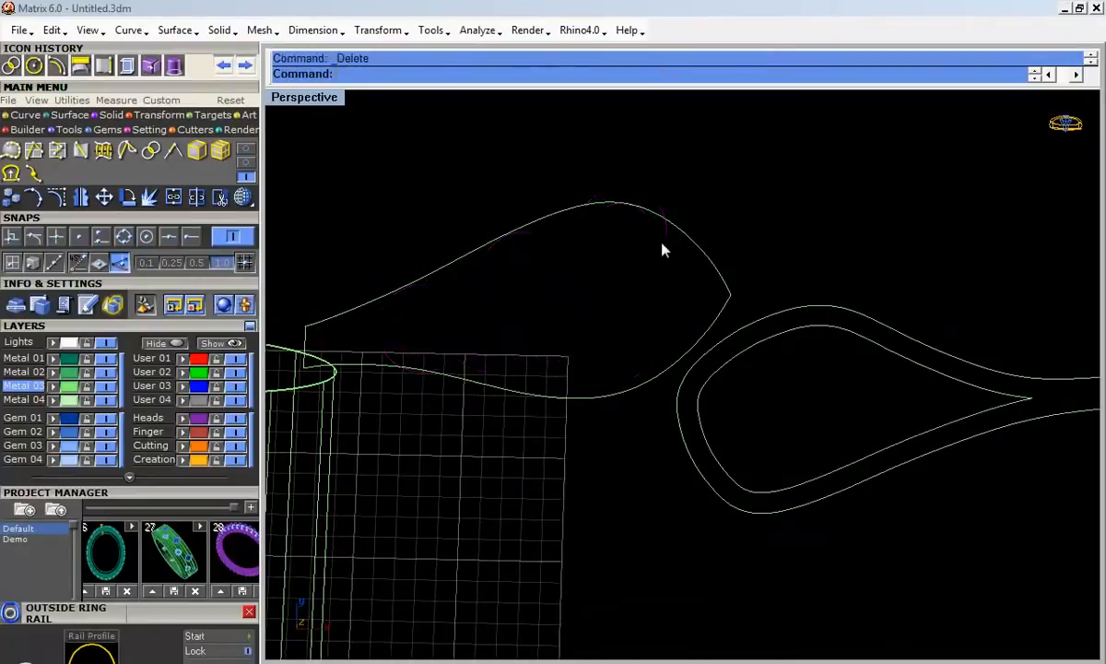
pyautogui.hotkey('ctrl', 'z')
pyautogui.press('Delete')
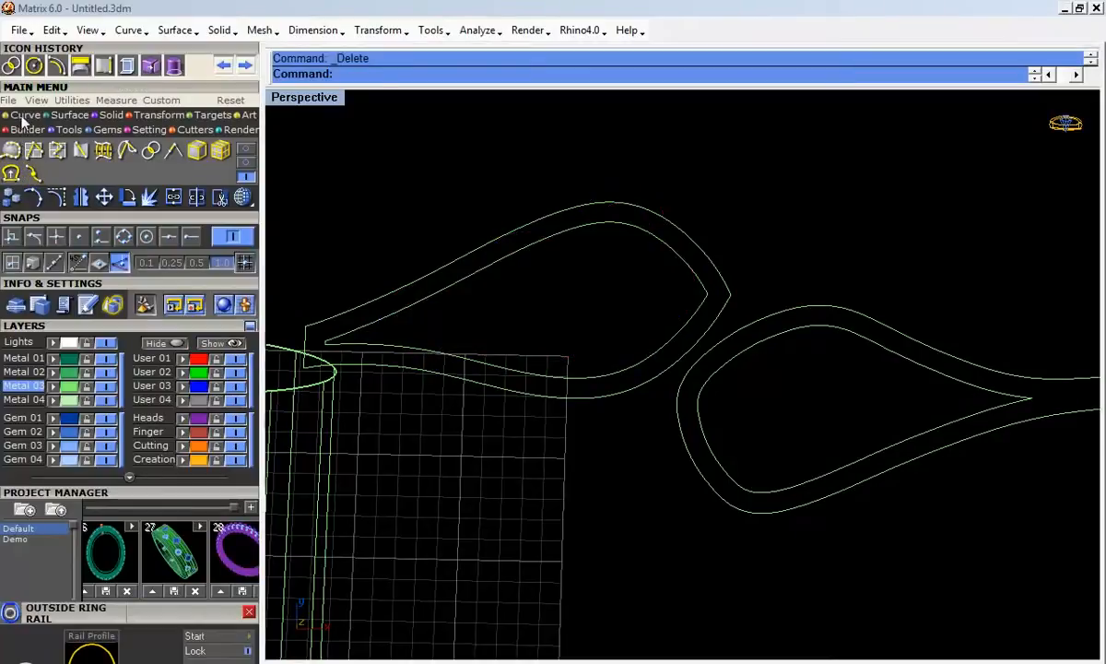
# Step: Draw a four-point interpolated curve across the first flattened opening, from its upper edge near the narrow tip to its lower edge near the wide end
pyautogui.click(246, 149)
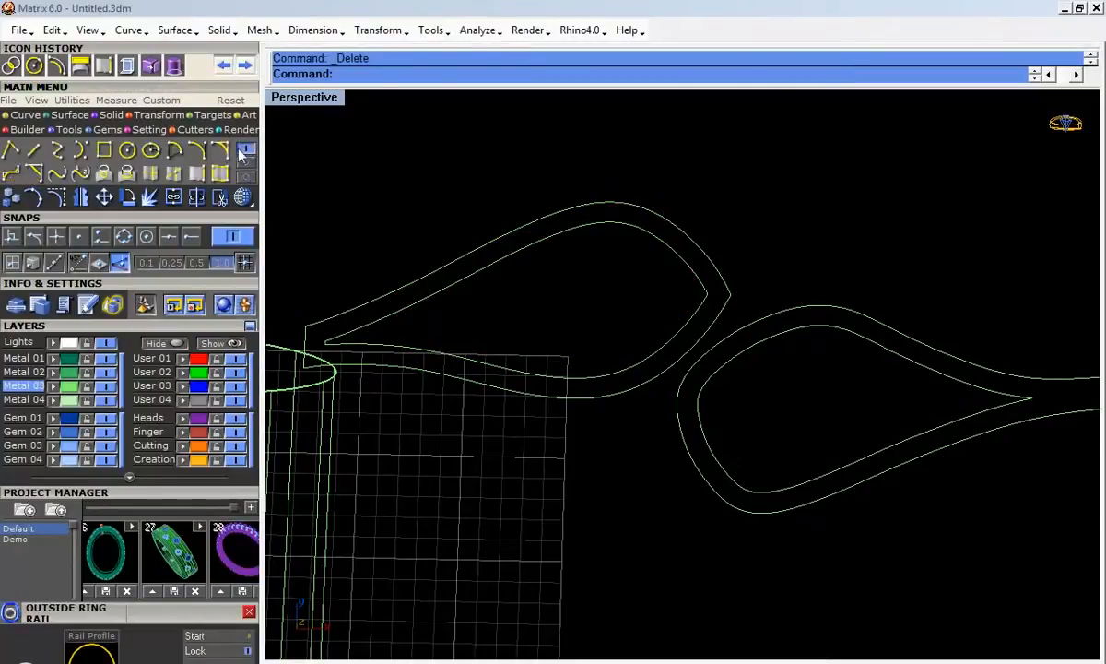
pyautogui.click(245, 164)
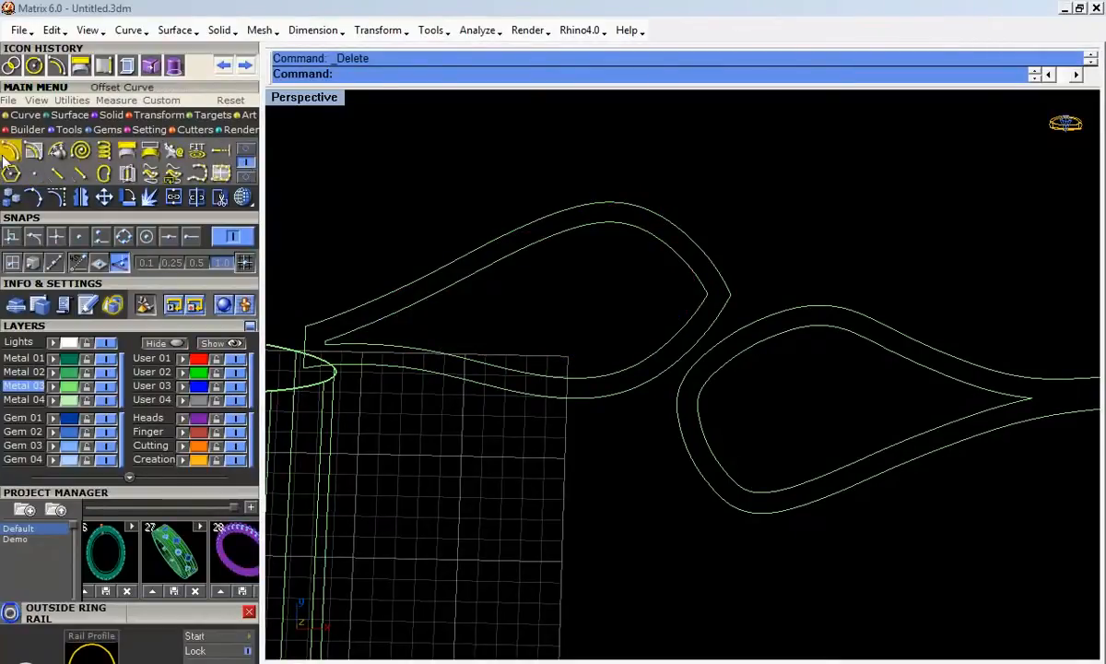
pyautogui.click(205, 170)
pyautogui.click(246, 149)
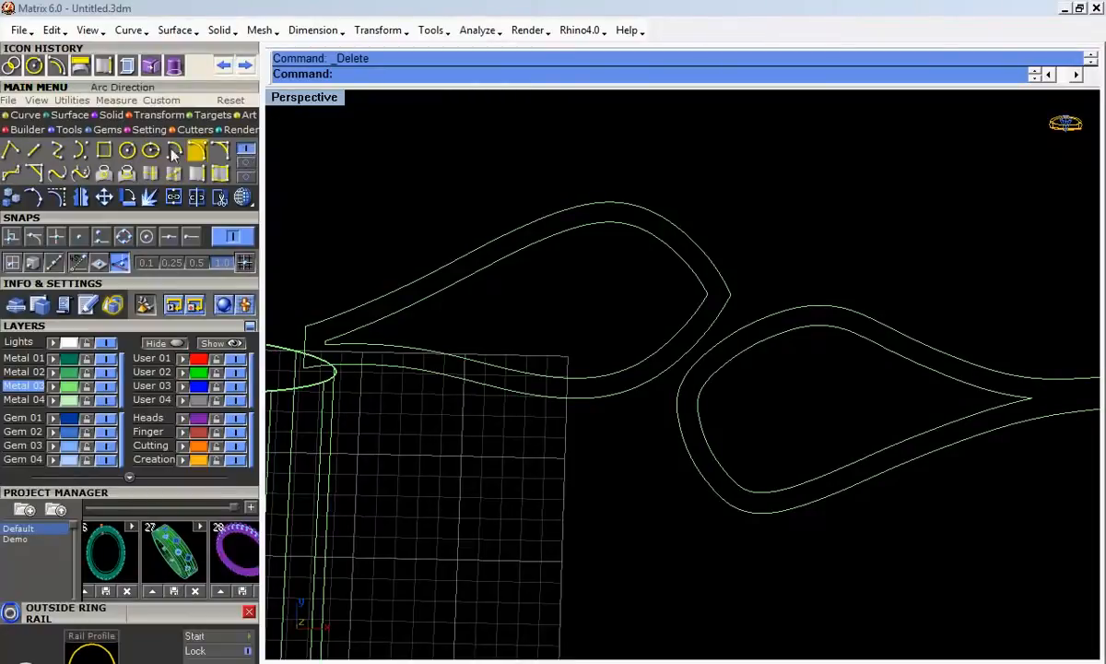
pyautogui.click(57, 172)
pyautogui.click(57, 149)
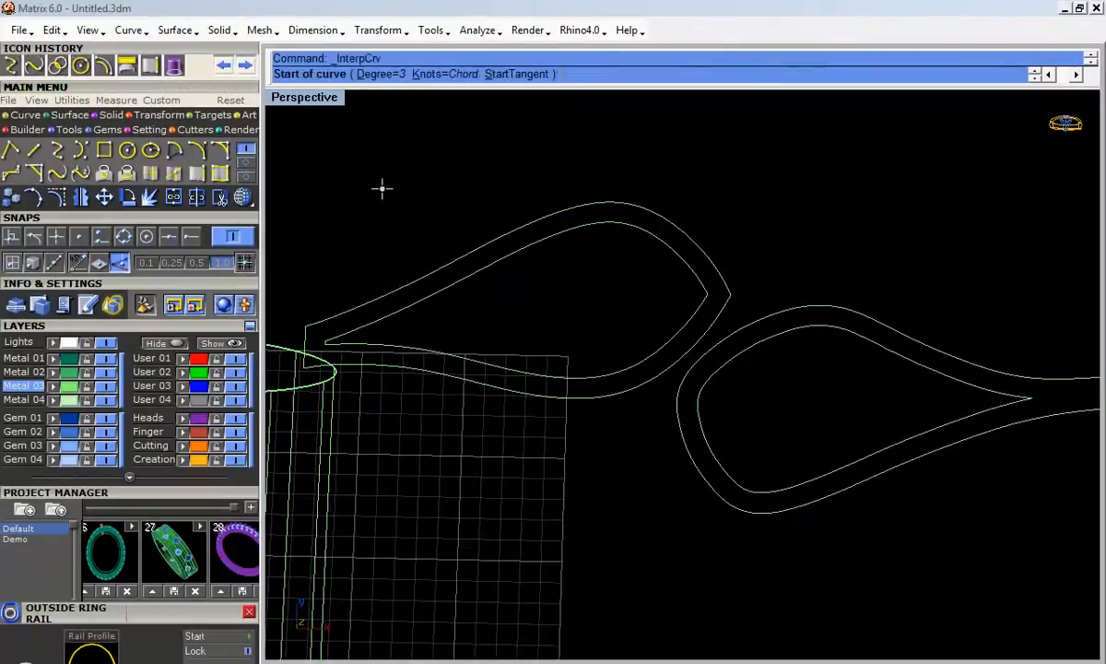
pyautogui.scroll(3, 439, 283)
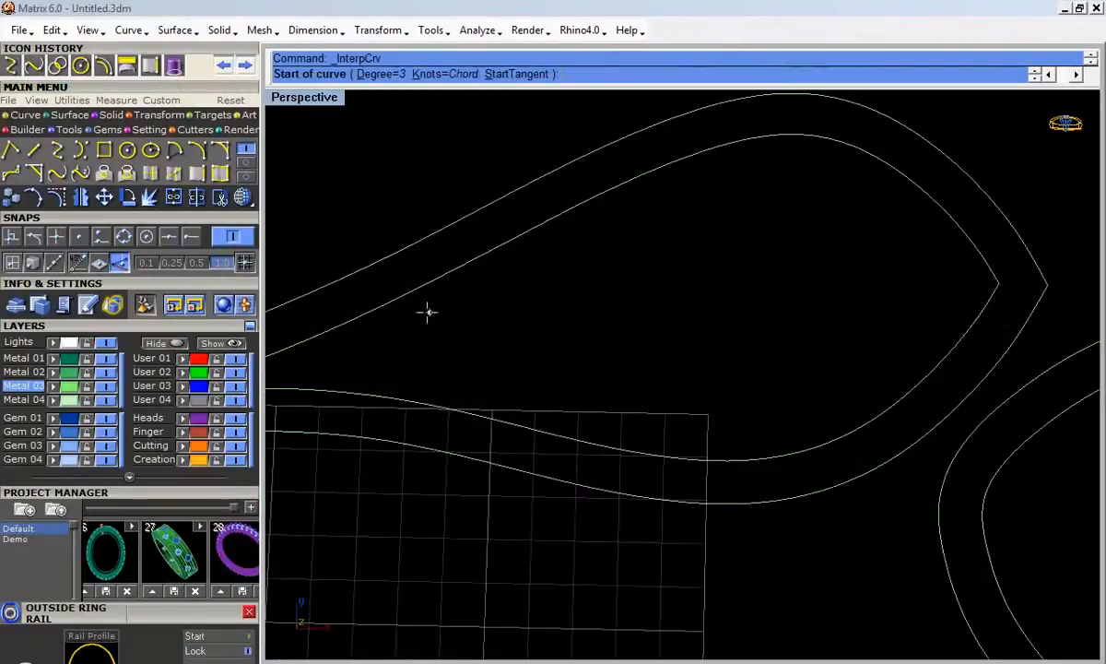
pyautogui.click(377, 293)
pyautogui.click(570, 280)
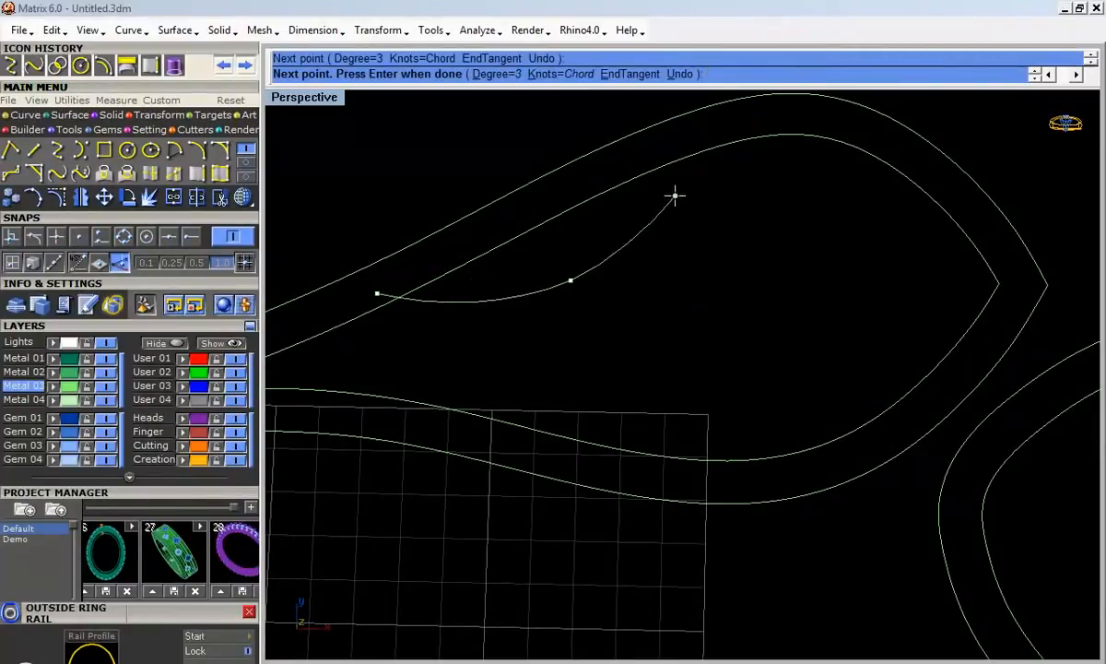
pyautogui.hotkey('ctrl', 'z')
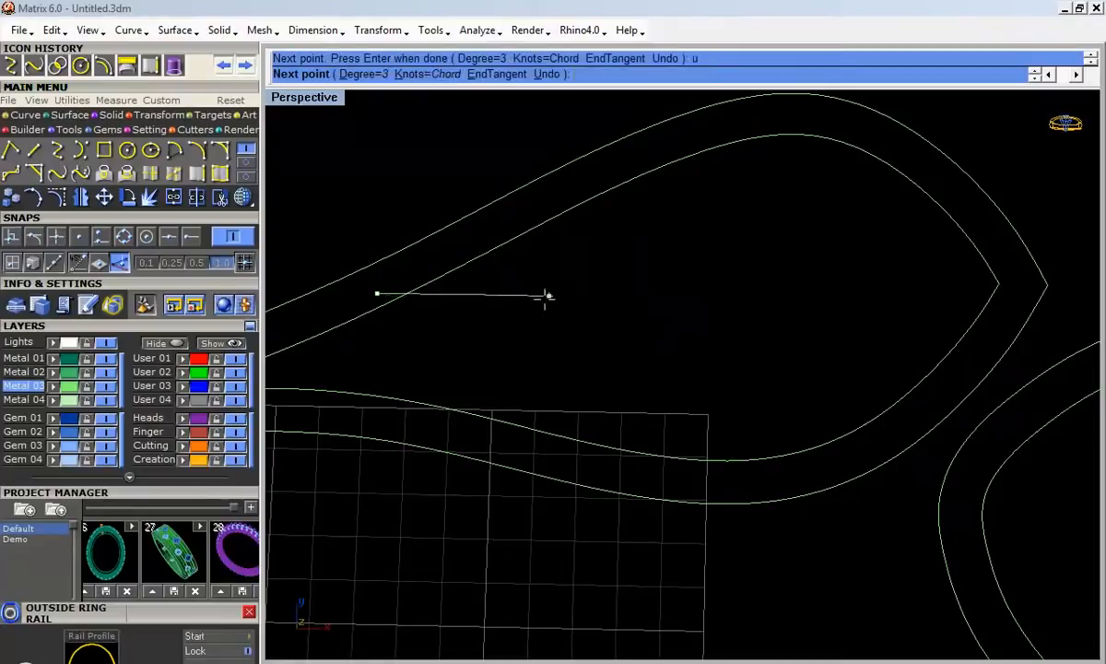
pyautogui.click(576, 332)
pyautogui.click(740, 368)
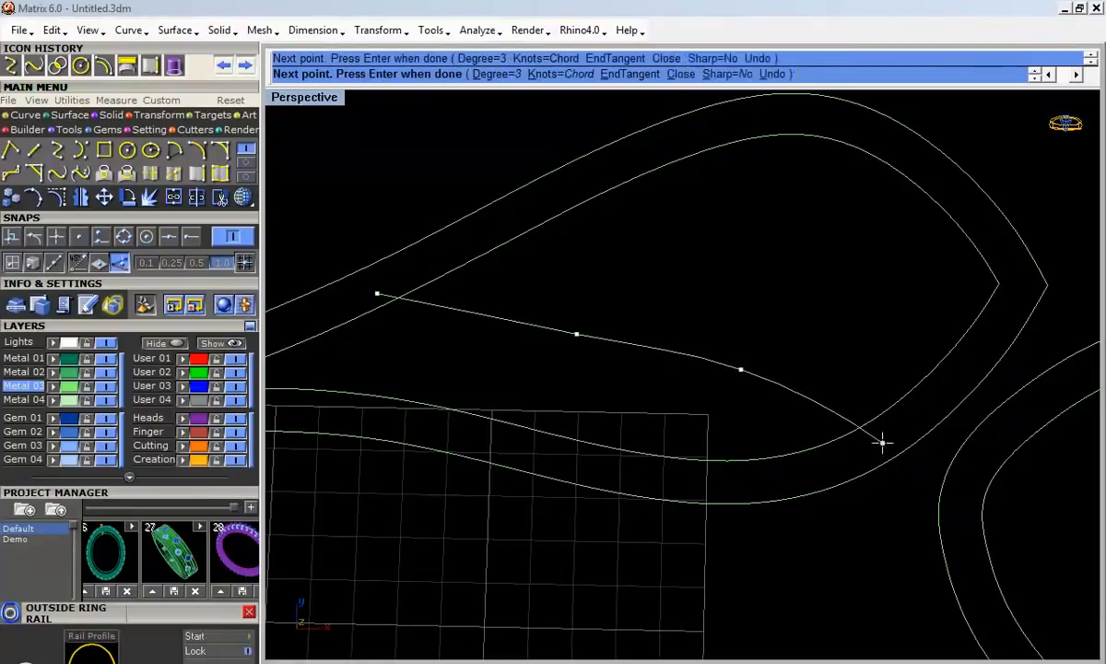
pyautogui.click(881, 441)
pyautogui.press('Return')
# Step: Draw a second, three-point interpolated curve above the first one, crossing the wide part of the opening from edge to edge
pyautogui.press('Return')
pyautogui.click(585, 173)
pyautogui.click(773, 239)
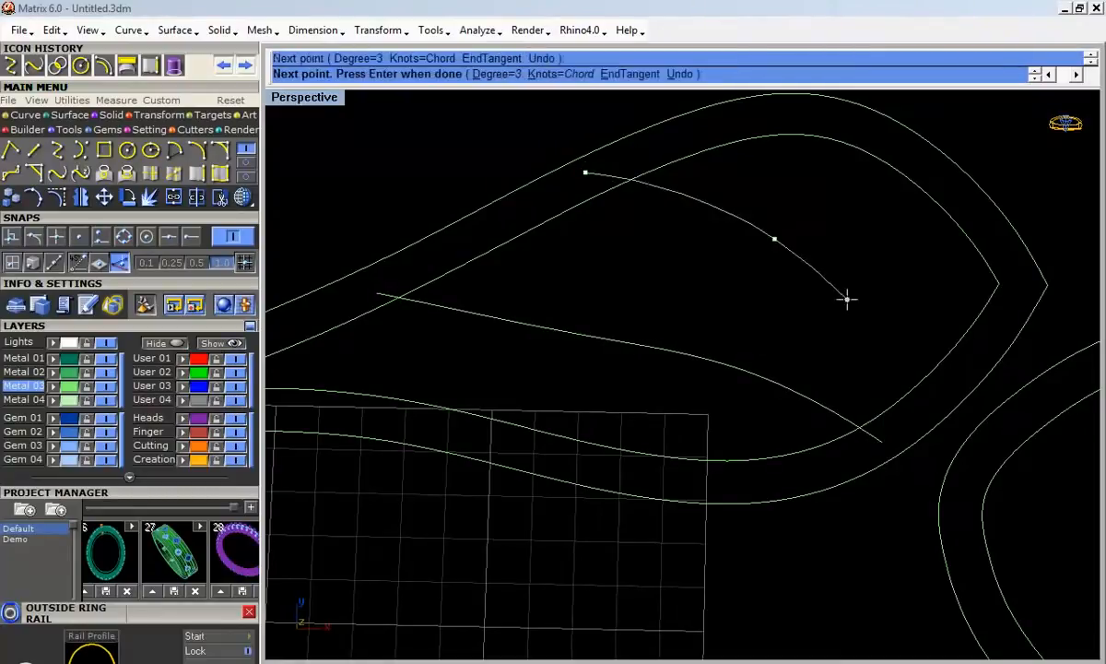
pyautogui.click(949, 375)
pyautogui.rightClick(948, 376)
# Step: Try to offset the lower crossing curve in the first flattened opening by 0.8 to both sides
pyautogui.scroll(-8, 774, 300)
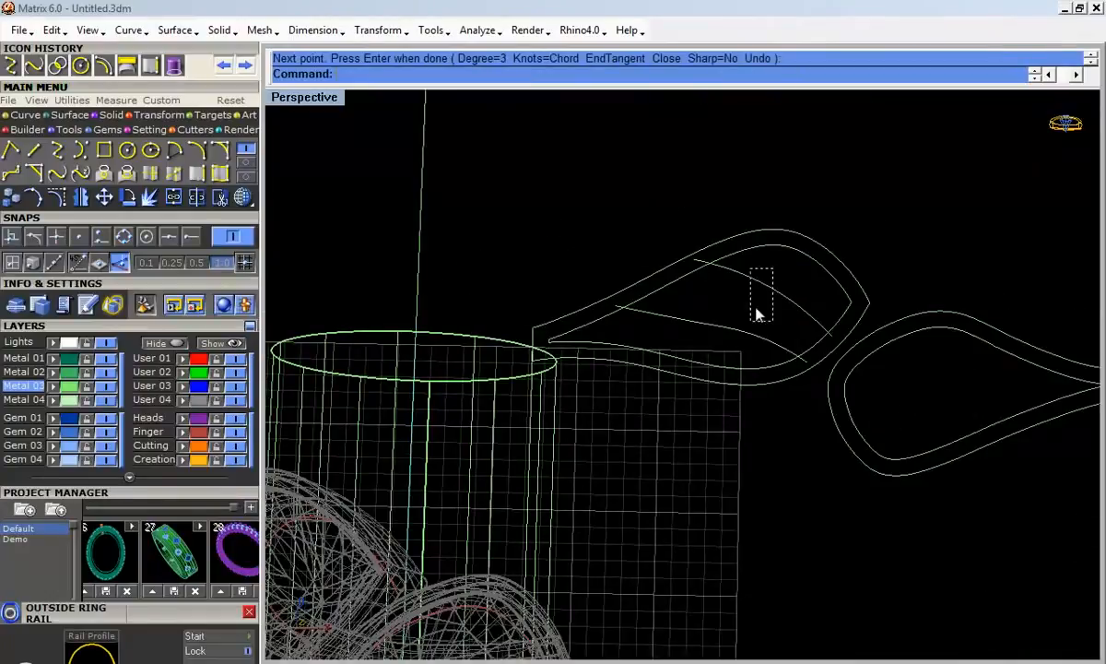
pyautogui.moveTo(773, 269); pyautogui.dragTo(741, 342)
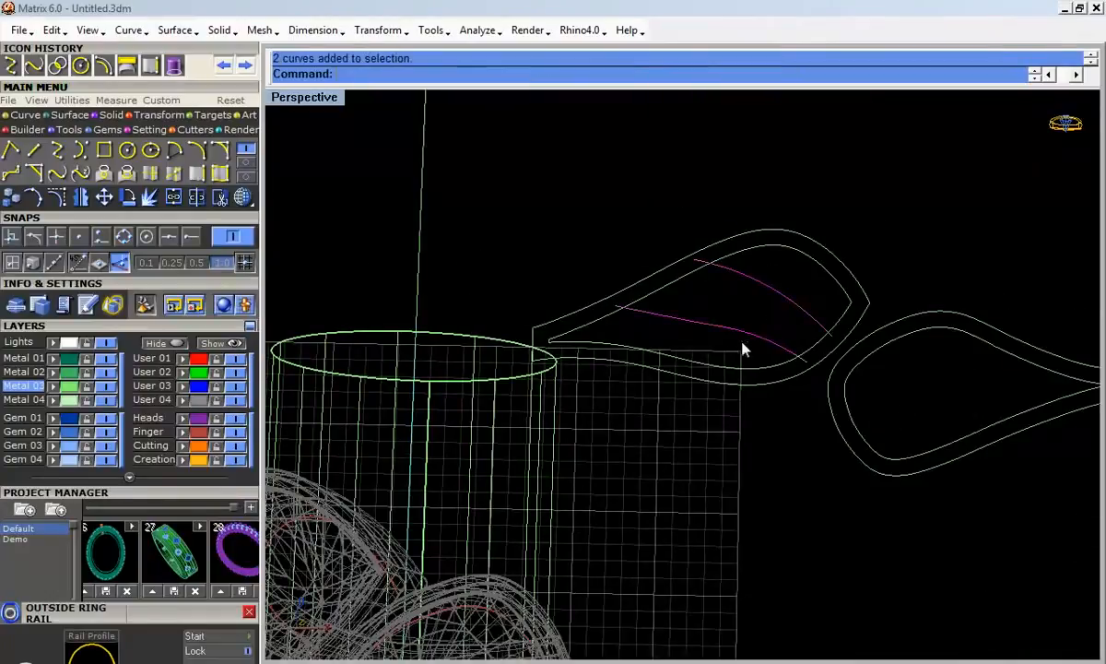
pyautogui.click(245, 162)
pyautogui.click(10, 150)
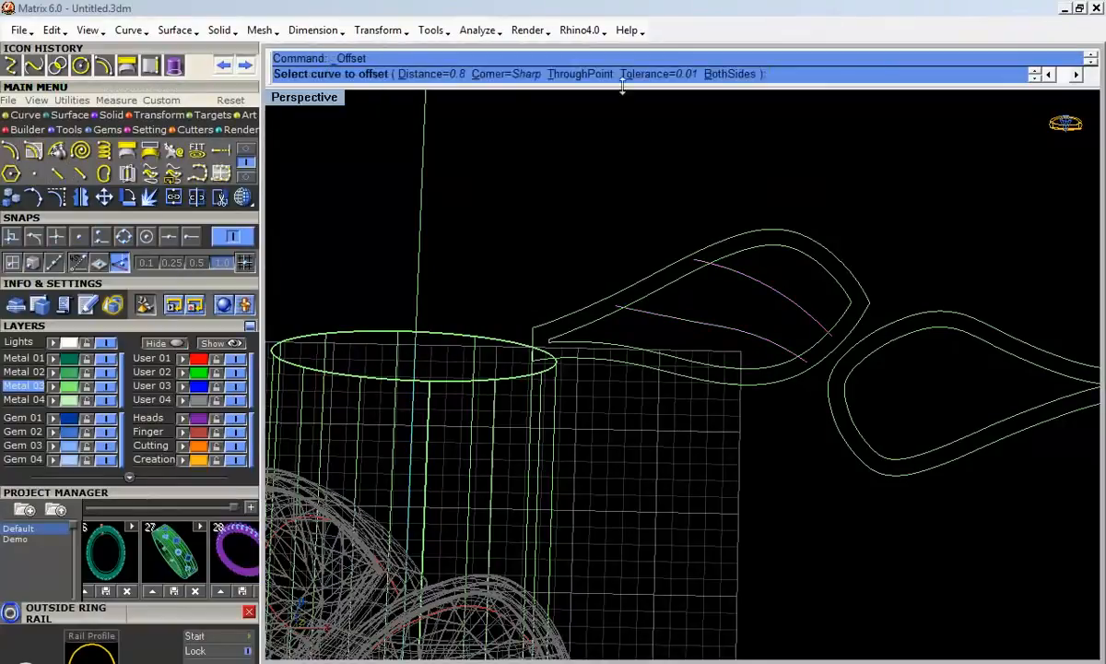
pyautogui.click(719, 73)
pyautogui.click(710, 317)
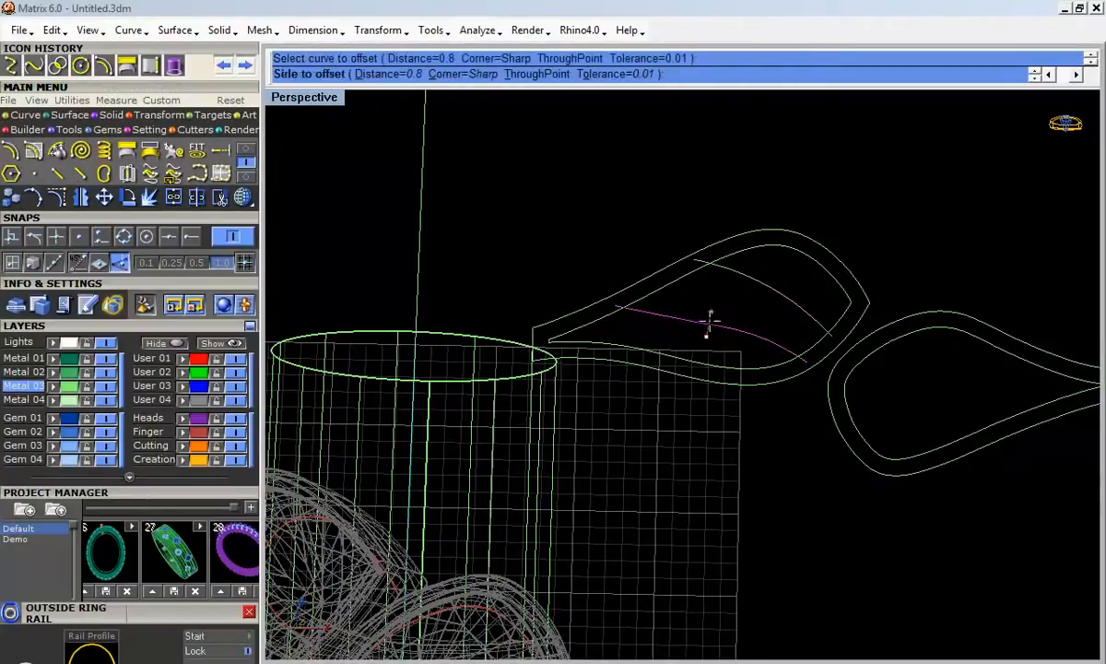
pyautogui.click(723, 311)
# Step: Offset the upper crossing curve in the first flattened opening by 0.4 to both sides
pyautogui.press('Return')
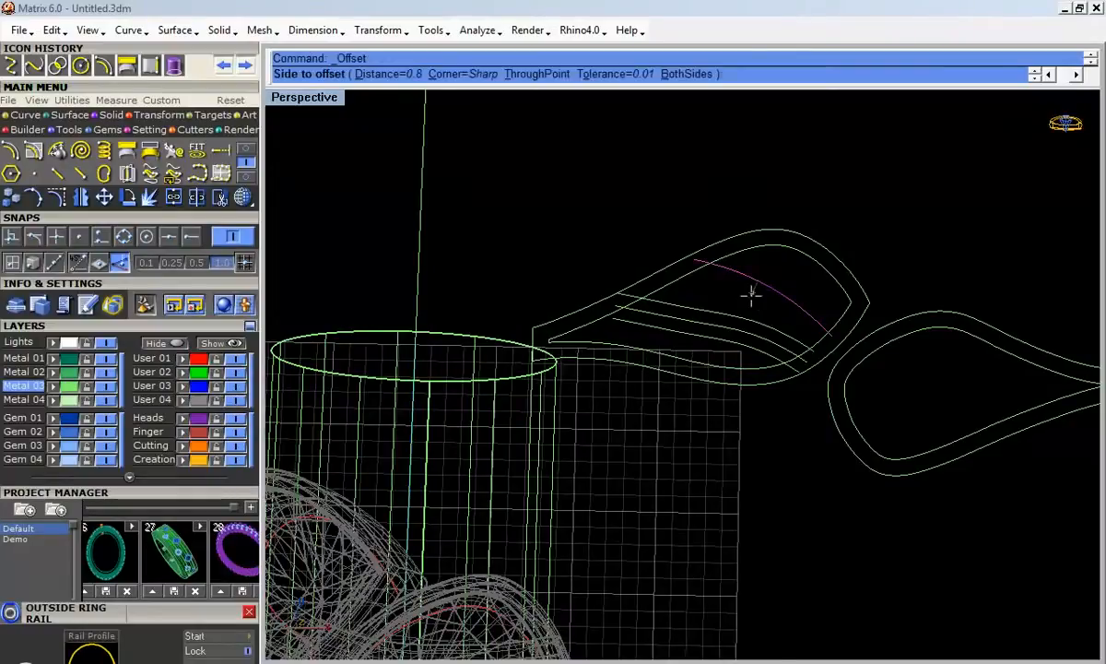
pyautogui.click(687, 78)
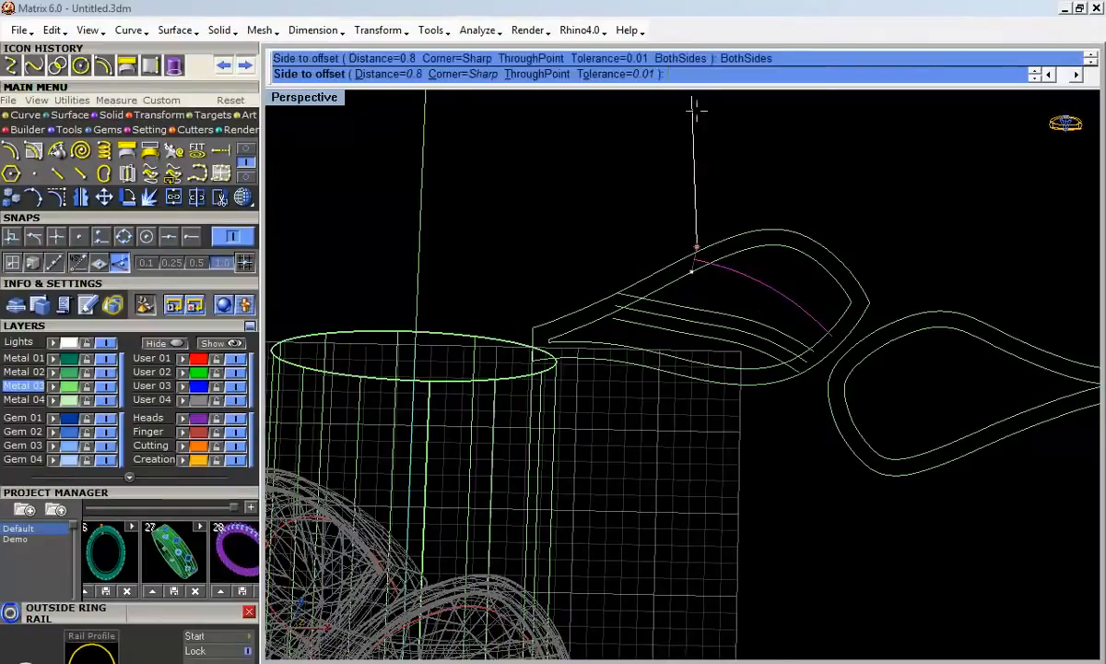
pyautogui.write('.4')
pyautogui.press('Return')
pyautogui.click(735, 302)
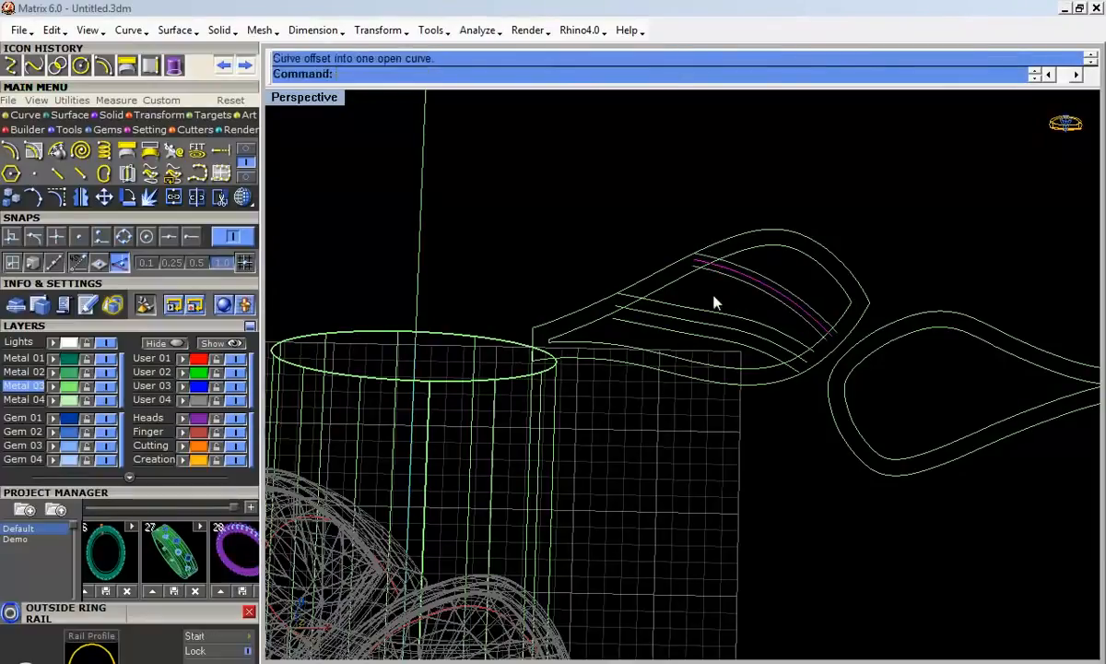
# Step: Offset the lower crossing curve 0.4 to both sides and delete its 0.8 offsets and both original centre curves
pyautogui.press('Return')
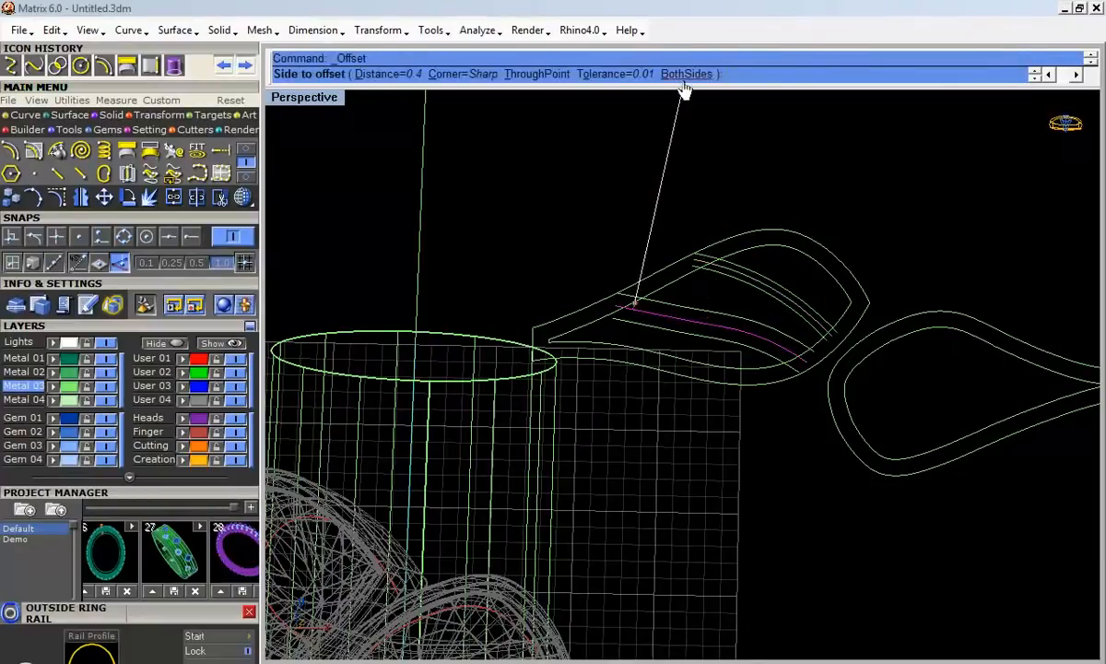
pyautogui.click(687, 74)
pyautogui.click(722, 323)
pyautogui.click(722, 308)
pyautogui.click(722, 315)
pyautogui.press('Delete')
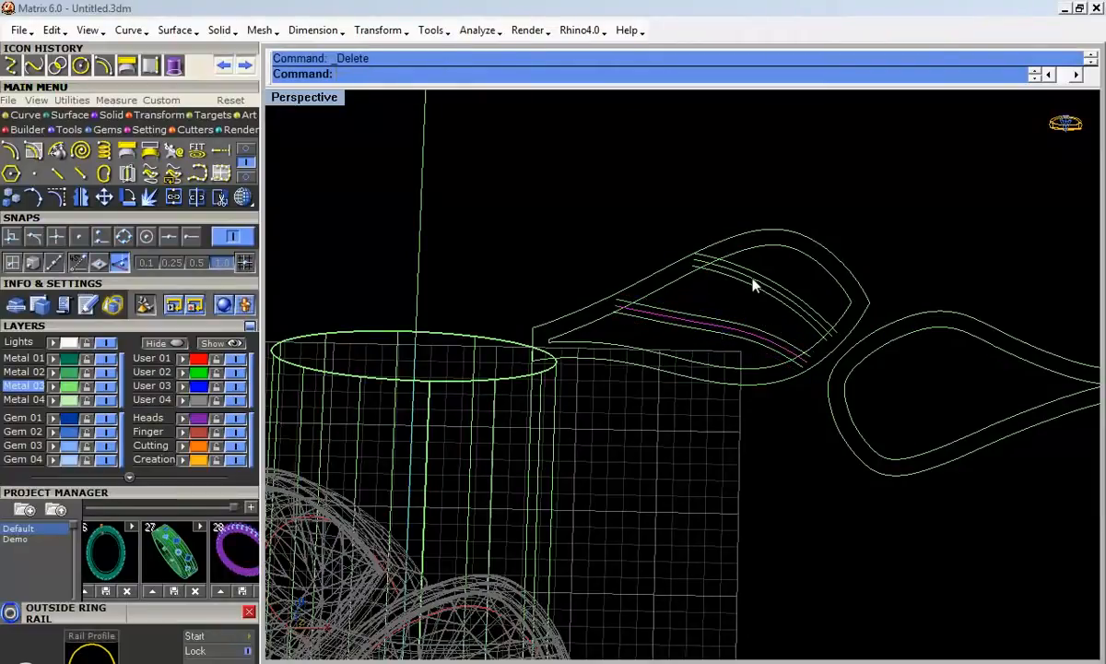
# Step: Draw a four-point, S-shaped interpolated curve across the second flattened opening, from its wide end to the upper edge
pyautogui.moveTo(789, 272); pyautogui.dragTo(683, 342)
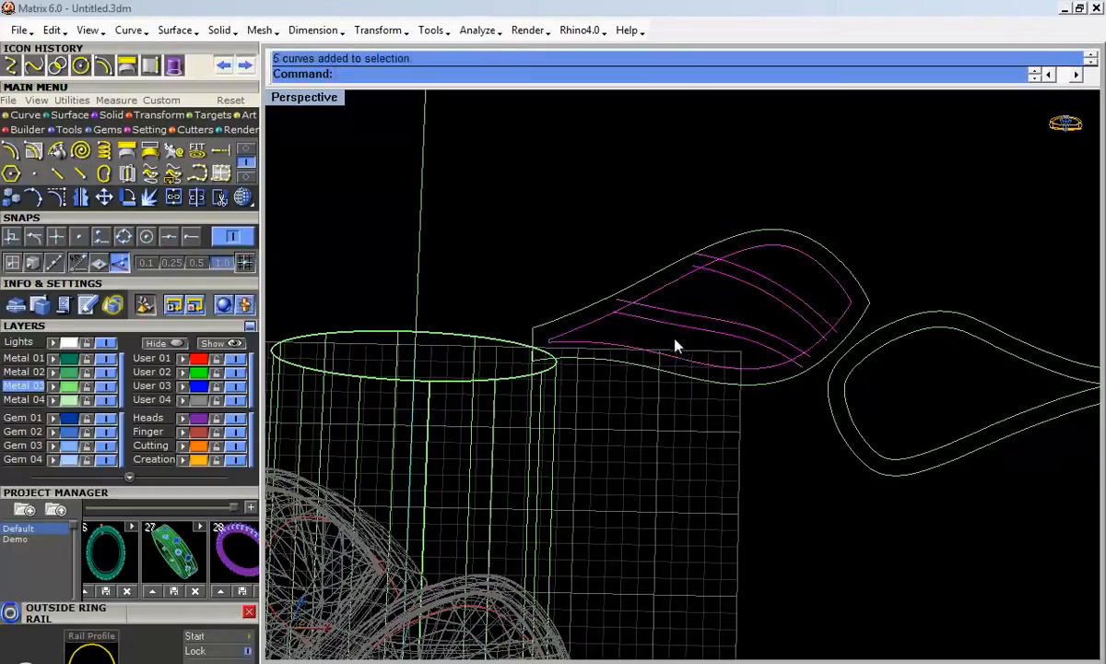
pyautogui.keyDown('ctrl'); pyautogui.moveTo(721, 358); pyautogui.dragTo(753, 362, button='right'); pyautogui.keyUp('ctrl')
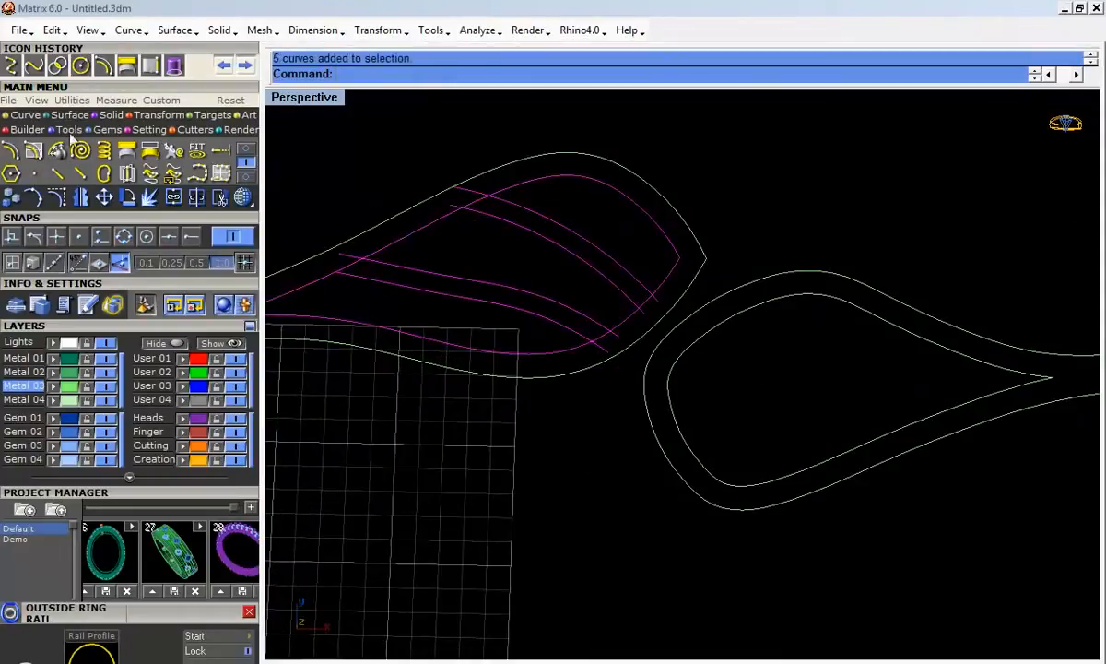
pyautogui.click(246, 150)
pyautogui.click(56, 149)
pyautogui.click(655, 415)
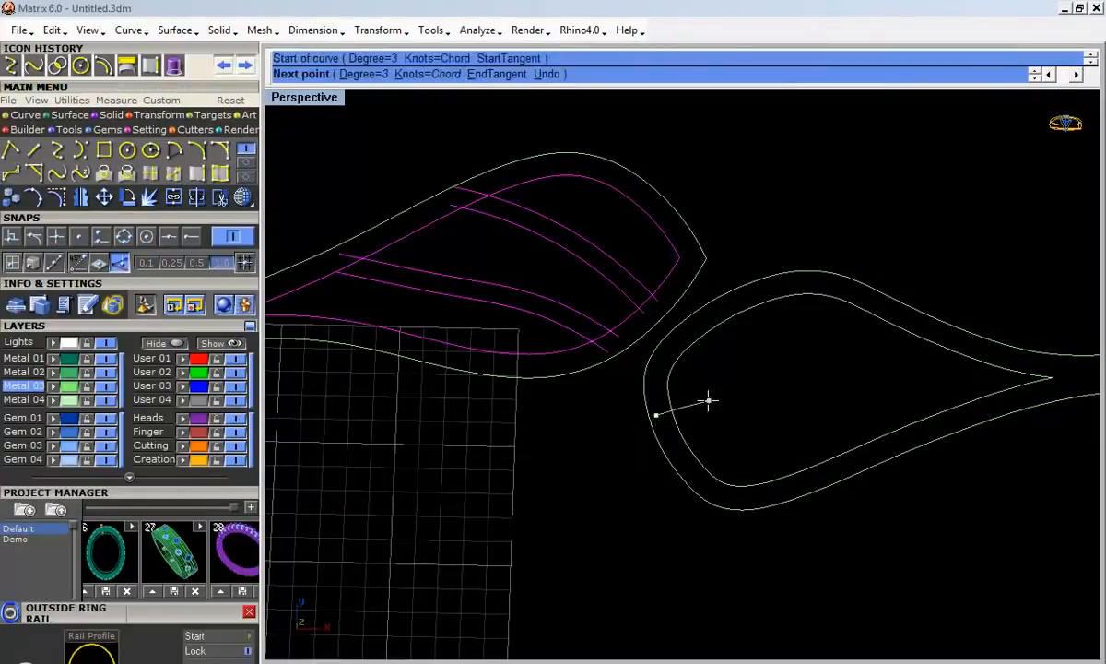
pyautogui.click(711, 386)
pyautogui.click(775, 419)
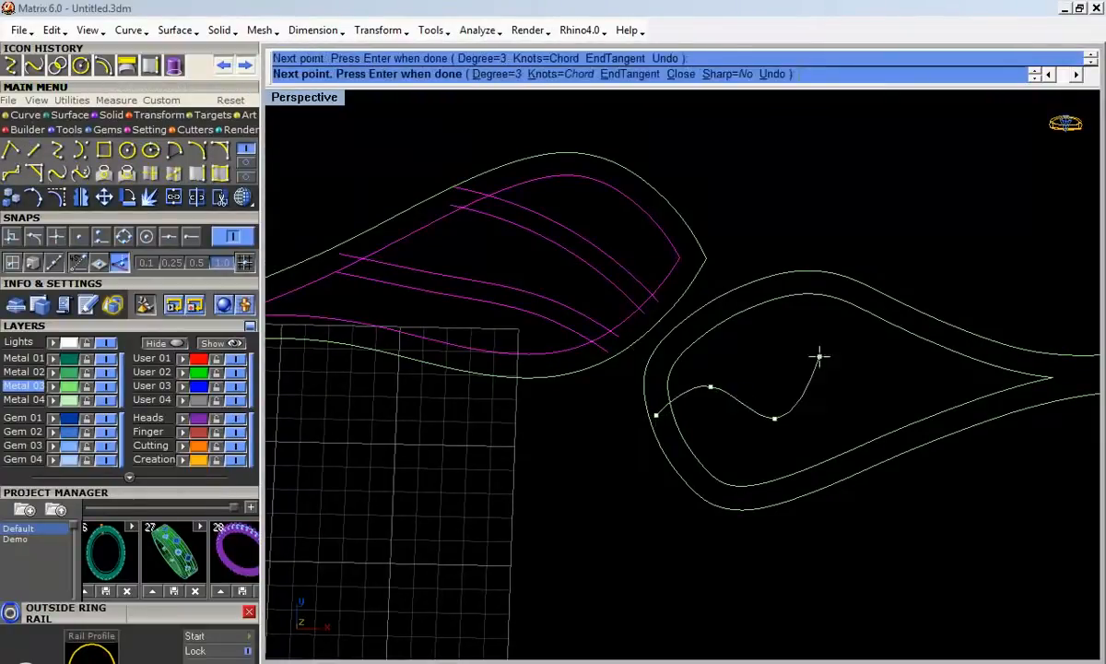
pyautogui.click(864, 312)
pyautogui.rightClick(867, 316)
# Step: Draw a three-point interpolated curve diagonally across the second opening, crossing the S-shaped curve from upper to lower edge
pyautogui.rightClick(765, 327)
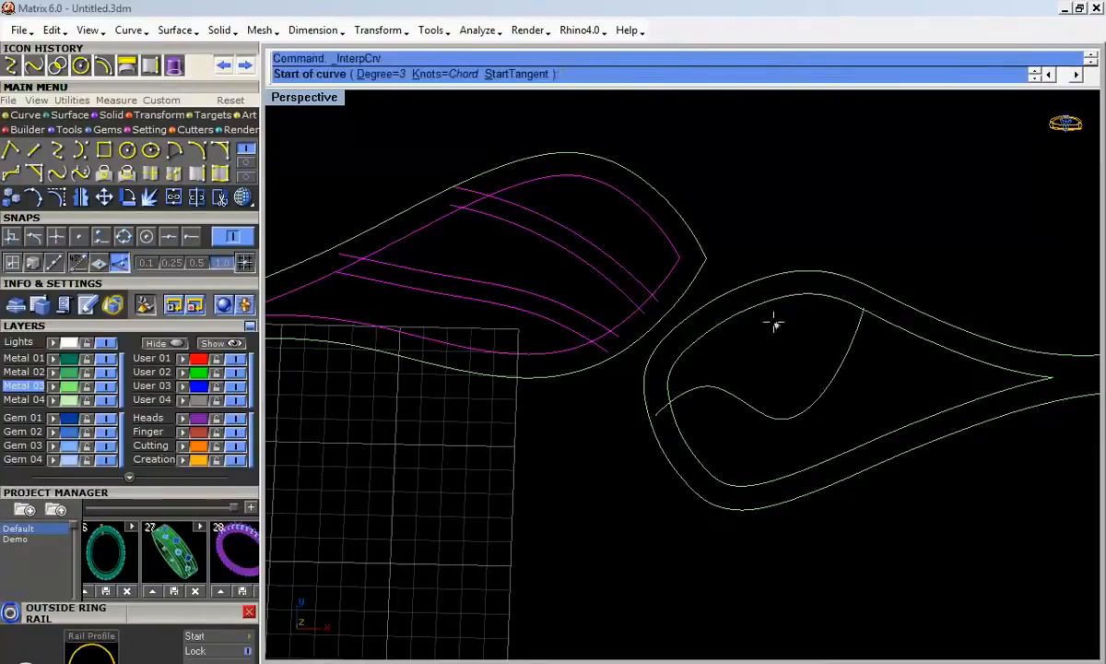
pyautogui.click(723, 314)
pyautogui.click(754, 353)
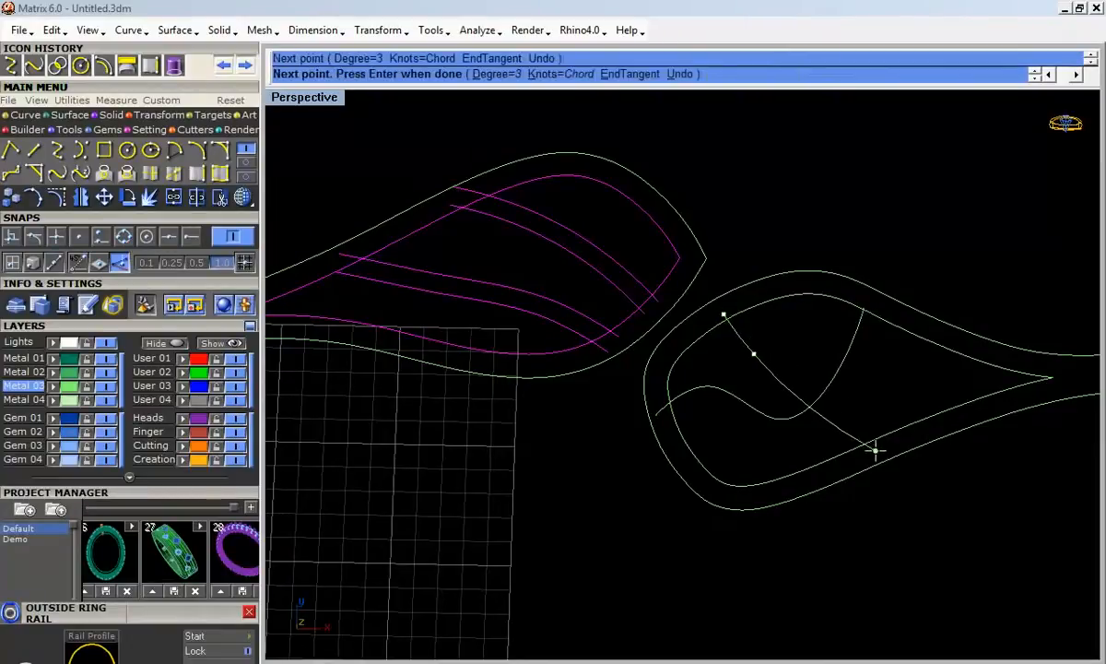
pyautogui.click(874, 448)
pyautogui.rightClick(883, 408)
# Step: Draw a short three-point interpolated curve across the second opening near its narrow tip, from upper to lower edge
pyautogui.rightClick(904, 317)
pyautogui.click(903, 317)
pyautogui.click(903, 370)
pyautogui.click(933, 420)
pyautogui.rightClick(933, 420)
# Step: Offset the diagonal curve in the second opening by 0.4 to both sides
pyautogui.click(776, 377)
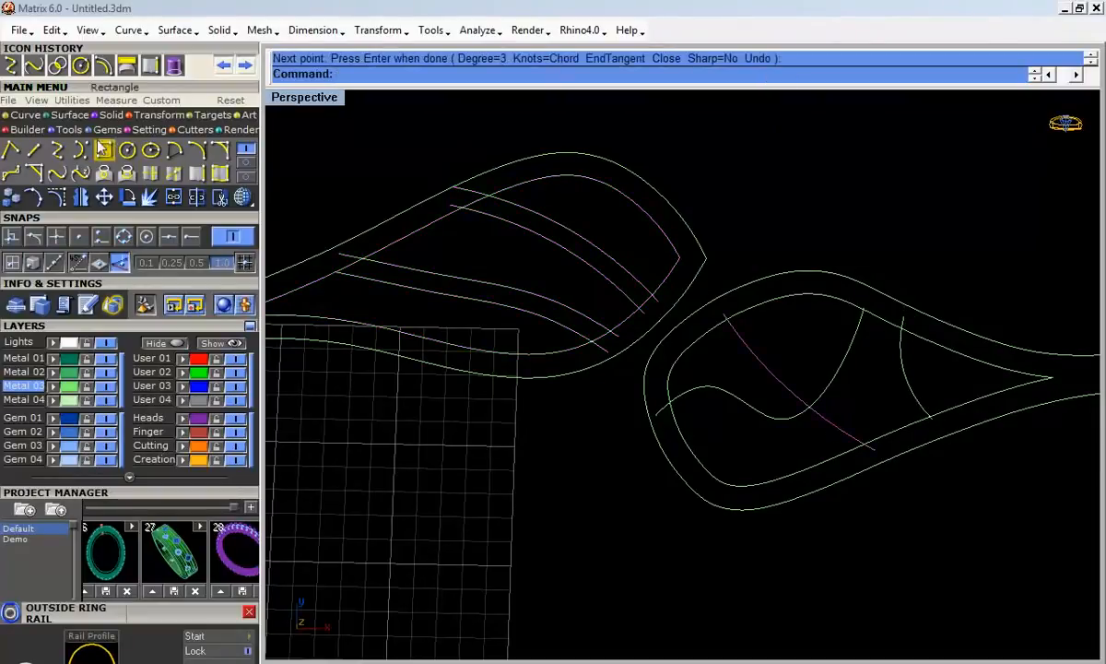
pyautogui.click(244, 163)
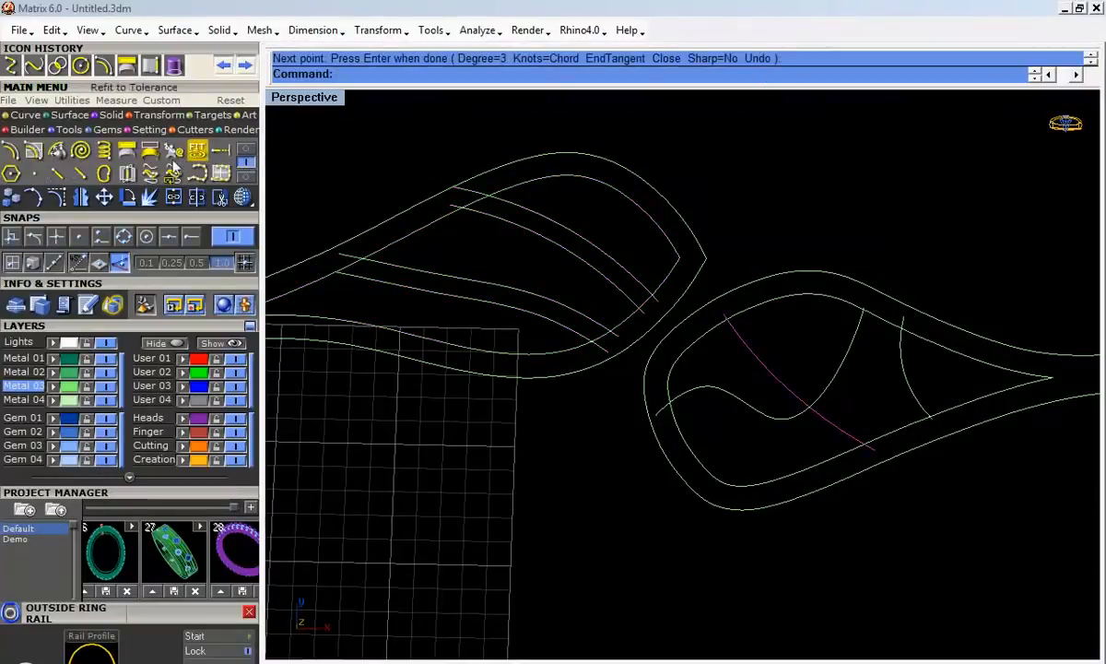
pyautogui.click(11, 152)
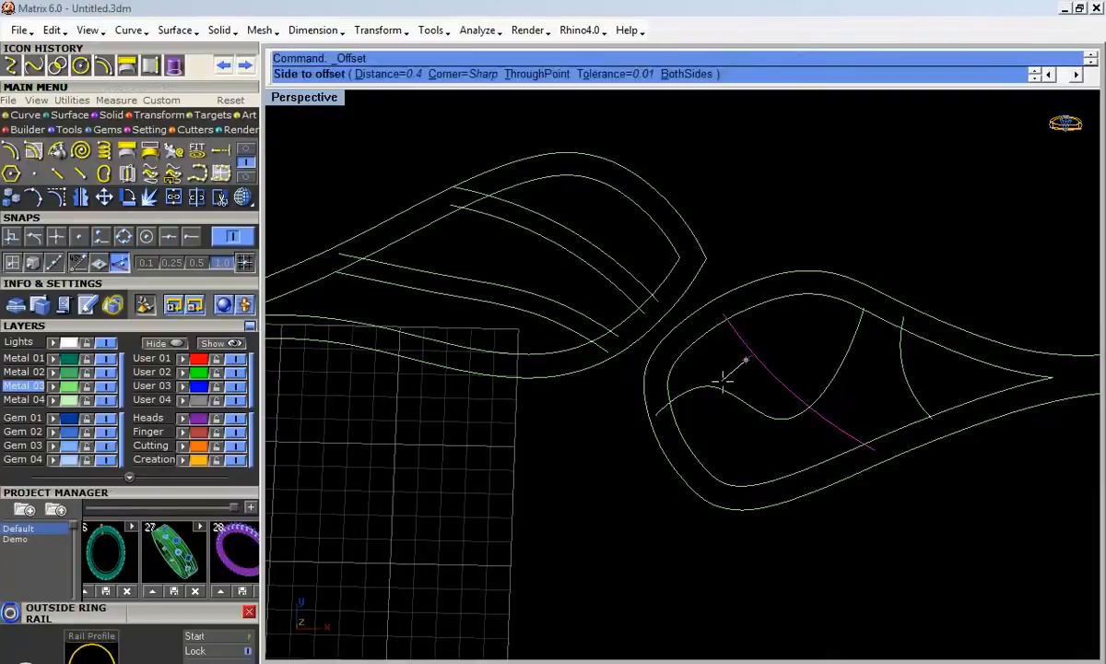
pyautogui.click(687, 74)
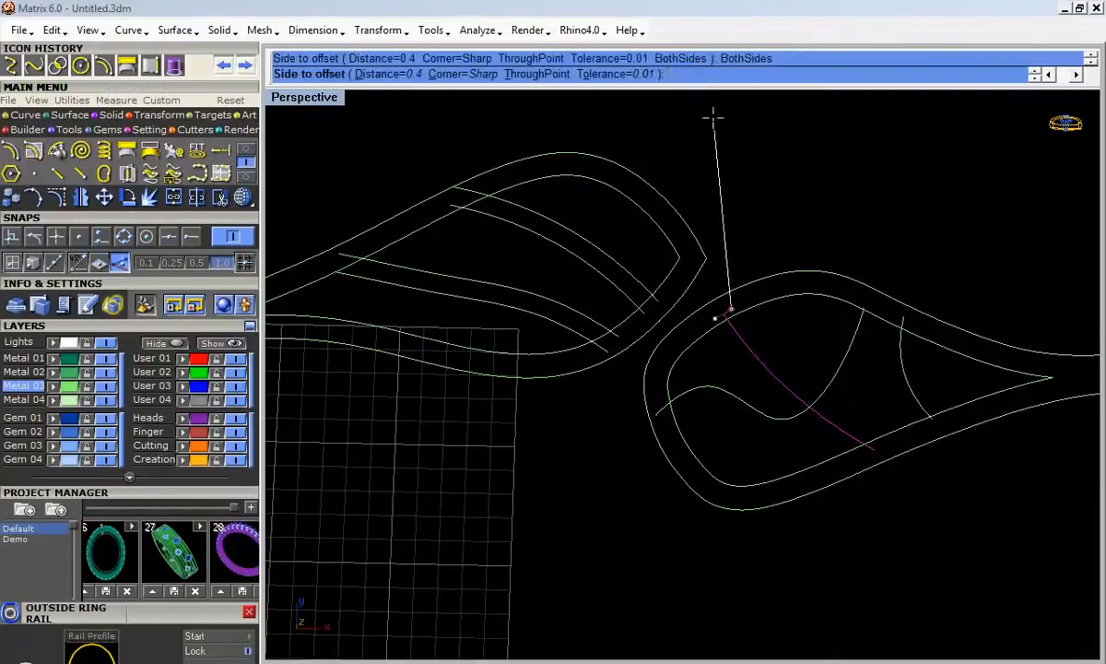
pyautogui.click(786, 314)
# Step: Offset the S-shaped curve in the second opening by 0.4 to both sides
pyautogui.click(844, 367)
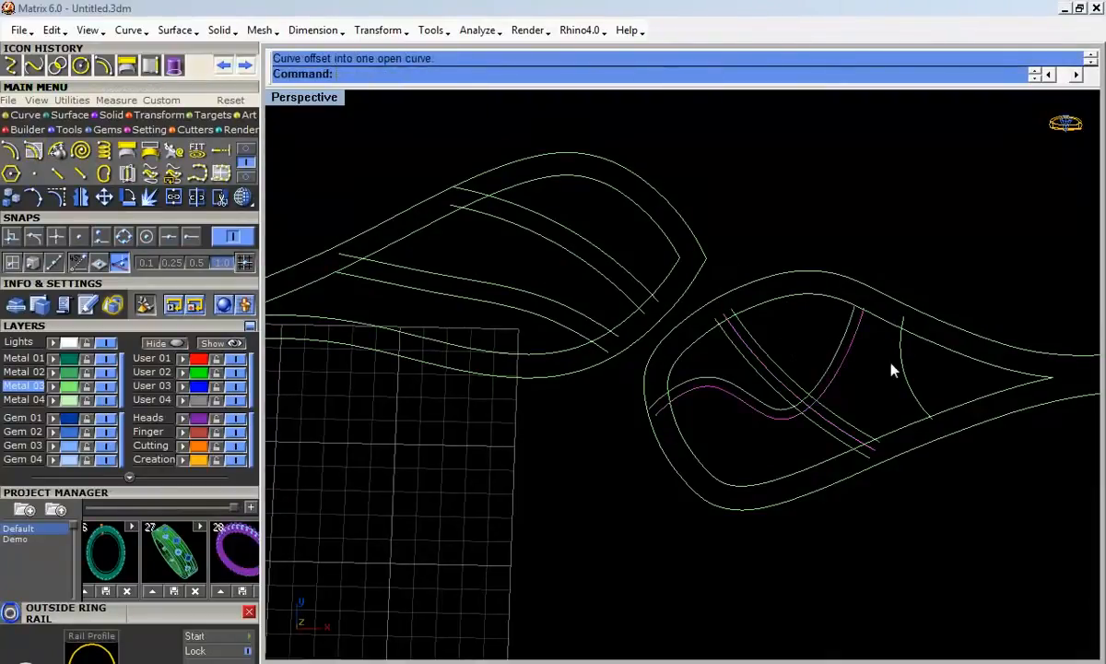
pyautogui.press('Return')
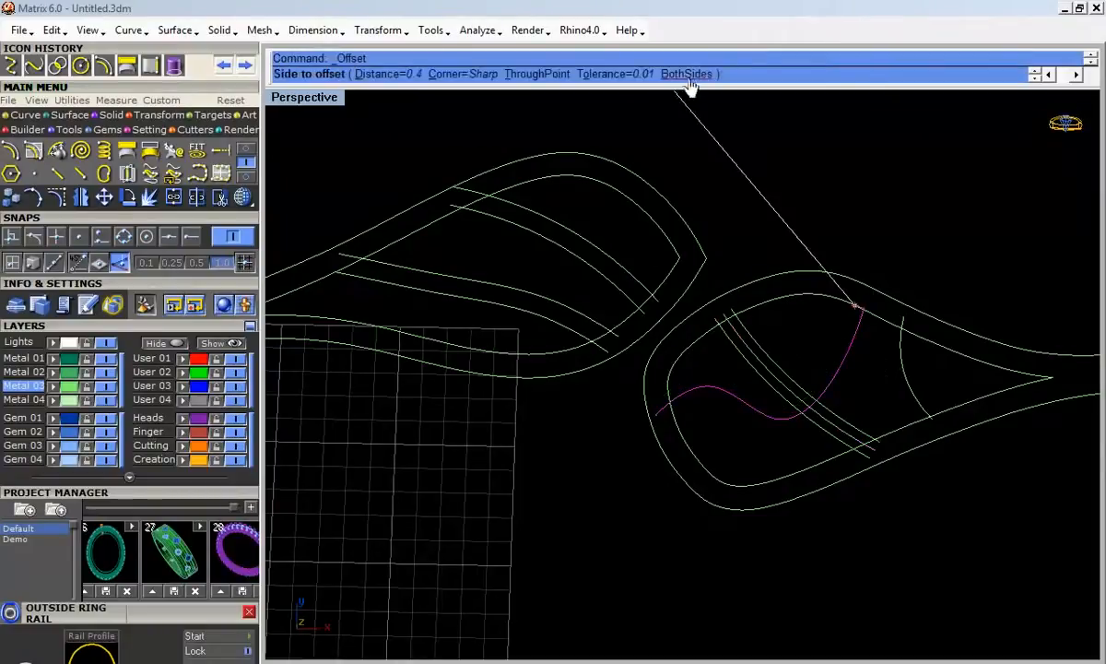
pyautogui.click(691, 74)
pyautogui.click(885, 385)
# Step: Offset the short curve near the second opening's tip 0.4 to both sides and delete the three original centre curves
pyautogui.click(902, 381)
pyautogui.press('Return')
pyautogui.click(688, 76)
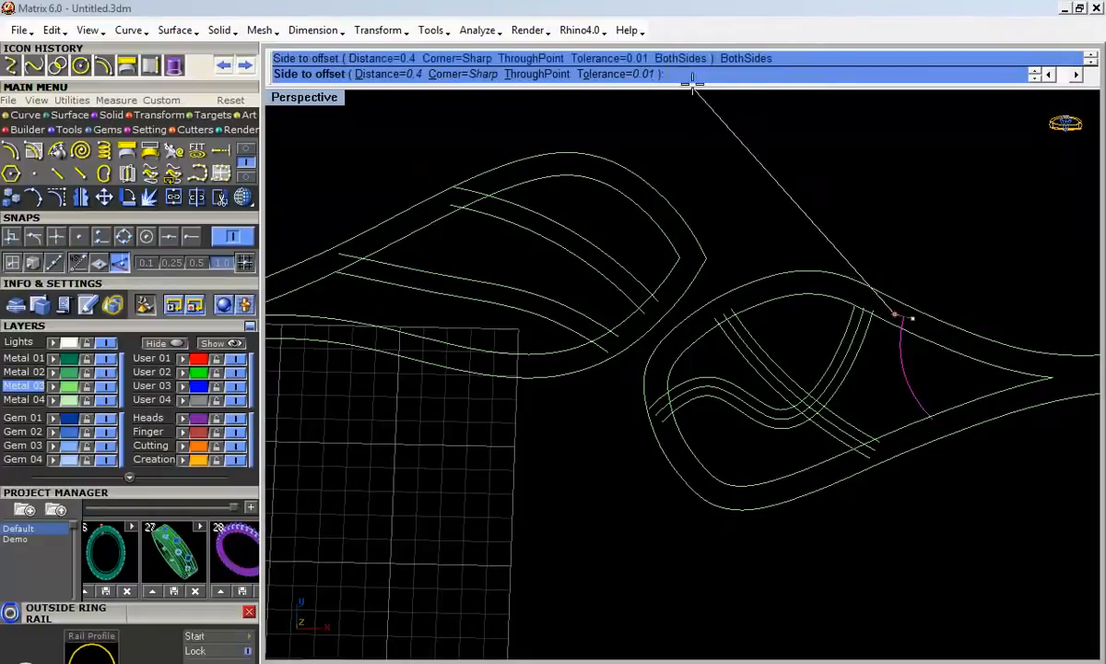
pyautogui.click(852, 293)
pyautogui.press('Return')
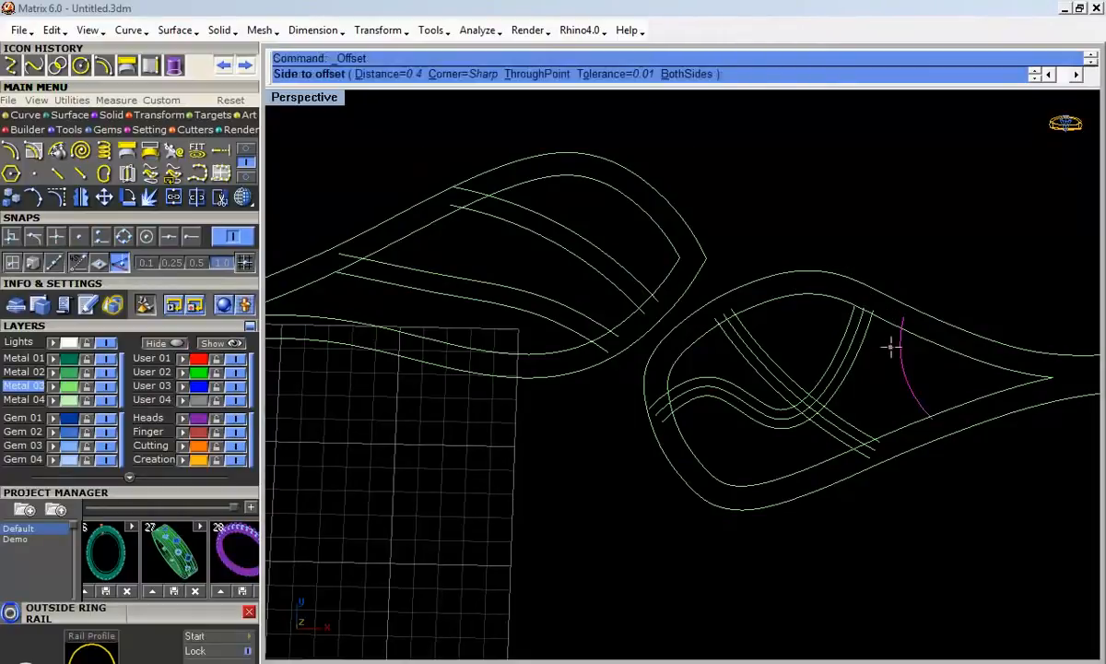
pyautogui.click(692, 74)
pyautogui.click(854, 394)
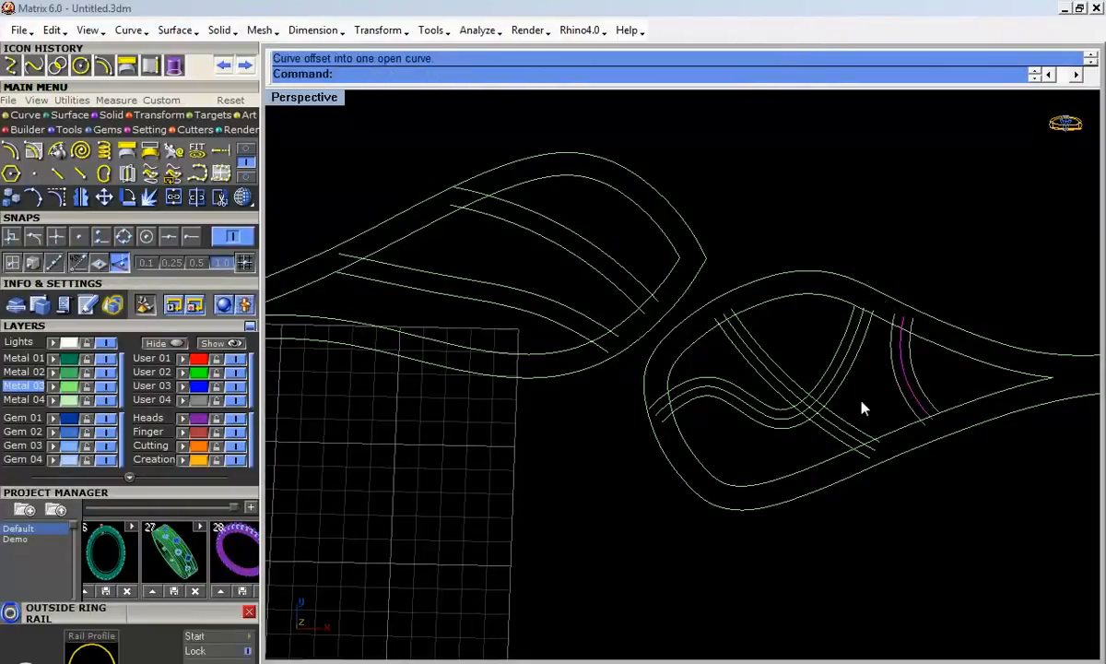
pyautogui.press('Delete')
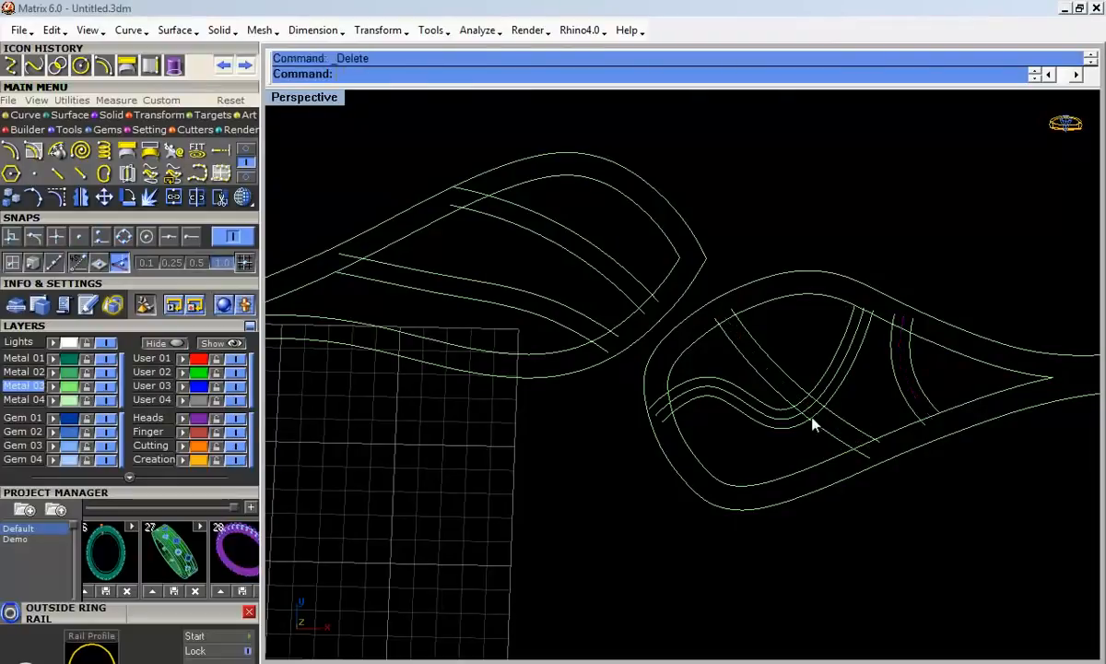
# Step: Try a curve Boolean on the second opening's inner curves that keeps the cells between the crossing bars
pyautogui.moveTo(927, 275); pyautogui.dragTo(800, 453)
pyautogui.moveTo(694, 486); pyautogui.dragTo(684, 501)
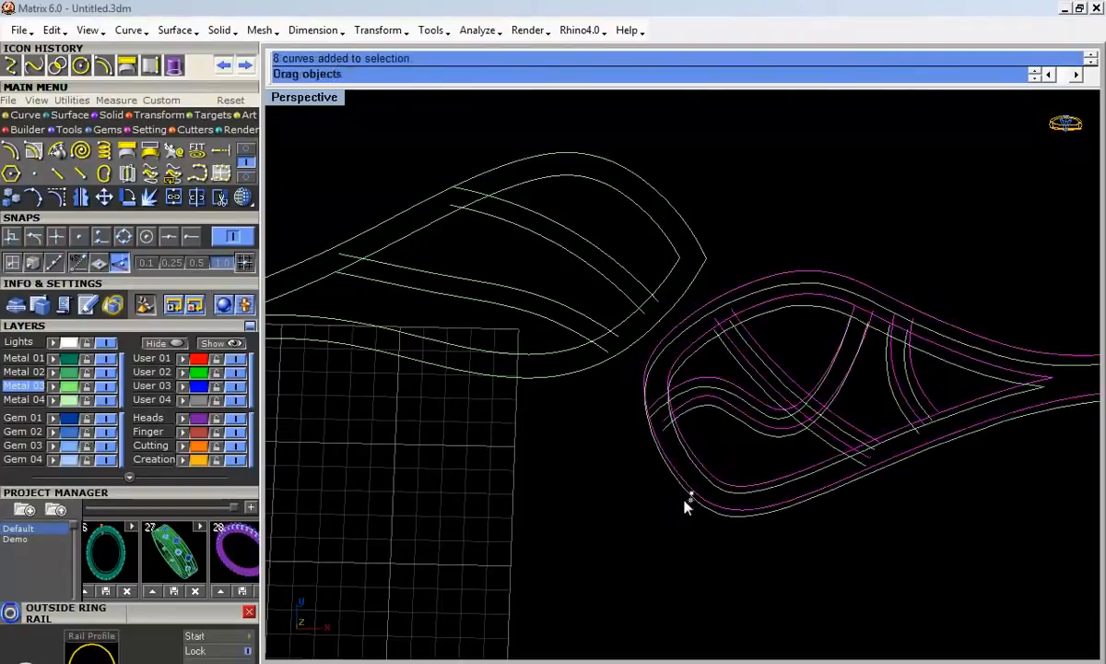
pyautogui.hotkey('ctrl', 'z')
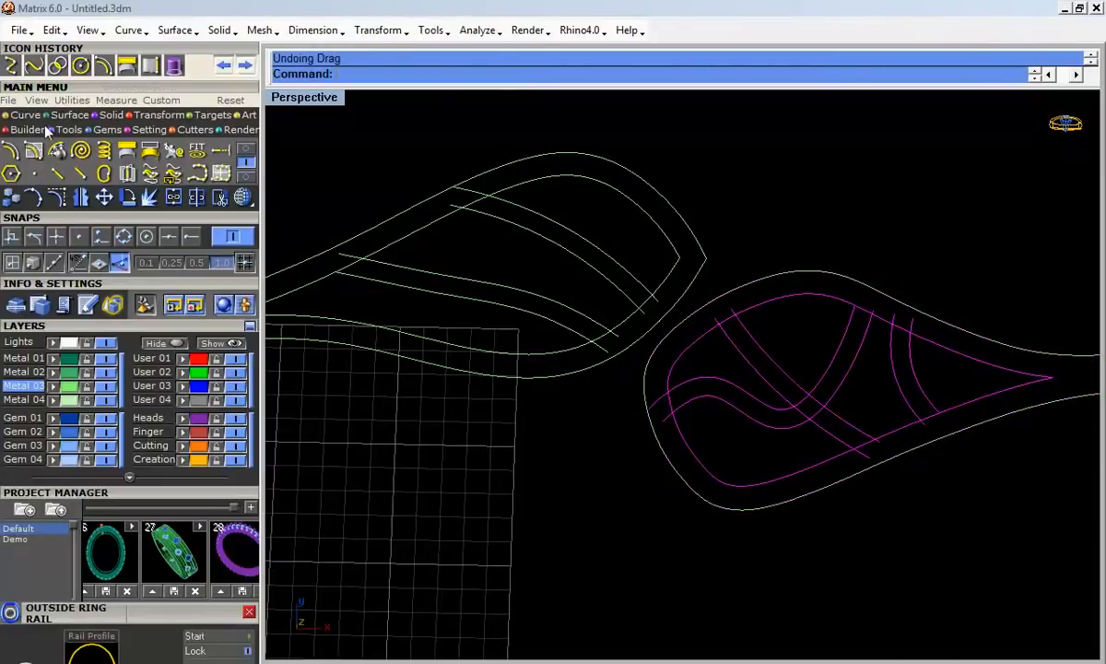
pyautogui.click(245, 176)
pyautogui.click(152, 145)
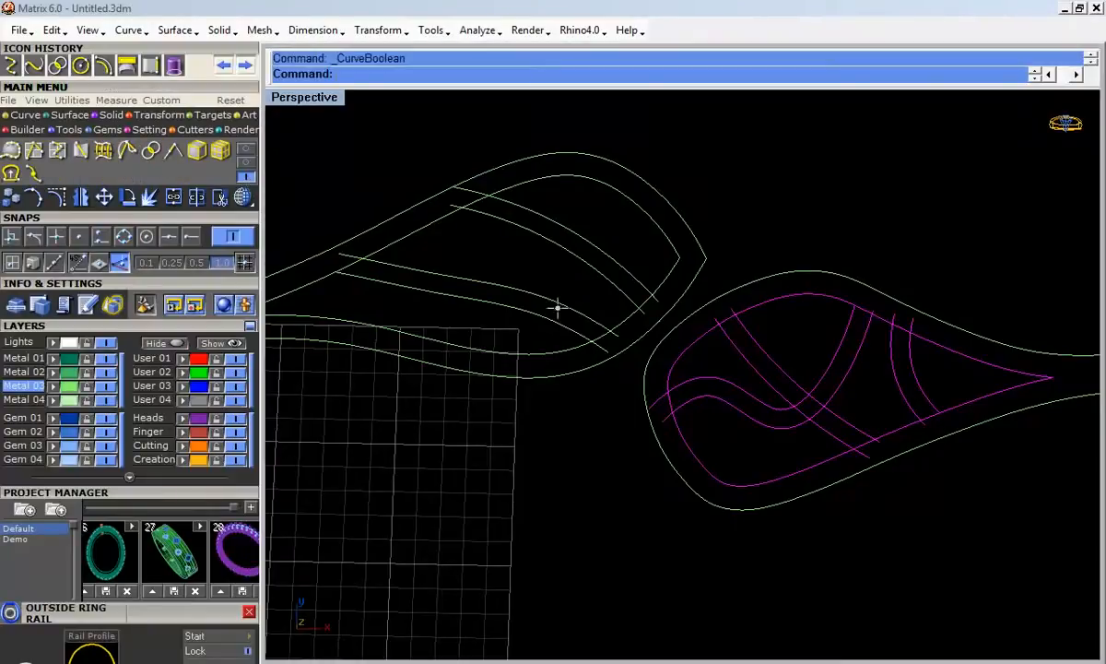
pyautogui.click(747, 432)
pyautogui.click(738, 370)
pyautogui.click(794, 346)
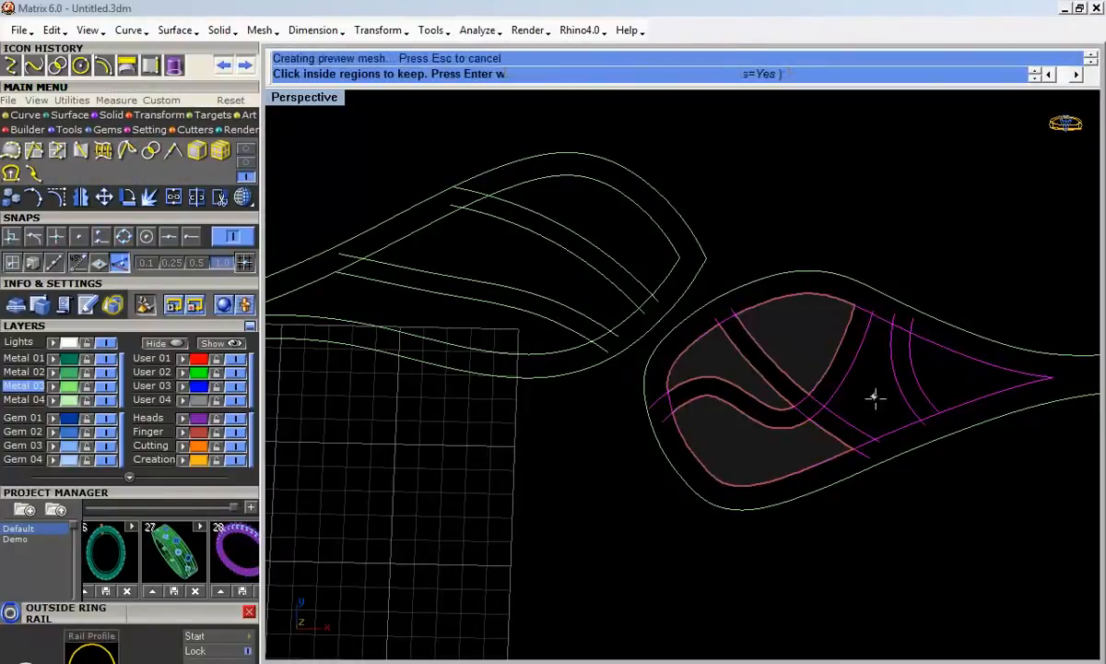
pyautogui.click(861, 383)
pyautogui.click(933, 378)
pyautogui.press('Return')
pyautogui.hotkey('ctrl', 'z')
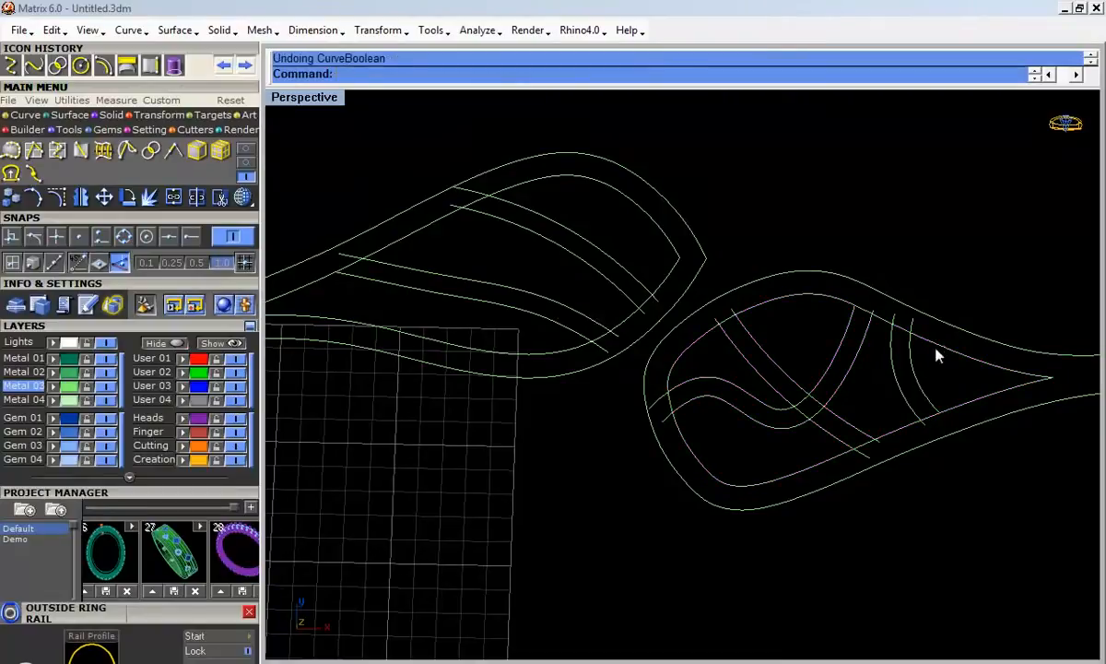
# Step: Start a curve Boolean on all curves of both openings, picking the second opening's cells between the bars and the area outside
pyautogui.moveTo(1054, 228); pyautogui.dragTo(422, 474)
pyautogui.press('Return')
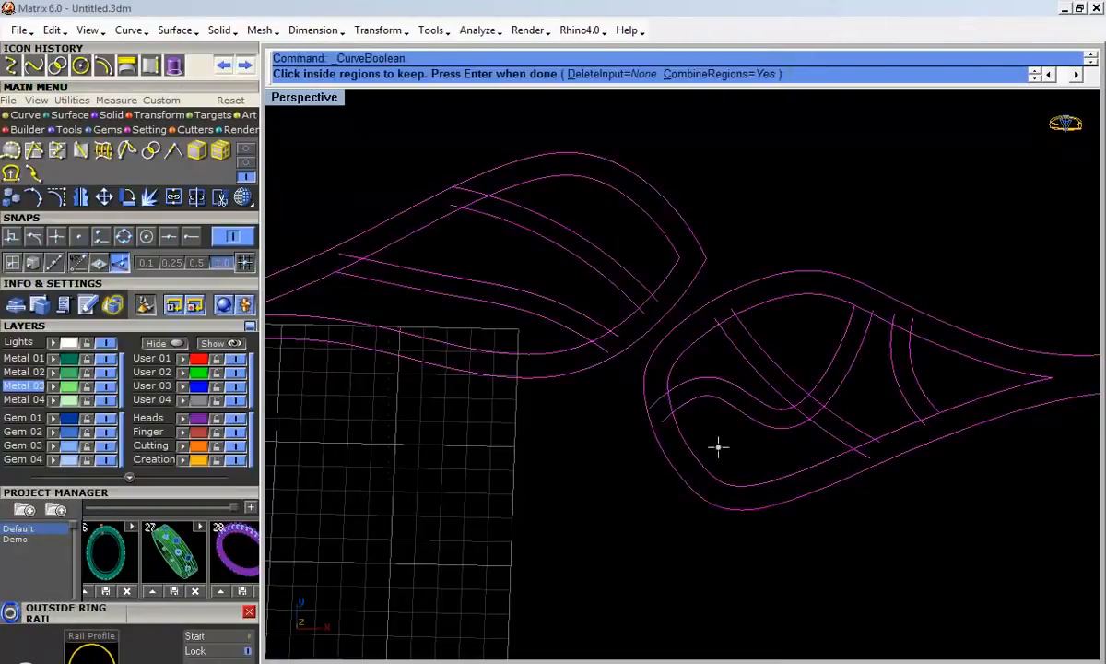
pyautogui.click(746, 431)
pyautogui.click(737, 369)
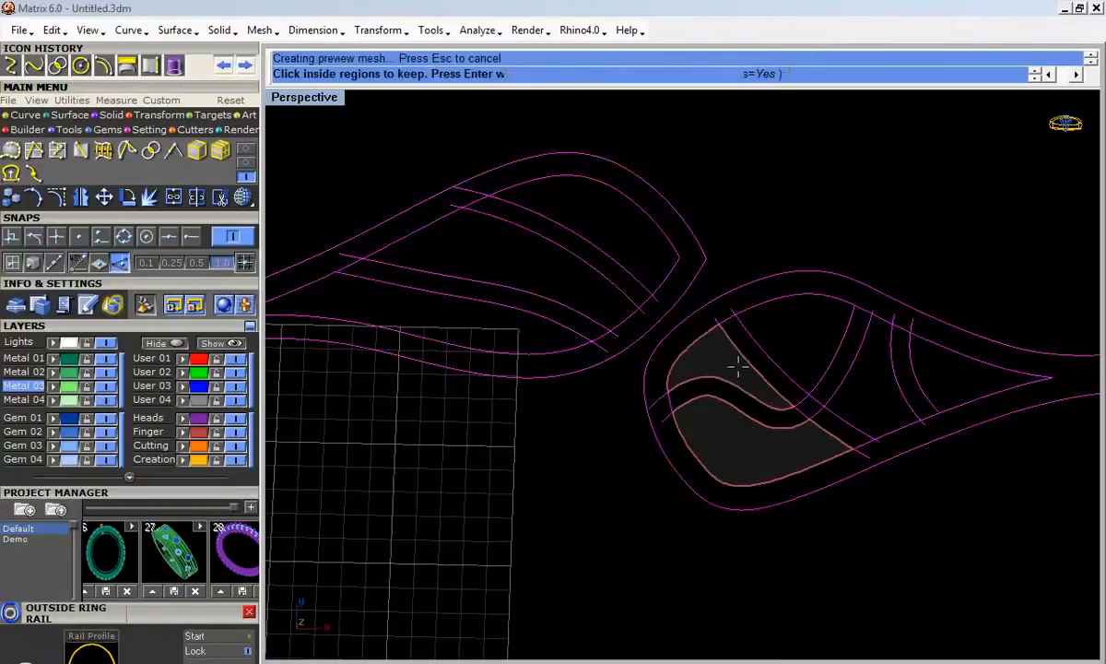
pyautogui.click(797, 351)
pyautogui.click(861, 380)
pyautogui.click(948, 374)
pyautogui.click(964, 288)
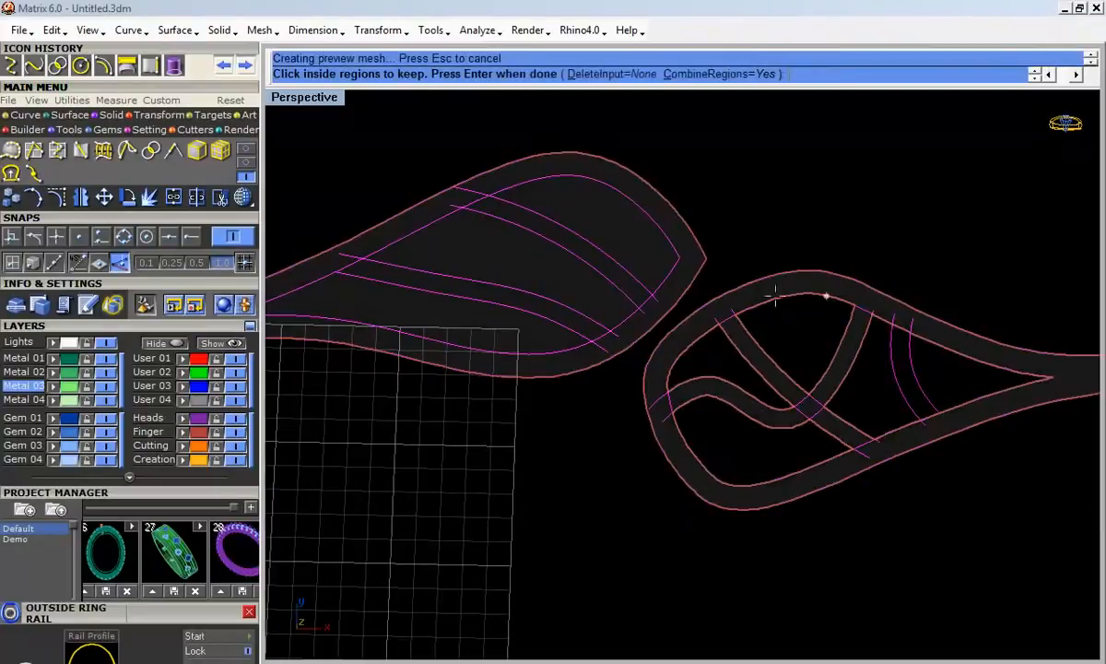
# Step: Pick the three cells between the bars of the first opening, set DeleteInput to All and complete the curve Boolean
pyautogui.click(538, 283)
pyautogui.click(548, 247)
pyautogui.click(516, 320)
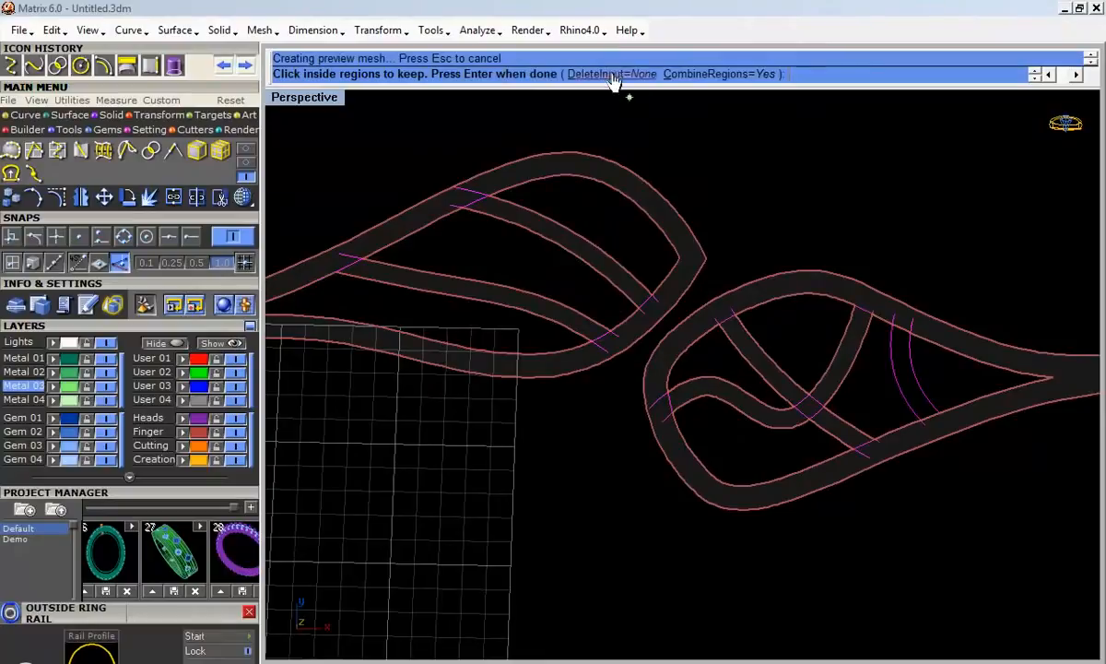
pyautogui.click(576, 73)
pyautogui.click(466, 74)
pyautogui.press('Return')
pyautogui.scroll(-3, 699, 267)
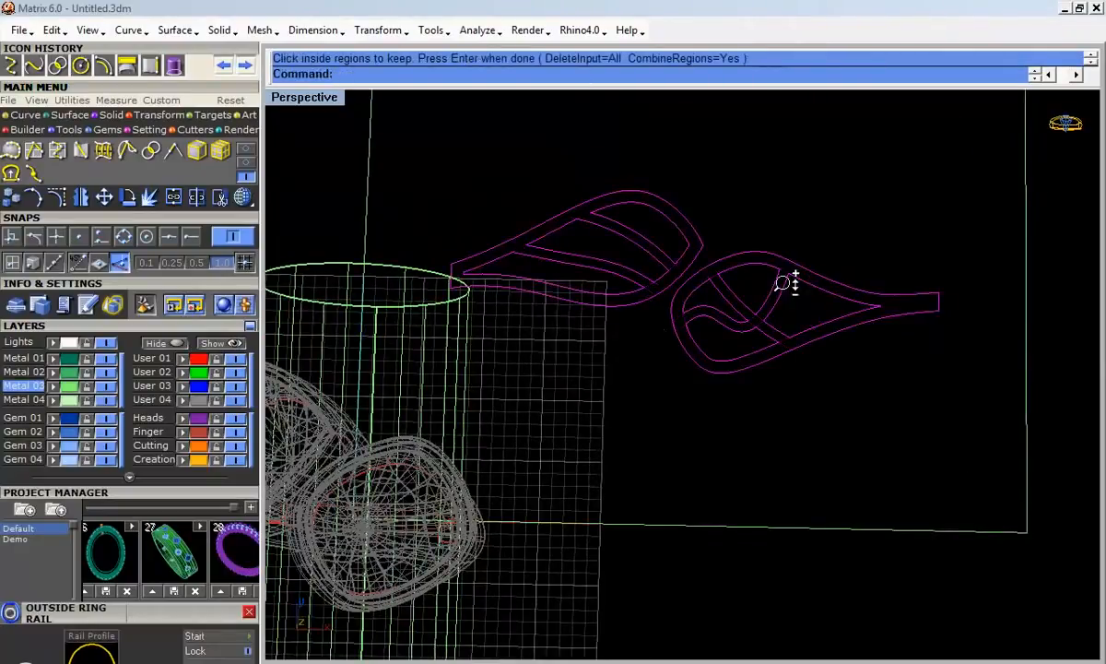
# Step: Apply the flat pattern curves of both openings and their bounding rectangle onto the finger-size cylinder as UV curves
pyautogui.scroll(-3, 786, 289)
pyautogui.click(921, 233)
pyautogui.doubleClick(334, 98)
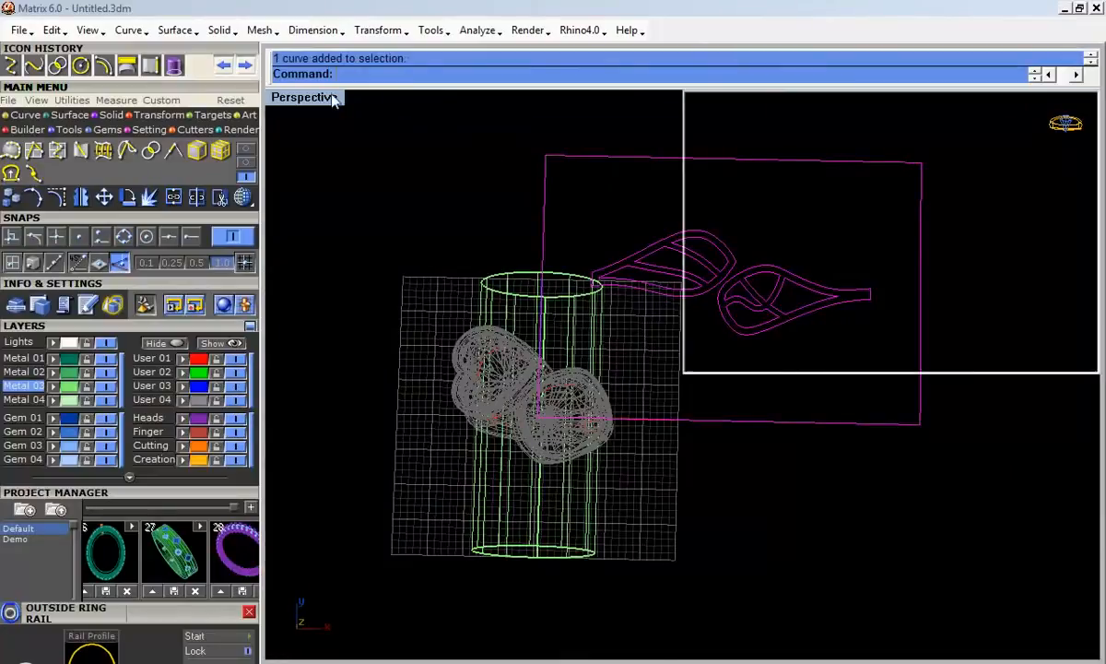
pyautogui.doubleClick(701, 99)
pyautogui.moveTo(670, 315); pyautogui.dragTo(587, 280, button='right')
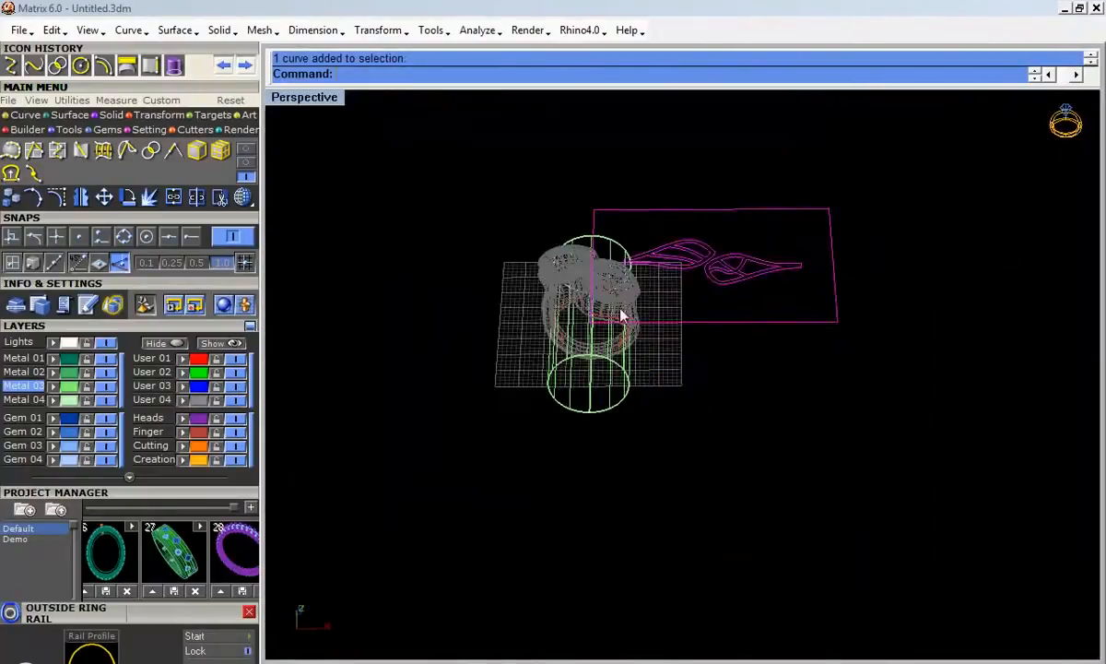
pyautogui.scroll(3, 654, 239)
pyautogui.click(246, 150)
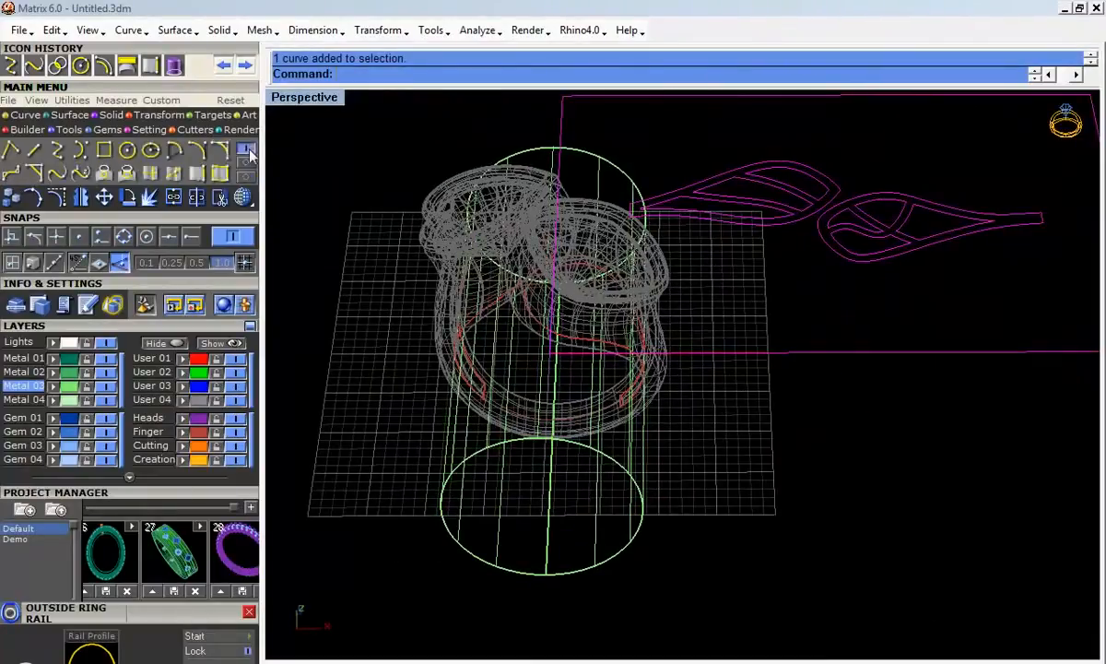
pyautogui.click(246, 163)
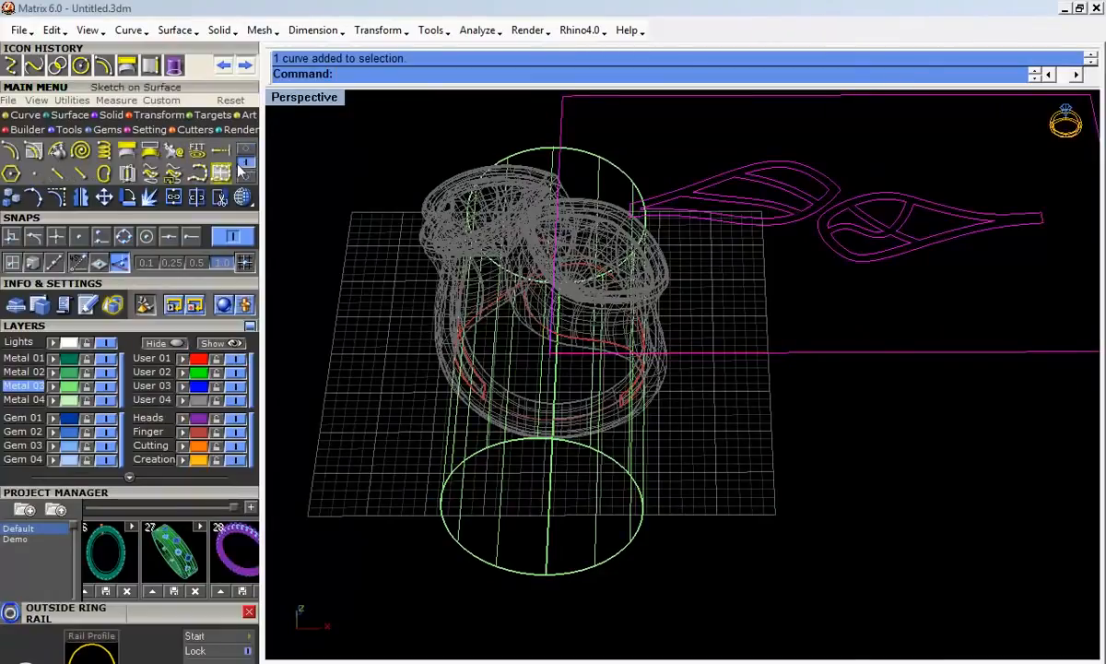
pyautogui.click(150, 153)
pyautogui.click(504, 491)
# Step: Delete the flat pattern curves and their bounding rectangle beside the ring
pyautogui.moveTo(502, 490); pyautogui.dragTo(593, 346, button='right')
pyautogui.moveTo(615, 175); pyautogui.dragTo(412, 357)
pyautogui.moveTo(412, 358); pyautogui.dragTo(772, 435, button='right')
pyautogui.press('Escape')
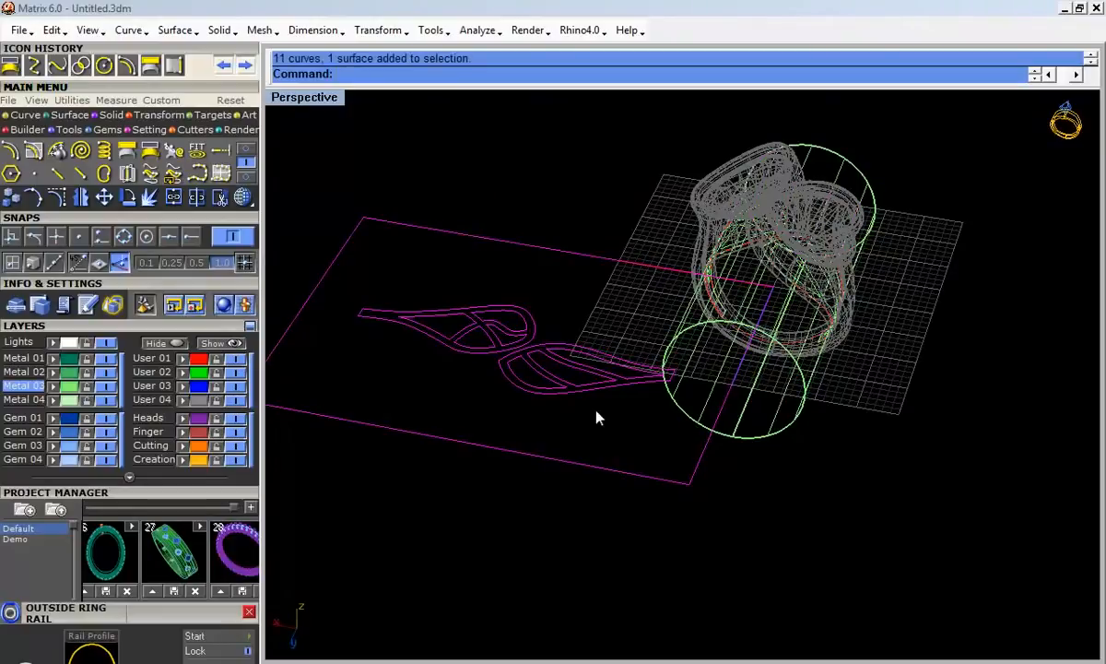
pyautogui.press('Delete')
# Step: Delete the original outline curves of both ring openings lying on the finger cylinder
pyautogui.scroll(7, 680, 415)
pyautogui.moveTo(688, 409); pyautogui.dragTo(897, 406, button='right')
pyautogui.click(843, 347)
pyautogui.click(876, 396)
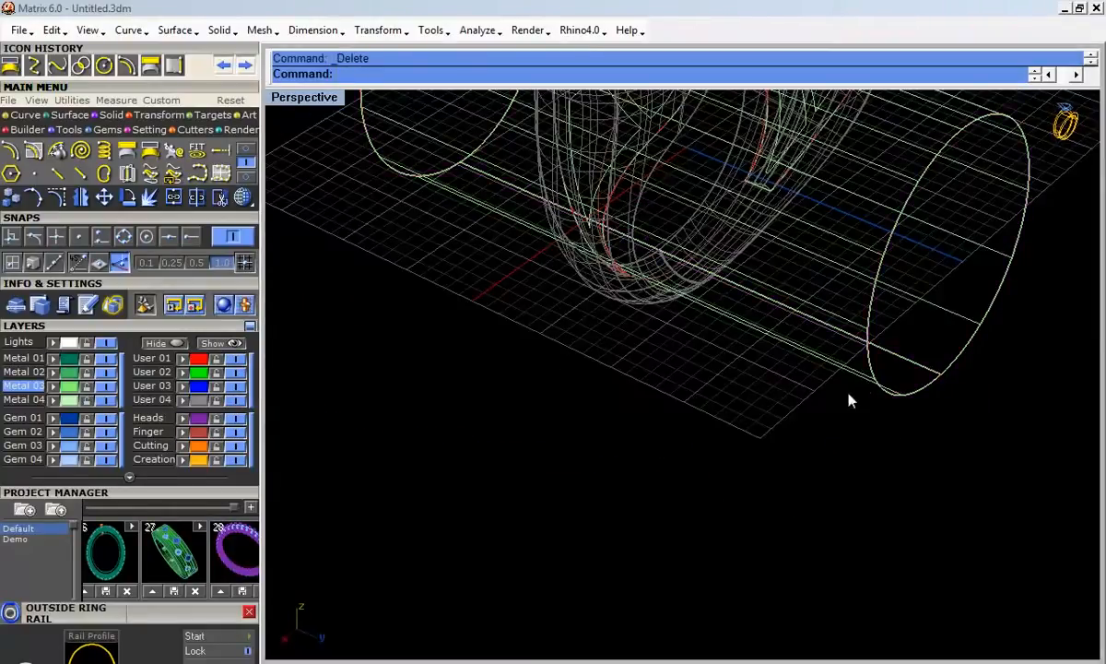
pyautogui.moveTo(697, 368); pyautogui.dragTo(723, 320, button='right')
pyautogui.scroll(5, 682, 286)
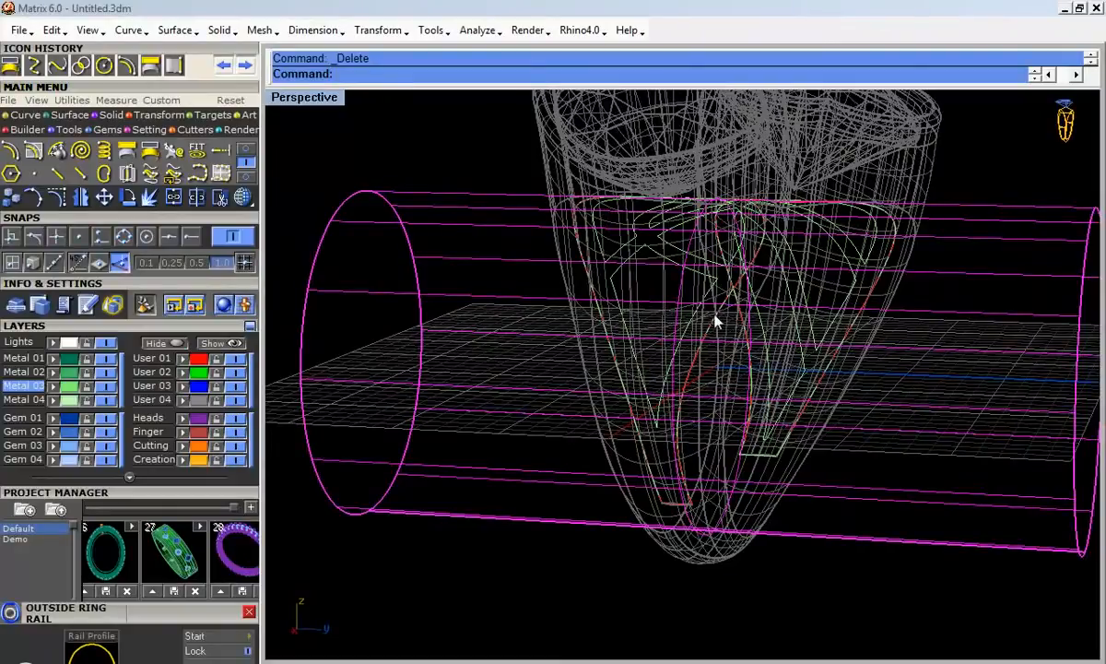
pyautogui.click(716, 315)
pyautogui.click(764, 357)
pyautogui.moveTo(764, 357); pyautogui.dragTo(737, 355, button='right')
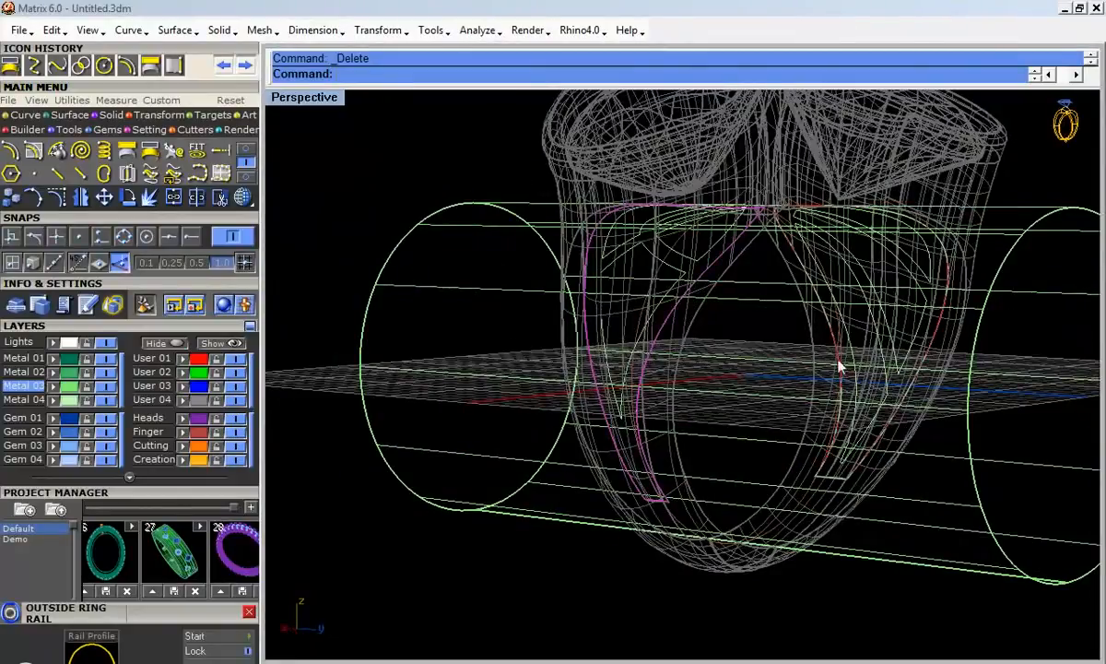
pyautogui.click(832, 345)
pyautogui.click(884, 378)
pyautogui.press('Delete')
# Step: Try to split the finger cylinder using the applied pattern curves as cutting objects
pyautogui.moveTo(877, 363); pyautogui.dragTo(832, 383, button='right')
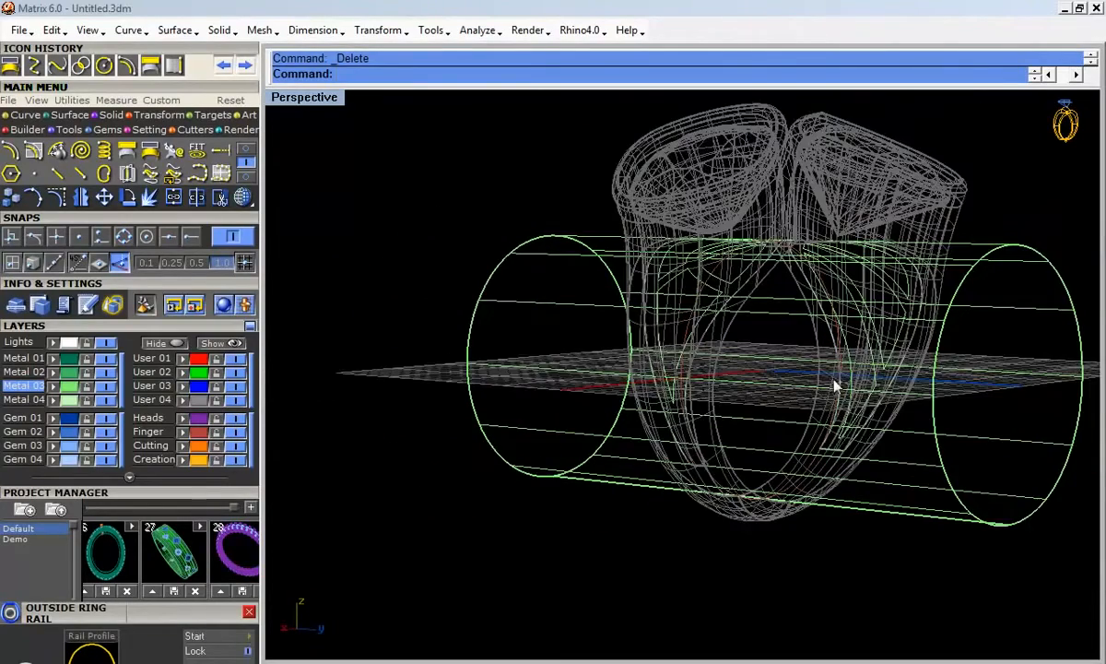
pyautogui.moveTo(569, 191); pyautogui.dragTo(869, 536)
pyautogui.moveTo(869, 536); pyautogui.dragTo(862, 469, button='right')
pyautogui.click(961, 286)
pyautogui.click(219, 199)
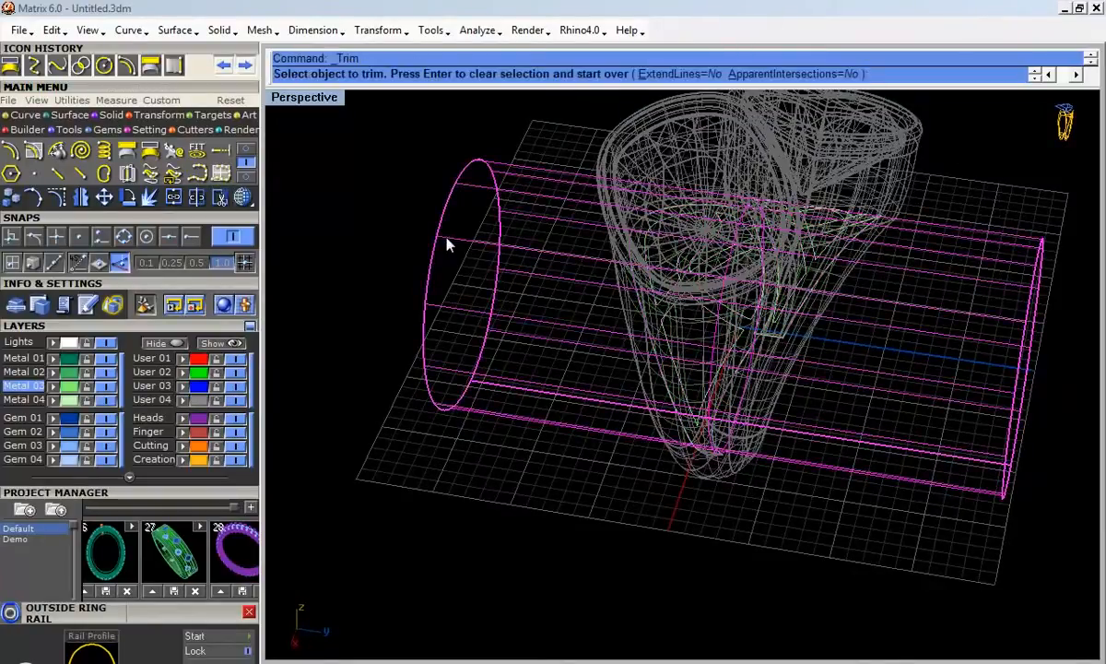
pyautogui.click(196, 197)
pyautogui.scroll(-1, 504, 225)
pyautogui.scroll(-1, 504, 226)
pyautogui.moveTo(494, 118); pyautogui.dragTo(765, 419)
pyautogui.press('Return')
# Step: Delete the cylinder parts outside the openings and pick split surfaces within the patterned area
pyautogui.moveTo(943, 166); pyautogui.dragTo(858, 280)
pyautogui.press('Delete')
pyautogui.click(488, 214)
pyautogui.press('Delete')
pyautogui.scroll(3, 676, 244)
pyautogui.scroll(3, 597, 273)
pyautogui.click(587, 262)
pyautogui.scroll(1, 599, 272)
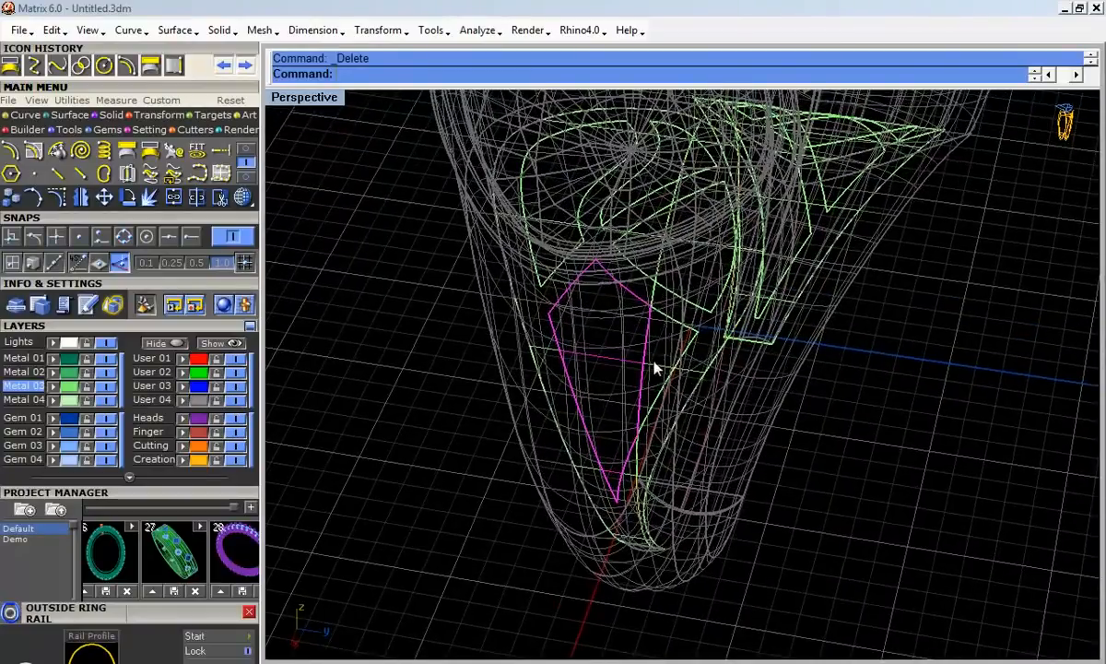
pyautogui.click(691, 247)
pyautogui.click(730, 299)
pyautogui.scroll(5, 689, 212)
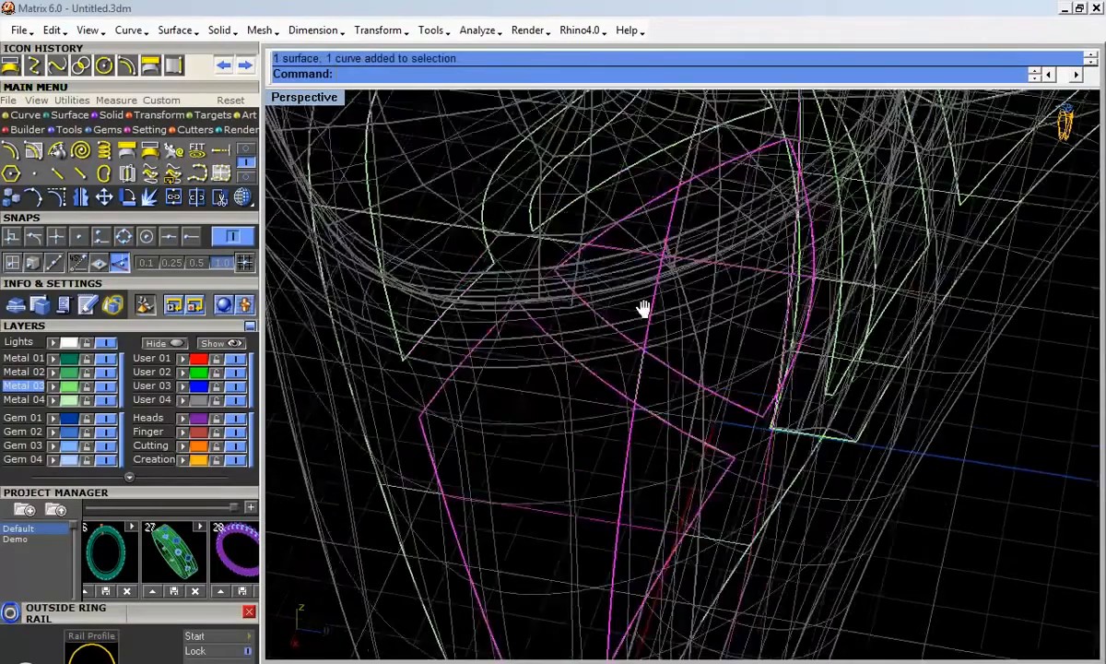
pyautogui.moveTo(642, 308); pyautogui.dragTo(813, 244, button='right')
pyautogui.click(744, 241)
pyautogui.click(825, 306)
# Step: Undo the piece deletions and the cylinder split
pyautogui.hotkey('ctrl', 'z')
pyautogui.write('Z')
pyautogui.click(791, 296)
pyautogui.scroll(3, 790, 221)
pyautogui.hotkey('ctrl', 'z')
# Step: Hide the ring rail curve that runs around the finger cylinder
pyautogui.click(773, 233)
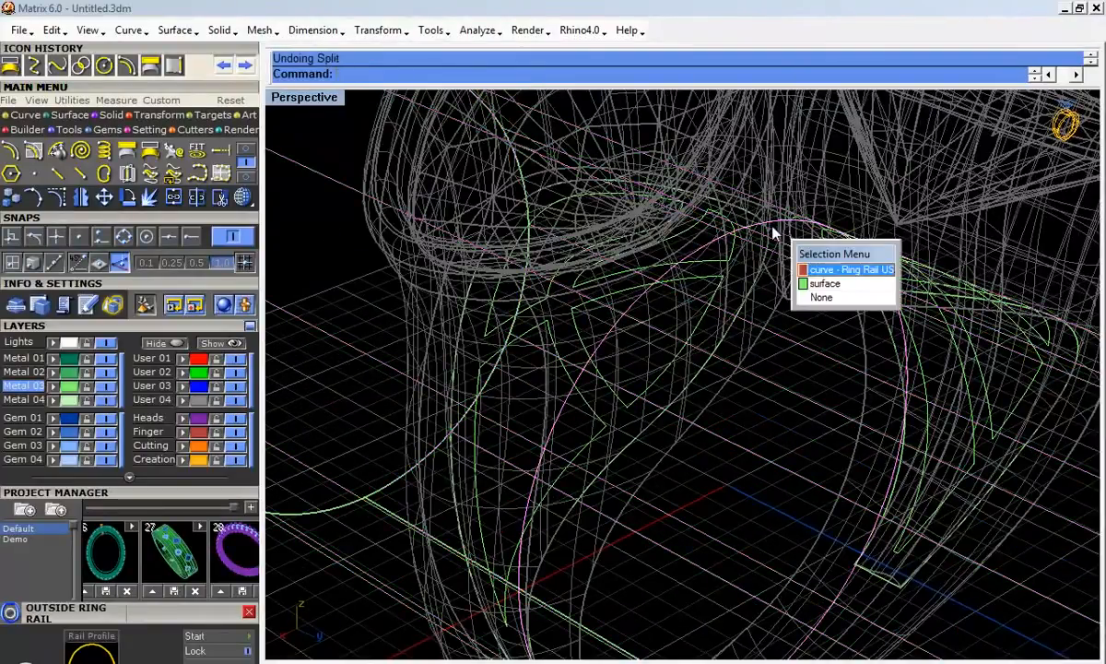
pyautogui.click(822, 269)
pyautogui.hotkey('ctrl', 'h')
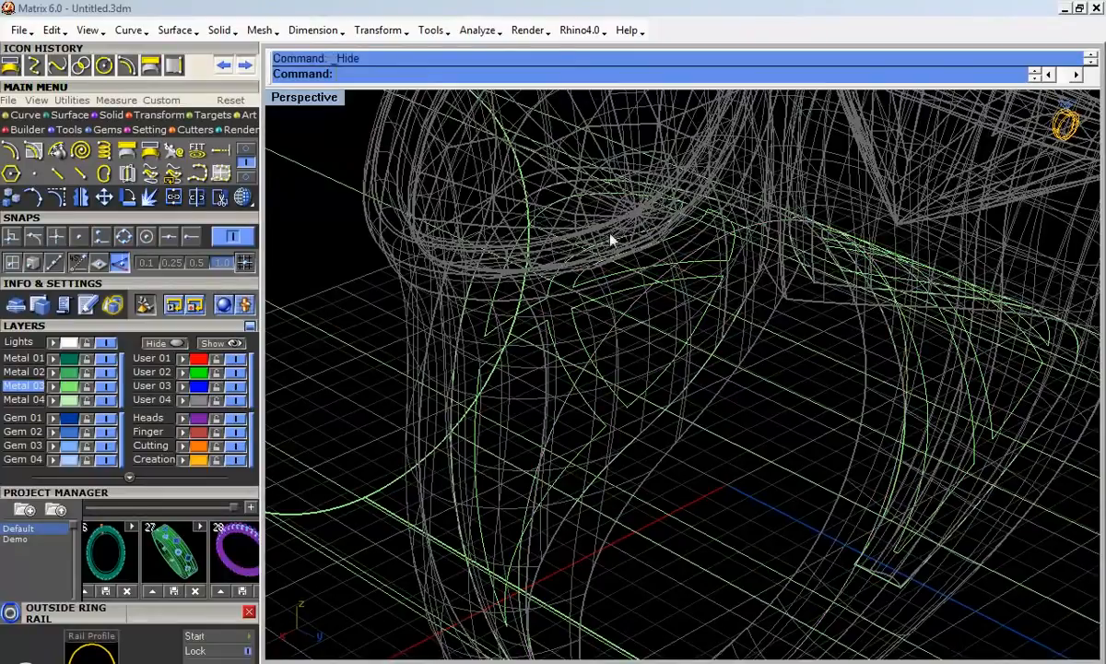
# Step: Split the finger cylinder with the pattern curves of both openings, leaving the hidden ring rail out of the cutters
pyautogui.click(776, 228)
pyautogui.scroll(-5, 780, 224)
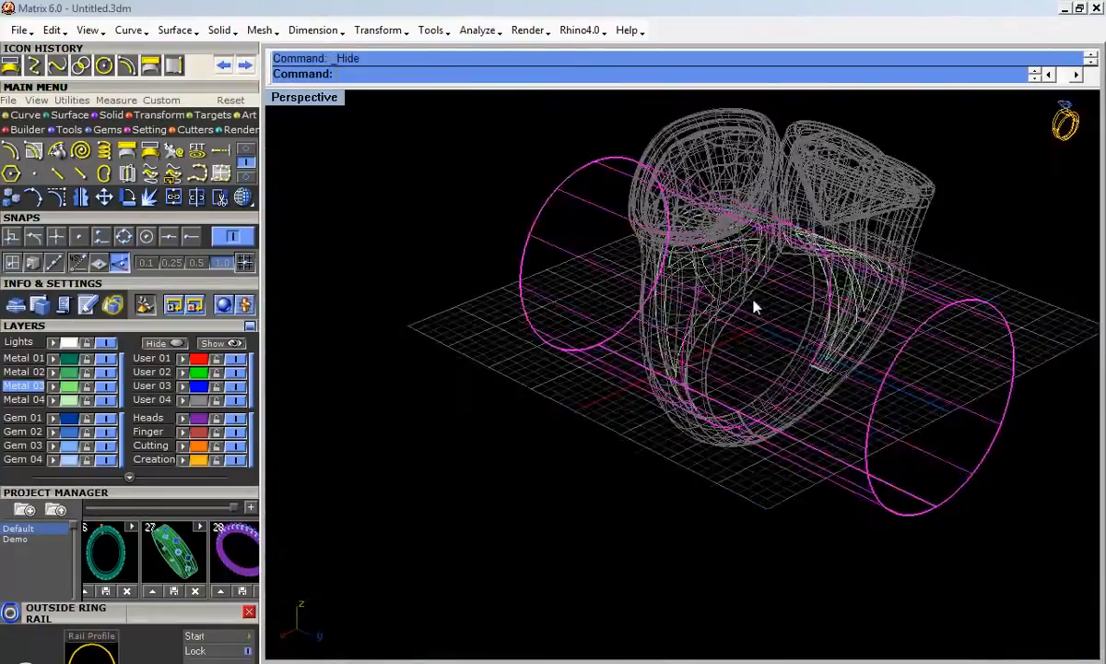
pyautogui.moveTo(753, 301); pyautogui.dragTo(737, 202, button='right')
pyautogui.moveTo(559, 270); pyautogui.dragTo(444, 155)
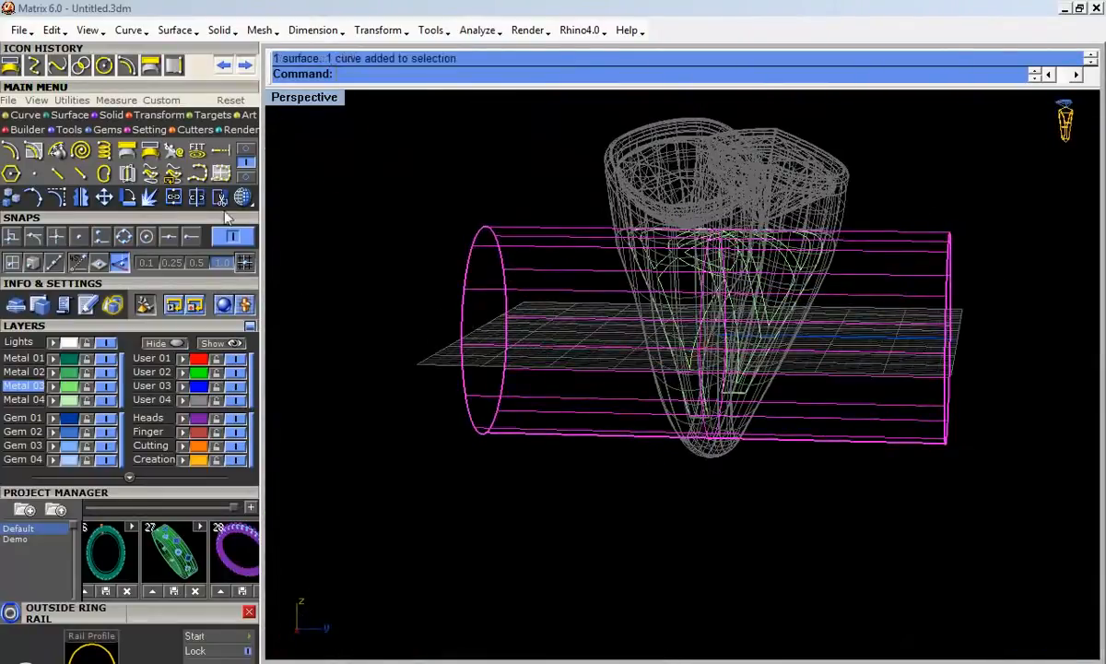
pyautogui.hotkey('ctrl', 'shift', 's')
pyautogui.moveTo(552, 187); pyautogui.dragTo(879, 551)
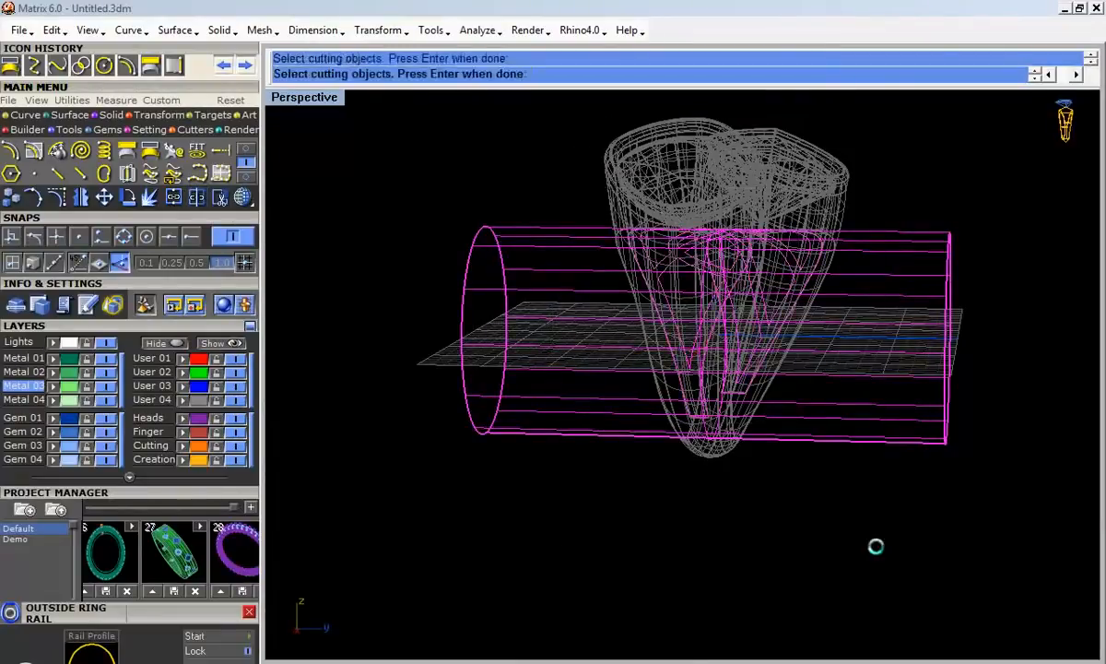
pyautogui.rightClick(878, 551)
# Step: Delete the surrounding cylinder and the cells between the bars, keeping only the two pierced surfaces and their curves
pyautogui.moveTo(794, 300); pyautogui.dragTo(784, 357, button='right')
pyautogui.scroll(5, 747, 214)
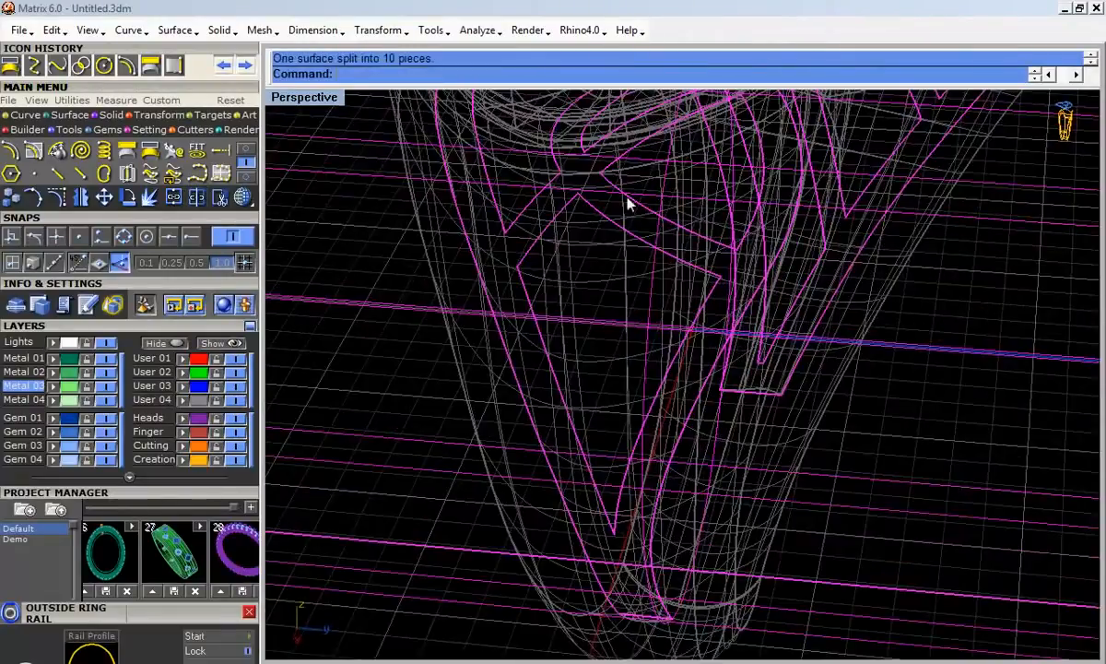
pyautogui.moveTo(840, 274); pyautogui.dragTo(732, 263, button='right')
pyautogui.scroll(-5, 732, 263)
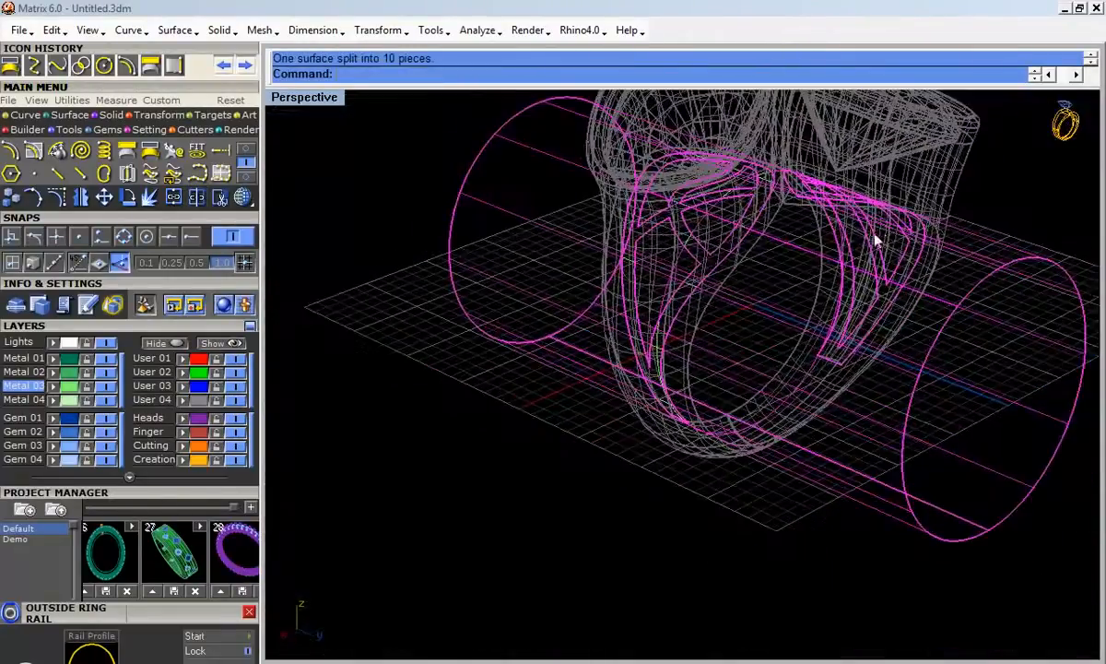
pyautogui.scroll(5, 870, 252)
pyautogui.moveTo(893, 319); pyautogui.dragTo(704, 222, button='right')
pyautogui.moveTo(781, 193); pyautogui.dragTo(731, 261, button='right')
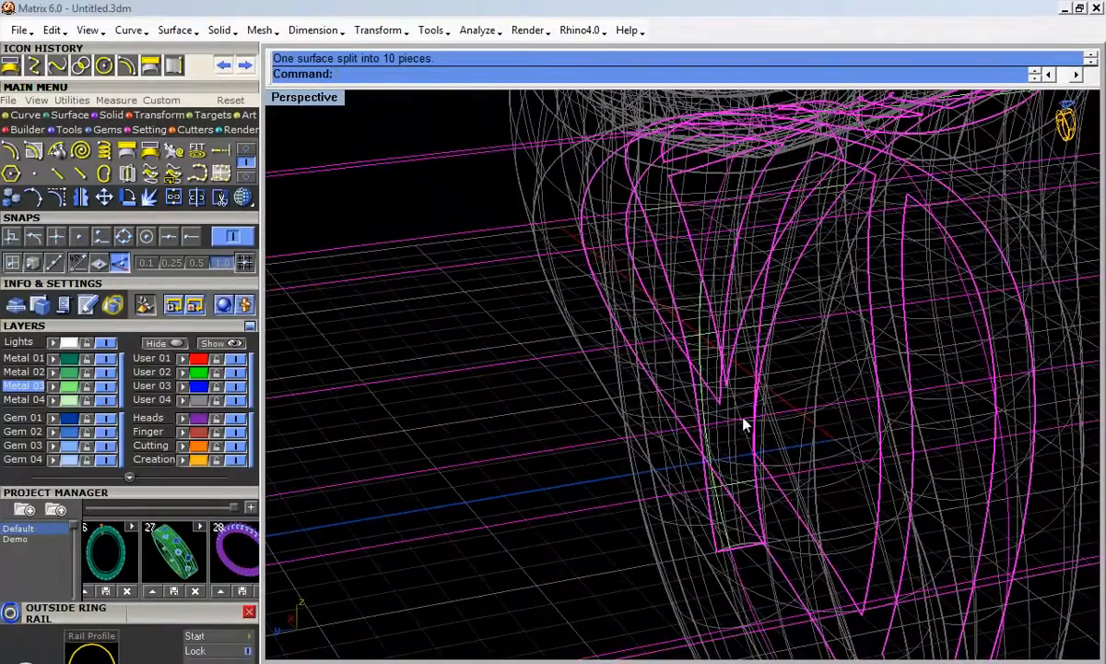
pyautogui.scroll(-8, 743, 419)
pyautogui.moveTo(743, 419); pyautogui.dragTo(861, 475, button='right')
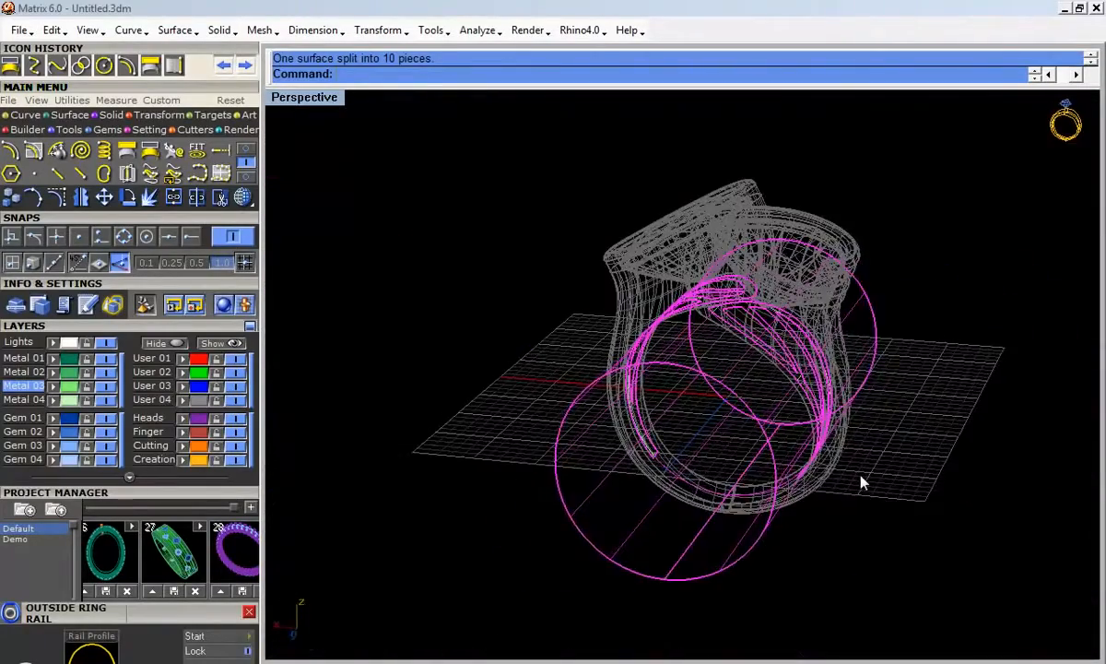
pyautogui.press('Delete')
# Step: Shade the model and select the pierced surfaces of both ring openings
pyautogui.click(244, 199)
pyautogui.moveTo(651, 402)
pyautogui.mouseDown(button='right')
pyautogui.moveTo(619, 280)
pyautogui.moveTo(760, 217)
pyautogui.moveTo(862, 227)
pyautogui.moveTo(902, 291)
pyautogui.moveTo(852, 316)
pyautogui.moveTo(701, 447)
pyautogui.mouseUp(button='right')
pyautogui.scroll(3, 661, 311)
pyautogui.moveTo(661, 306); pyautogui.dragTo(682, 437, button='right')
pyautogui.click(683, 439)
pyautogui.click(740, 502)
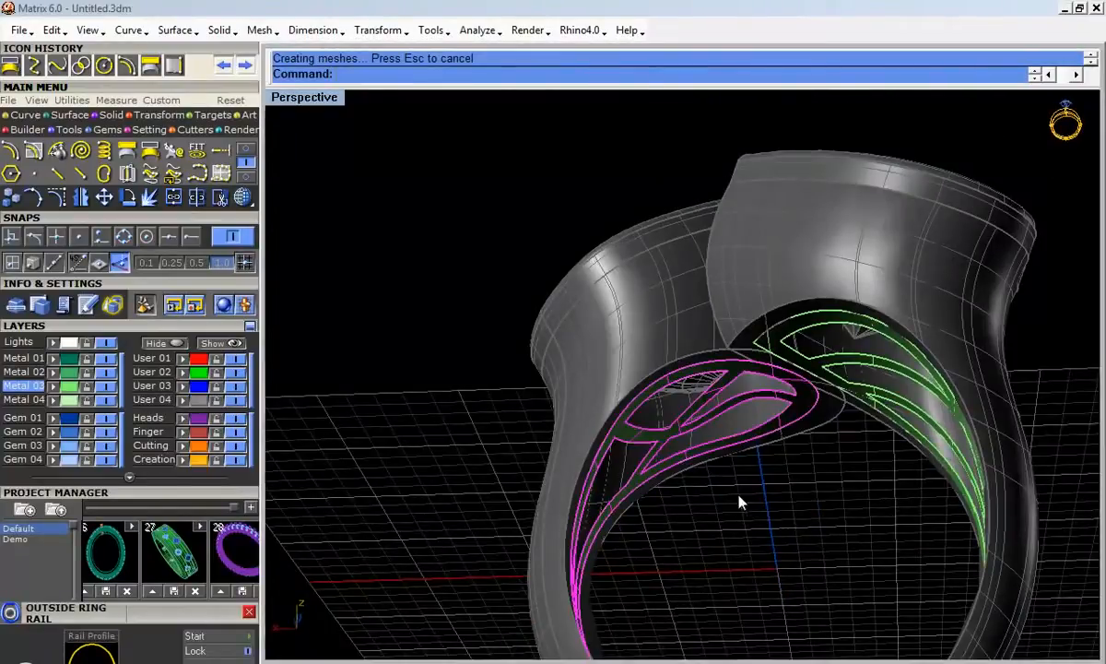
pyautogui.click(779, 343)
pyautogui.click(895, 418)
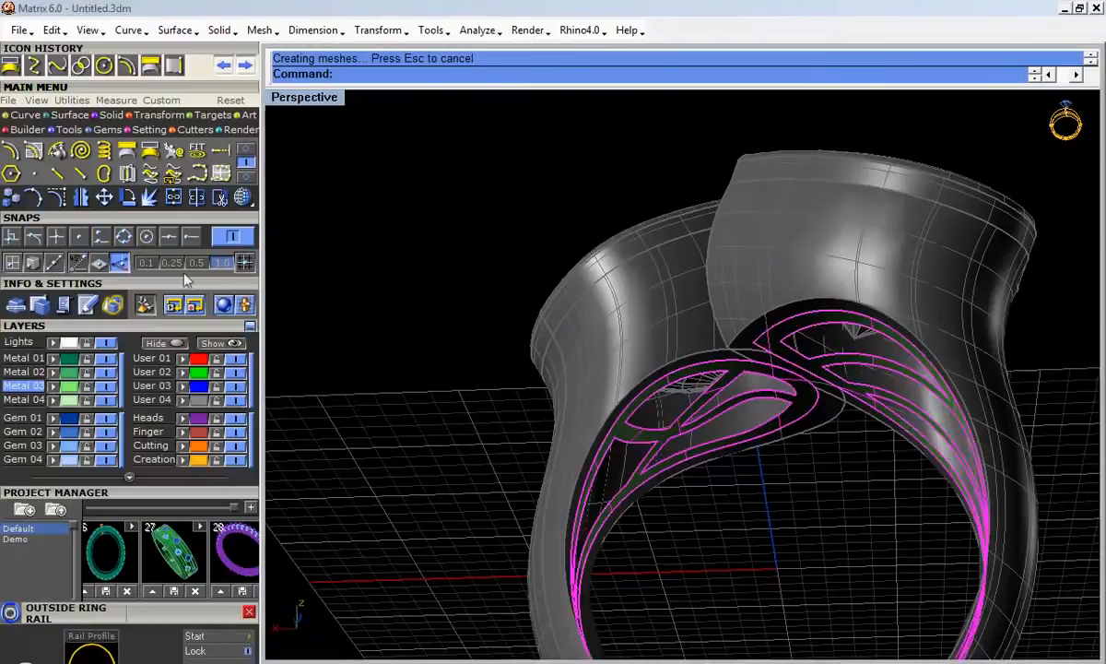
# Step: Try a straight extrusion of the pierced surfaces in both ring openings
pyautogui.click(115, 117)
pyautogui.click(196, 153)
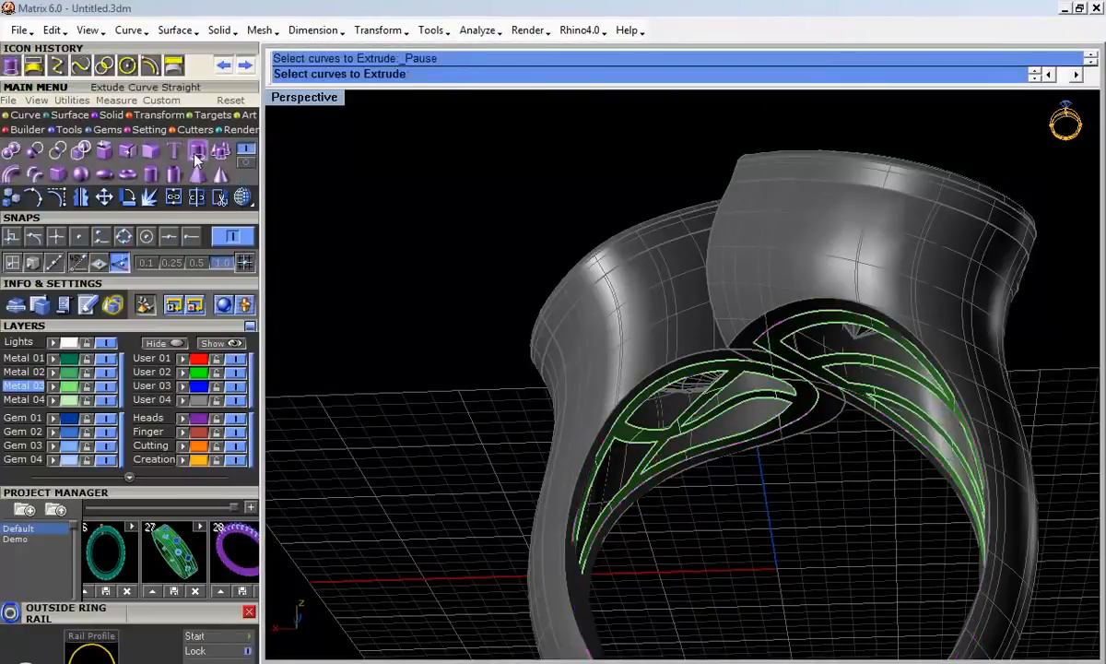
pyautogui.click(668, 392)
pyautogui.click(781, 459)
pyautogui.click(849, 390)
pyautogui.click(899, 466)
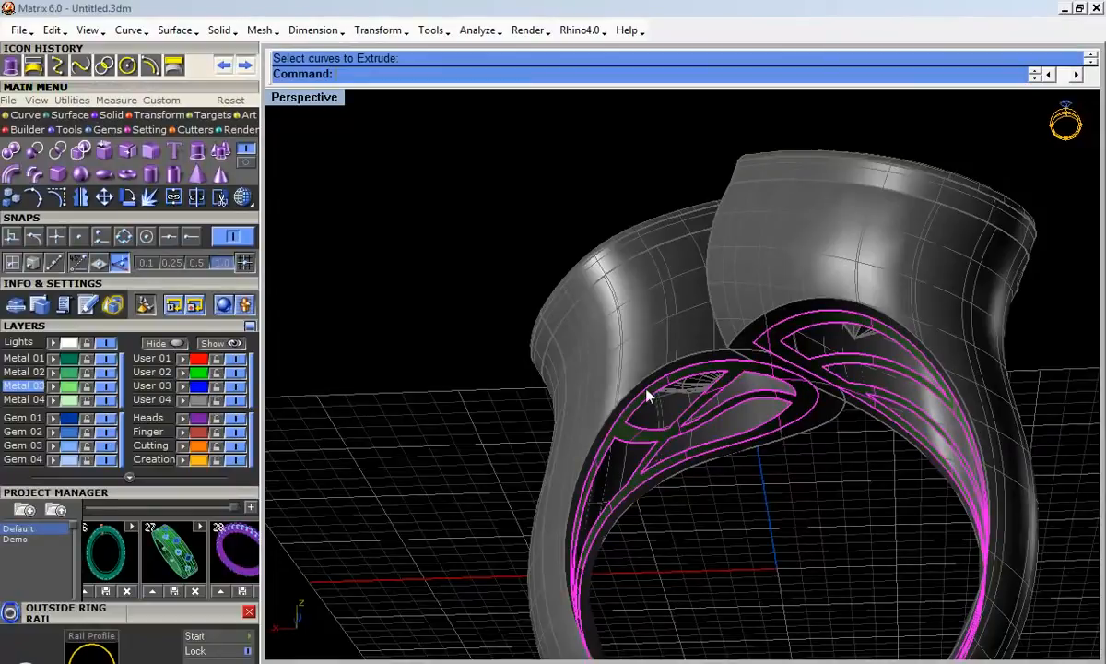
# Step: Offset both pierced surfaces outward by 1 with the Solid option to thicken them
pyautogui.click(78, 115)
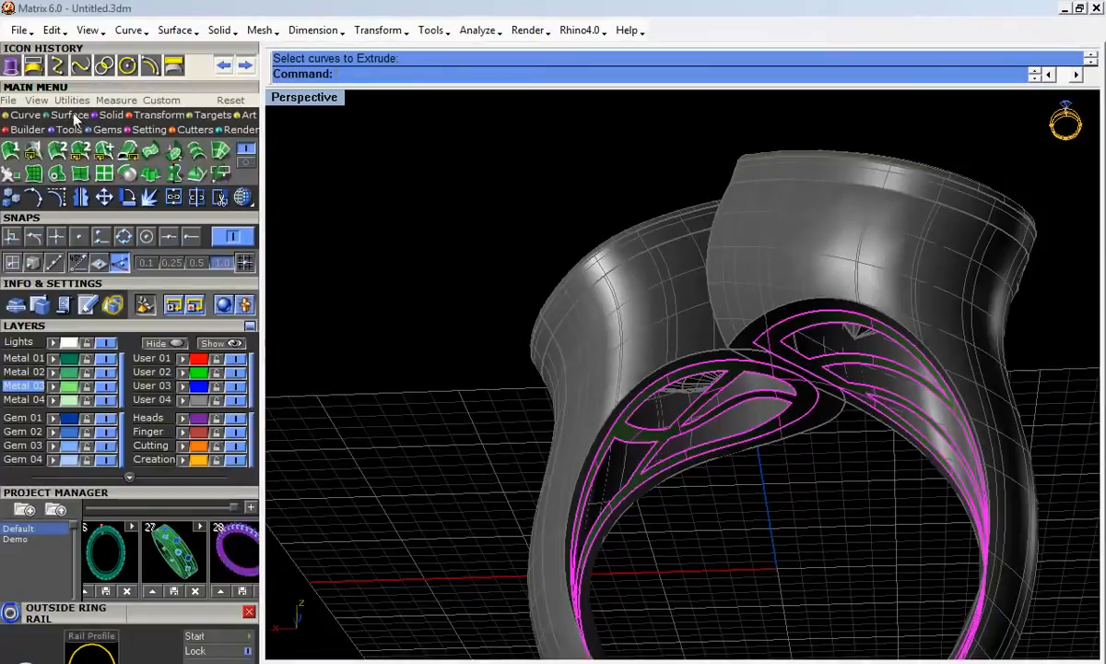
pyautogui.click(244, 165)
pyautogui.click(101, 150)
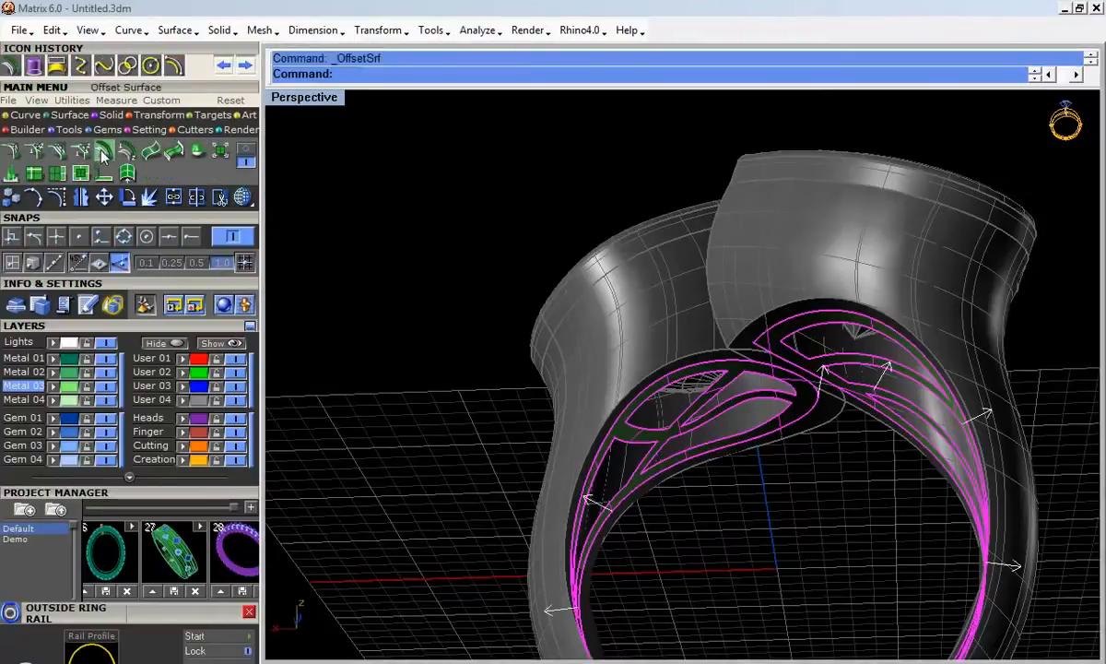
pyautogui.moveTo(696, 384); pyautogui.dragTo(748, 461, button='right')
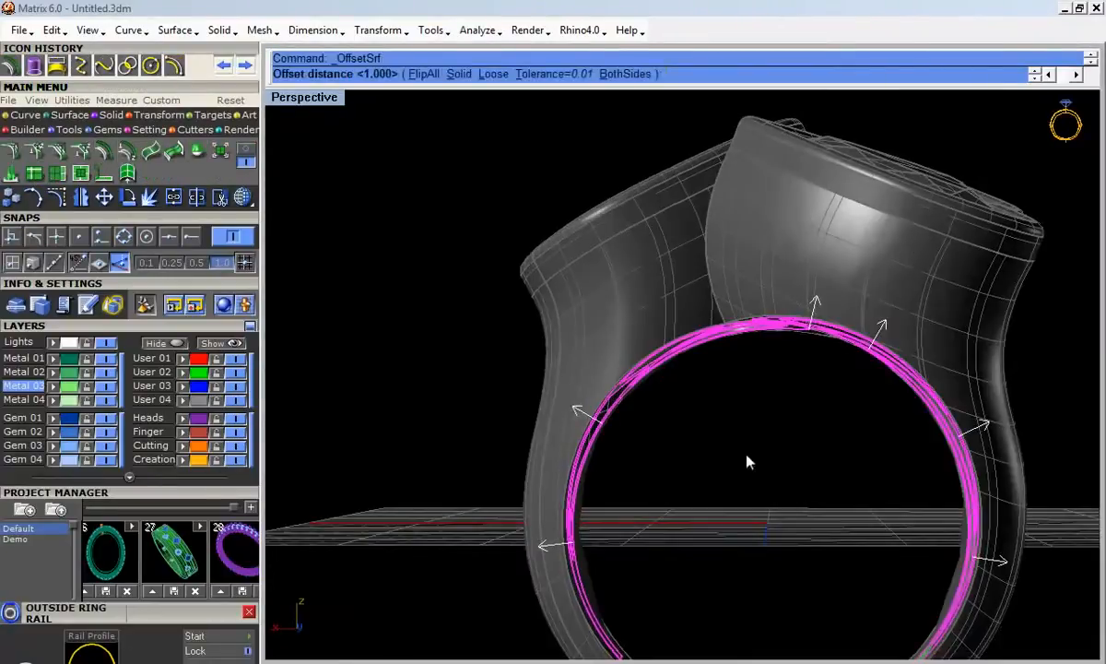
pyautogui.click(463, 74)
pyautogui.moveTo(729, 420); pyautogui.dragTo(709, 367, button='right')
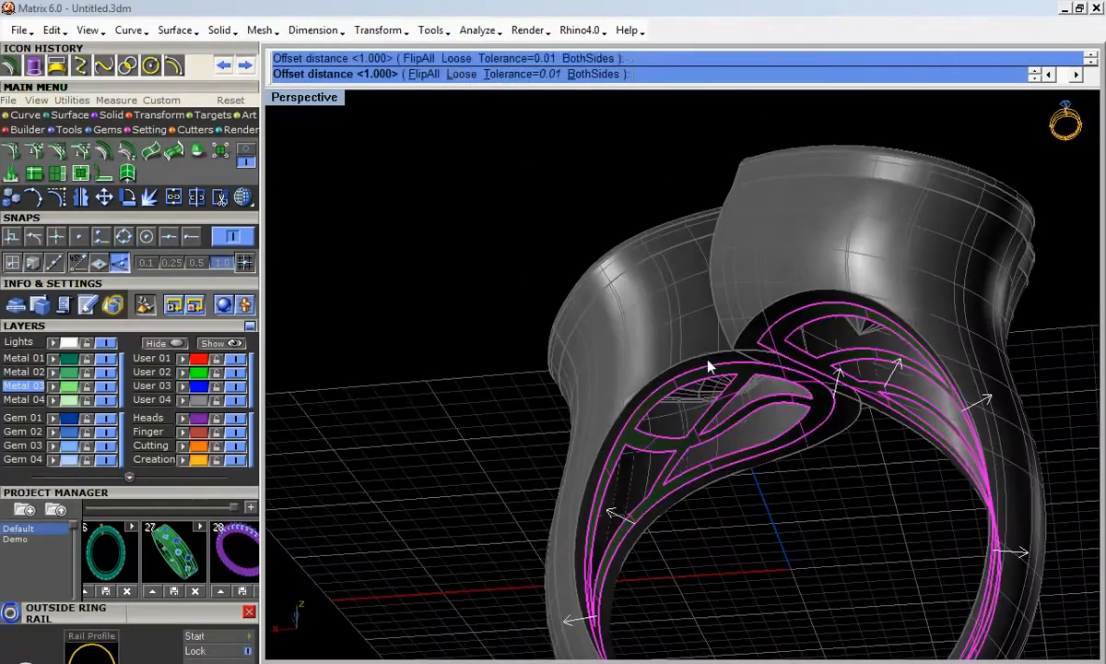
pyautogui.rightClick(708, 366)
# Step: Examine the thickened pierced panels inside both ring openings, selecting each polysurface in turn
pyautogui.moveTo(786, 502); pyautogui.dragTo(841, 631, button='right')
pyautogui.click(829, 574)
pyautogui.moveTo(830, 574); pyautogui.dragTo(886, 479, button='right')
pyautogui.scroll(4, 878, 482)
pyautogui.click(879, 482)
pyautogui.click(764, 444)
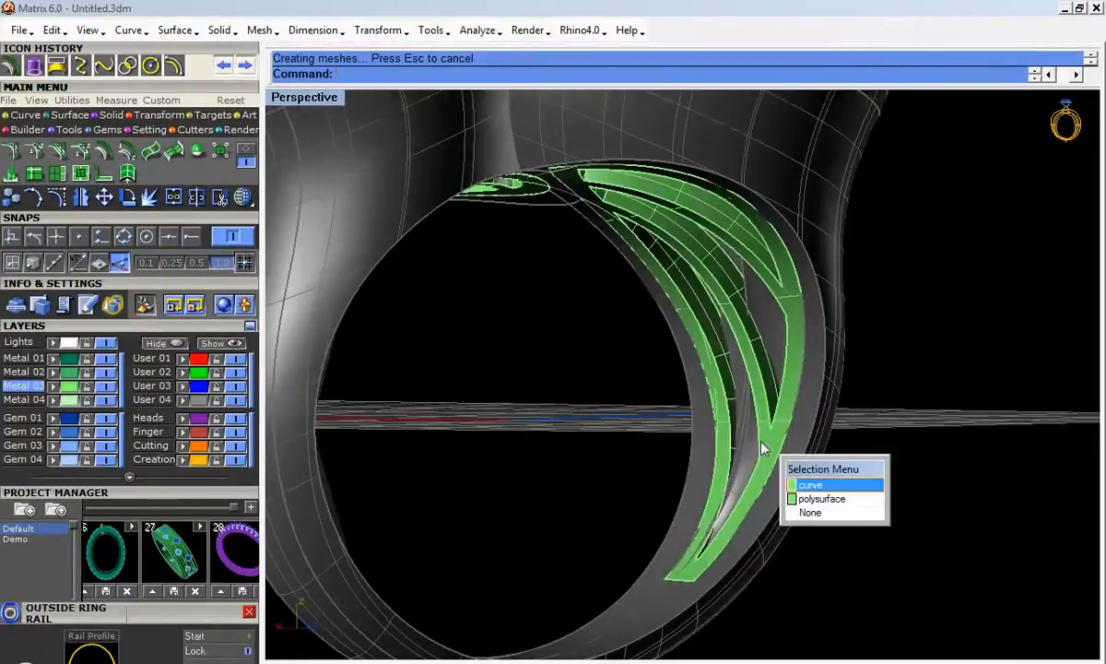
pyautogui.click(832, 499)
pyautogui.moveTo(827, 524); pyautogui.dragTo(756, 291, button='right')
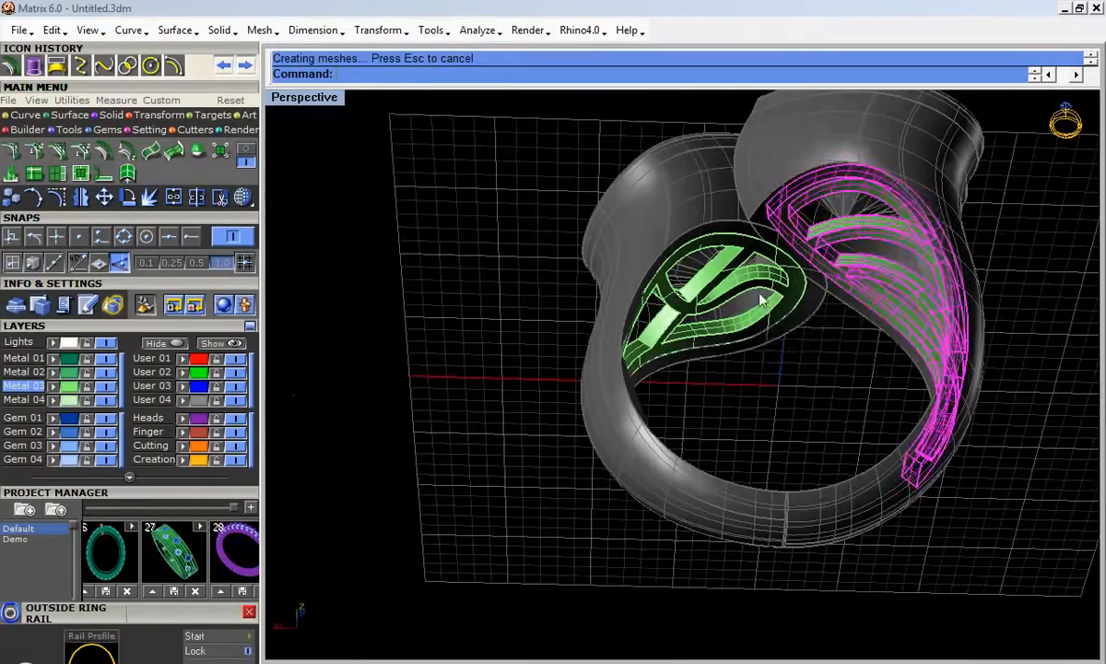
pyautogui.click(756, 290)
pyautogui.click(815, 352)
pyautogui.click(789, 391)
pyautogui.moveTo(787, 397); pyautogui.dragTo(625, 349, button='right')
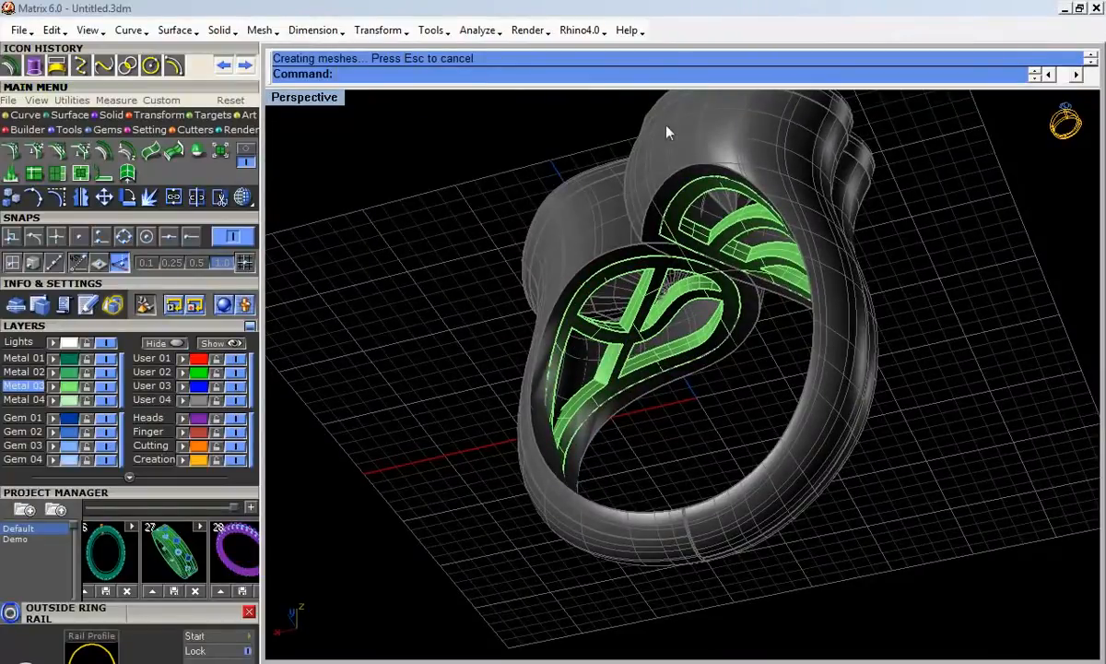
pyautogui.moveTo(643, 187); pyautogui.dragTo(719, 386, button='right')
# Step: Undo the pierced-pattern work step by step, back past the surface offset, cylinder split, curve offsets and polylines
pyautogui.hotkey('ctrl', 'z')
pyautogui.hotkey('ctrl', 'z')
pyautogui.hotkey('ctrl', 'z')
pyautogui.hotkey('ctrl', 'z')
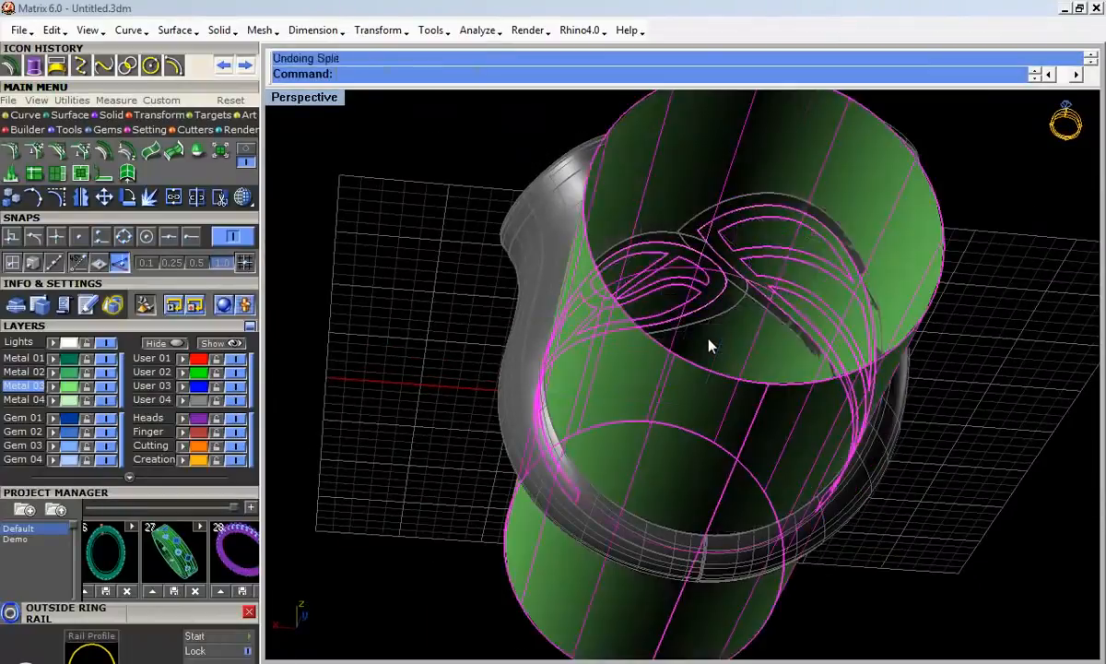
pyautogui.hotkey('ctrl', 'z')
pyautogui.hotkey('ctrl', 'z')
pyautogui.hotkey('ctrl', 'z')
pyautogui.hotkey('ctrl', 'z')
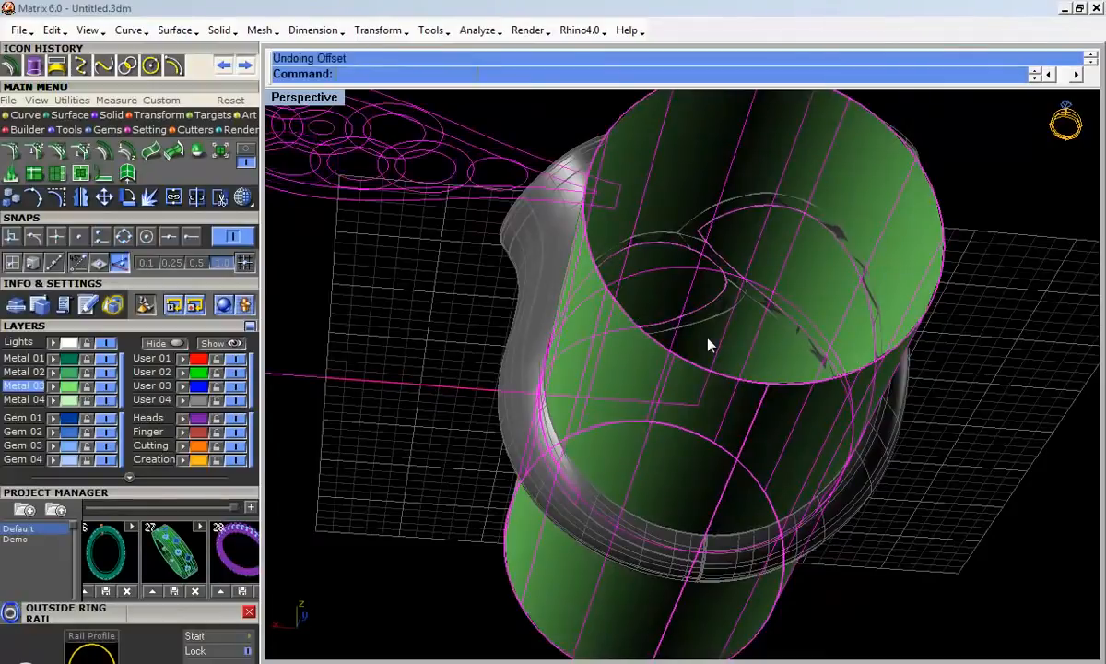
pyautogui.hotkey('ctrl', 'z')
pyautogui.hotkey('ctrl', 'z')
pyautogui.hotkey('ctrl', 'z')
pyautogui.hotkey('ctrl', 'z')
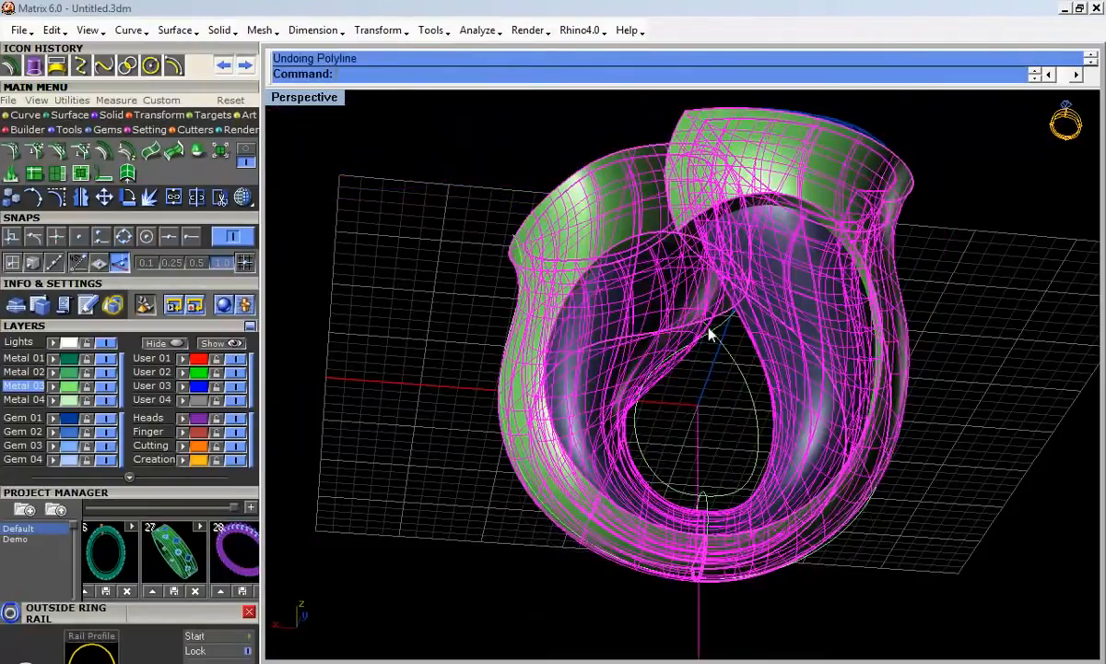
# Step: Step through the history to just before the inner cutter solids are subtracted from the ring, and copy both solids to the clipboard
pyautogui.hotkey('ctrl', 'y')
pyautogui.hotkey('ctrl', 'y')
pyautogui.hotkey('ctrl', 'y')
pyautogui.hotkey('ctrl', 'y')
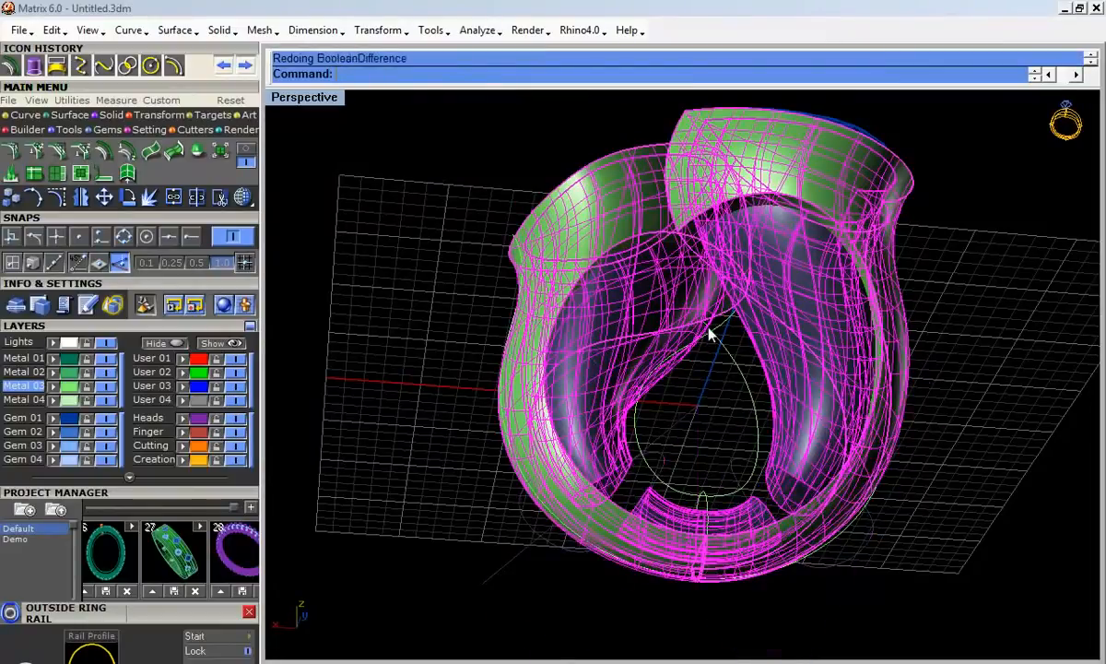
pyautogui.hotkey('ctrl', 'y')
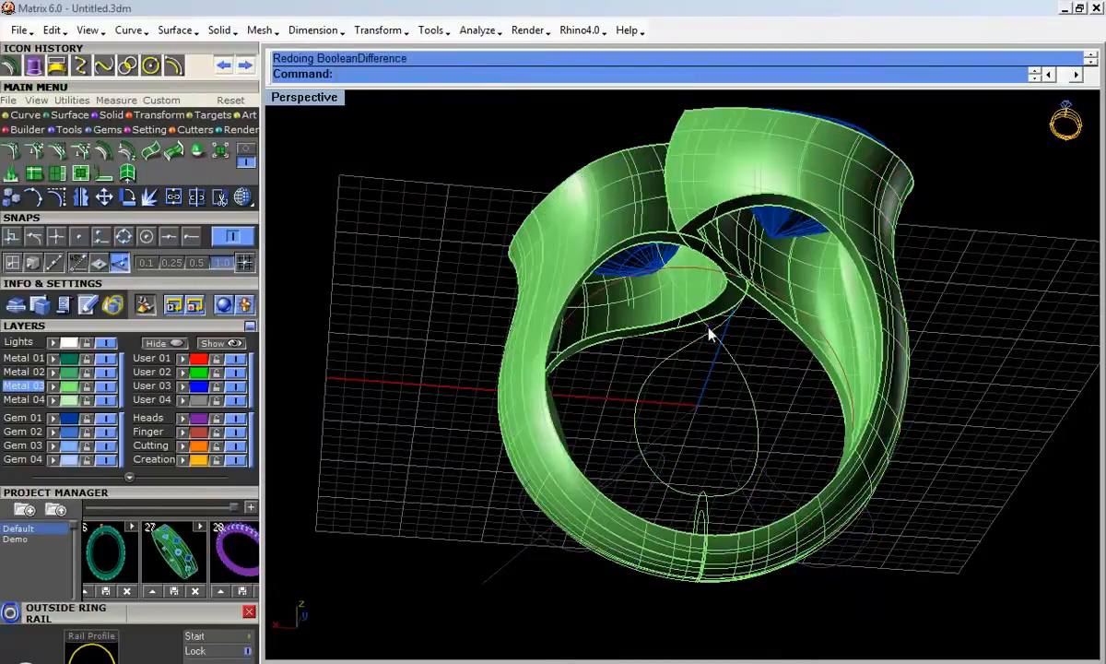
pyautogui.hotkey('ctrl', 'z')
pyautogui.hotkey('ctrl', 'y')
pyautogui.hotkey('ctrl', 'z')
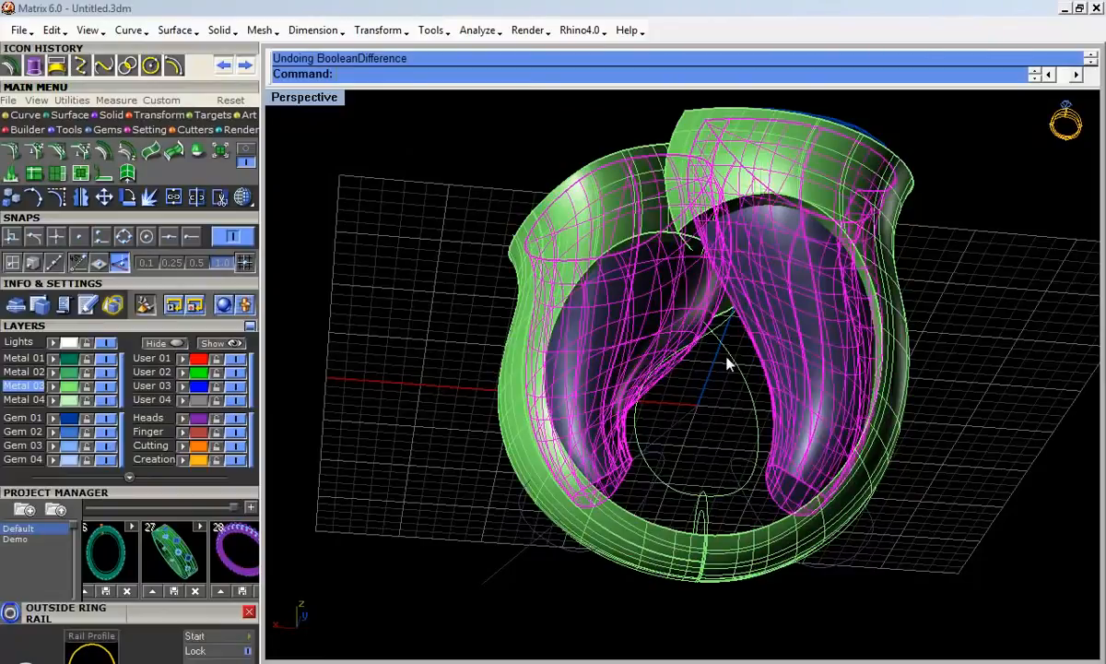
pyautogui.hotkey('ctrl', 'c')
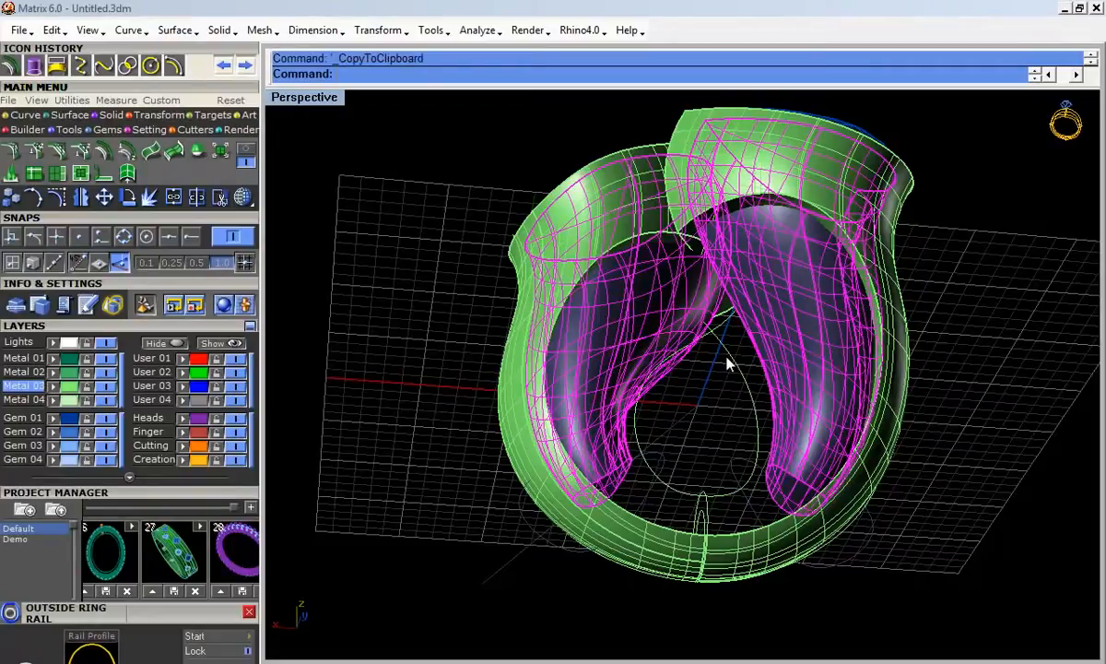
# Step: Redo all the undone work up to the thickened pierced panels inside the ring openings
pyautogui.hotkey('ctrl', 'y')
pyautogui.hotkey('ctrl', 'y')
pyautogui.hotkey('ctrl', 'y')
pyautogui.hotkey('ctrl', 'y')
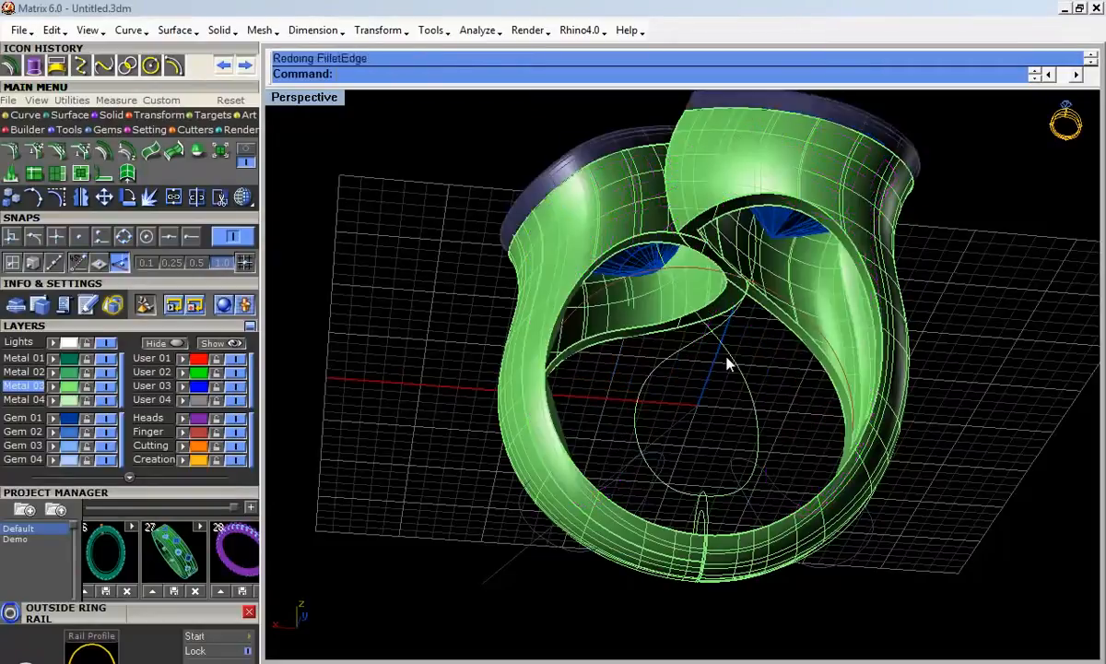
pyautogui.hotkey('ctrl', 'y')
pyautogui.hotkey('ctrl', 'y')
pyautogui.hotkey('ctrl', 'y')
pyautogui.hotkey('ctrl', 'y')
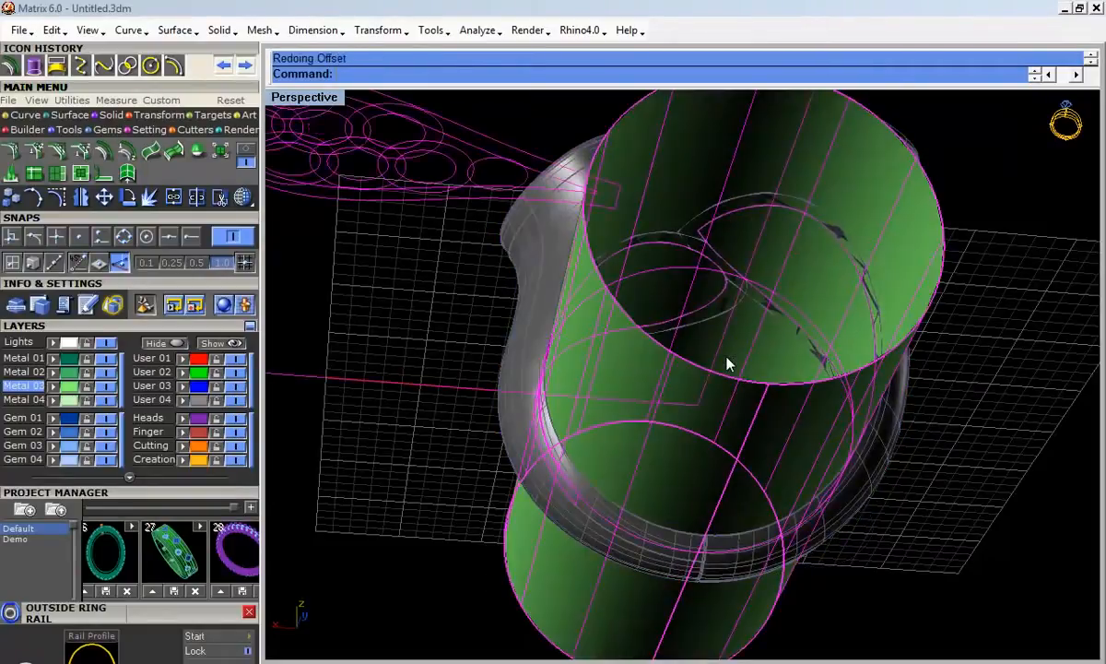
pyautogui.hotkey('ctrl', 'y')
pyautogui.hotkey('ctrl', 'y')
pyautogui.hotkey('ctrl', 'y')
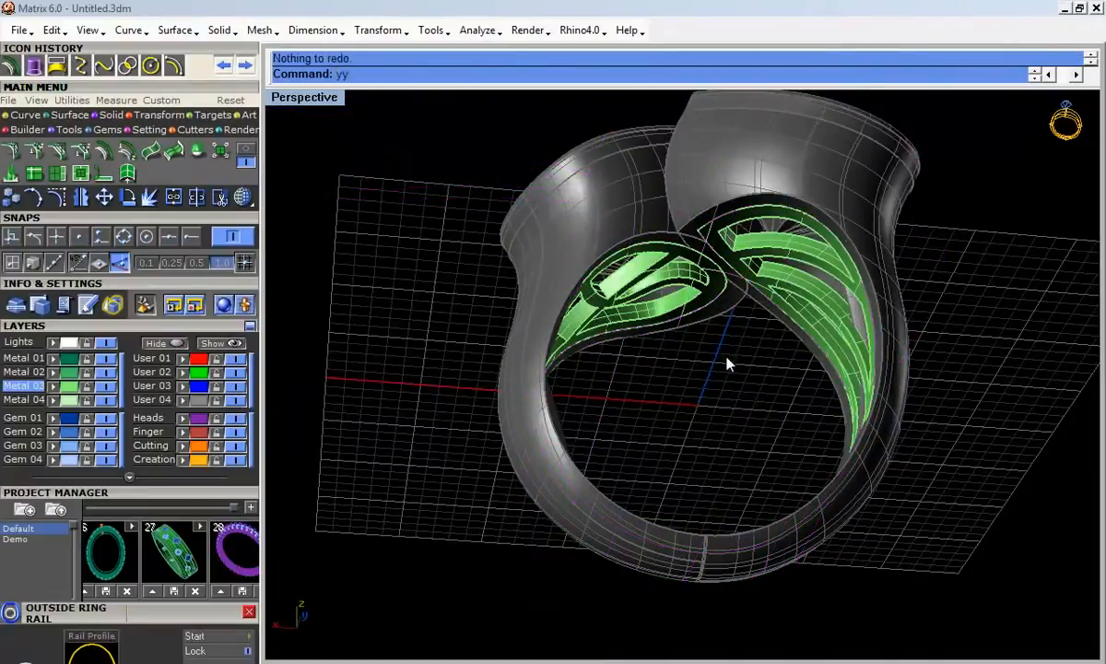
pyautogui.moveTo(722, 380); pyautogui.dragTo(773, 468, button='right')
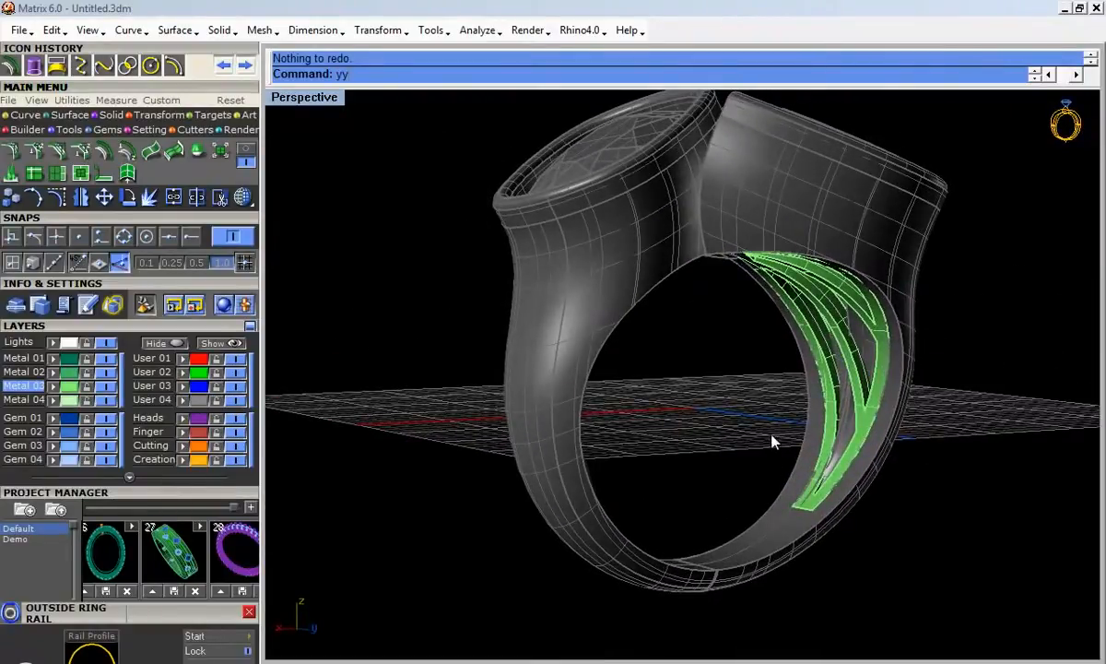
# Step: Paste the copied inner cutter solids and move them 20 along the Y axis, beside the ring
pyautogui.hotkey('ctrl', 'v')
pyautogui.moveTo(765, 439); pyautogui.dragTo(882, 509, button='right')
pyautogui.write('m')
pyautogui.press('Return')
pyautogui.click(843, 501)
pyautogui.press('F8')
pyautogui.press('Return')
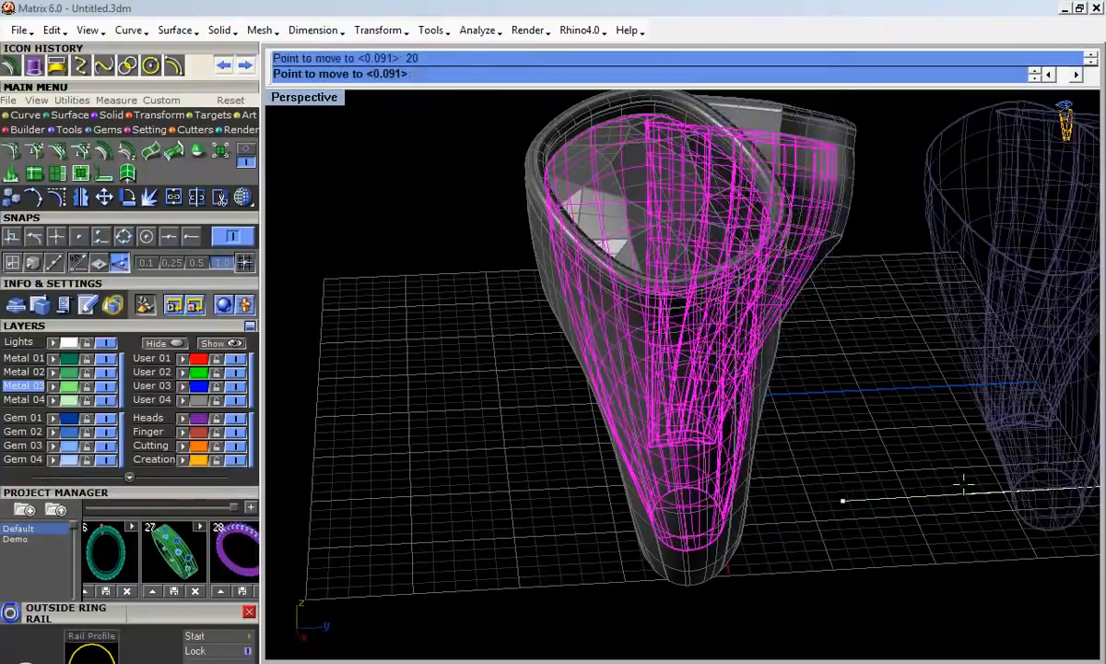
pyautogui.click(963, 485)
# Step: Move both thickened pierced panels and their curves 20 along the Y axis onto the pasted solids
pyautogui.moveTo(831, 456); pyautogui.dragTo(709, 320)
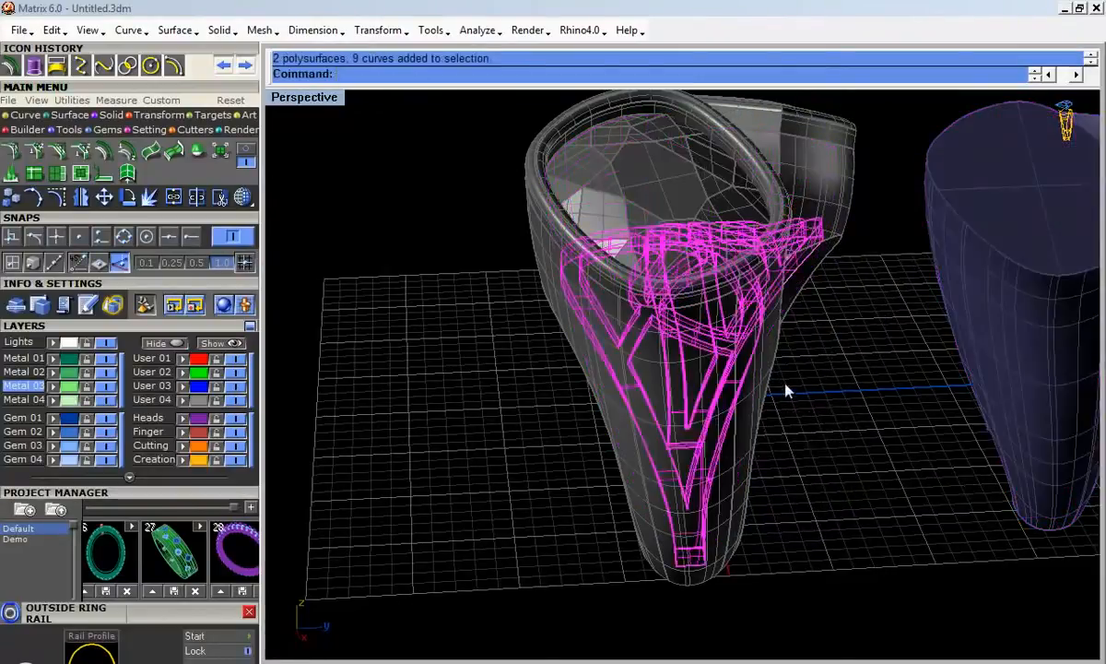
pyautogui.moveTo(726, 352); pyautogui.dragTo(811, 424, button='right')
pyautogui.rightClick(812, 423)
pyautogui.click(811, 421)
pyautogui.write('20')
pyautogui.press('Return')
pyautogui.click(860, 422)
pyautogui.moveTo(873, 405); pyautogui.dragTo(752, 403, button='right')
pyautogui.moveTo(791, 534); pyautogui.dragTo(667, 494, button='right')
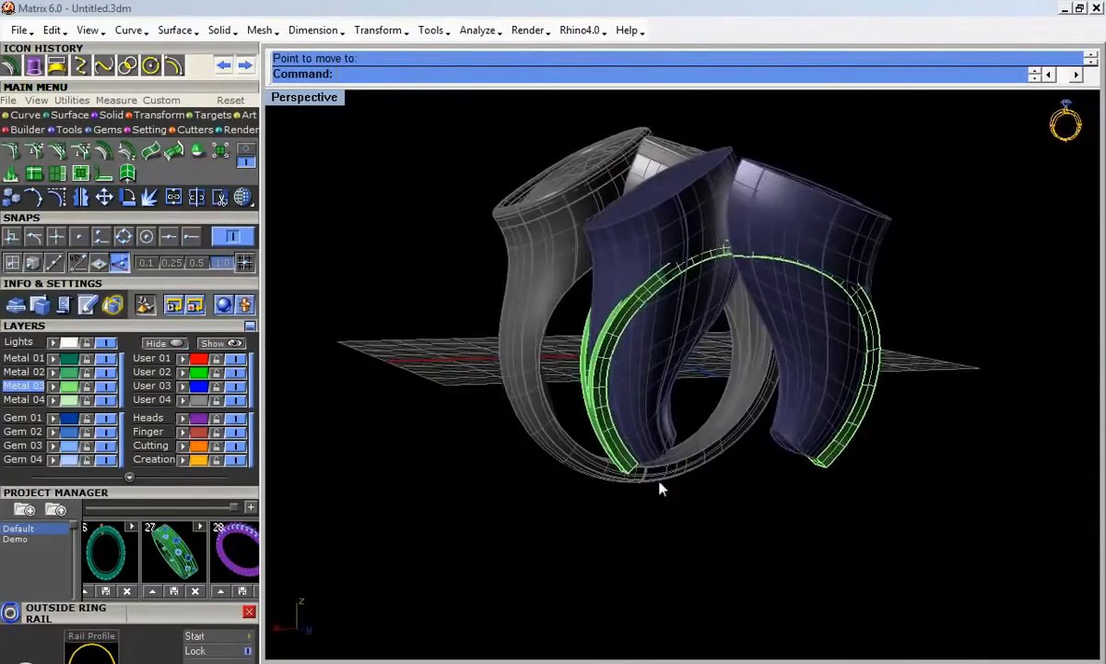
# Step: Try a Boolean intersection between one pasted inner solid and its thickened pierced panel
pyautogui.click(657, 456)
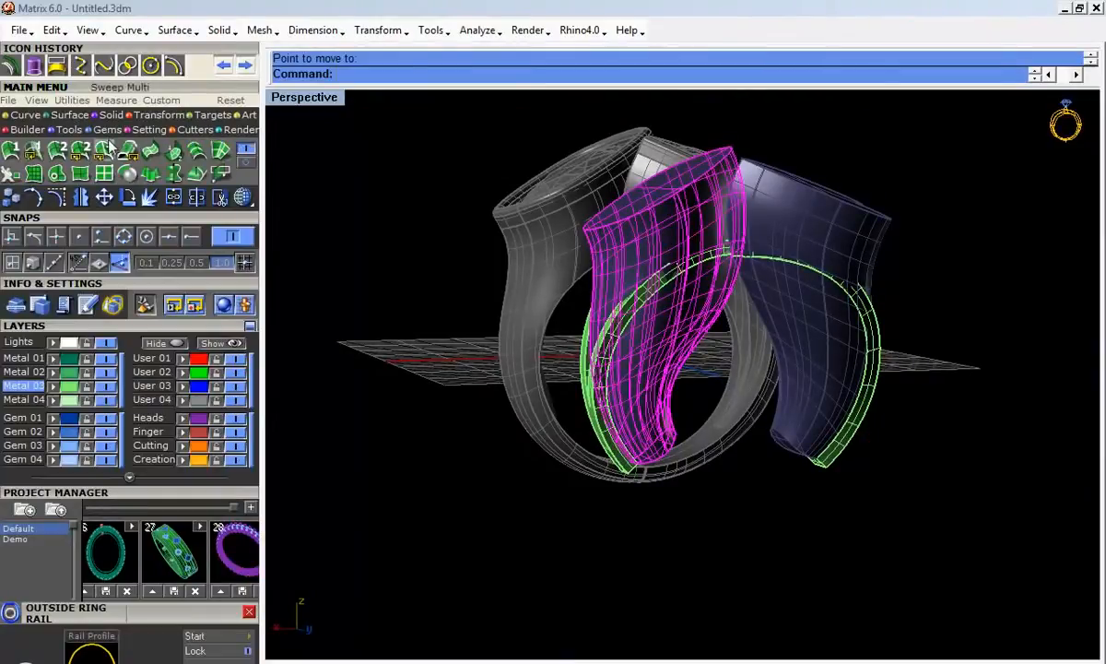
pyautogui.click(109, 115)
pyautogui.click(58, 149)
pyautogui.click(610, 432)
pyautogui.press('Return')
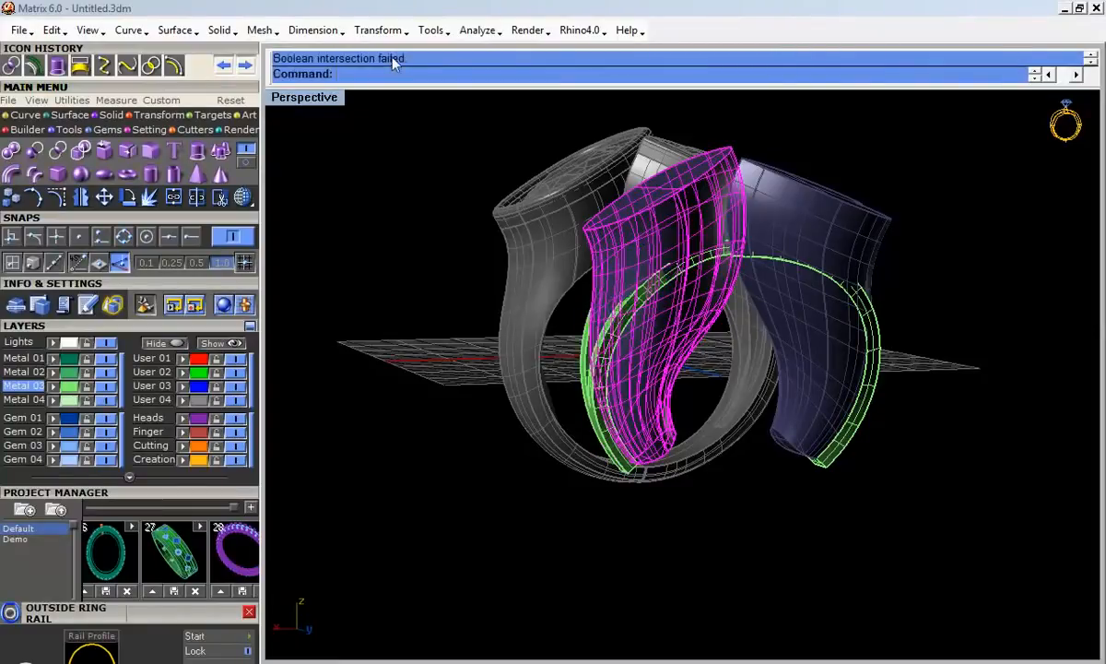
pyautogui.click(431, 249)
pyautogui.moveTo(556, 351); pyautogui.dragTo(546, 379, button='right')
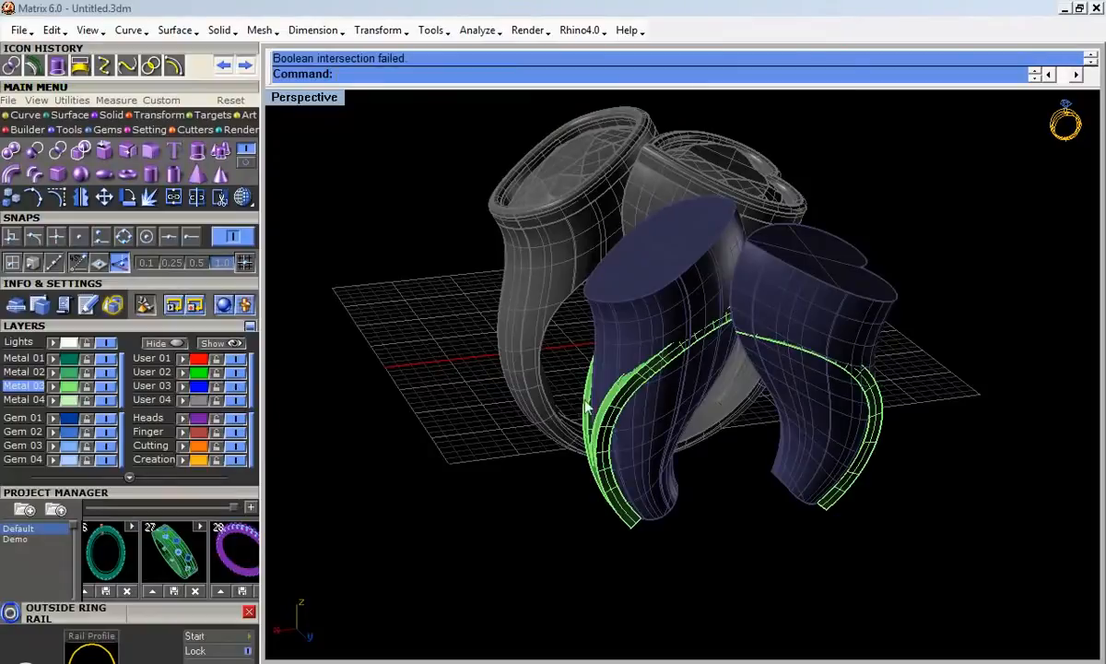
pyautogui.moveTo(652, 461); pyautogui.dragTo(627, 447, button='right')
pyautogui.hotkey('ctrl', 'z')
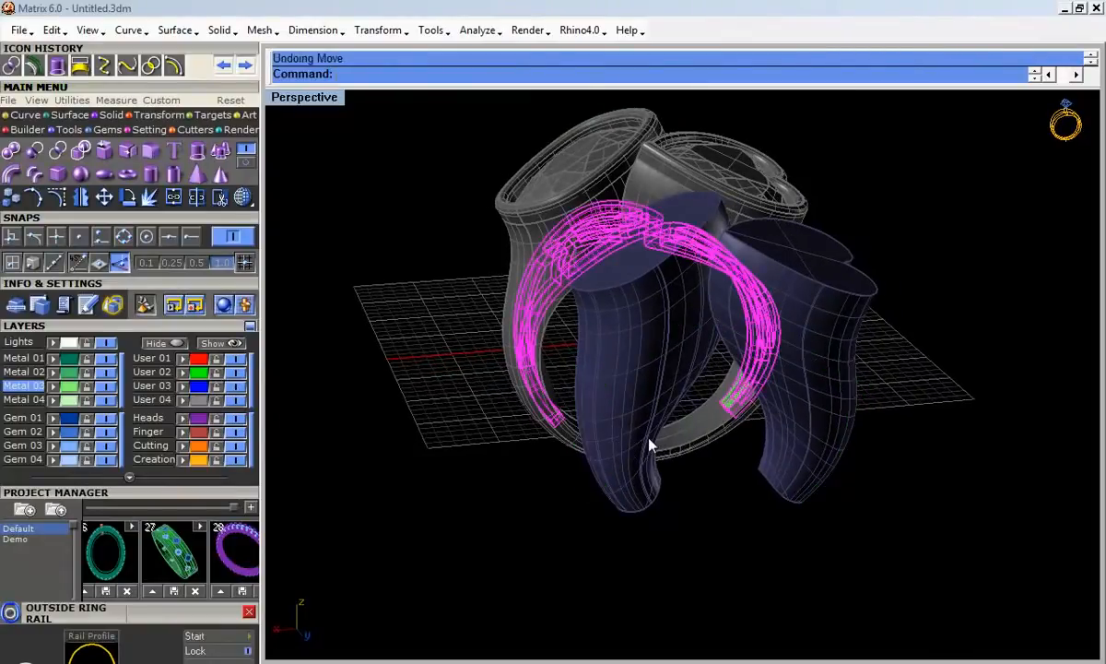
pyautogui.hotkey('ctrl', 'y')
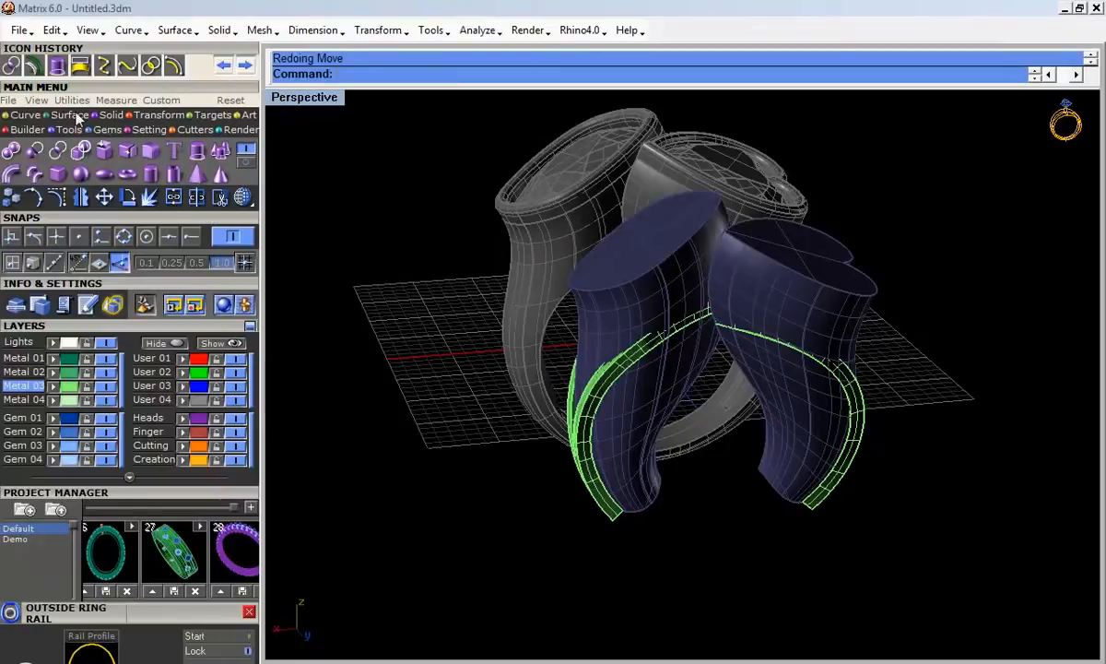
# Step: Extract the pierced surface from the thickened panel and delete the unneeded panel geometry on both sides
pyautogui.click(126, 148)
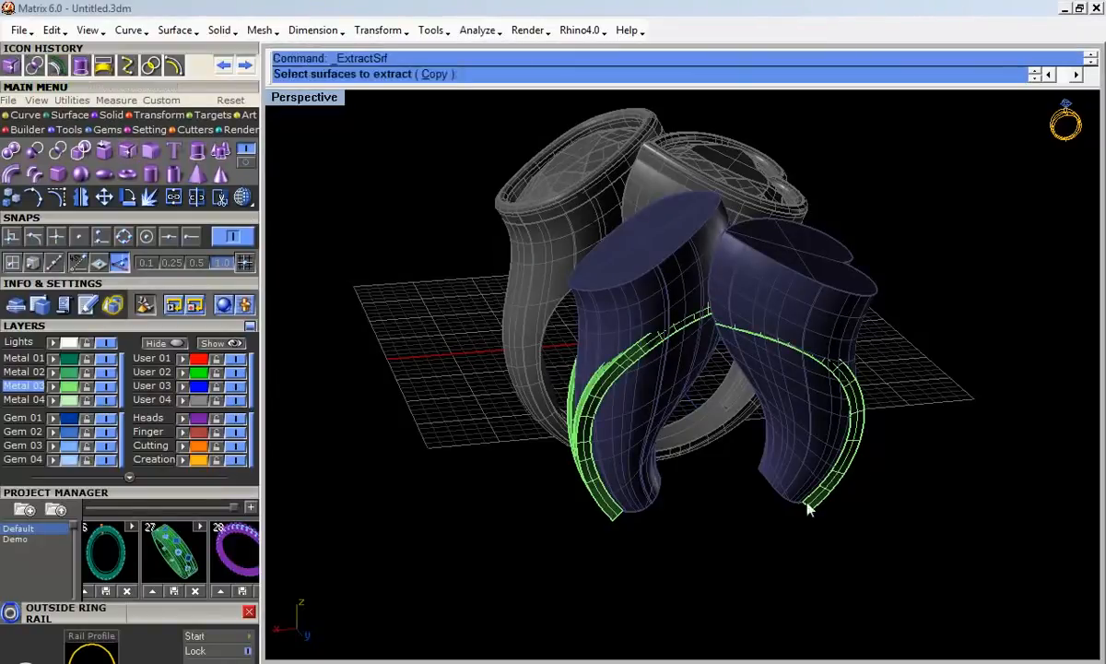
pyautogui.scroll(9, 819, 506)
pyautogui.moveTo(827, 484); pyautogui.dragTo(922, 348, button='right')
pyautogui.scroll(5, 884, 247)
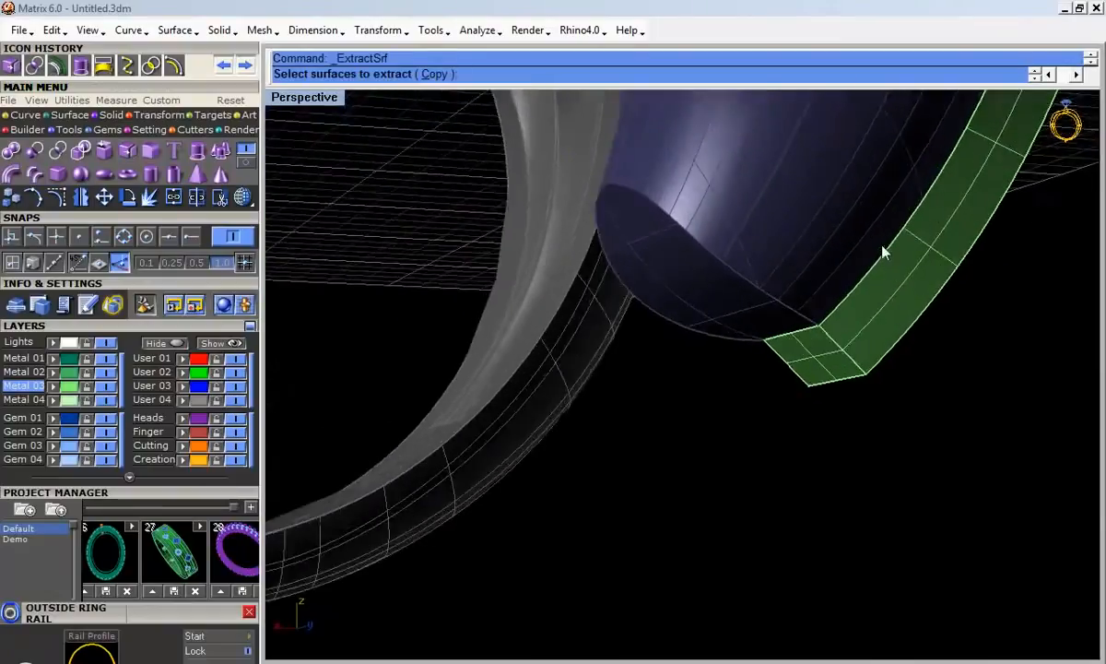
pyautogui.click(883, 274)
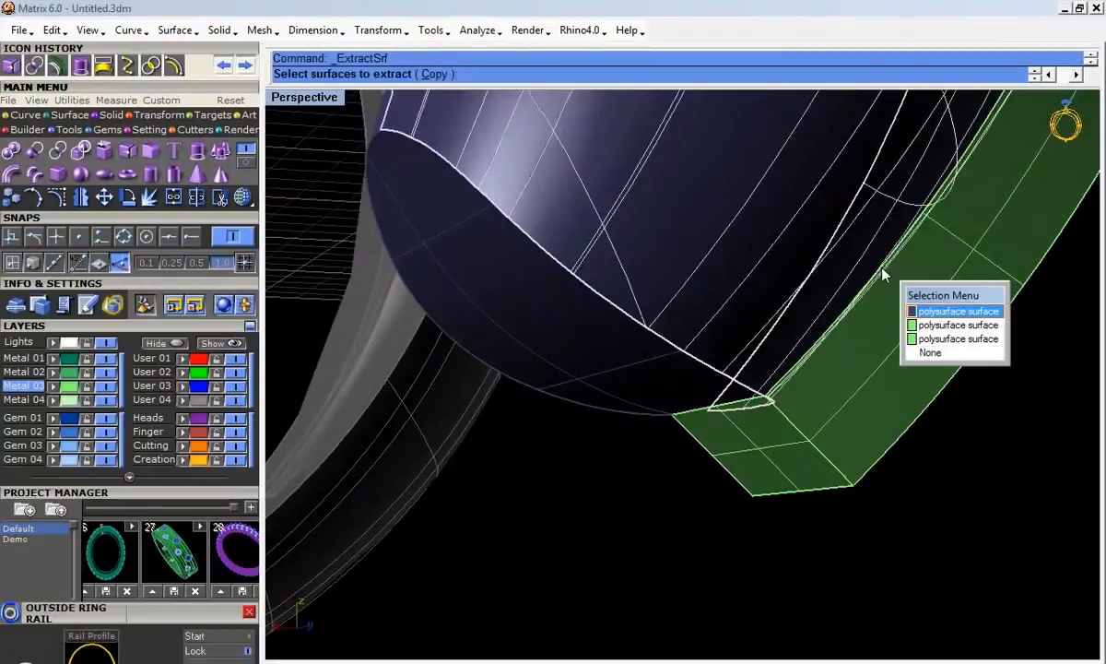
pyautogui.click(959, 338)
pyautogui.scroll(-6, 743, 414)
pyautogui.press('Return')
pyautogui.moveTo(782, 469); pyautogui.dragTo(825, 402, button='right')
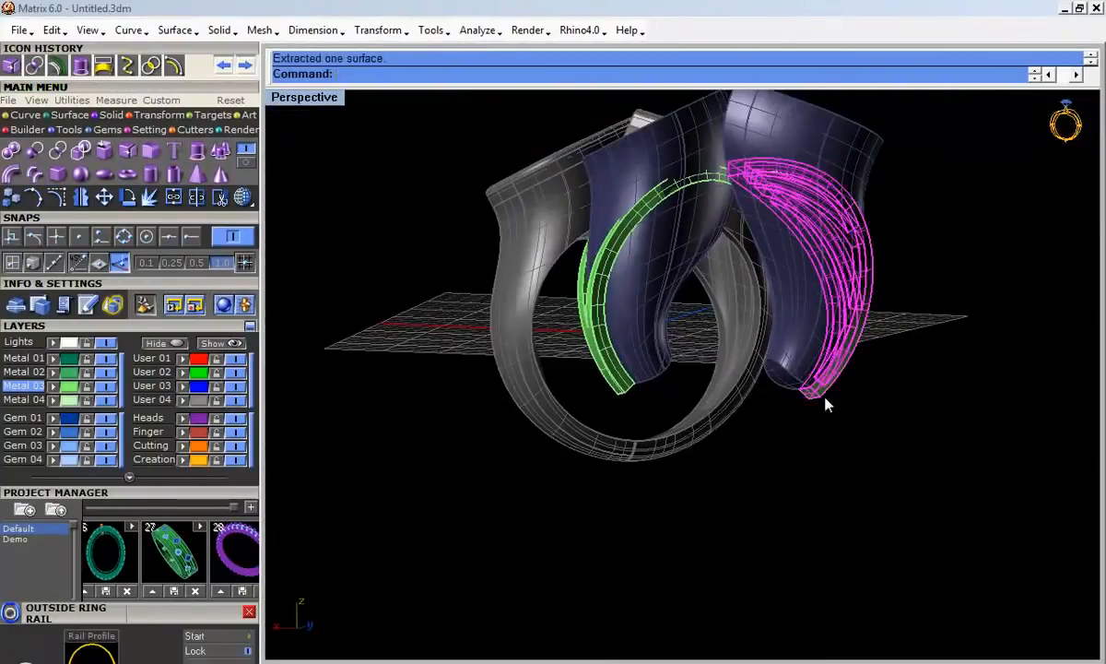
pyautogui.press('Delete')
pyautogui.click(629, 371)
pyautogui.press('Delete')
# Step: Untrim the outer edges of the remaining pierced surface to restore the full finger-size cylinder
pyautogui.click(610, 310)
pyautogui.moveTo(604, 305); pyautogui.dragTo(865, 487, button='right')
pyautogui.click(864, 487)
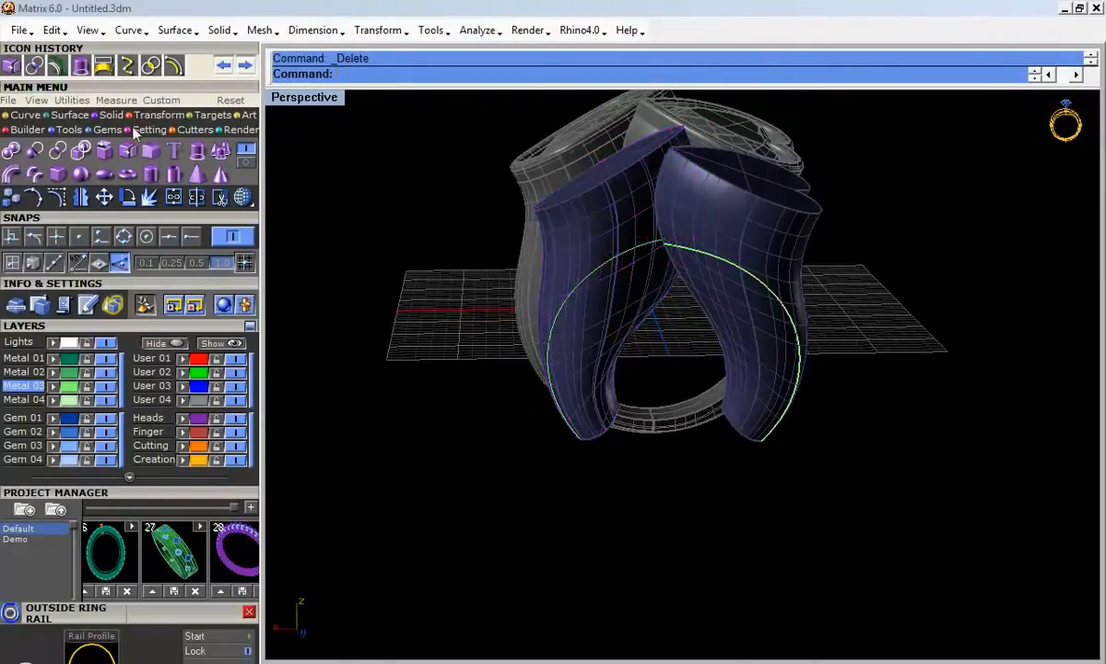
pyautogui.click(67, 116)
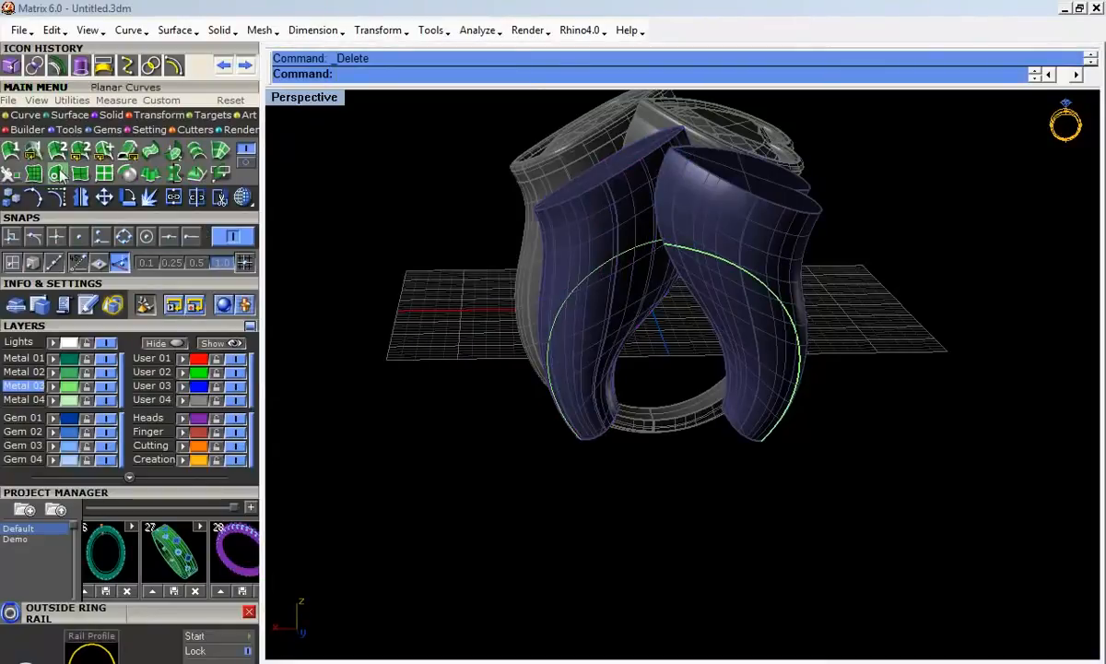
pyautogui.click(242, 159)
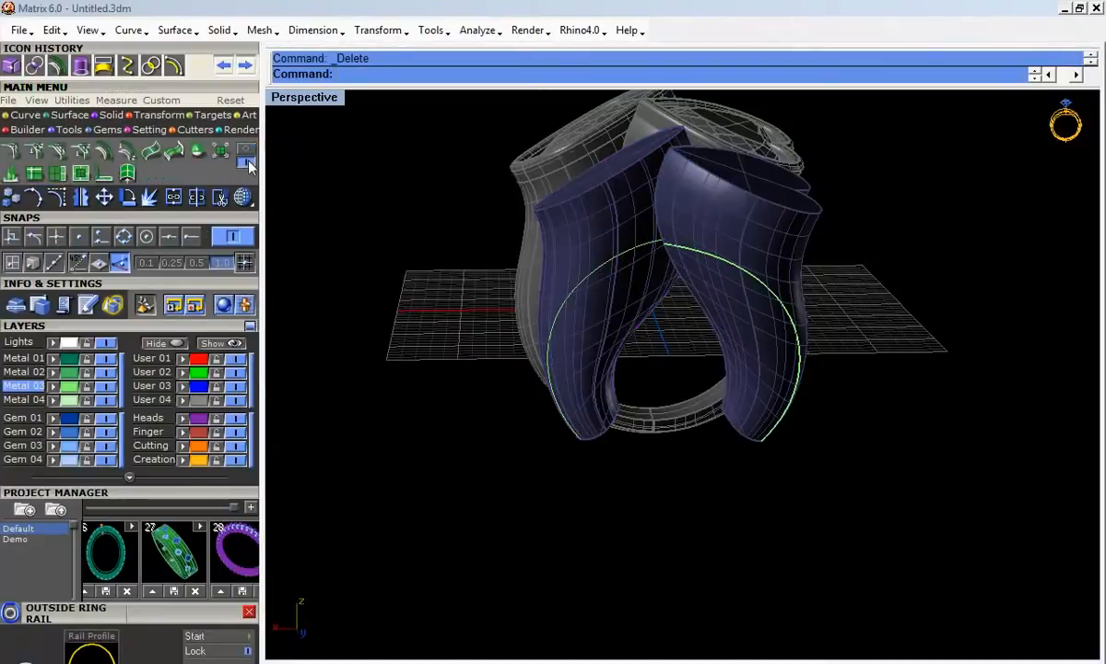
pyautogui.click(59, 174)
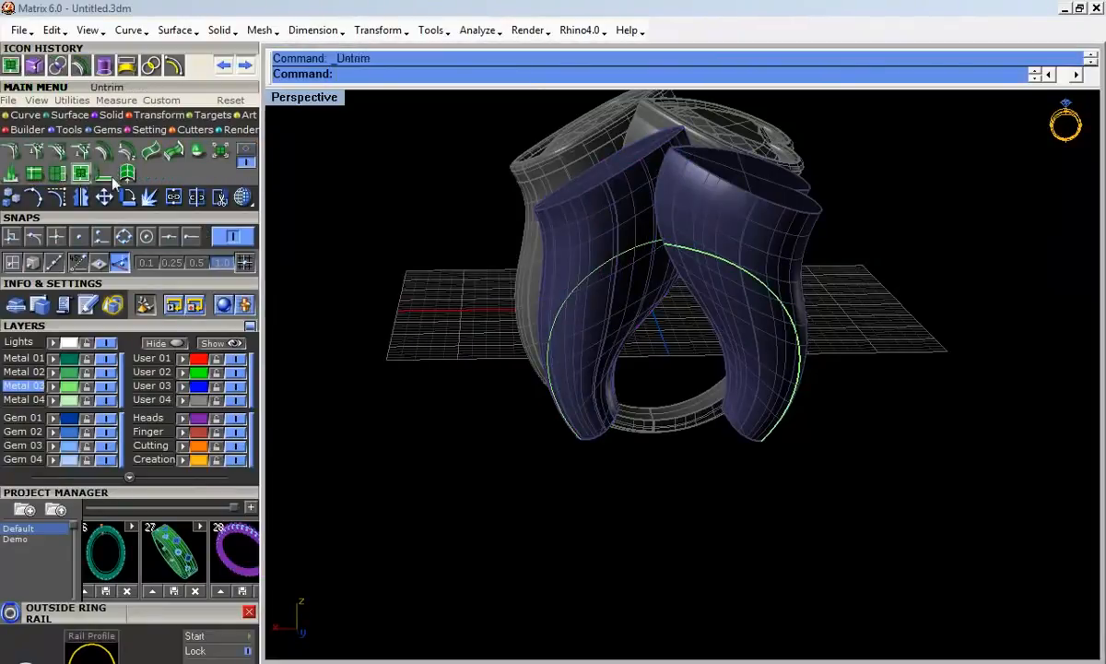
pyautogui.click(727, 269)
pyautogui.moveTo(728, 265); pyautogui.dragTo(361, 214, button='right')
pyautogui.rightClick(800, 352)
pyautogui.click(821, 347)
pyautogui.rightClick(640, 346)
# Step: Switch the view to wireframe and untrim the edges of the pierced openings in the cylinder surface
pyautogui.click(244, 197)
pyautogui.moveTo(693, 304); pyautogui.dragTo(583, 324, button='right')
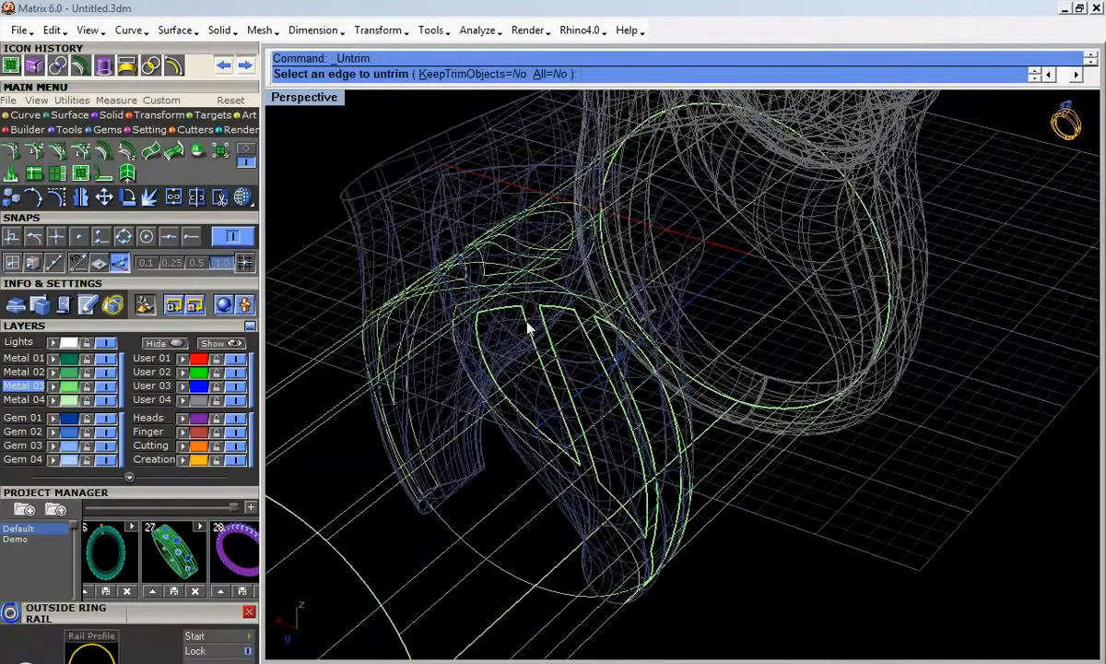
pyautogui.click(528, 320)
pyautogui.click(546, 318)
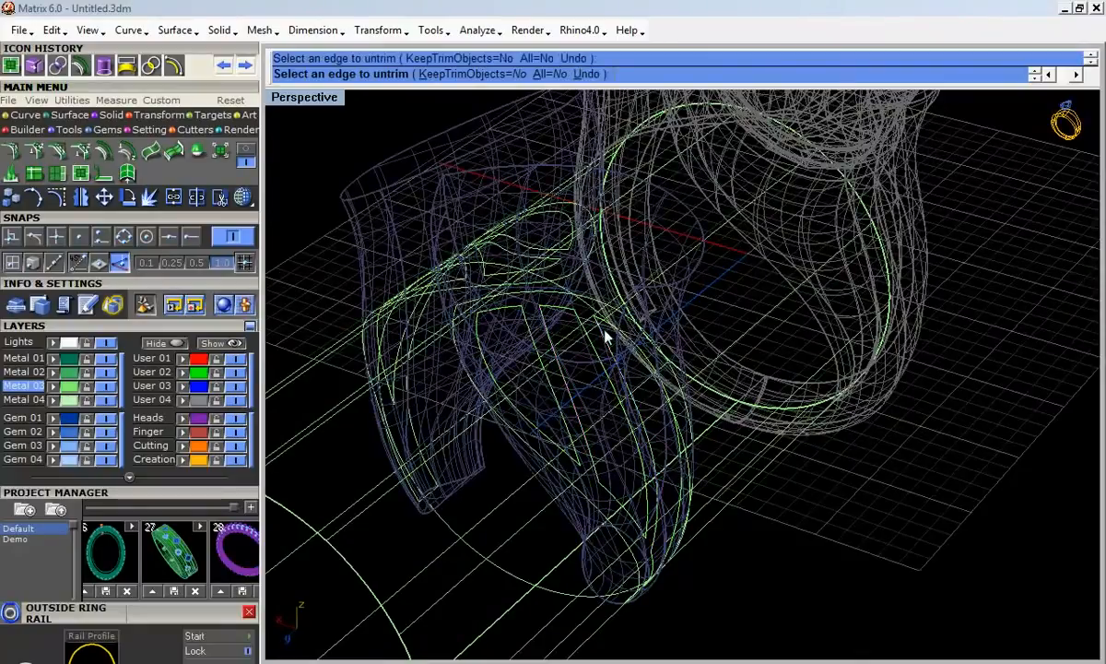
pyautogui.moveTo(605, 333); pyautogui.dragTo(709, 357, button='right')
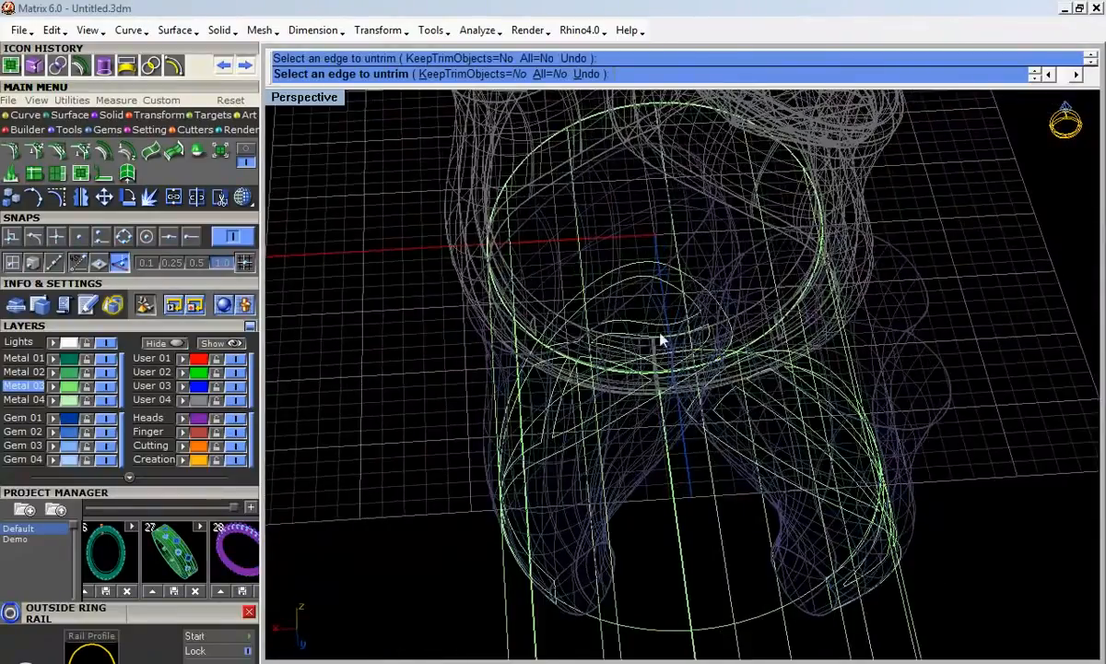
pyautogui.scroll(-6, 659, 343)
pyautogui.moveTo(809, 484); pyautogui.dragTo(650, 295, button='right')
pyautogui.rightClick(841, 440)
# Step: Hide the pierced-pattern curves lying on the moved cylinder and inner solids
pyautogui.click(839, 421)
pyautogui.moveTo(650, 295); pyautogui.dragTo(867, 553)
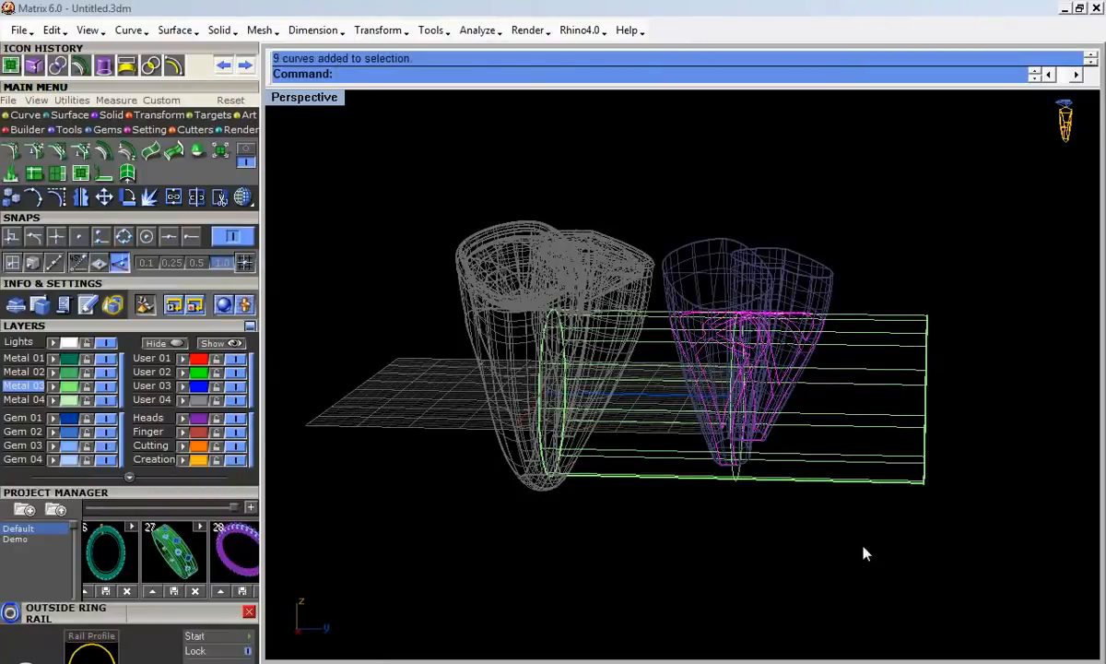
pyautogui.hotkey('ctrl', 'h')
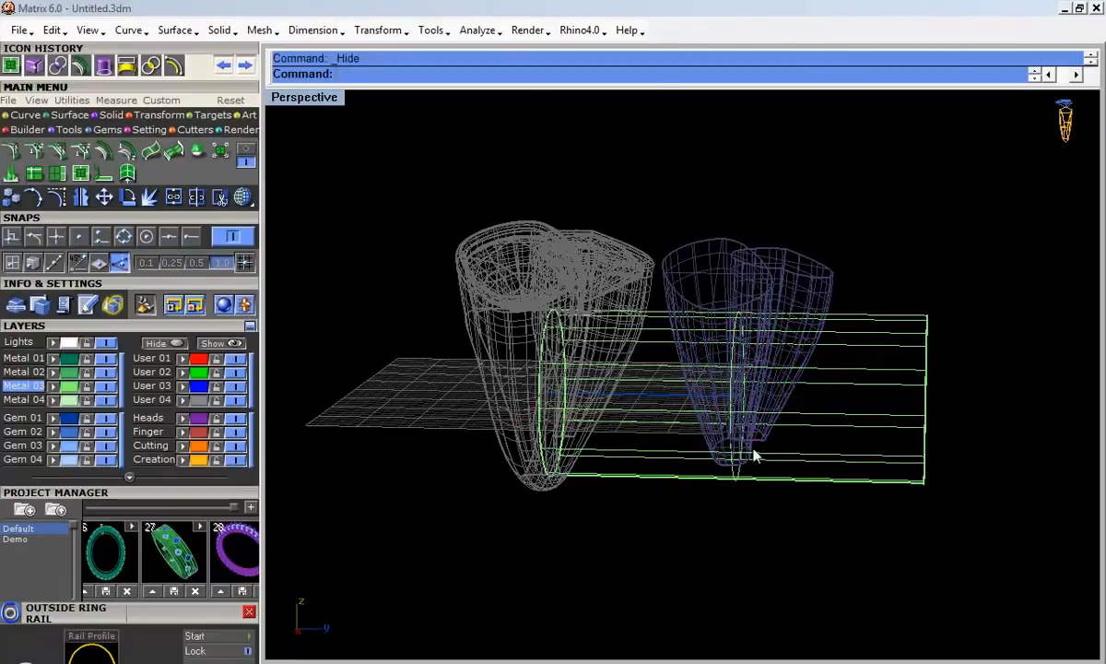
# Step: Offset the restored cylinder surface outward by 1 with the Solid option, flipping the offset direction
pyautogui.click(880, 319)
pyautogui.moveTo(880, 319); pyautogui.dragTo(733, 319, button='right')
pyautogui.scroll(5, 733, 319)
pyautogui.click(111, 114)
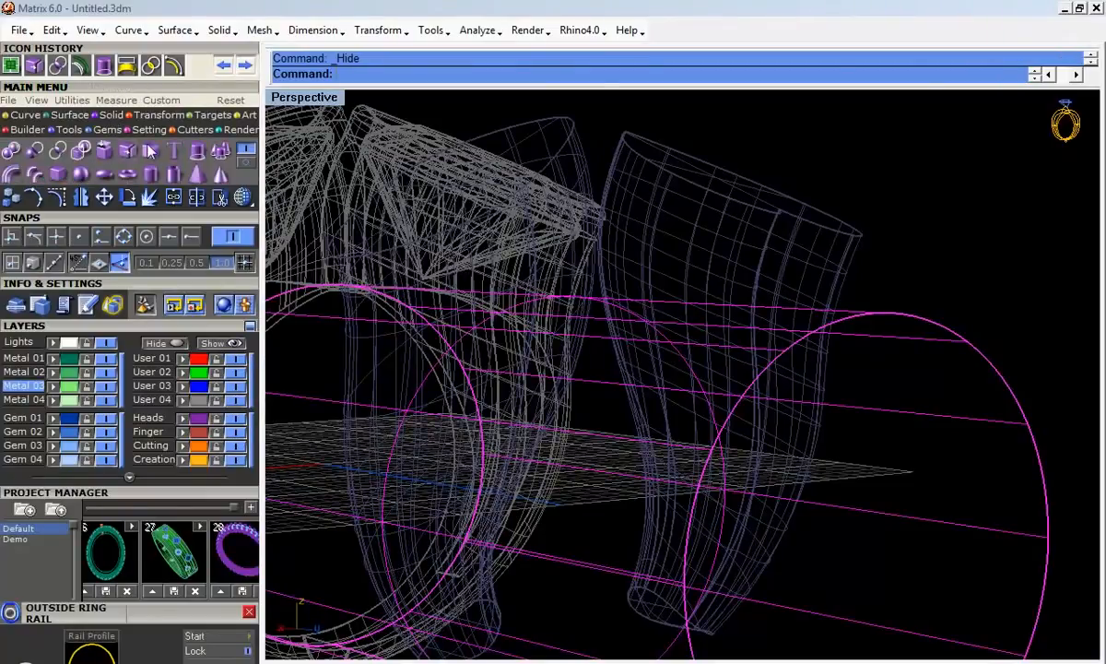
pyautogui.click(69, 114)
pyautogui.click(109, 150)
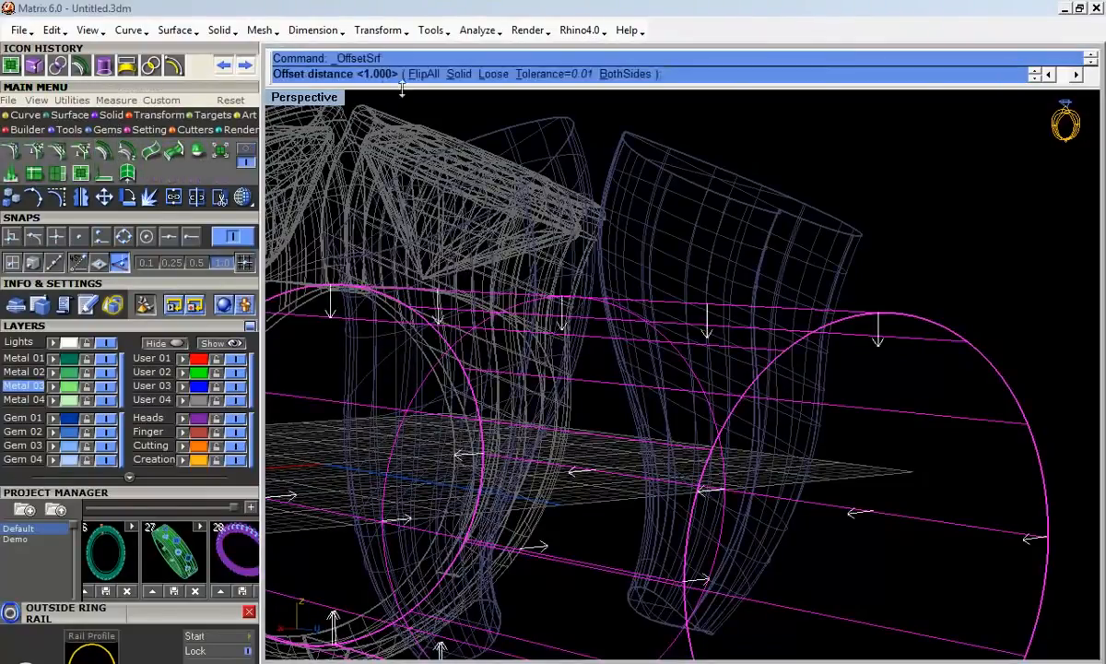
pyautogui.click(455, 75)
pyautogui.click(424, 75)
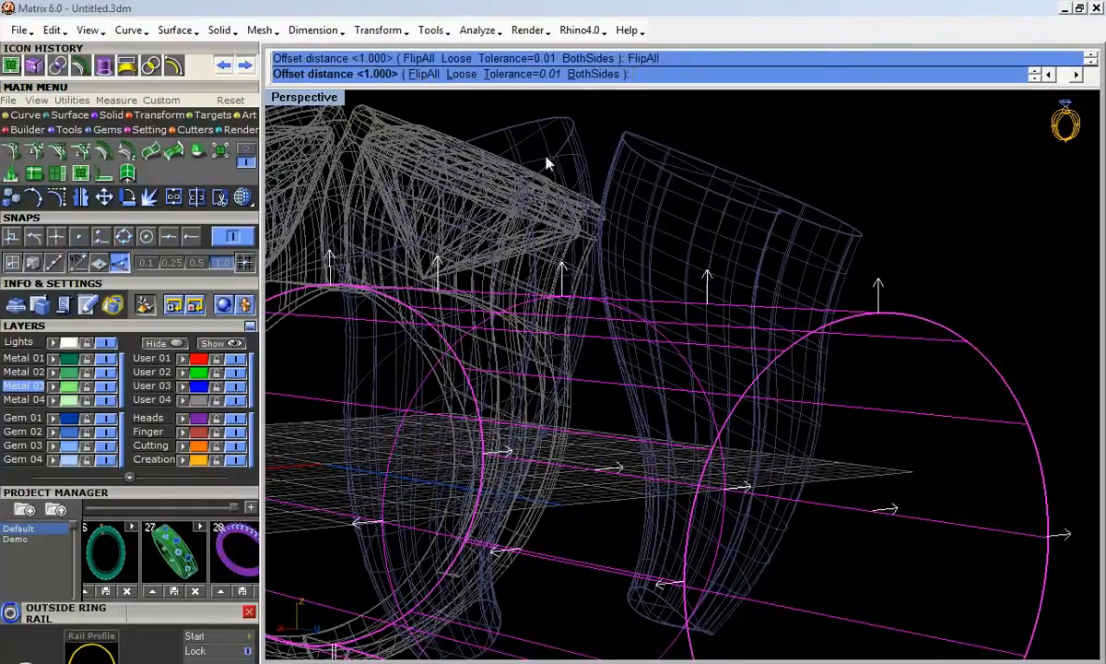
pyautogui.press('Return')
pyautogui.scroll(-6, 583, 189)
pyautogui.moveTo(591, 196); pyautogui.dragTo(636, 232, button='right')
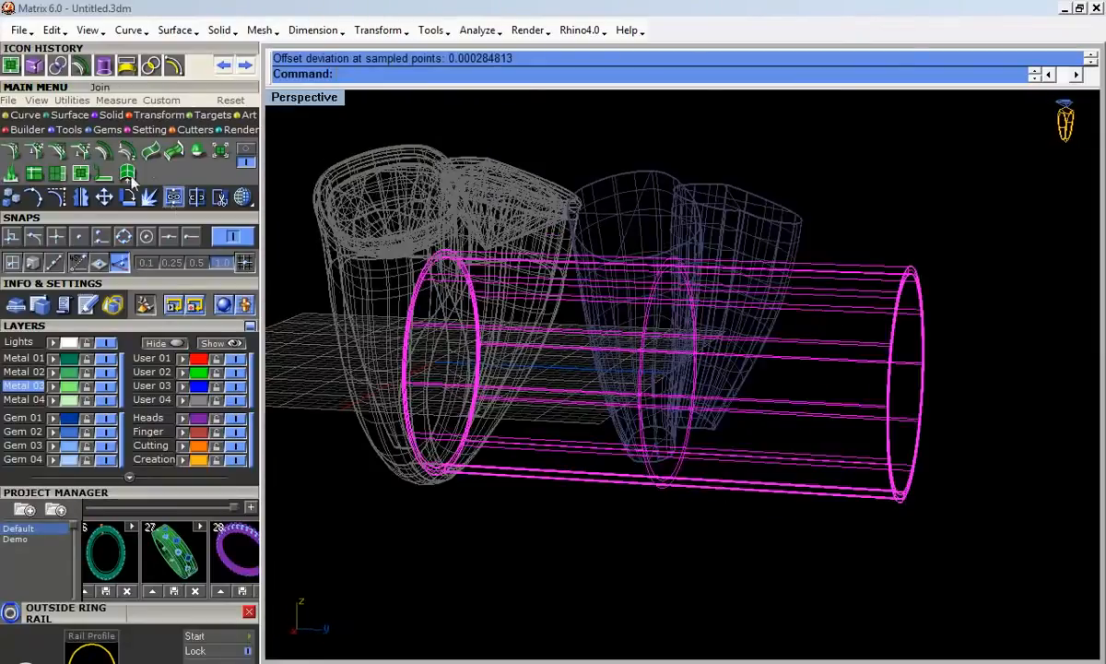
# Step: Boolean-intersect the thickened finger-size cylinder with the two moved inner cutter solids
pyautogui.click(108, 115)
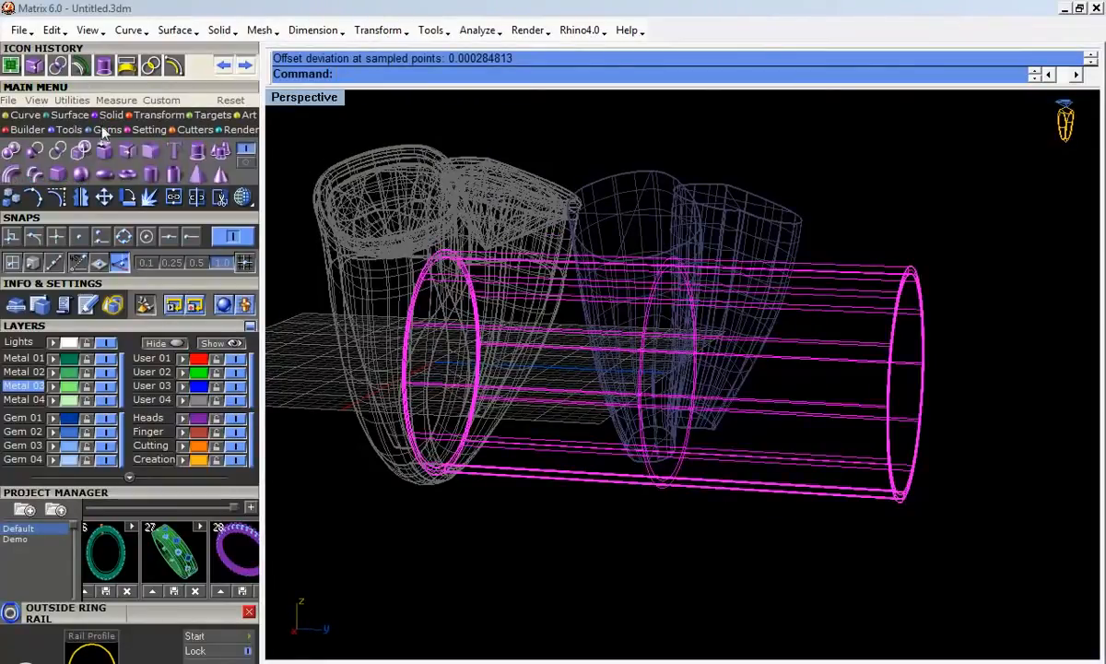
pyautogui.click(79, 148)
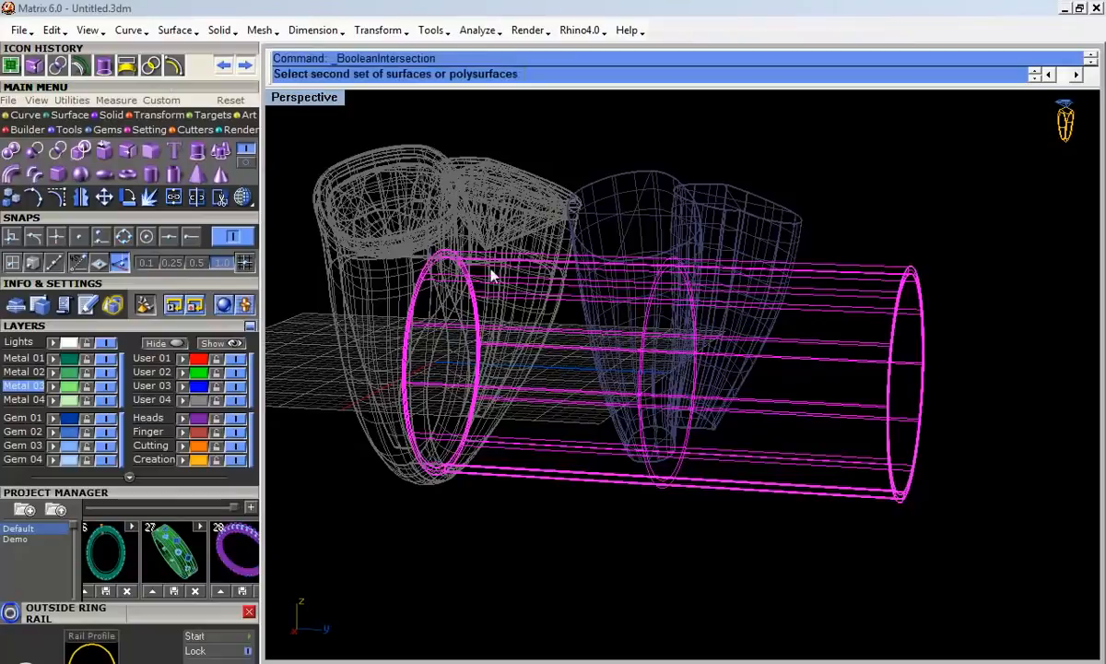
pyautogui.click(719, 229)
pyautogui.click(667, 222)
pyautogui.press('Return')
# Step: Shade the view and examine the two curved inner panels from several sides
pyautogui.moveTo(796, 223); pyautogui.dragTo(642, 314)
pyautogui.click(245, 198)
pyautogui.moveTo(764, 390)
pyautogui.mouseDown(button='right')
pyautogui.moveTo(819, 350)
pyautogui.moveTo(690, 283)
pyautogui.moveTo(807, 376)
pyautogui.moveTo(818, 432)
pyautogui.moveTo(756, 421)
pyautogui.mouseUp(button='right')
pyautogui.scroll(3, 721, 360)
pyautogui.scroll(4, 721, 360)
pyautogui.click(780, 328)
pyautogui.scroll(-8, 780, 328)
pyautogui.moveTo(780, 328); pyautogui.dragTo(592, 406, button='right')
pyautogui.scroll(5, 634, 396)
pyautogui.click(659, 373)
pyautogui.moveTo(659, 374); pyautogui.dragTo(619, 328, button='right')
pyautogui.scroll(-4, 765, 426)
pyautogui.scroll(-3, 692, 380)
pyautogui.scroll(1, 626, 321)
# Step: Move both inner panels together back into place inside the ring
pyautogui.click(618, 324)
pyautogui.keyDown('shift'); pyautogui.click(521, 224); pyautogui.keyUp('shift')
pyautogui.moveTo(521, 224); pyautogui.dragTo(502, 368, button='right')
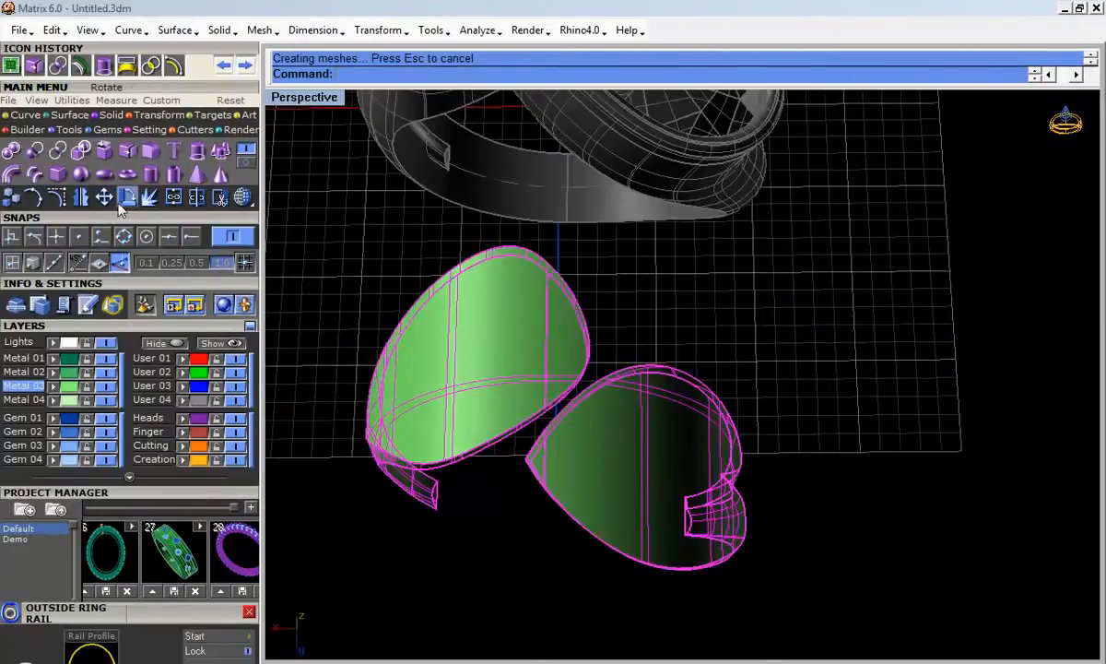
pyautogui.click(104, 197)
pyautogui.click(867, 420)
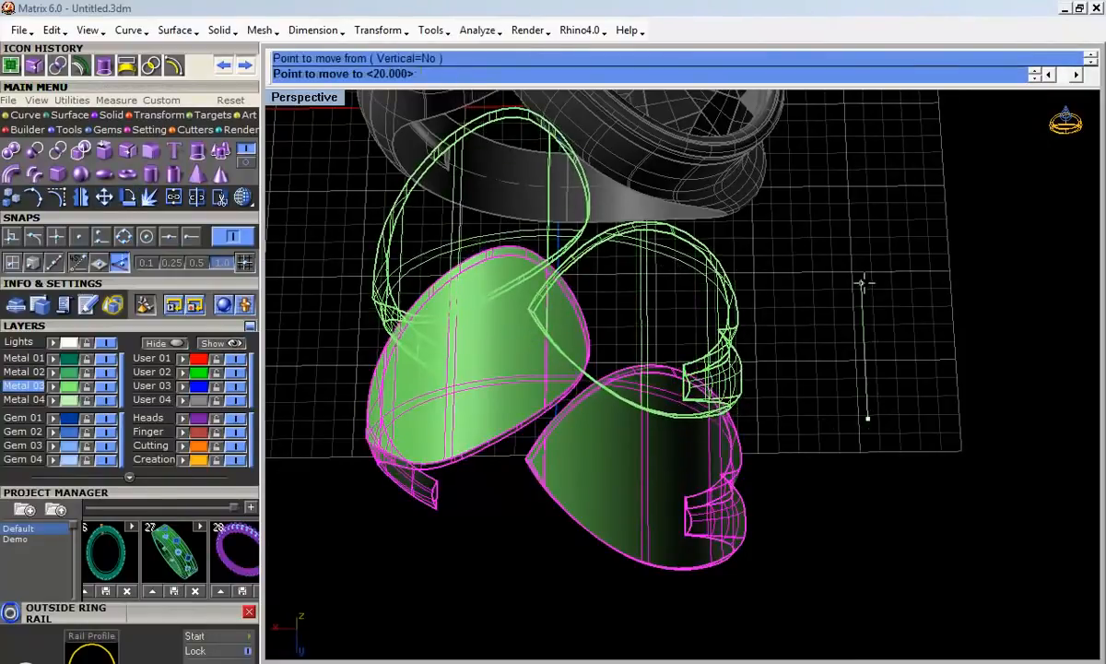
pyautogui.click(862, 284)
# Step: Unlock the ring's locked objects and select an inner panel to check its fit inside the shank
pyautogui.moveTo(862, 284); pyautogui.dragTo(617, 467, button='right')
pyautogui.click(636, 370)
pyautogui.click(687, 447)
pyautogui.moveTo(687, 446); pyautogui.dragTo(656, 498, button='right')
pyautogui.click(563, 400)
pyautogui.click(664, 398)
pyautogui.write('Unlock')
pyautogui.press('Return')
pyautogui.moveTo(662, 464); pyautogui.dragTo(661, 430, button='right')
pyautogui.click(603, 394)
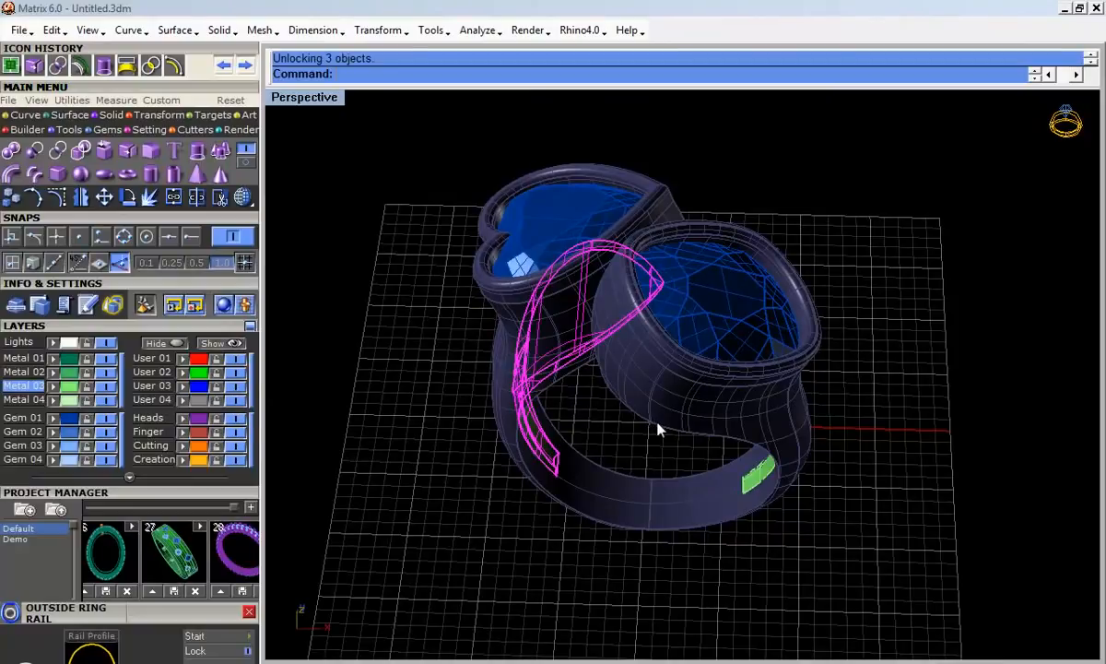
# Step: Save the complete ring with its gems and inner panels as a new model in the Default project
pyautogui.moveTo(662, 428); pyautogui.dragTo(684, 390, button='right')
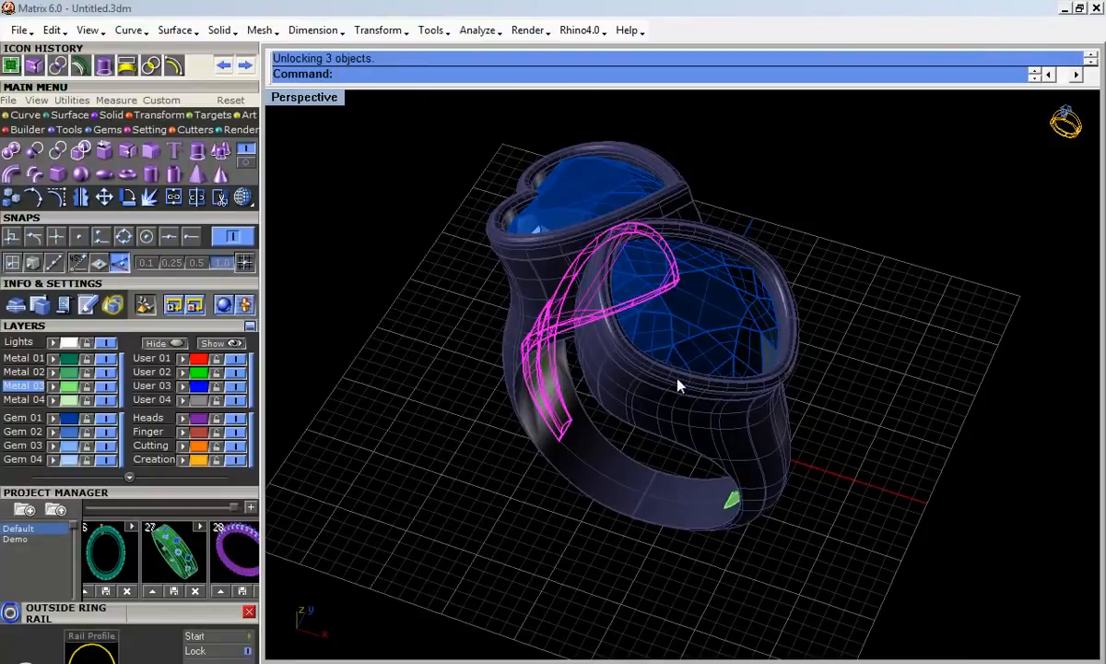
pyautogui.scroll(4, 678, 385)
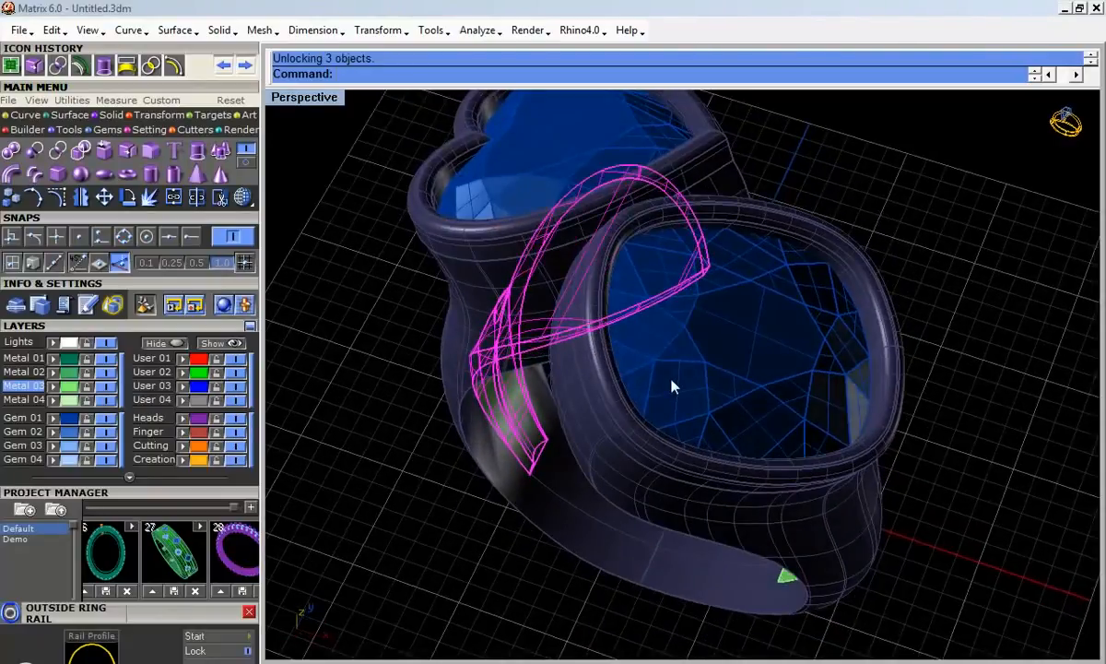
pyautogui.scroll(-3, 673, 396)
pyautogui.hotkey('ctrl', 'a')
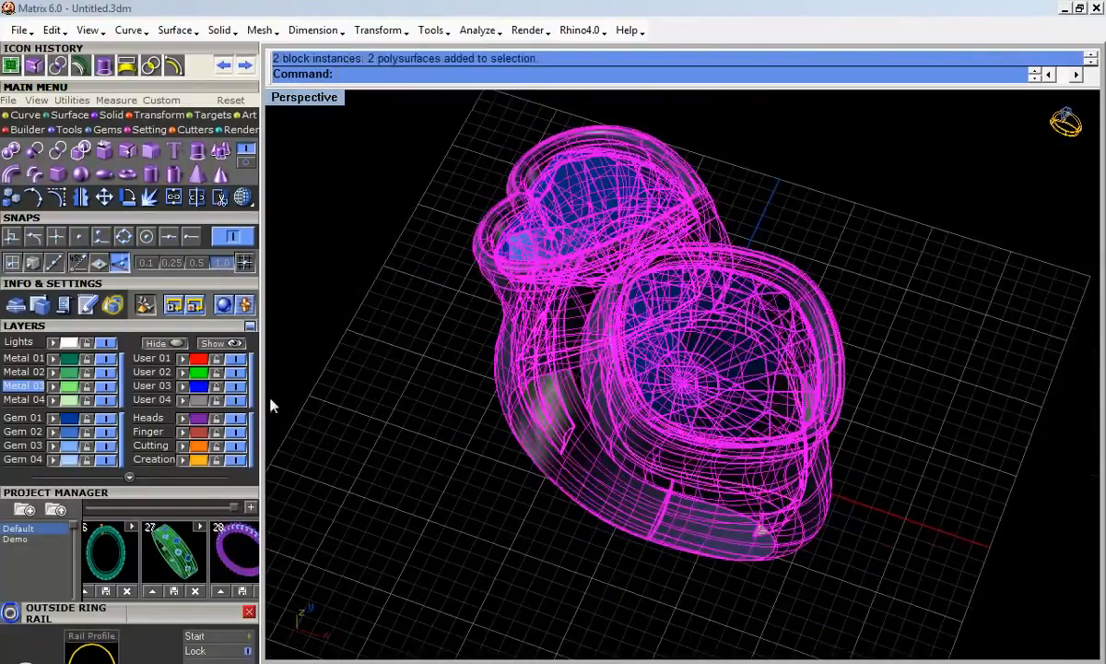
pyautogui.click(233, 510)
pyautogui.click(243, 590)
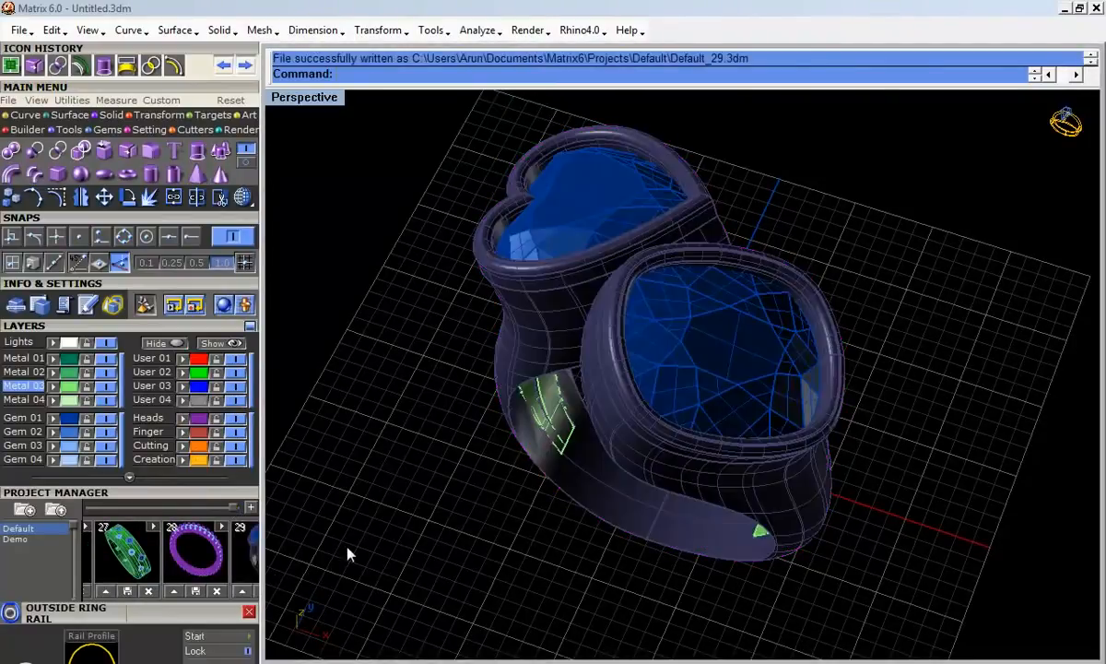